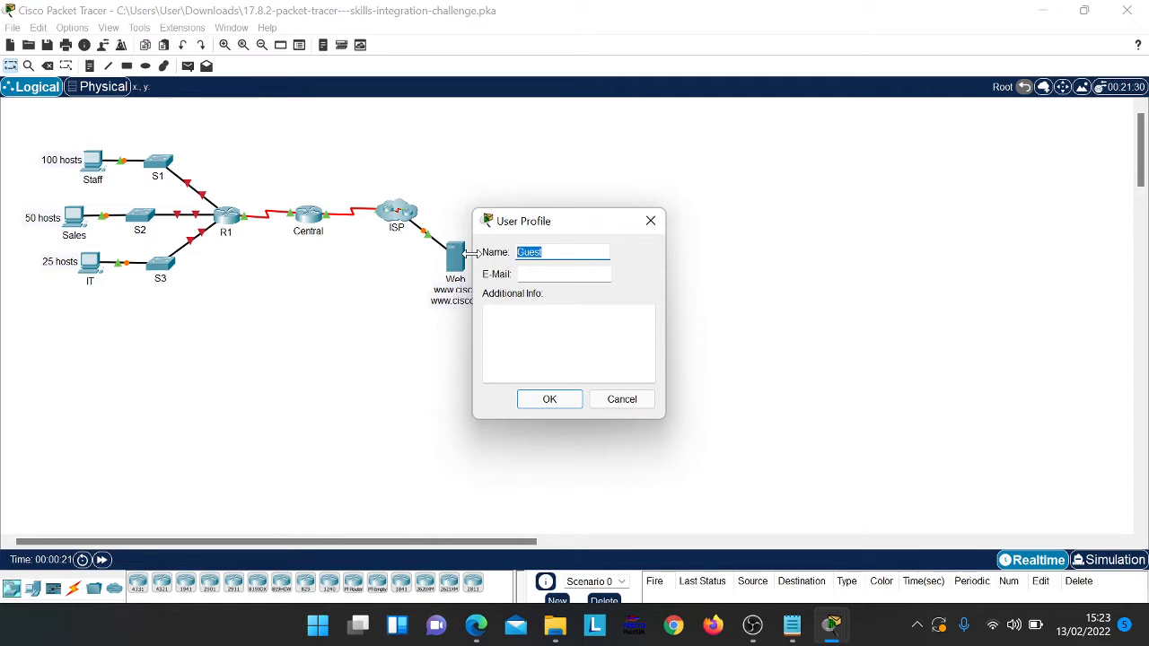
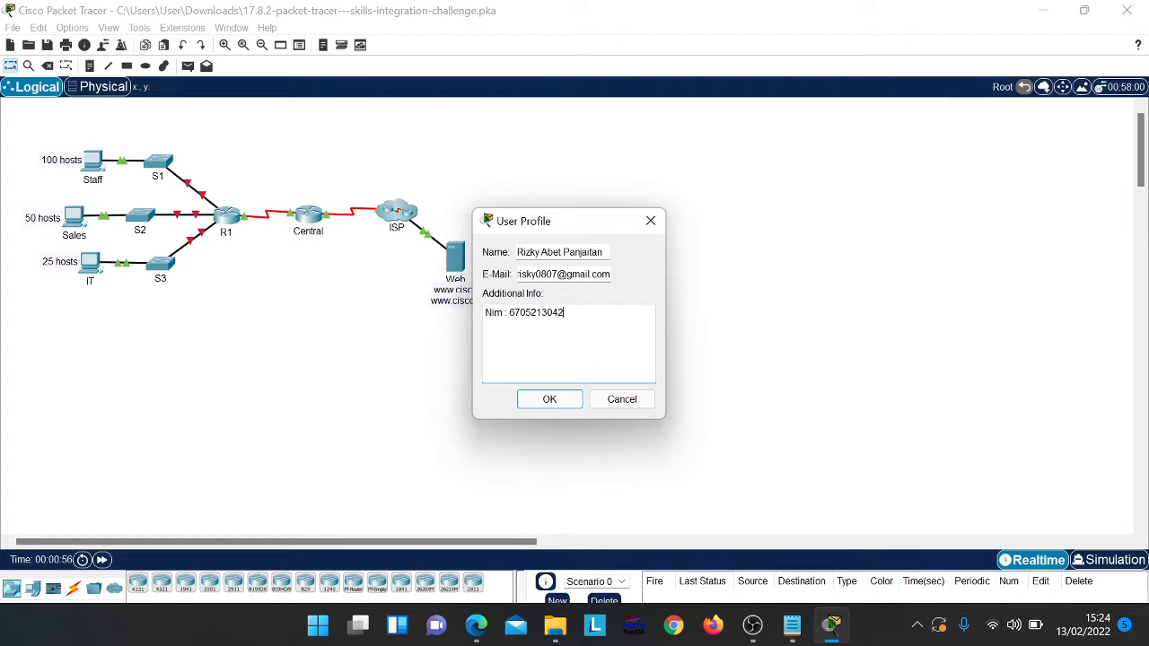
Step: Enter the student's name, student number and 'Kelas : 4501' in the user profile, then save it
key(Return)
text(Kelas)
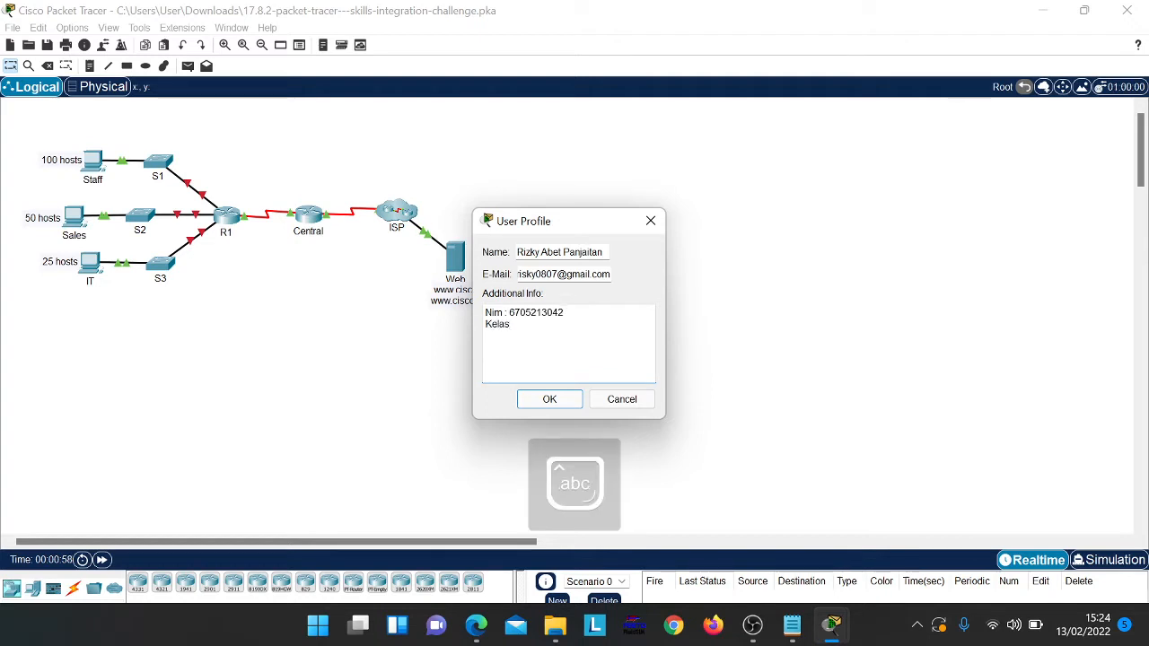
text( : )
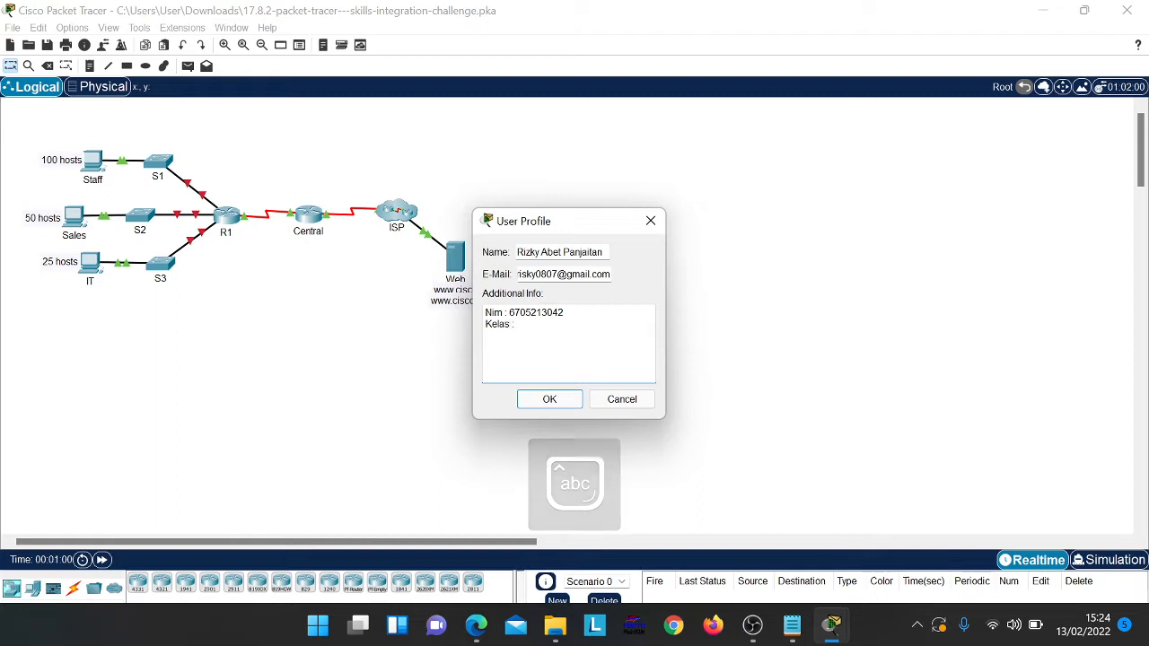
text(4501)
click(564, 398)
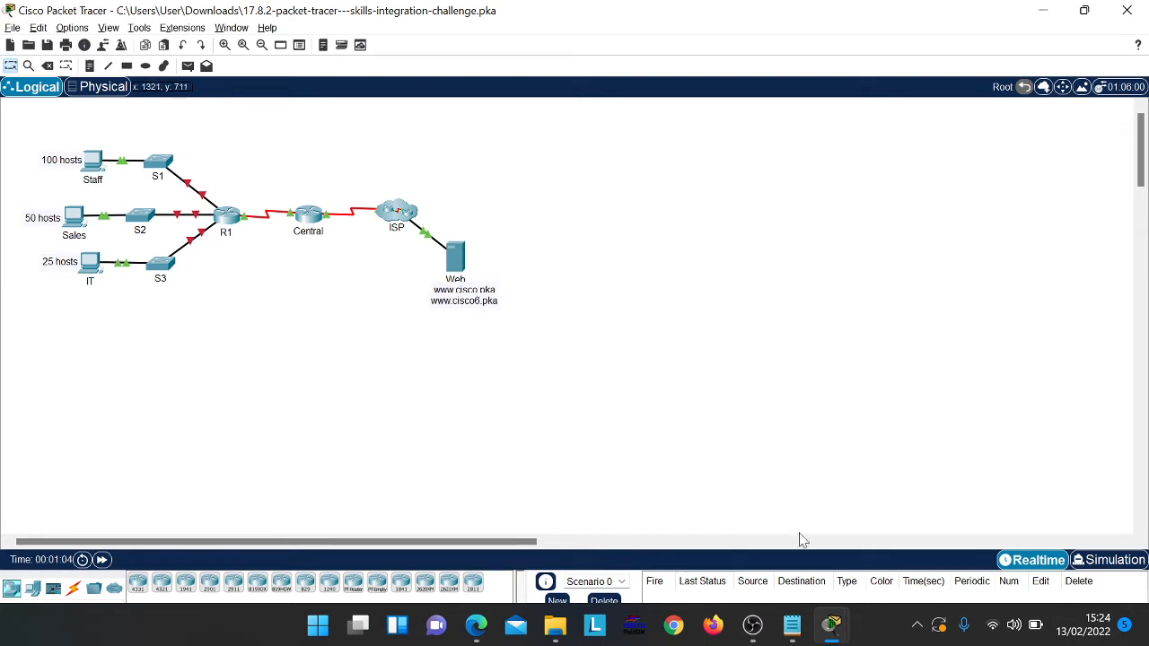
click(754, 635)
click(754, 635)
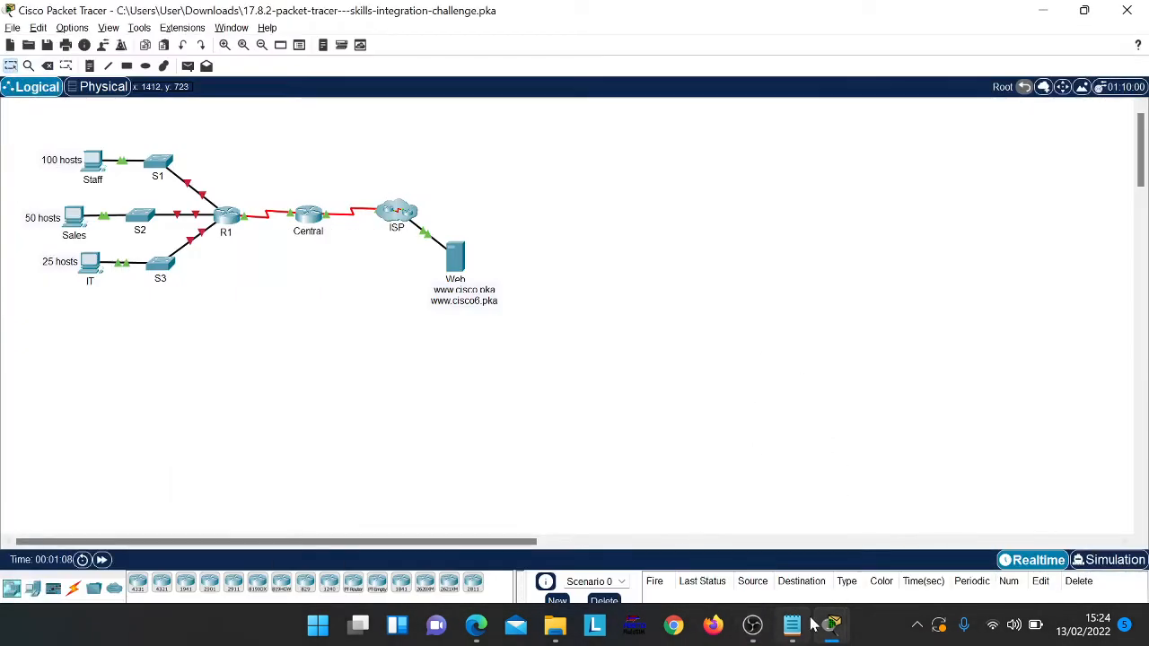
click(793, 628)
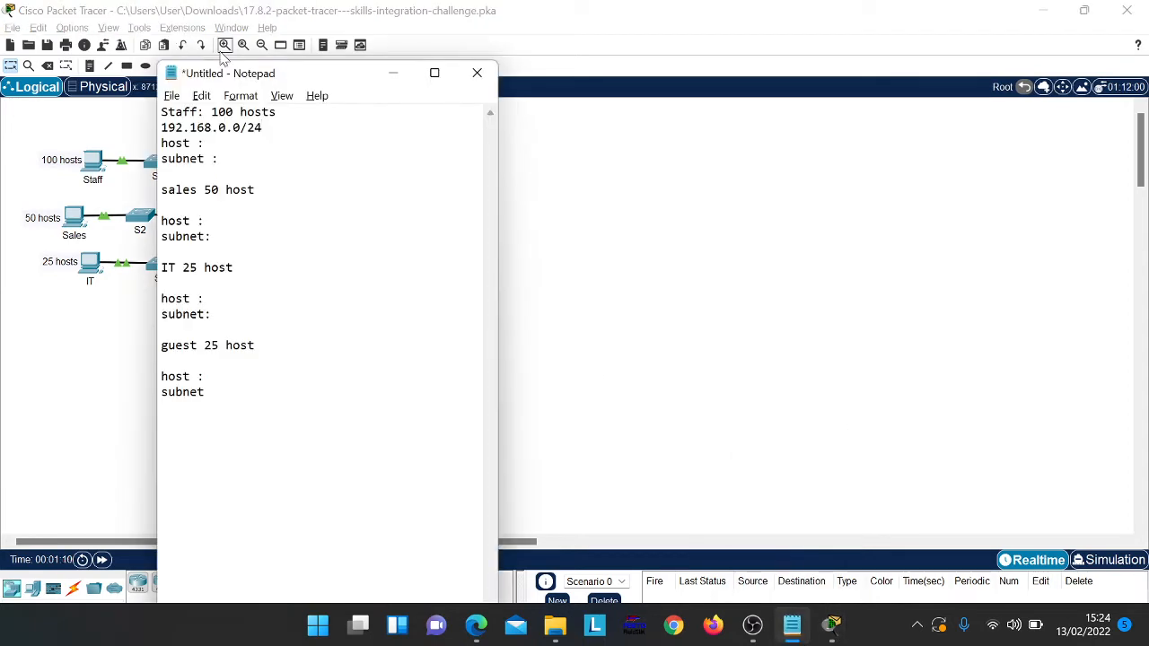
drag(276, 72, 705, 61)
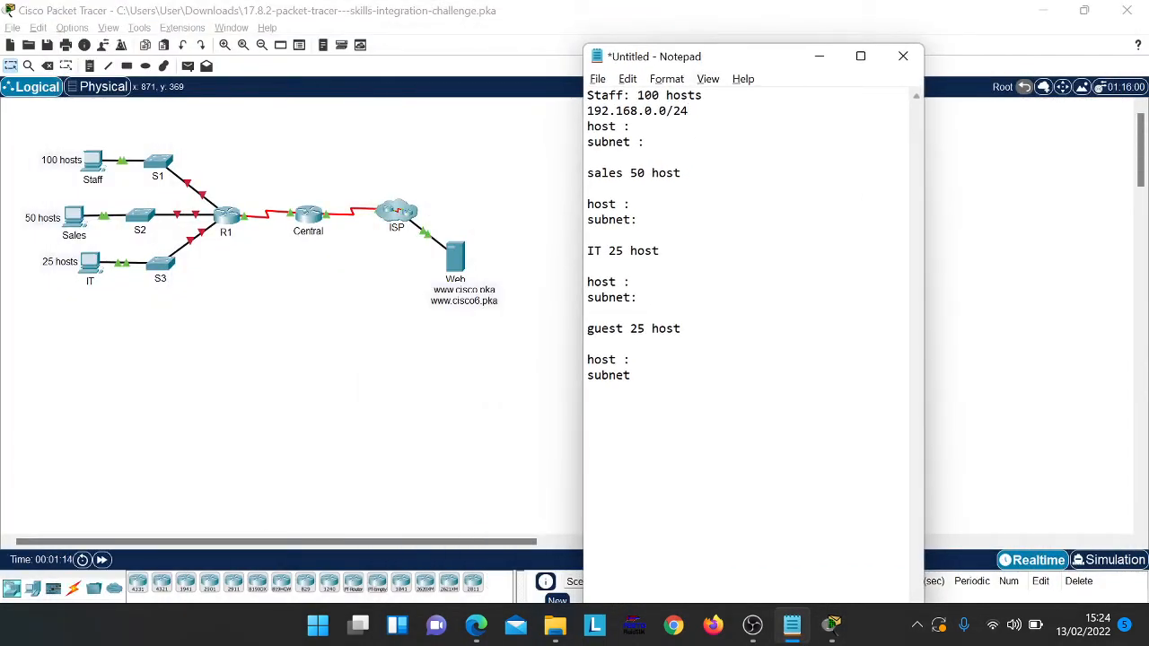
key(Down)
key(Down)
key(Home)
key(shift+Right)
key(shift+Right)
key(shift+Right)
key(shift+Right)
key(shift+Right)
key(shift+Right)
key(shift+Right)
key(shift+Right)
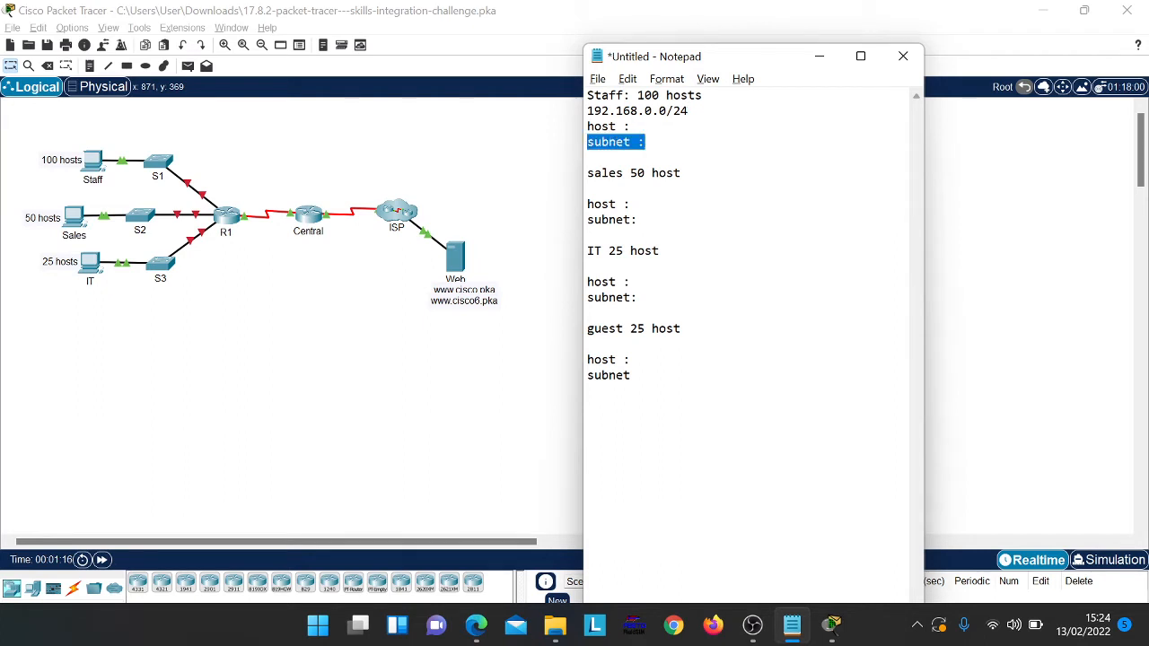
click(631, 127)
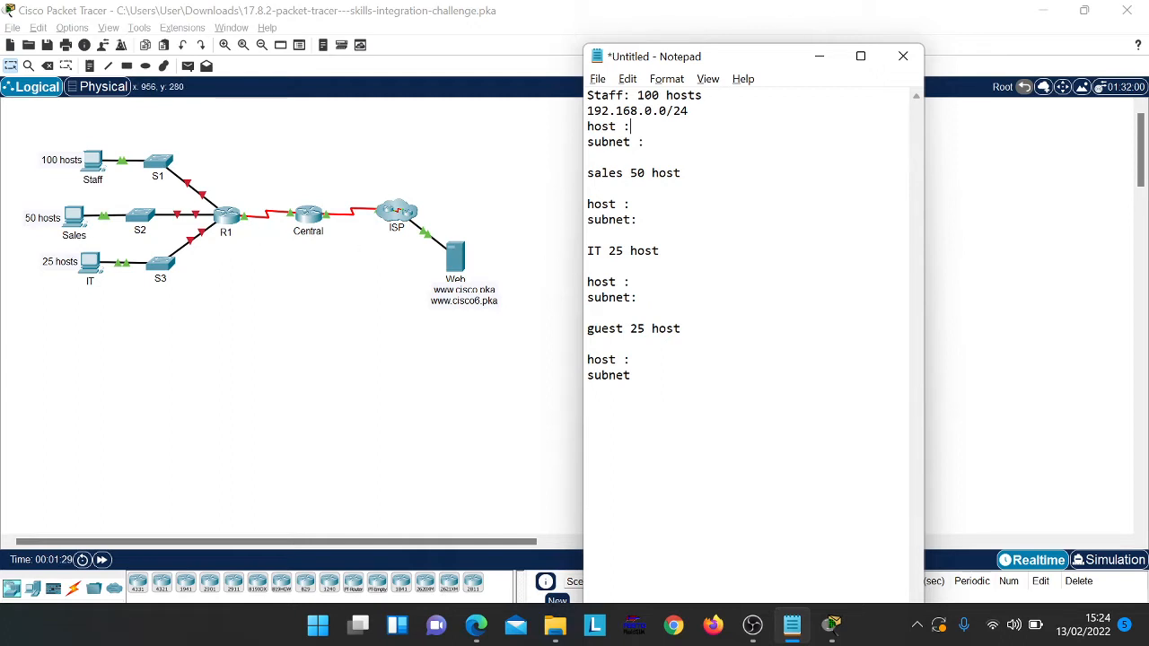
key(alt+Tab)
key(alt+Tab)
key(alt+Tab)
key(super+Tab)
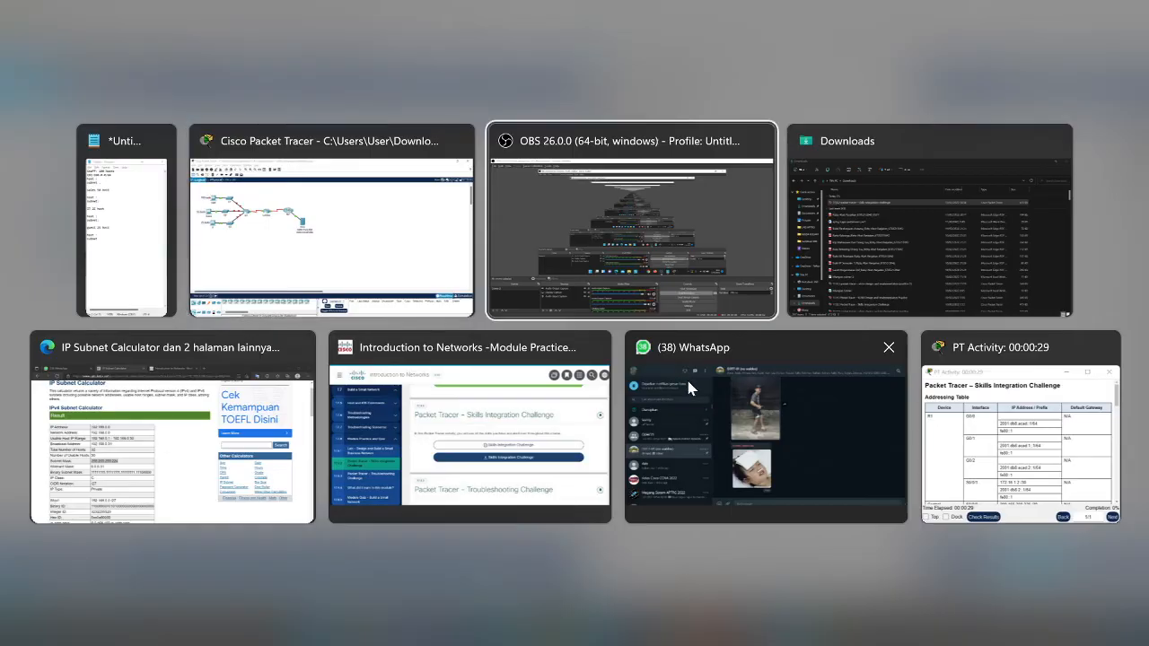
click(341, 274)
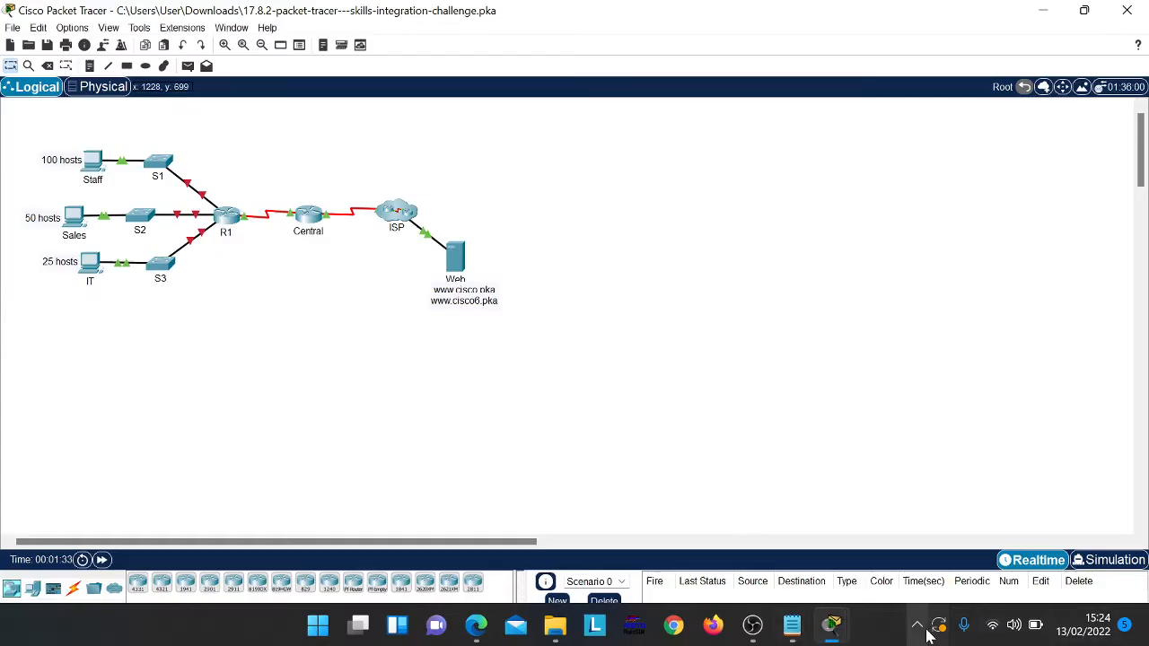
Step: Open the activity instructions and scroll down to the IPv4 addressing requirements
mouse_move(829, 625)
click(914, 582)
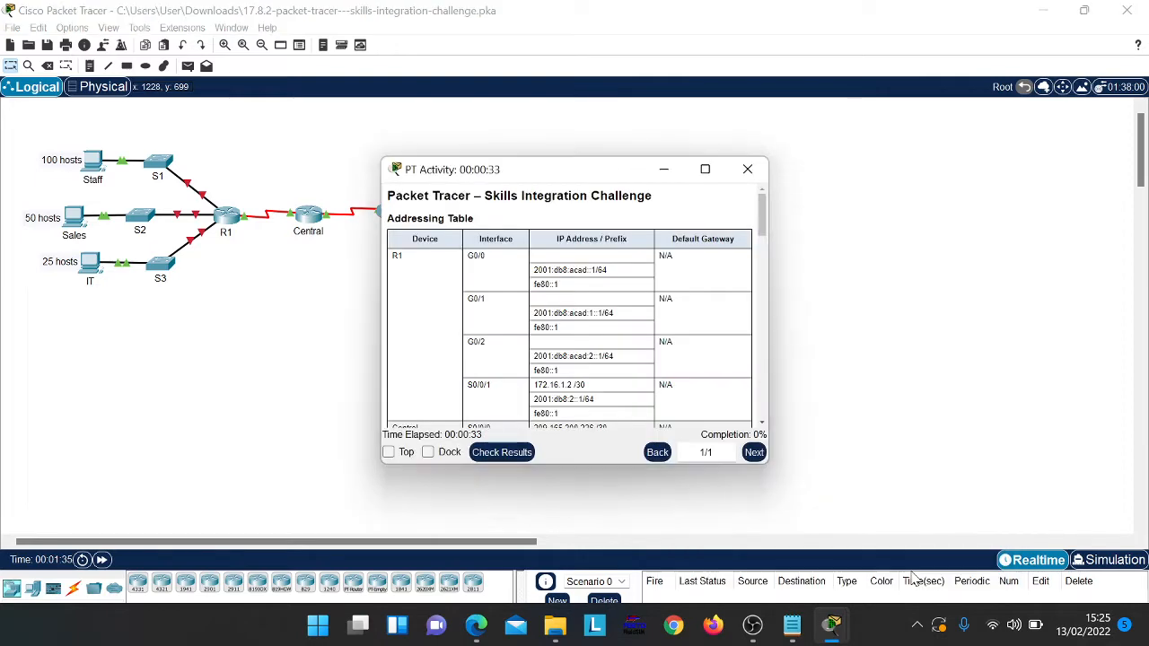
scroll(688, 348, down, 10)
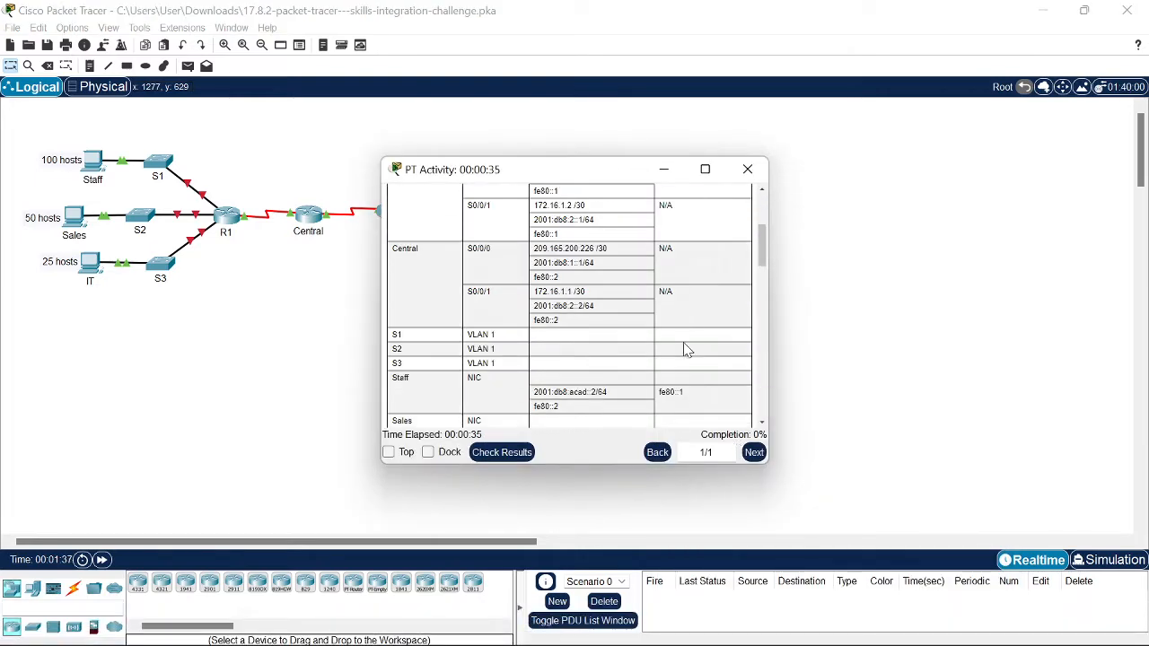
scroll(688, 346, down, 1)
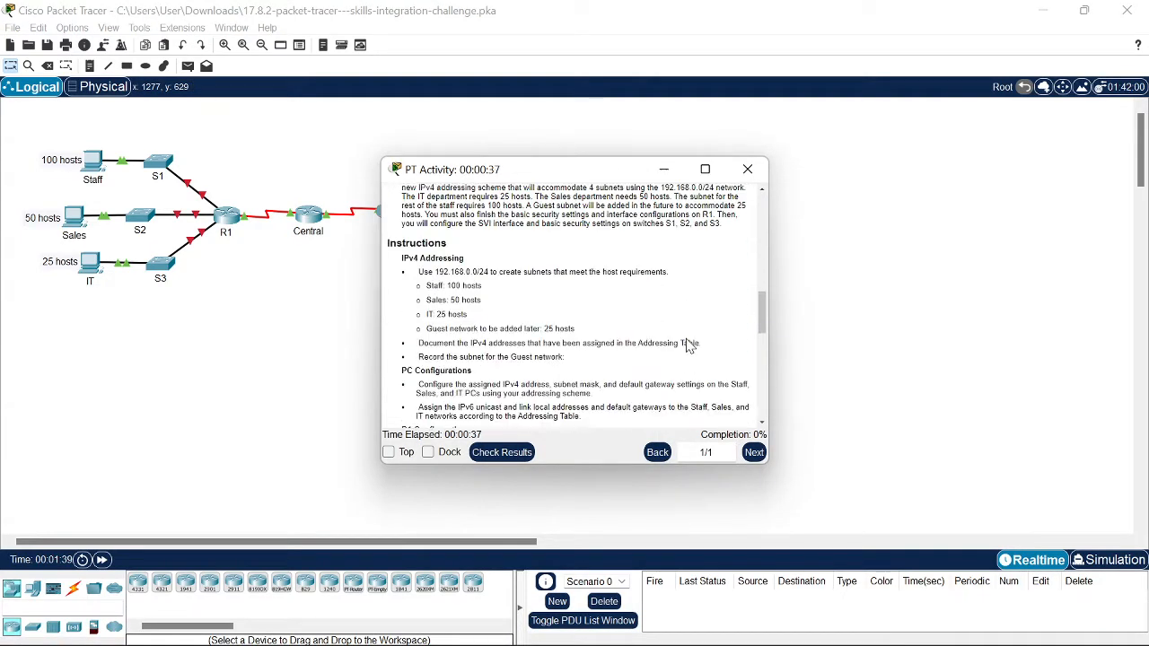
scroll(687, 346, up, 10)
scroll(687, 346, down, 10)
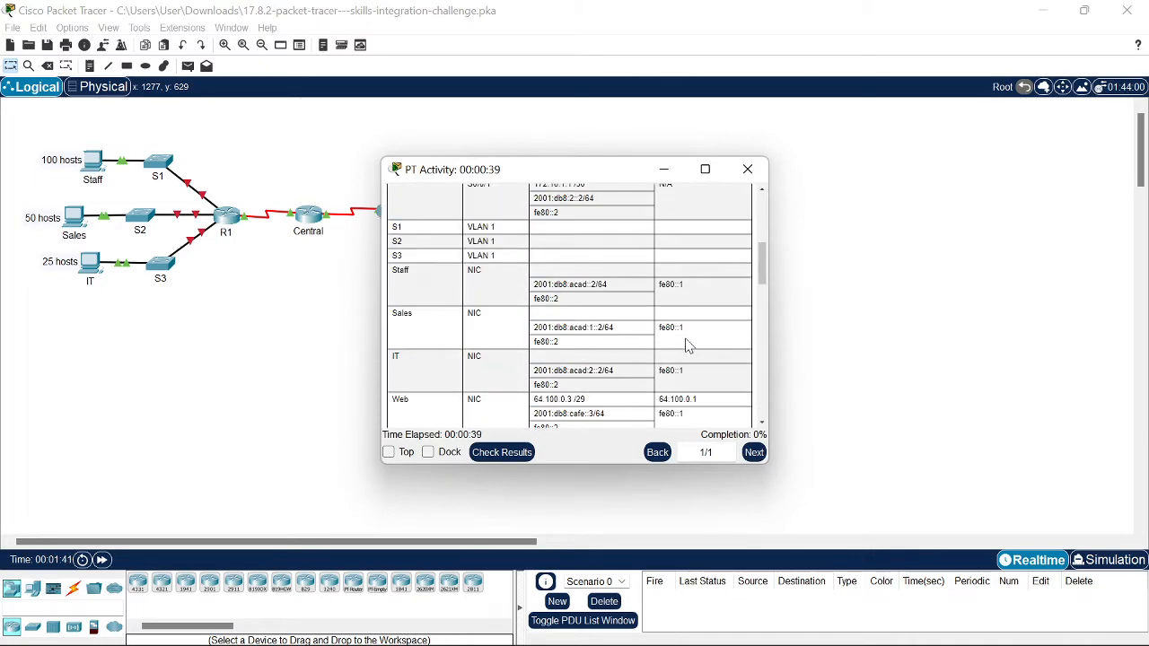
scroll(688, 346, down, 1)
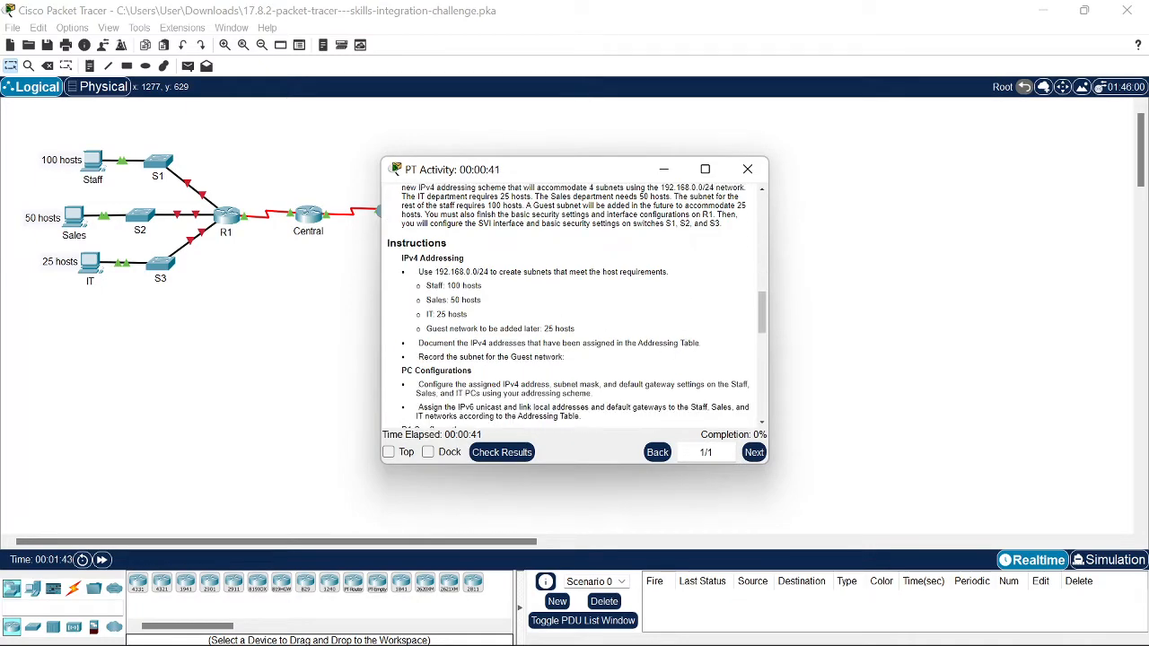
Step: Highlight the 192.168.0.0/24 requirement and move the Notepad subnet plan to the right edge
key(alt+Tab)
key(alt+Tab)
drag(433, 272, 489, 272)
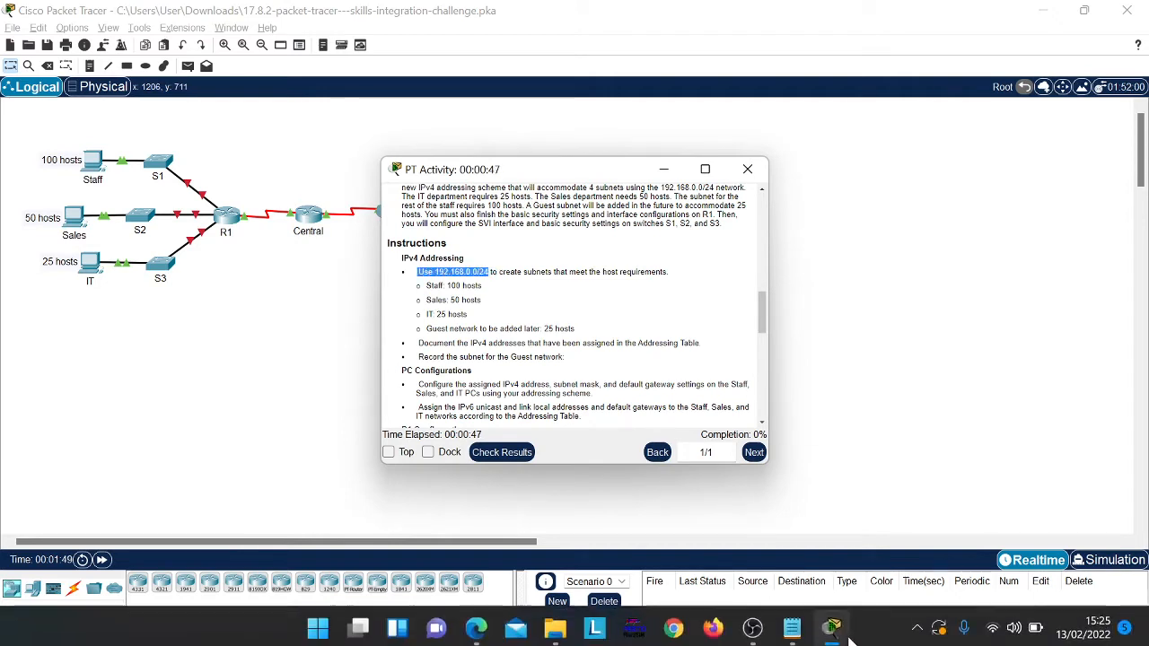
click(792, 626)
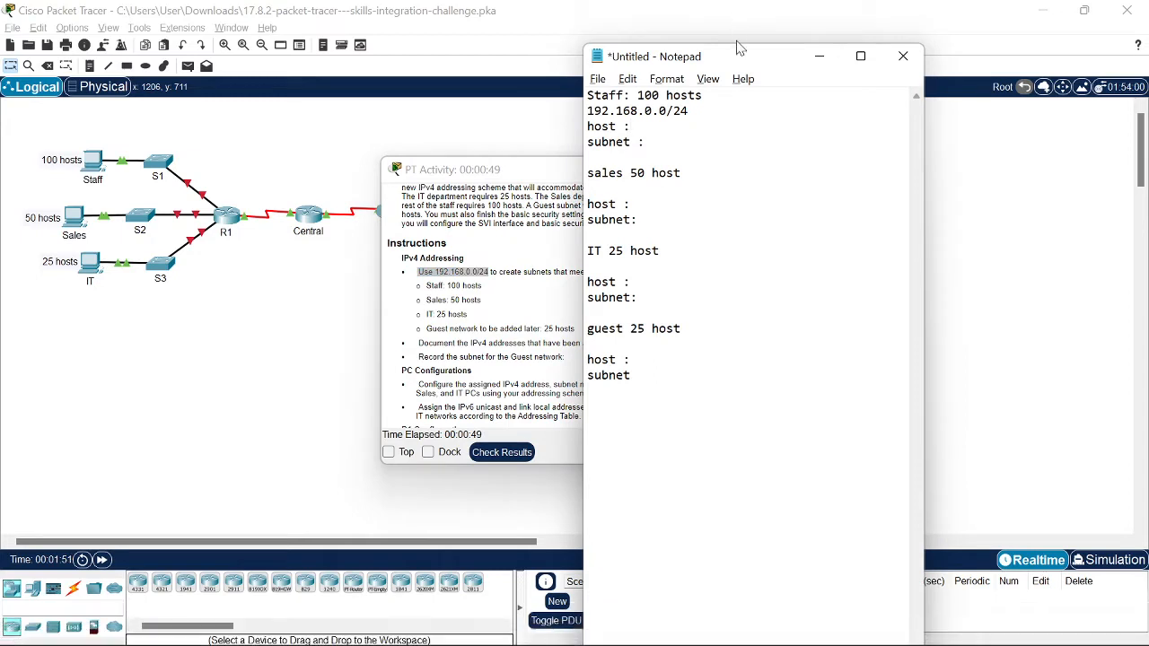
drag(750, 63, 951, 41)
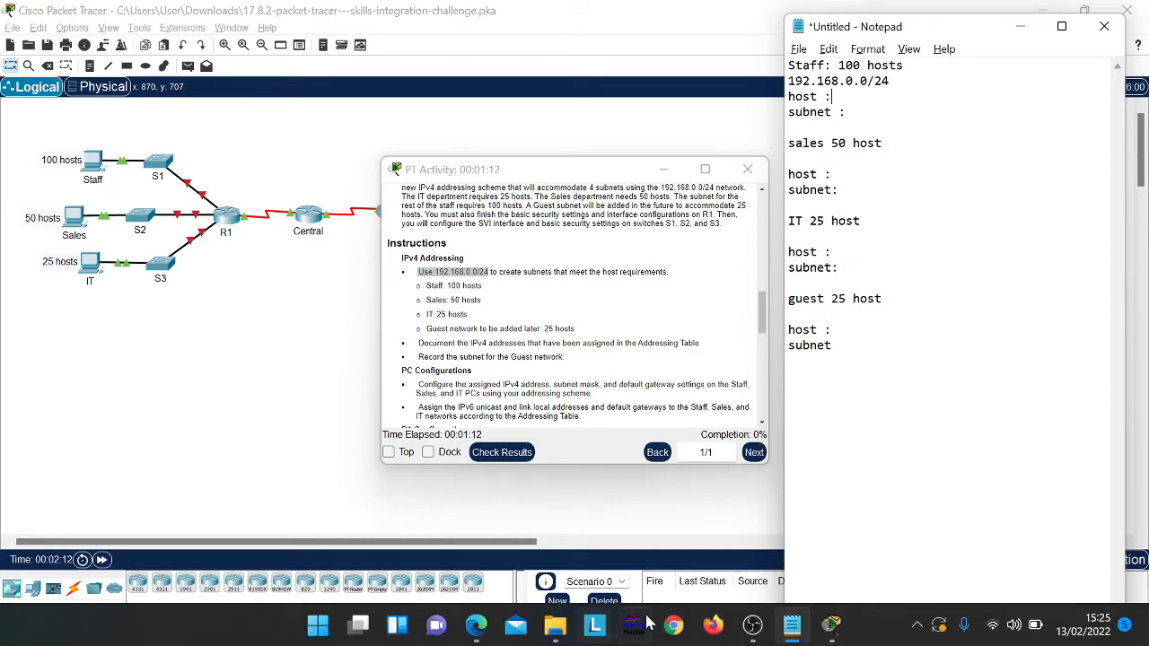
Step: Return to the IP Subnet Calculator page in the browser
click(476, 625)
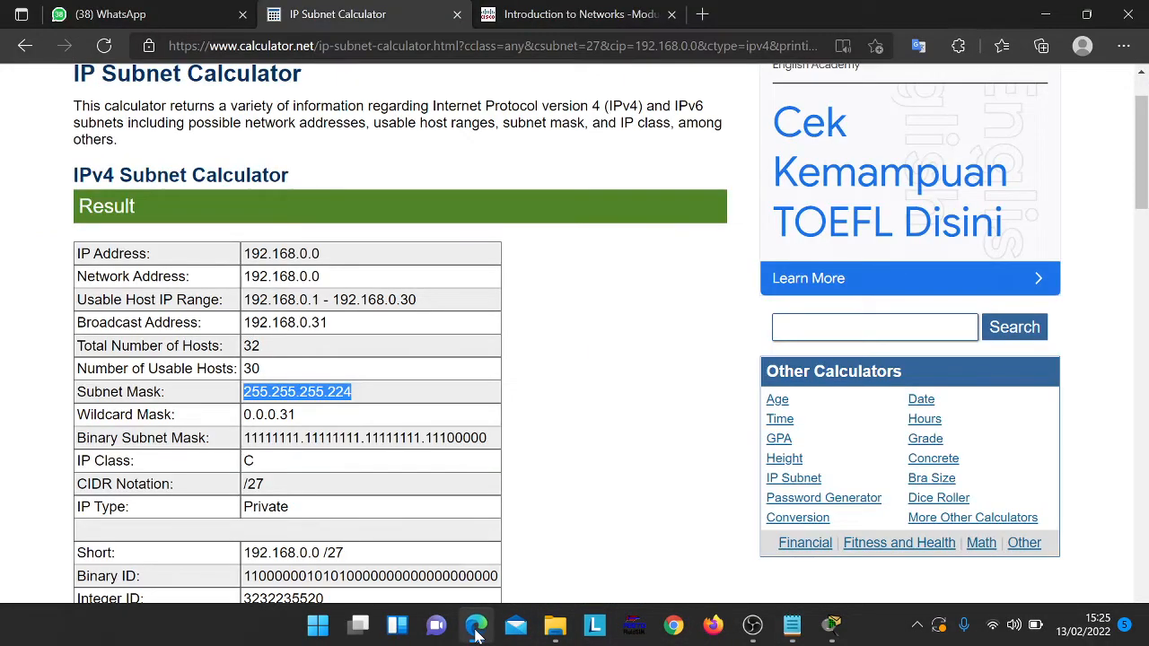
click(654, 11)
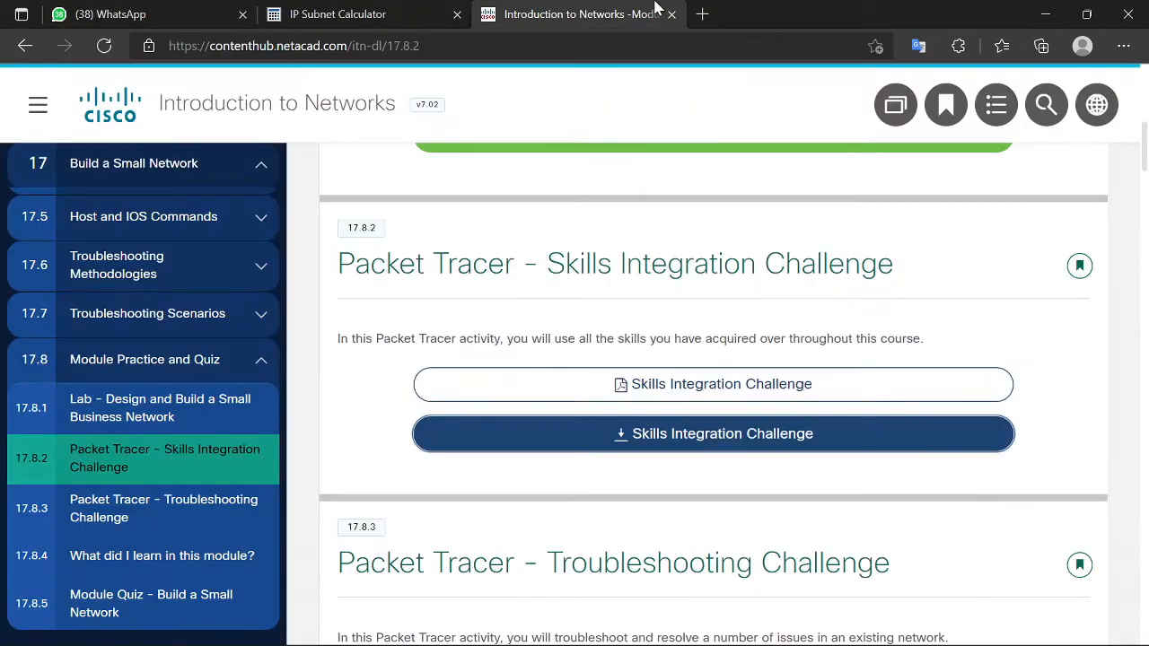
click(327, 7)
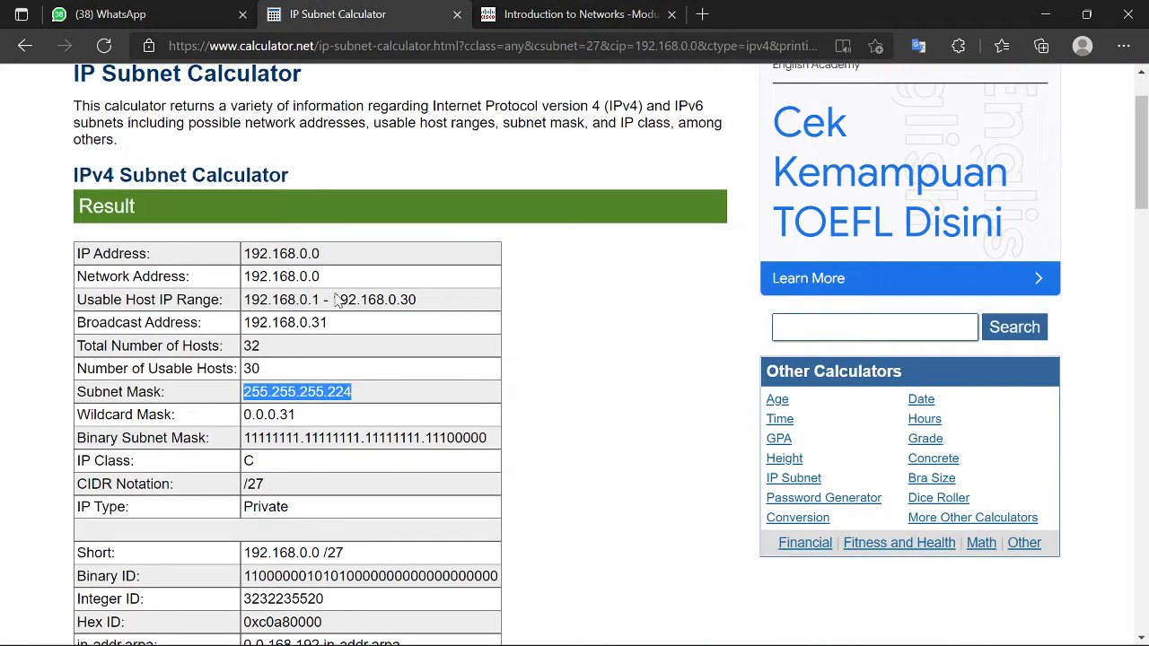
scroll(363, 348, up, 2)
scroll(377, 359, down, 15)
scroll(388, 371, up, 3)
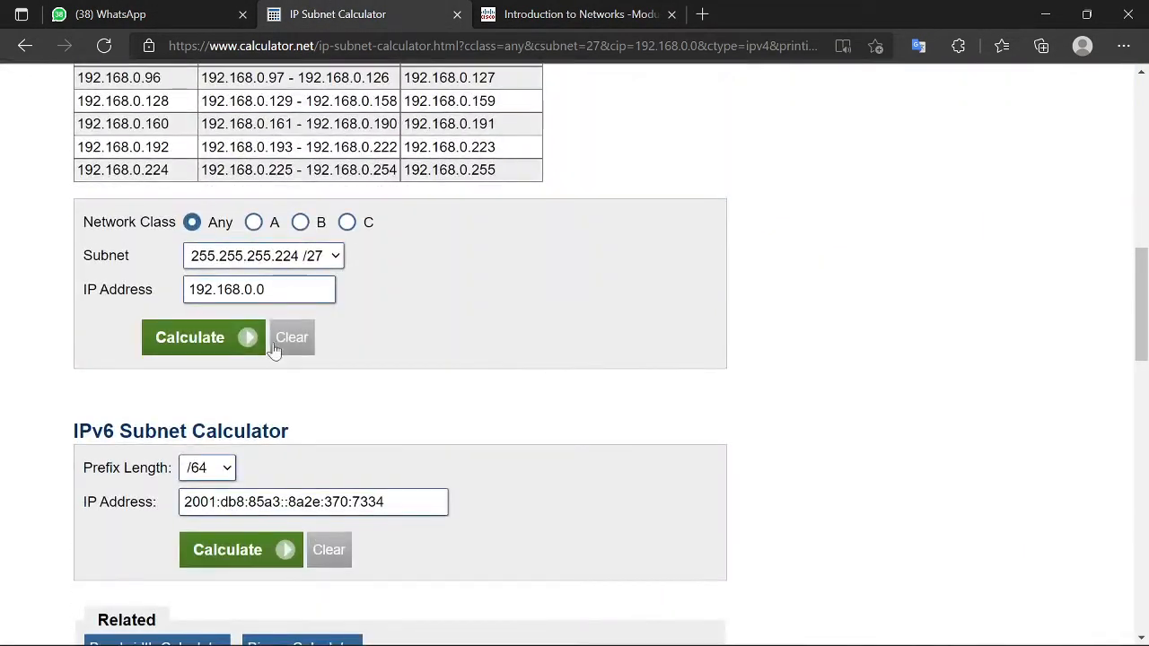
Step: Review the /27 result for 192.168.0.0, then change the subnet mask to 255.255.255.128 /25
click(303, 266)
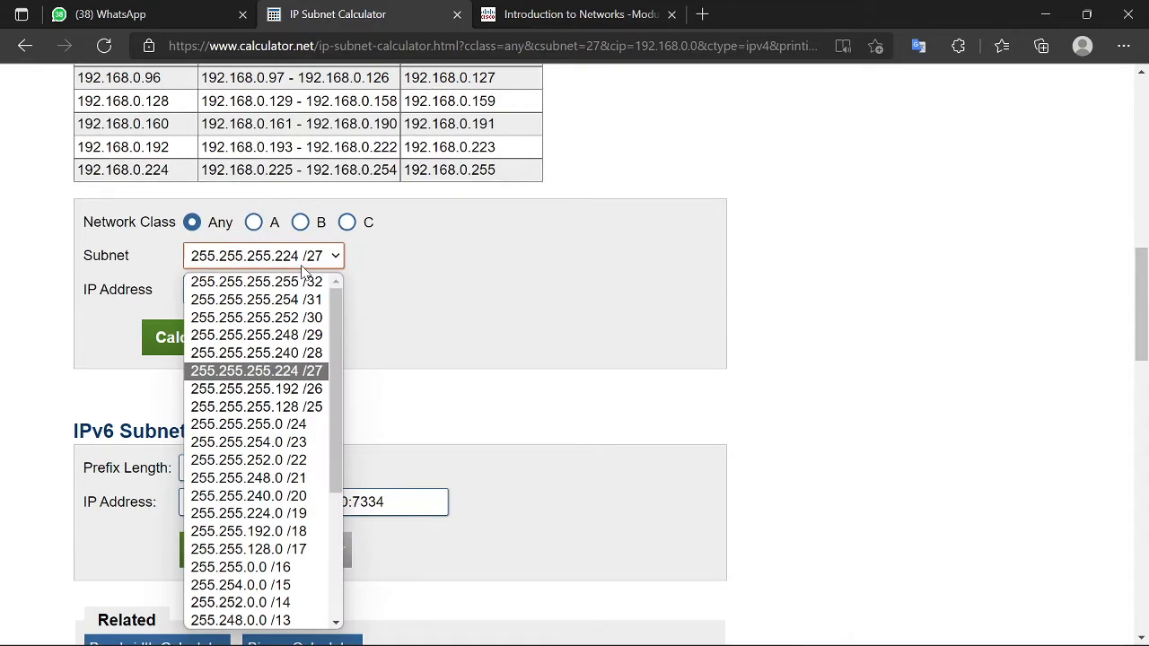
click(304, 269)
scroll(323, 276, up, 10)
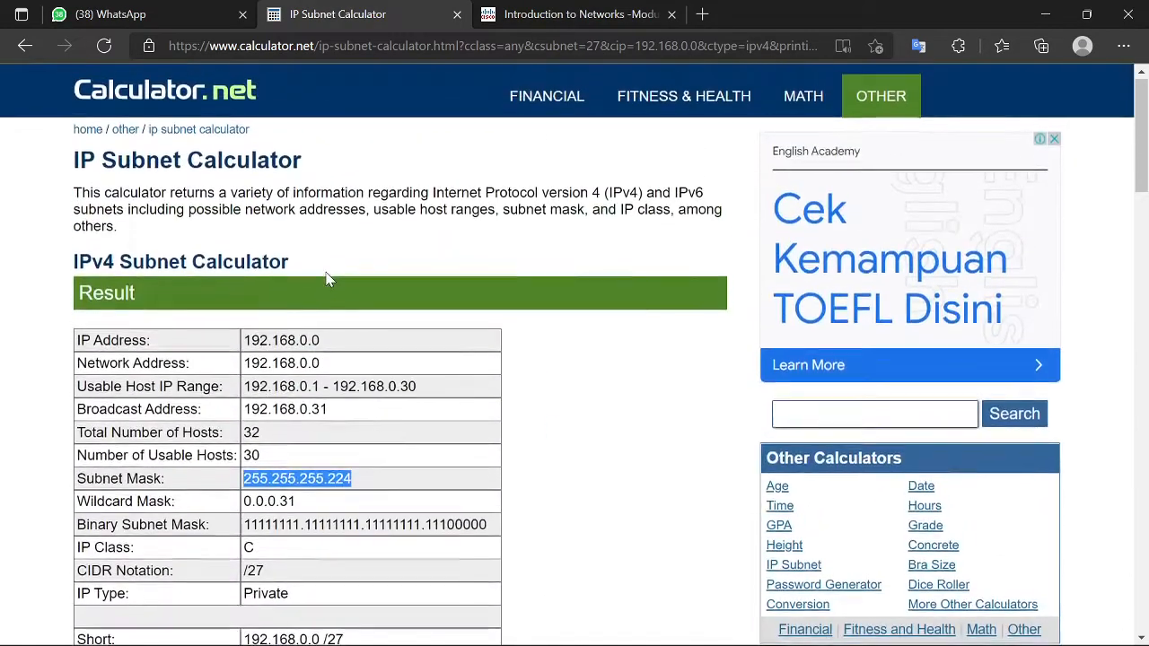
scroll(328, 279, down, 10)
click(327, 88)
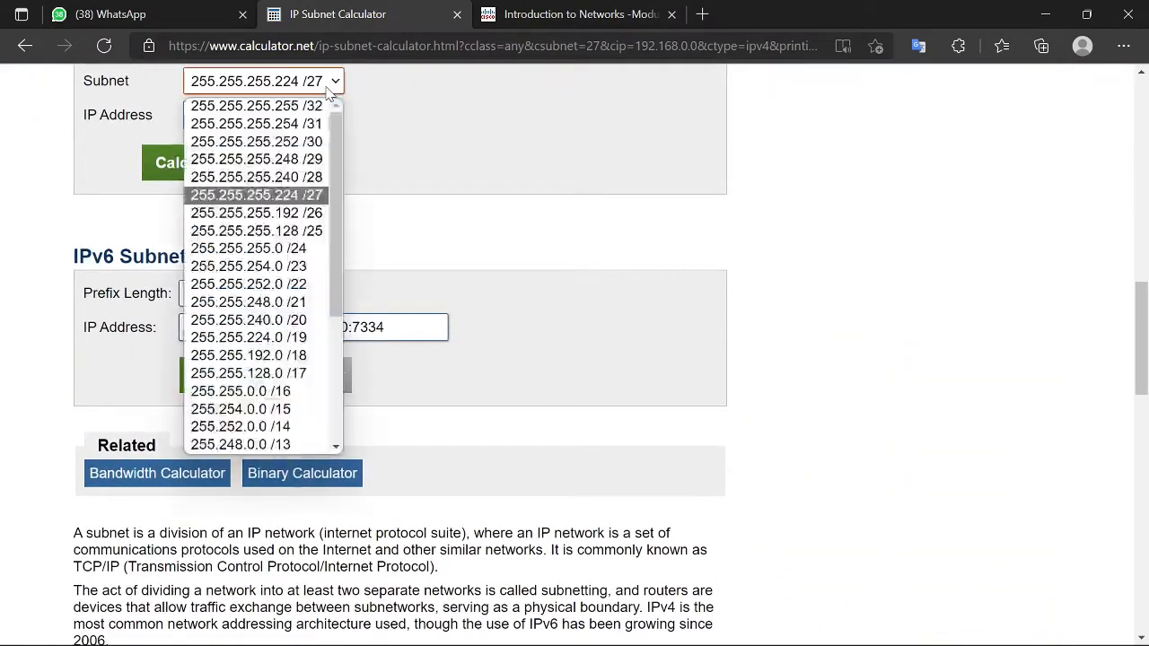
click(310, 231)
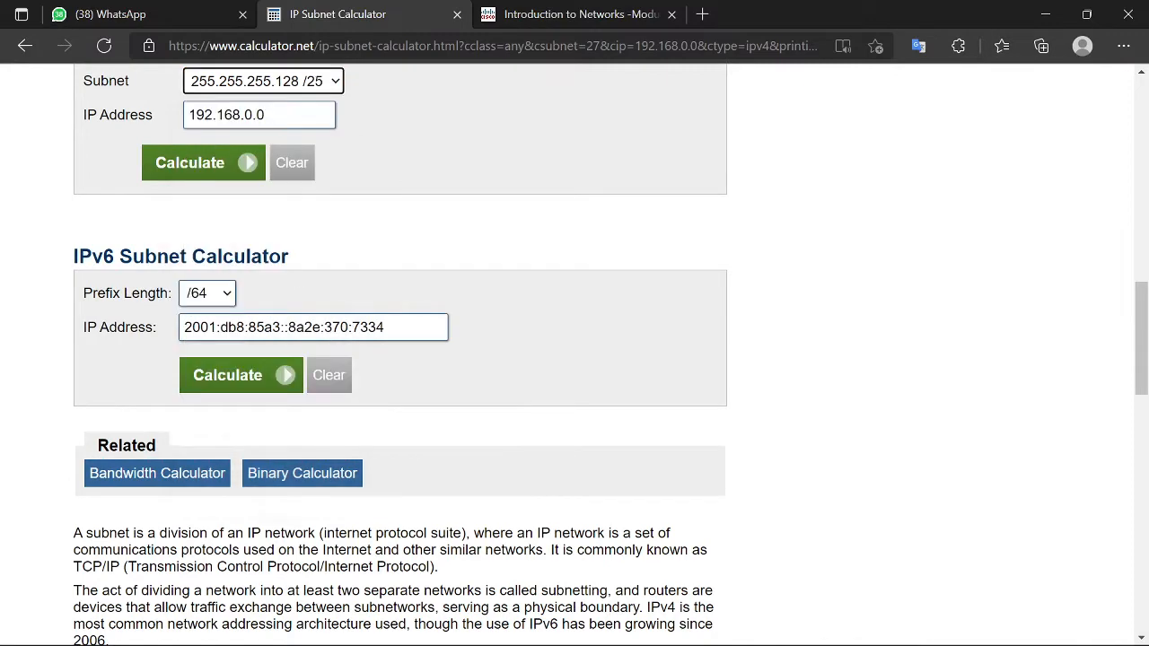
scroll(226, 189, up, 2)
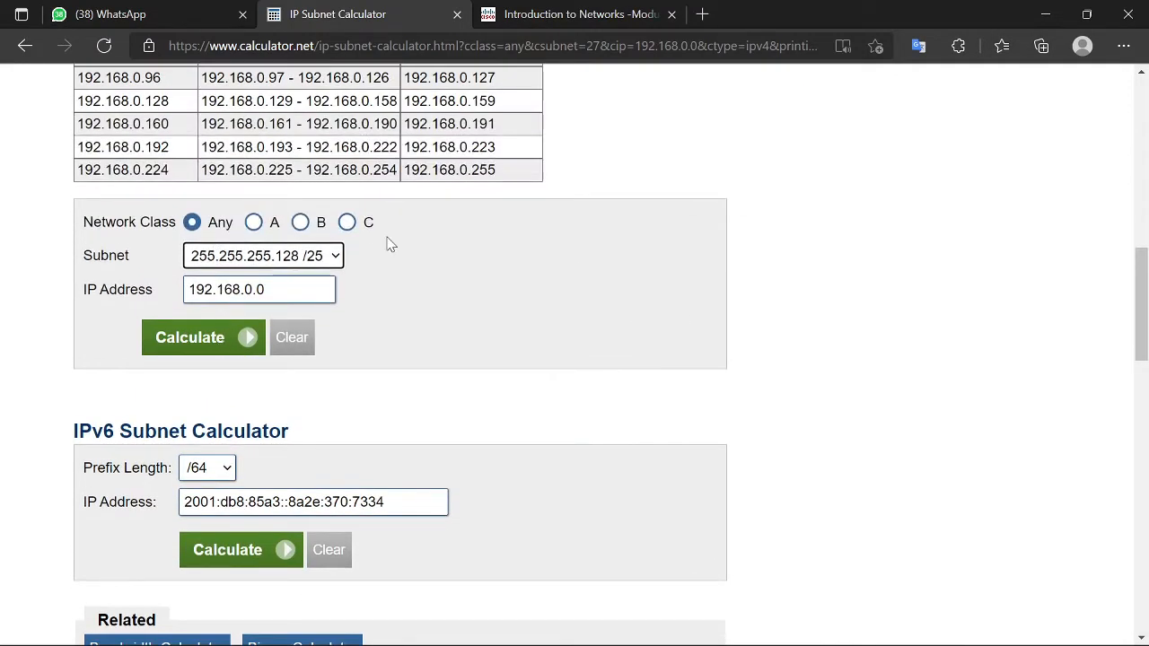
Step: Paste network 192.168.0.224 and host range 192.168.0.225 - 192.168.0.254 under 'guest 25 host'
key(alt+Tab)
key(alt+Tab)
key(alt+Tab)
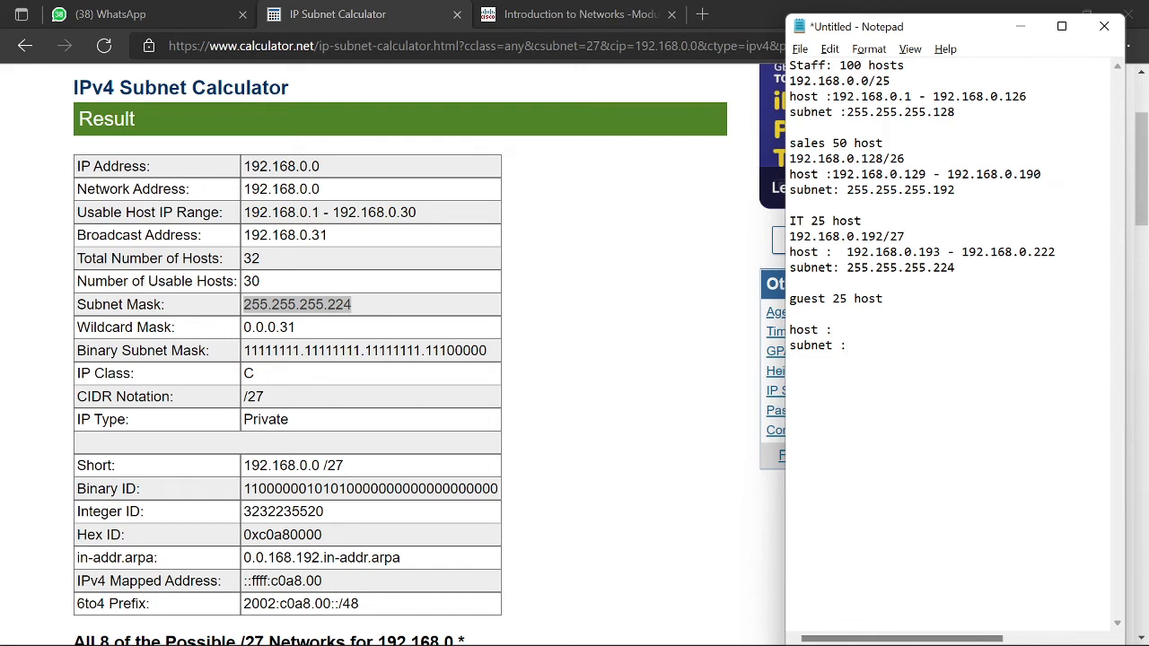
scroll(309, 346, down, 8)
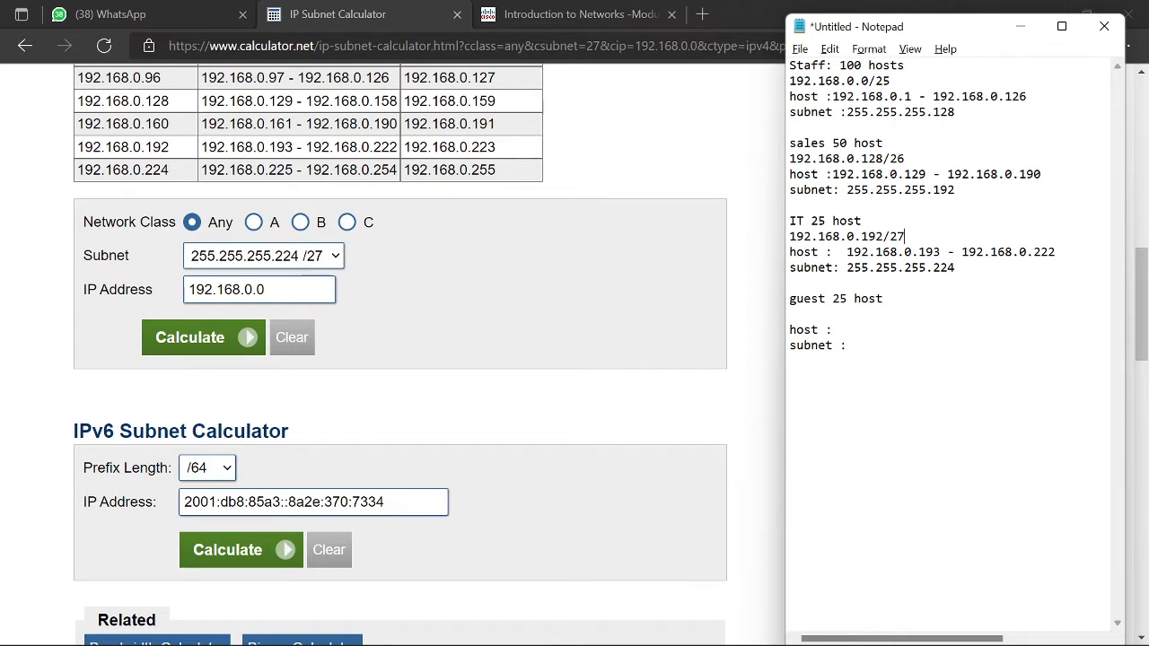
scroll(399, 359, up, 1)
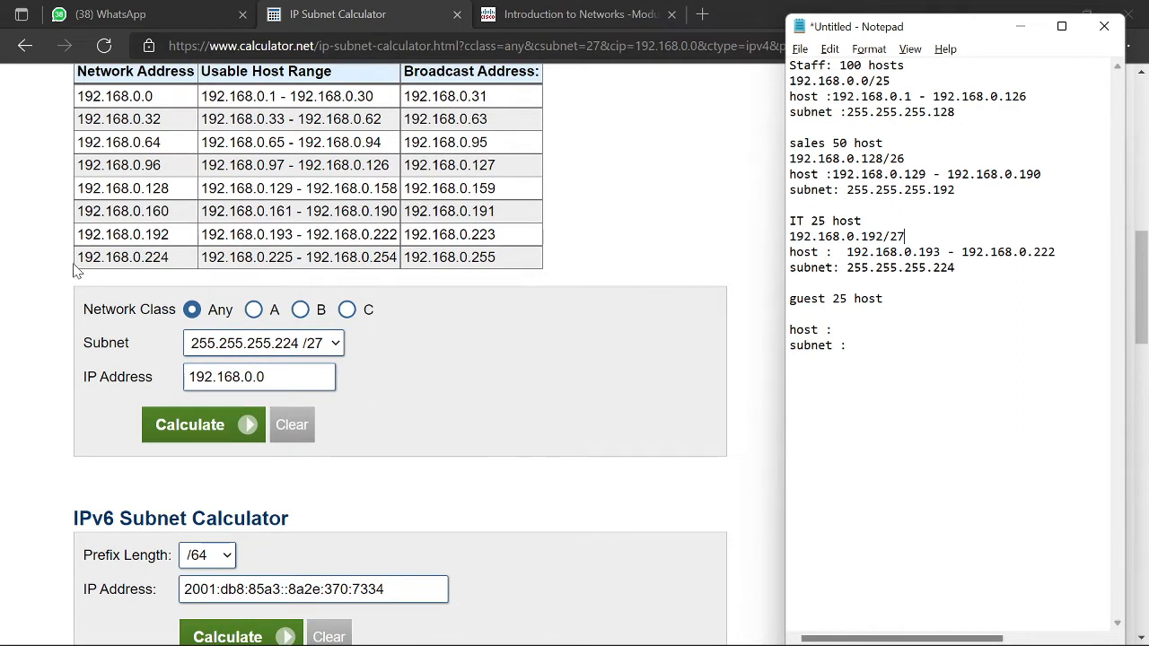
drag(77, 258, 169, 259)
key(ctrl+c)
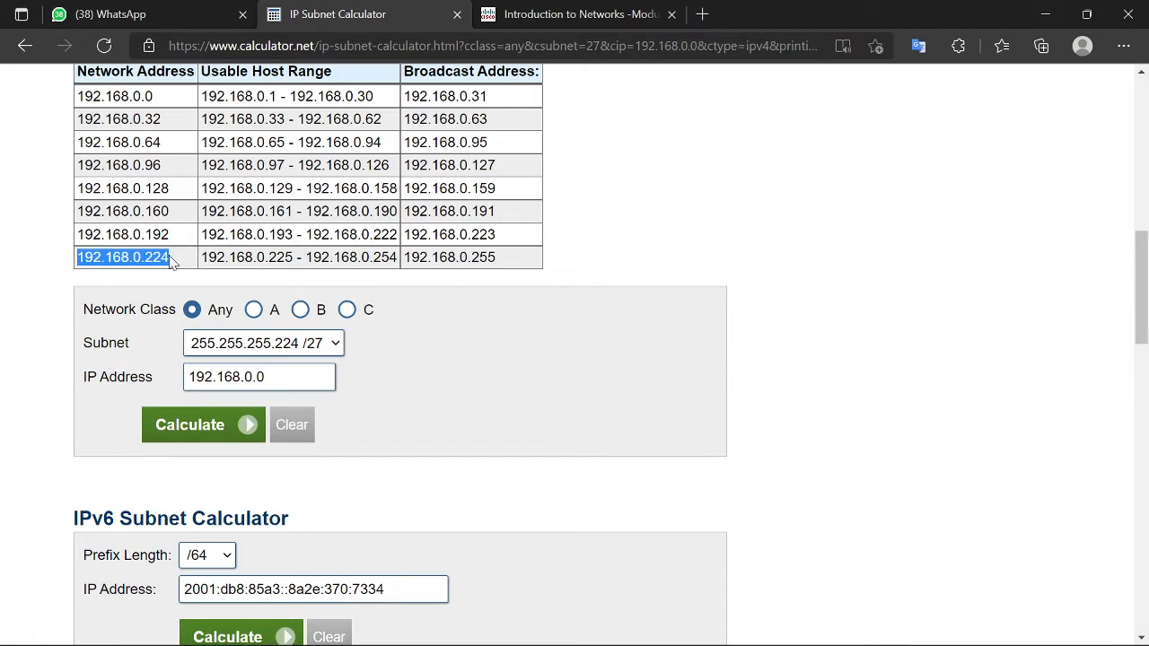
key(alt+Tab)
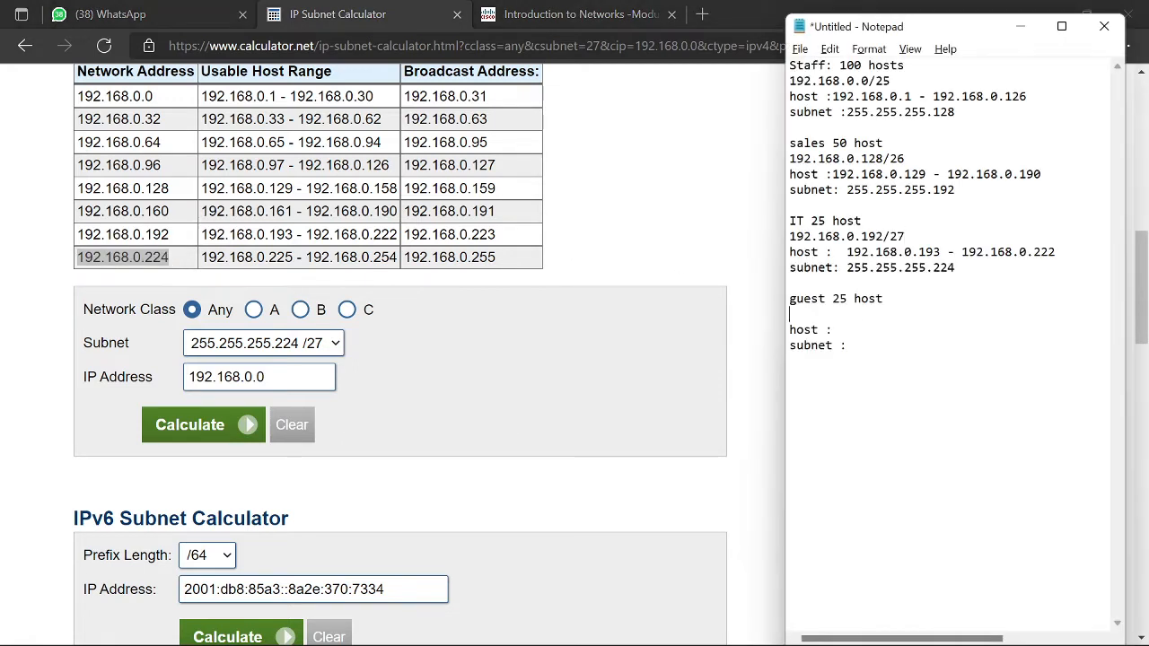
key(ctrl+v)
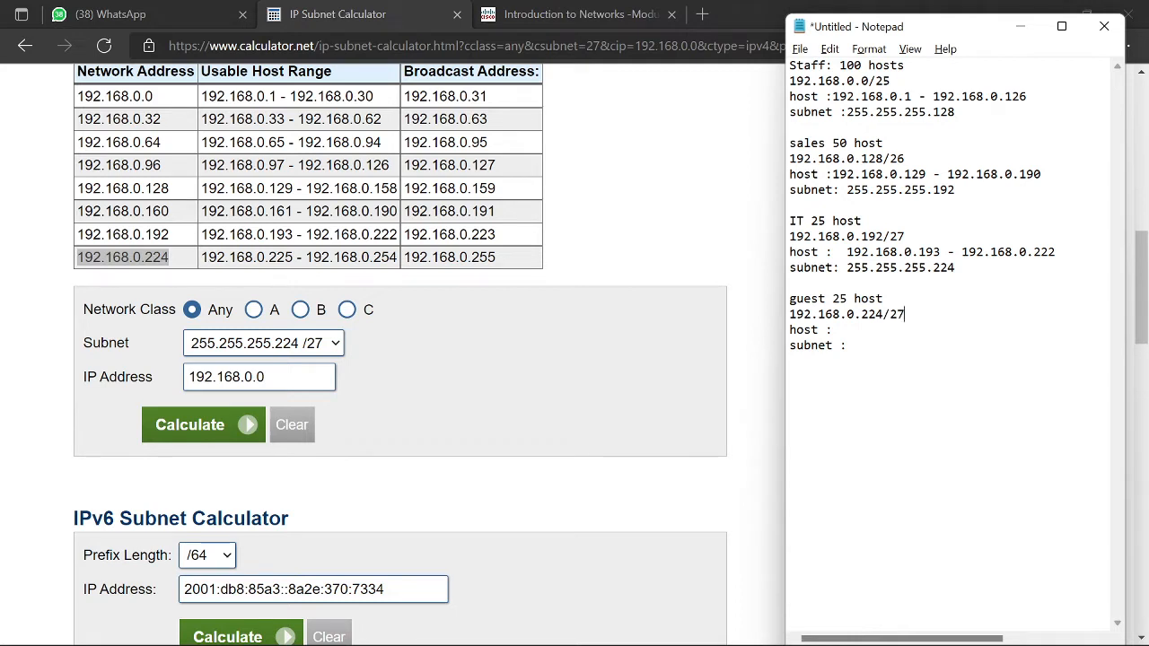
drag(201, 257, 397, 257)
key(ctrl+c)
key(alt+Tab)
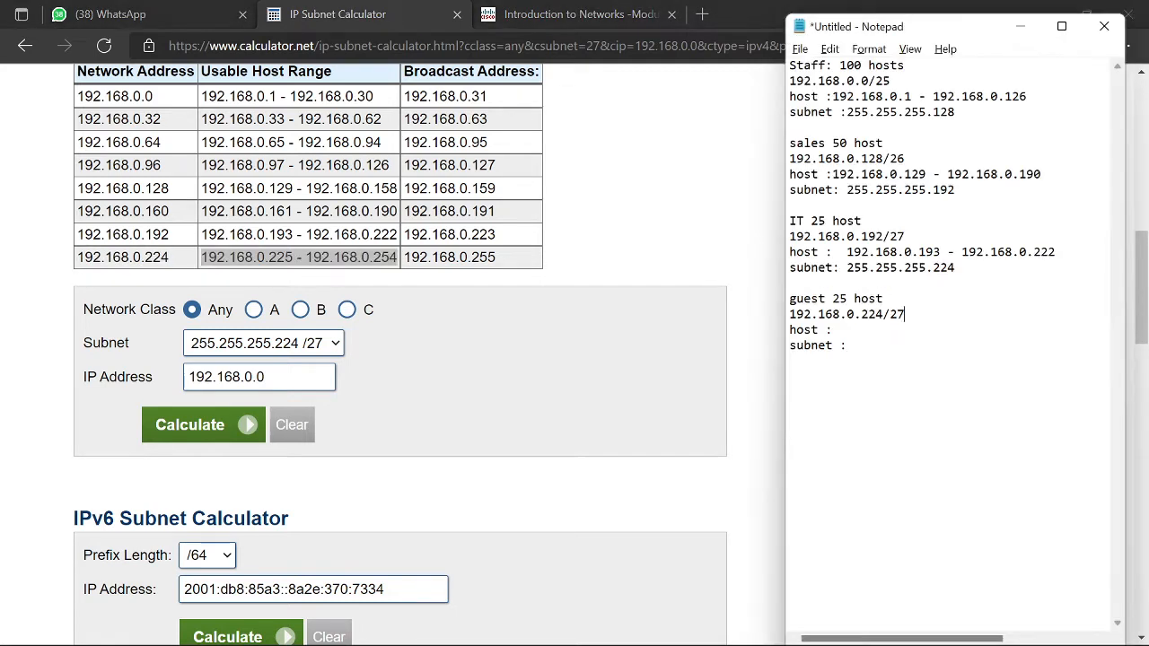
key(ctrl+v)
Step: Copy subnet mask 255.255.255.224 from the calculator into the guest entry's subnet line
key(alt+Tab)
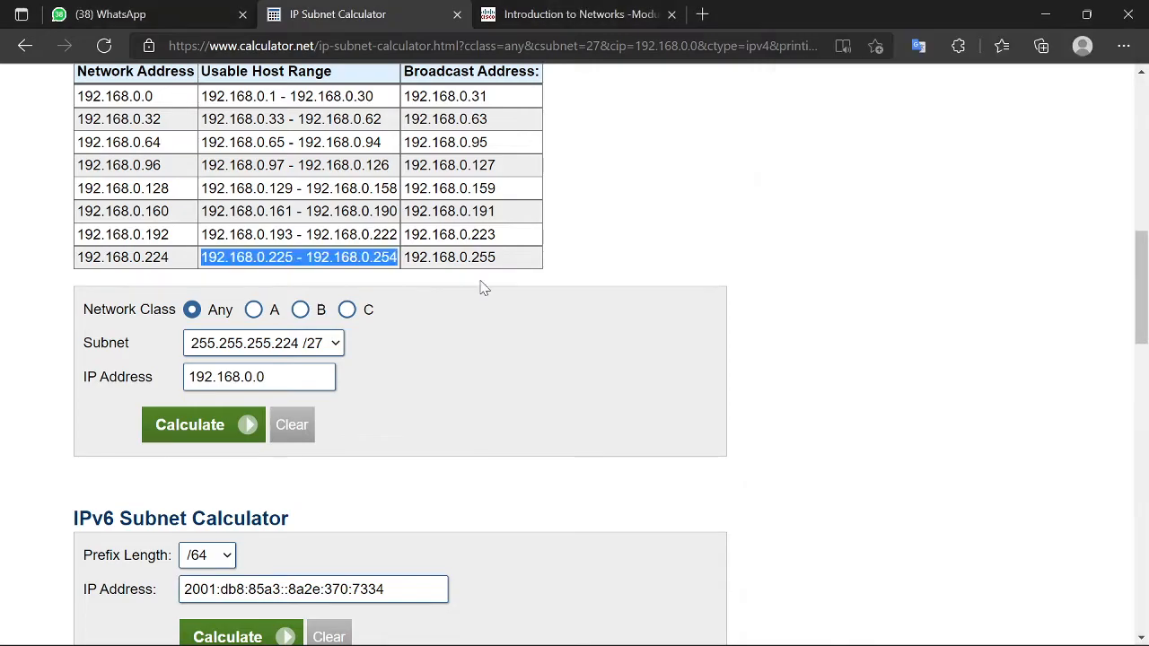
scroll(476, 299, up, 6)
drag(427, 306, 240, 306)
key(ctrl+c)
key(alt+Tab)
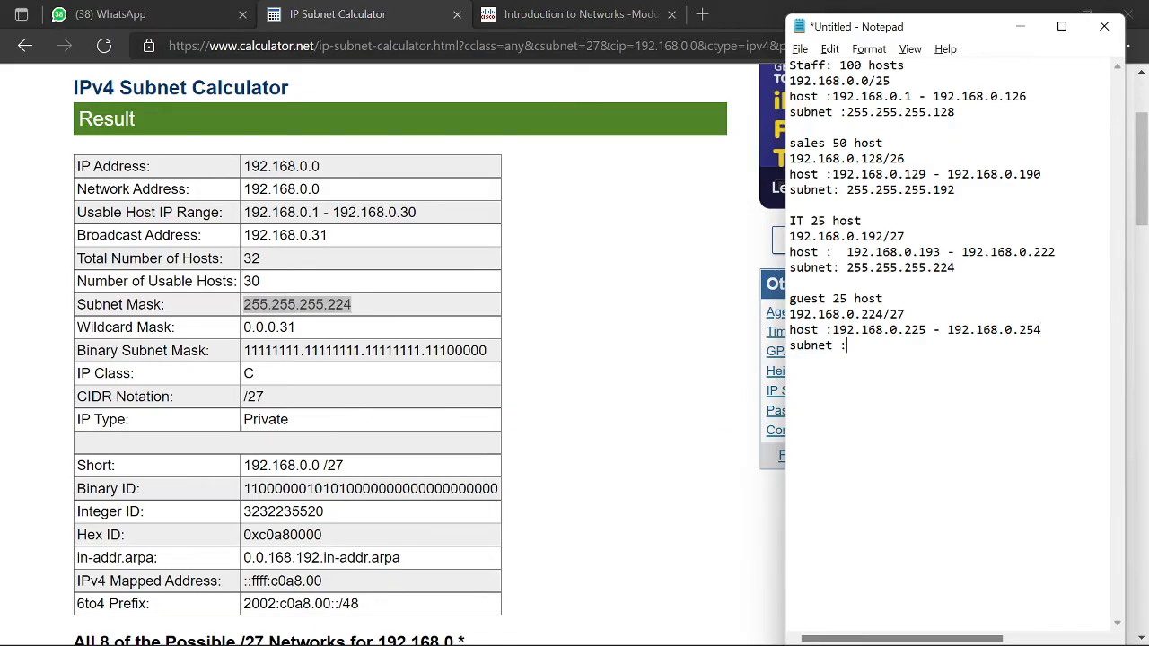
key(ctrl+v)
scroll(948, 350, right, 3)
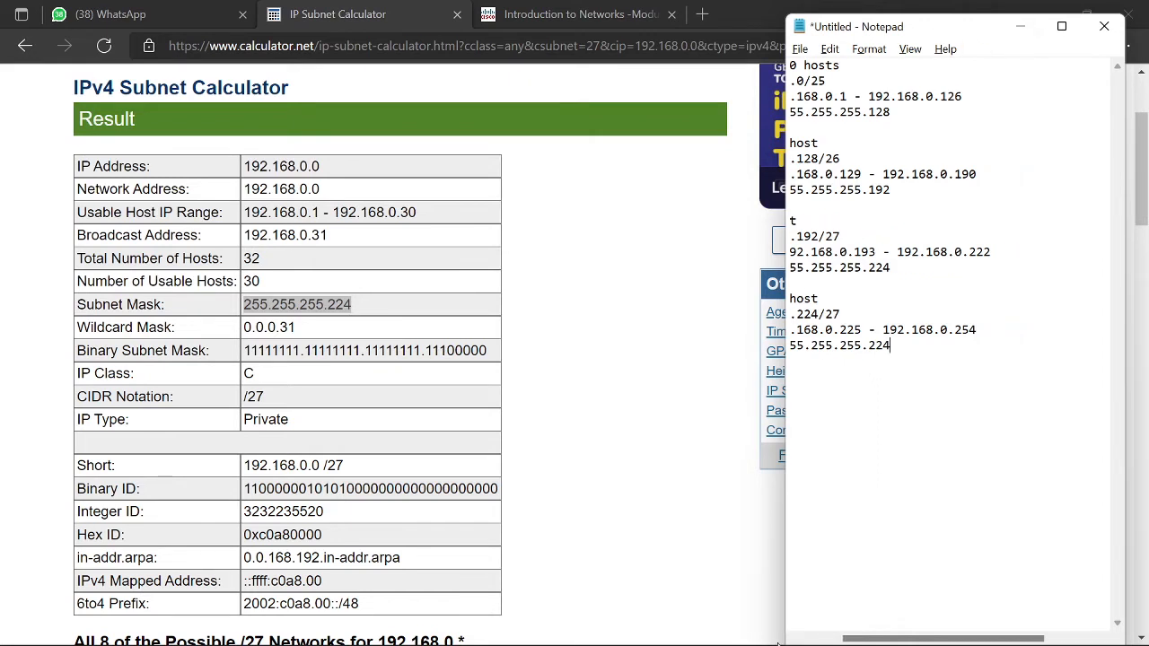
scroll(949, 350, left, 2)
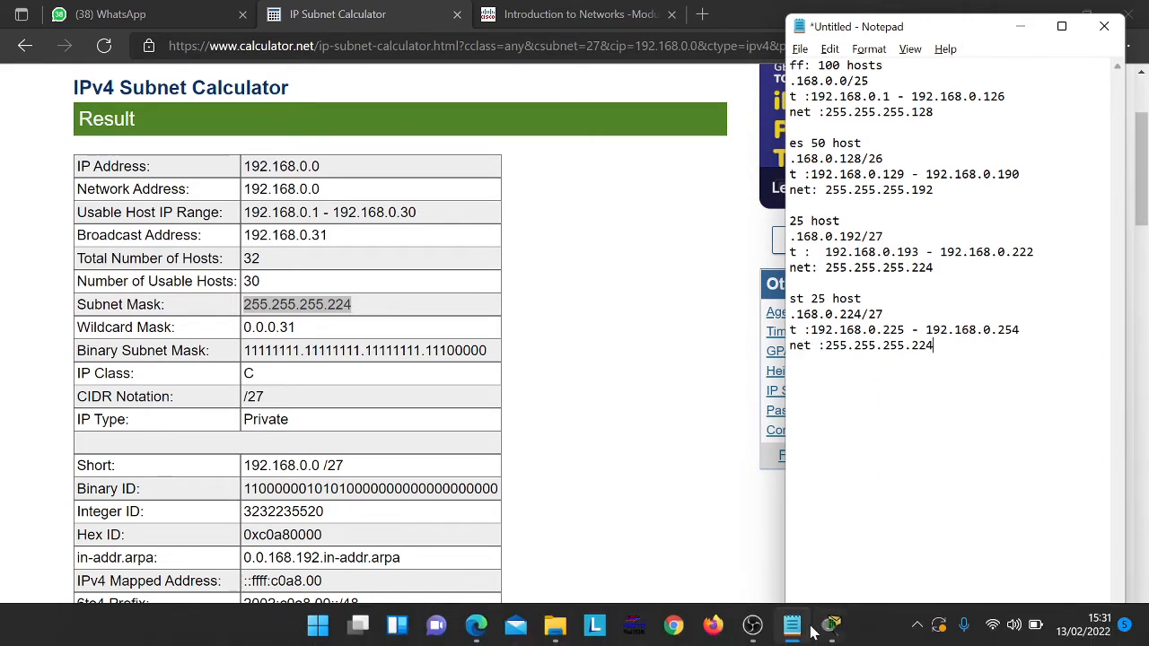
Step: Reopen the activity instructions, read through the IPv4 addressing requirements, and minimize them
mouse_move(831, 628)
click(764, 544)
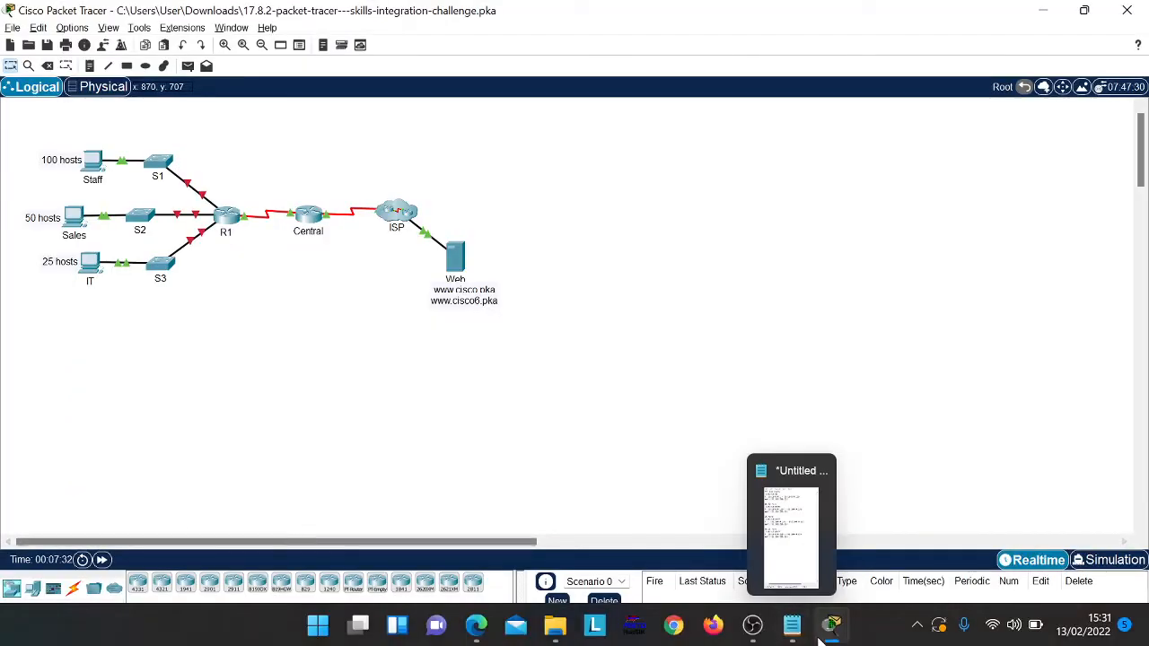
click(928, 533)
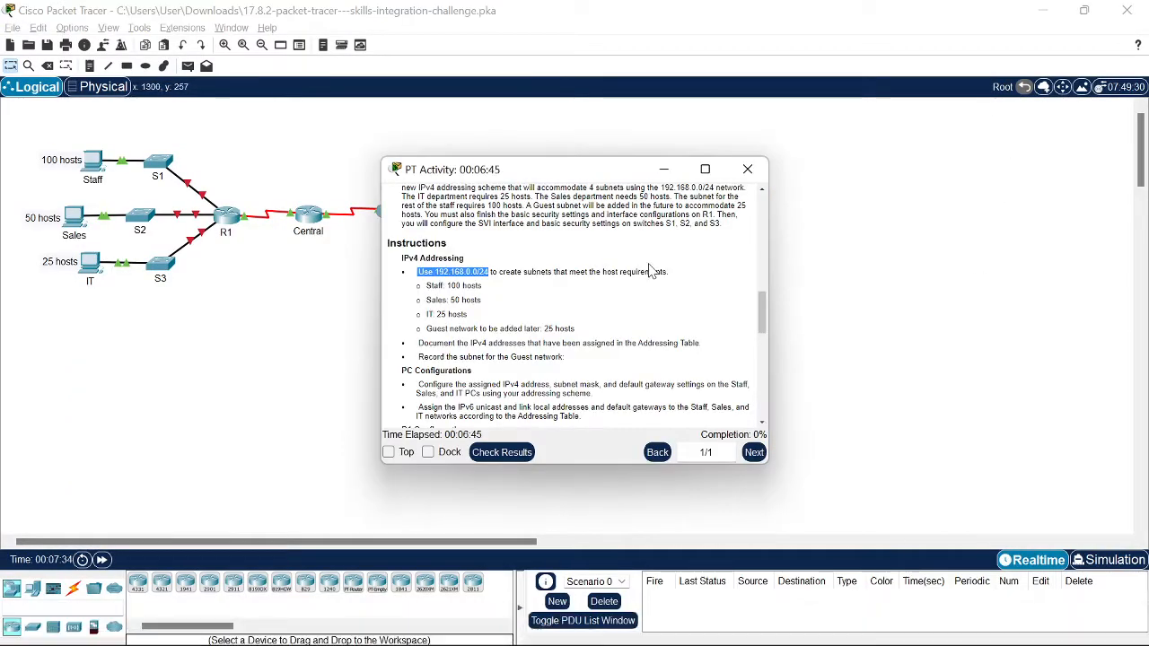
scroll(619, 292, down, 1)
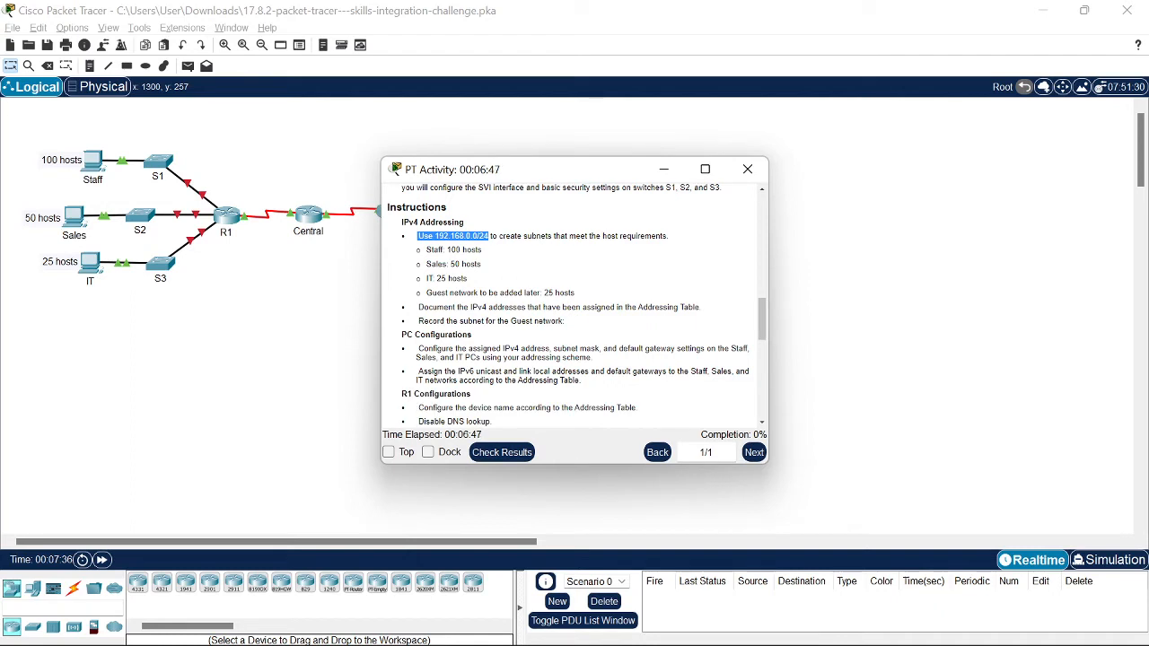
scroll(574, 305, down, 1)
scroll(574, 305, up, 2)
scroll(574, 305, down, 2)
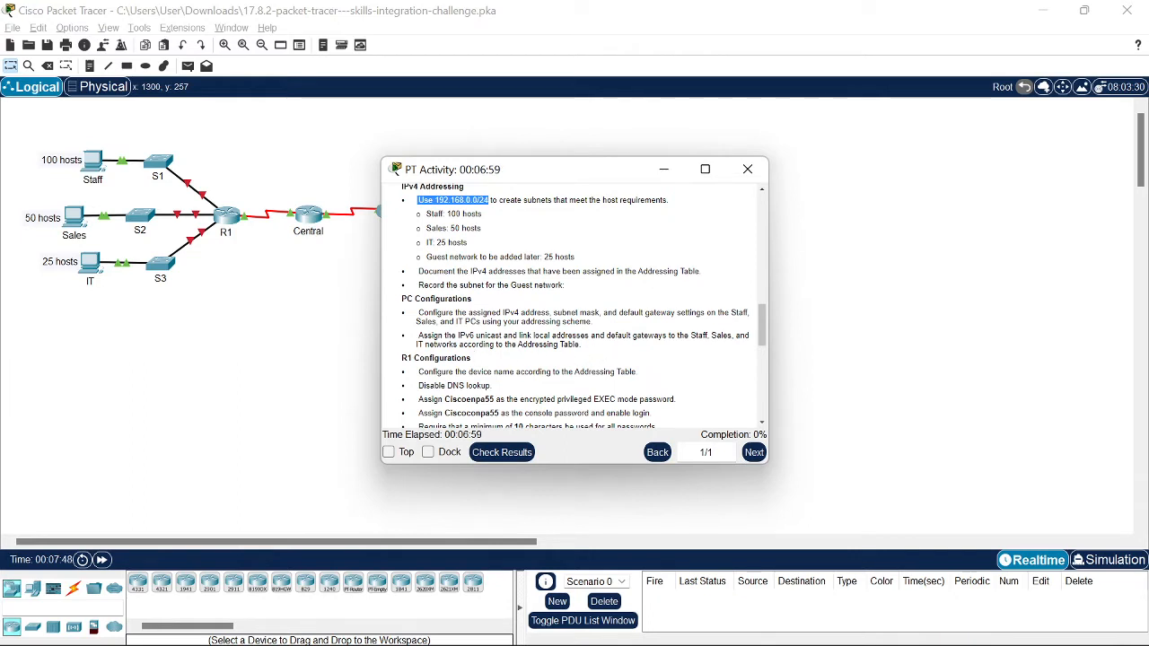
click(663, 169)
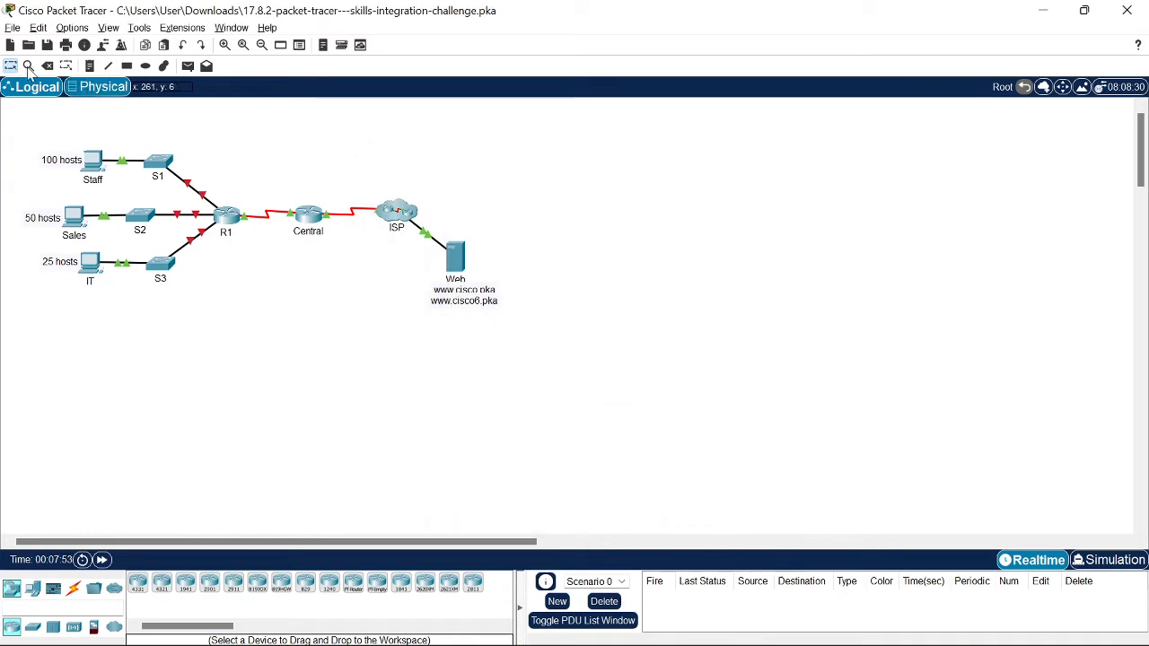
Step: Open the Staff PC's Desktop IP Configuration on static addressing and shift its window aside
double_click(69, 159)
click(93, 163)
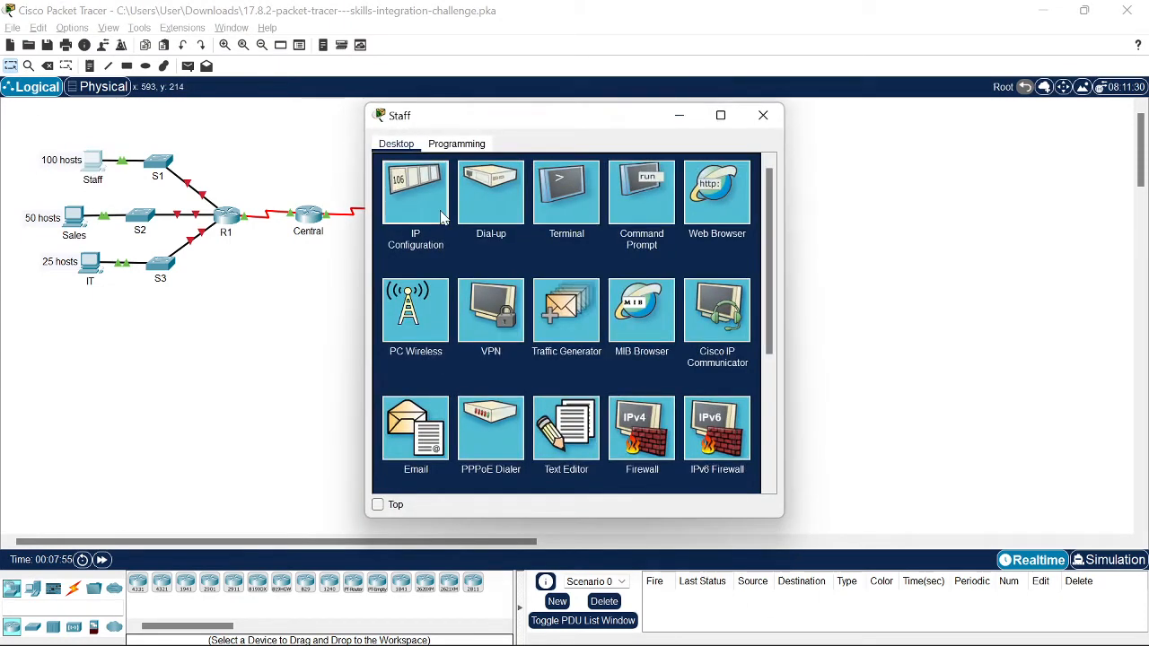
click(417, 191)
click(559, 238)
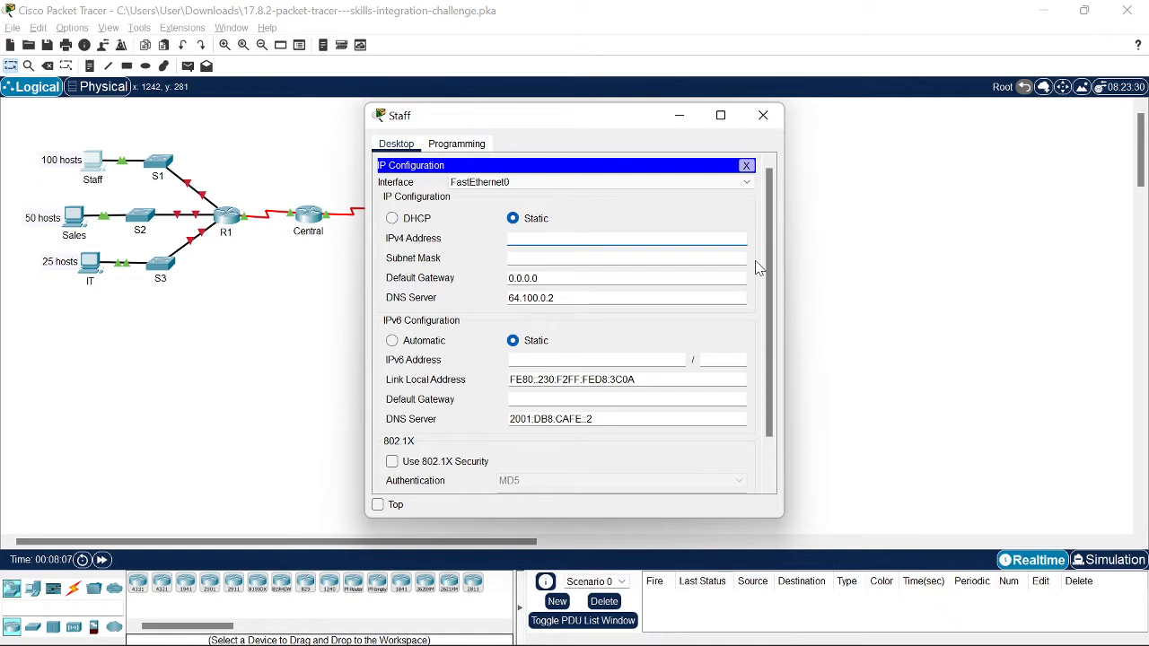
key(Tab)
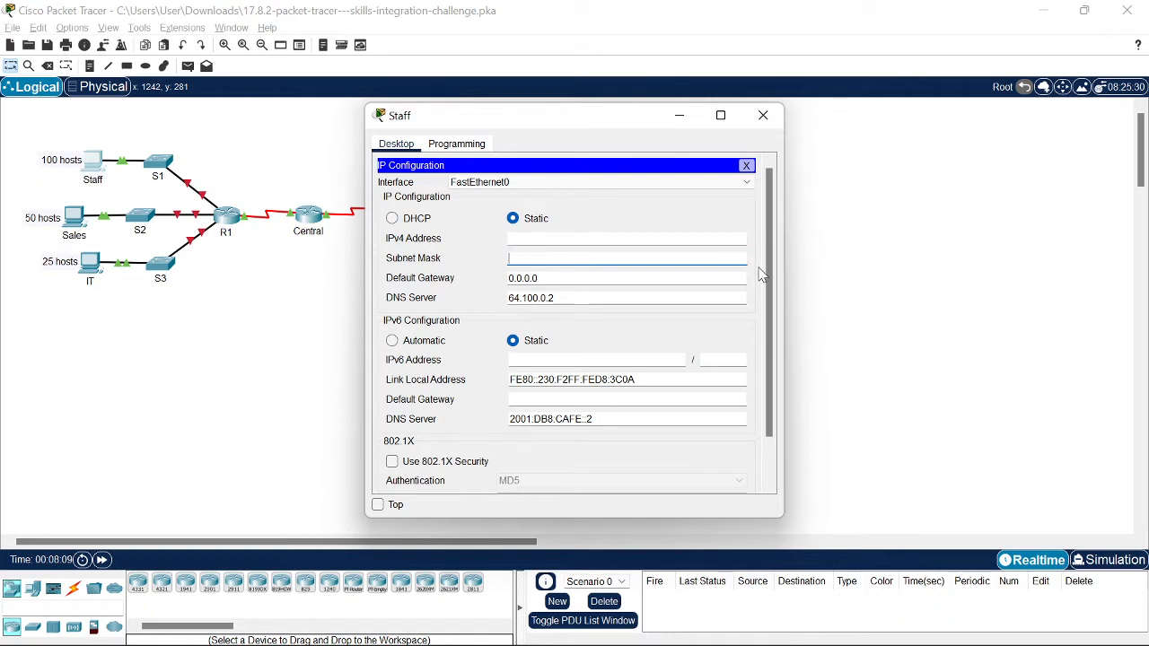
click(586, 225)
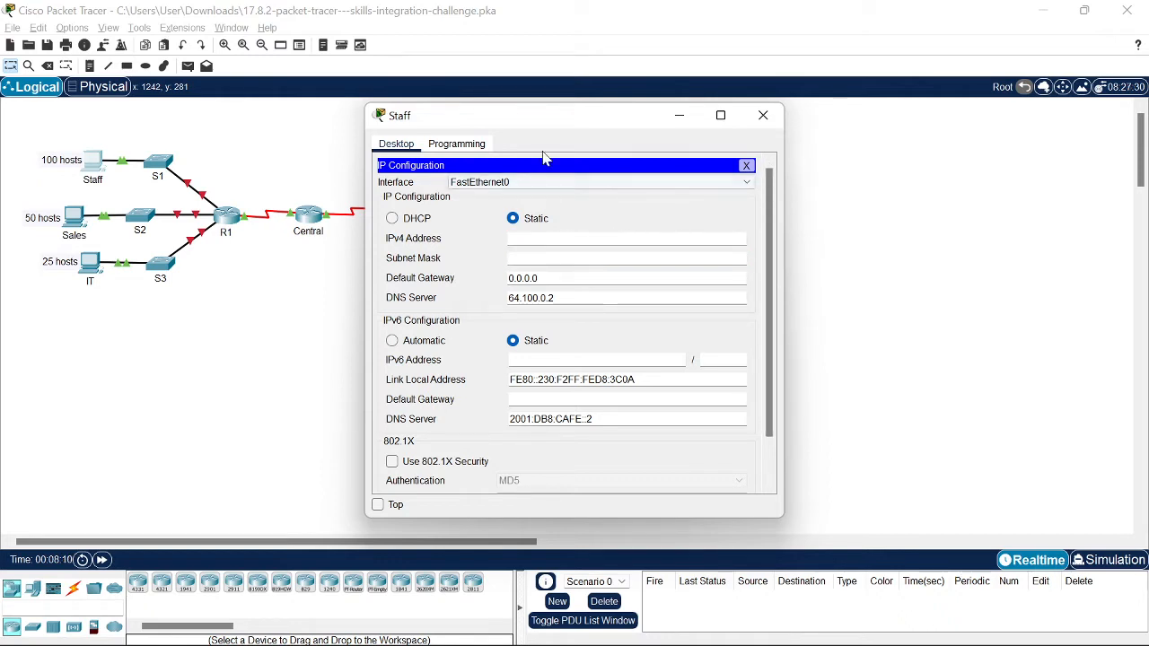
drag(577, 116, 807, 115)
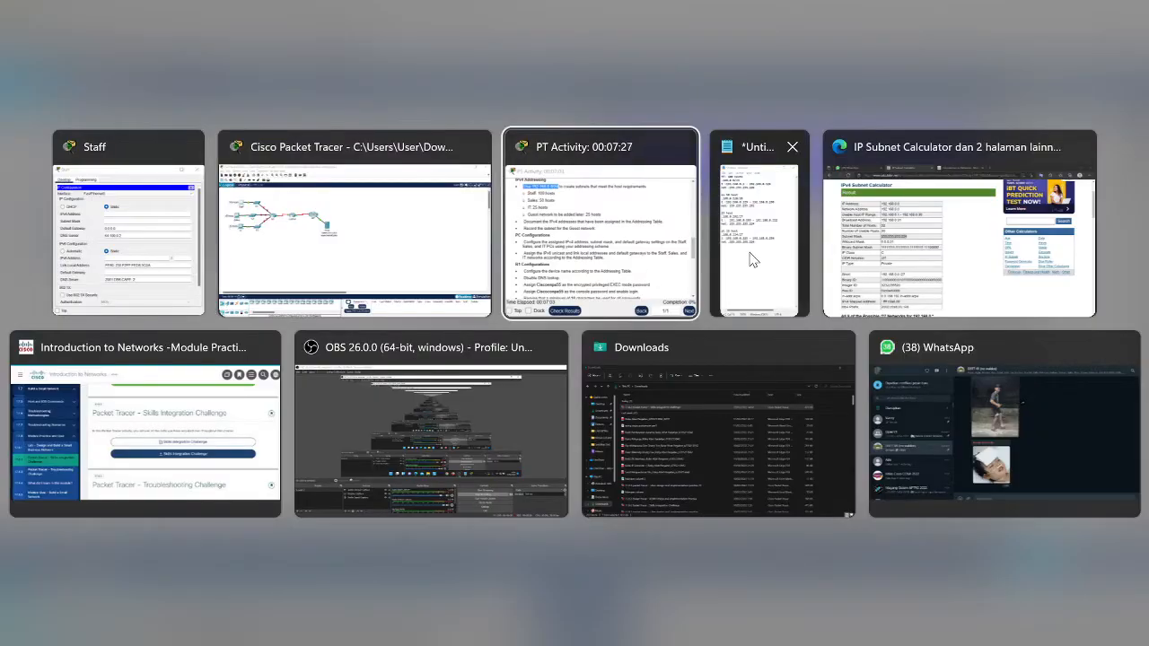
Step: Give the Staff PC the IPv4 address 192.168.0.126 from the subnet notes
click(764, 256)
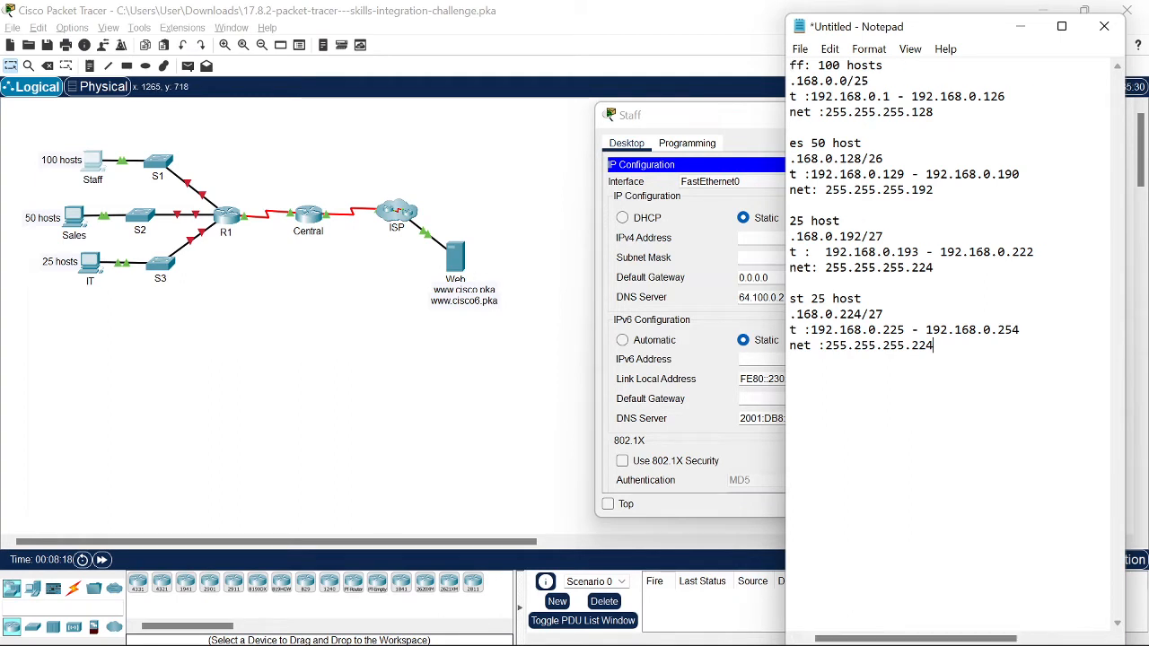
drag(927, 638, 878, 638)
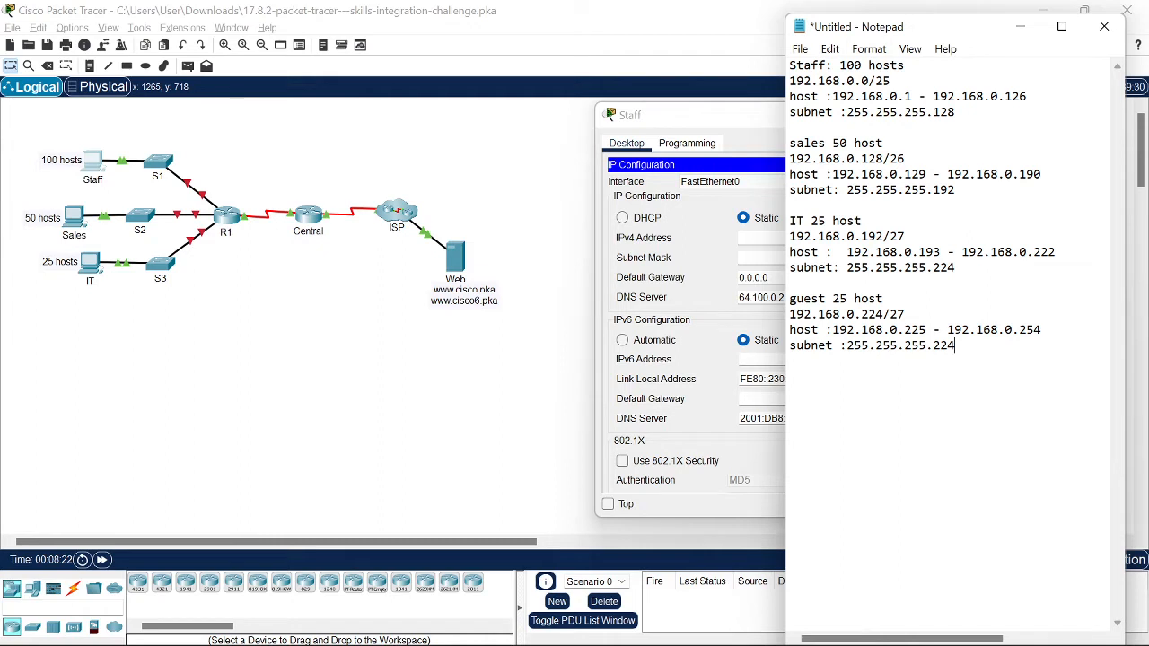
drag(1027, 96, 932, 96)
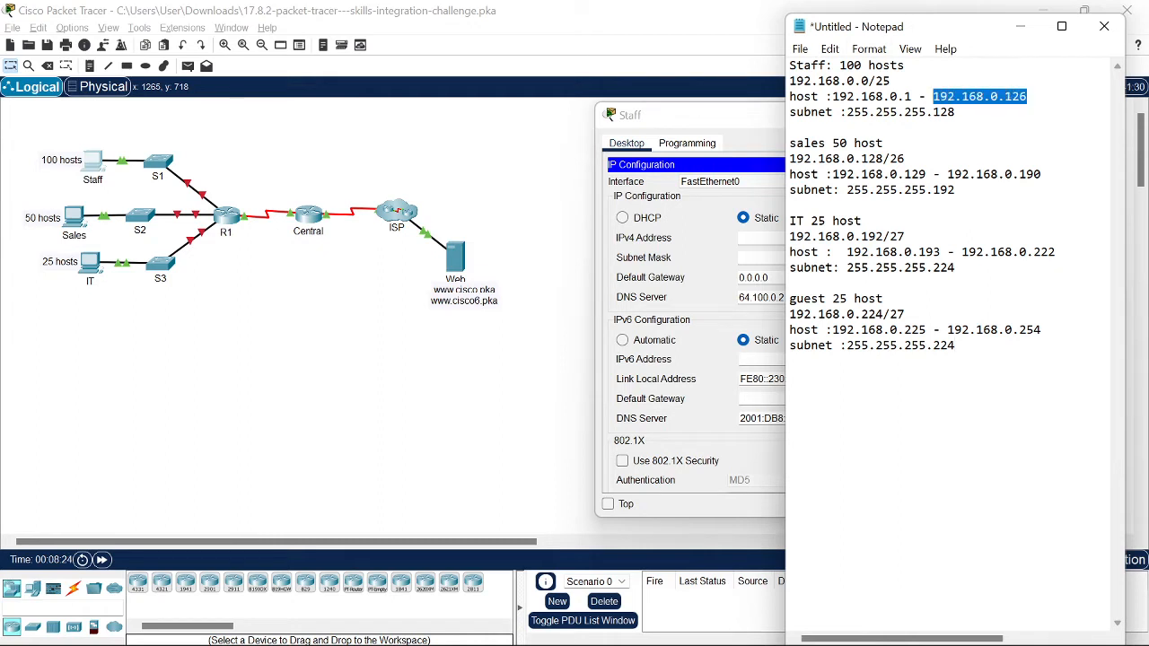
click(853, 238)
key(ctrl+v)
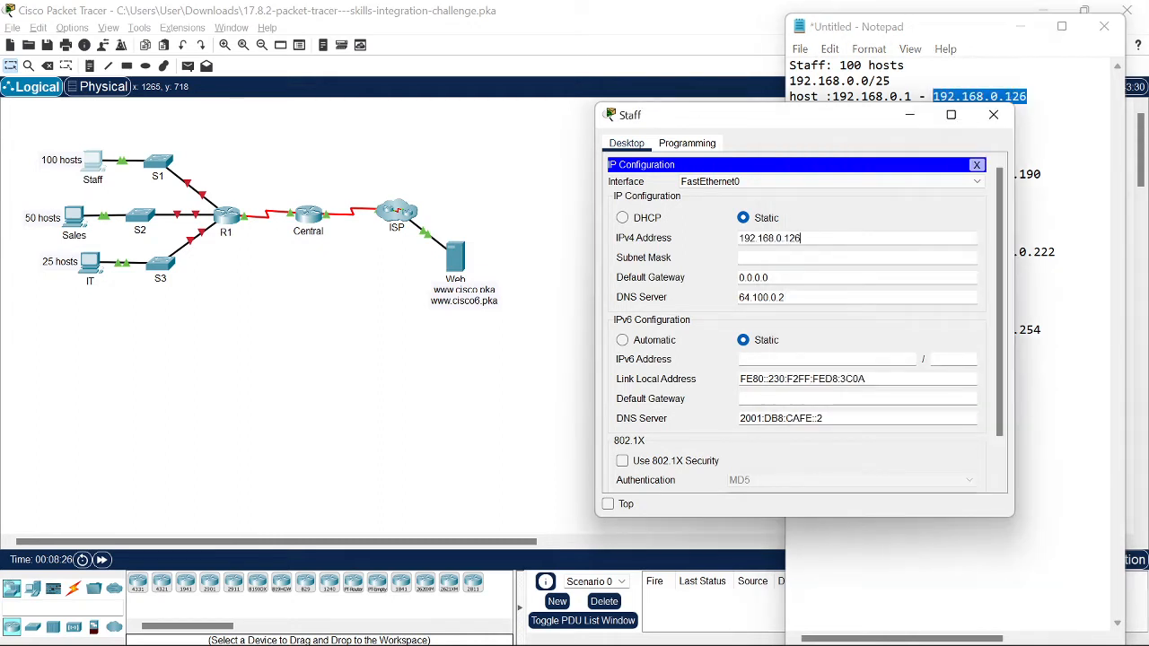
key(Tab)
Step: Replace the Staff PC's auto-filled subnet mask with 255.255.255.128
drag(801, 257, 741, 258)
key(alt+Tab)
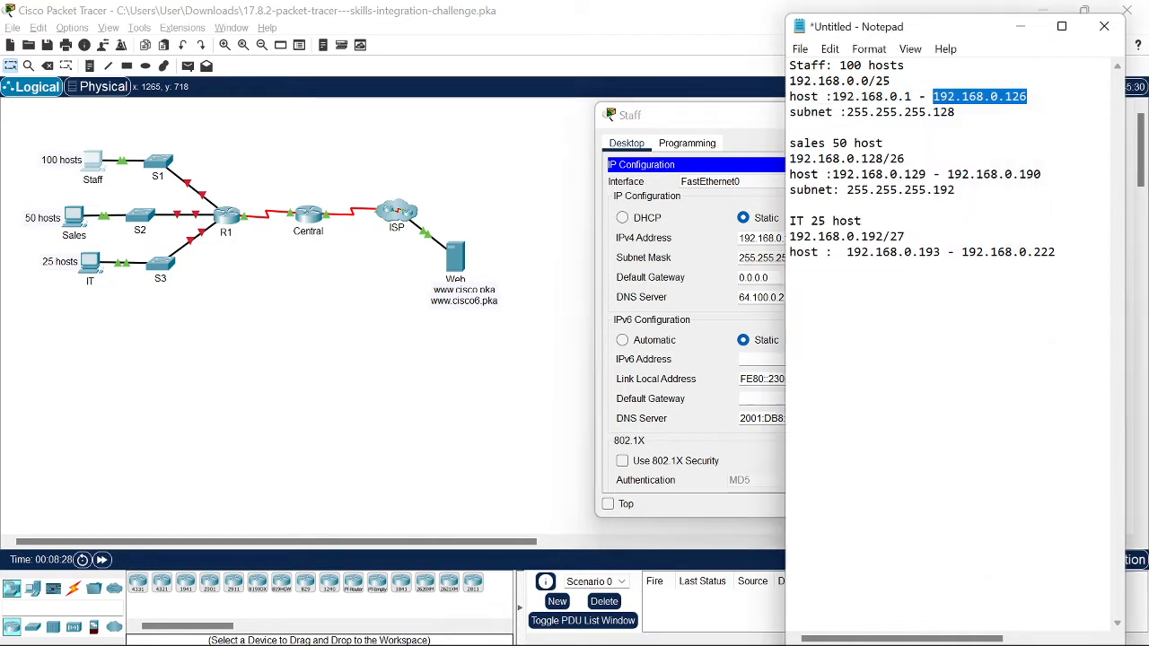
drag(955, 113, 846, 113)
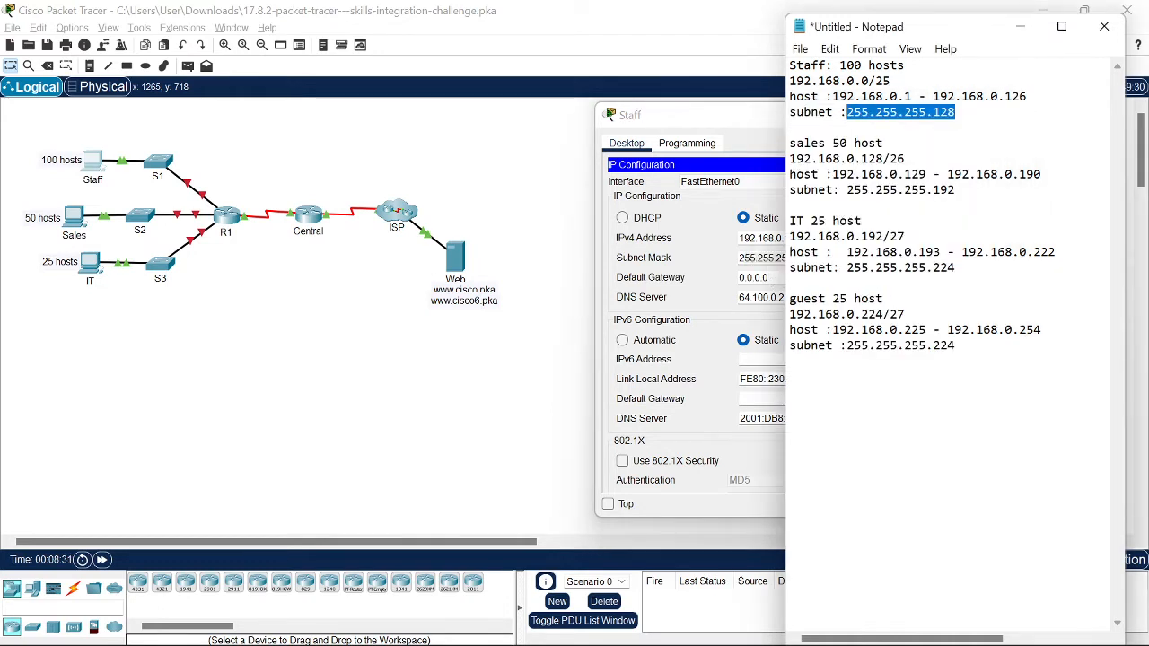
key(ctrl+c)
key(alt+Tab)
drag(763, 278, 707, 281)
key(ctrl+v)
key(ctrl+z)
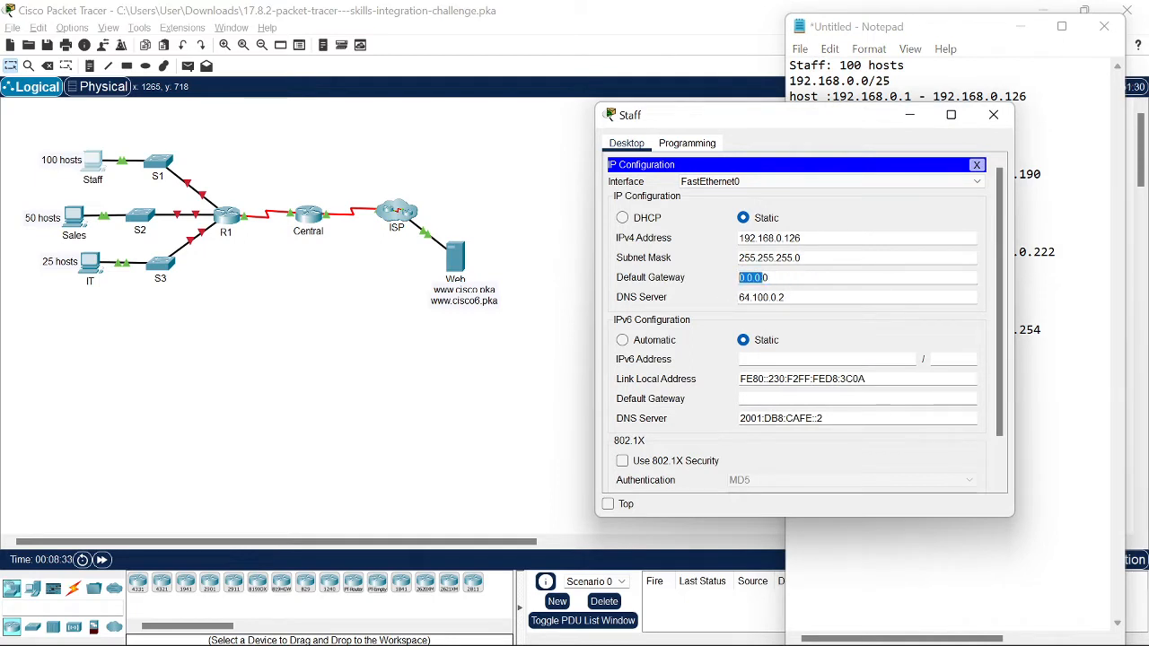
drag(801, 257, 744, 257)
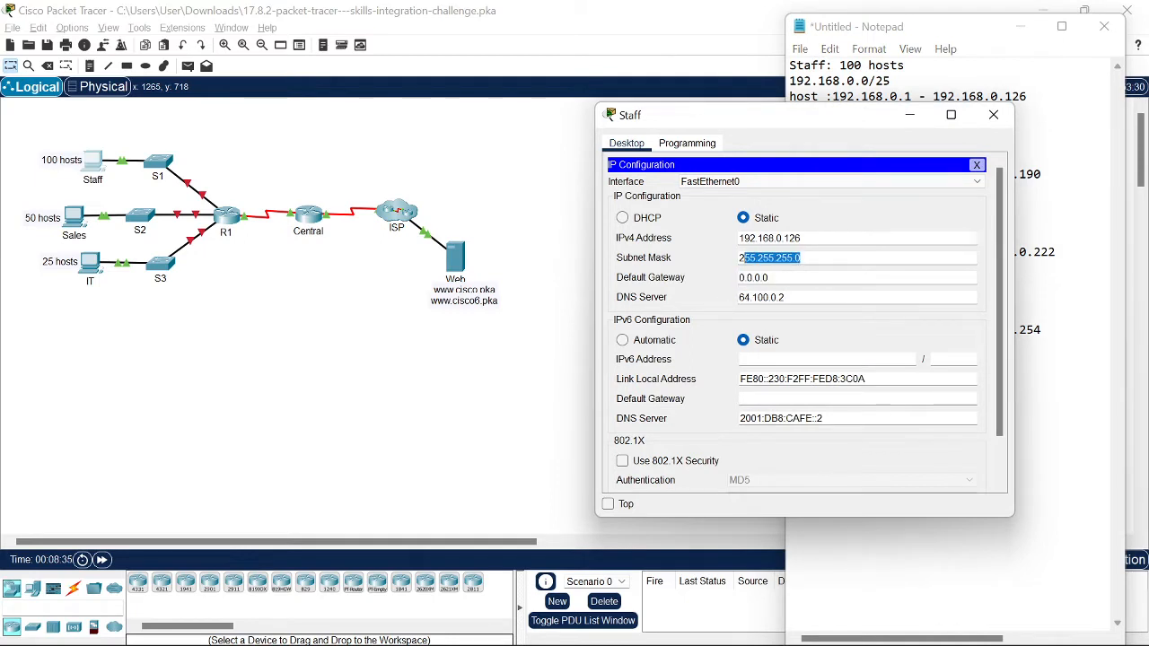
key(ctrl+v)
Step: Set the Staff PC's default gateway to 192.168.0.1
key(alt+Tab)
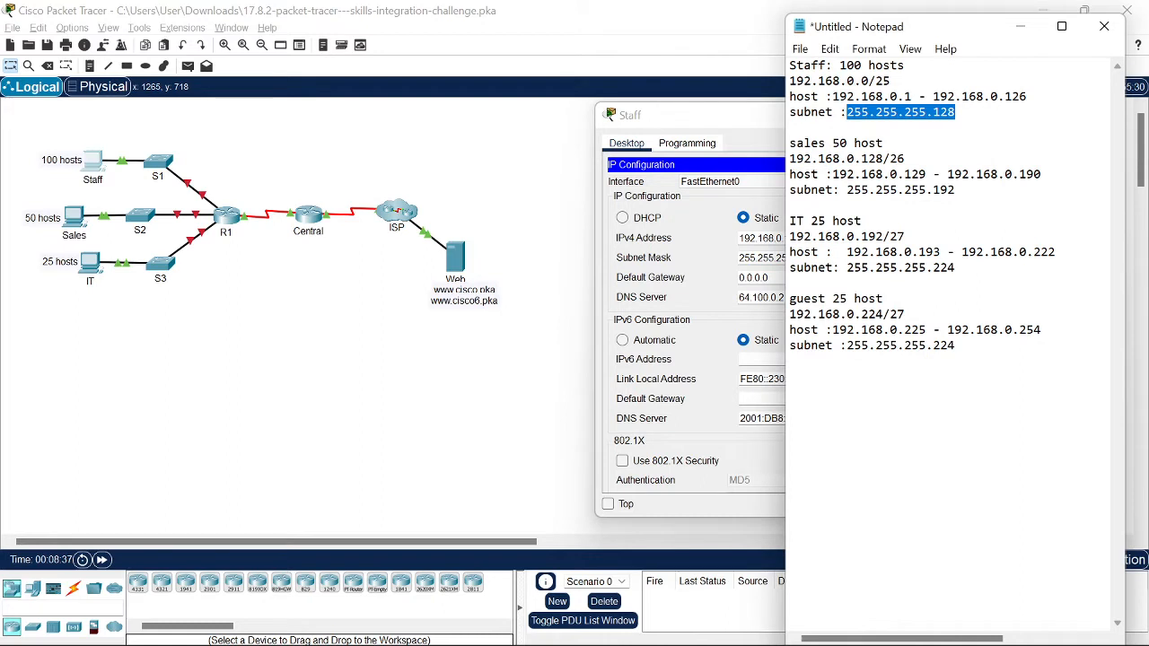
drag(912, 96, 832, 96)
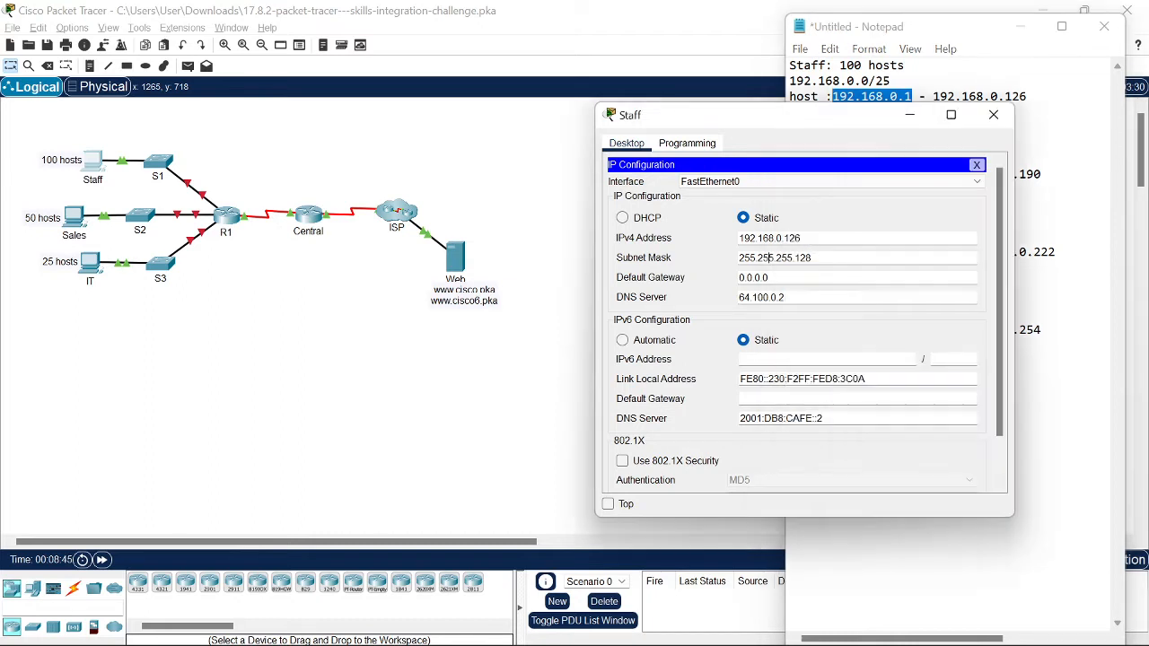
click(781, 278)
drag(778, 277, 742, 283)
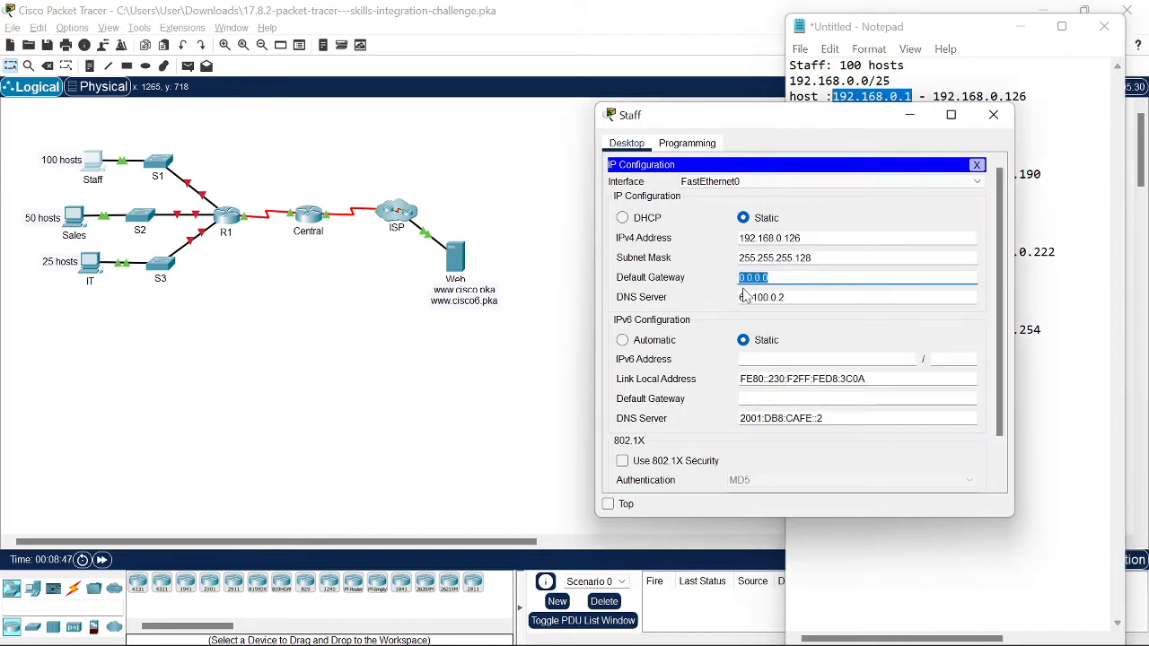
key(ctrl+v)
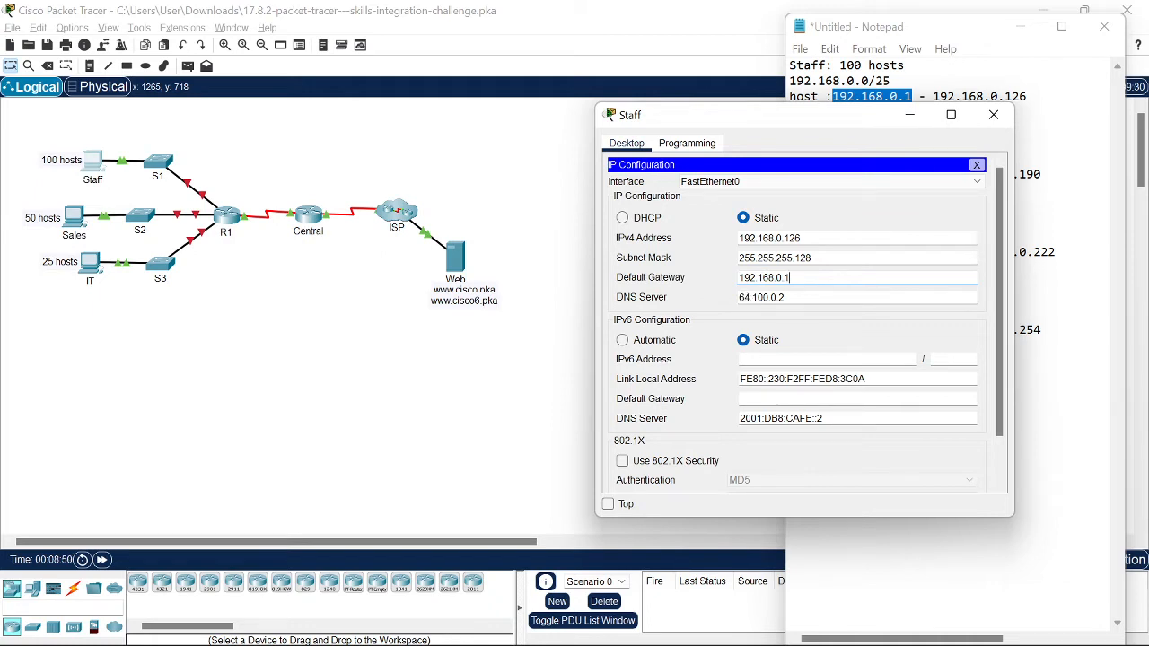
key(Tab)
Step: Bring the activity instructions window to the front
key(alt+Tab)
key(alt+Tab)
key(alt+Tab)
key(alt+Tab)
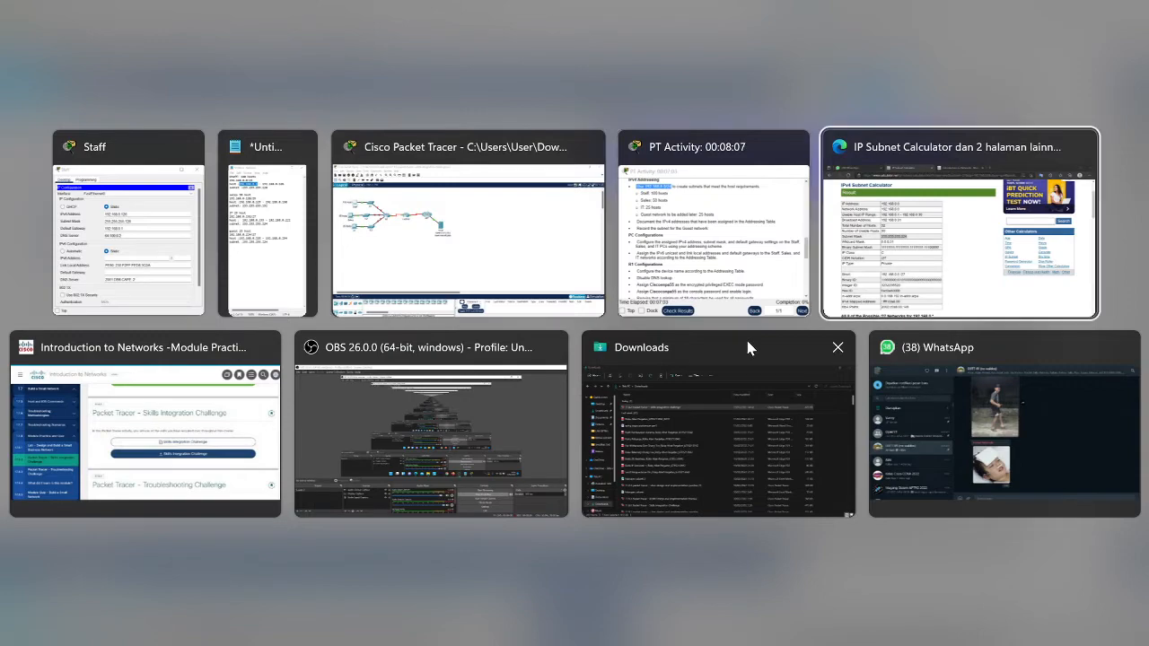
click(63, 267)
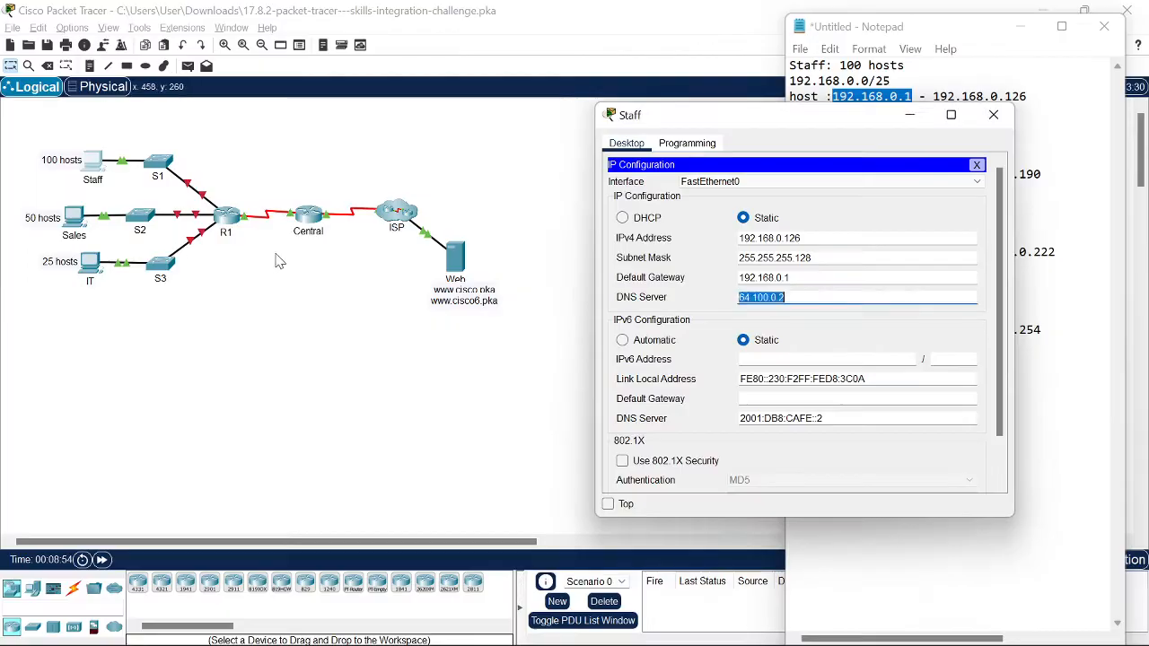
key(alt+Tab)
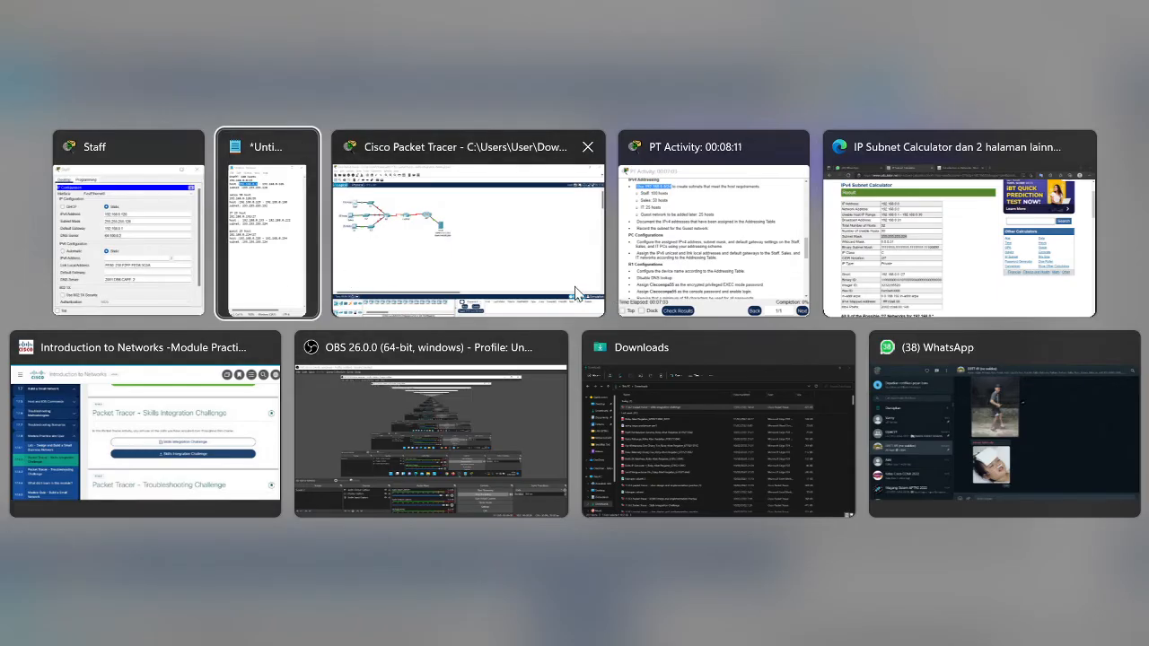
click(682, 224)
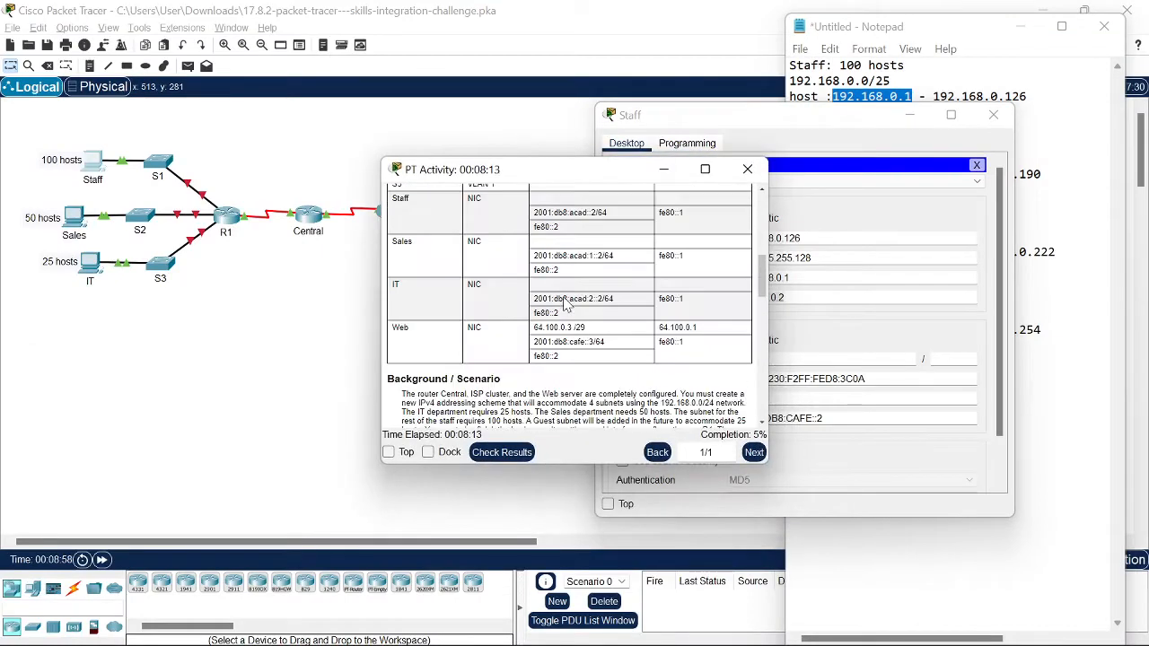
Step: Copy 2001:db8:acad::1 from the addressing table into the Staff PC's IPv6 address with prefix 64
scroll(564, 305, up, 10)
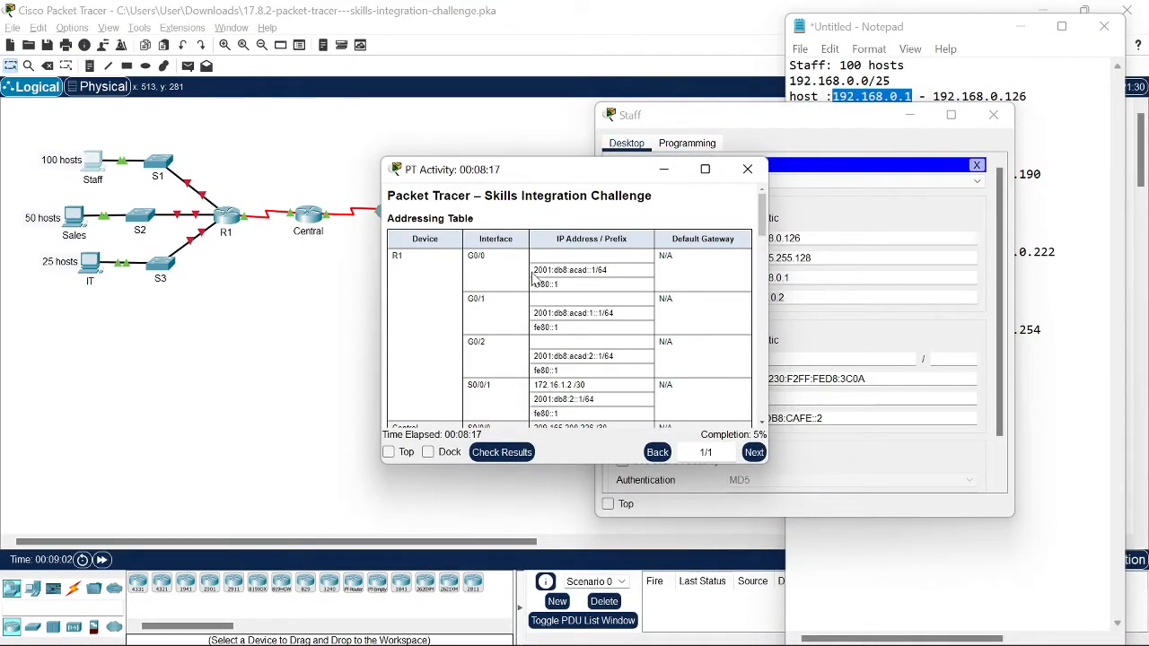
drag(533, 270, 595, 271)
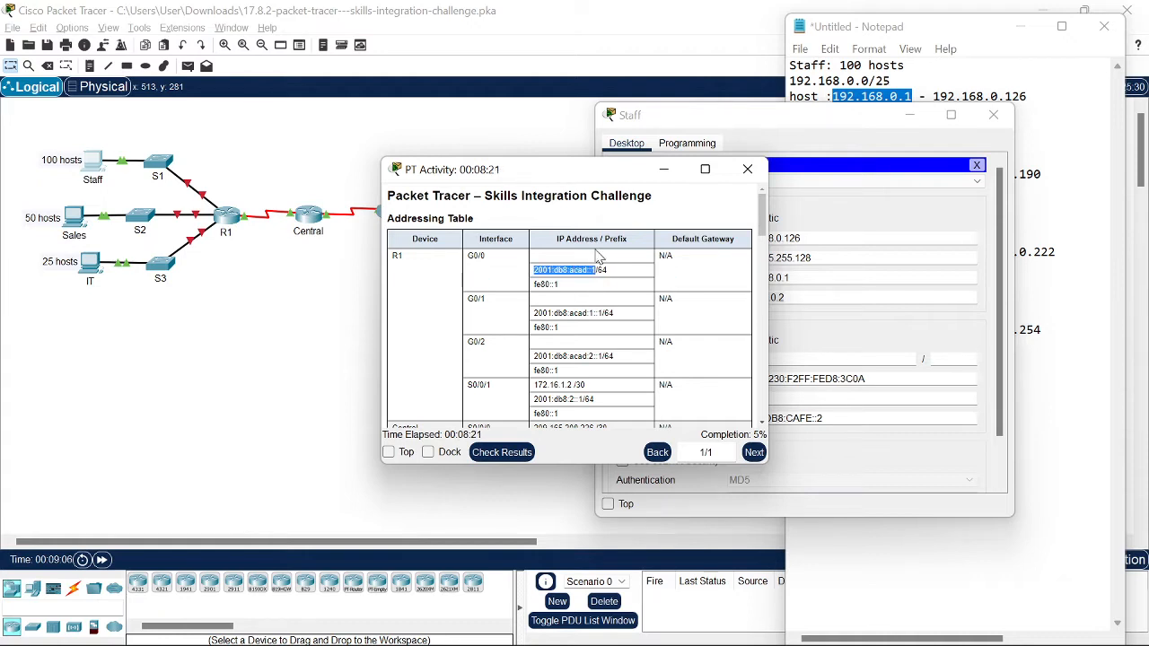
click(839, 392)
click(822, 360)
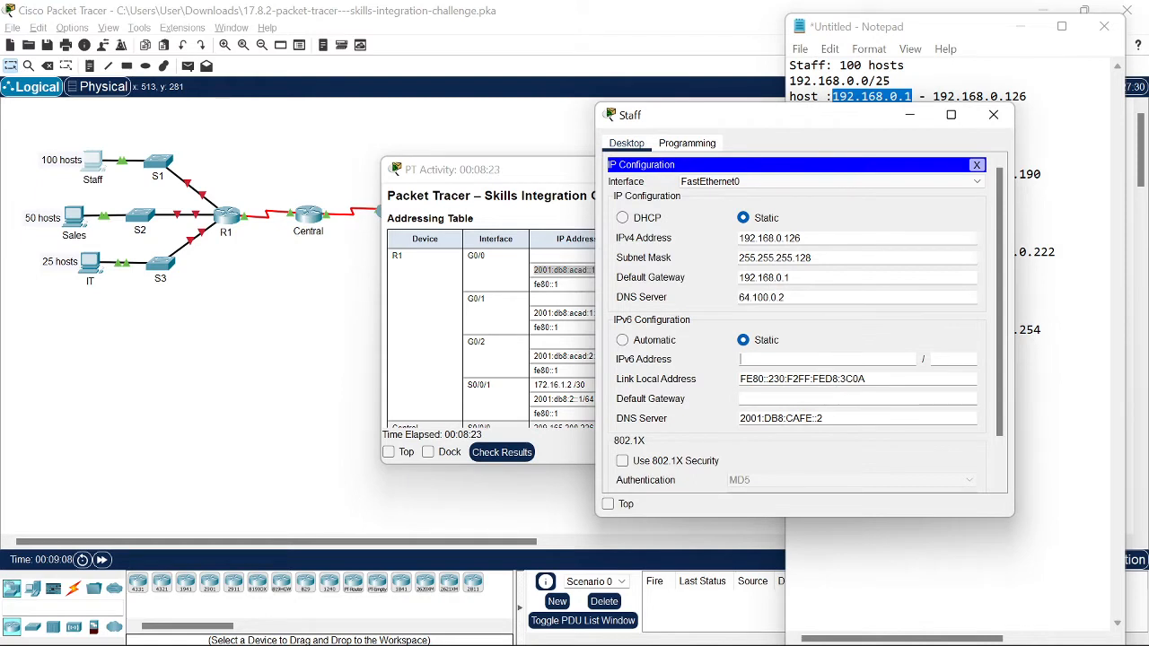
key(ctrl+v)
key(Tab)
text(64)
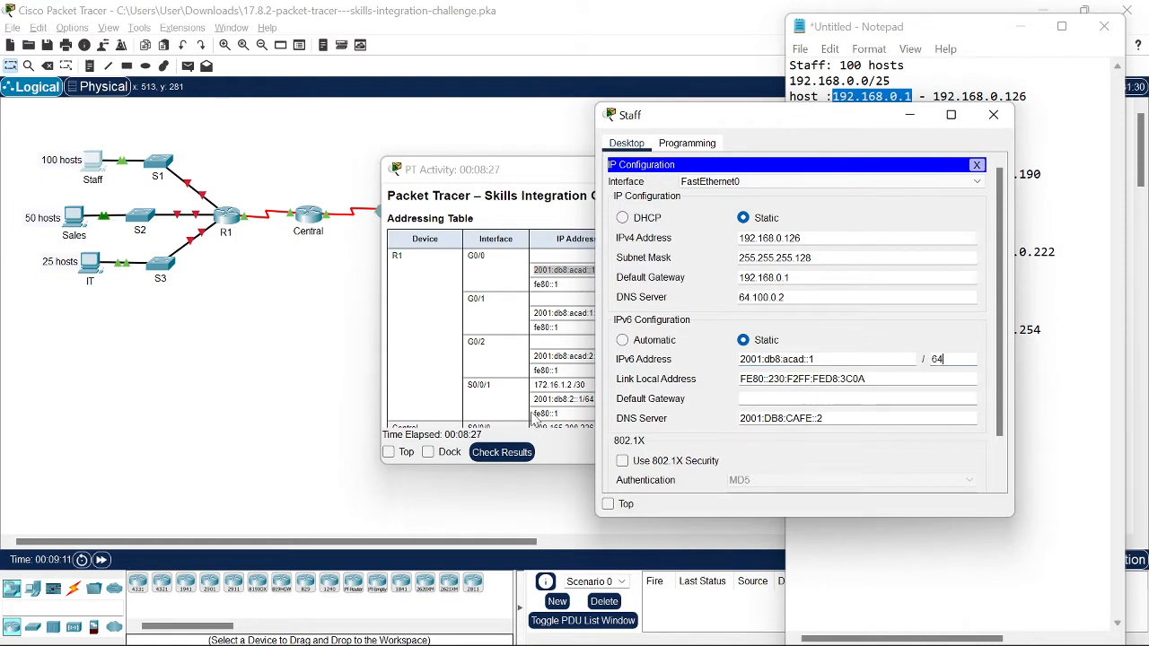
Step: Select the Staff PC's link-local address value
click(593, 267)
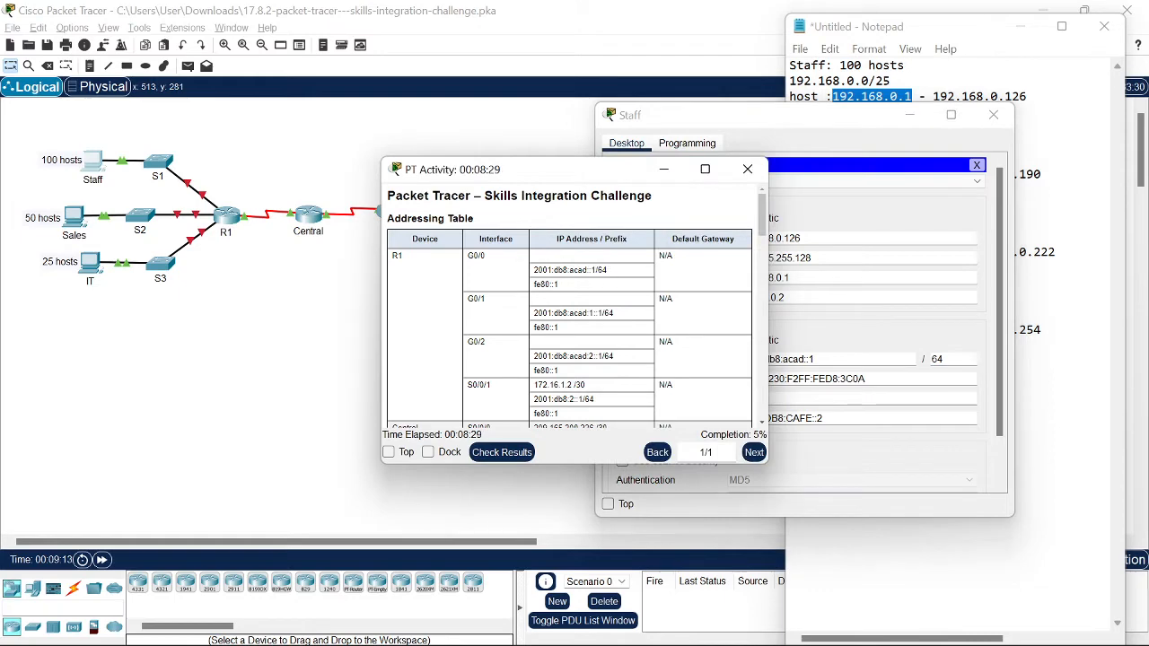
click(781, 287)
drag(865, 379, 739, 379)
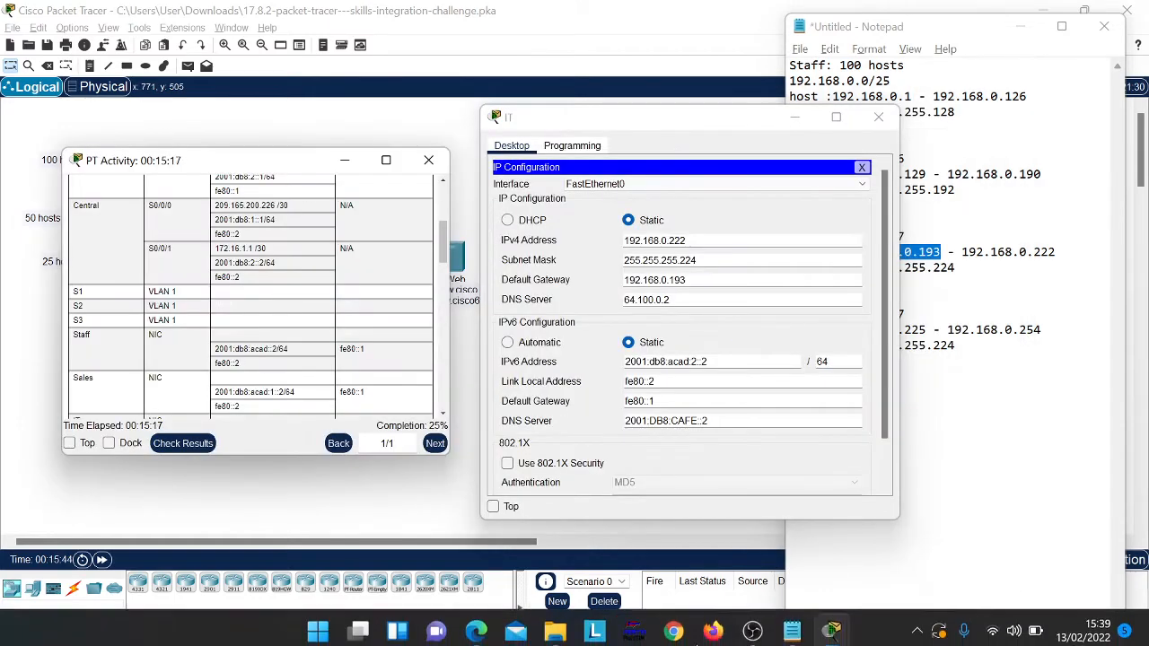
click(754, 625)
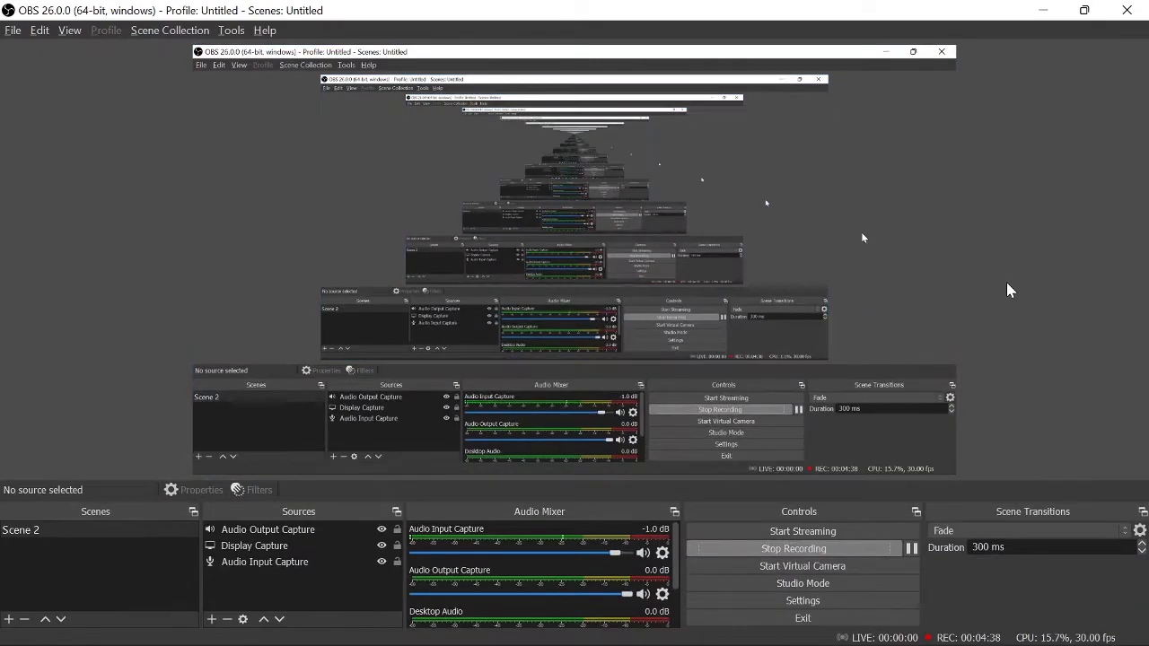
click(1045, 10)
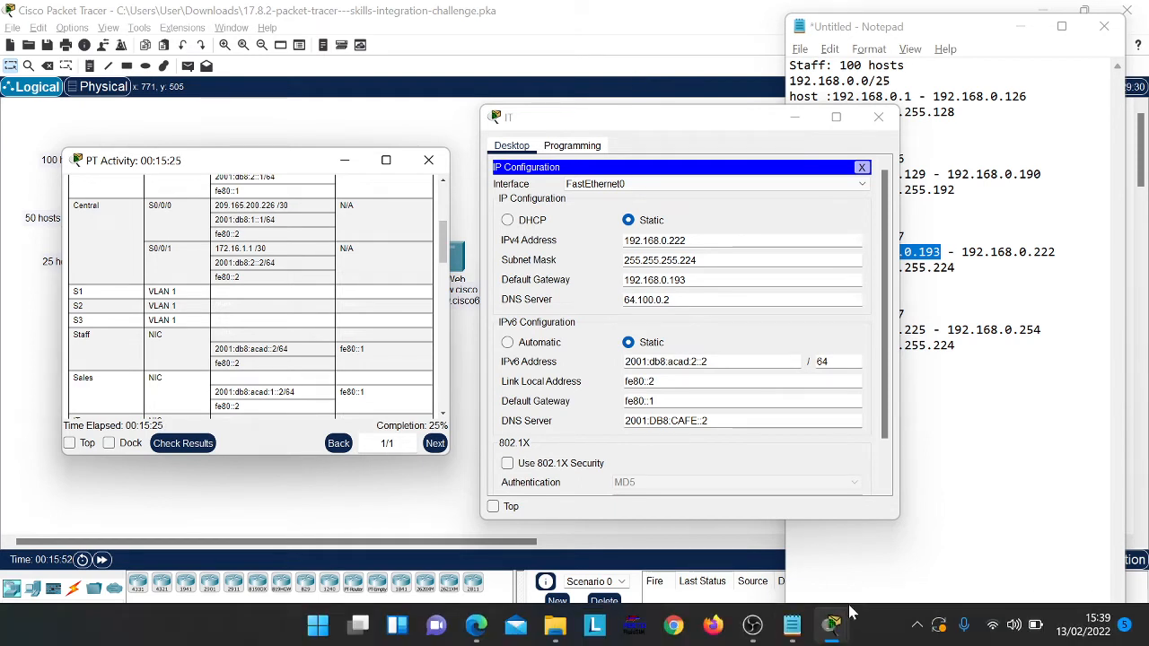
click(844, 626)
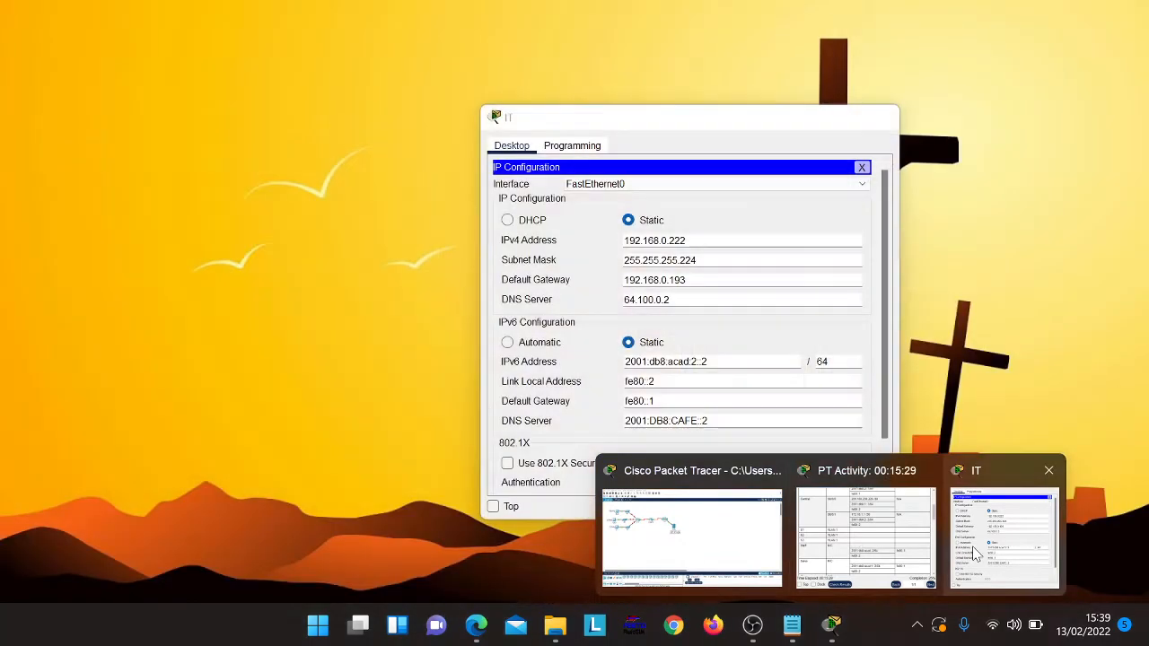
click(866, 537)
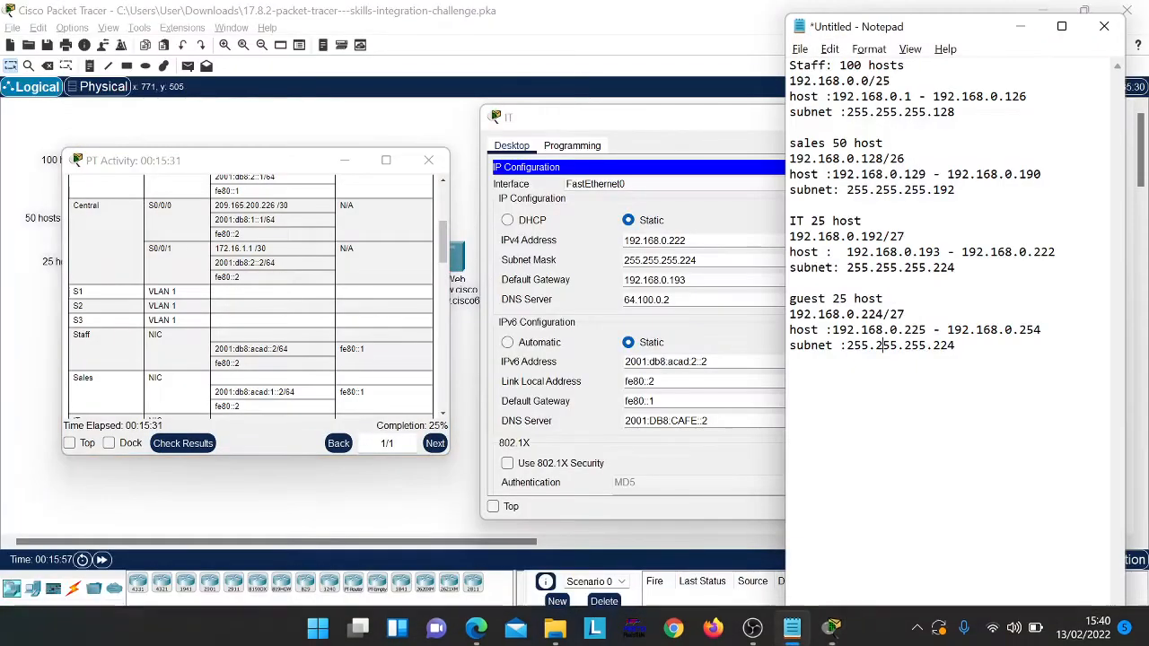
scroll(325, 325, up, 5)
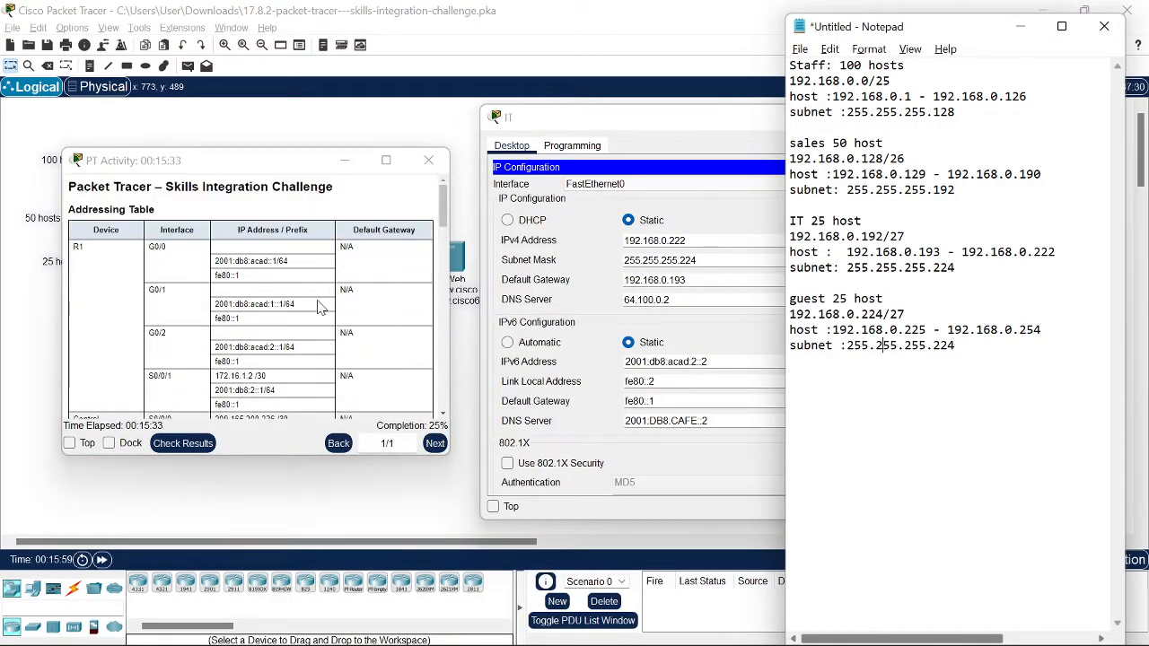
Step: Check results, review the 33/128 score and incorrect assessment items, and close the report
click(184, 443)
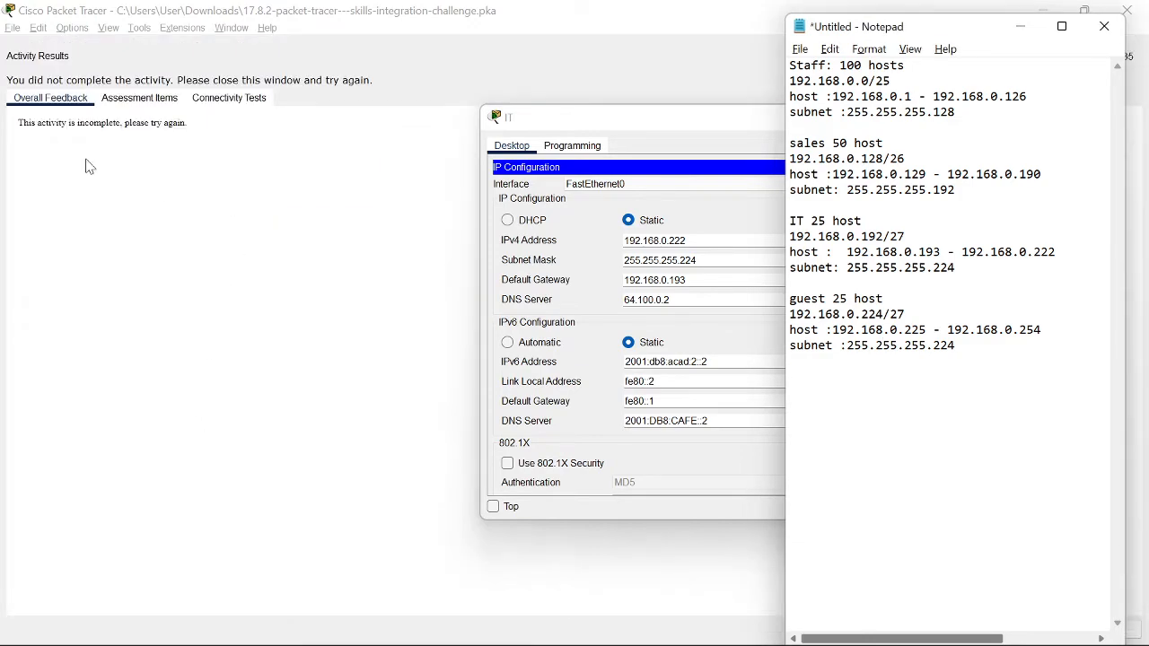
click(139, 98)
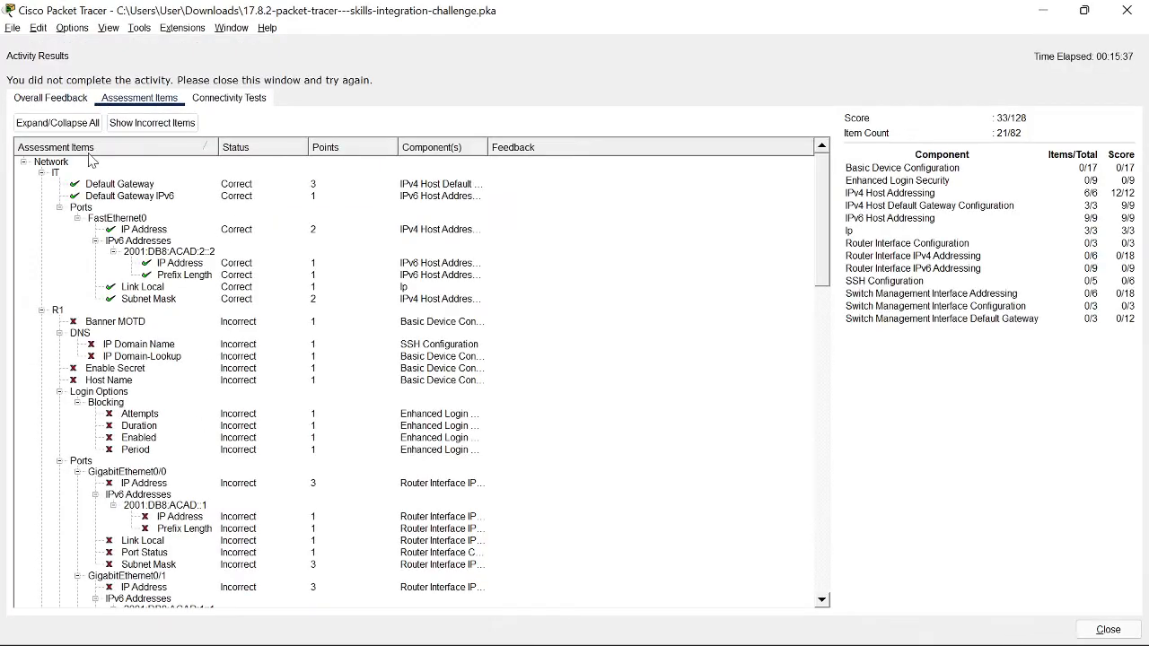
scroll(87, 223, down, 1)
scroll(87, 223, down, 15)
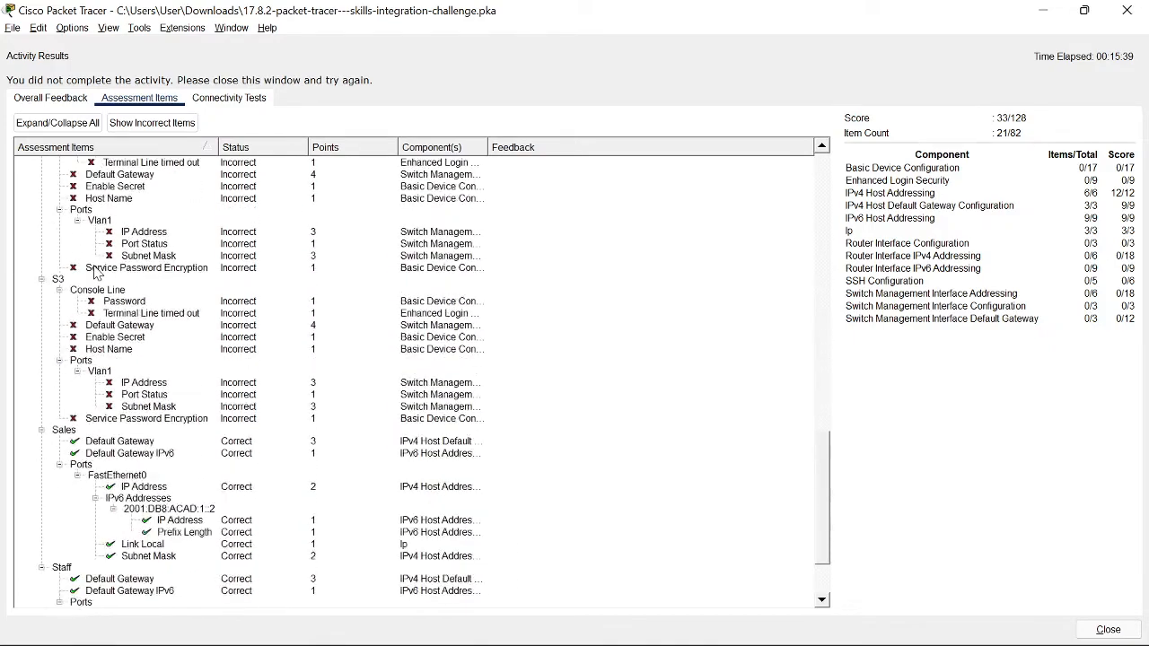
scroll(94, 271, up, 8)
scroll(94, 271, down, 10)
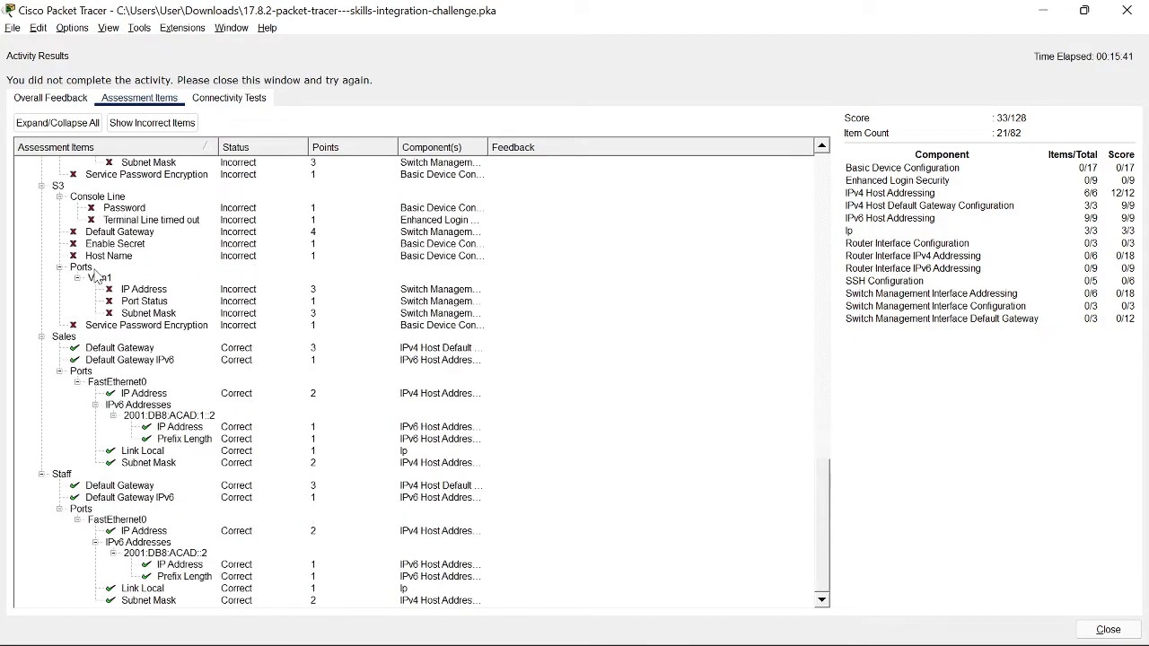
scroll(127, 446, up, 10)
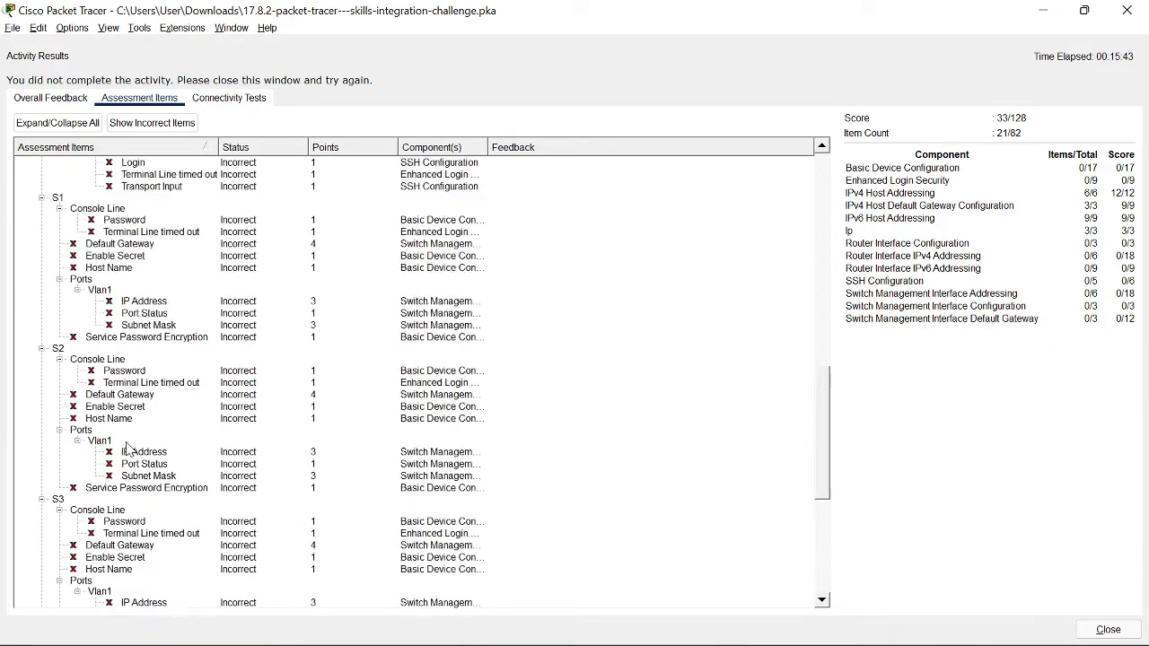
scroll(127, 446, up, 7)
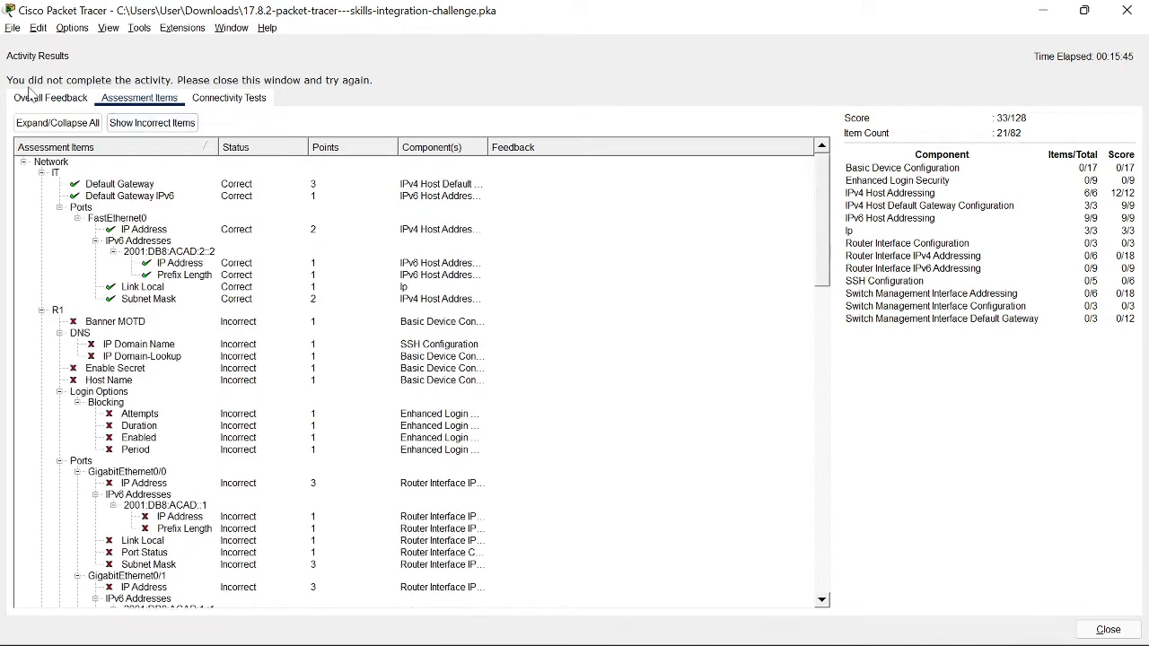
click(1126, 12)
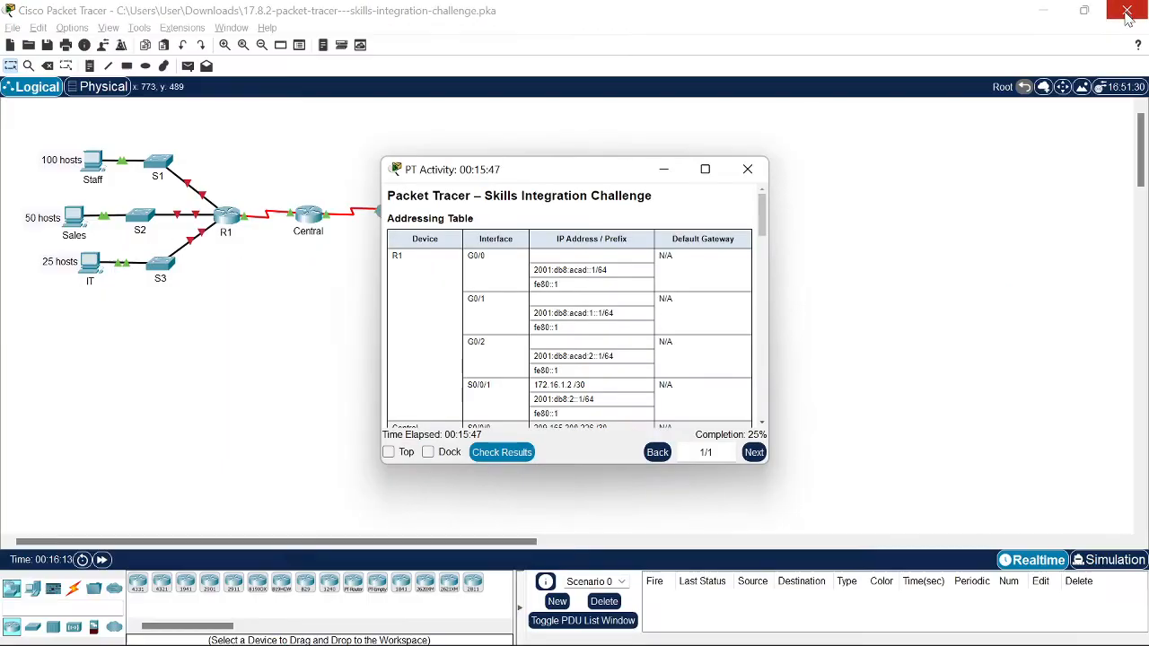
Step: Scroll the instructions to the R1 Configurations heading and highlight it
scroll(571, 335, down, 5)
scroll(572, 323, down, 6)
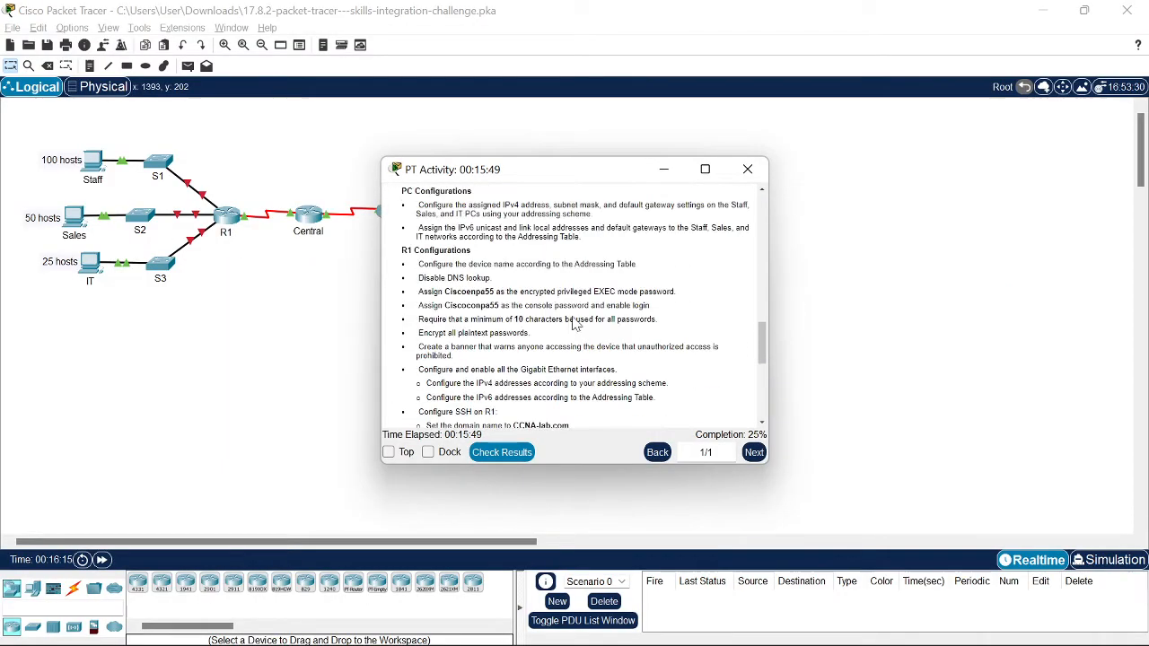
scroll(572, 323, up, 2)
scroll(490, 328, down, 1)
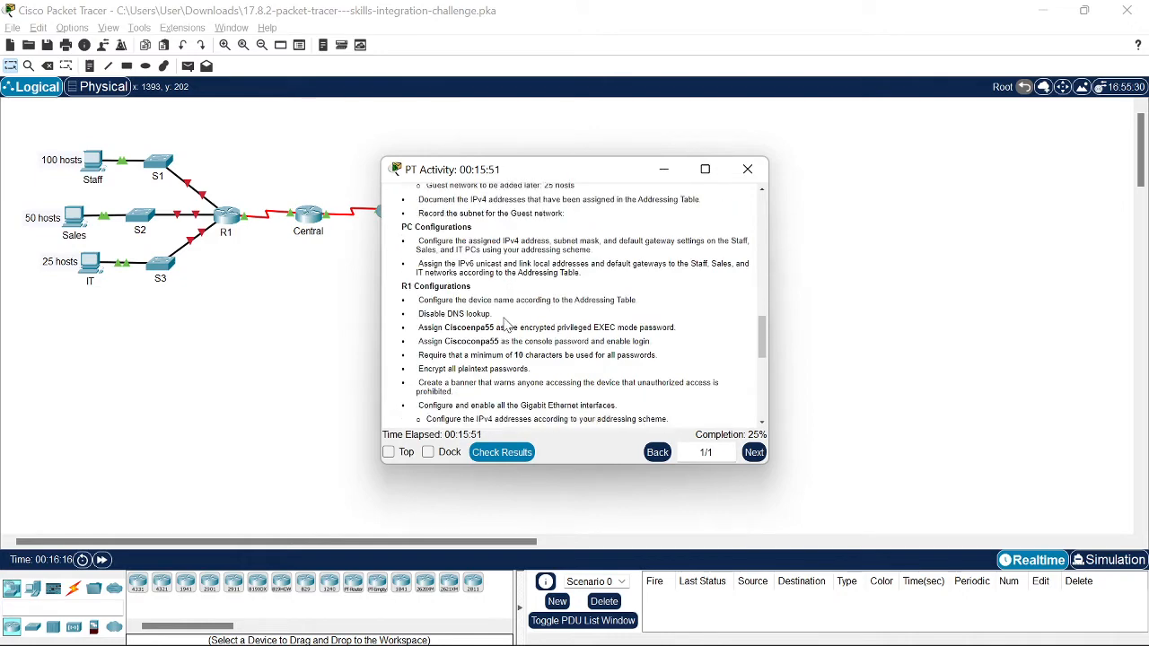
scroll(489, 327, up, 4)
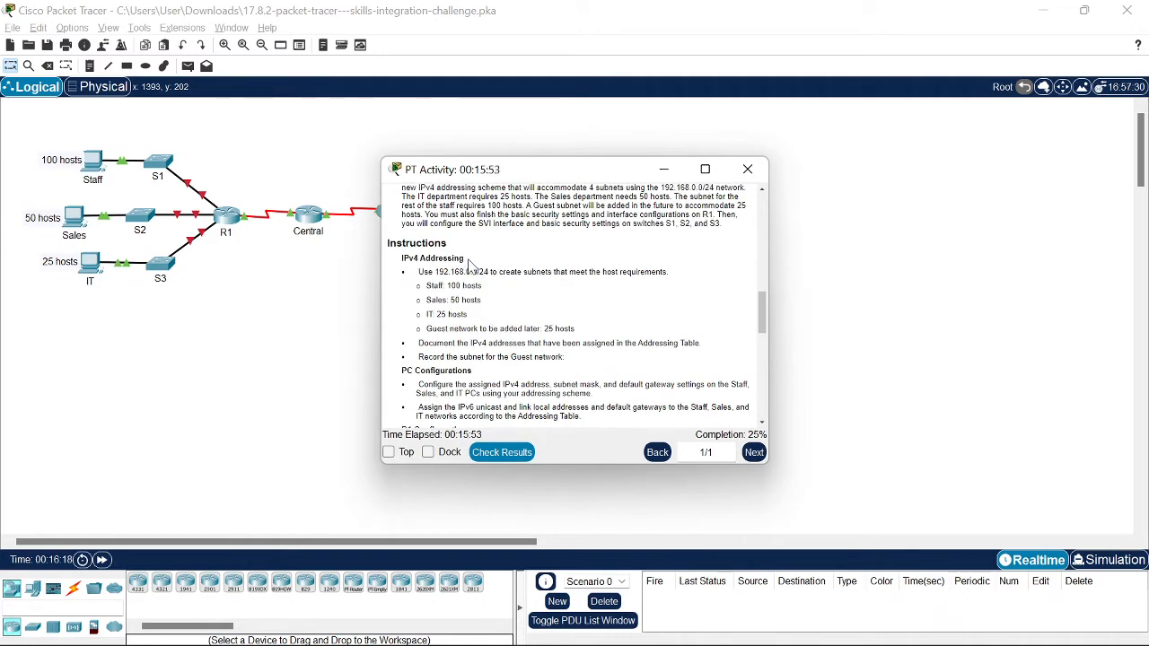
scroll(467, 264, down, 1)
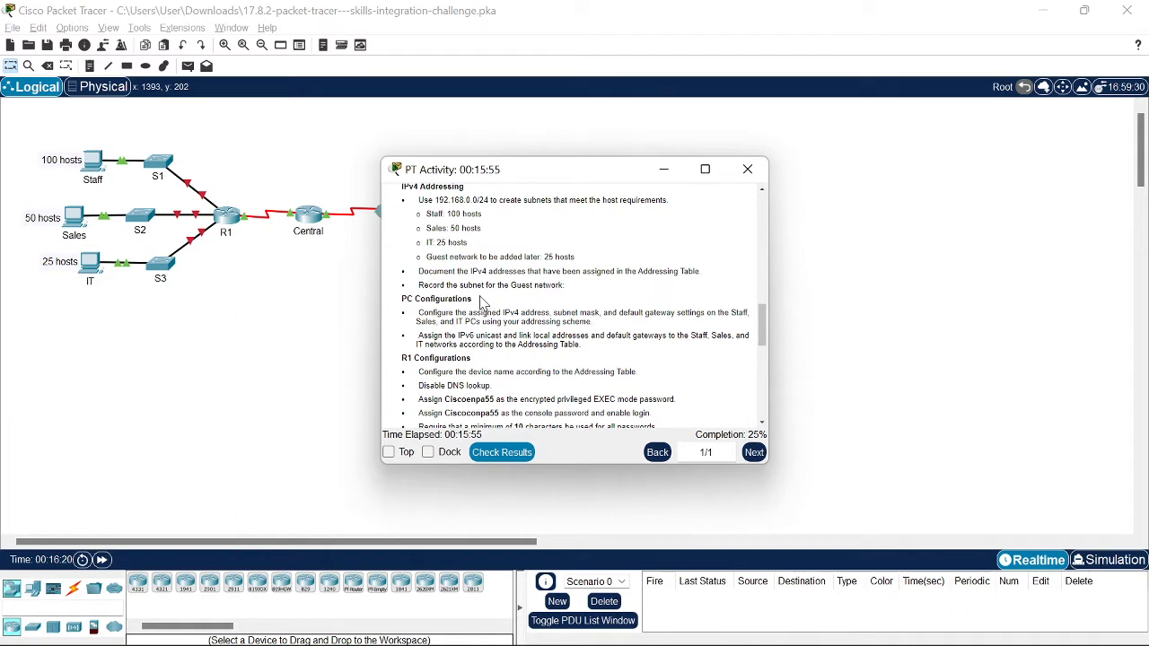
drag(480, 303, 393, 300)
scroll(476, 384, down, 2)
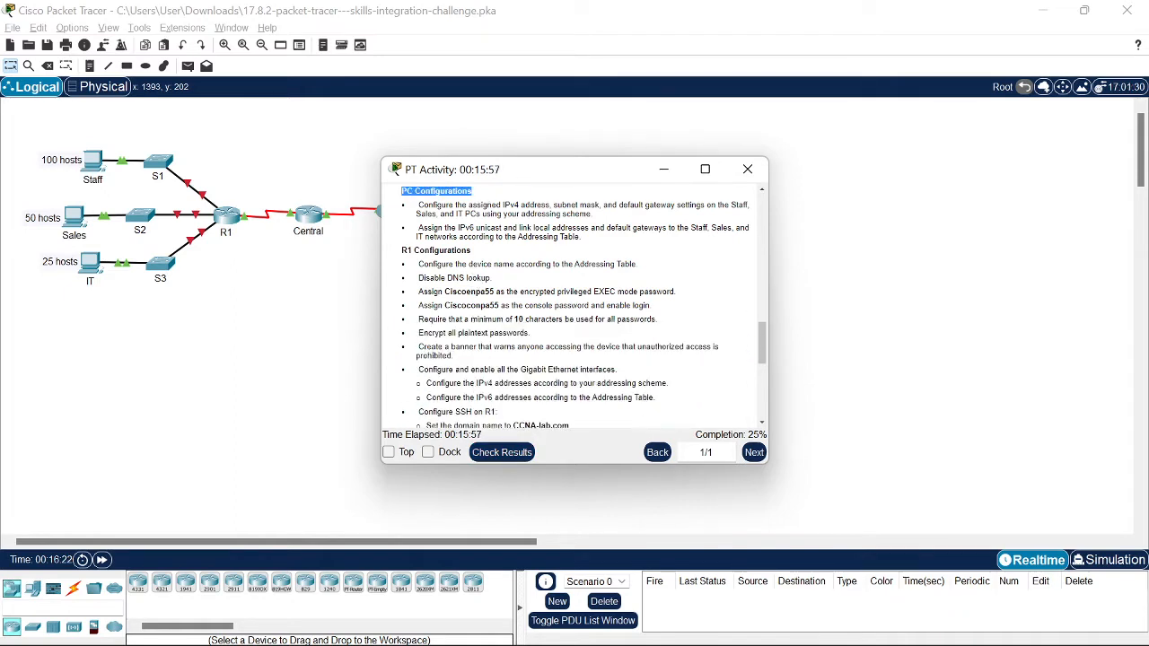
drag(474, 253, 385, 249)
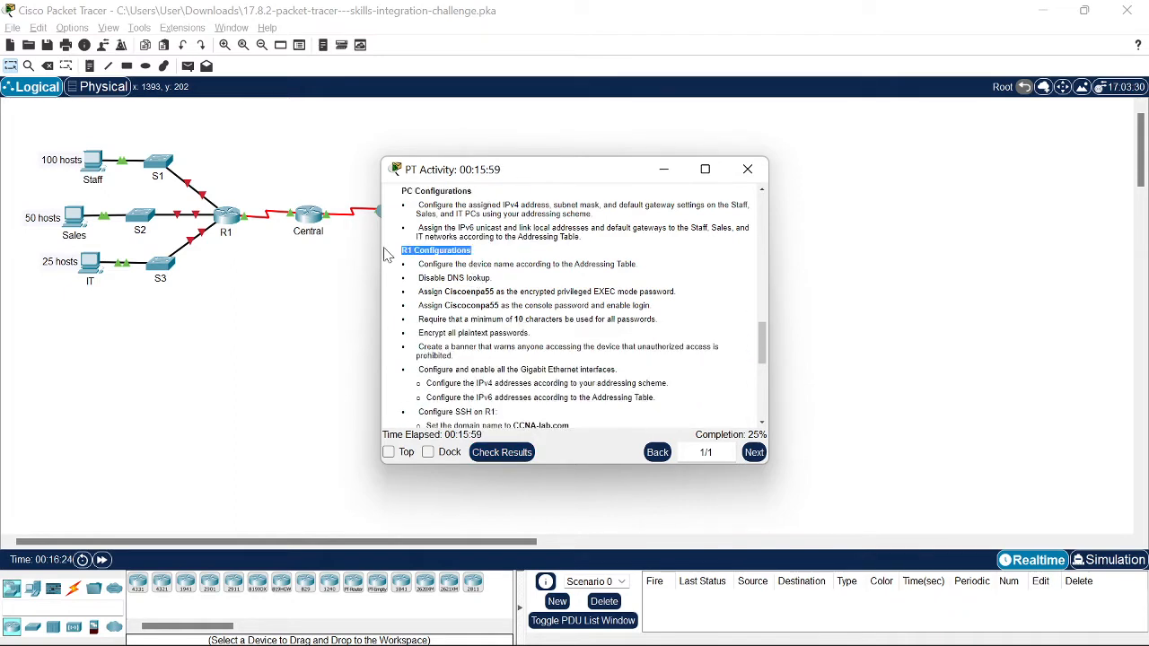
Step: Read the R1 tasks, including SSH on CCNA-lab.com, then close the instructions window
scroll(576, 258, down, 2)
scroll(565, 265, up, 1)
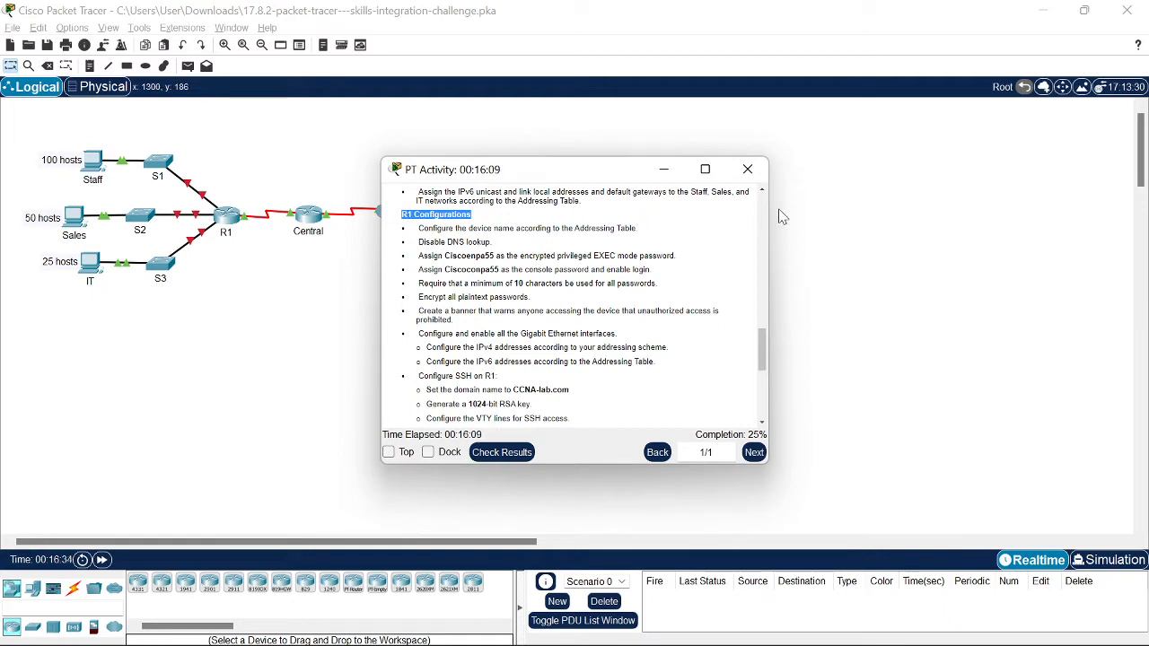
scroll(498, 355, down, 1)
scroll(498, 355, down, 3)
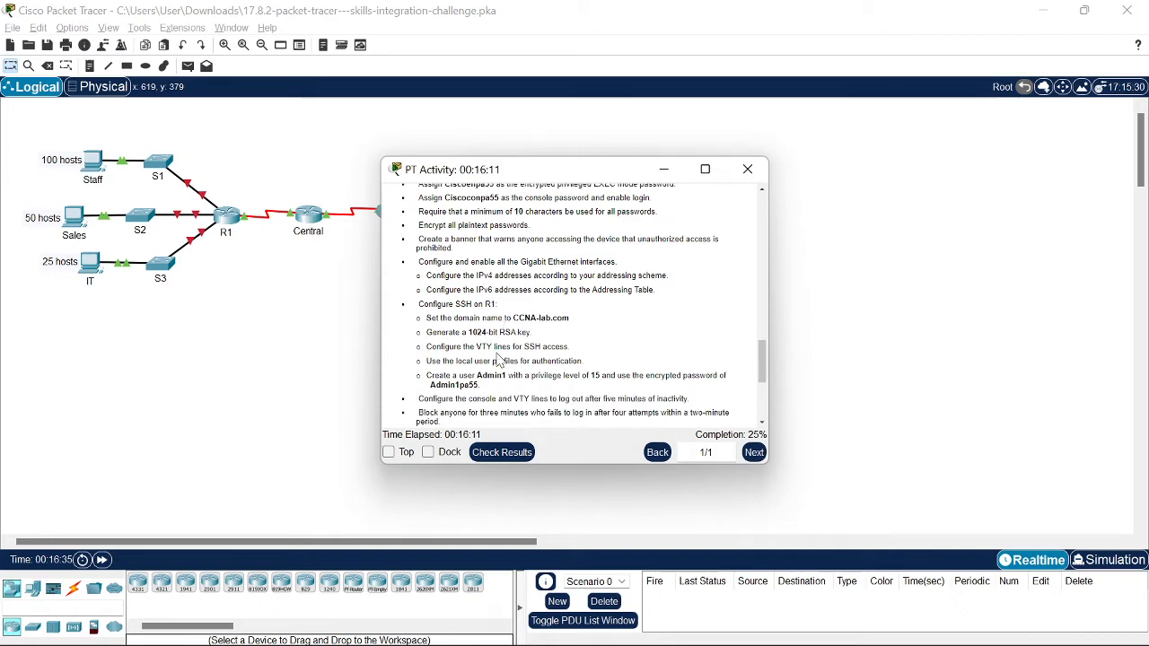
click(747, 169)
Step: Open R1's CLI and enter privileged EXEC, then global configuration mode
click(226, 230)
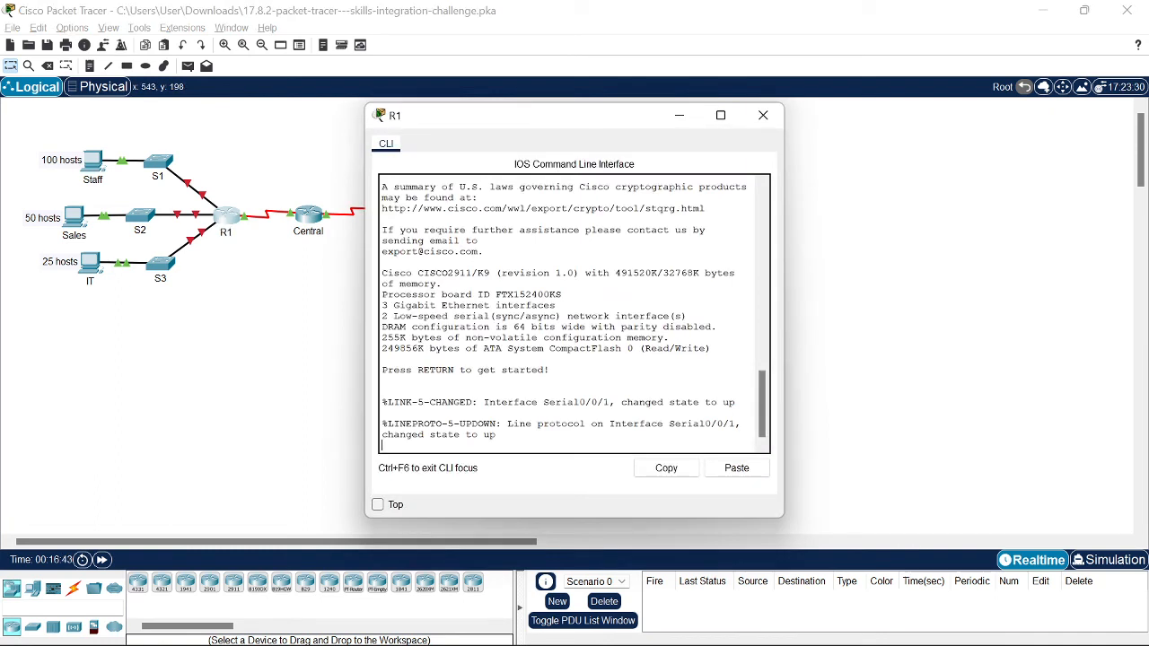
key(Return)
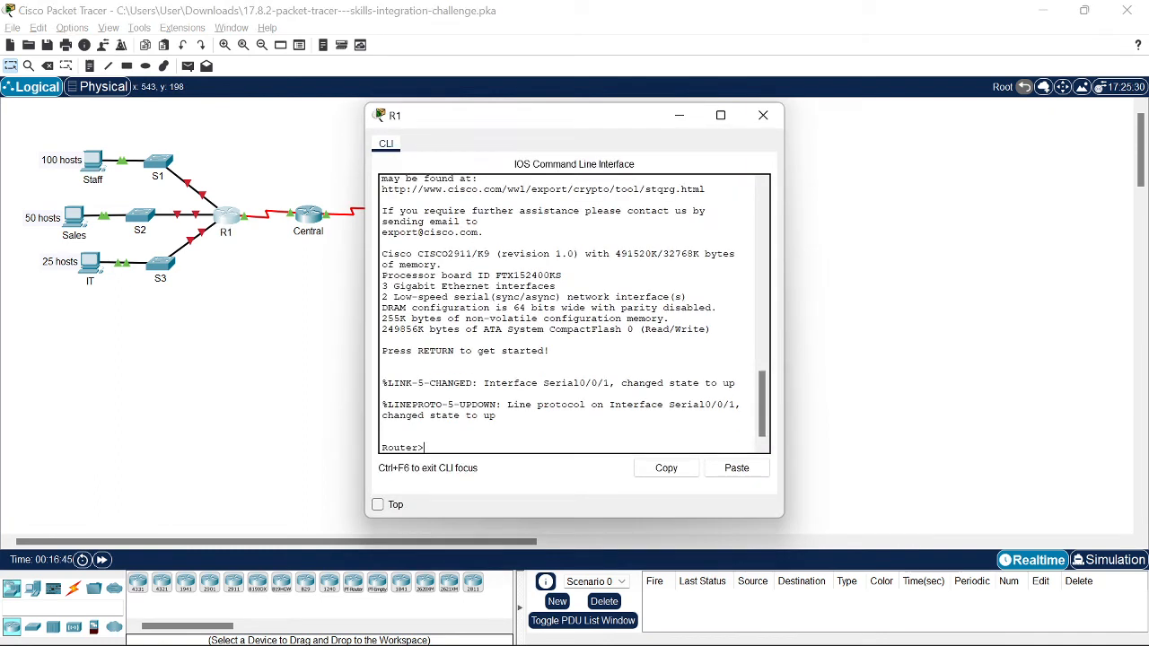
text(en)
key(Tab)
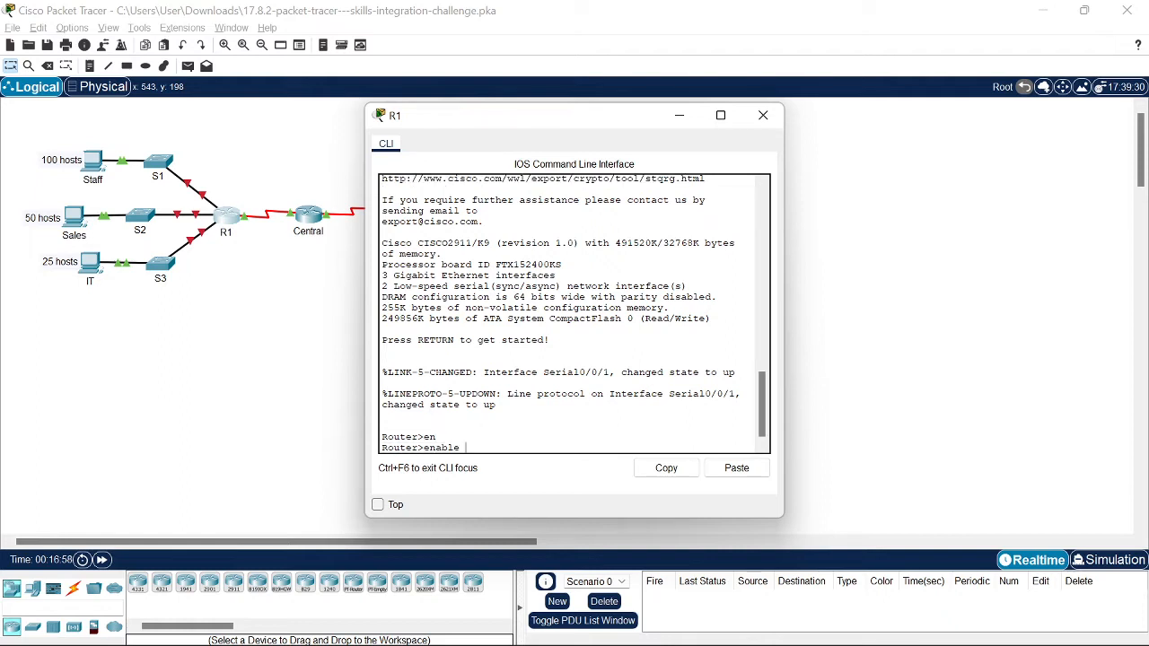
key(Return)
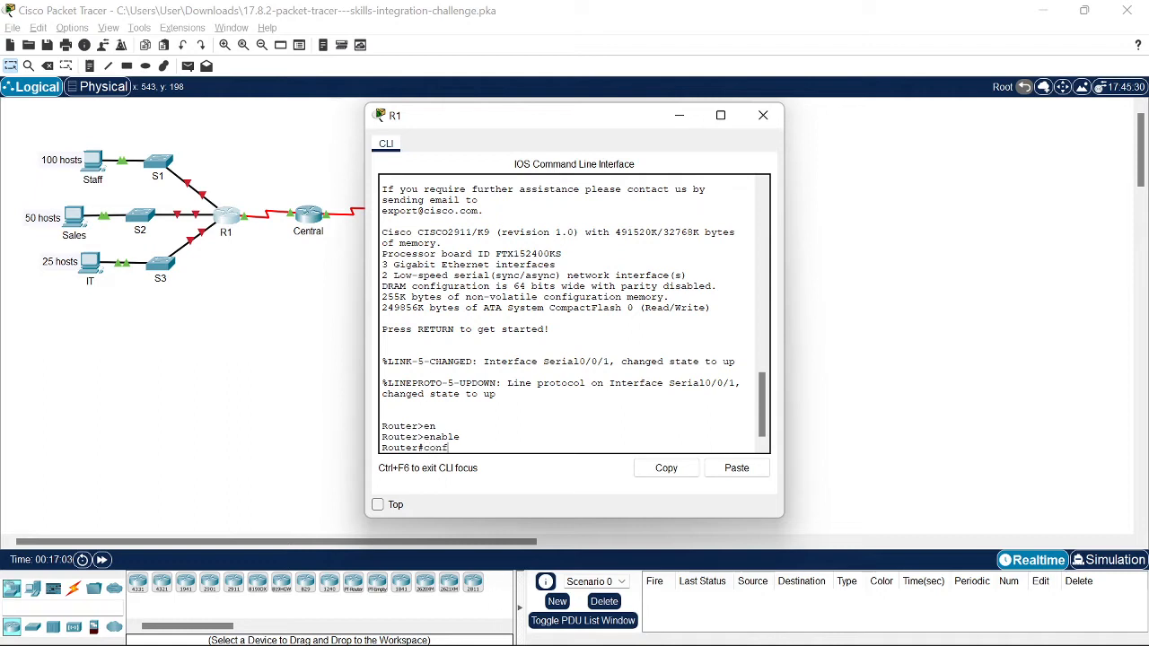
text(conf)
key(Tab)
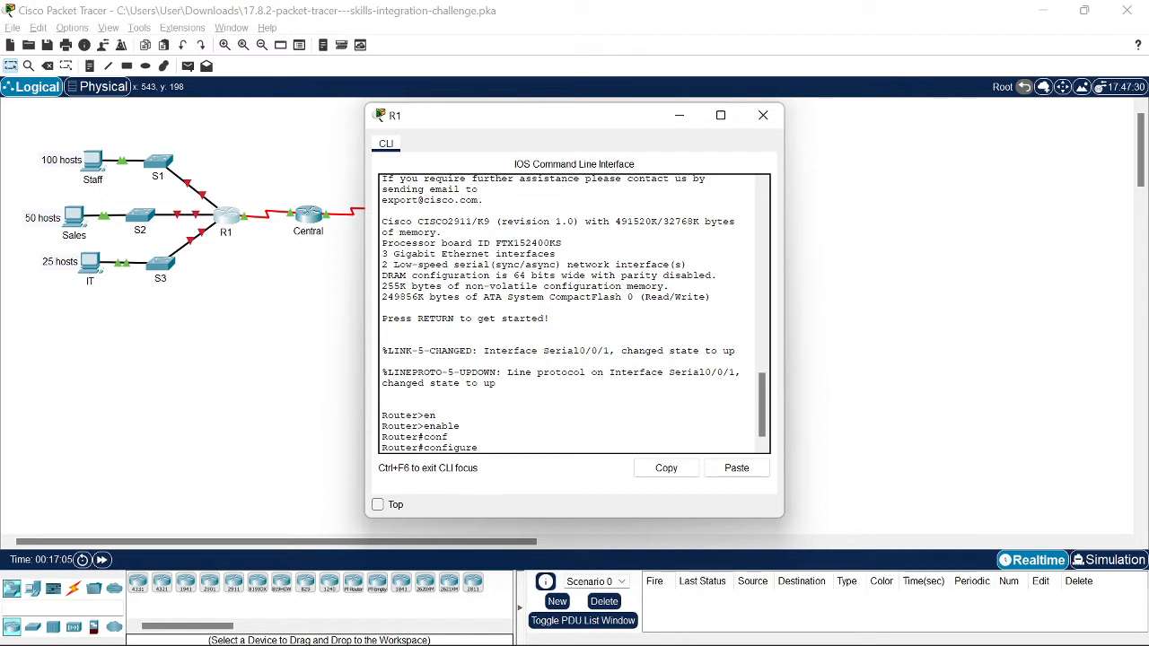
text(t)
key(Tab)
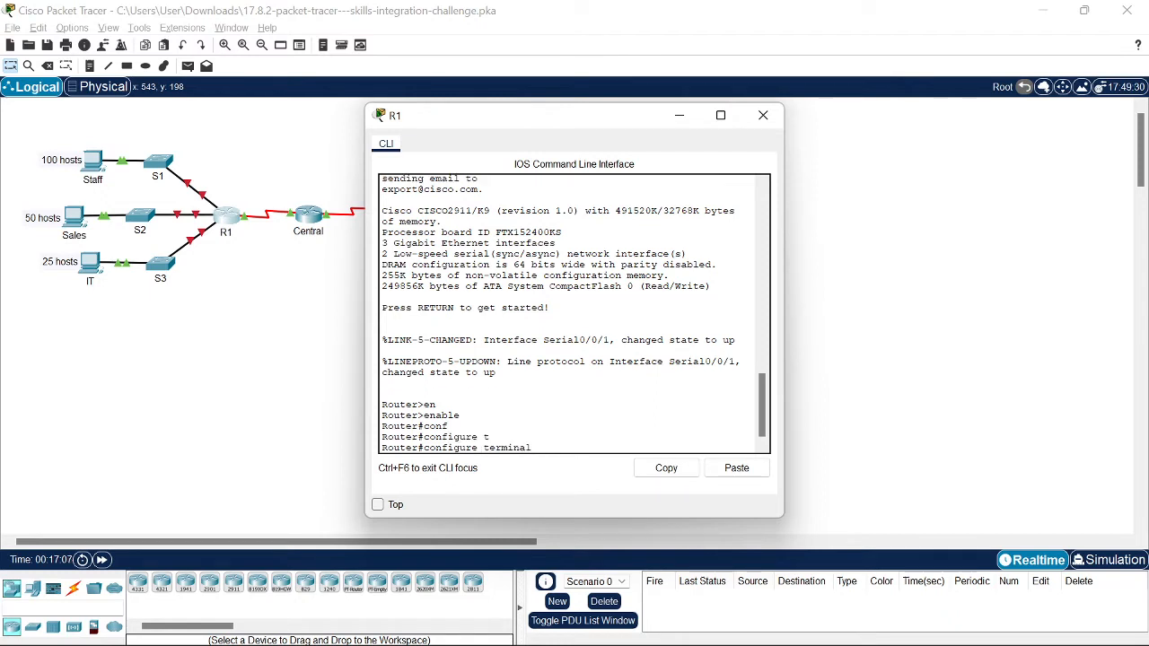
key(Return)
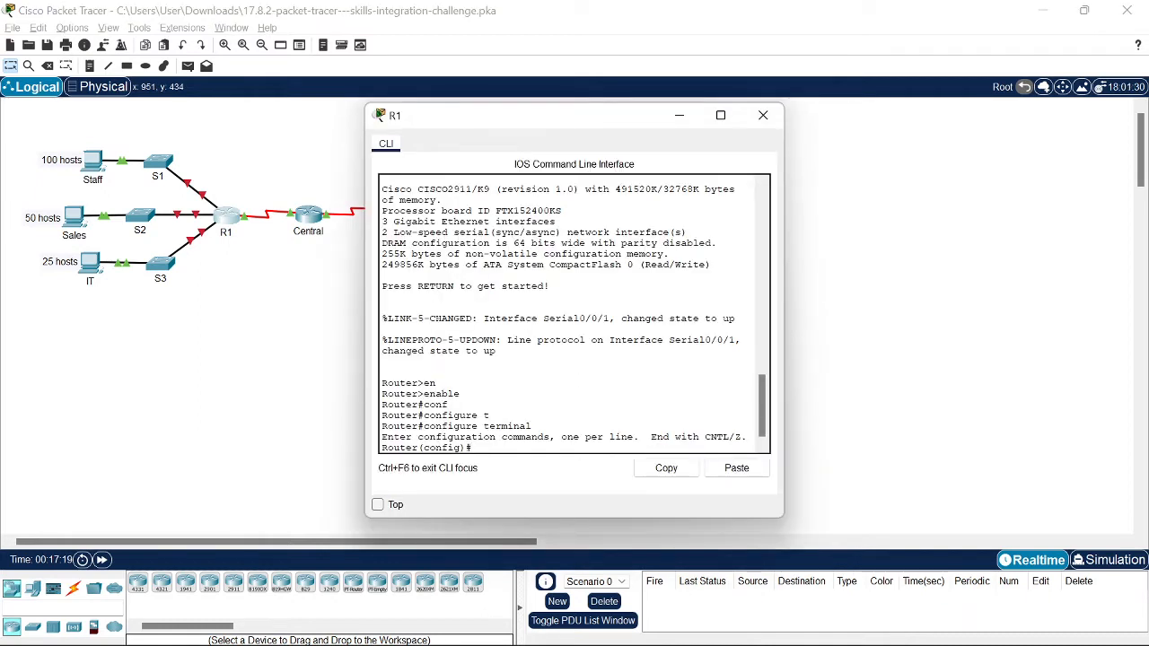
Step: Rename the router to R1 with hostname R1
text(ost)
key(Tab)
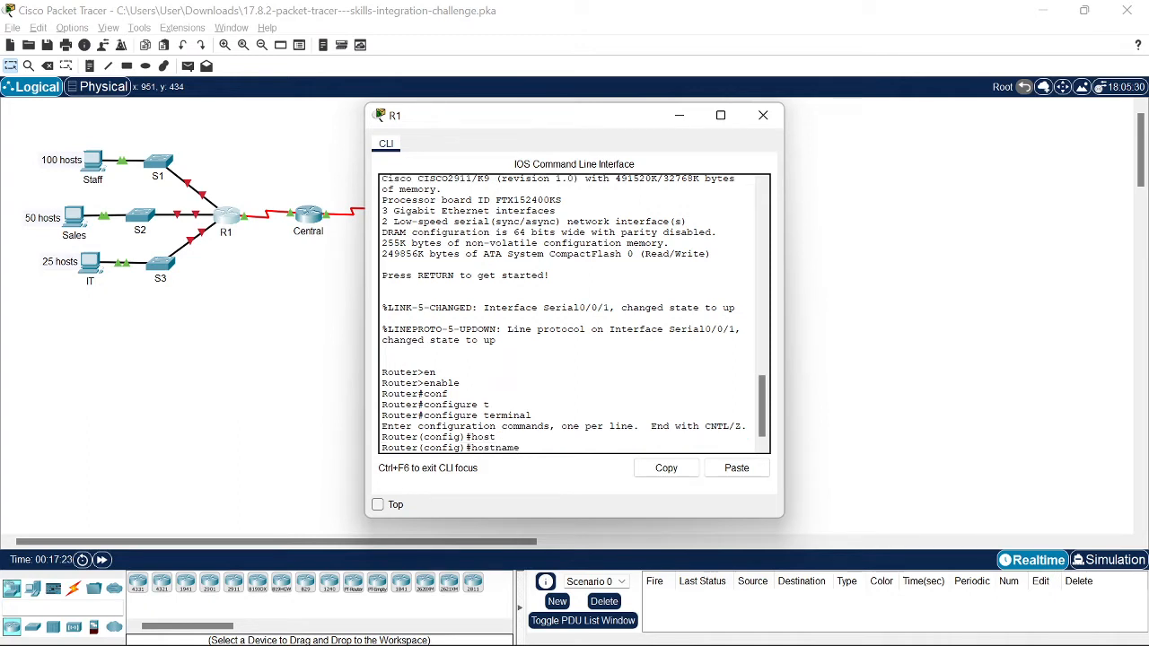
key(Caps_Lock)
text(R1)
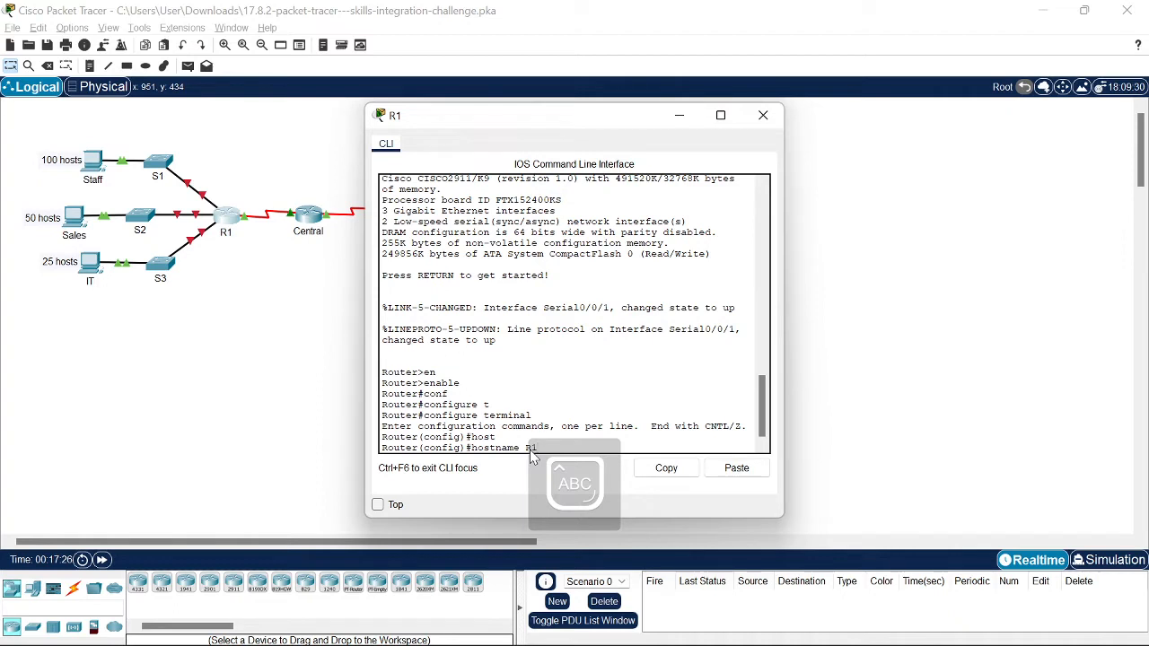
key(Return)
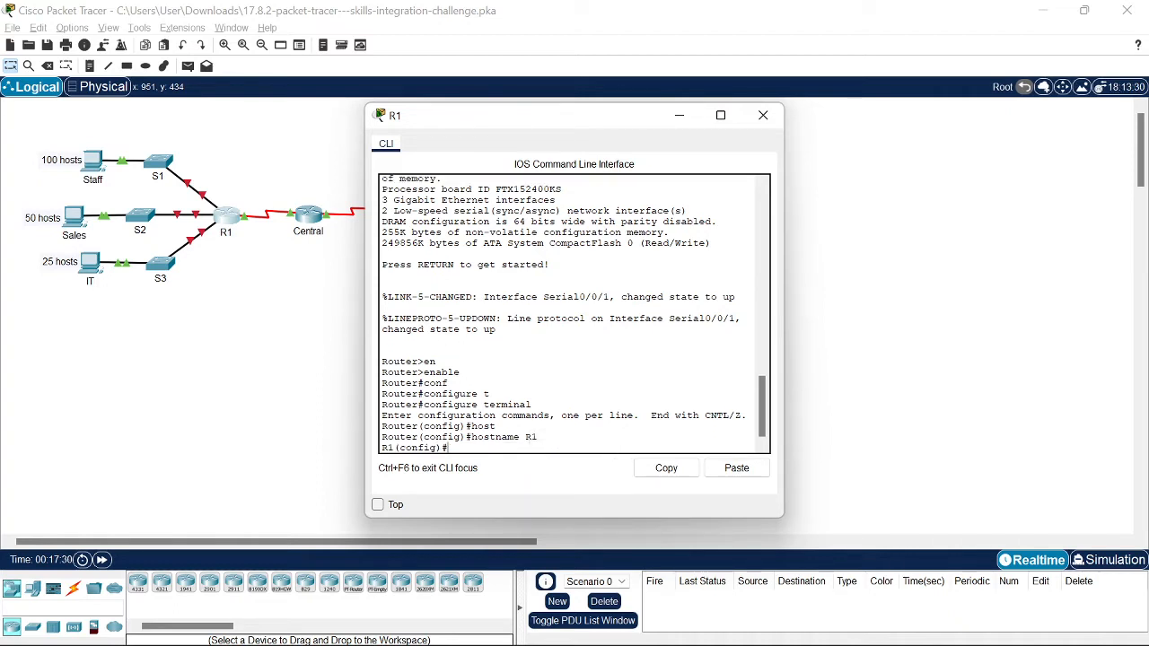
Step: Disable DNS lookup on R1 with no ip domain-lookup, checking the activity instructions
text(NO)
key(BackSpace)
key(BackSpace)
key(BackSpace)
key(Caps_Lock)
text(no ip)
text( domain-lo)
key(Tab)
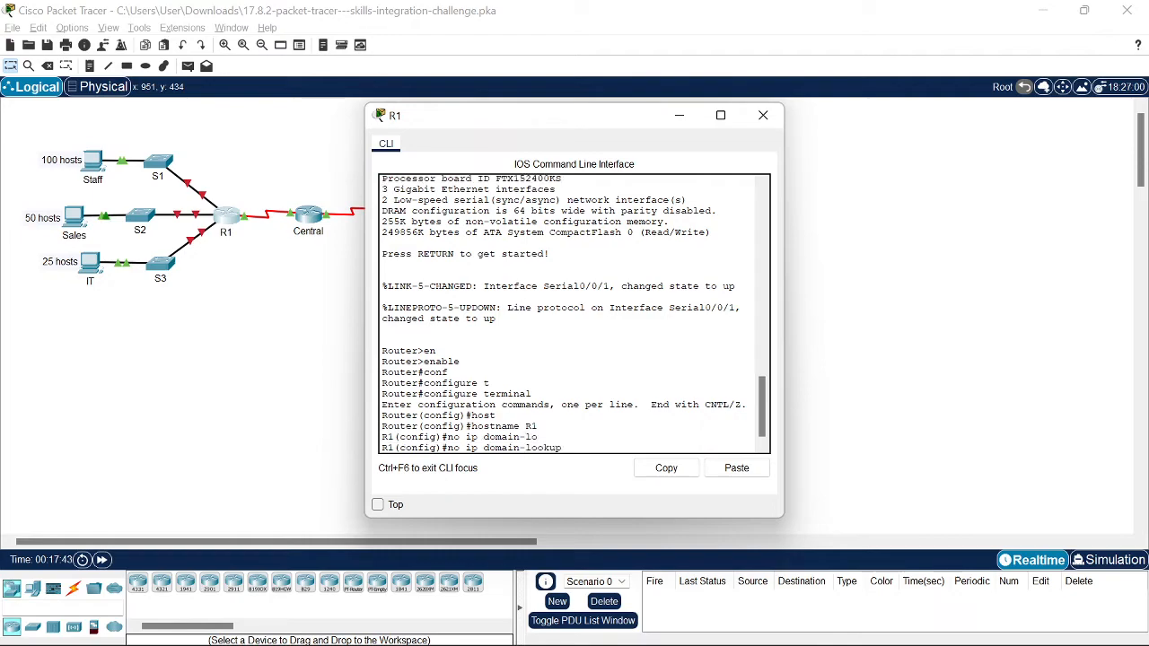
key(super+Tab)
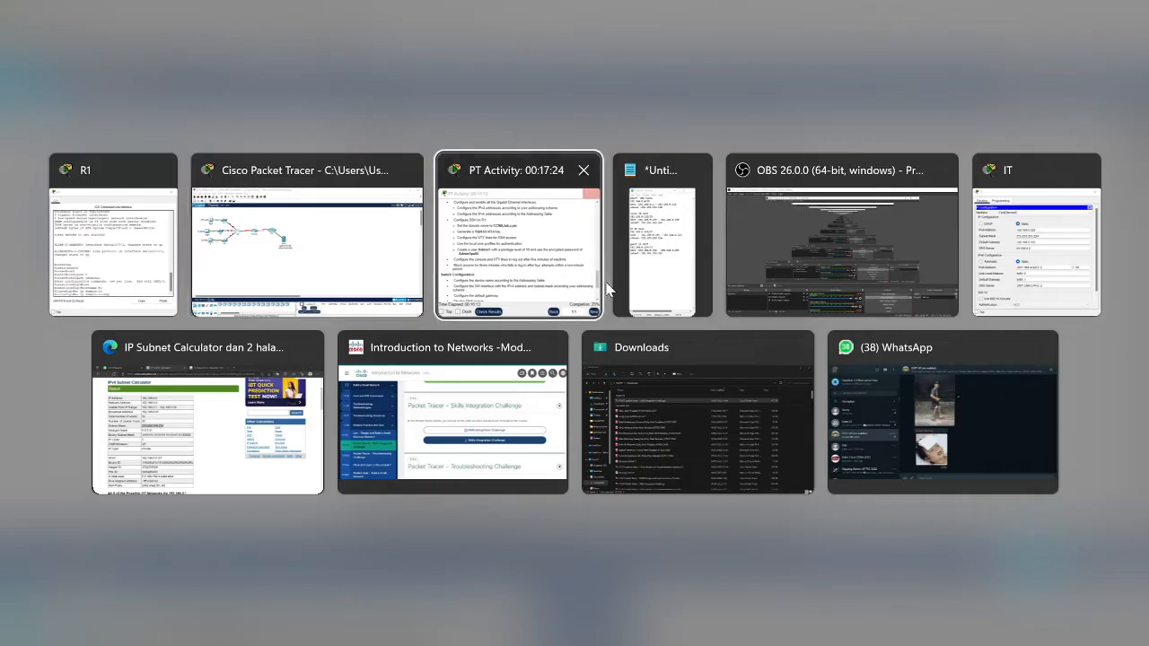
click(592, 285)
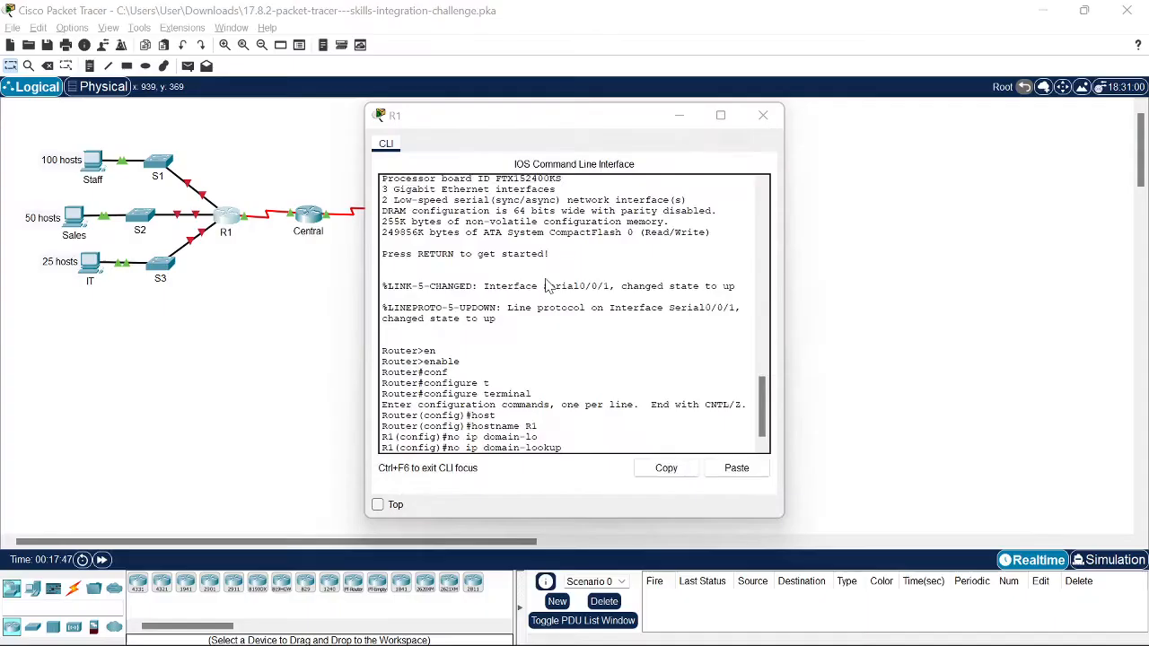
scroll(577, 305, up, 3)
scroll(575, 305, up, 3)
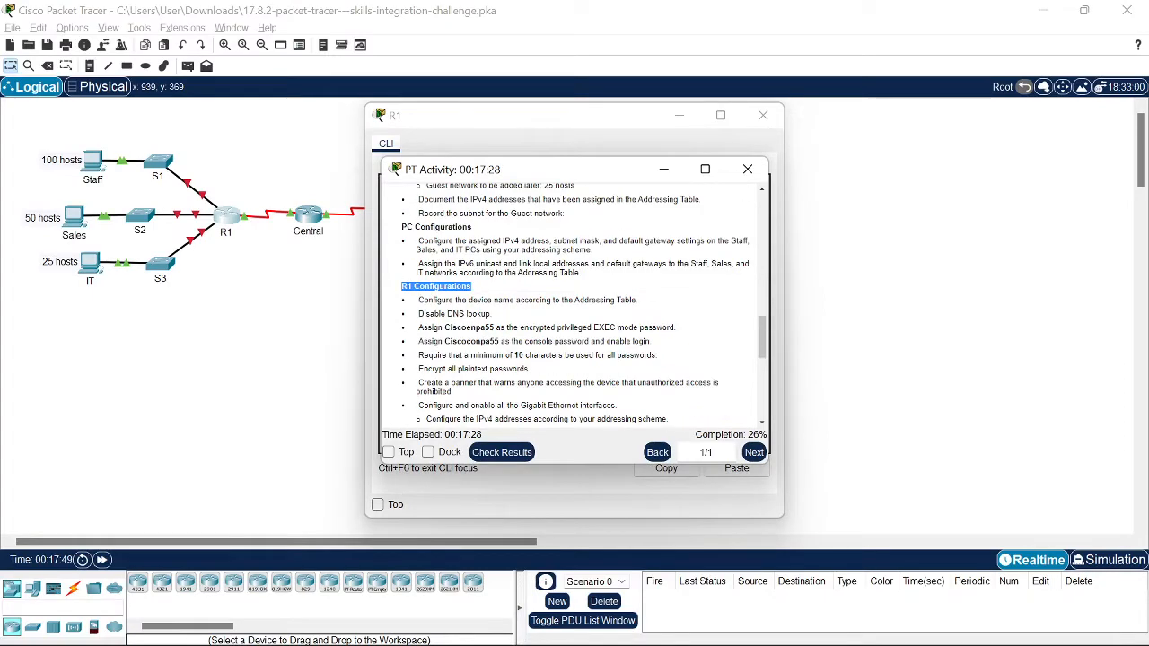
key(alt+Tab)
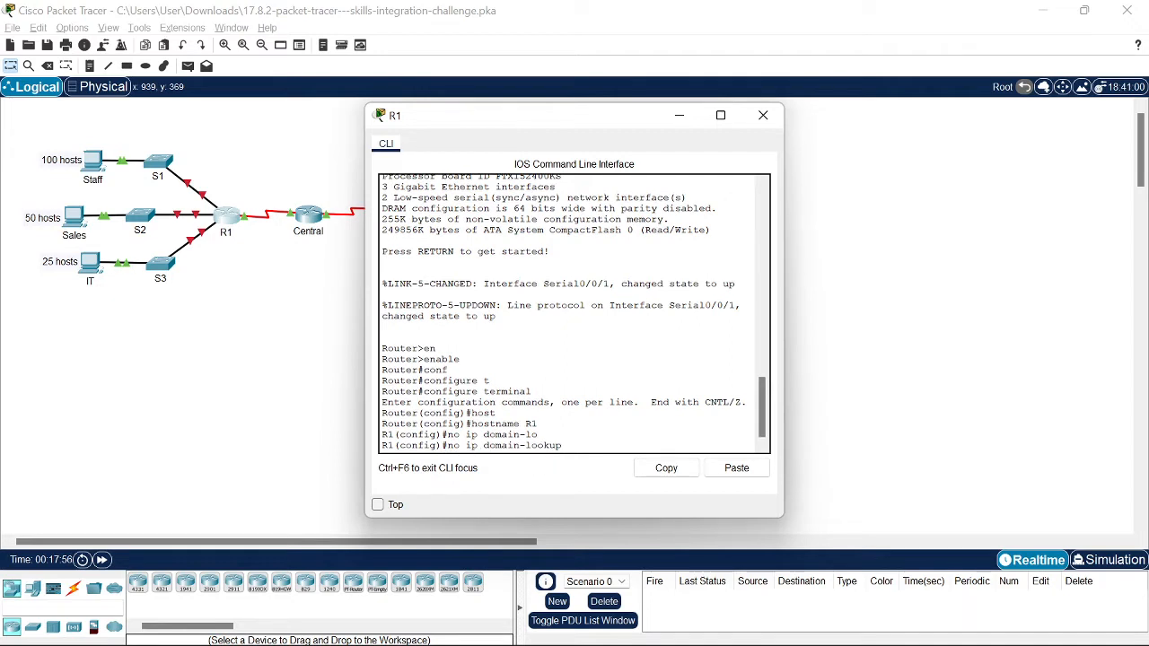
key(Return)
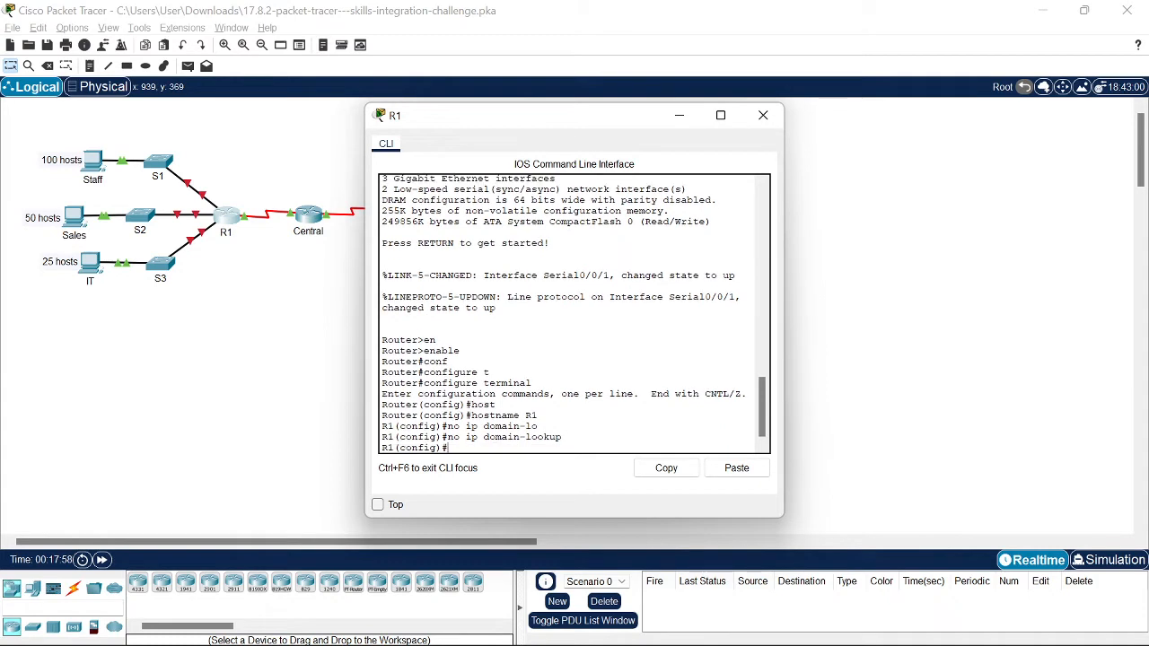
Step: Start the enable secret command at the configuration prompt
text(ena)
key(Tab)
text(sec)
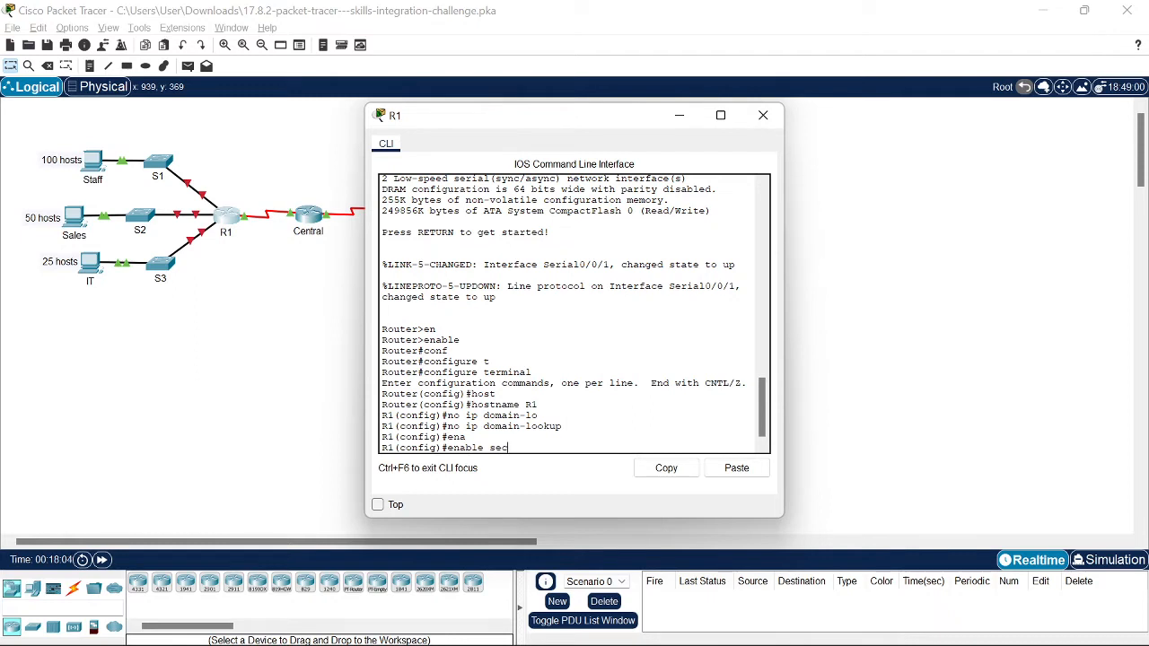
key(Tab)
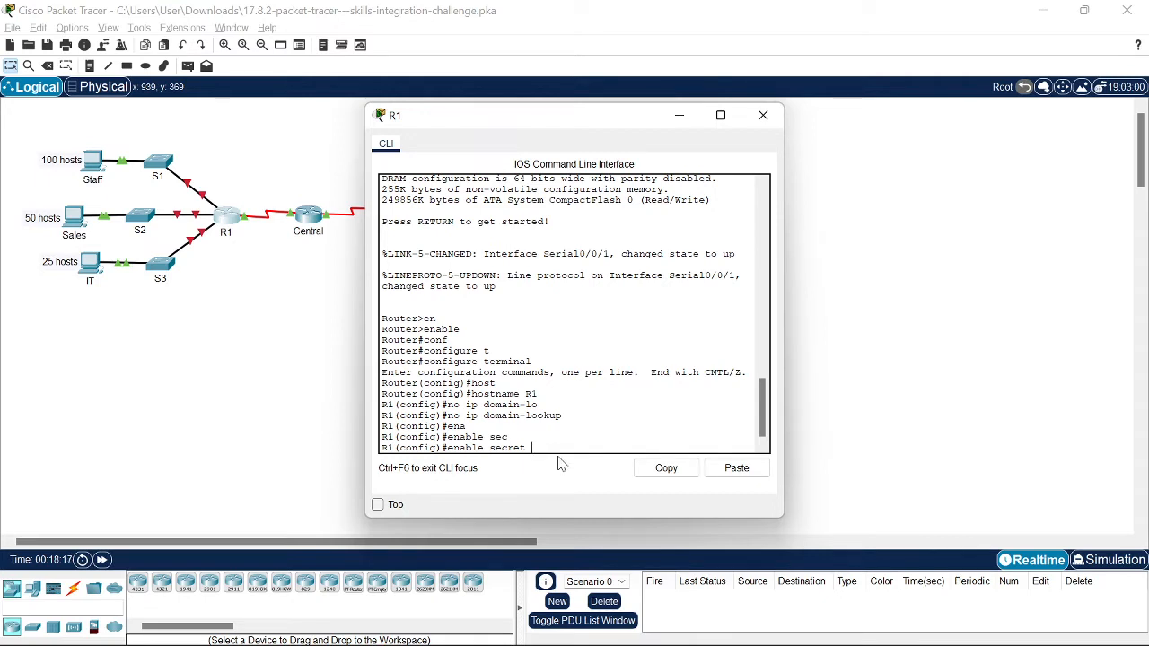
Step: Copy the privileged EXEC password from the activity instructions and paste it after enable secret
key(alt+Tab)
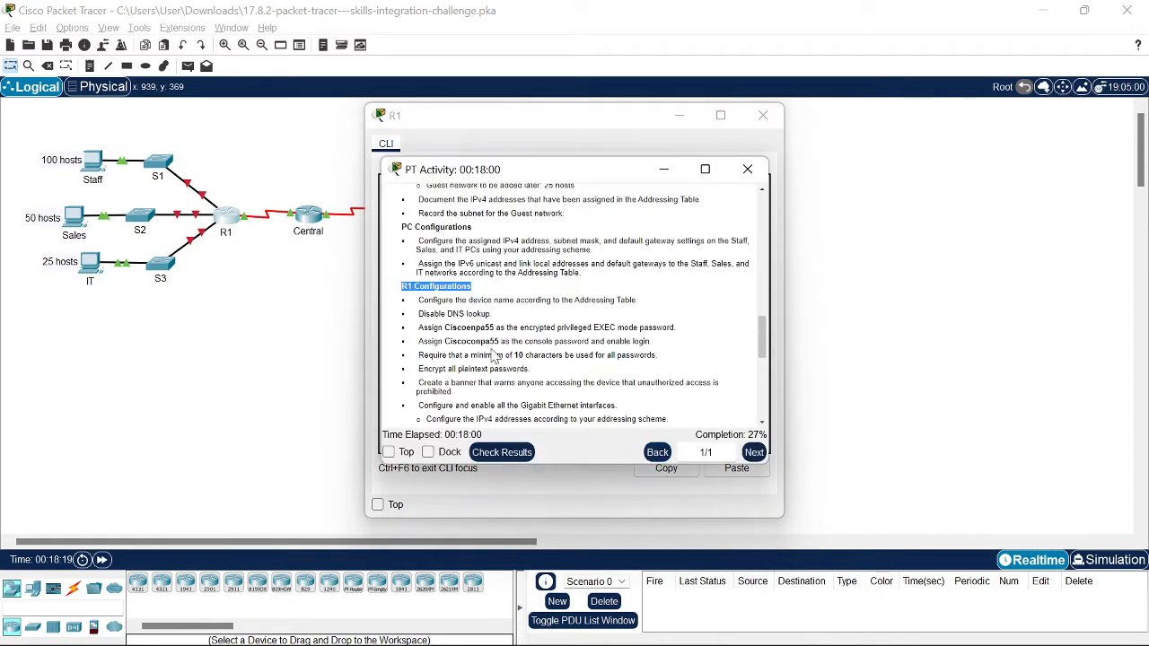
drag(443, 327, 496, 327)
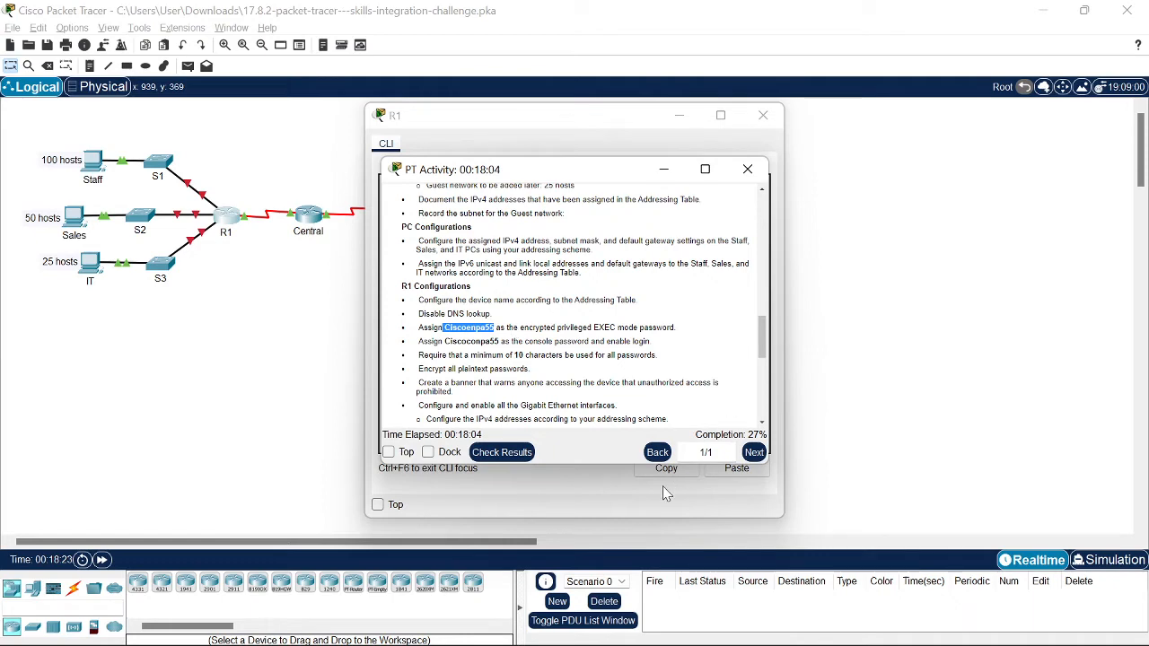
click(597, 507)
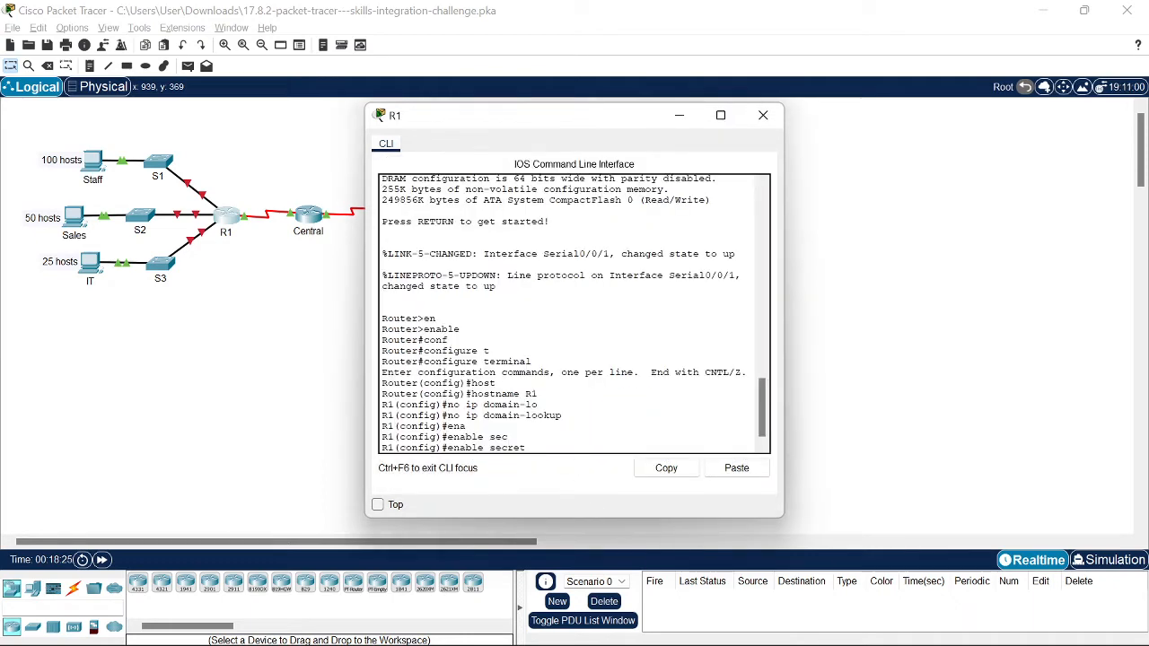
key(alt+Tab)
key(ctrl+c)
key(alt+Tab)
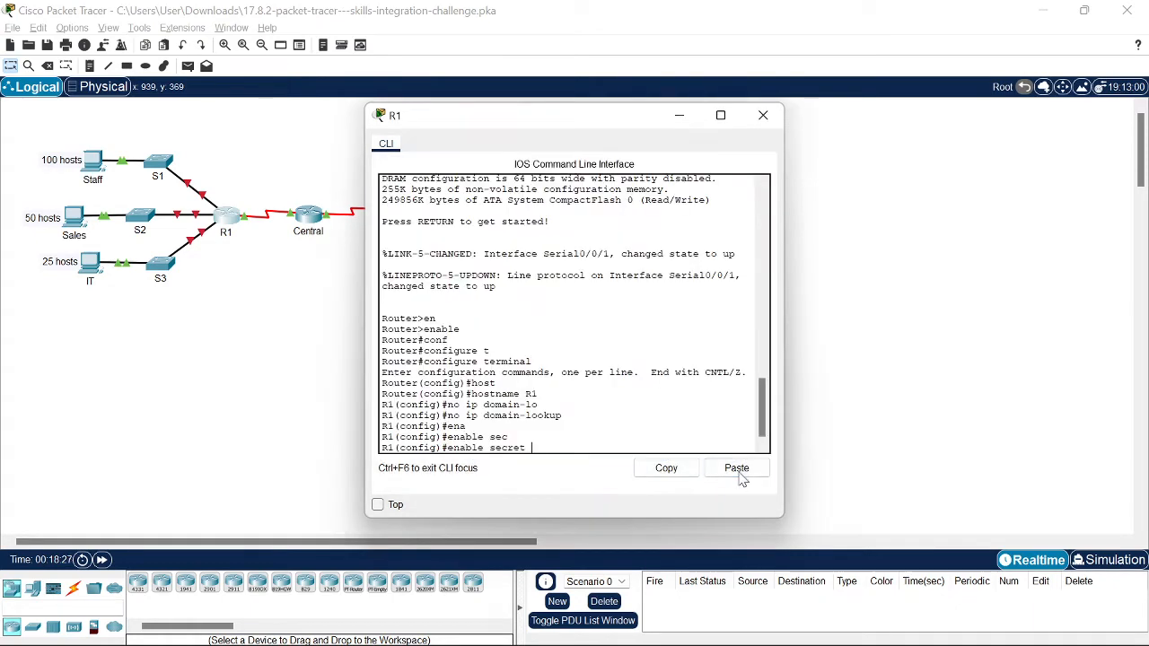
click(736, 467)
Step: Re-enter conf t after the Ctrl+Z slip and apply enable secret with the pasted password
key(ctrl+z)
text(conf t)
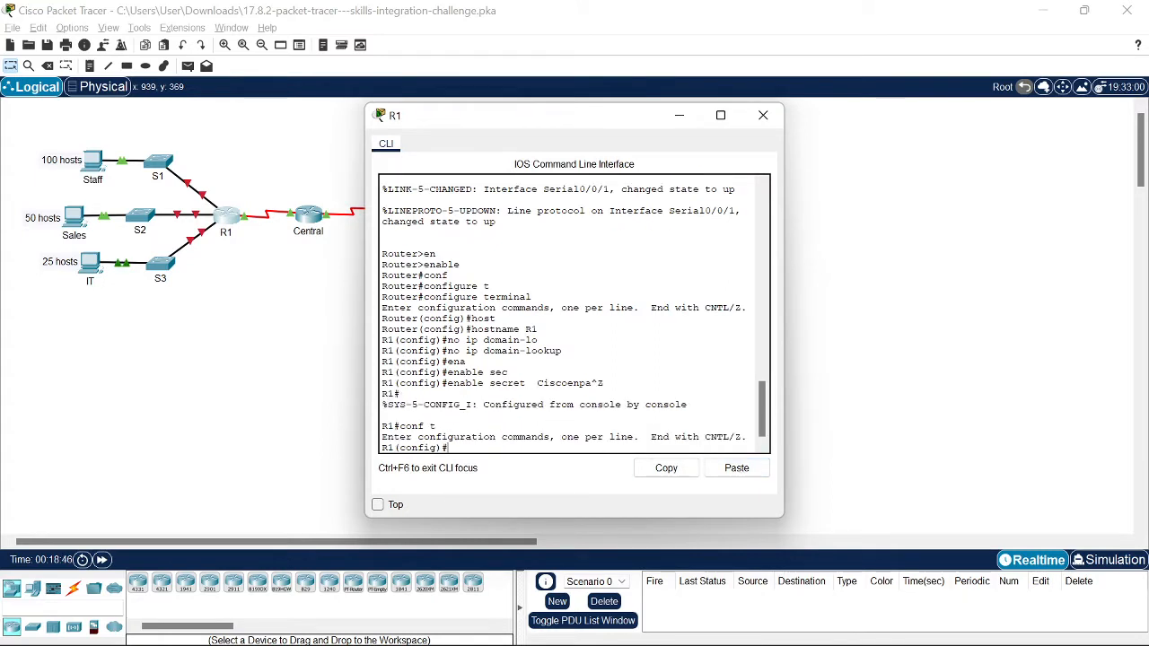
key(Return)
text(enable)
key(Tab)
text(secre)
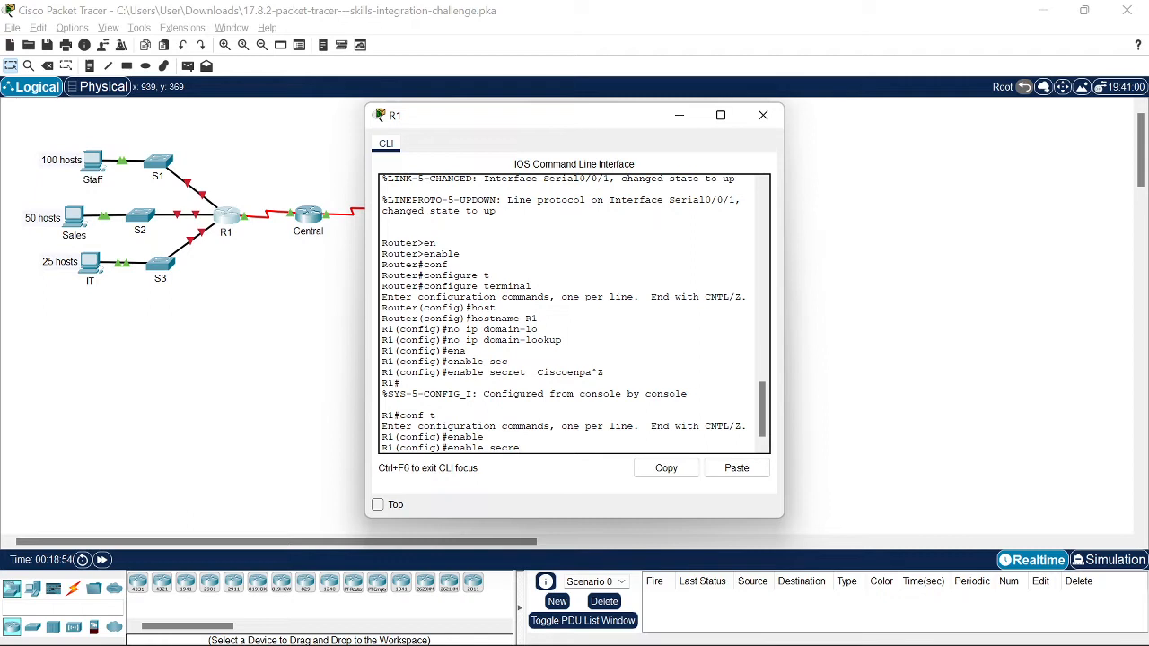
key(Tab)
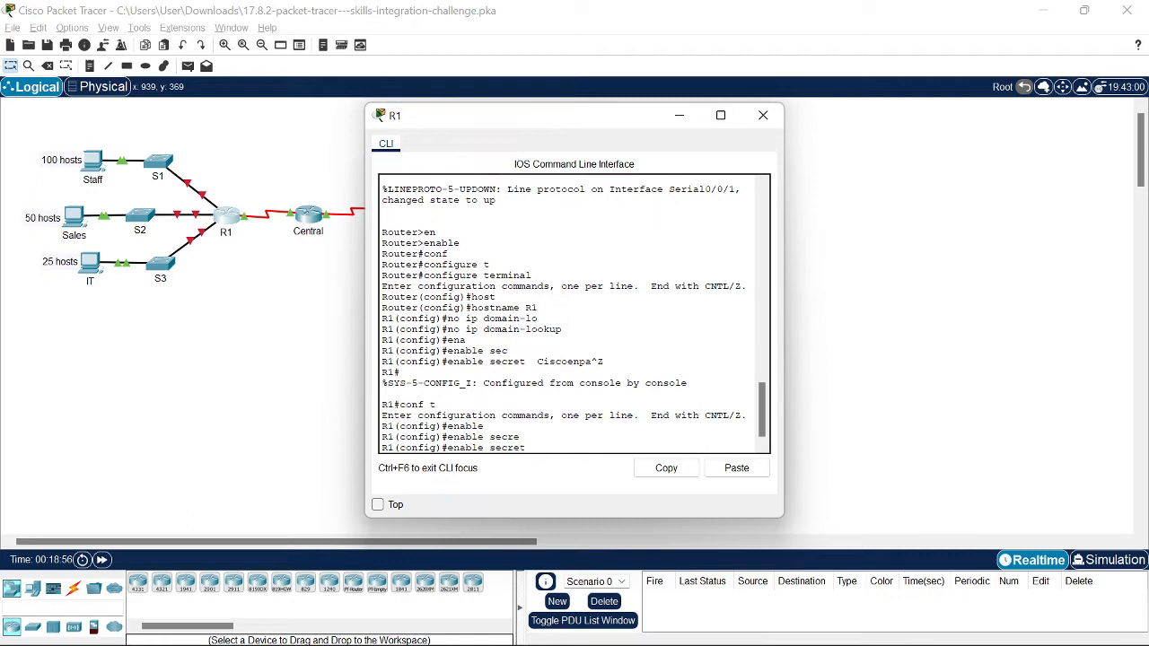
click(736, 468)
key(Return)
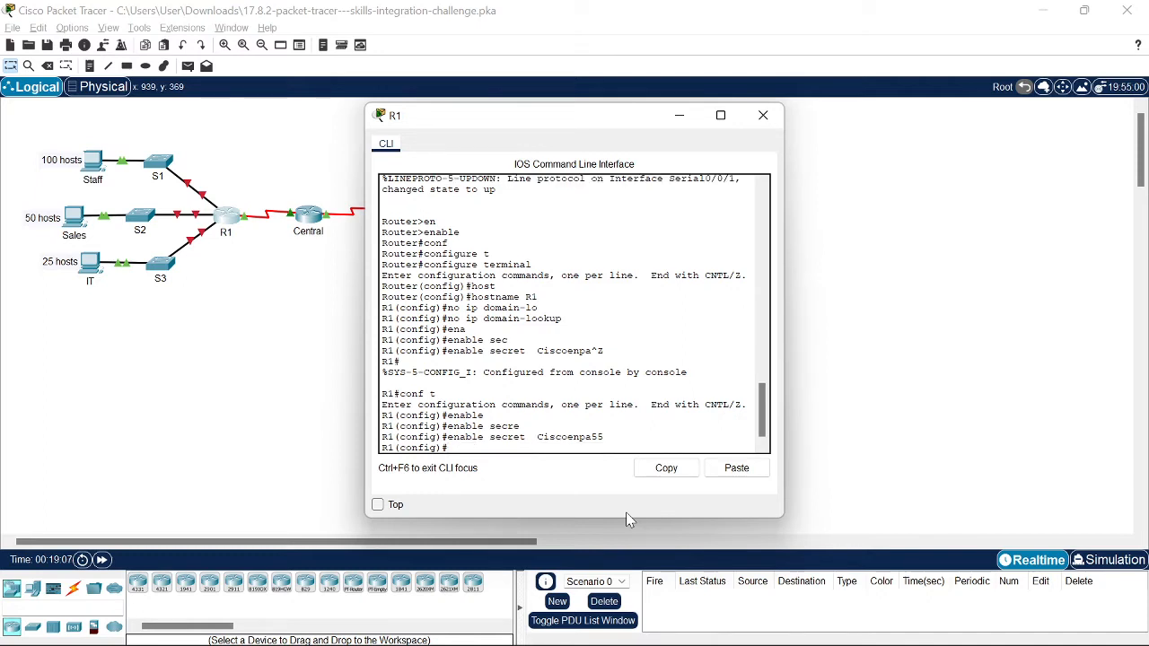
text(line)
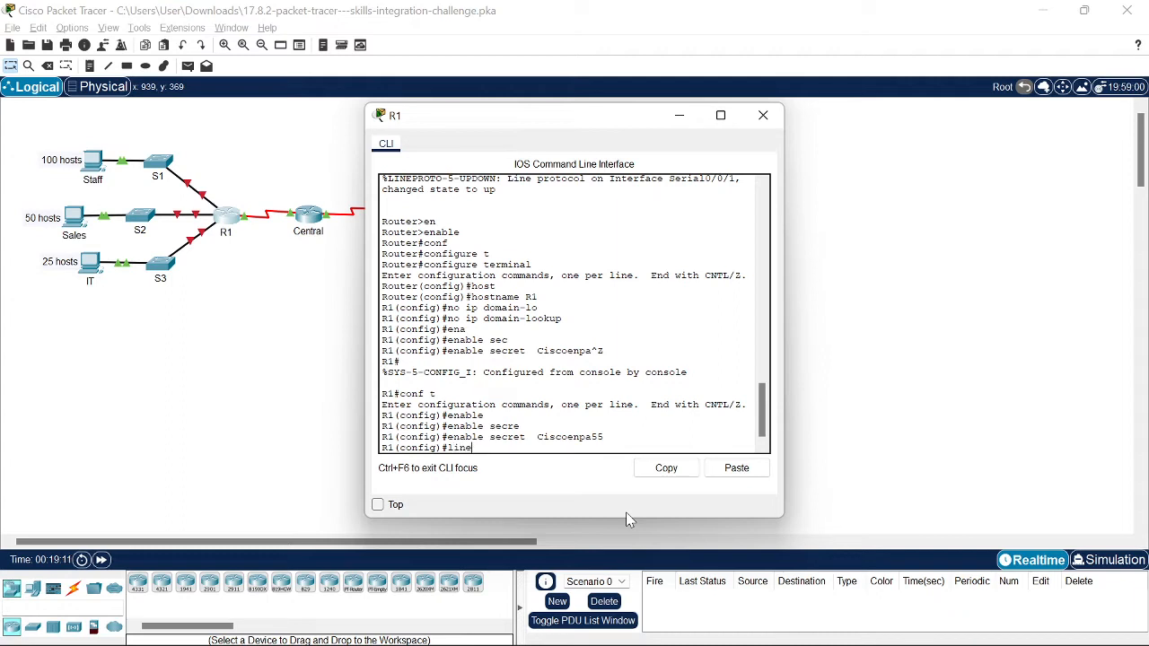
Step: Enter console line configuration with line console 0
key(Tab)
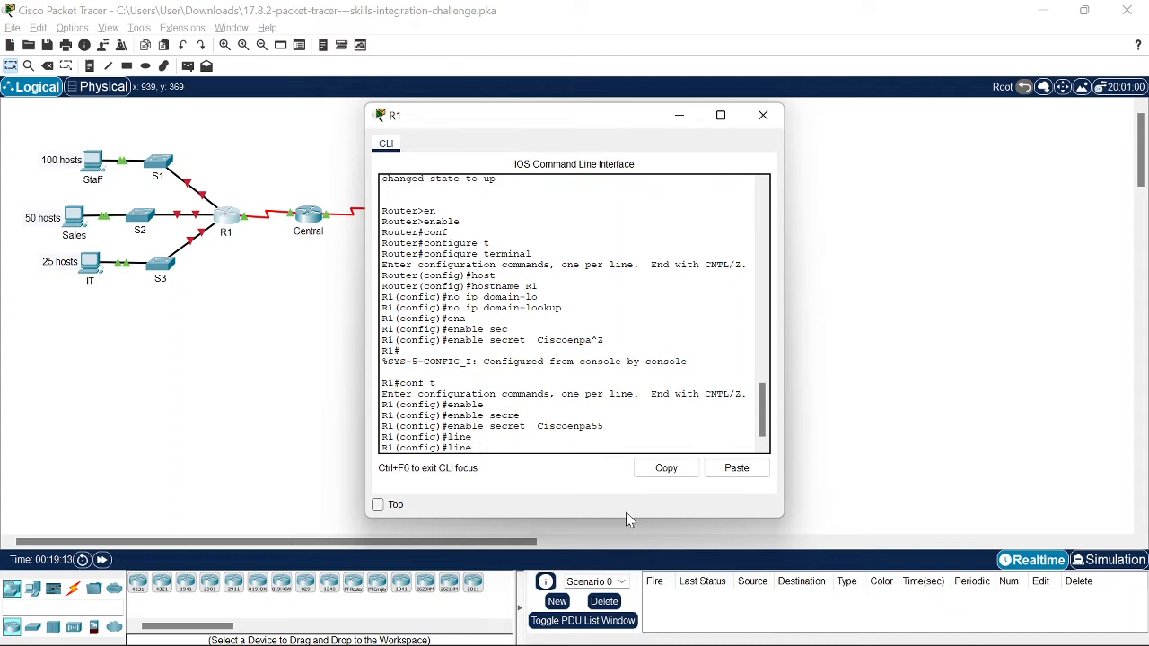
text(co)
key(alt+Tab)
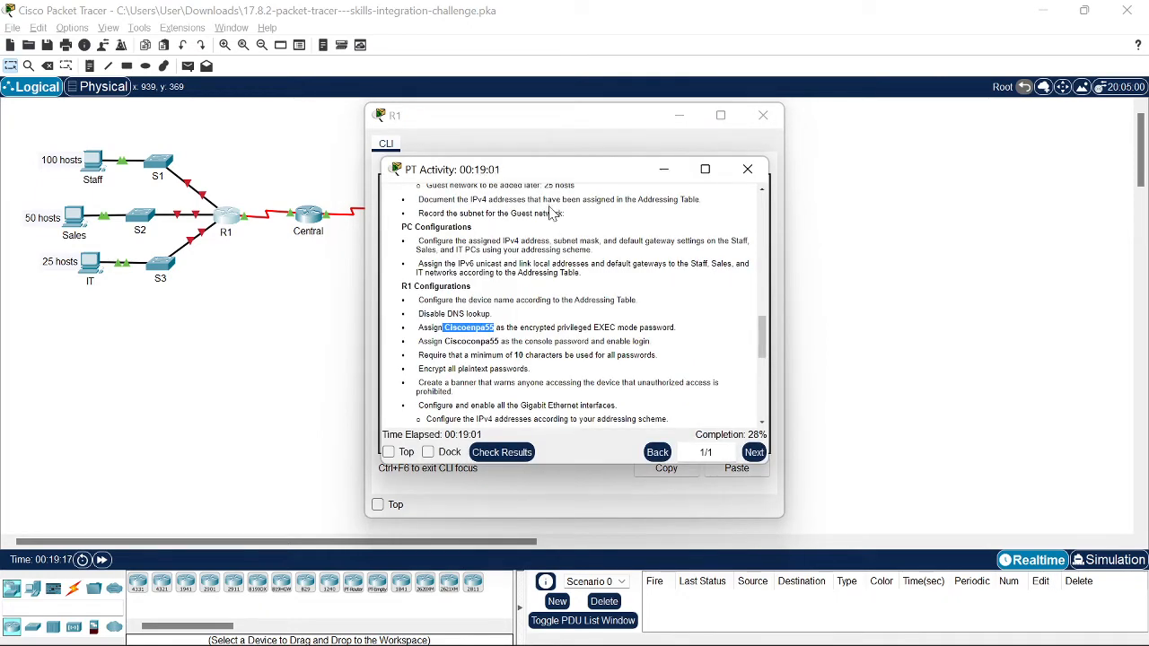
key(alt+Tab)
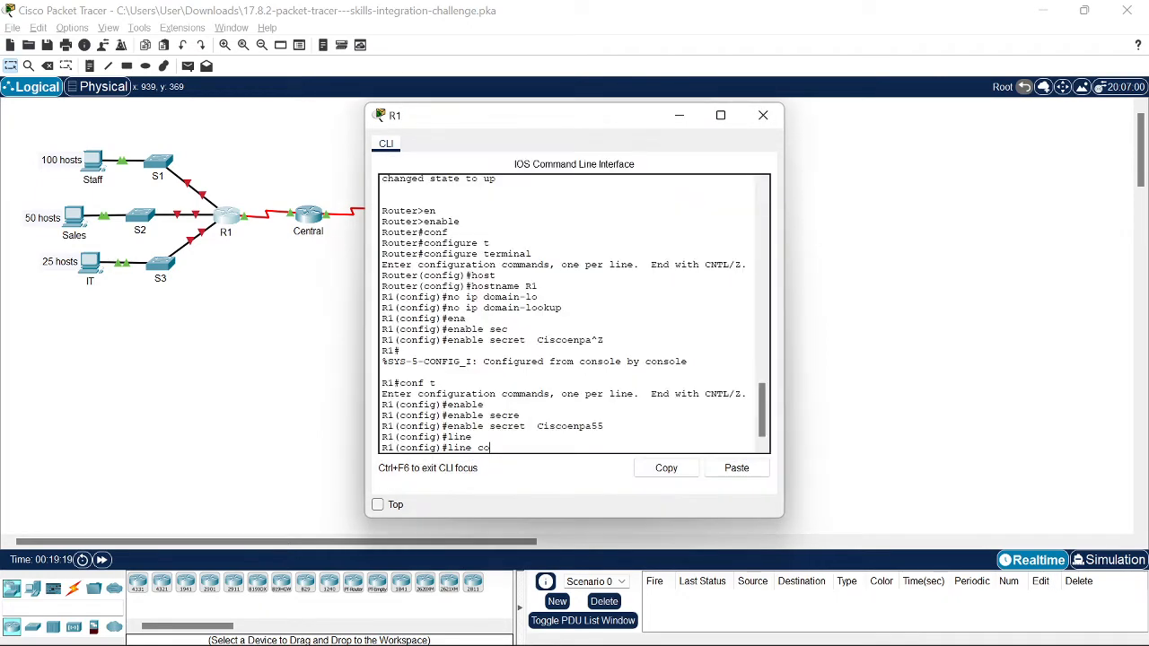
key(Tab)
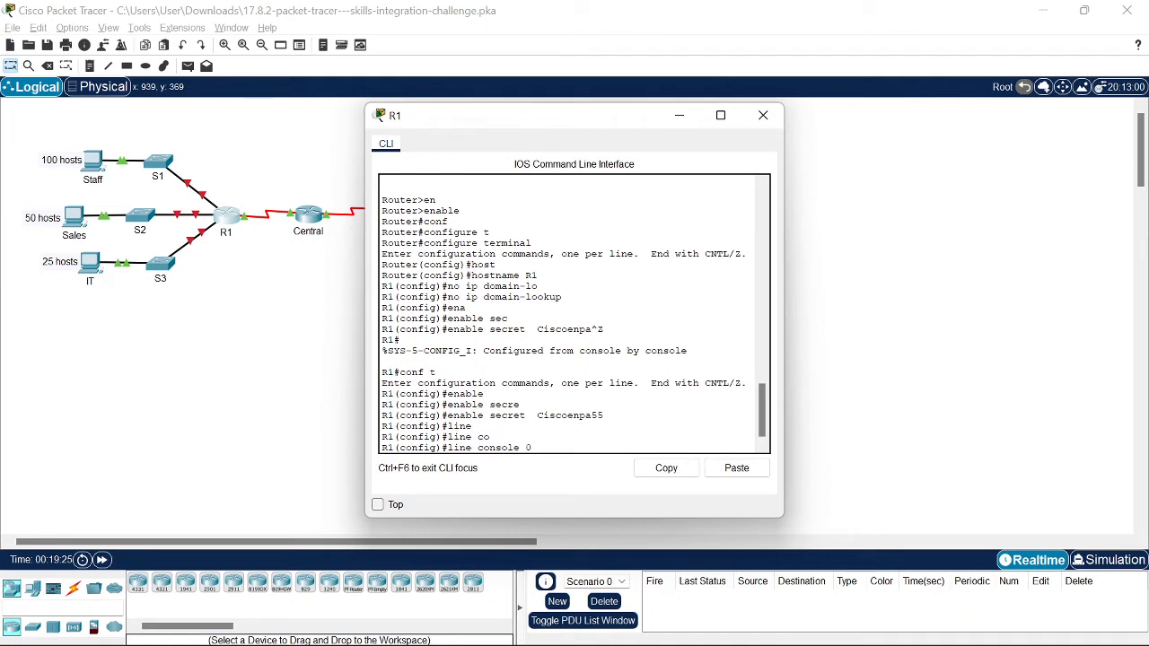
key(Return)
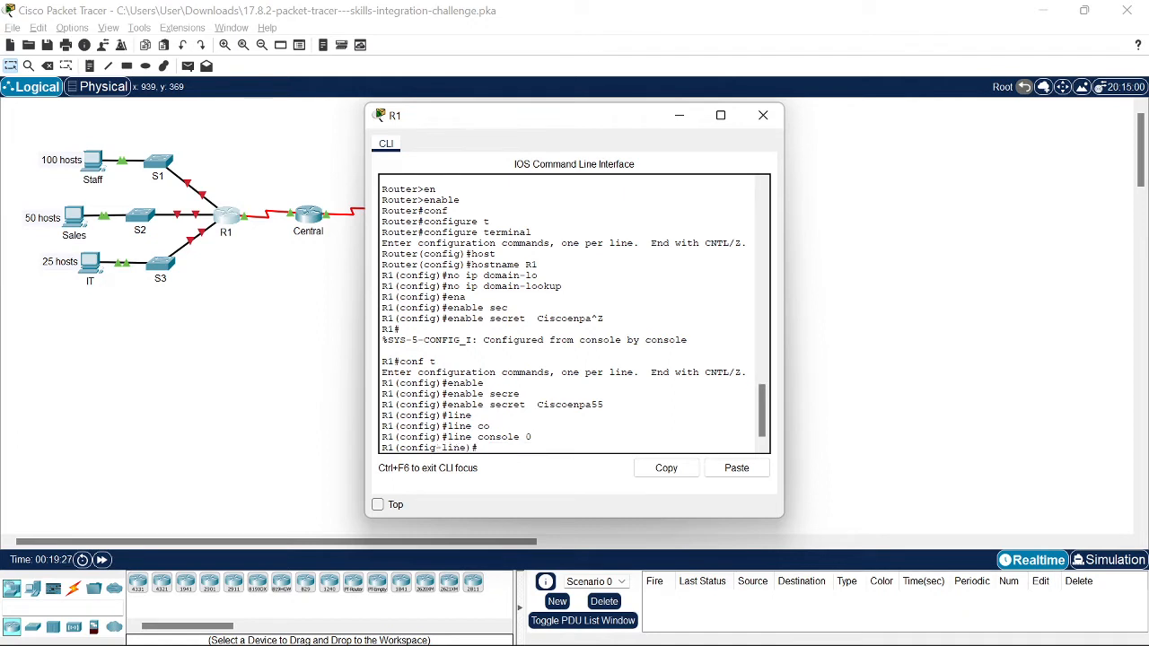
Step: Attempt the password command on the console line, then return to global configuration
text(pass)
key(Return)
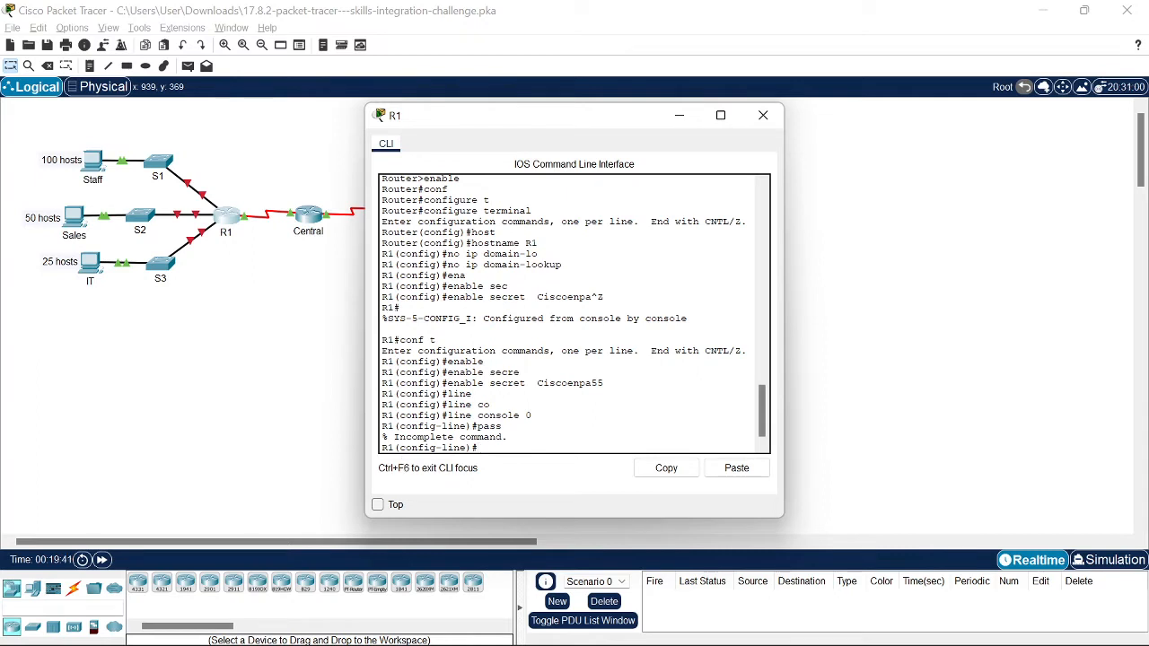
text(pas)
key(Tab)
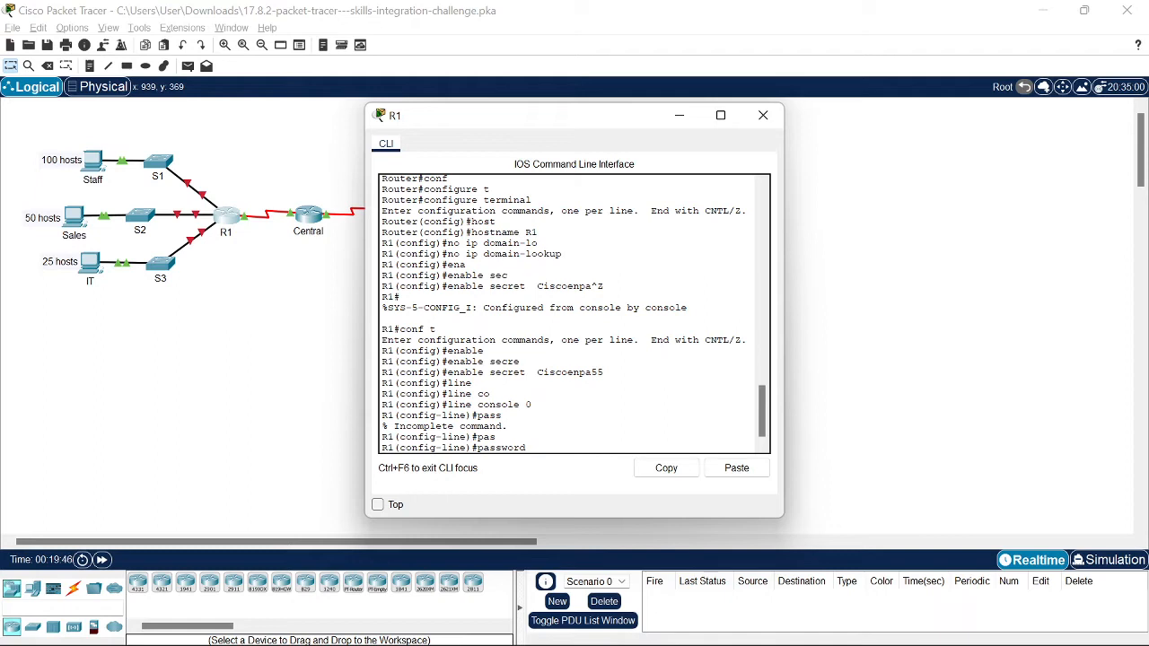
key(Return)
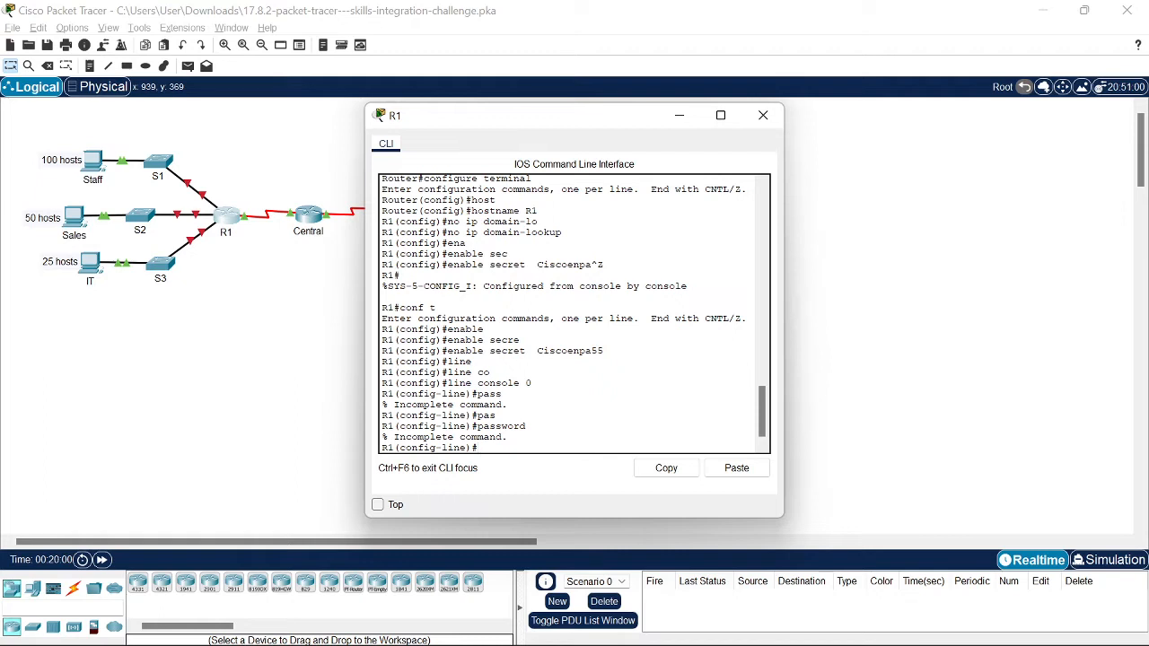
key(Up)
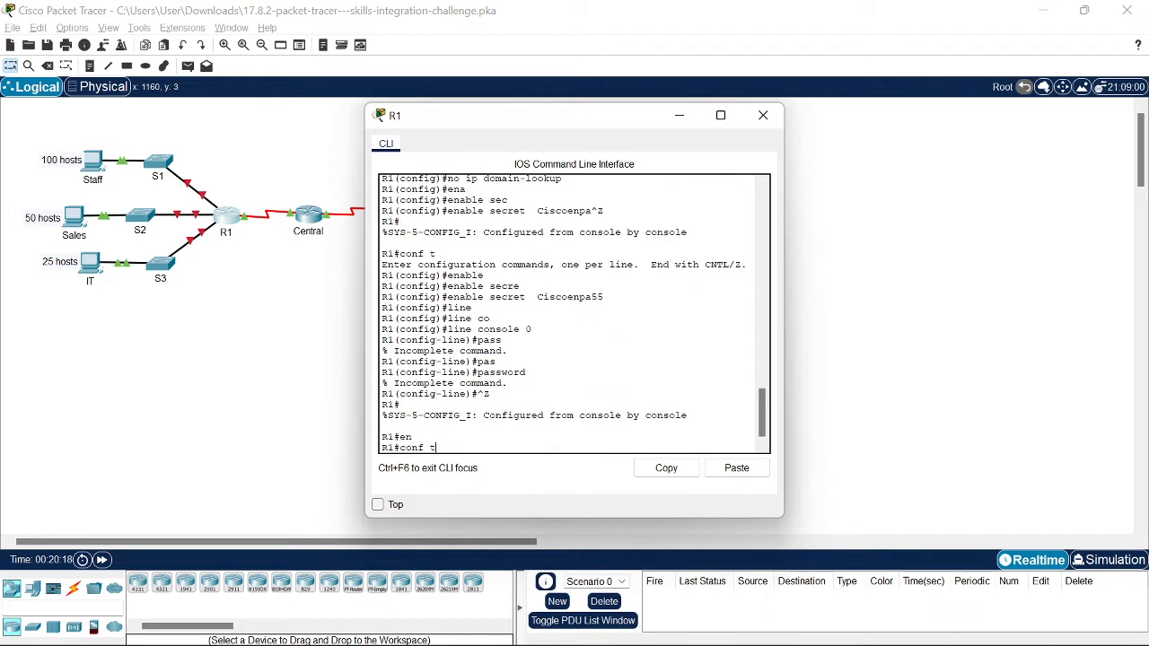
key(Return)
scroll(575, 315, up, 5)
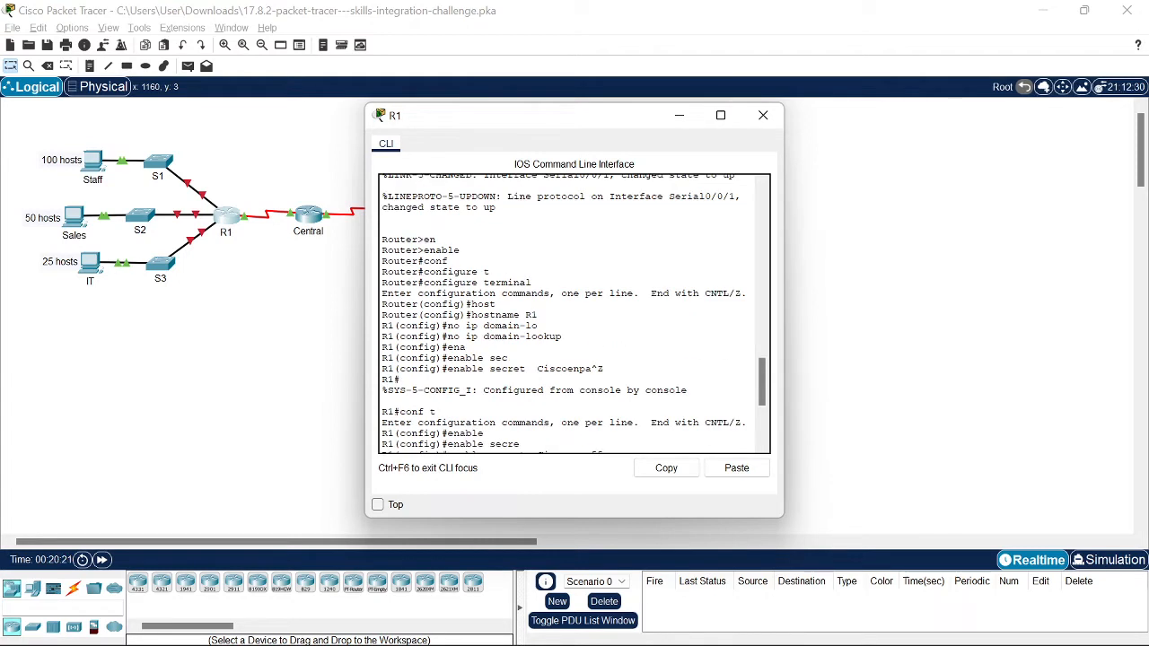
Step: Disable DNS lookup on R1 with no ip domain-lookup
scroll(574, 314, down, 6)
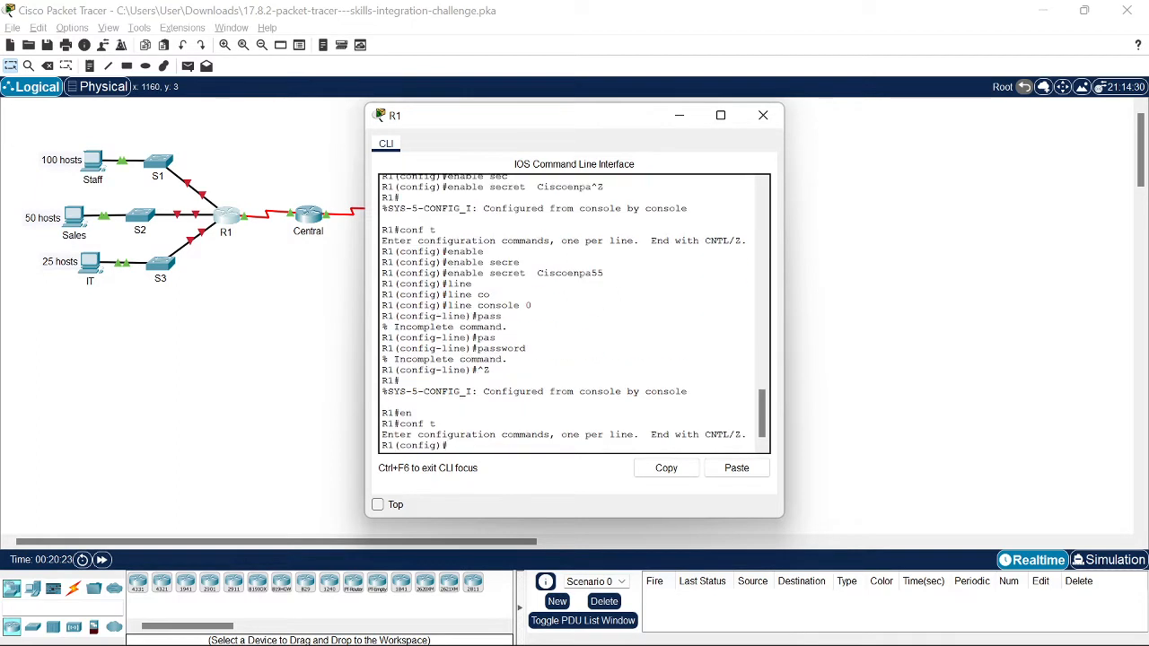
text(ho)
text(ip do)
key(Tab)
text(mai)
key(Tab)
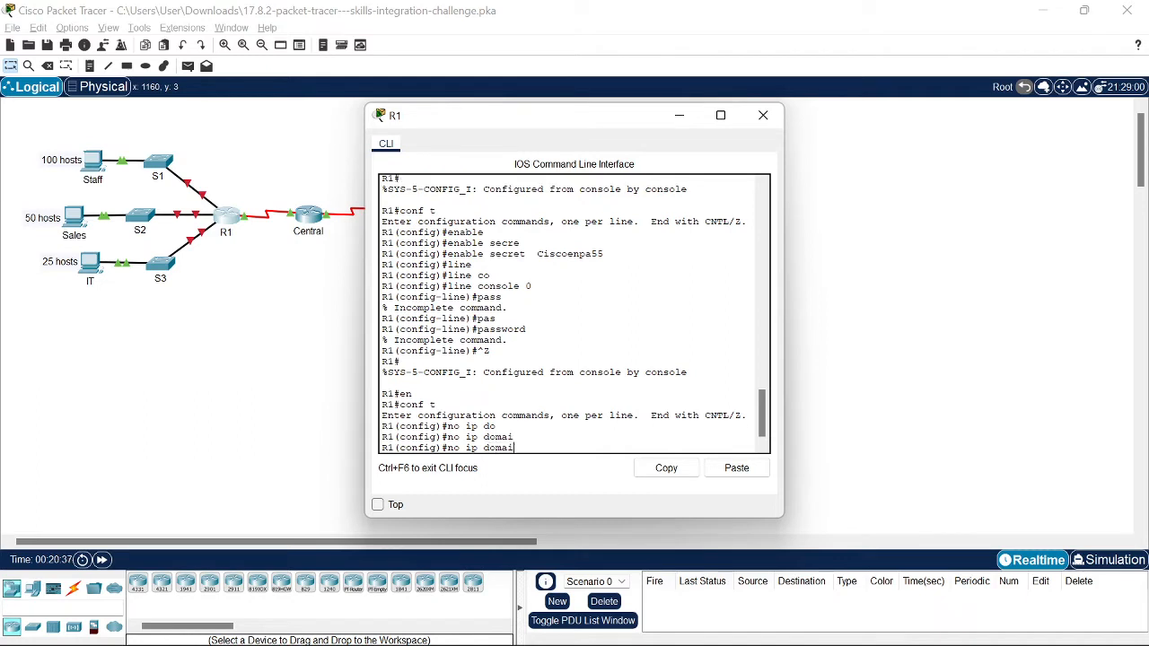
text(n)
text(-lo)
key(Tab)
scroll(575, 314, up, 6)
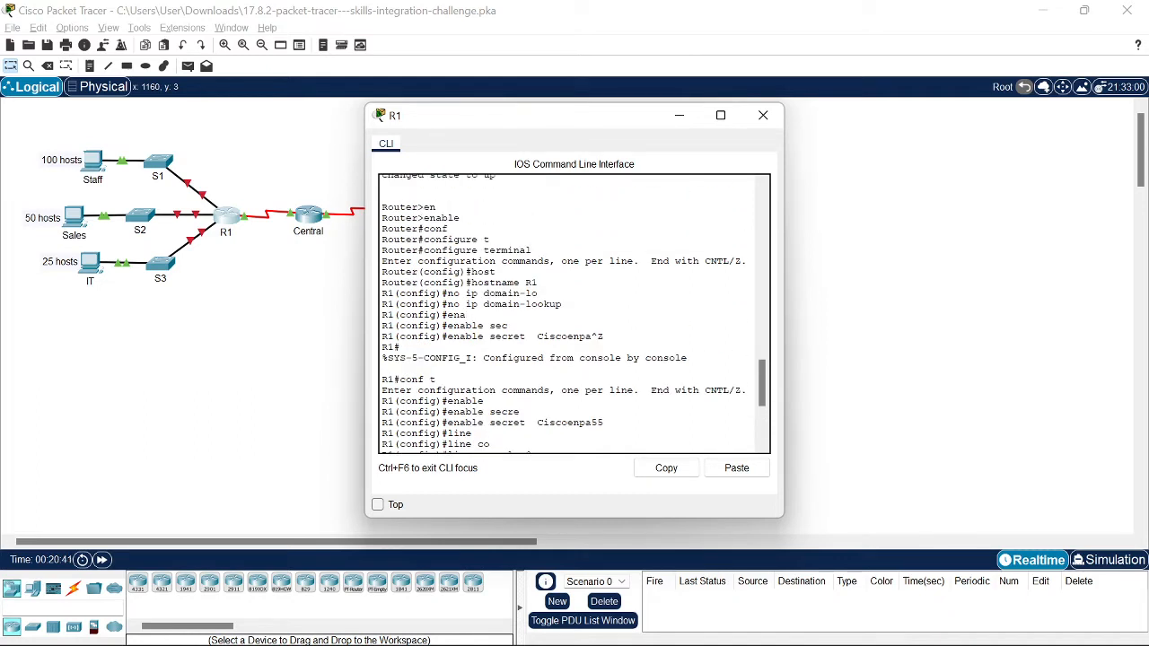
scroll(575, 314, down, 6)
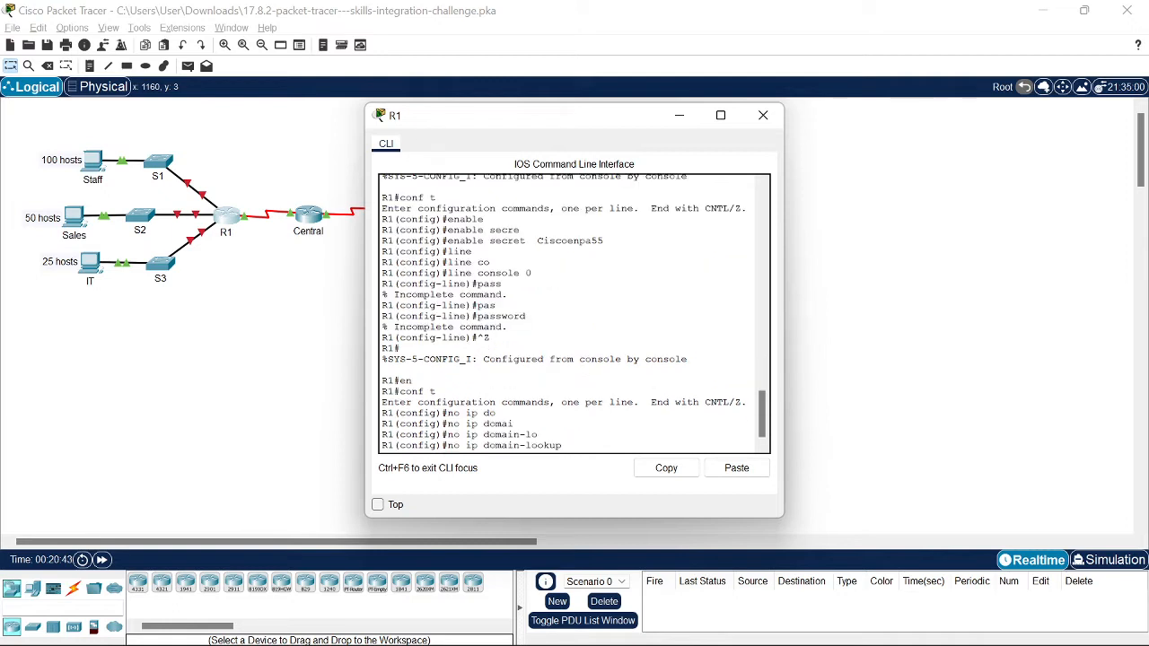
key(Return)
Step: Reapply enable secret on R1 using the pasted privileged EXEC password
text(enab)
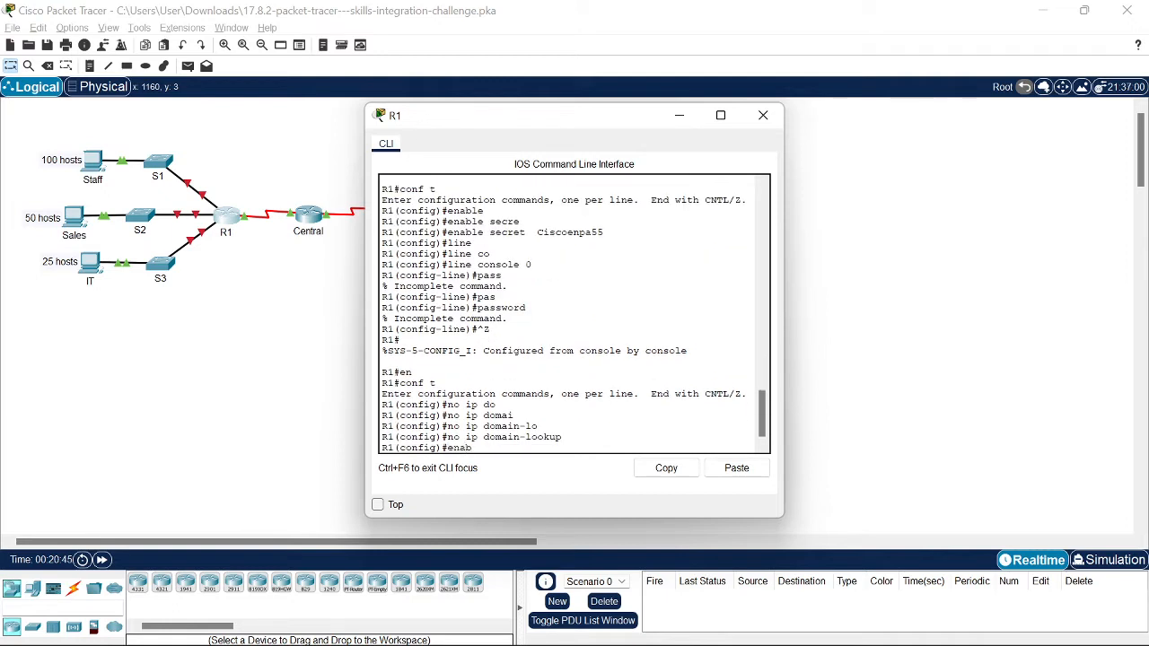
key(Tab)
text(secr)
key(Tab)
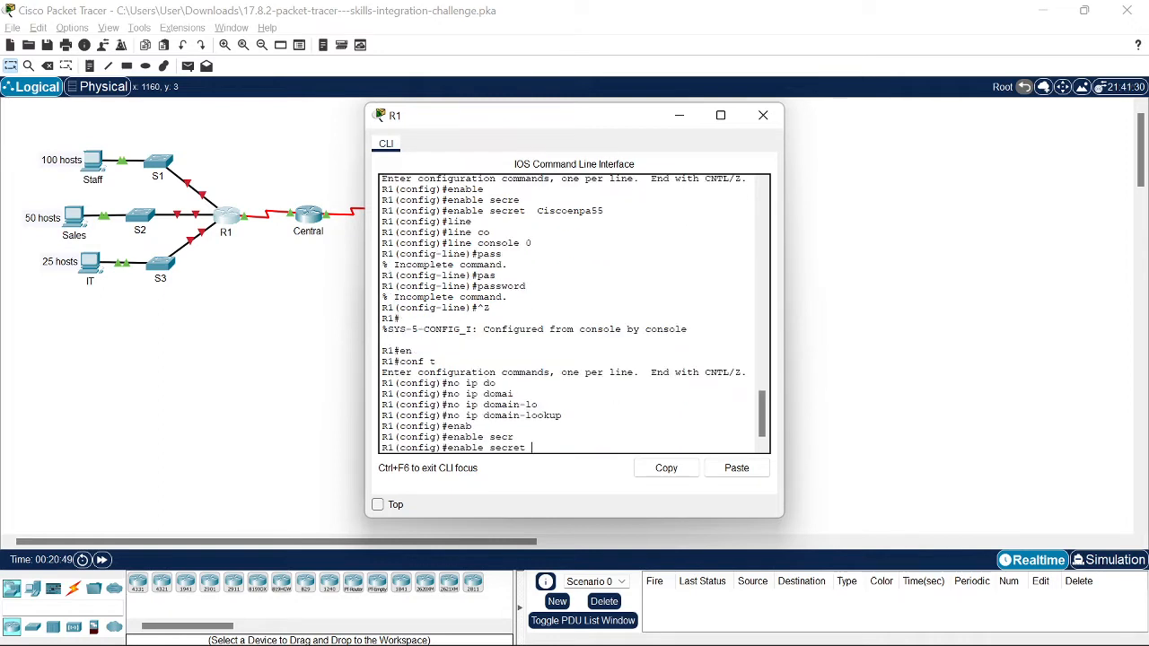
click(737, 470)
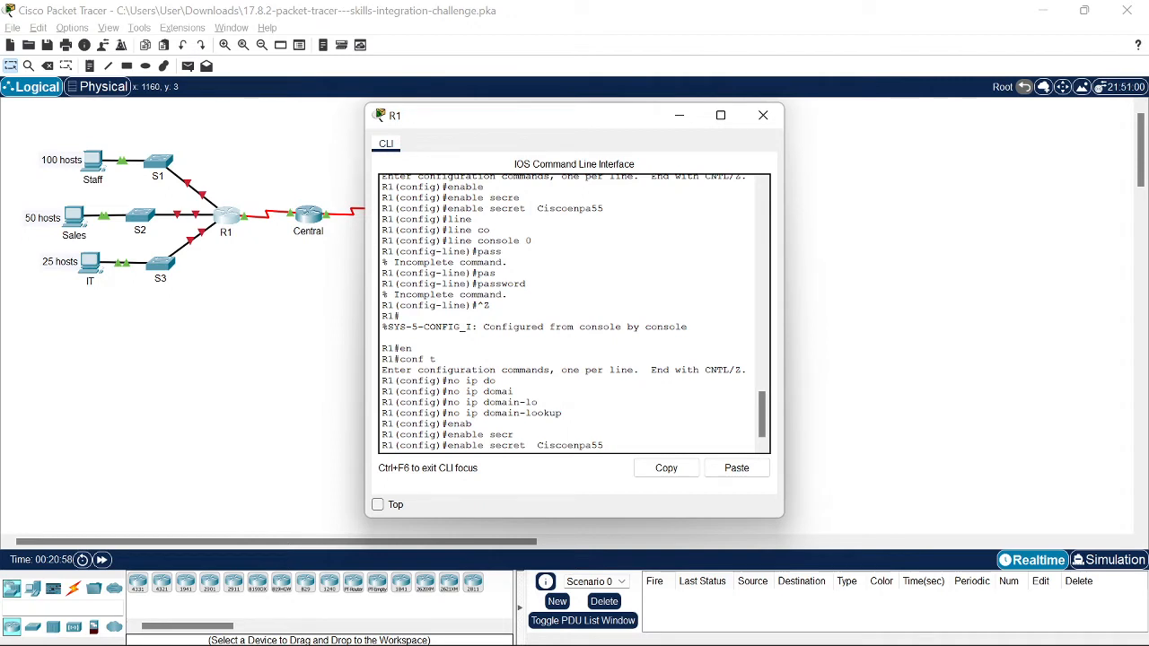
key(Return)
text(li)
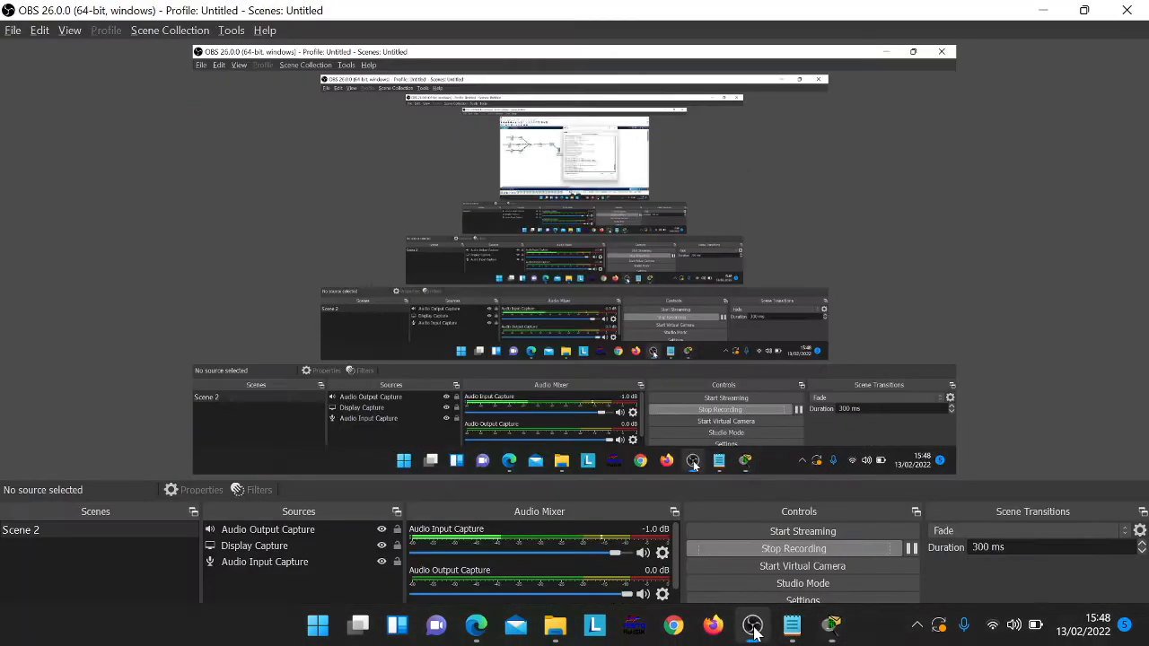
Step: Check the activity instructions and type the banner text 'Autorized access only' on R1
click(752, 642)
key(alt+Tab)
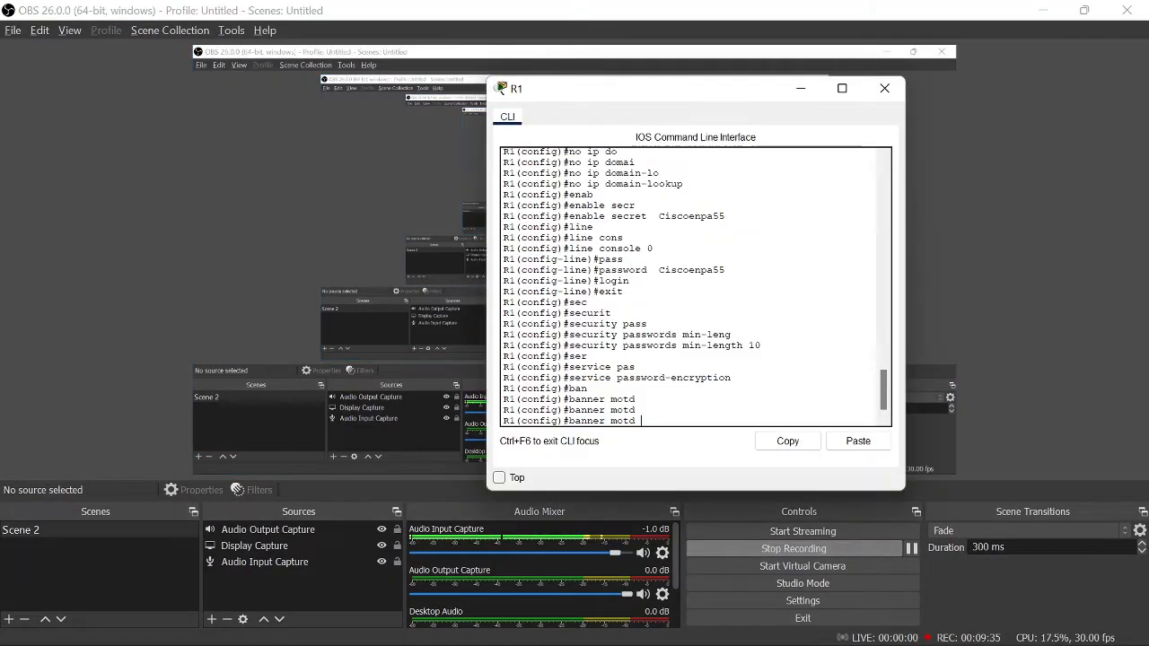
click(1041, 10)
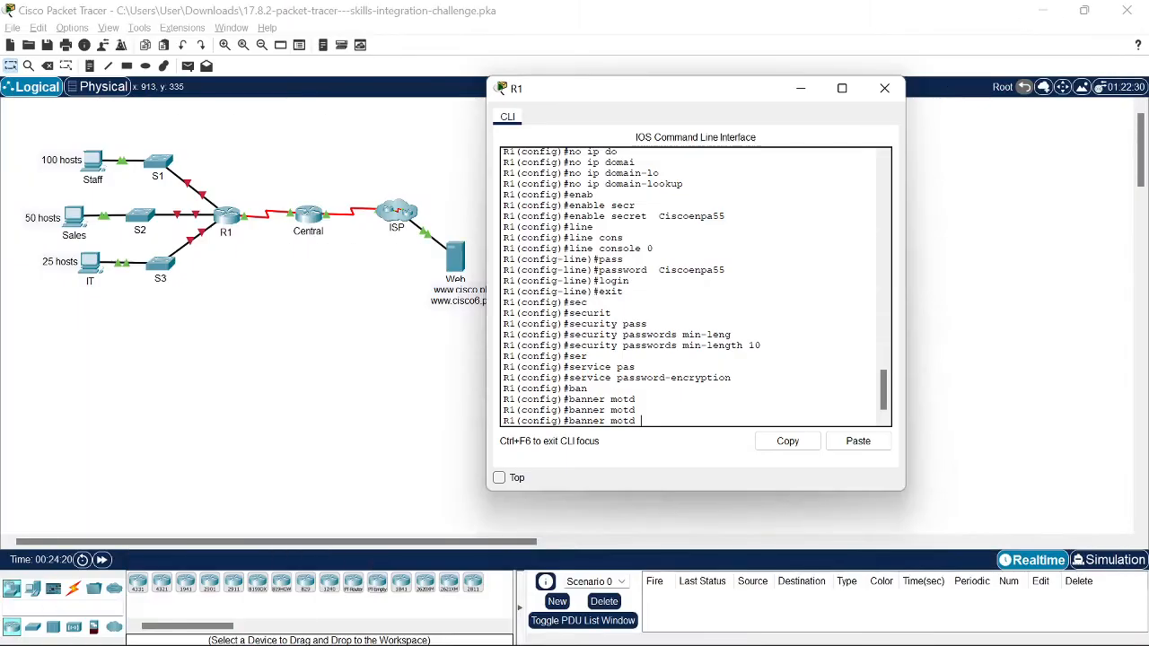
key(alt+Tab)
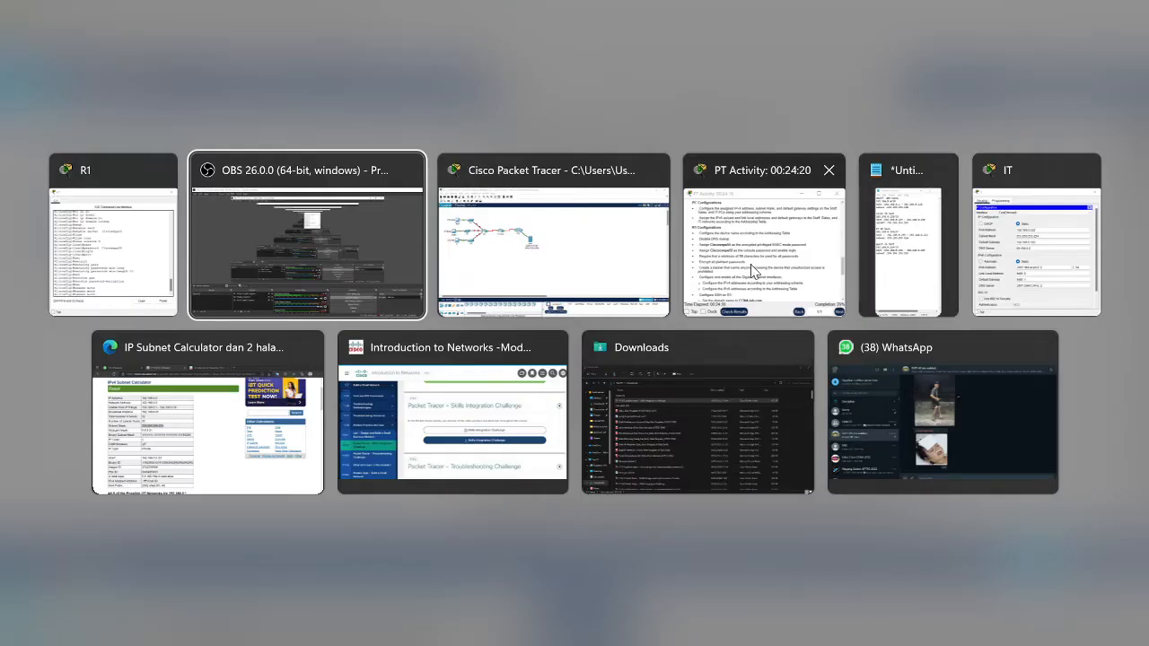
click(754, 274)
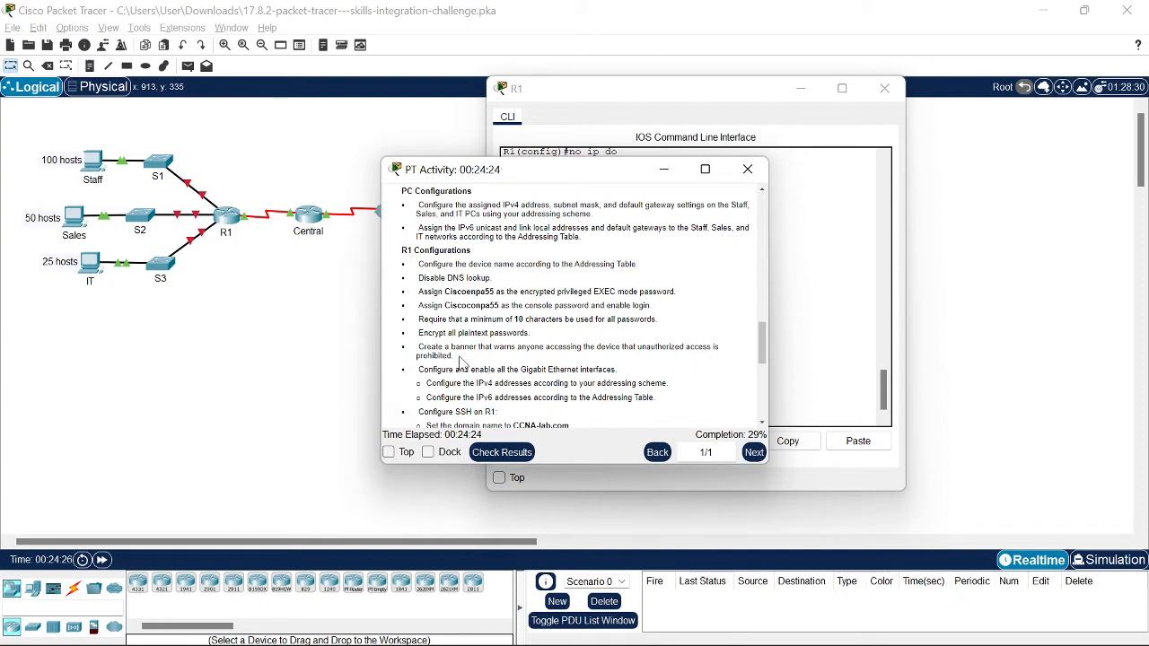
key(alt+Tab)
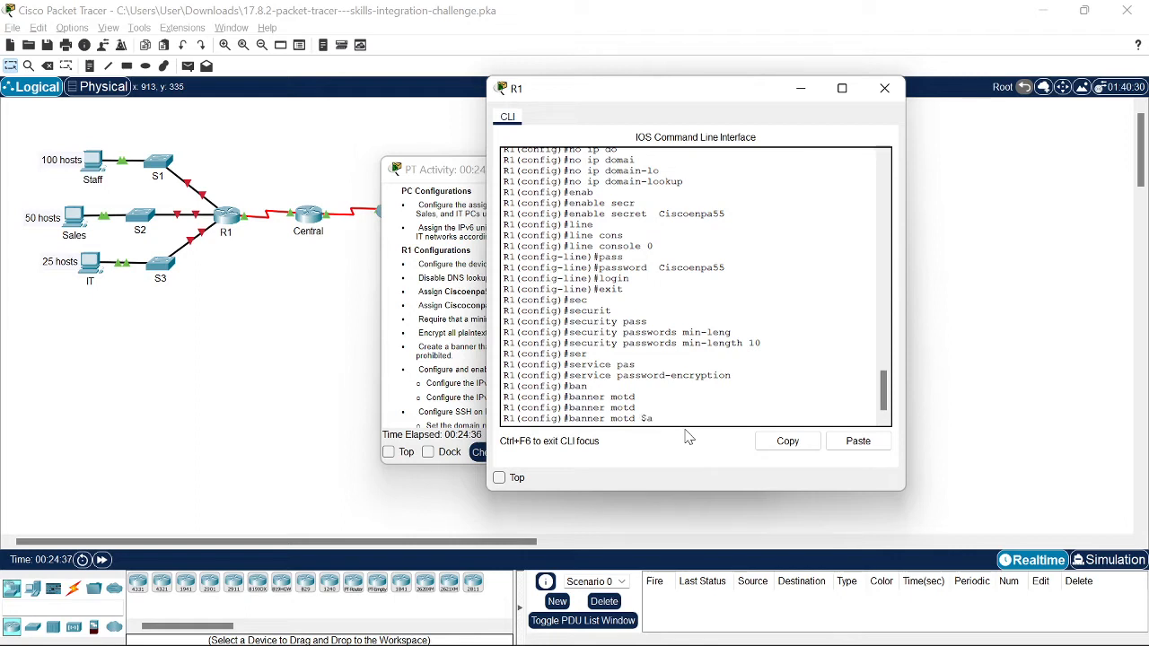
text(utorized acce)
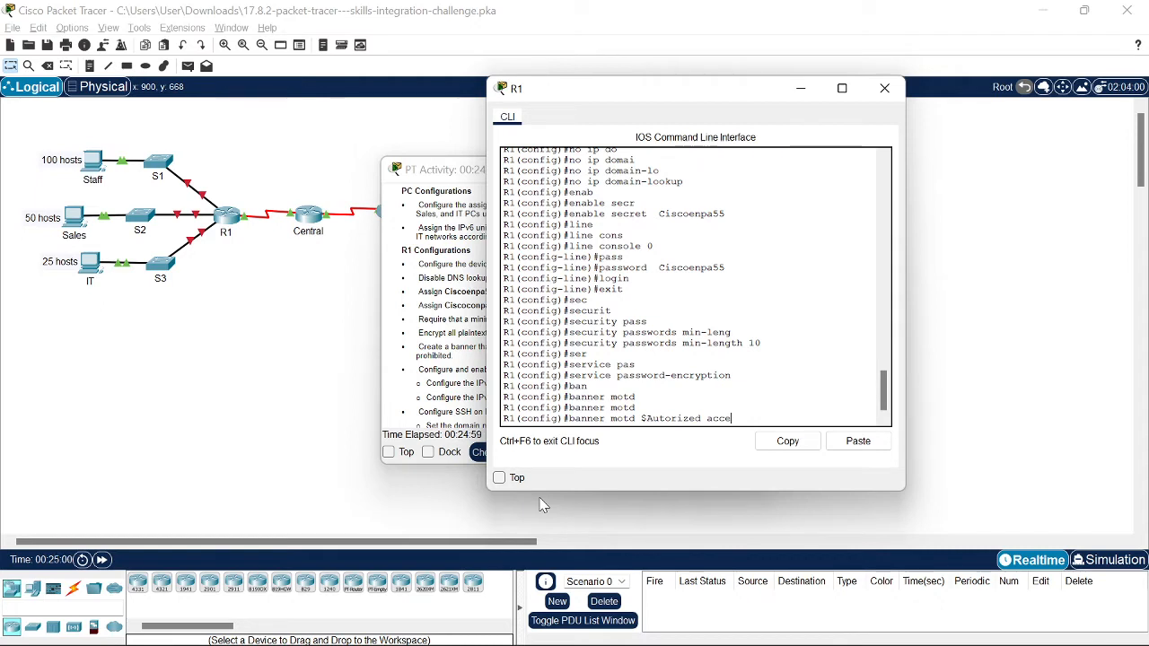
text(ss onl)
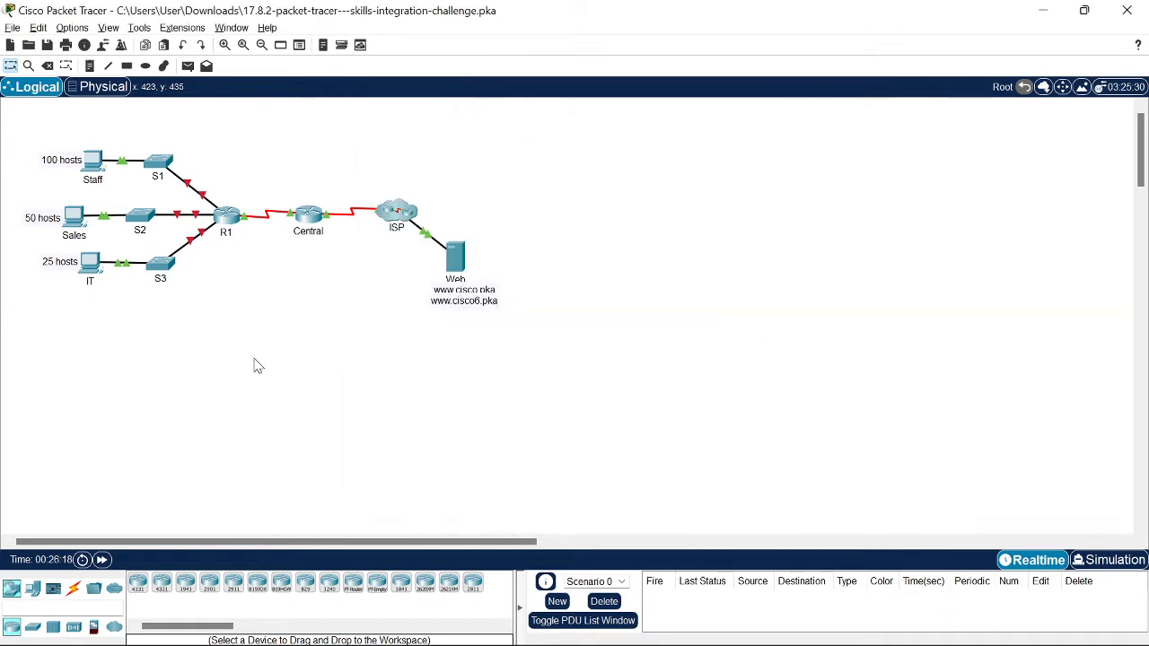
Step: Finish the 'Autorized access only!' banner, enter G0/0 and begin ip address 192.168
key(alt+Tab)
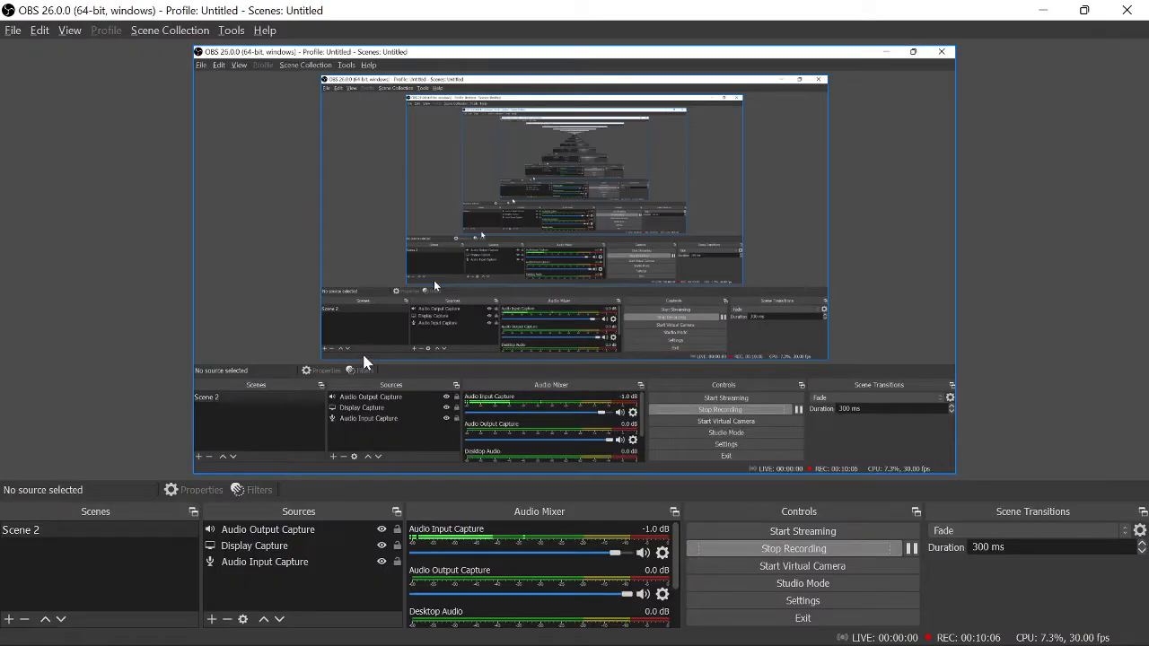
key(alt+Tab)
key(alt+Tab)
click(586, 265)
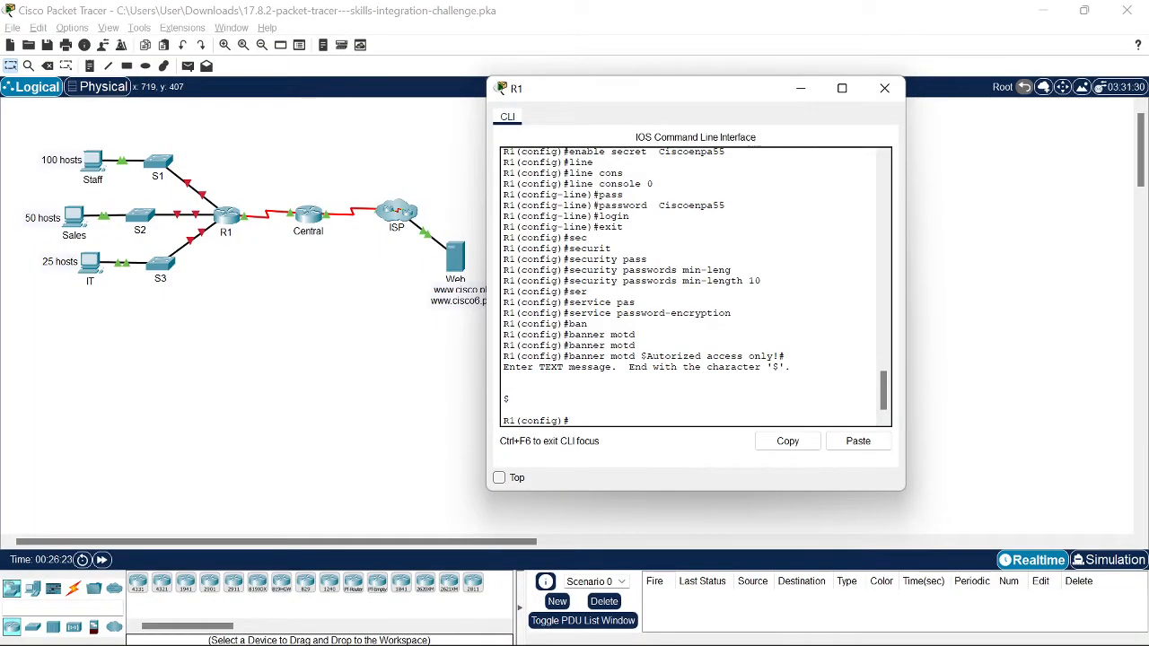
key(Up)
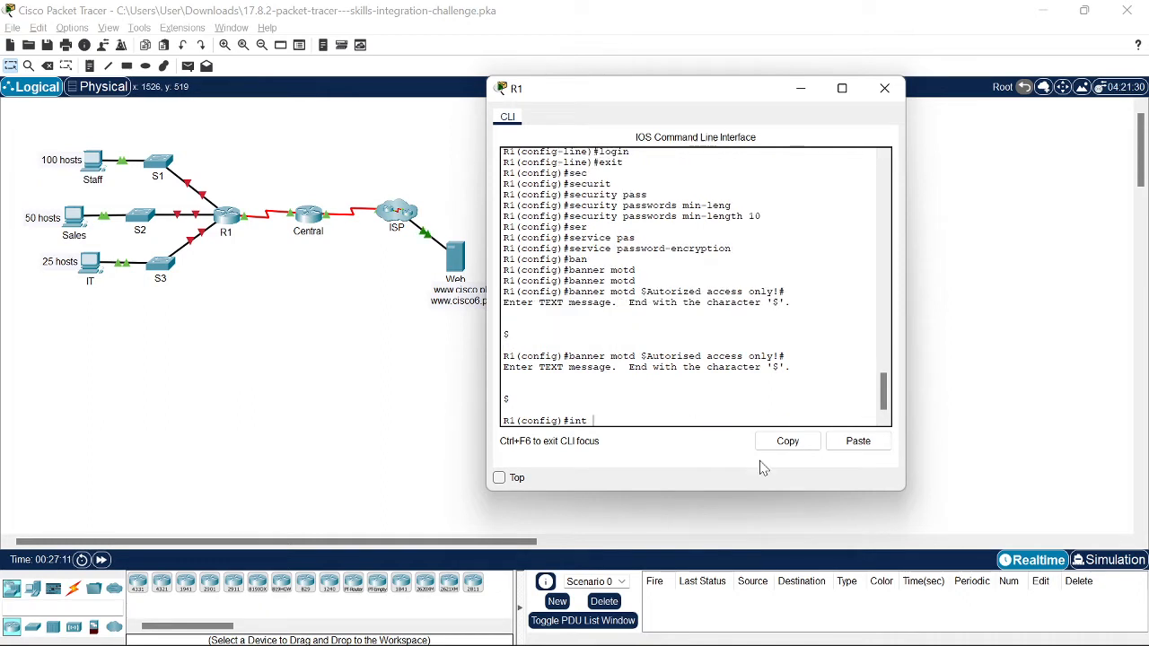
text(go)
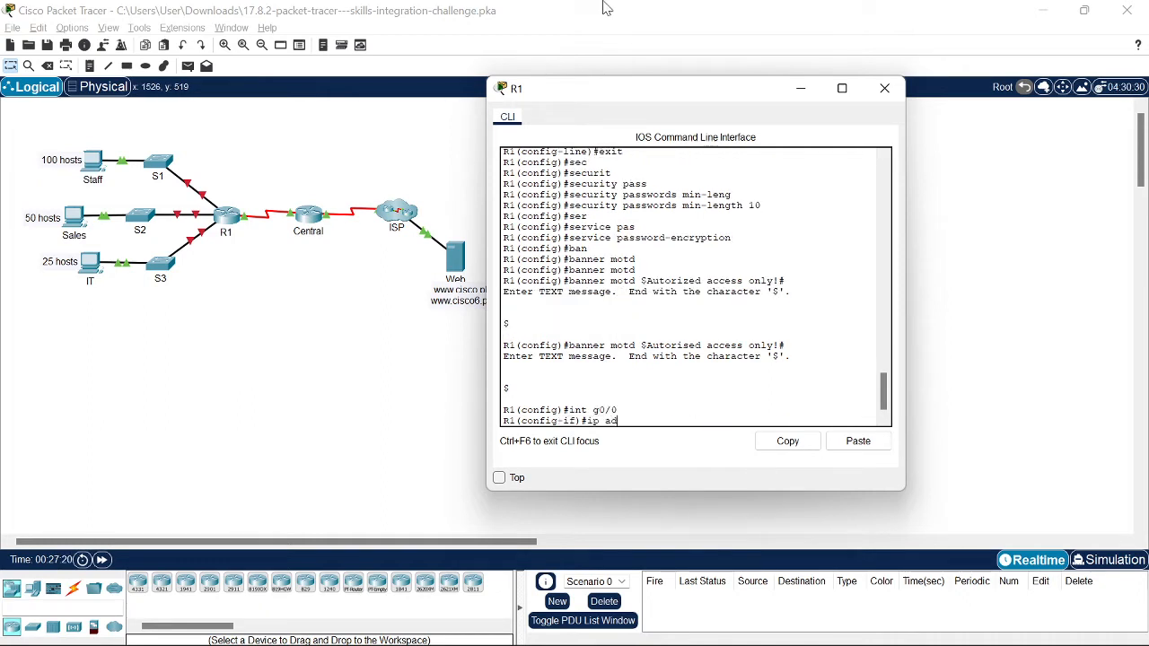
text(d 192.168)
Step: Move the R1 CLI window beside the Notepad subnet notes
click(604, 4)
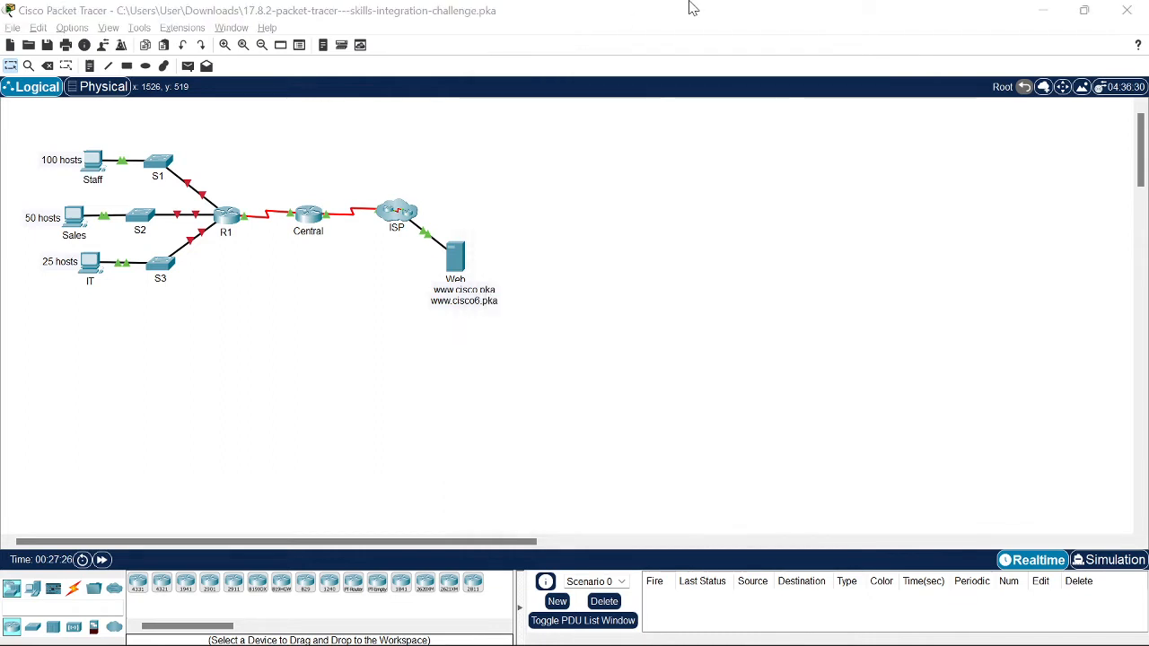
key(super+Tab)
click(936, 241)
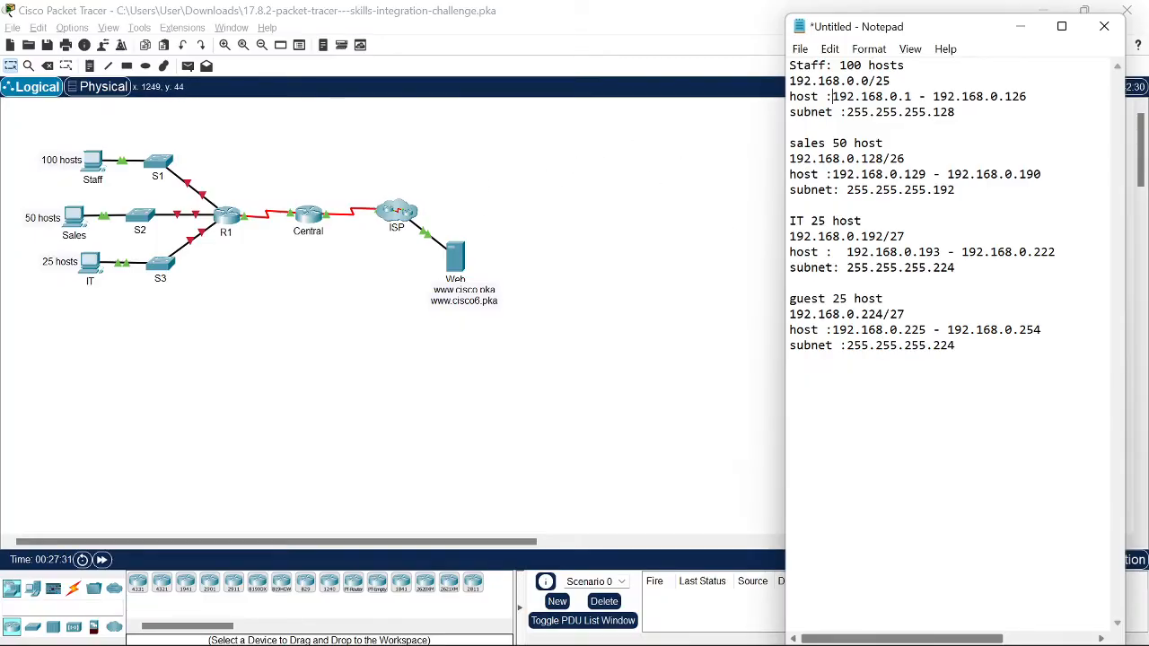
key(alt+Tab)
key(alt+Tab)
key(alt+Tab)
key(alt+Tab)
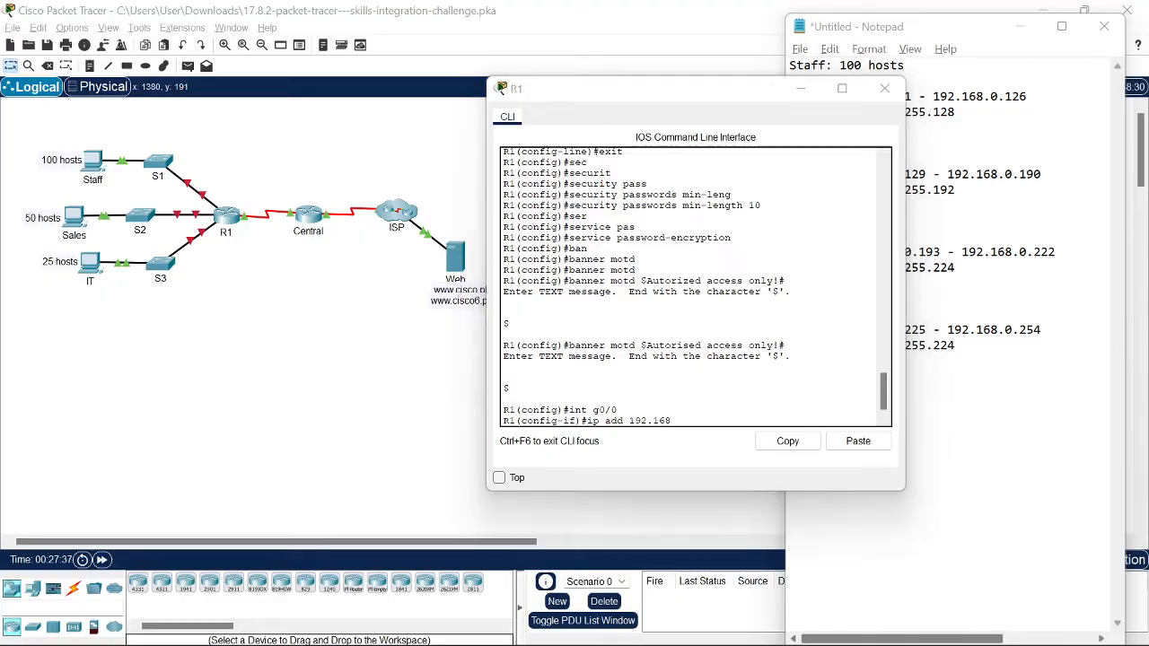
key(alt+Tab)
key(alt+Tab)
key(alt+Tab)
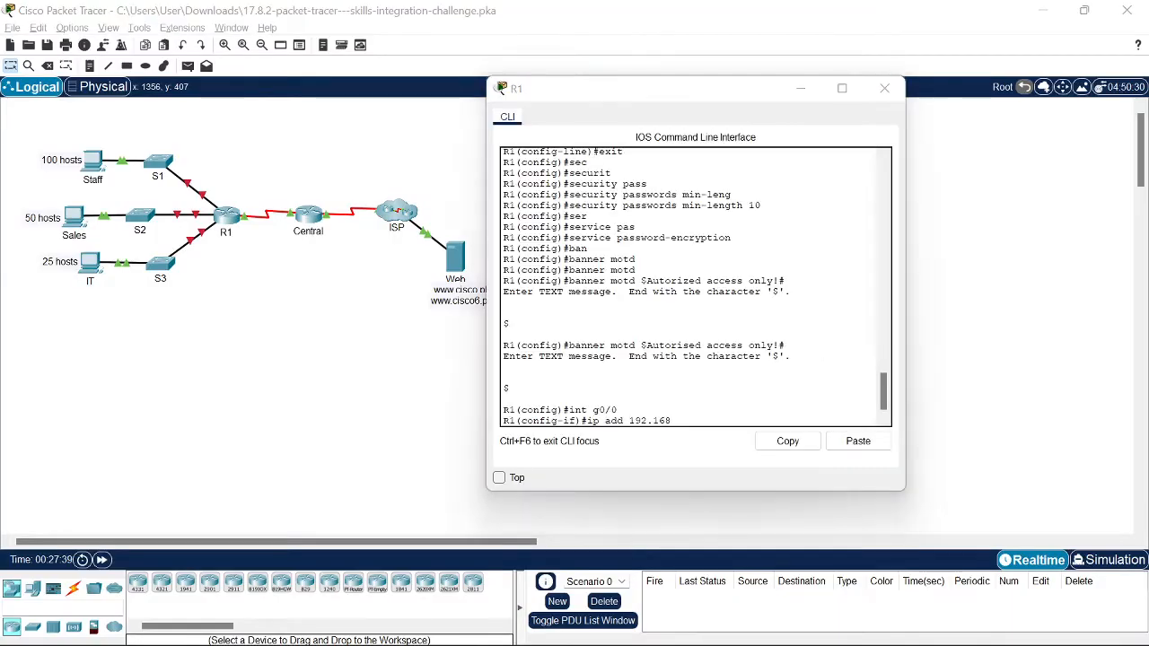
key(alt+Tab)
key(alt+Tab)
key(alt+Tab)
key(alt+Tab)
key(alt+Tab)
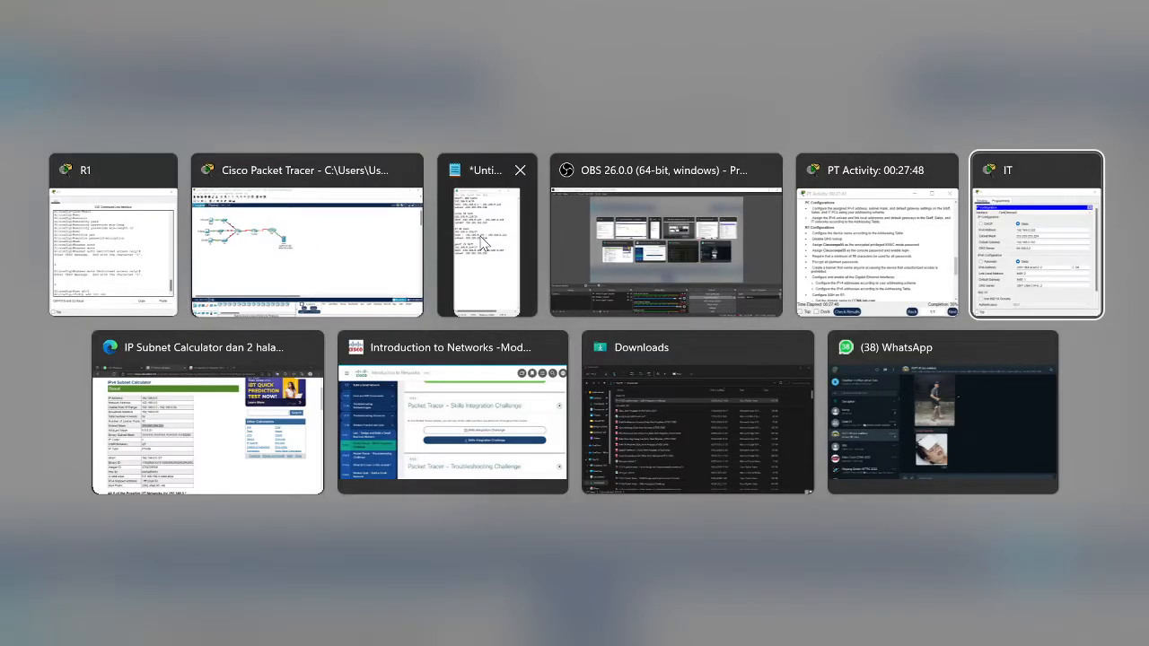
click(487, 238)
drag(682, 102, 323, 103)
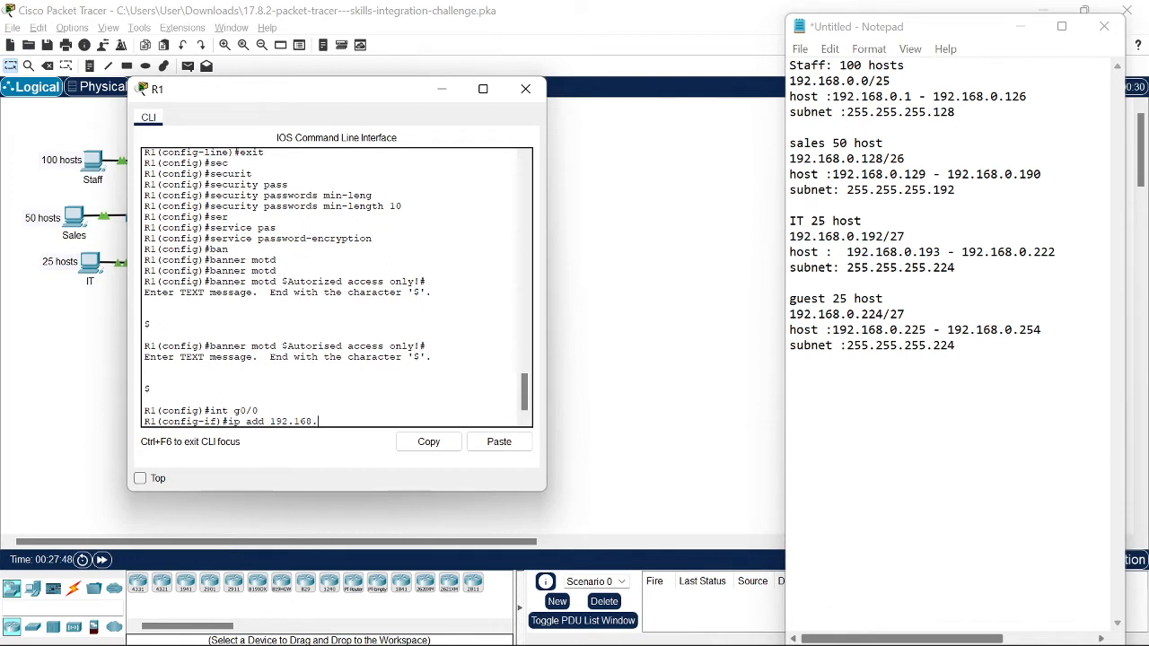
Step: Assign G0/0 192.168.0.1 255.255.255.128 and bring it up with no shutdown
text(0.1 255.255.255.128)
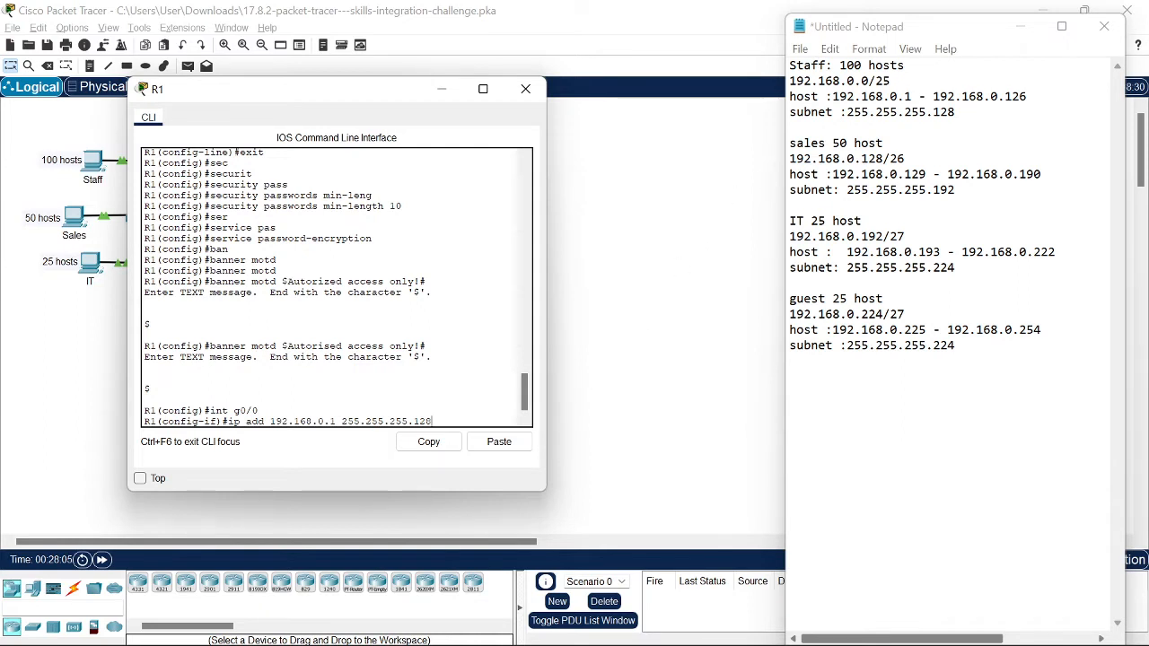
key(Return)
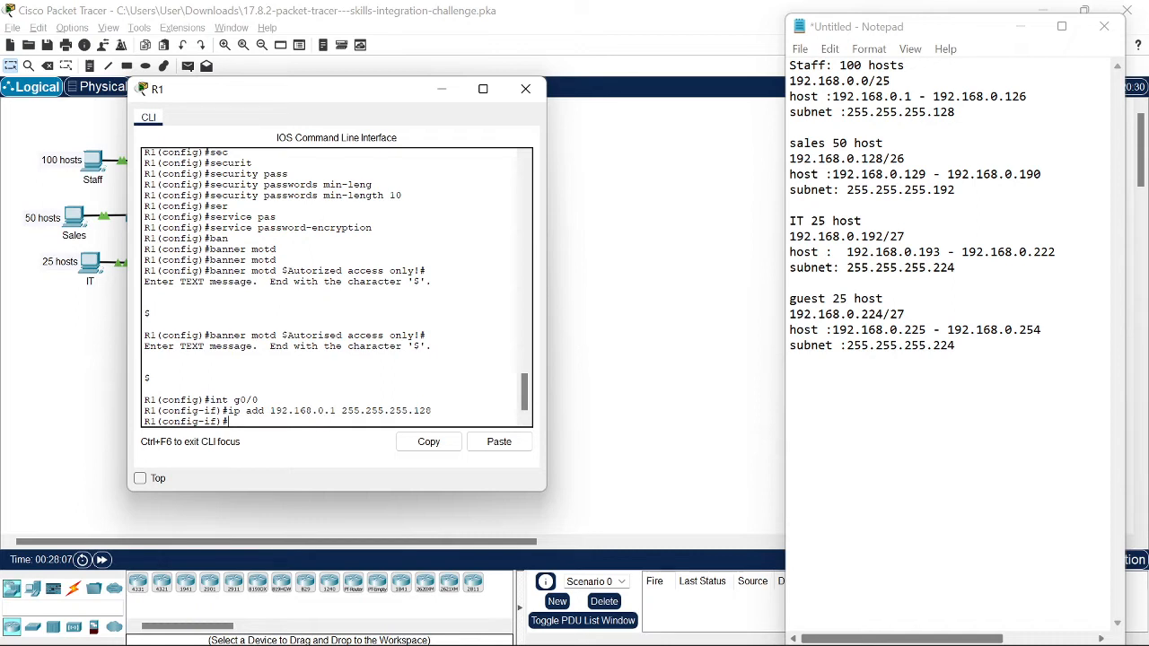
text(no sh)
key(Return)
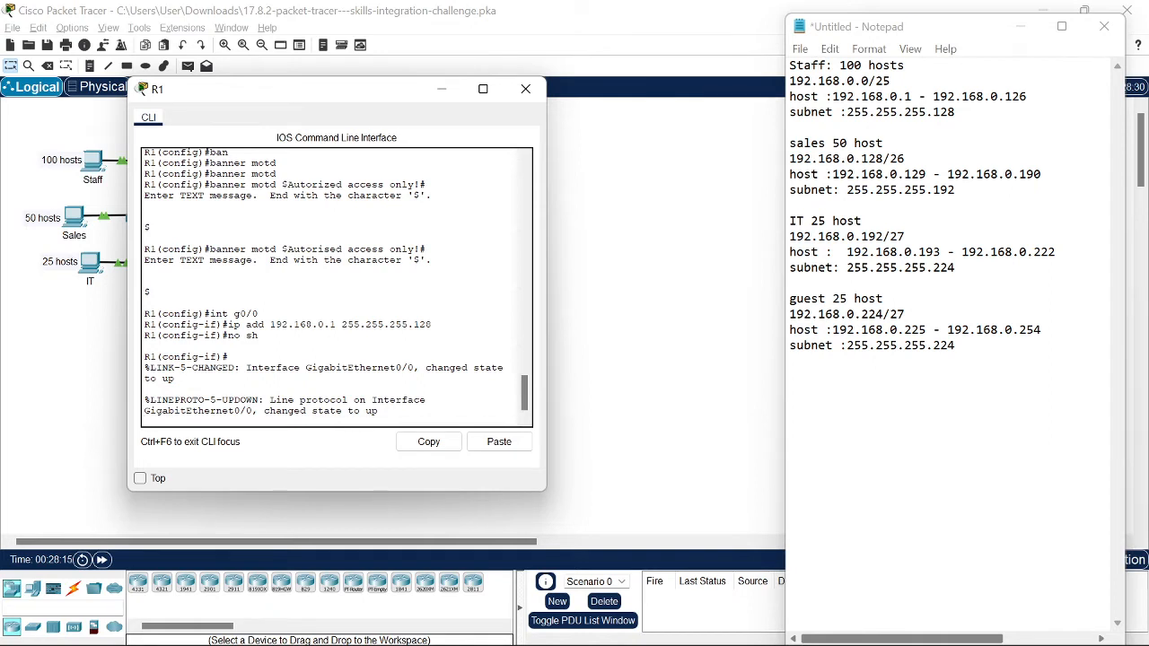
key(Return)
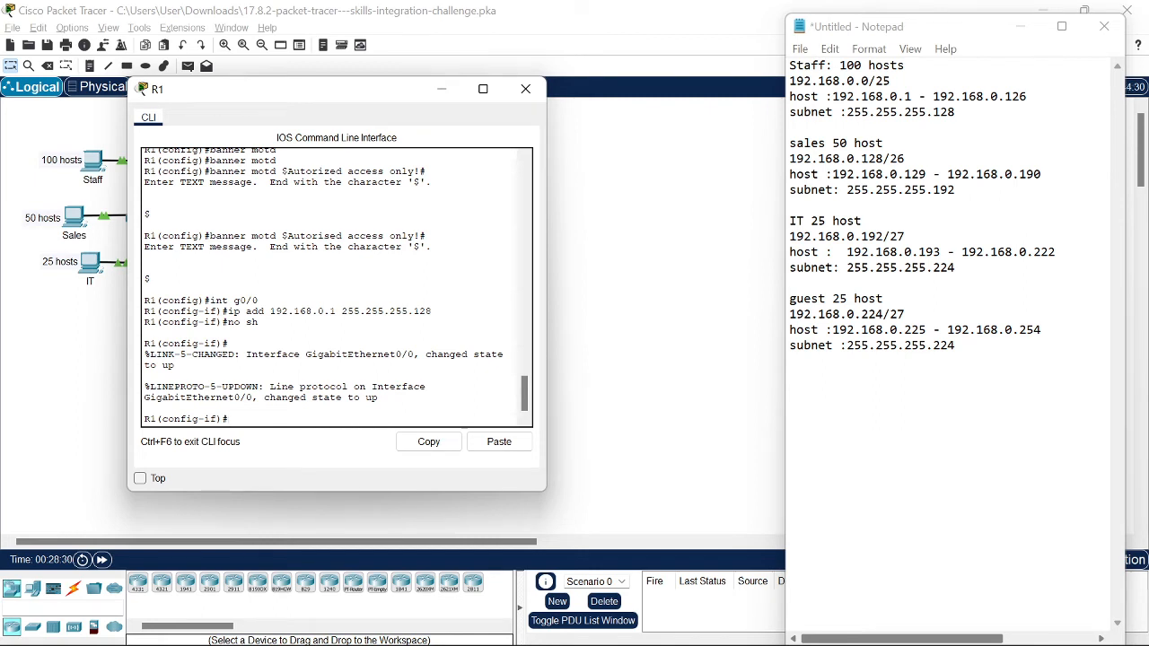
text(ipv)
Step: Apply ipv6 enable on R1's G0/0 interface
key(Tab)
text(en)
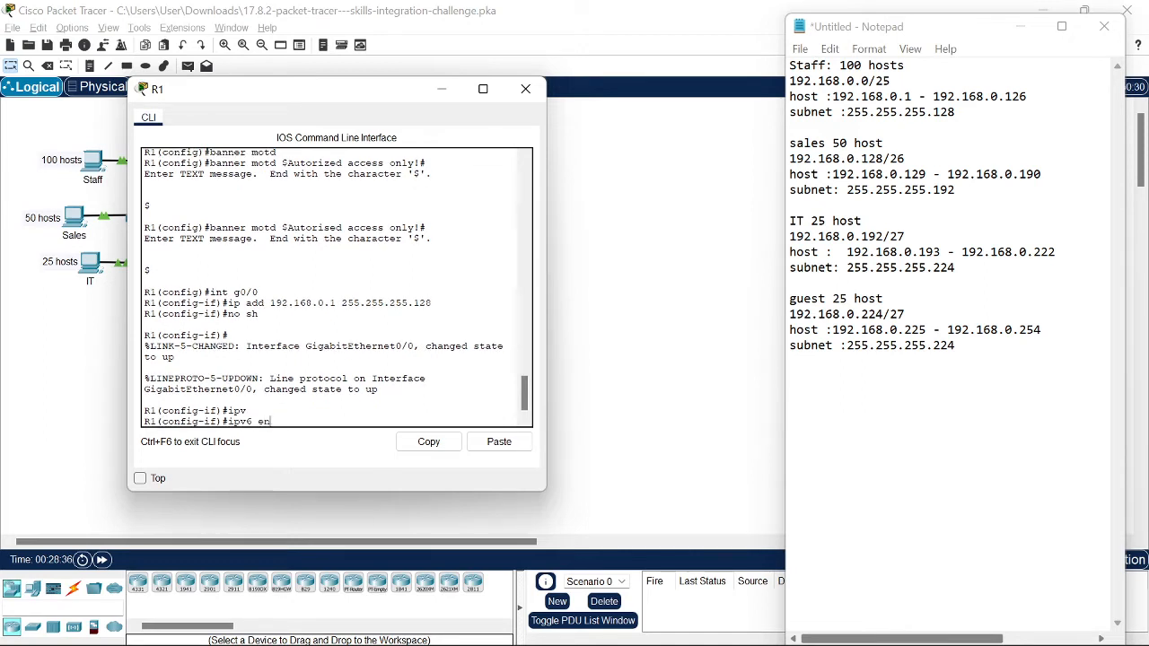
key(Tab)
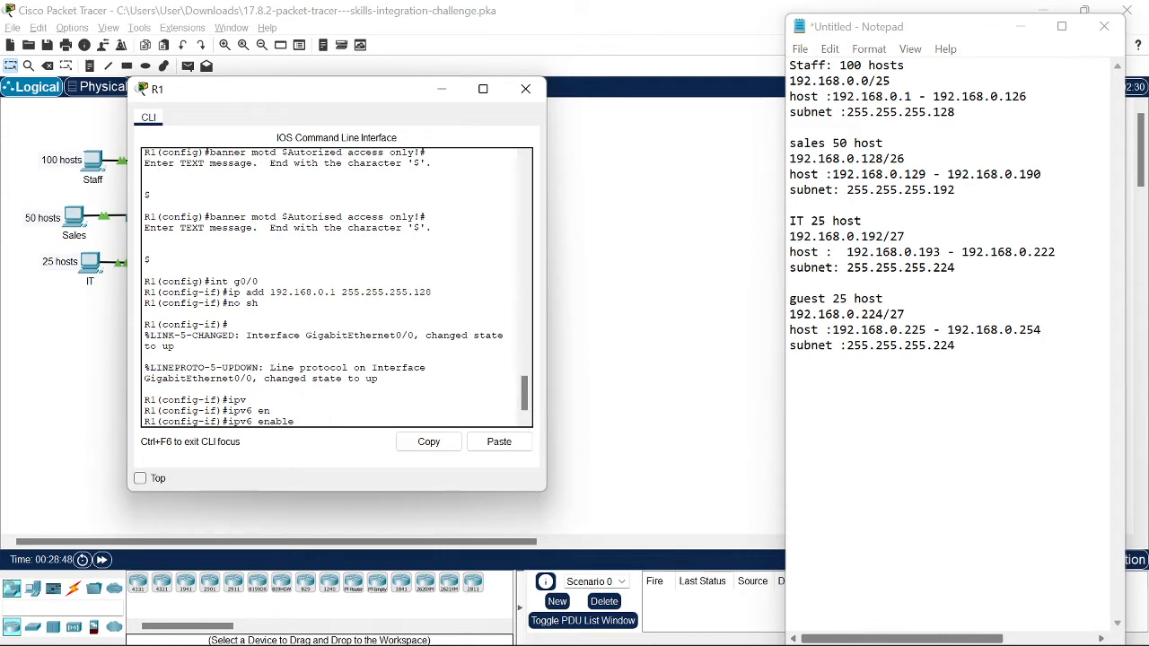
key(Return)
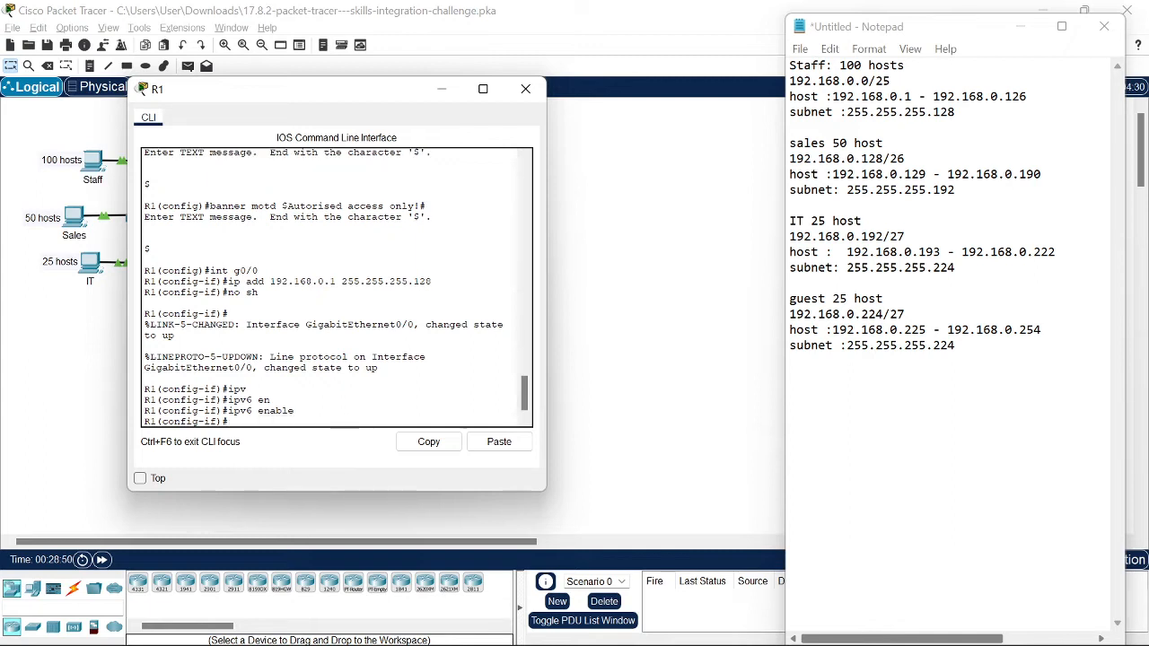
Step: Recall and edit the command into a partial ipv6 address command on G0/0
key(Up)
key(BackSpace)
key(BackSpace)
key(BackSpace)
key(BackSpace)
key(BackSpace)
key(BackSpace)
key(BackSpace)
text(add)
key(Return)
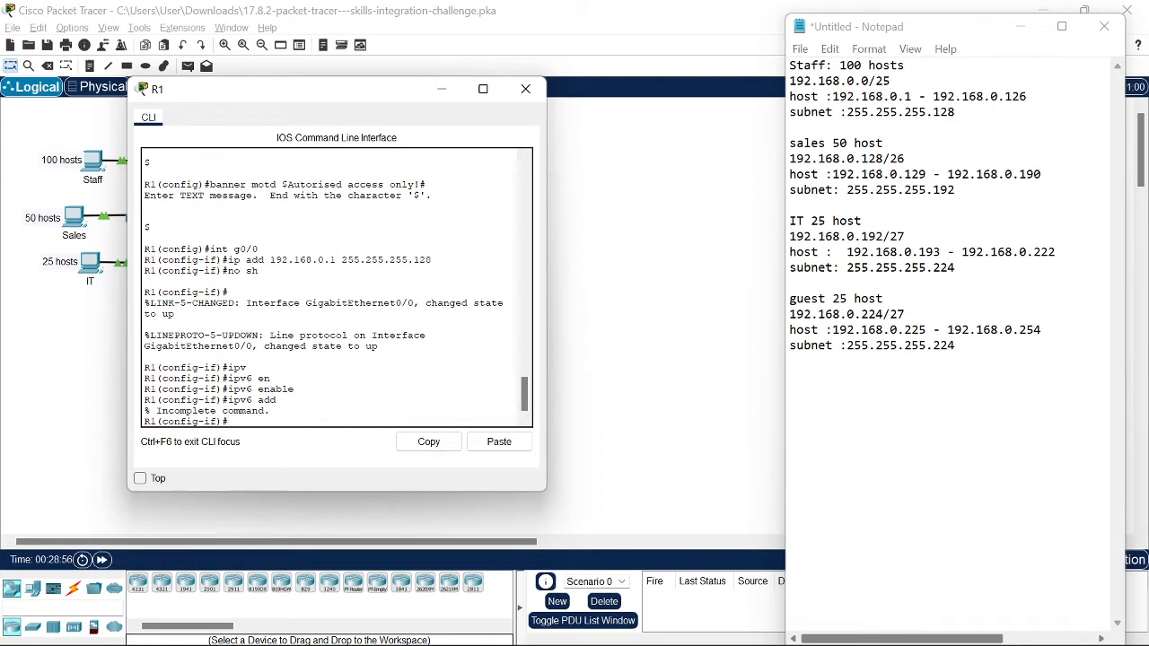
key(Up)
key(Tab)
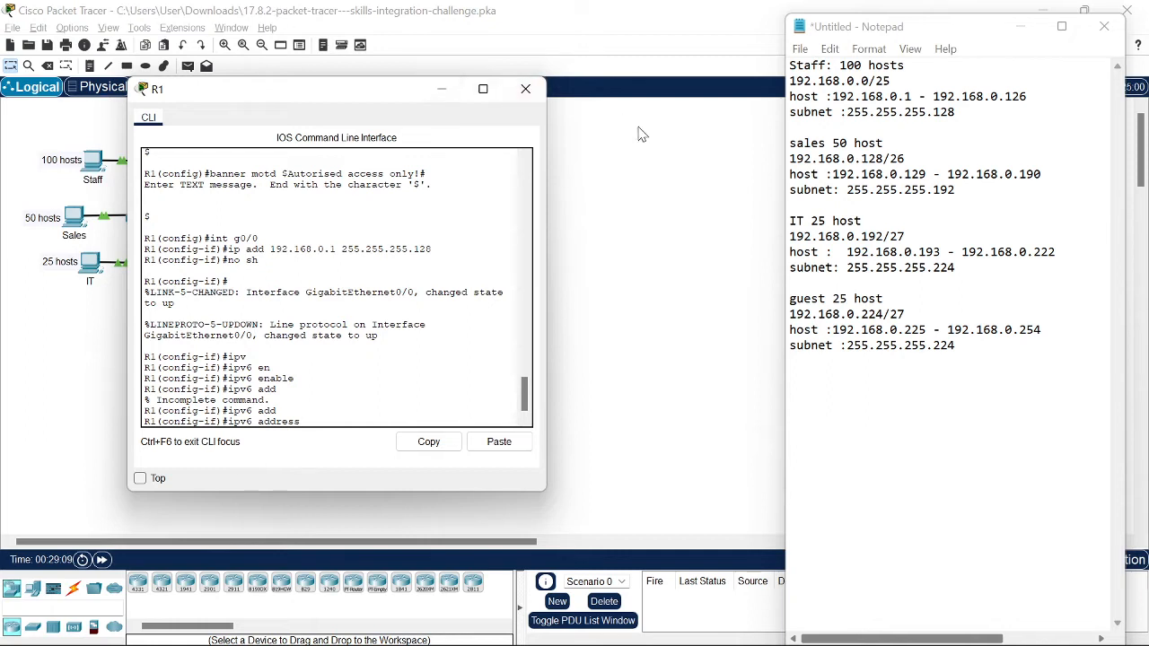
key(alt+Tab)
key(Tab)
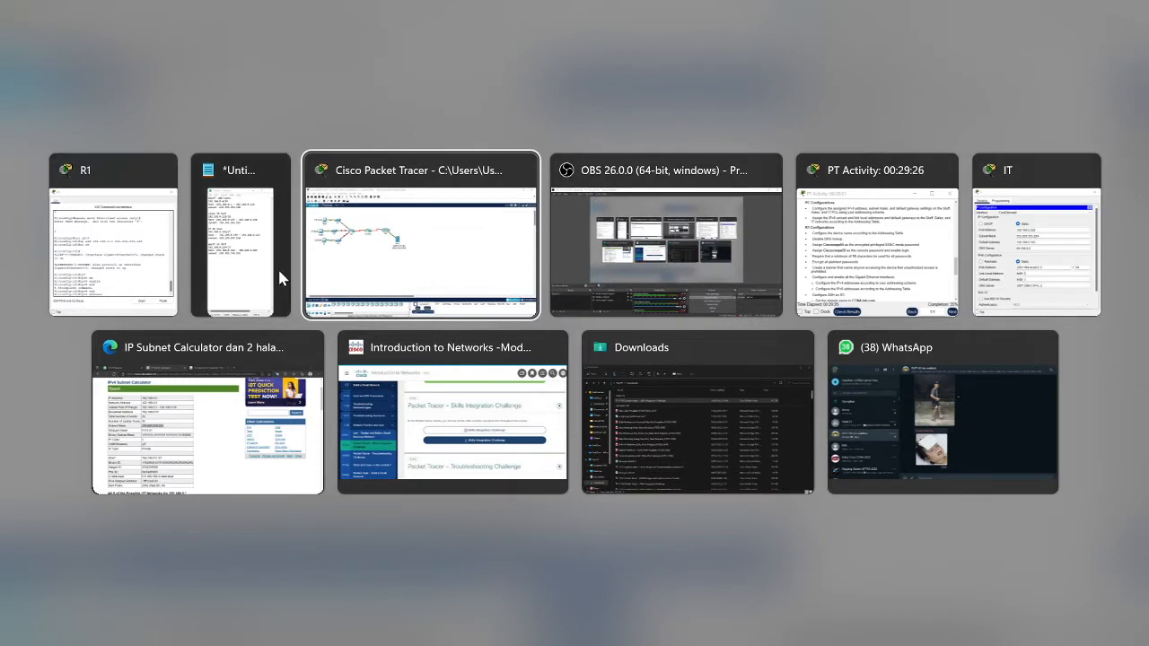
Step: Show the activity's addressing table and select the 2001:db8:acad prefix of R1 G0/0's IPv6 address
click(879, 251)
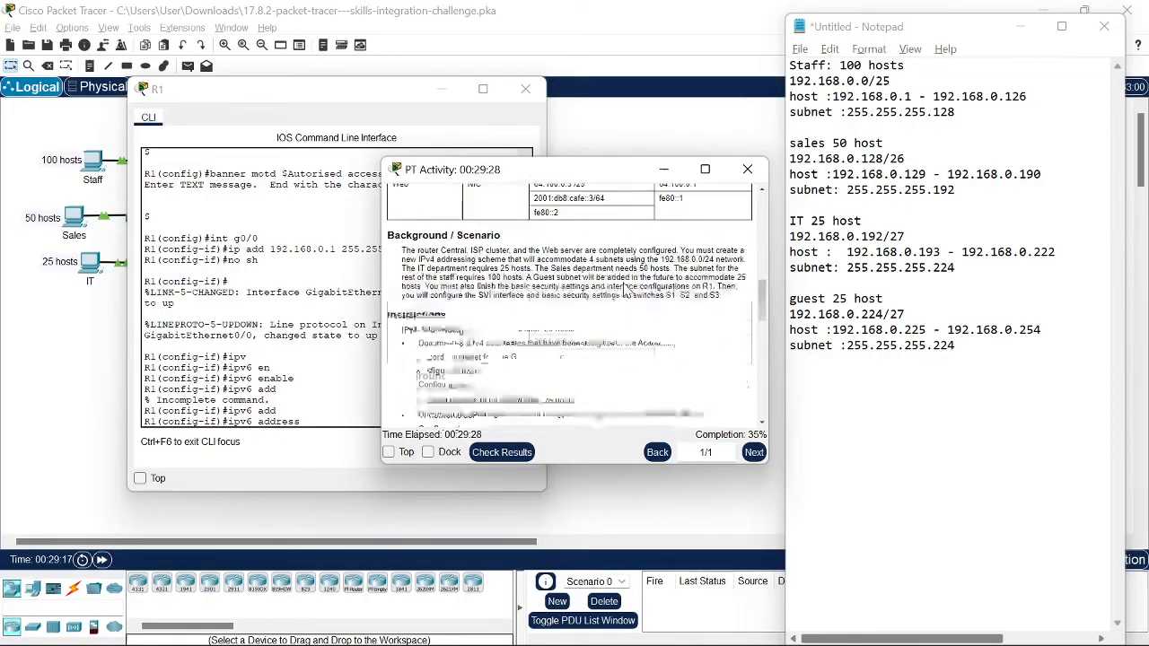
scroll(626, 292, up, 5)
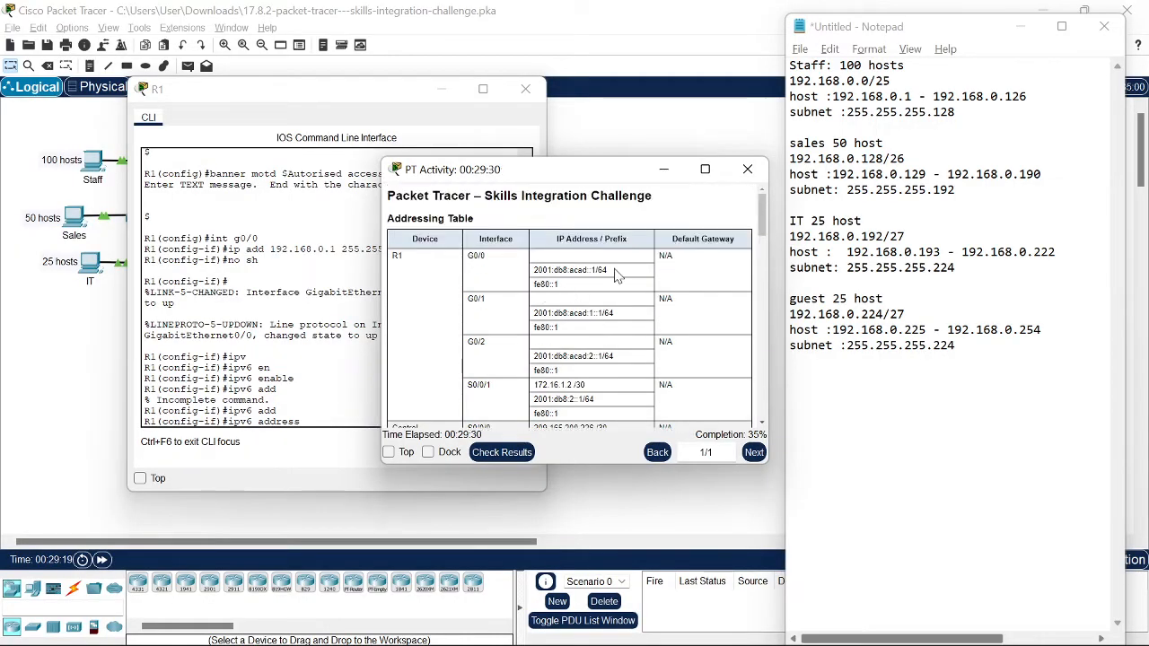
drag(614, 270, 536, 271)
drag(533, 270, 587, 270)
key(super+c)
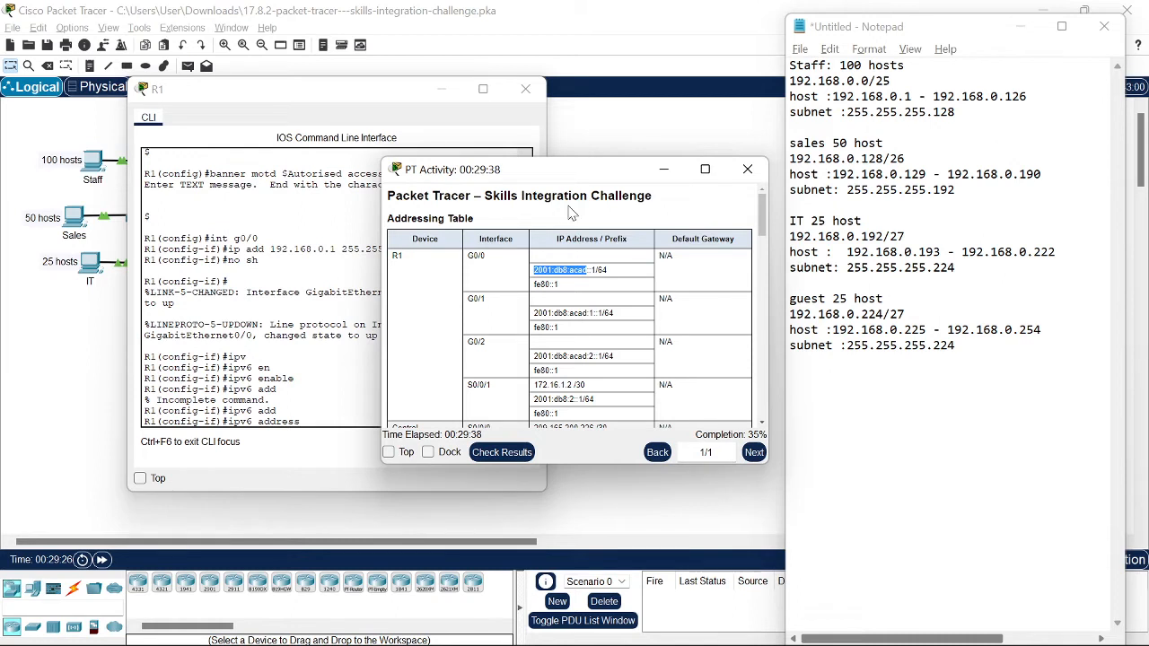
Step: Paste the copied prefix to give R1's G0/0 the IPv6 address 2001:db8:acad::1/64
click(294, 442)
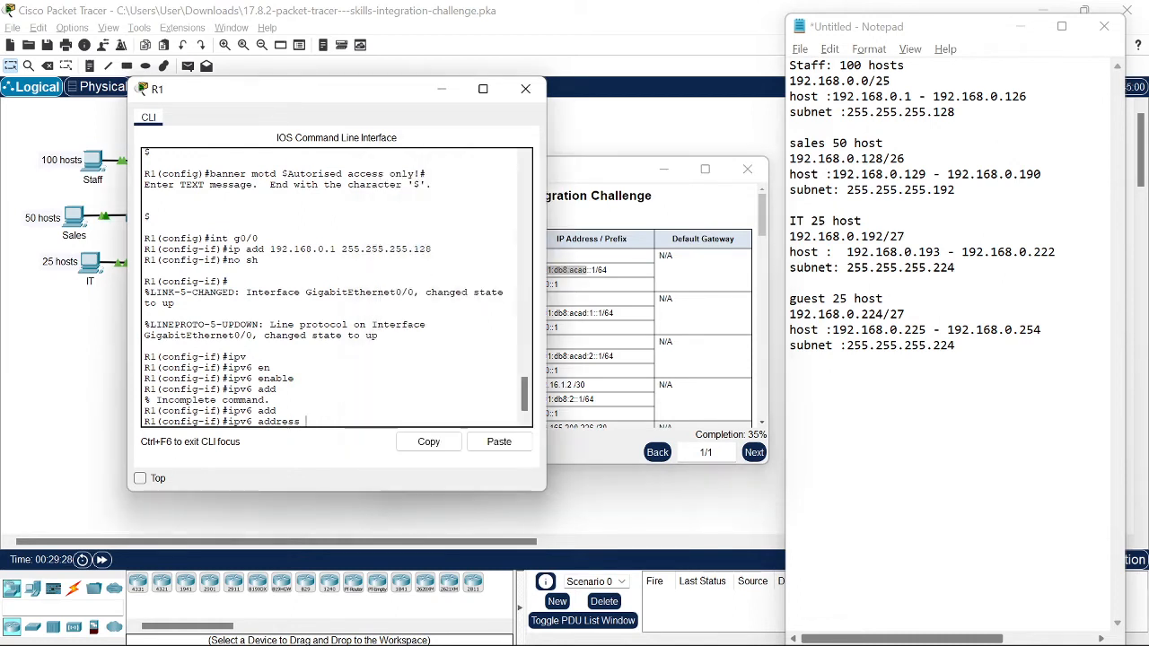
click(499, 444)
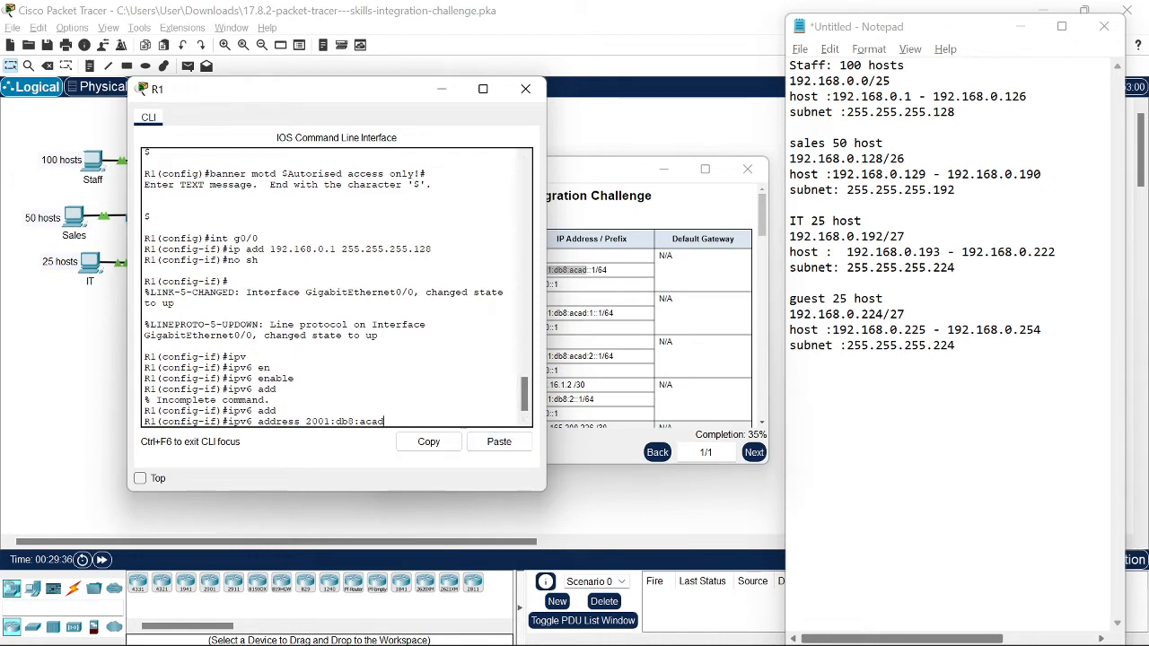
click(616, 278)
drag(610, 270, 535, 272)
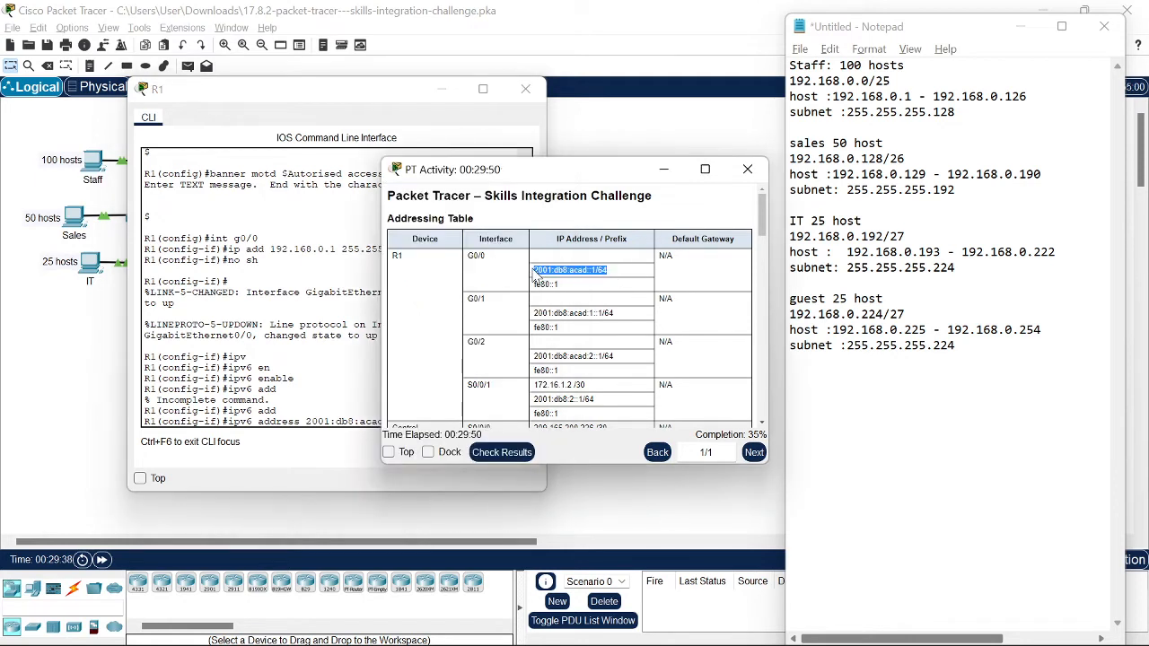
click(348, 421)
mouse_move(384, 421)
mouse_down()
mouse_move(301, 421)
mouse_move(384, 421)
mouse_up()
click(305, 418)
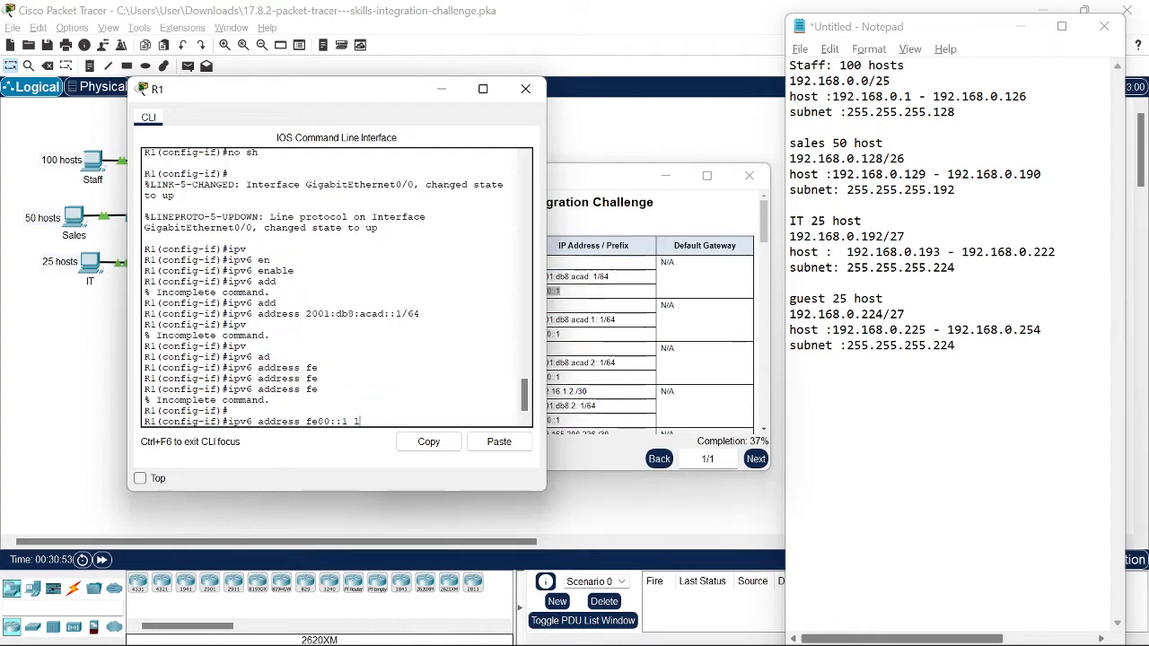
Step: Apply fe80::1 as G0/0's link-local IPv6 address
text(ink)
key(Tab)
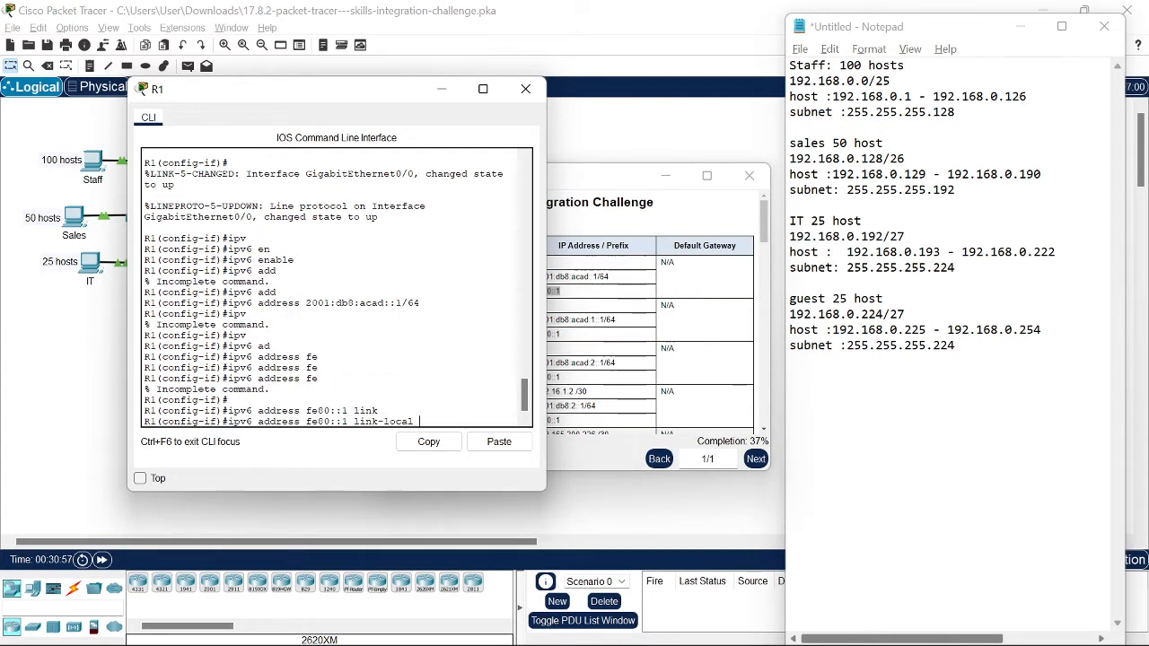
click(605, 219)
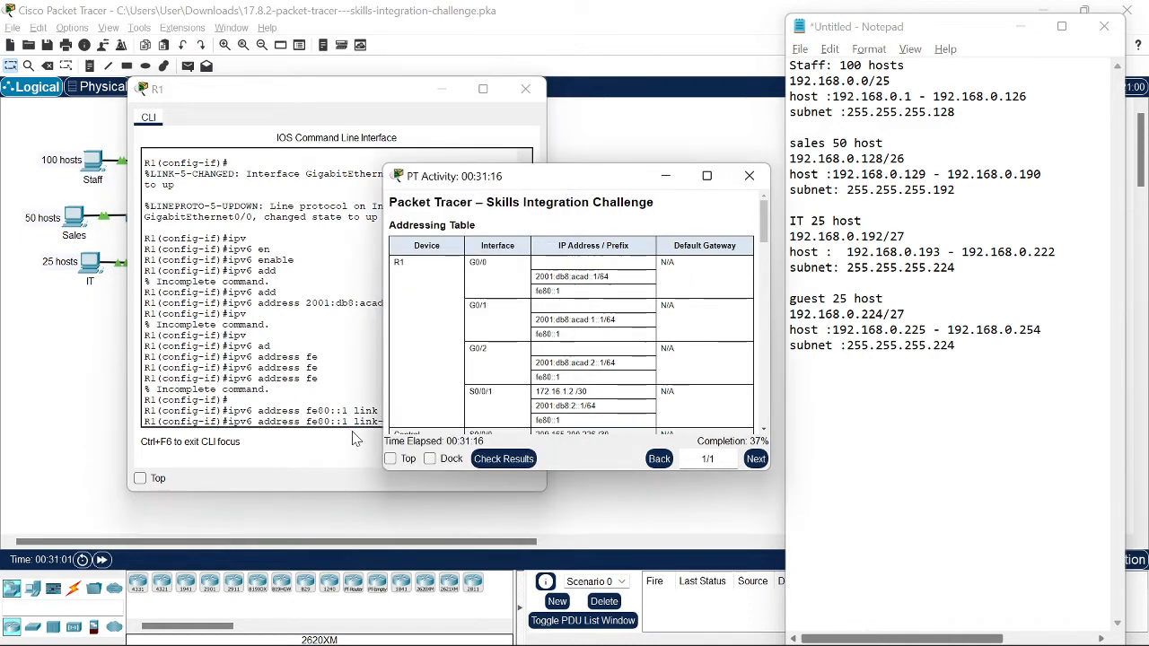
click(352, 420)
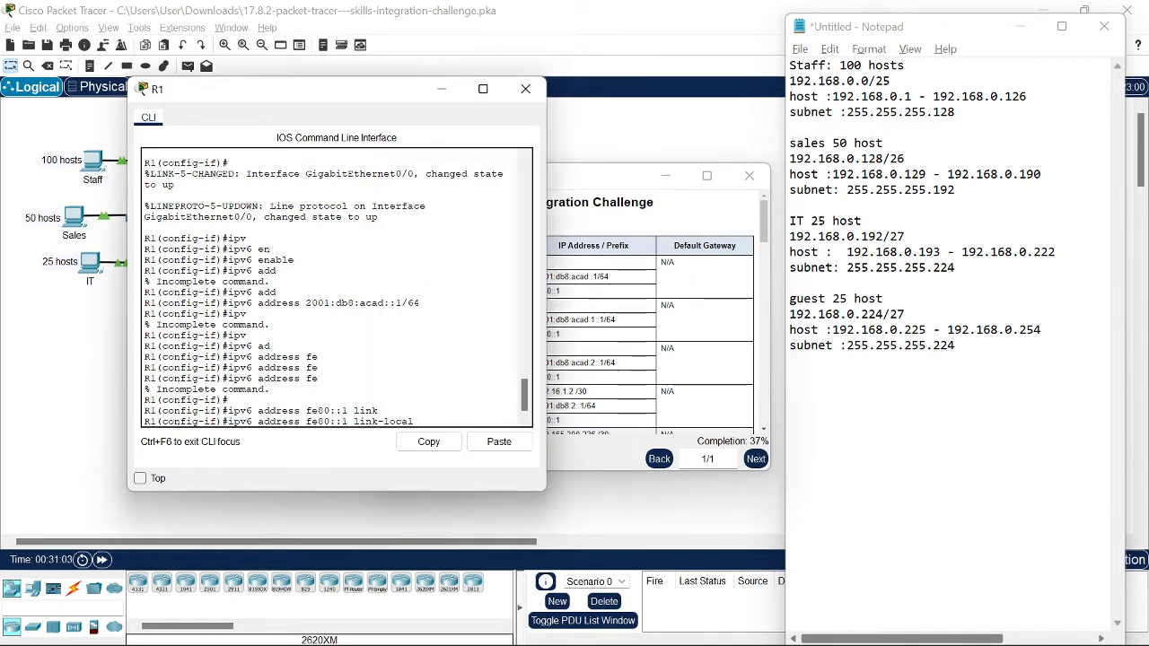
key(Return)
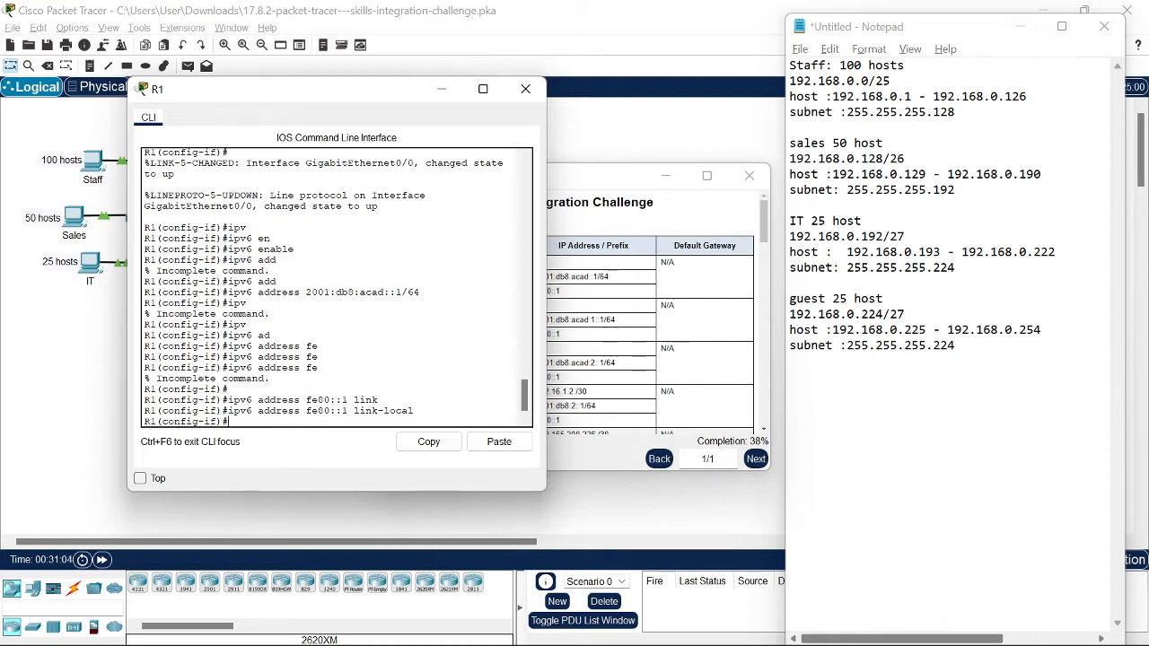
text(in)
text(n)
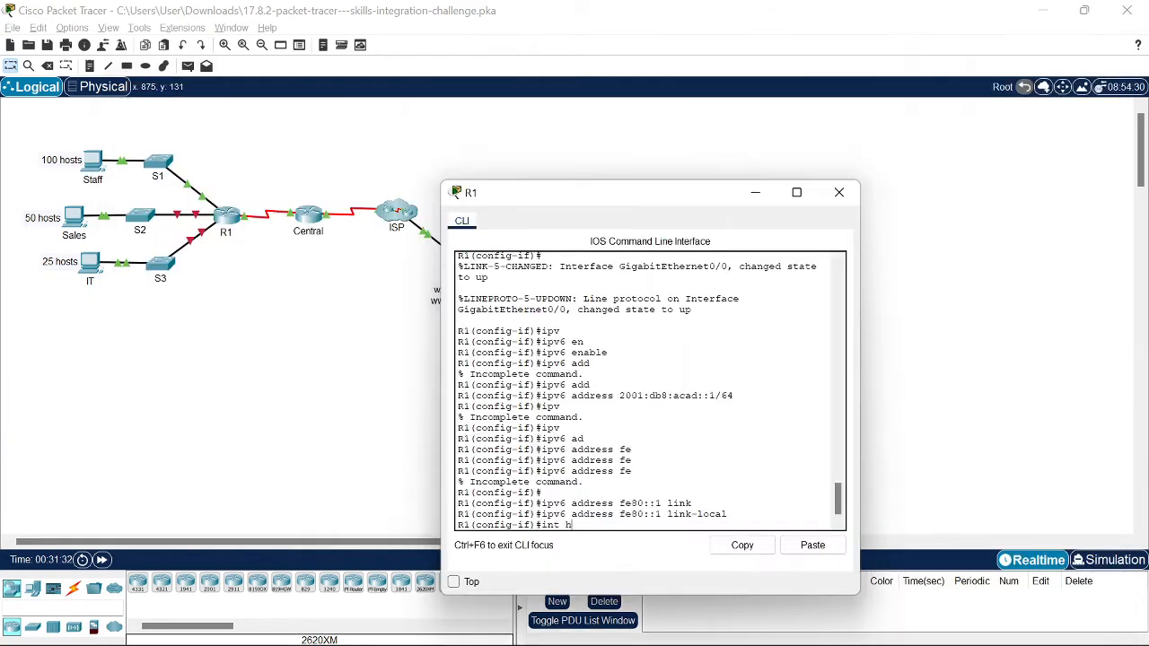
Step: Start G0/1's ip address command with host address 192.168.0.129 copied from the table
key(alt+Tab)
text(ad)
key(Tab)
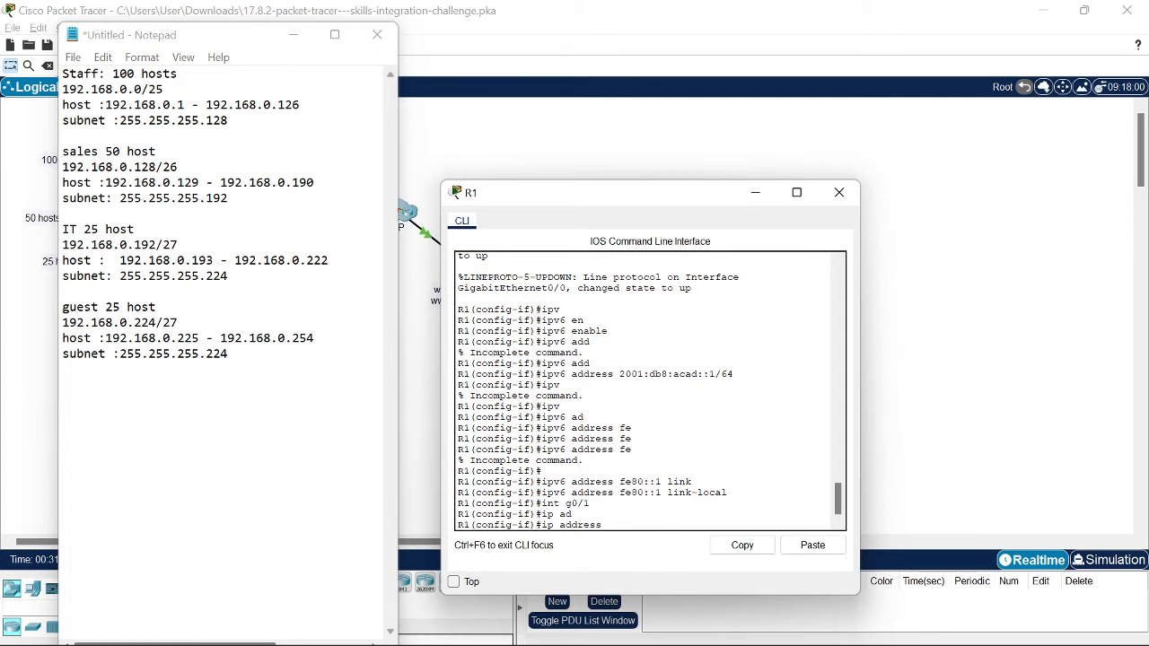
drag(200, 182, 105, 182)
key(super+c)
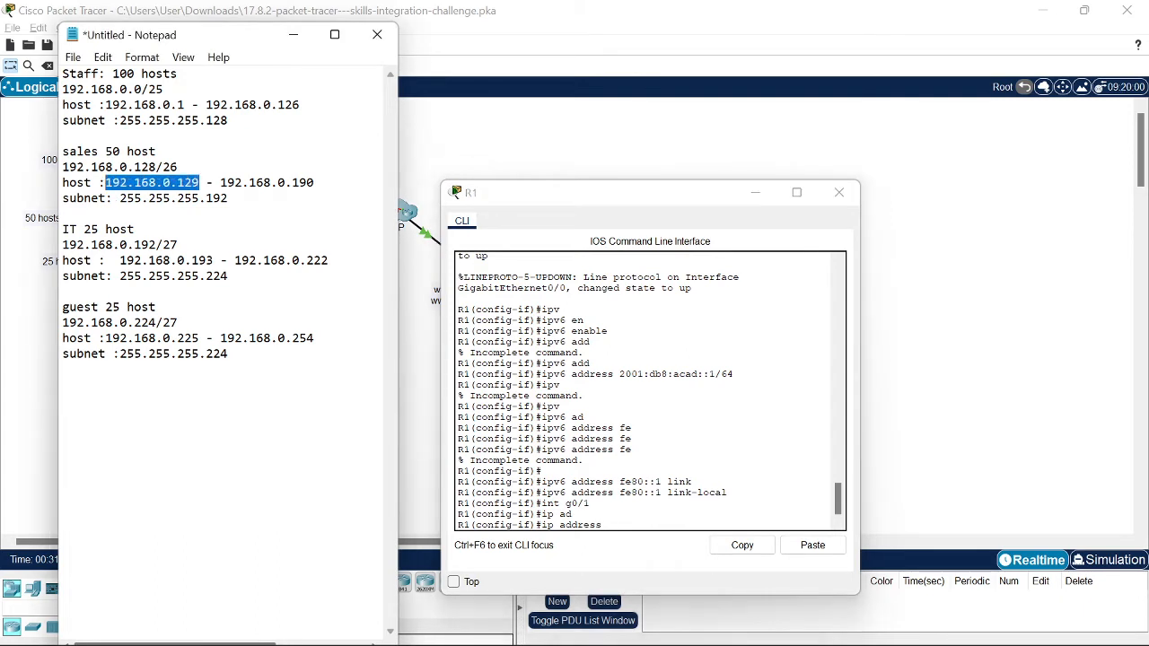
click(608, 525)
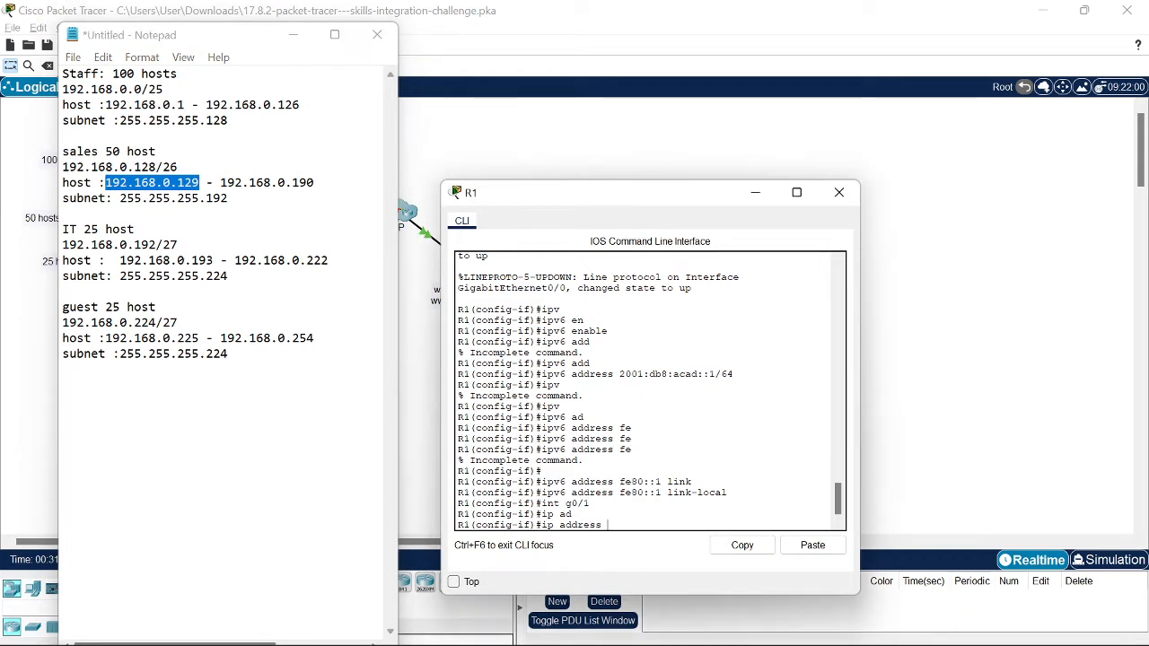
click(792, 554)
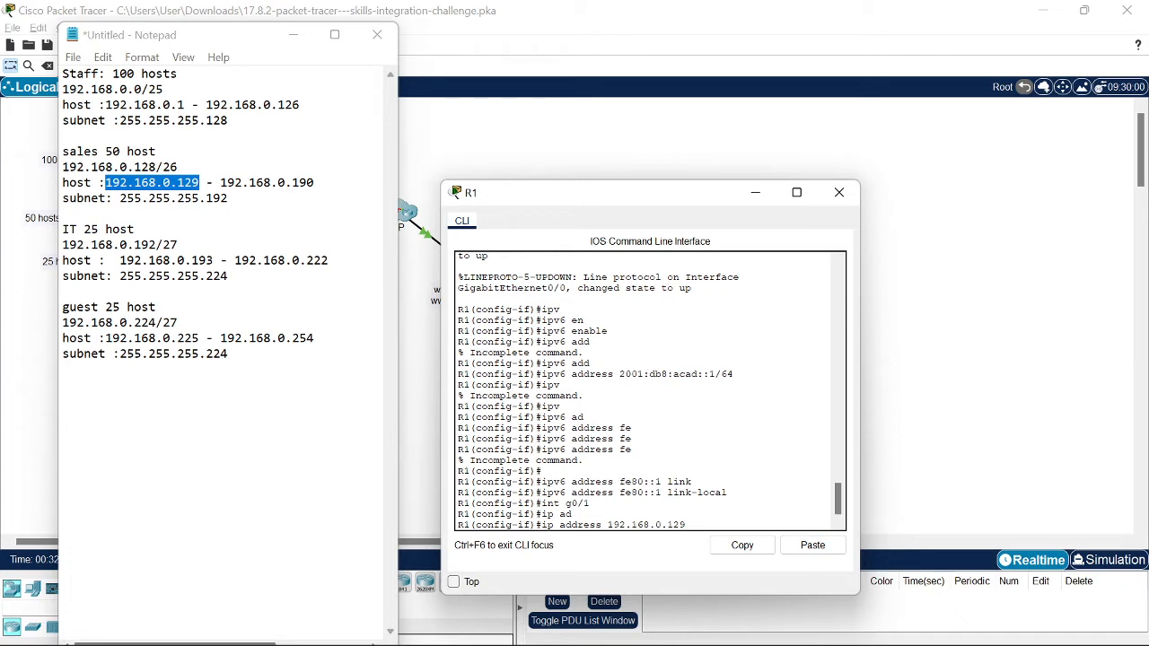
Step: Add mask 255.255.255.192, apply the address, and bring G0/1 up with no shutdown
drag(228, 197, 119, 197)
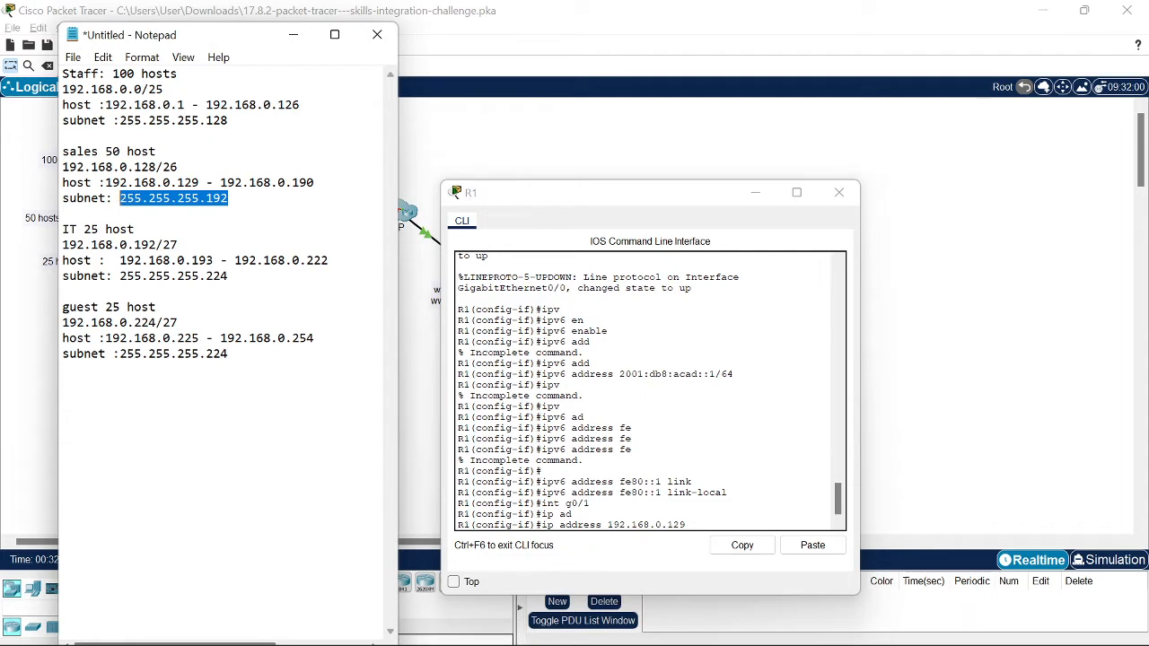
click(812, 544)
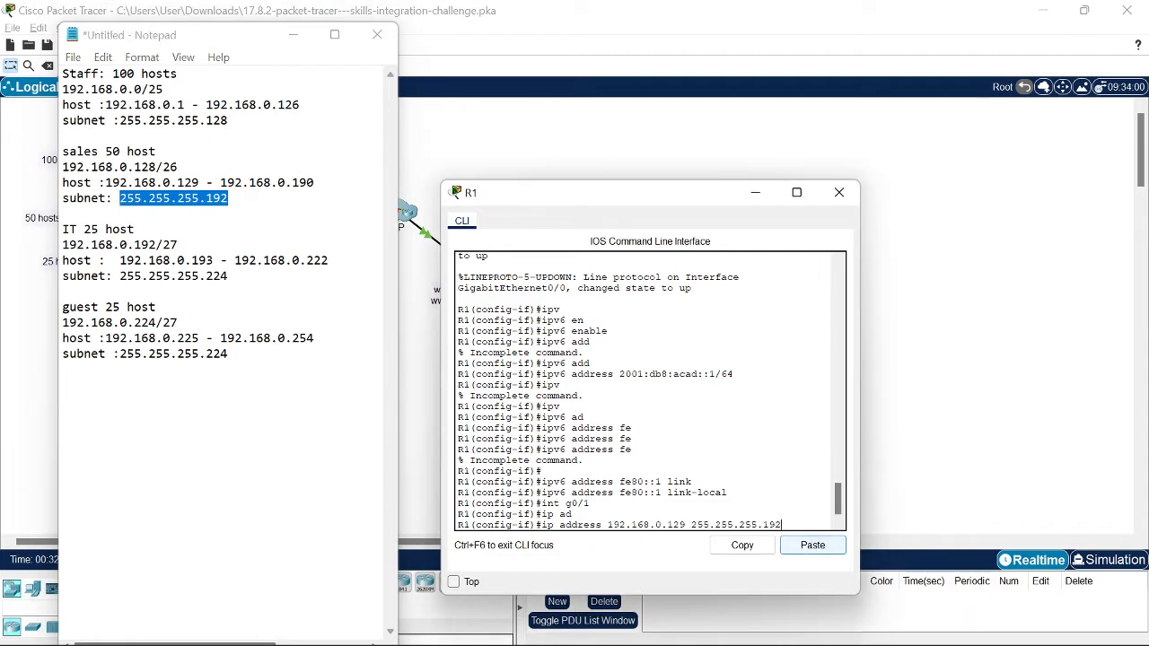
scroll(650, 390, up, 1)
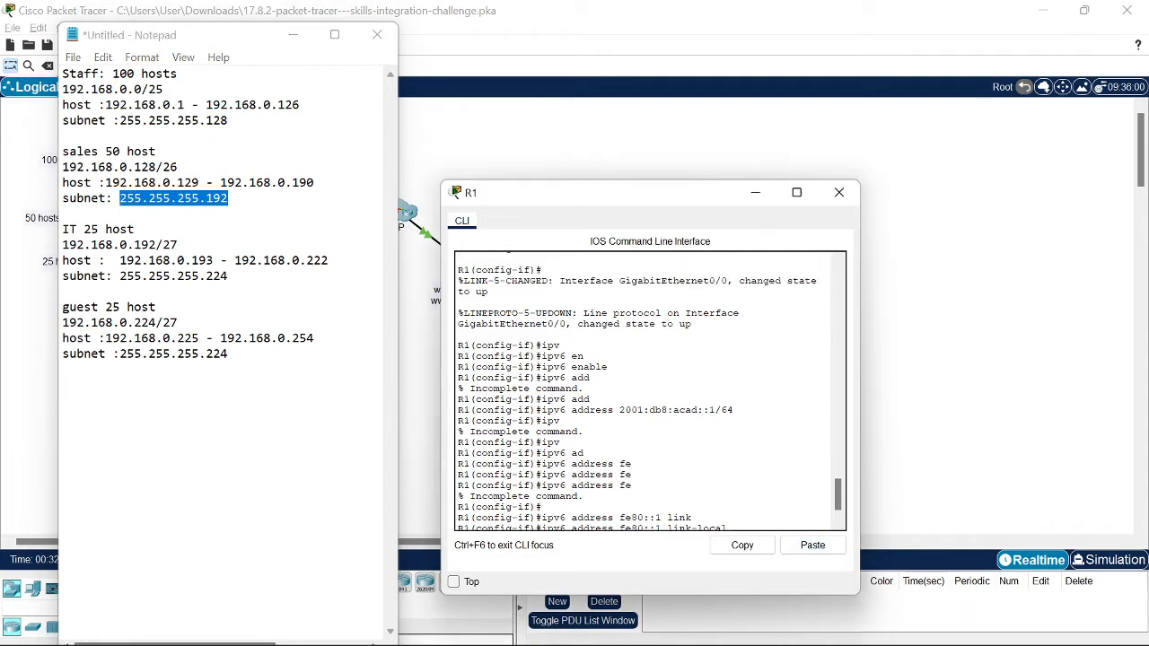
key(Return)
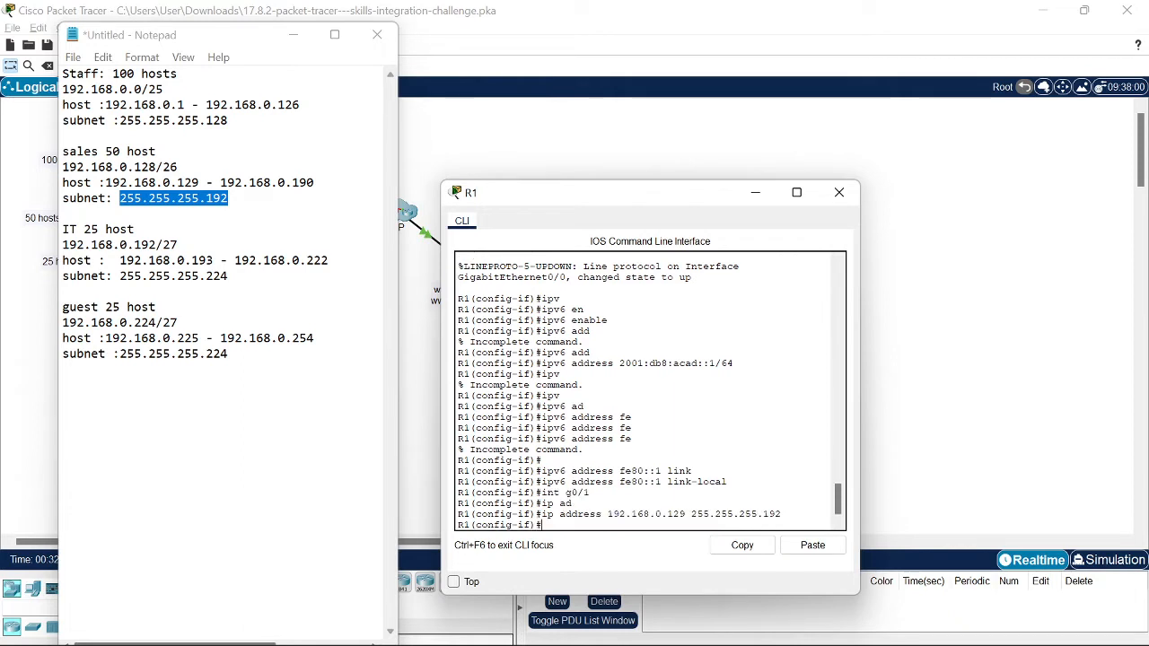
text(no sh)
key(Return)
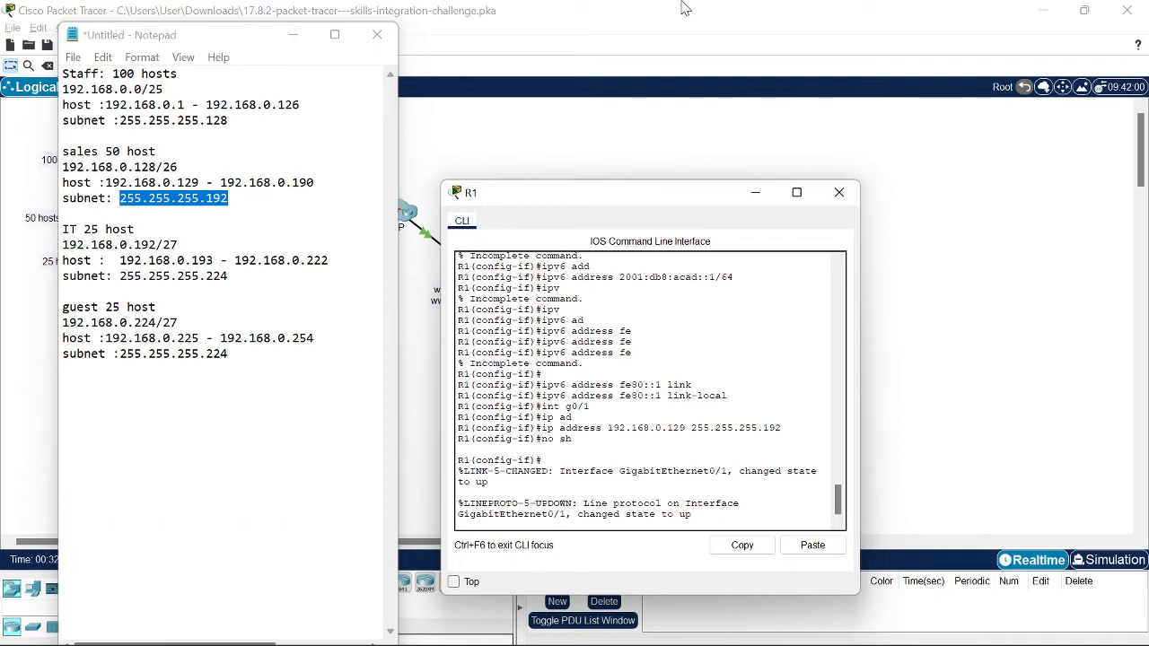
key(Return)
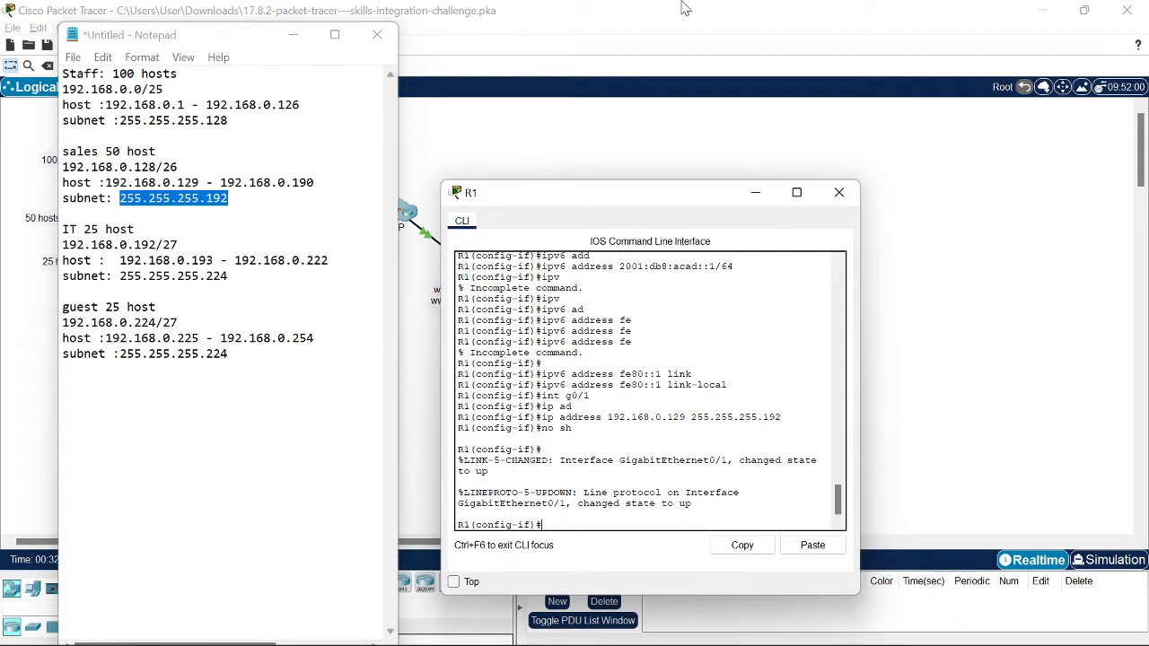
Step: Enable IPv6 on R1's G0/1 with ipv6 enable
text(ipv)
key(Tab)
text(en)
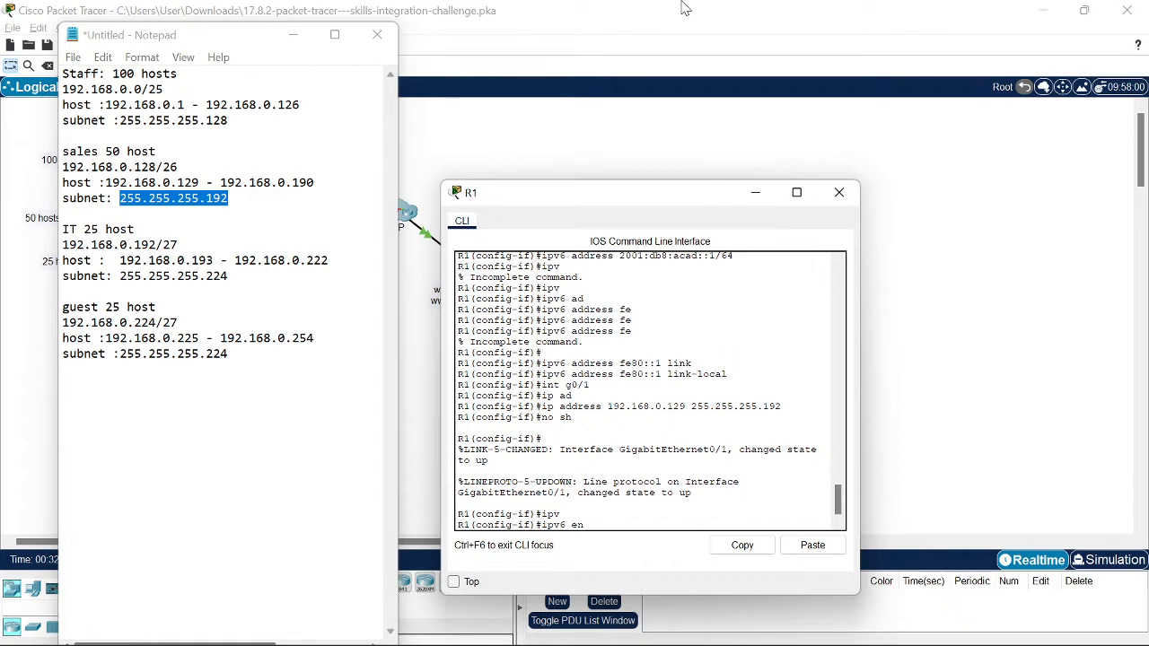
key(Tab)
key(Return)
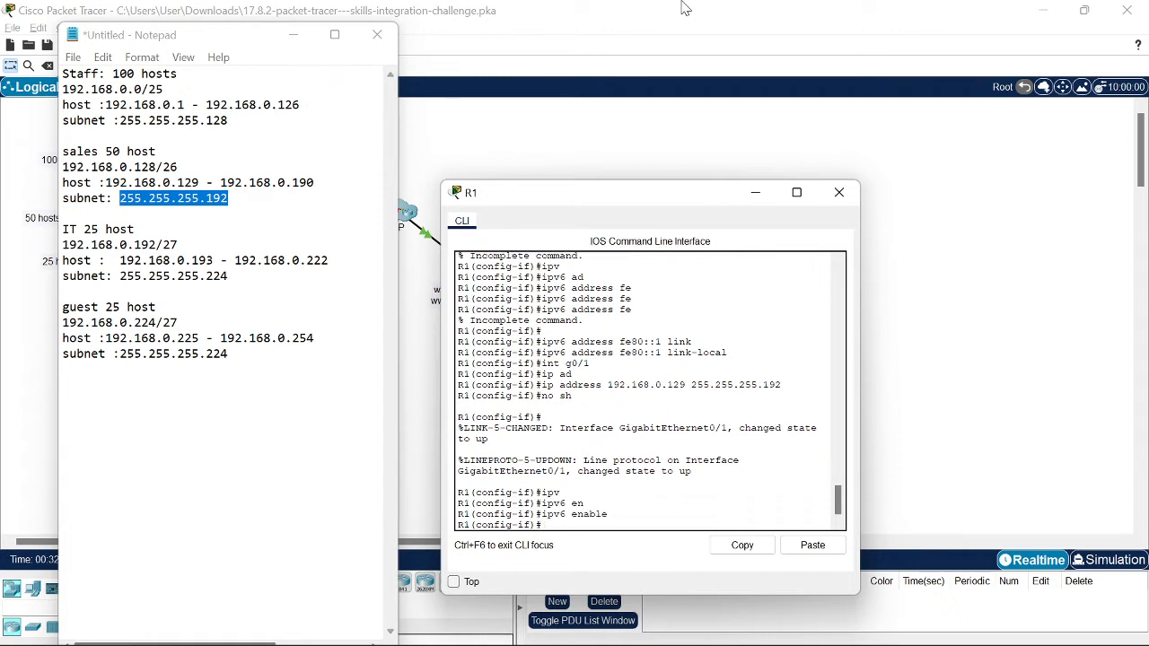
Step: Set 2001:db8:acad:1::1/64 on G0/1, re-enter int g0/1, and begin an fe80:: link-local command
text(ip)
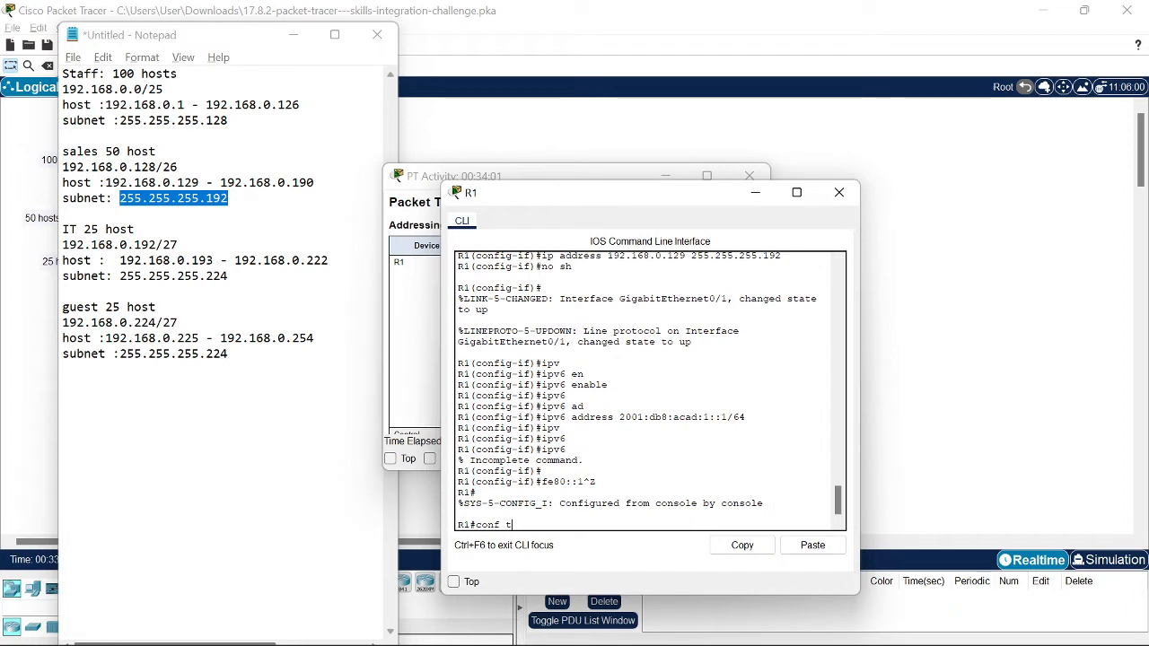
key(Return)
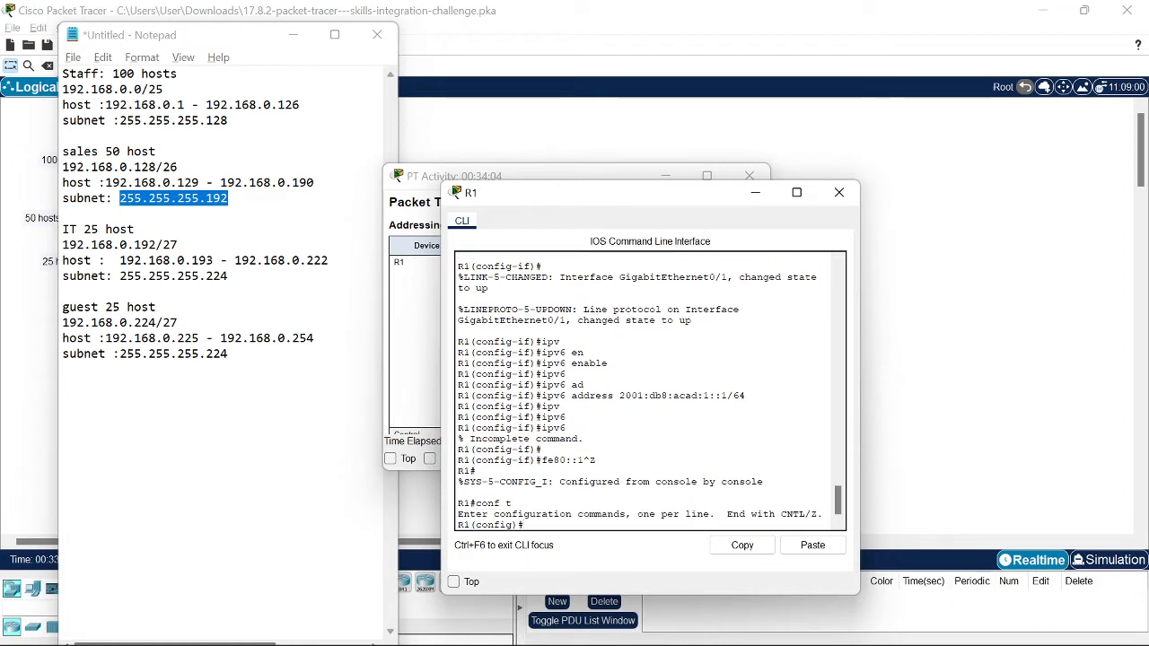
text(i)
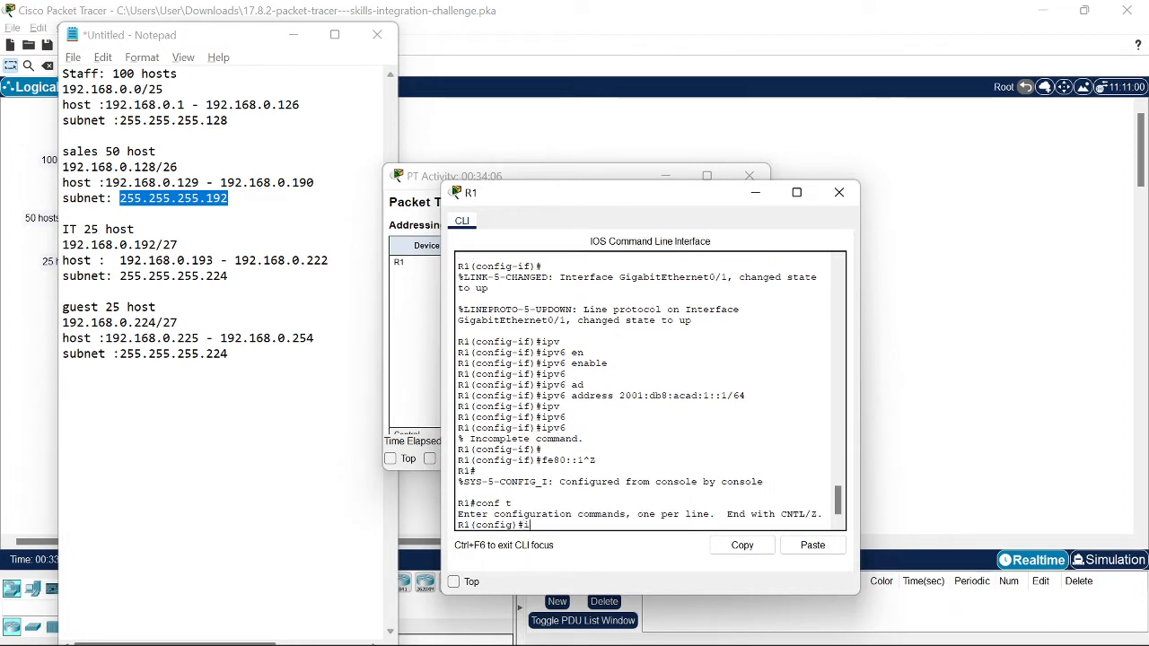
text(nt g0/1)
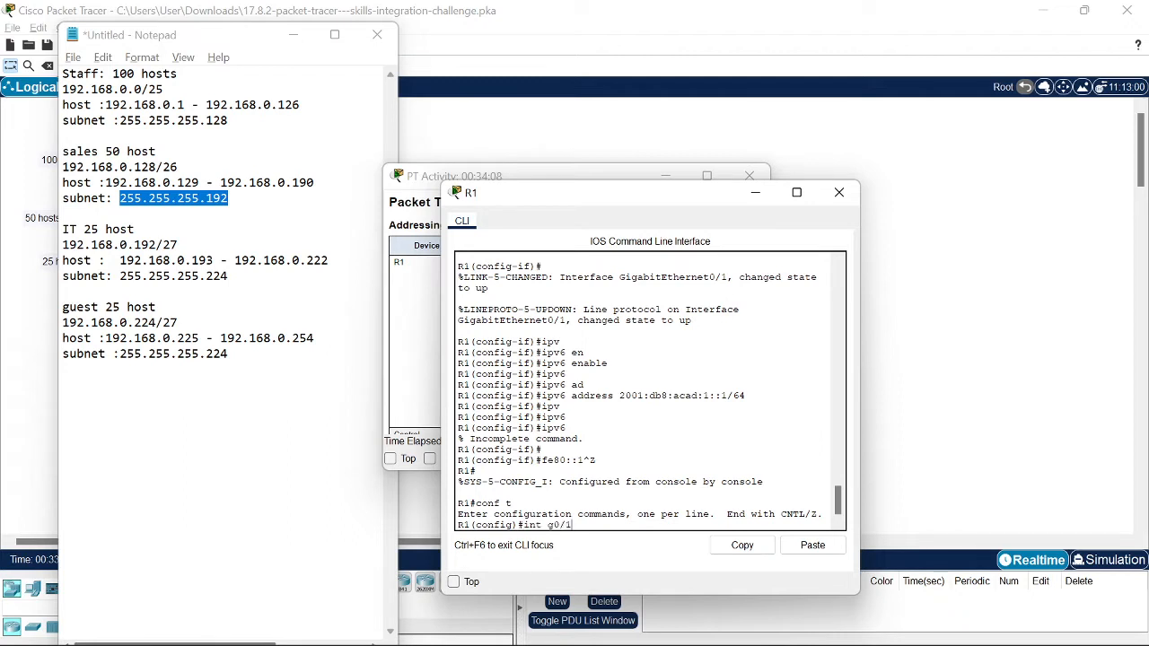
key(Return)
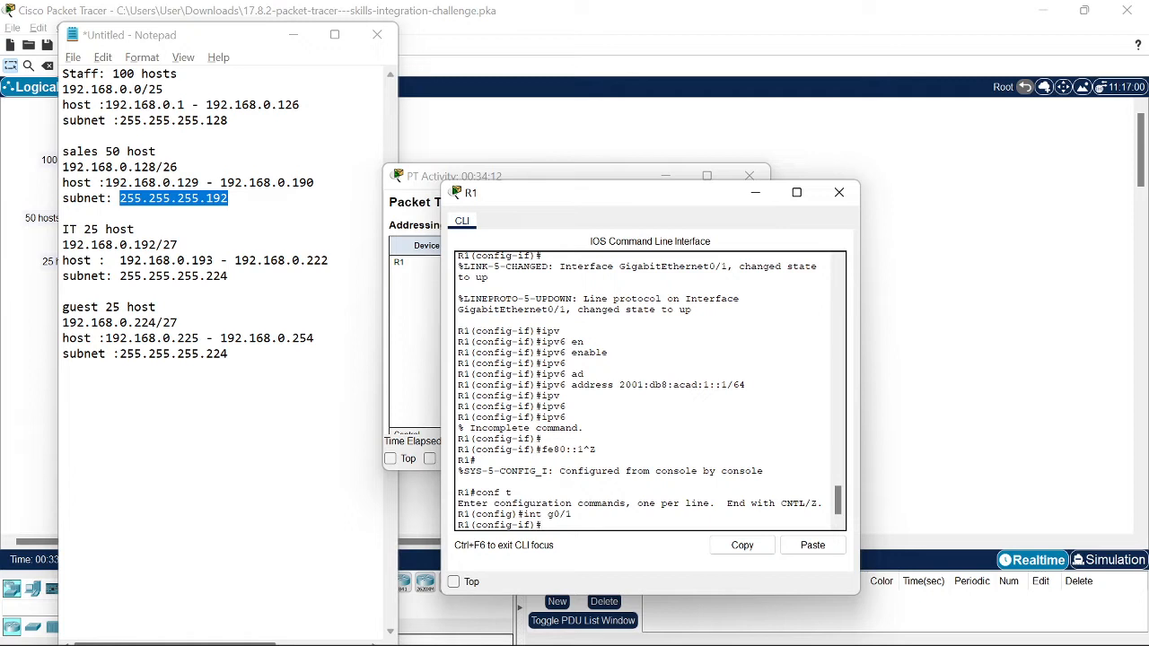
text(ipv6)
text(fe80::1)
key(alt+Tab)
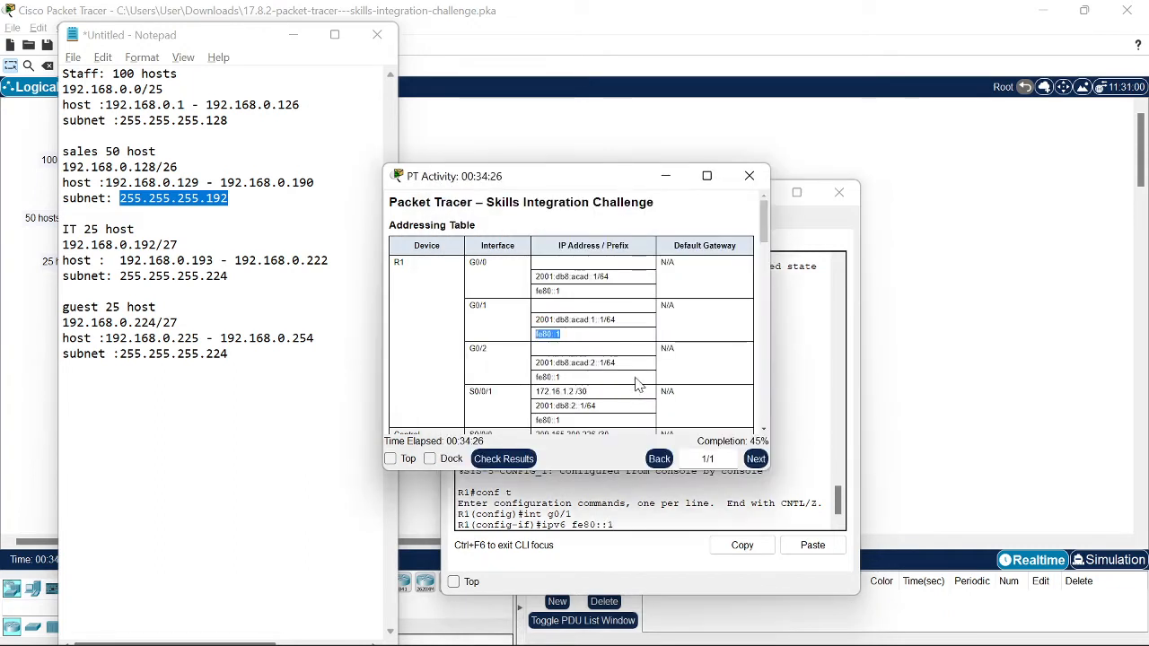
Step: Type the fe80::1 link-local command for G0/1 and review the CLI output
text(1)
key(alt+Tab)
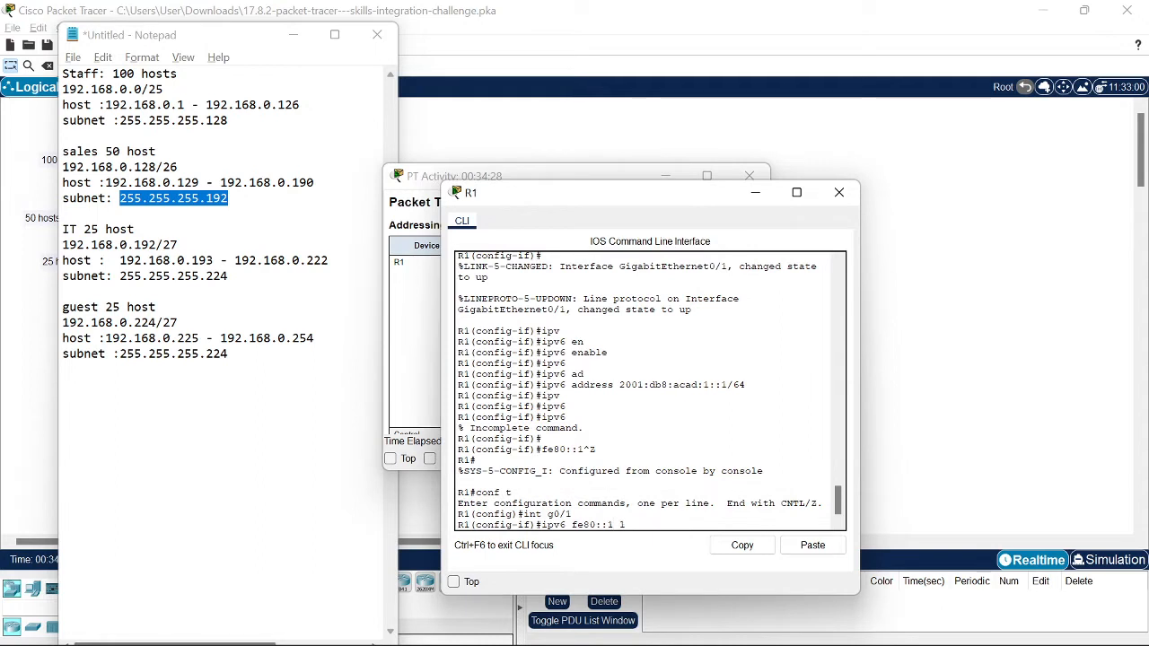
text(lin)
key(Tab)
text(k)
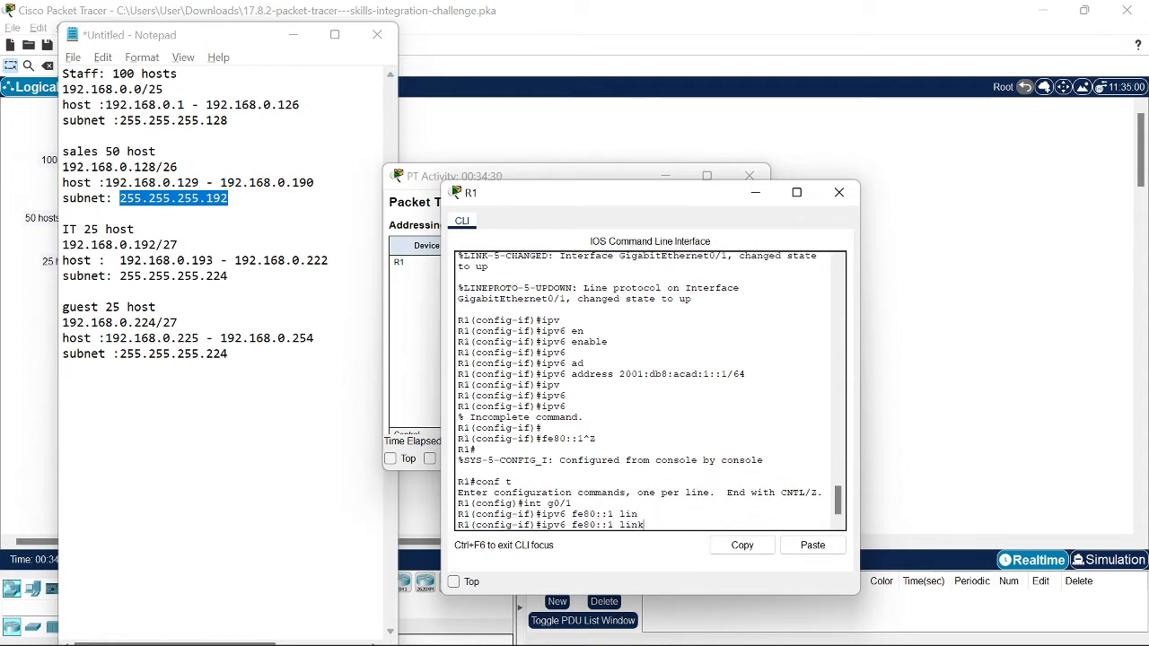
key(Tab)
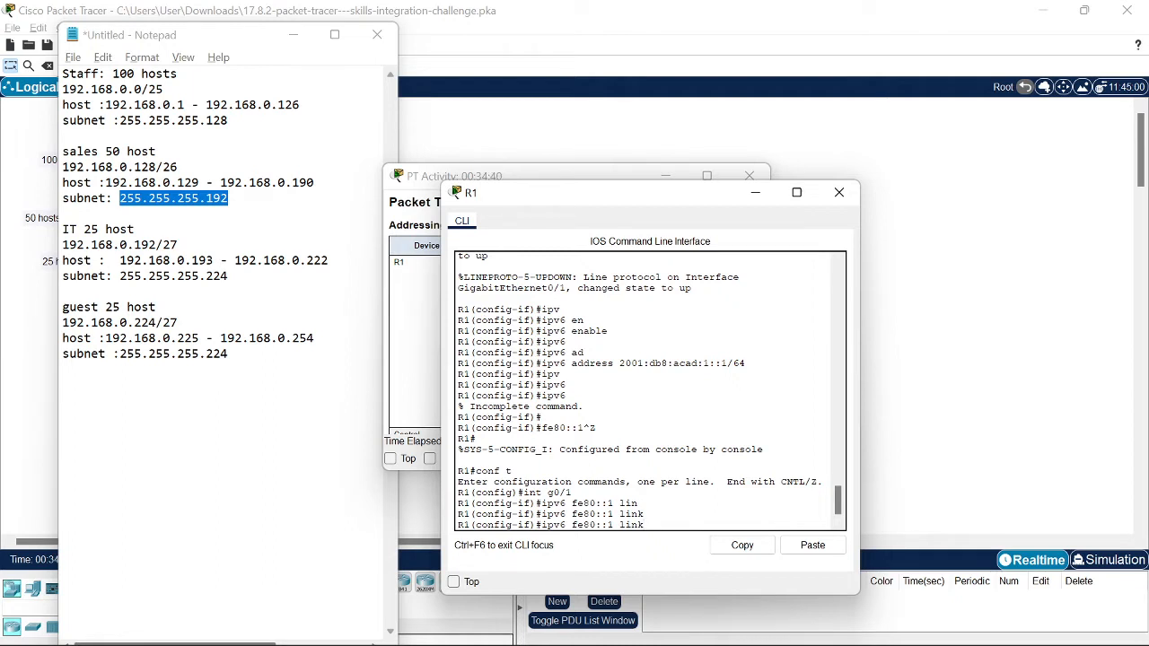
scroll(649, 390, up, 2)
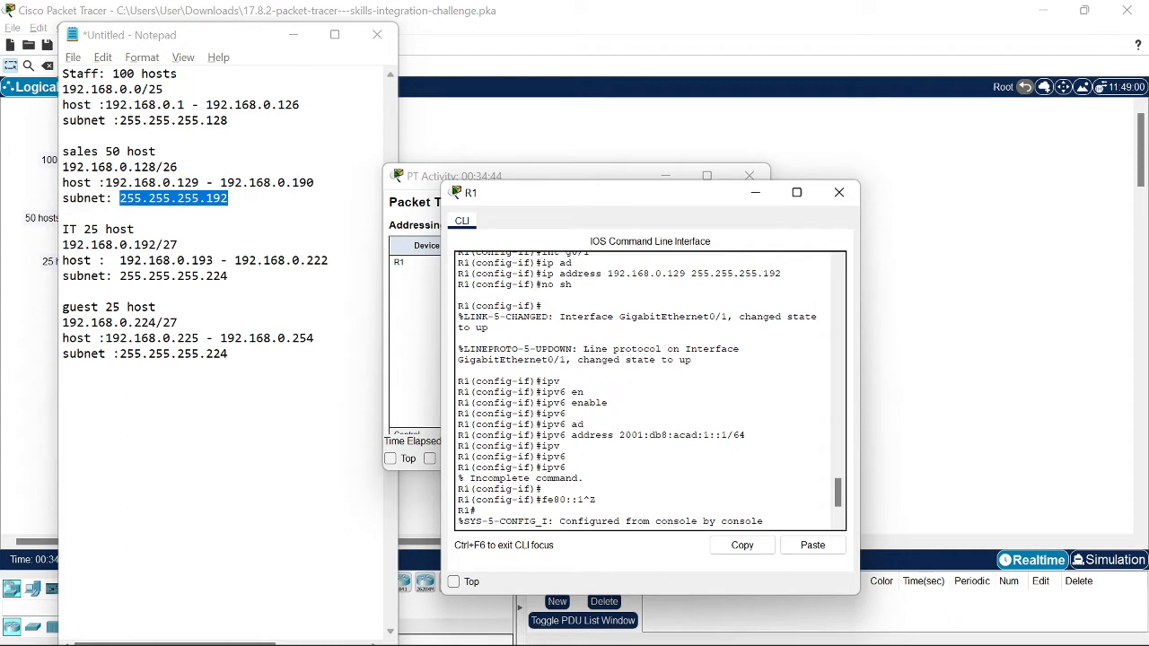
scroll(650, 390, down, 1)
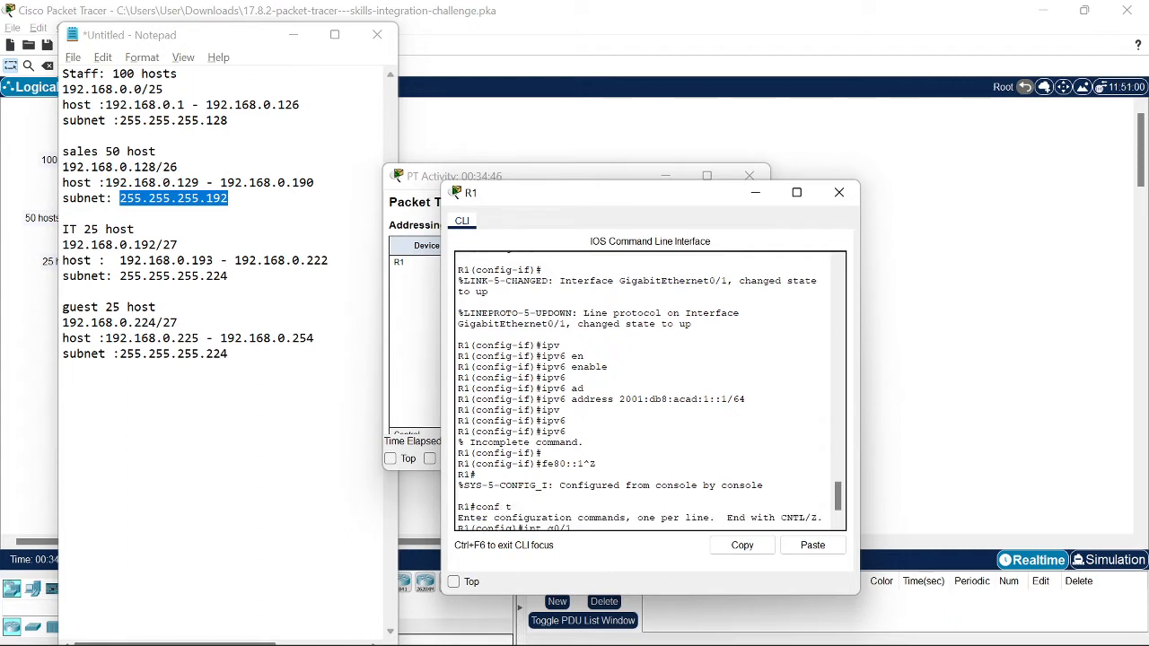
scroll(650, 391, down, 1)
scroll(650, 391, up, 5)
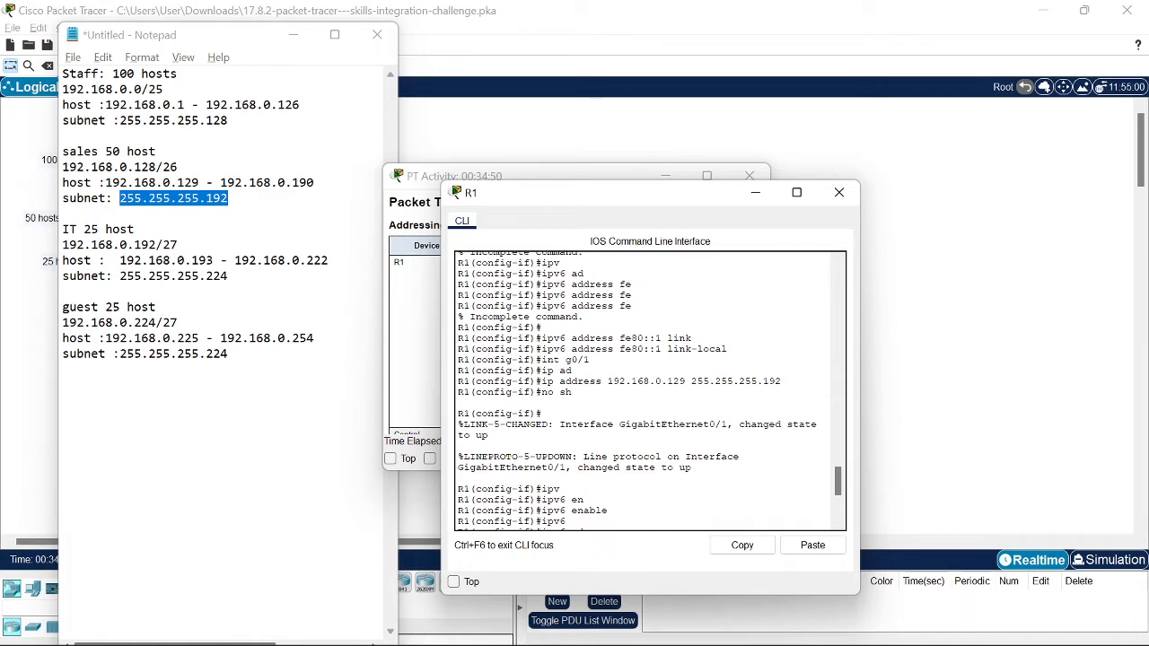
scroll(650, 390, down, 5)
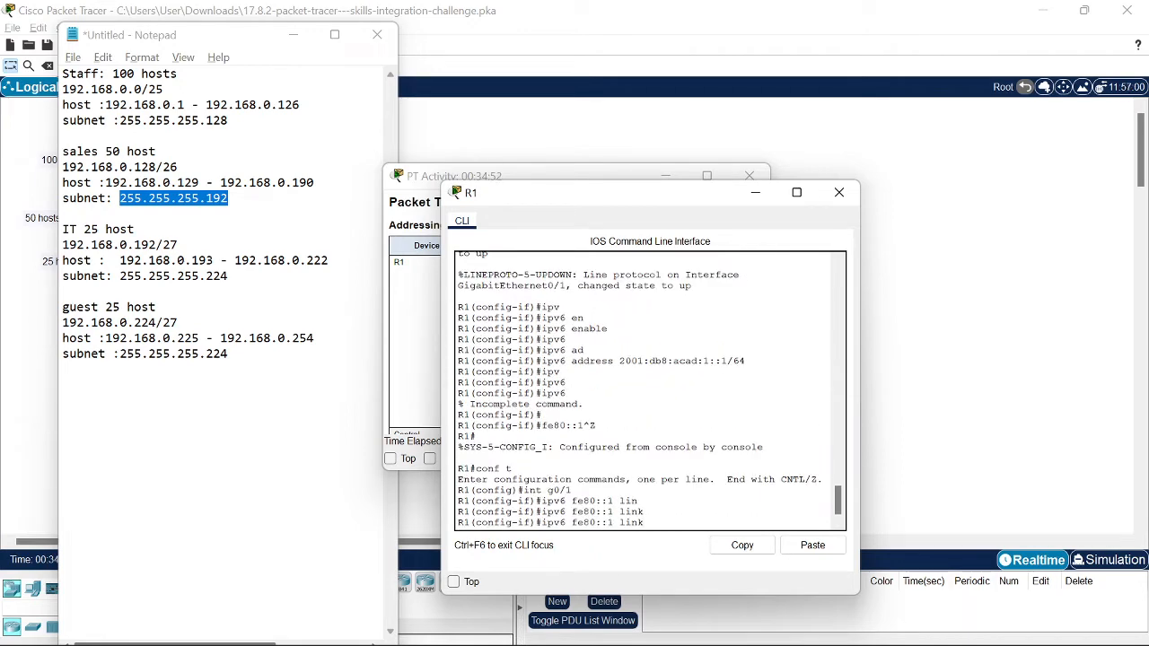
scroll(649, 390, up, 5)
scroll(650, 390, down, 5)
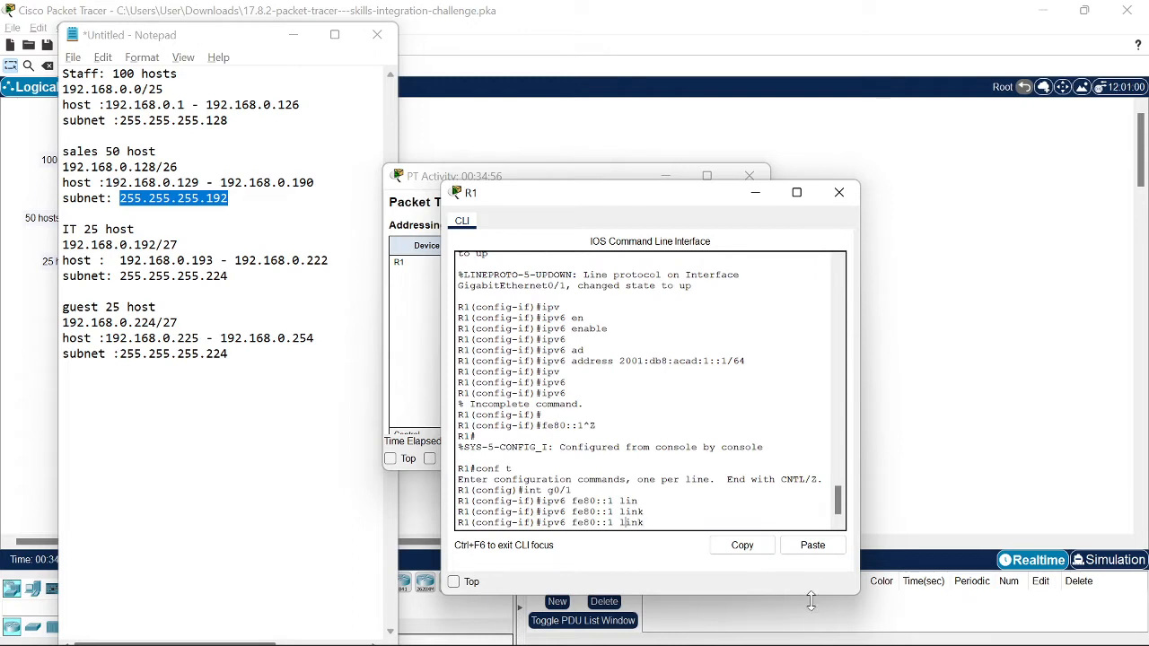
Step: Insert the missing address keyword and apply ipv6 address fe80::1 link-local on G0/1
key(Left)
key(Left)
key(Left)
key(Left)
key(Left)
key(Left)
key(Left)
key(Left)
key(Left)
key(Left)
text(ad)
key(Return)
key(Up)
key(Tab)
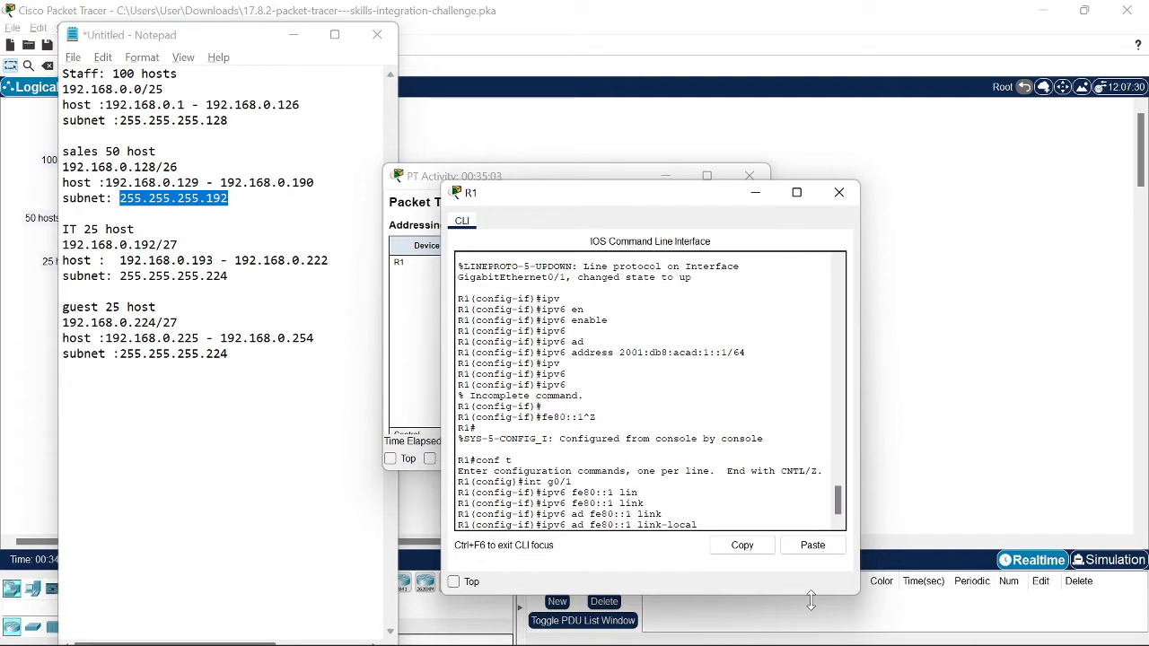
text(re)
text(d)
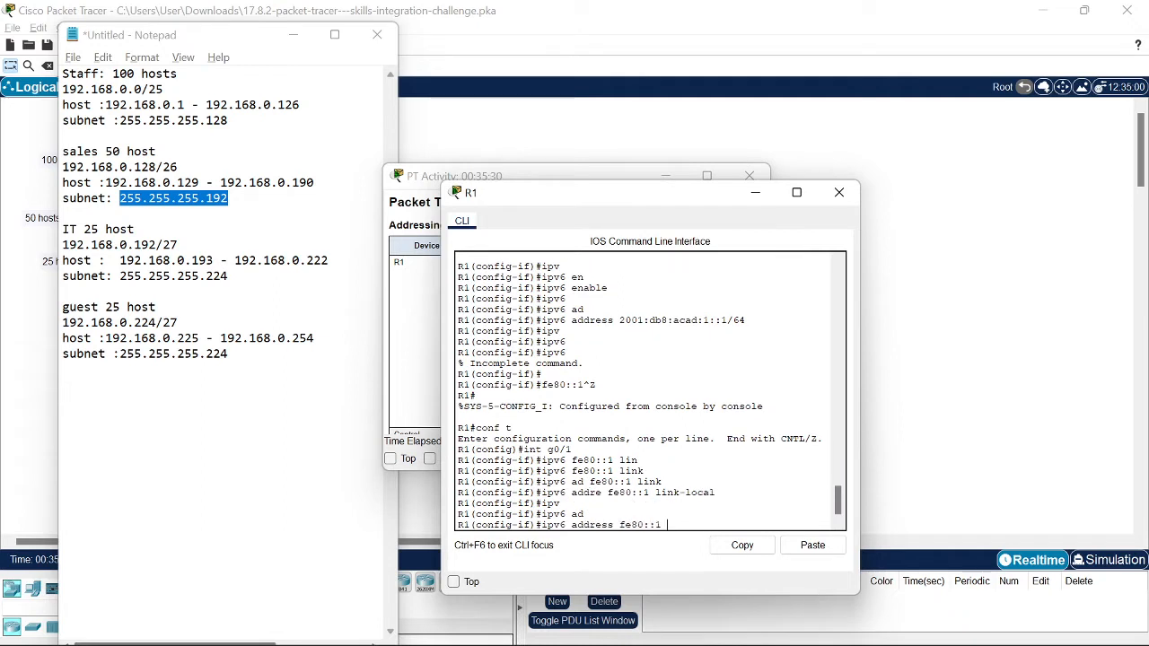
text(link)
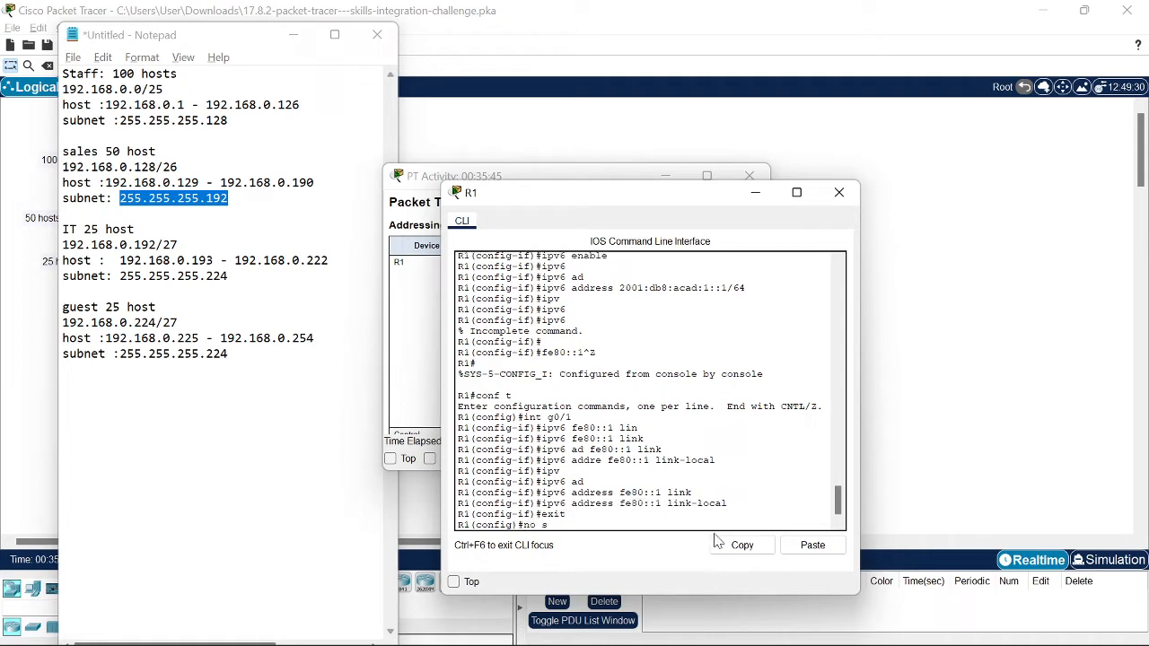
key(Return)
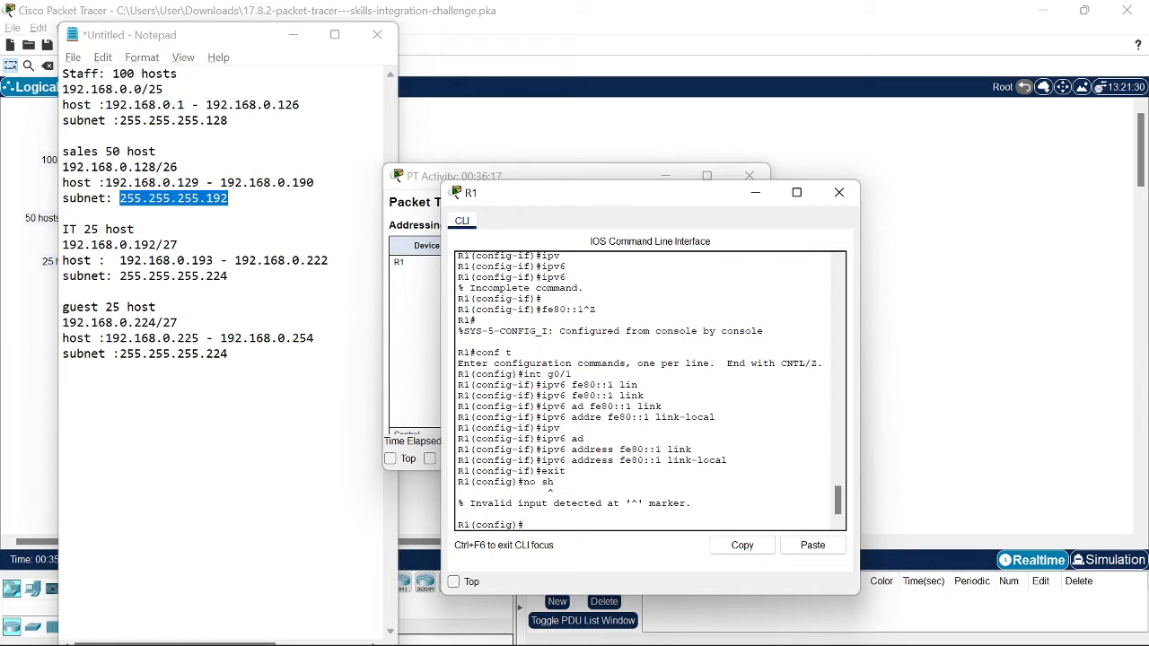
Step: Reapply link-local address fe80::1 on R1's G0/1 using the command history
key(Up)
key(Up)
key(Up)
key(Down)
key(BackSpace)
key(BackSpace)
key(BackSpace)
key(BackSpace)
key(BackSpace)
text(int g0/1)
key(Return)
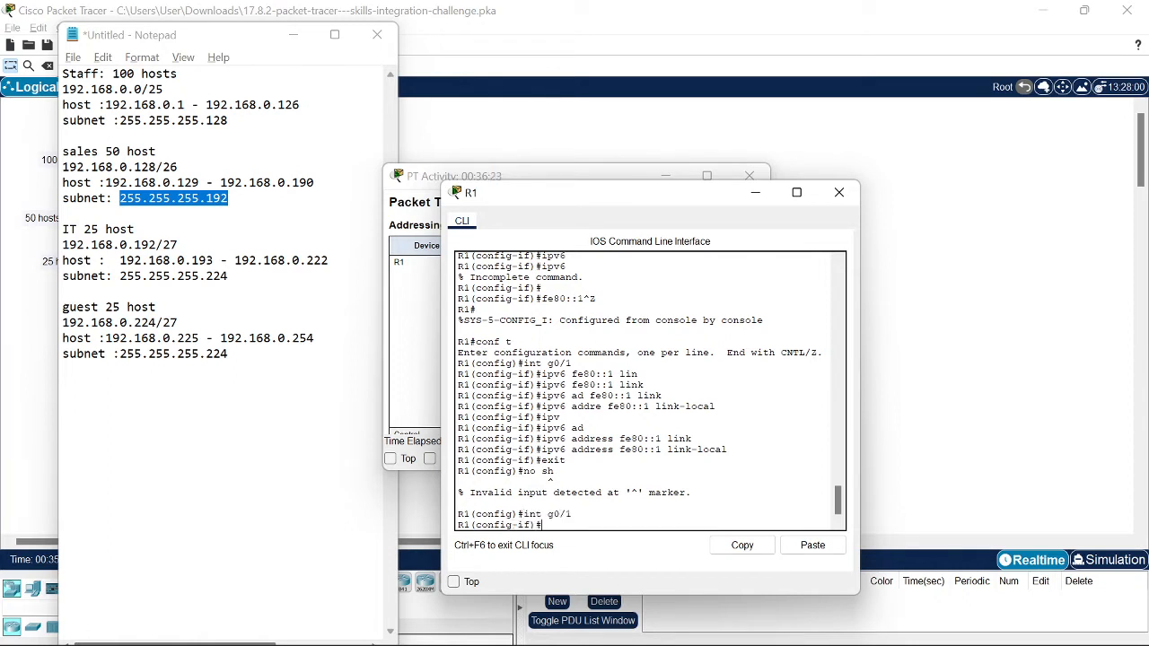
key(Up)
key(Up)
key(Up)
key(Up)
key(Up)
key(Up)
key(Up)
key(Up)
key(Down)
key(Down)
key(Down)
key(Down)
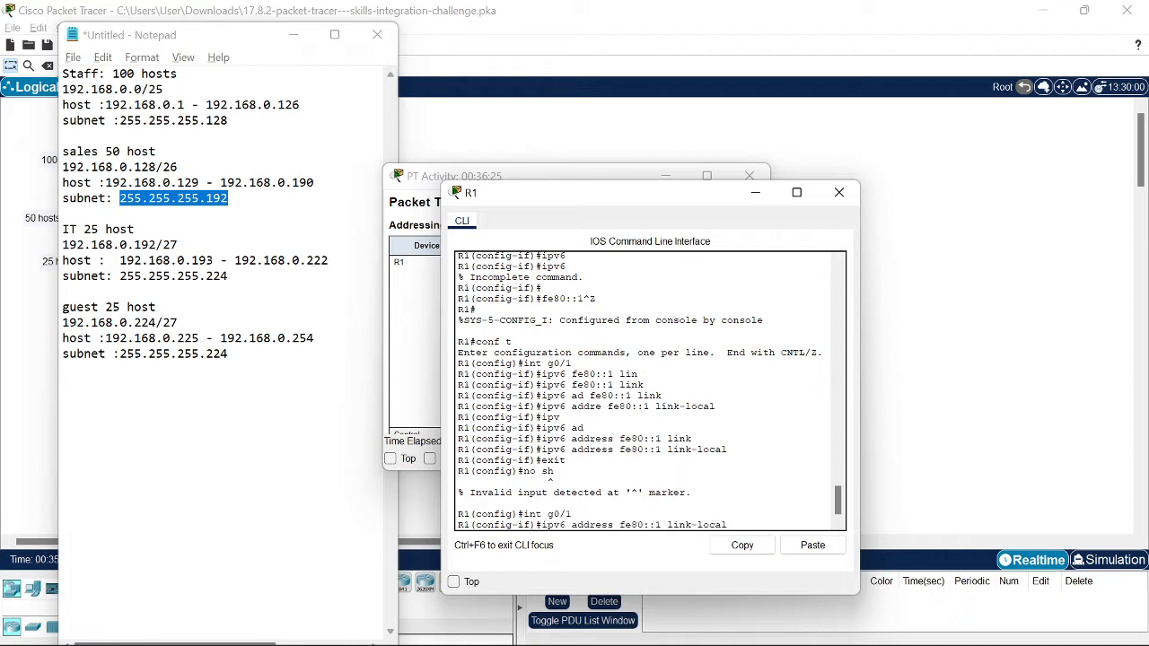
key(Return)
Step: Bring interface G0/2 up with no shutdown
text(int)
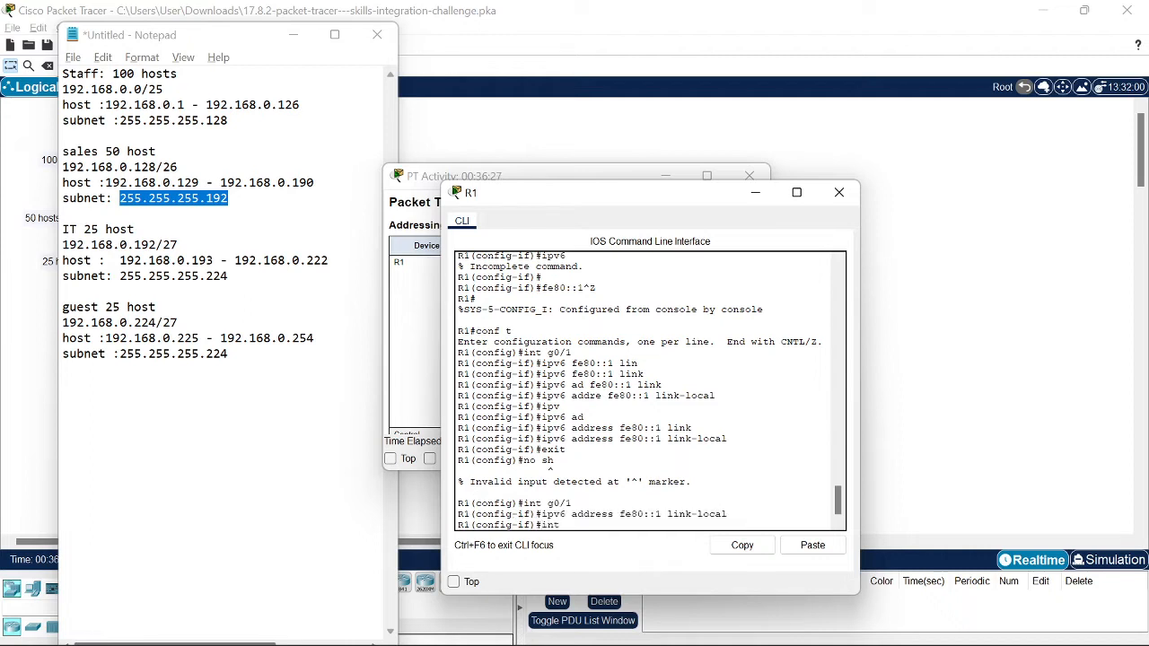
text( g0/2)
key(Return)
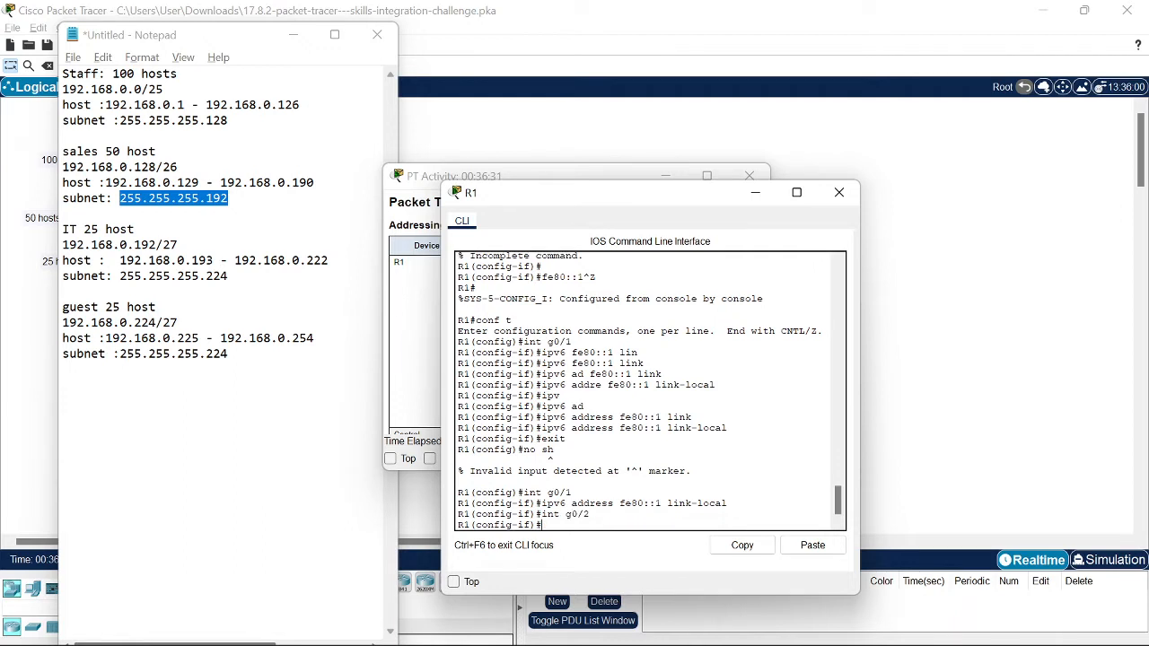
text(no sh)
key(Return)
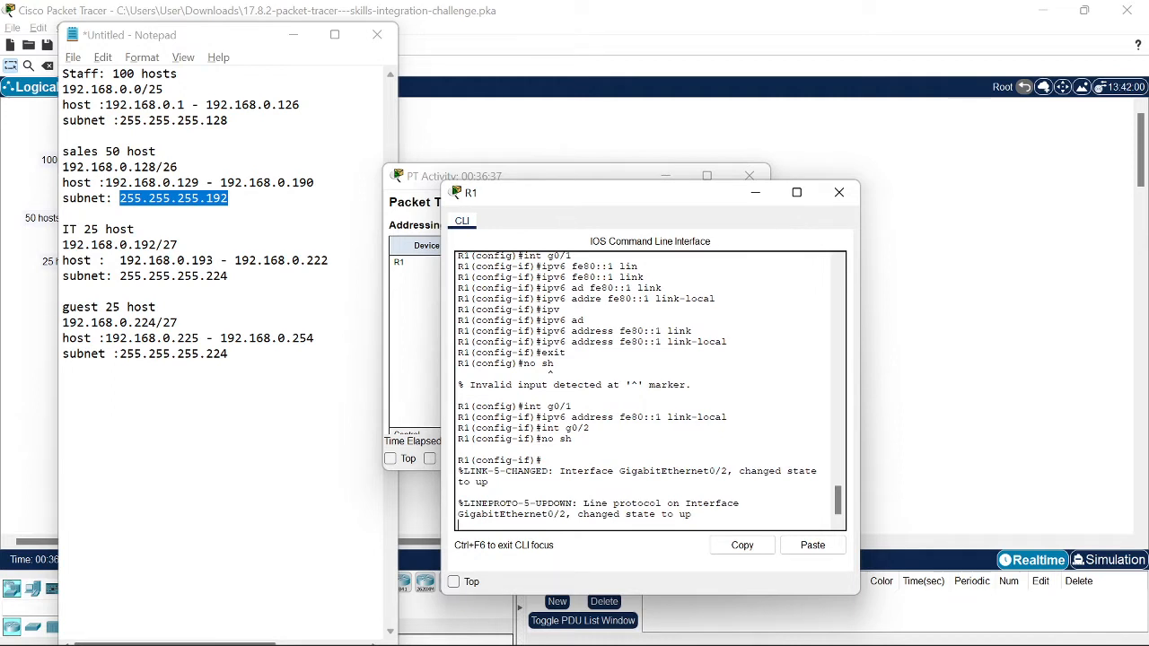
key(Return)
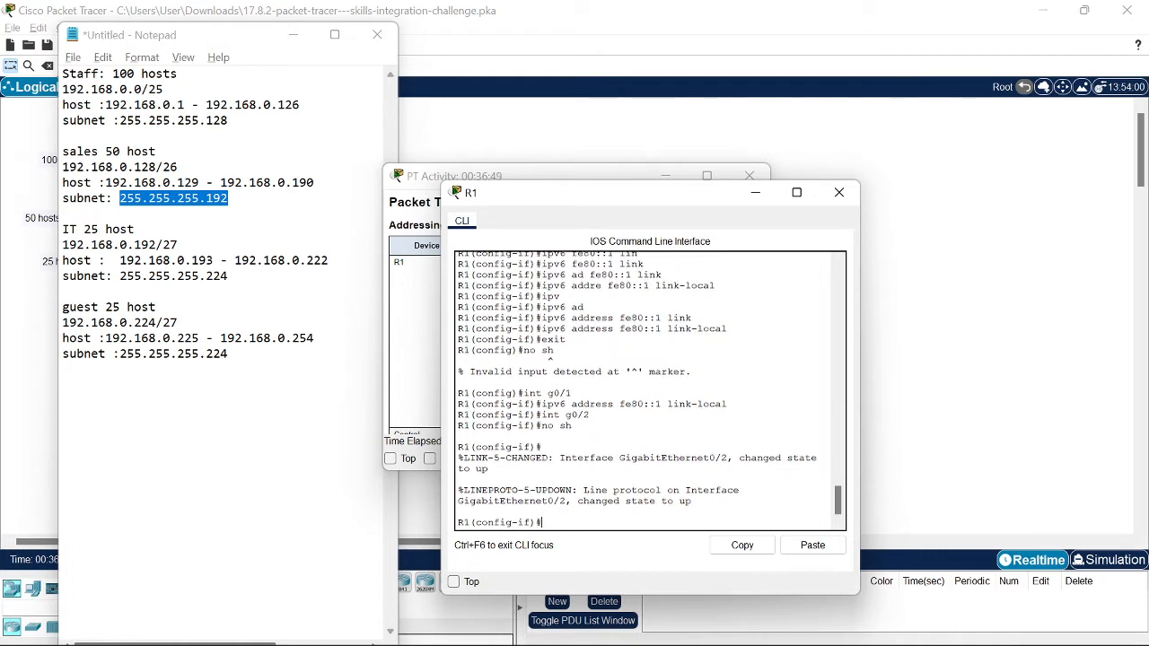
Step: Start the G0/2 ip address command, pasting 192.168.0.193 from the Notepad notes
text(p add)
key(Tab)
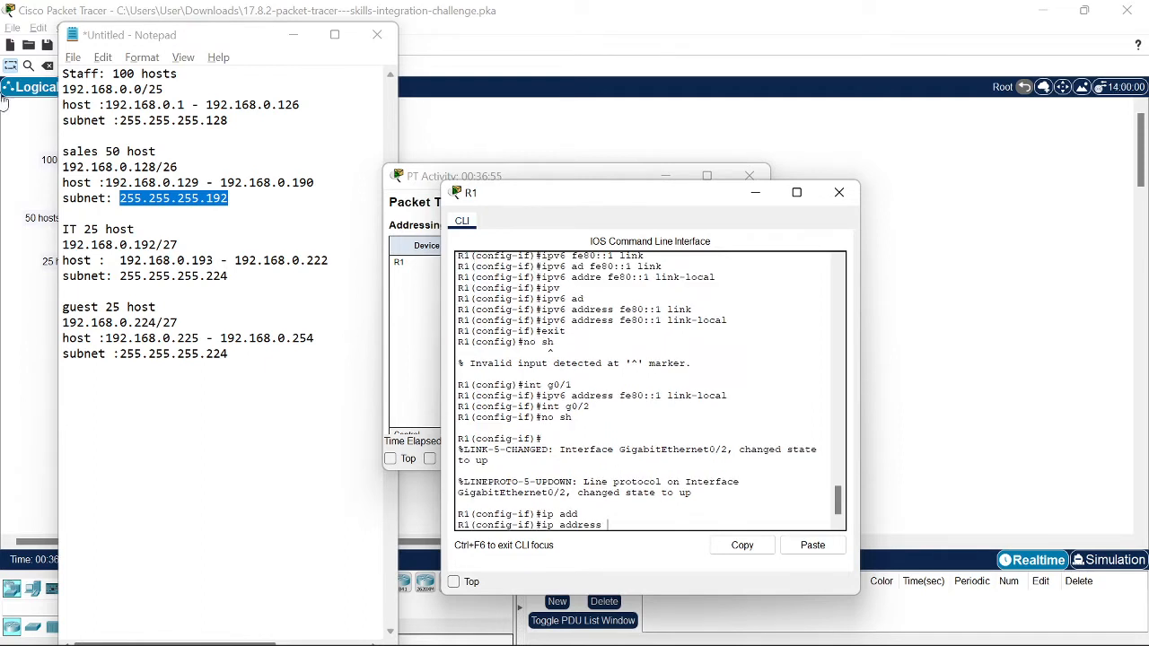
click(213, 261)
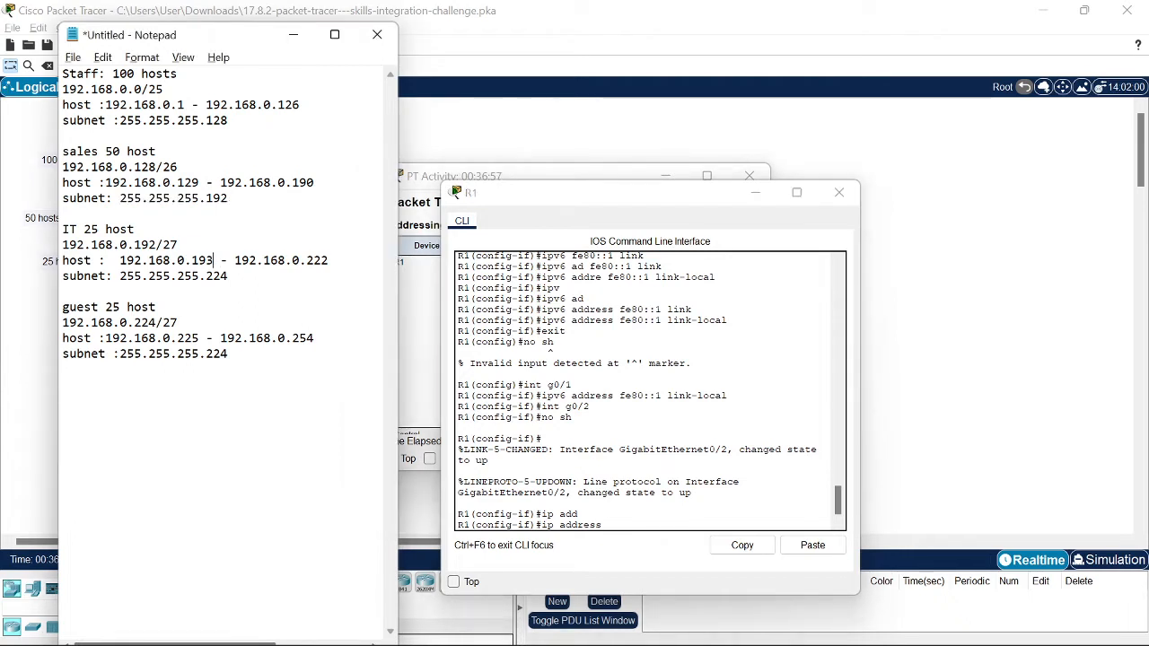
drag(212, 260, 119, 260)
key(super+c)
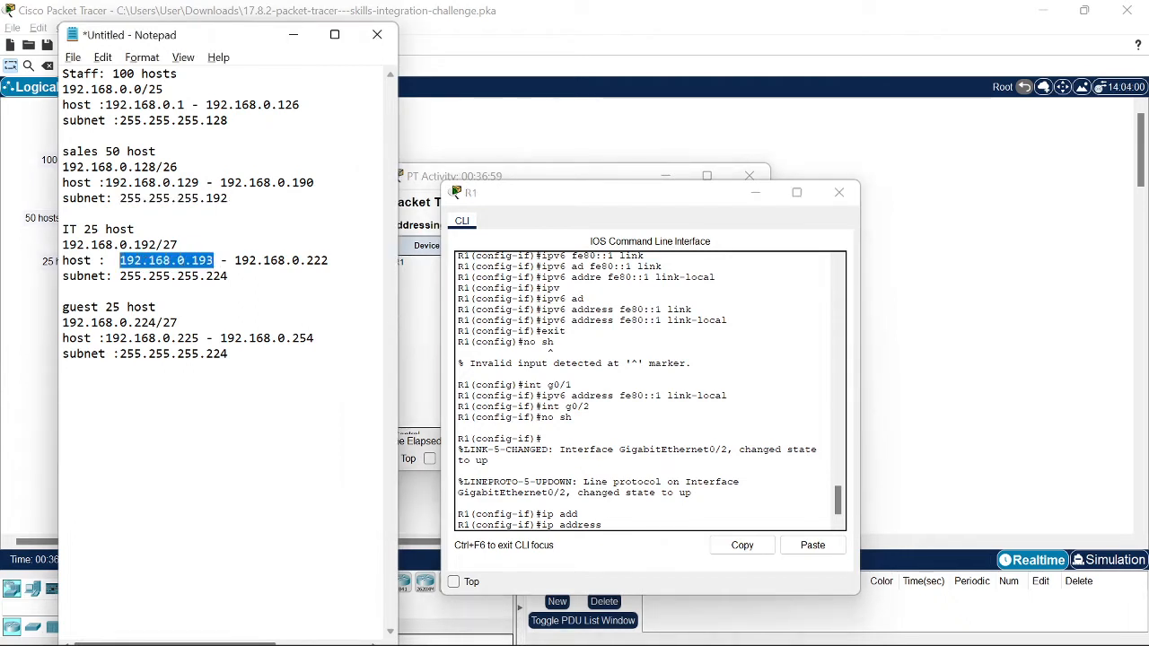
click(629, 552)
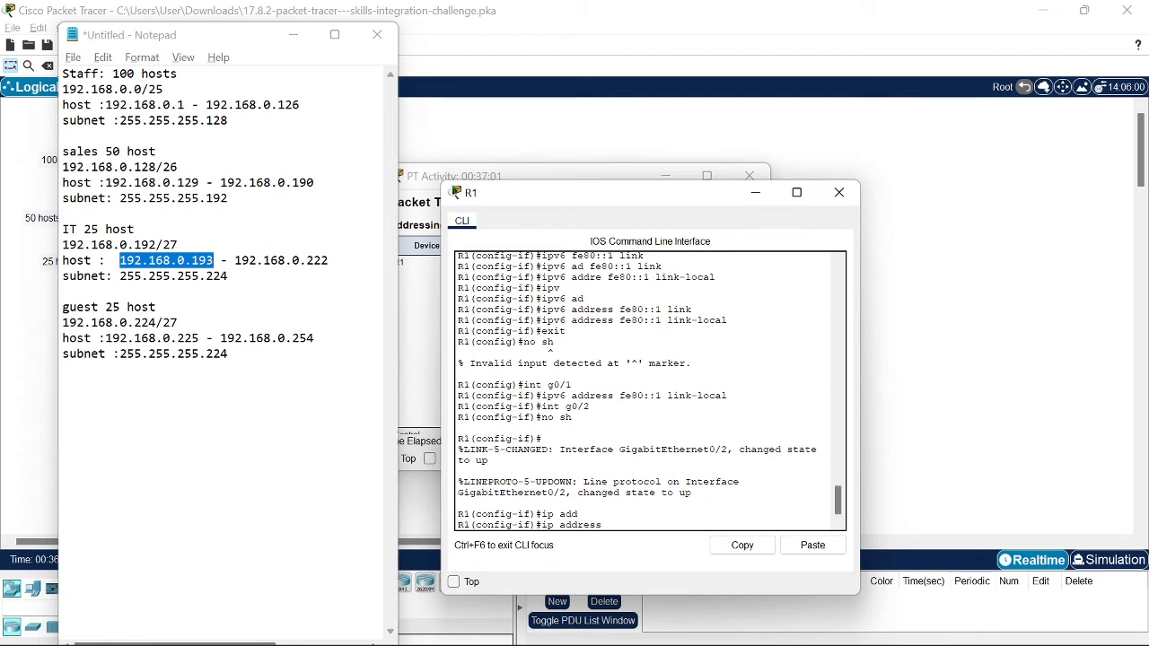
click(812, 545)
Step: Pick up the IT subnet mask 255.255.255.224 from the notes; configuration mode is exited meanwhile
drag(228, 276, 119, 275)
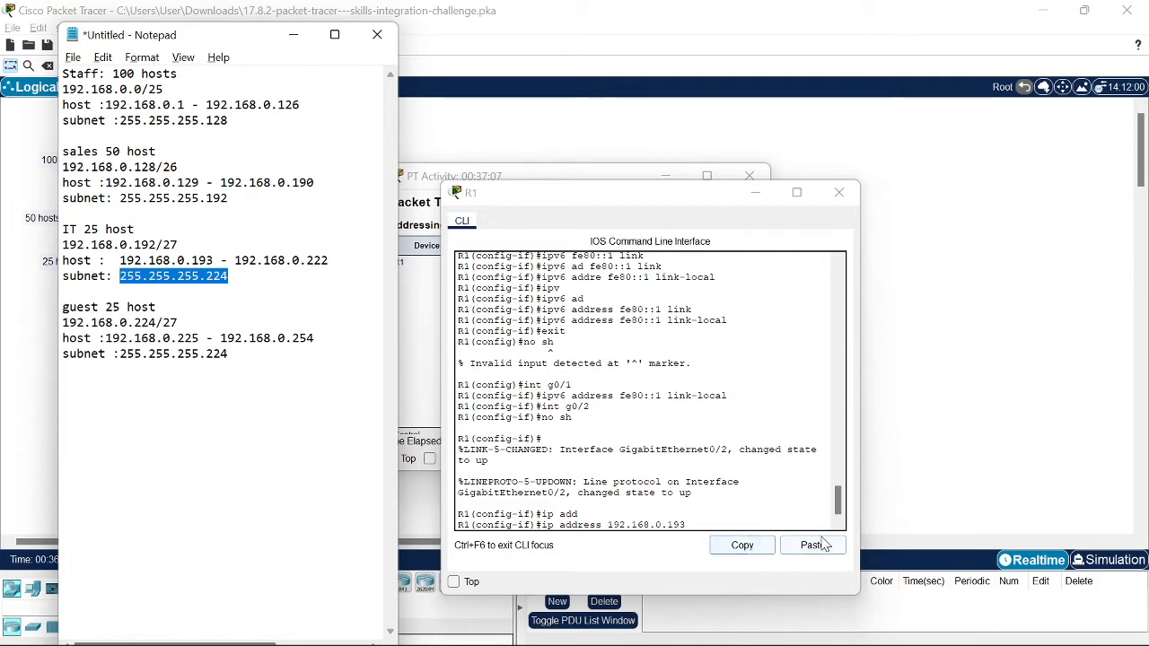
click(744, 546)
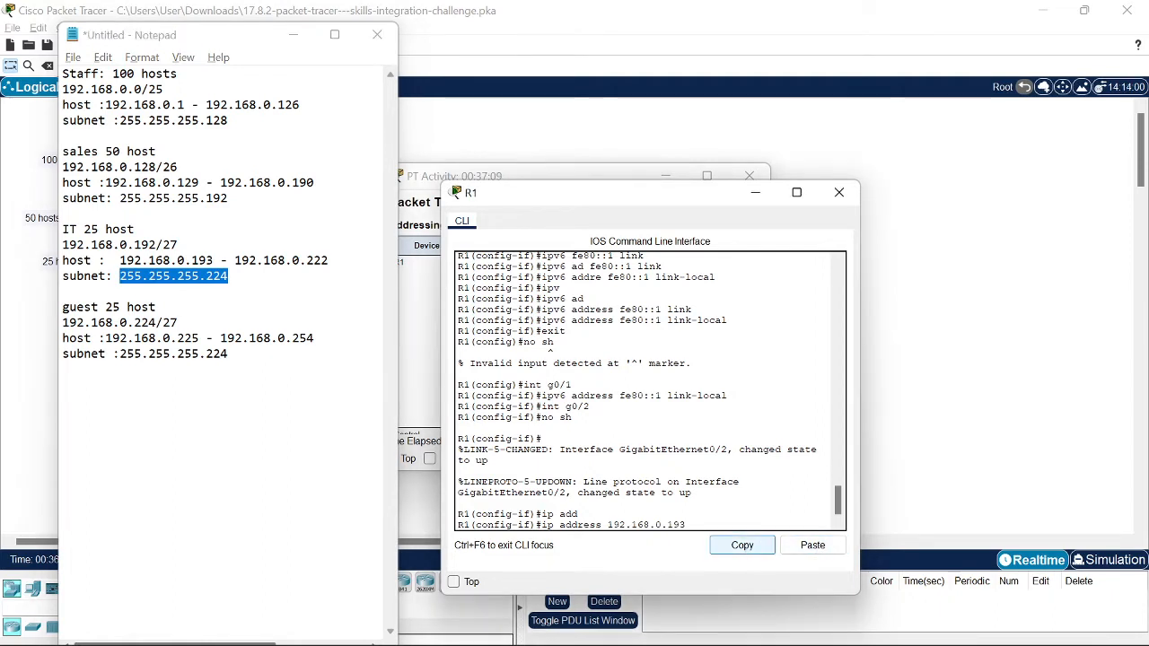
key(ctrl+c)
click(230, 276)
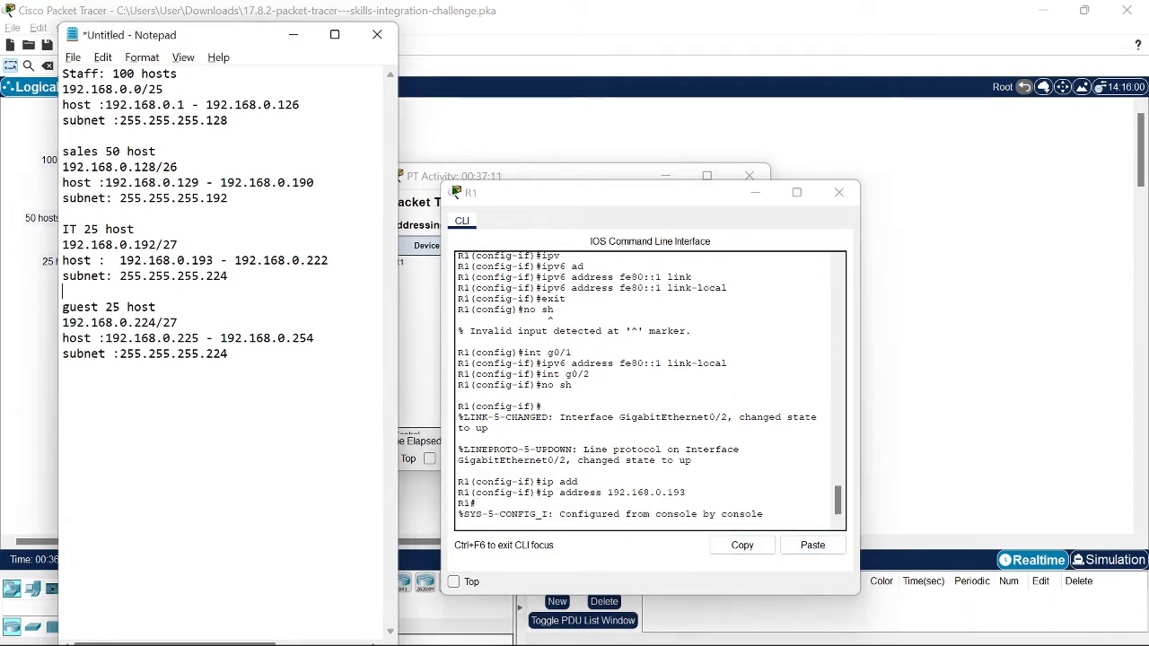
drag(229, 276, 120, 276)
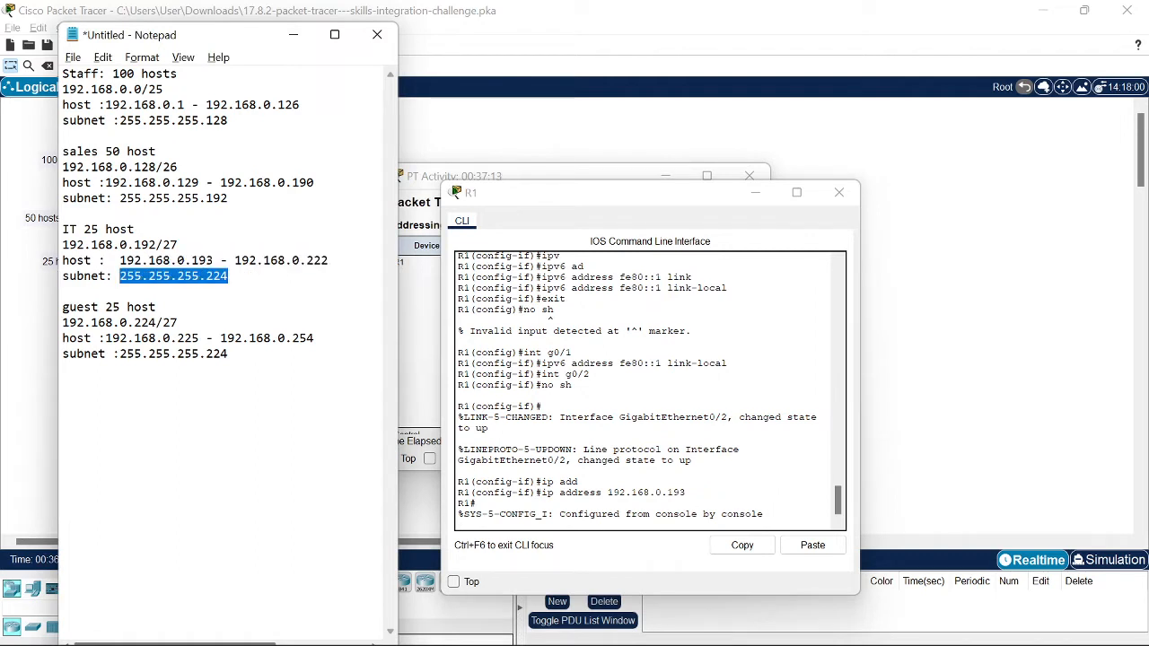
click(698, 508)
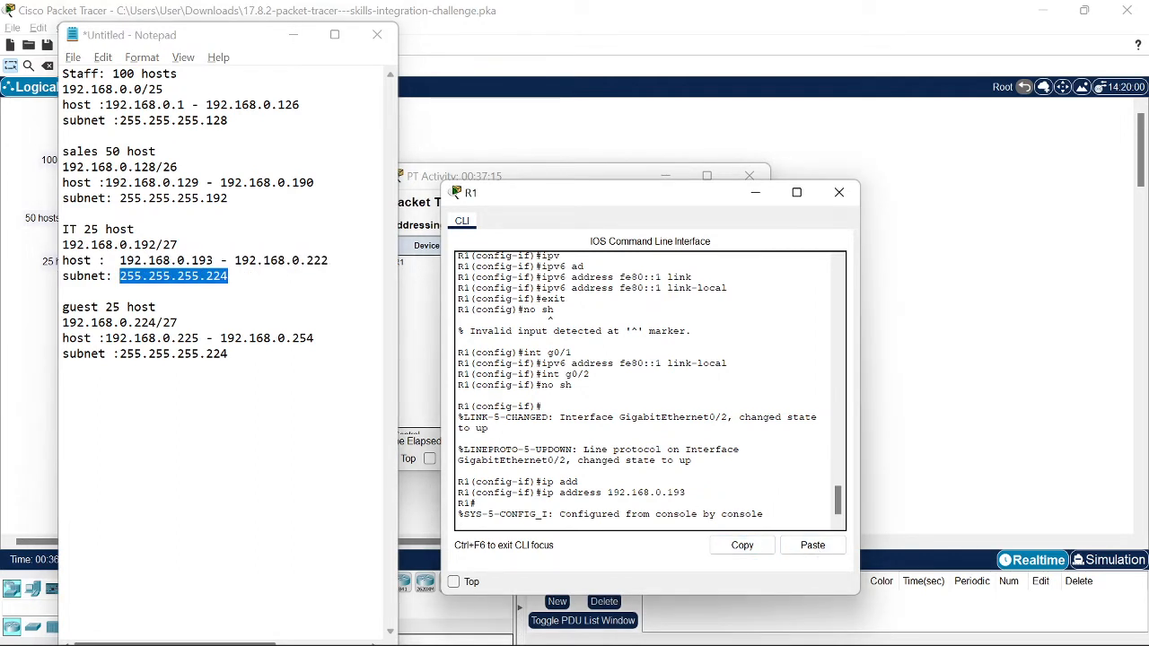
Step: Re-enter global configuration and reapply ipv6 address fe80::1 link-local on G0/1
text(conf t)
key(Return)
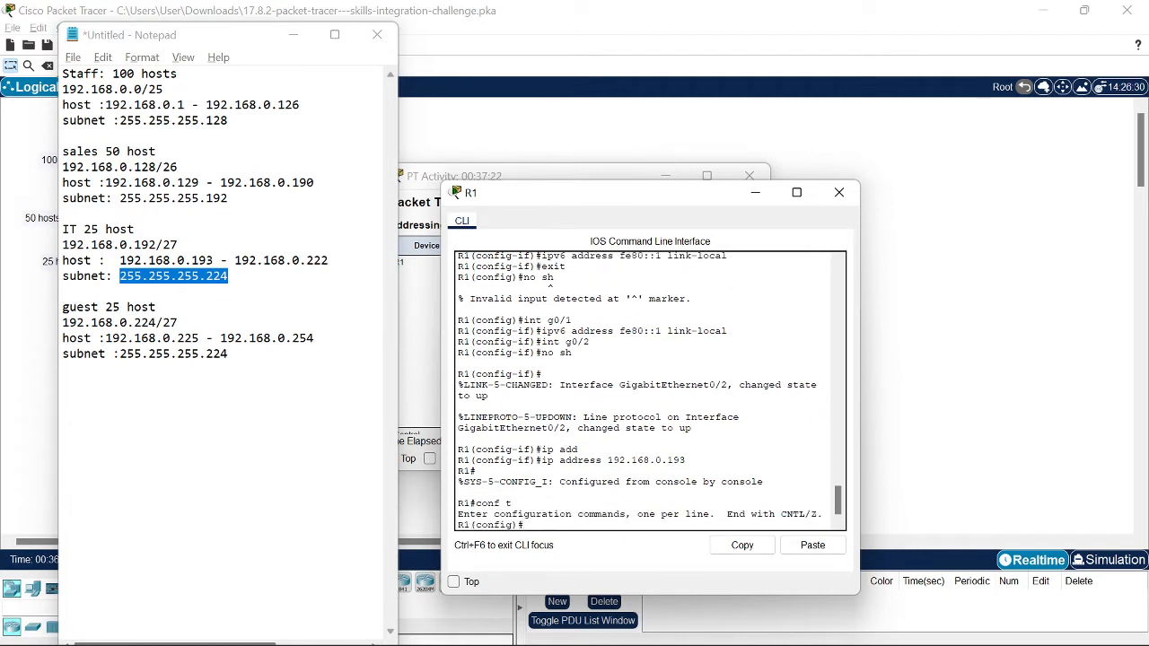
text(int g0)
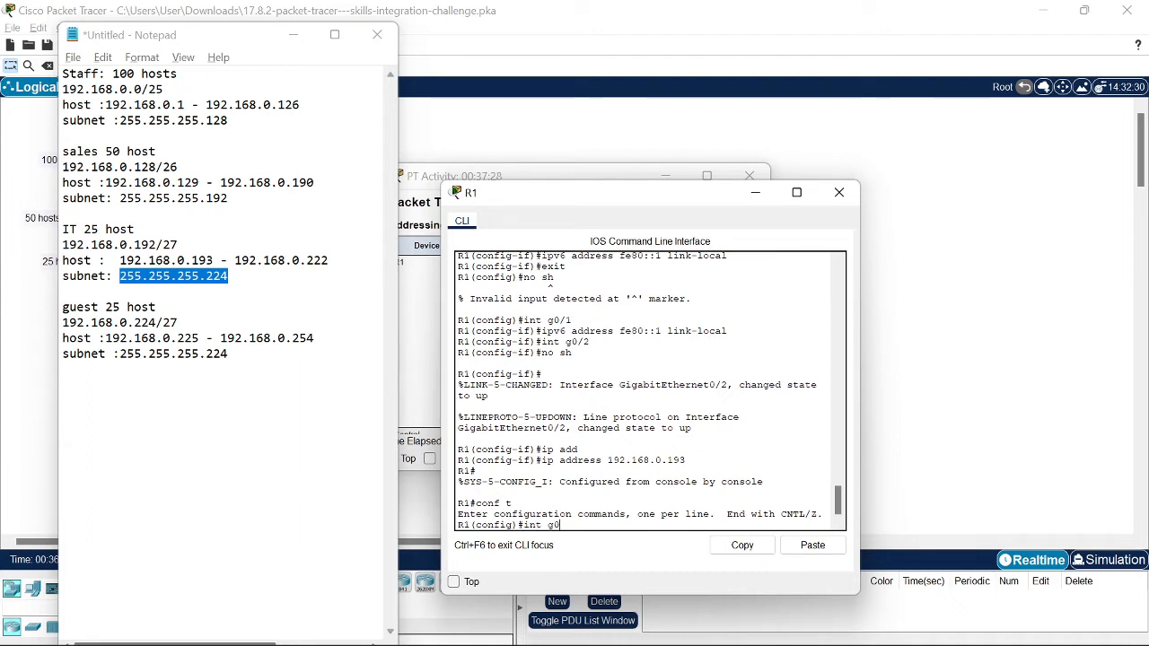
text(/1)
key(Return)
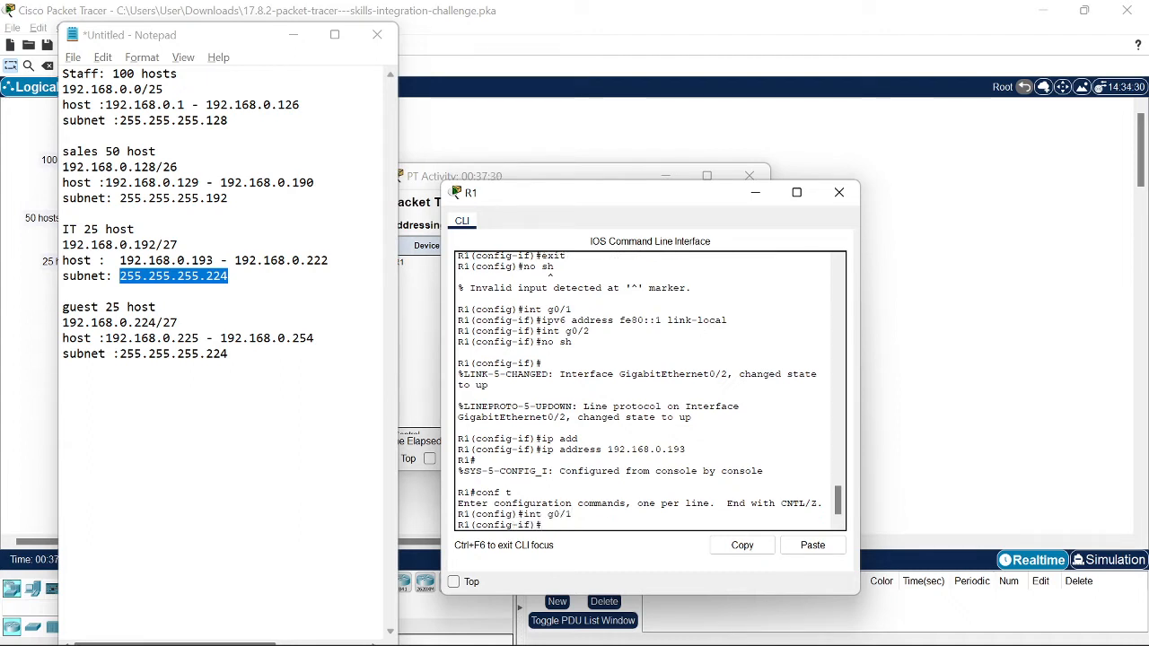
text(int g0/2)
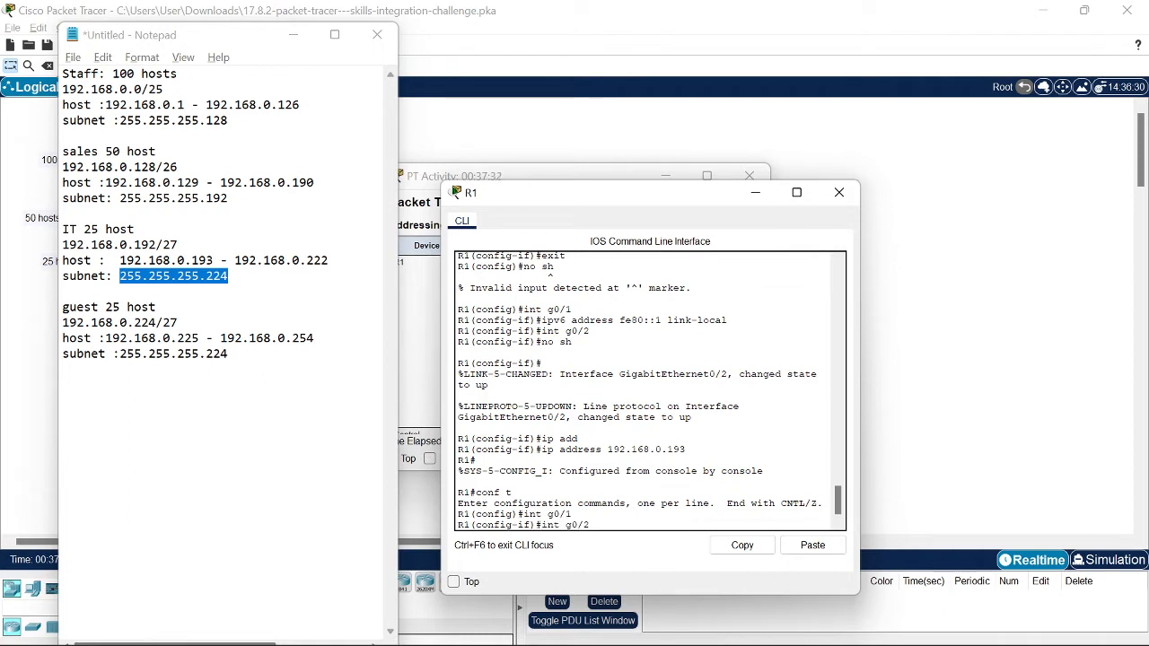
key(Up)
key(Up)
key(Up)
key(Up)
key(Up)
key(Up)
key(Up)
key(Return)
Step: Re-enter interface G0/2 and enable it with no shutdown
text(int g0/2)
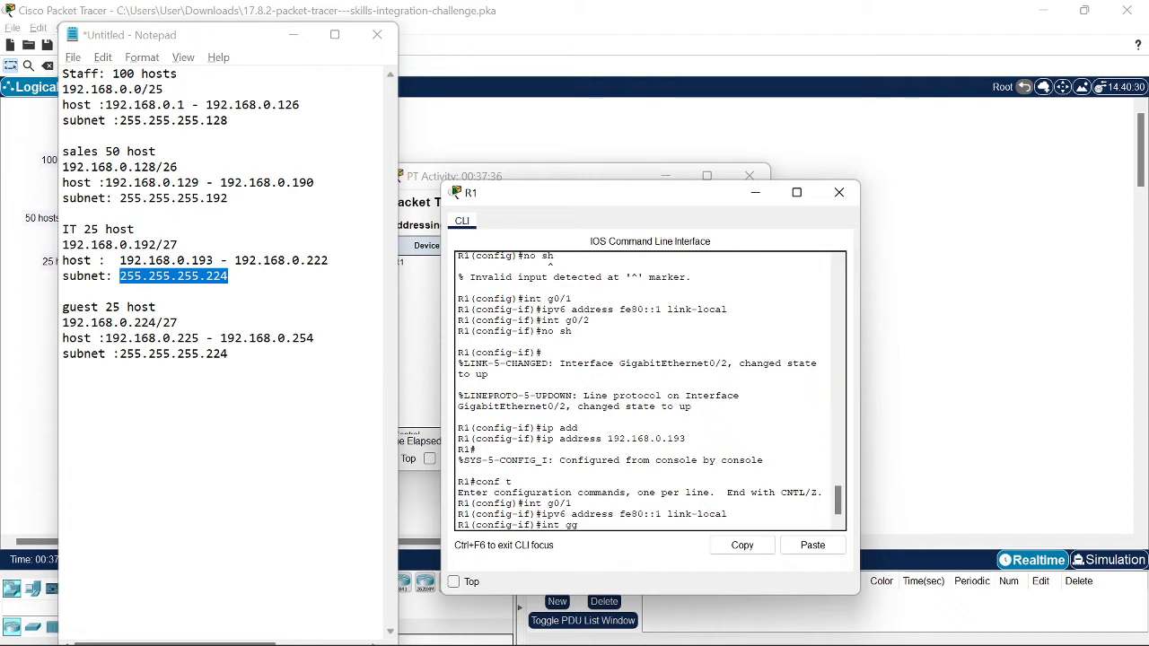
key(Return)
text(no sh)
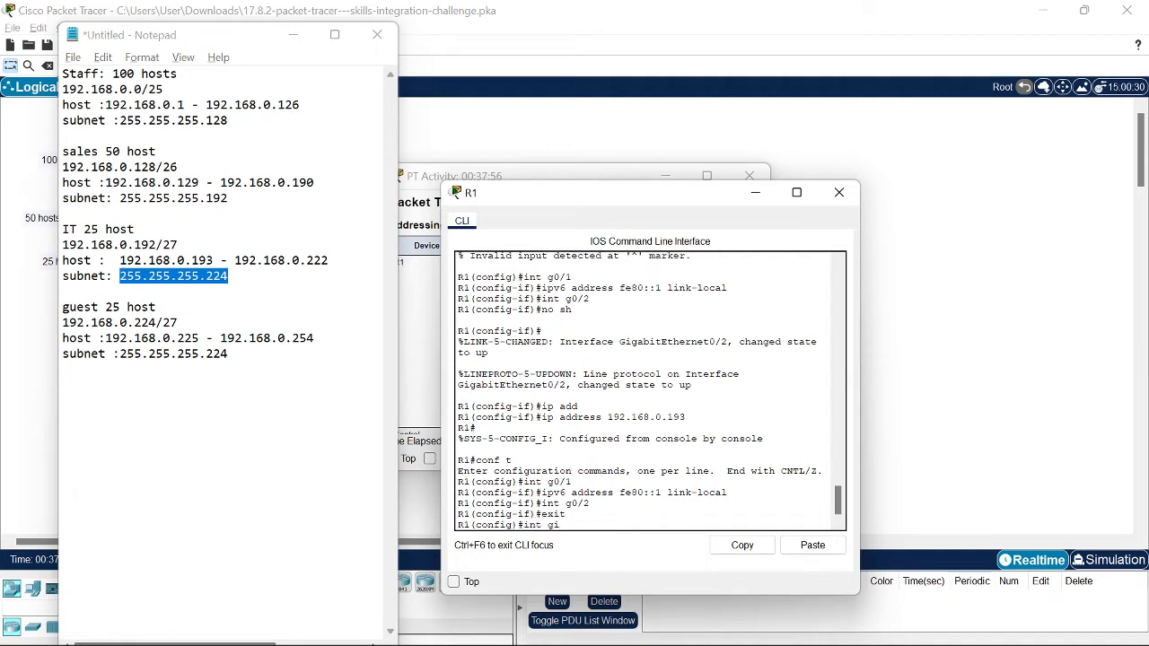
text(0/2)
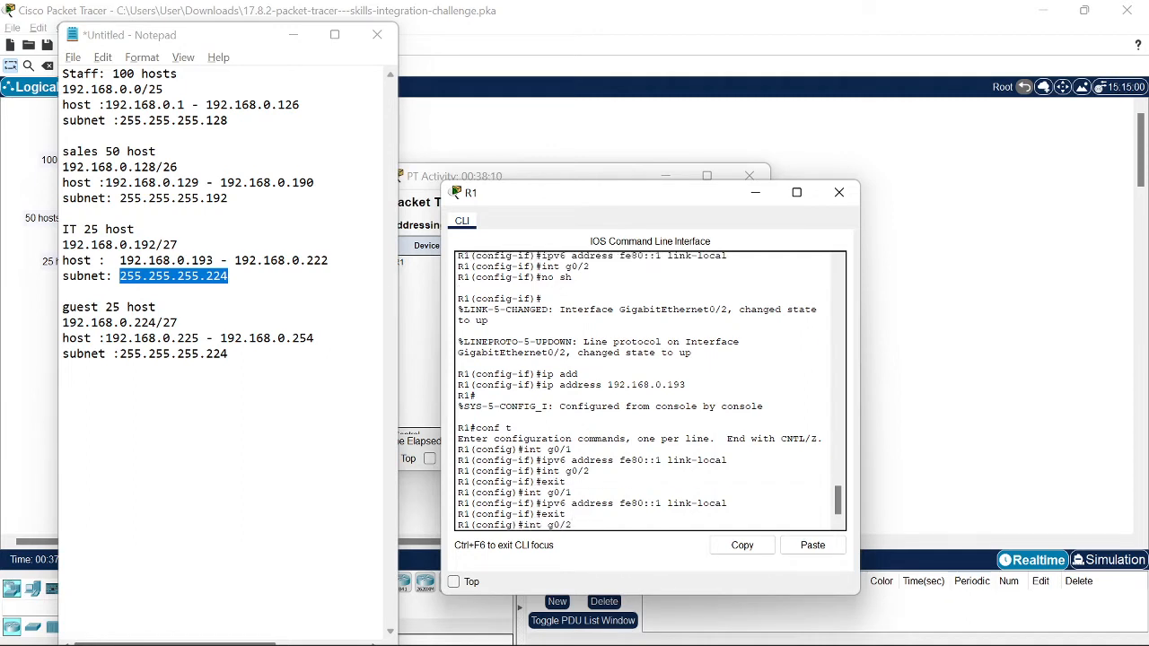
key(Return)
text(no sh)
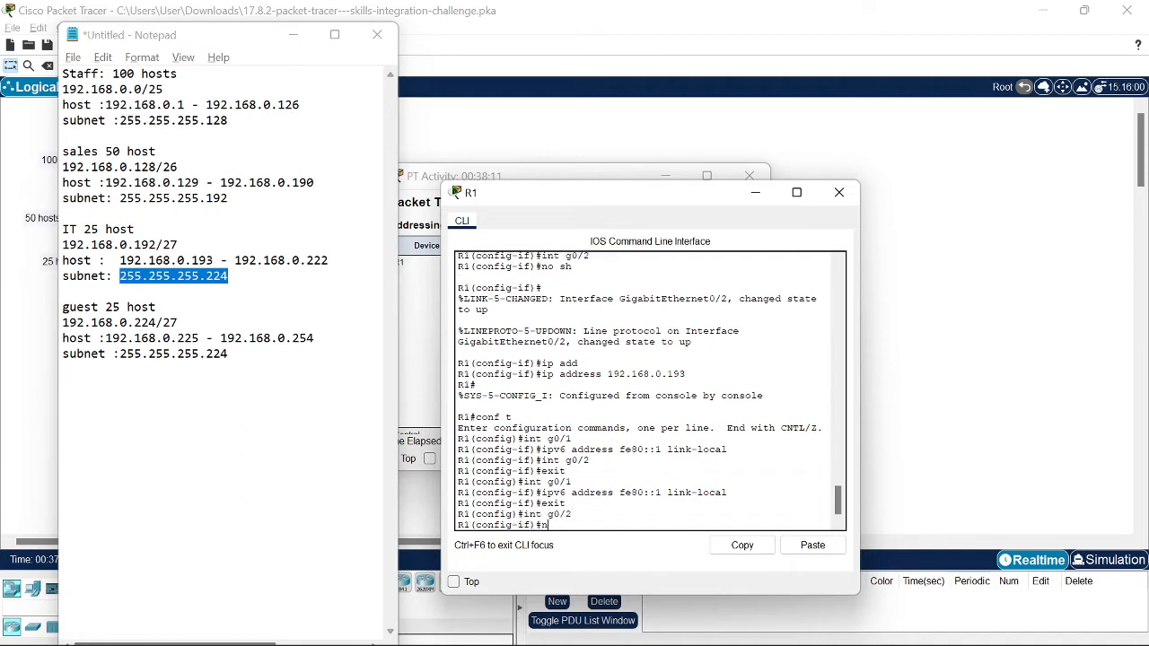
key(Return)
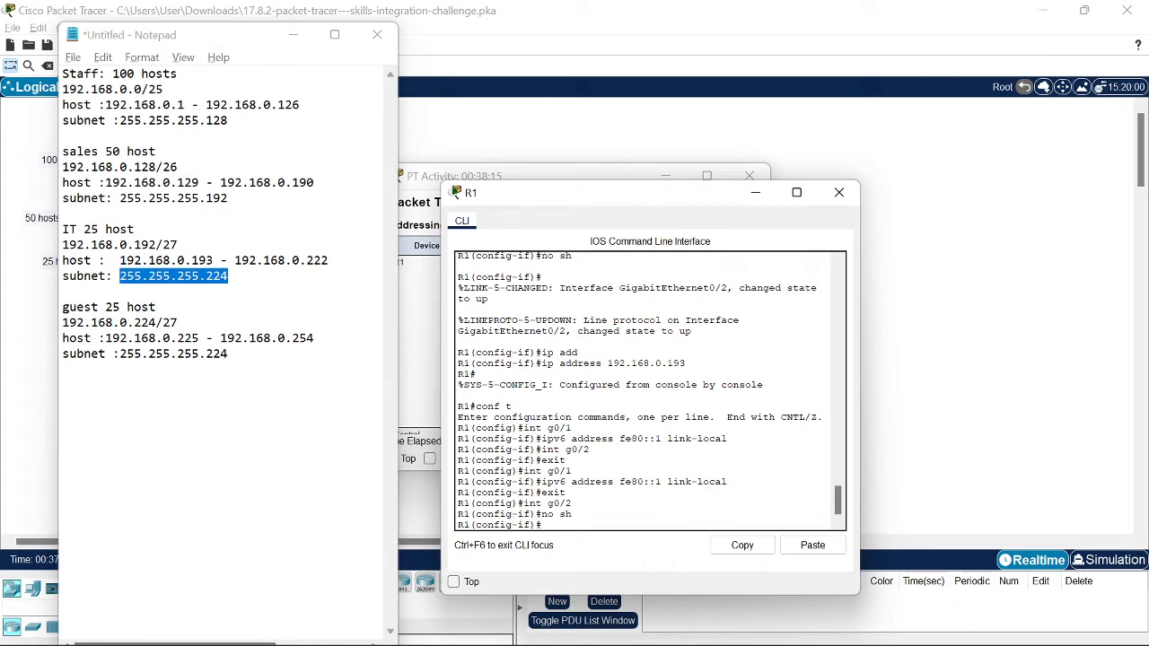
Step: Type ip address 192.168.0.193 255.255.255.224 for G0/2
text(ip add)
key(Tab)
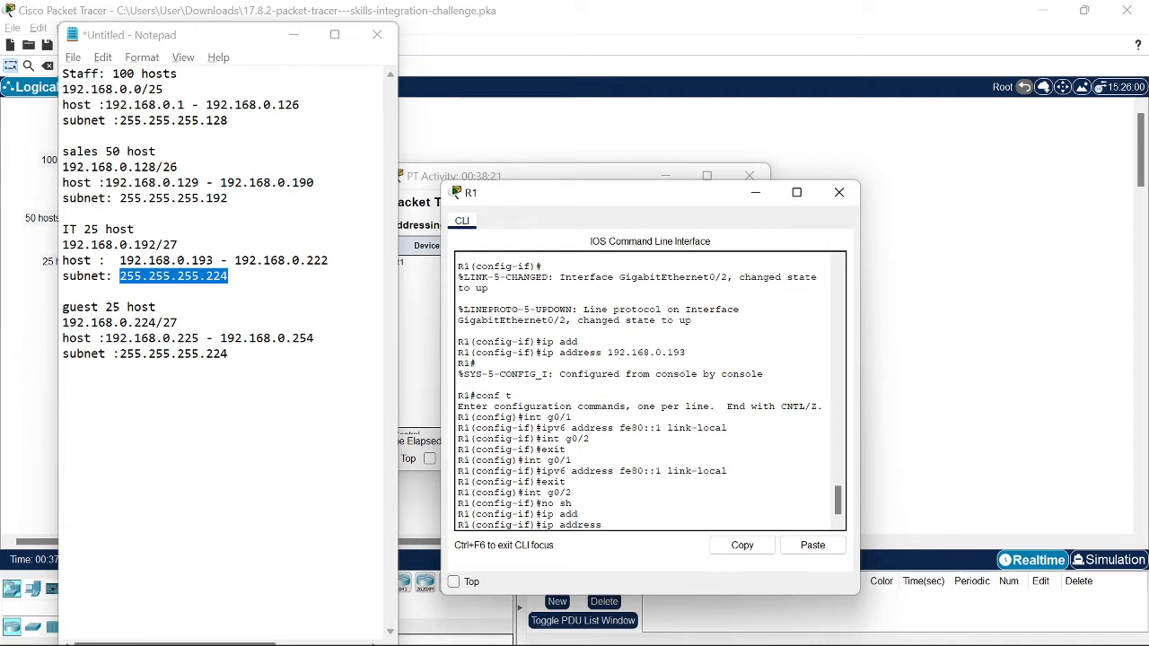
text(192.168.0.193)
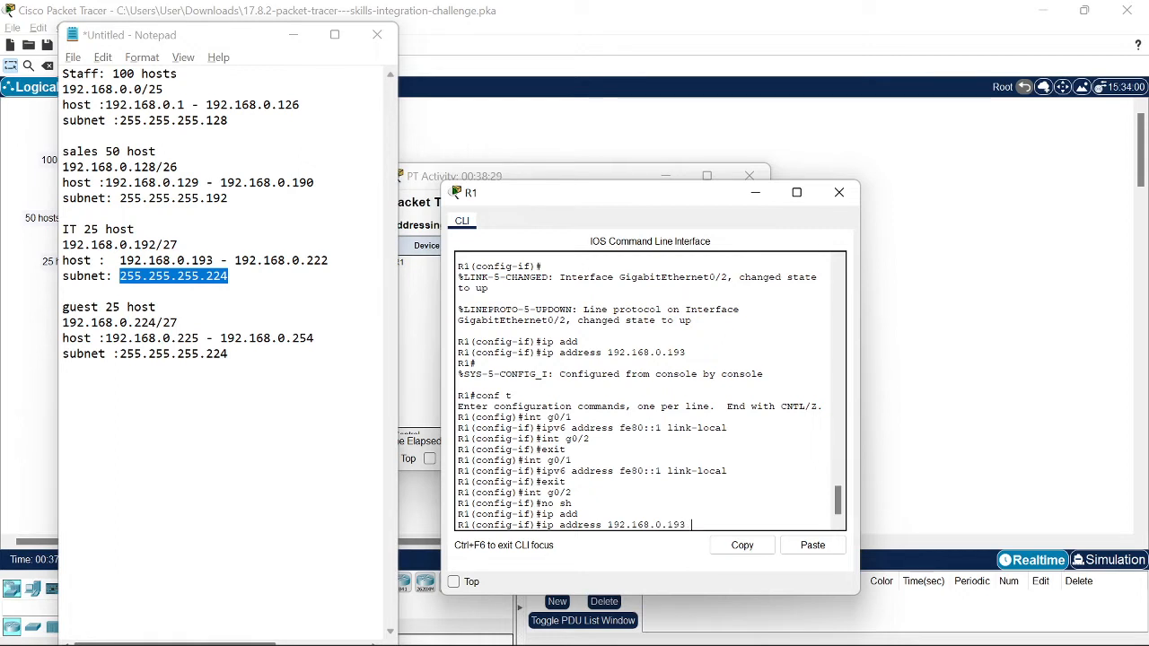
text( 255.255.255)
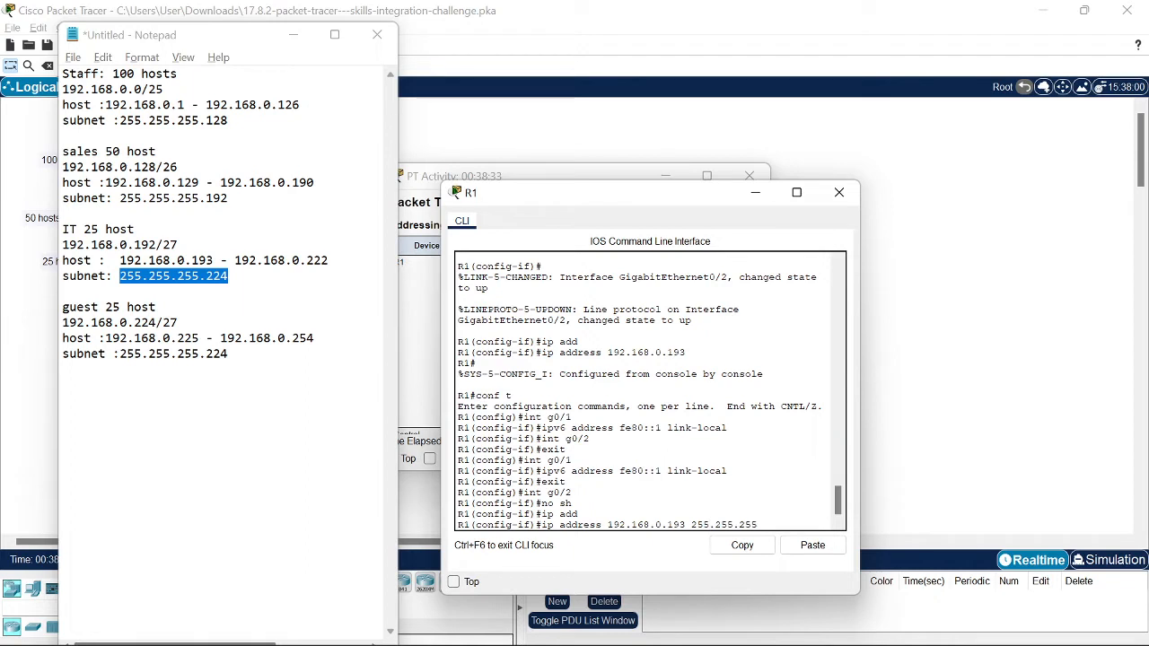
text(.224)
Step: Apply 192.168.0.193 255.255.255.224 to G0/2 and enable IPv6 on it
key(Return)
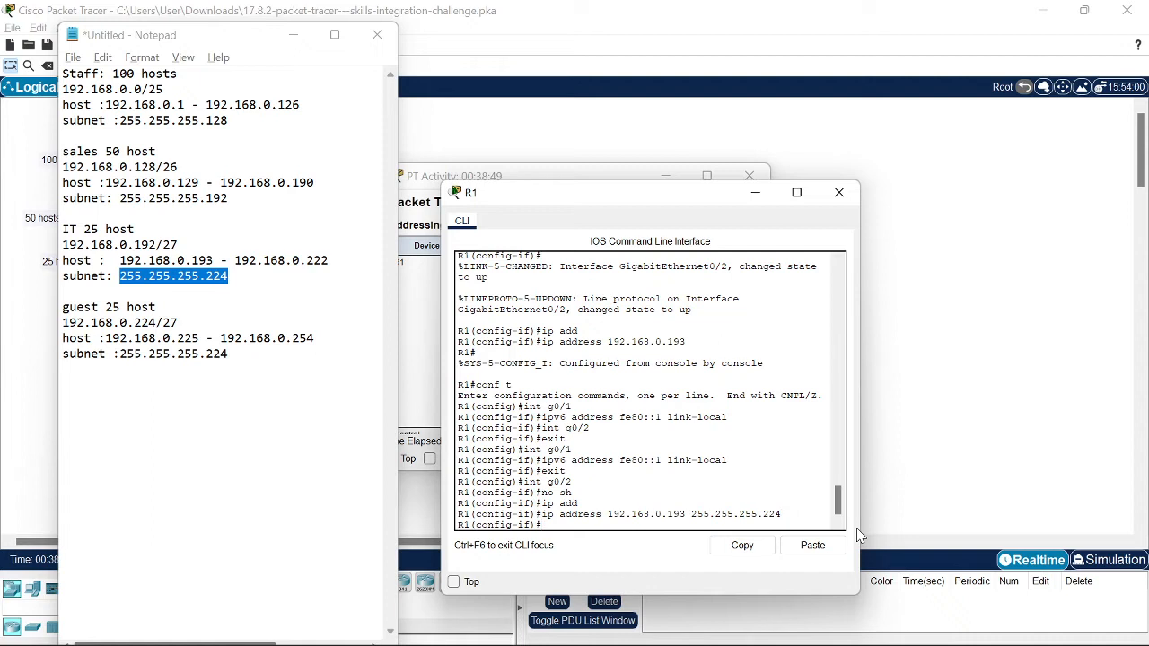
text(ipv)
key(Tab)
text(en)
key(Tab)
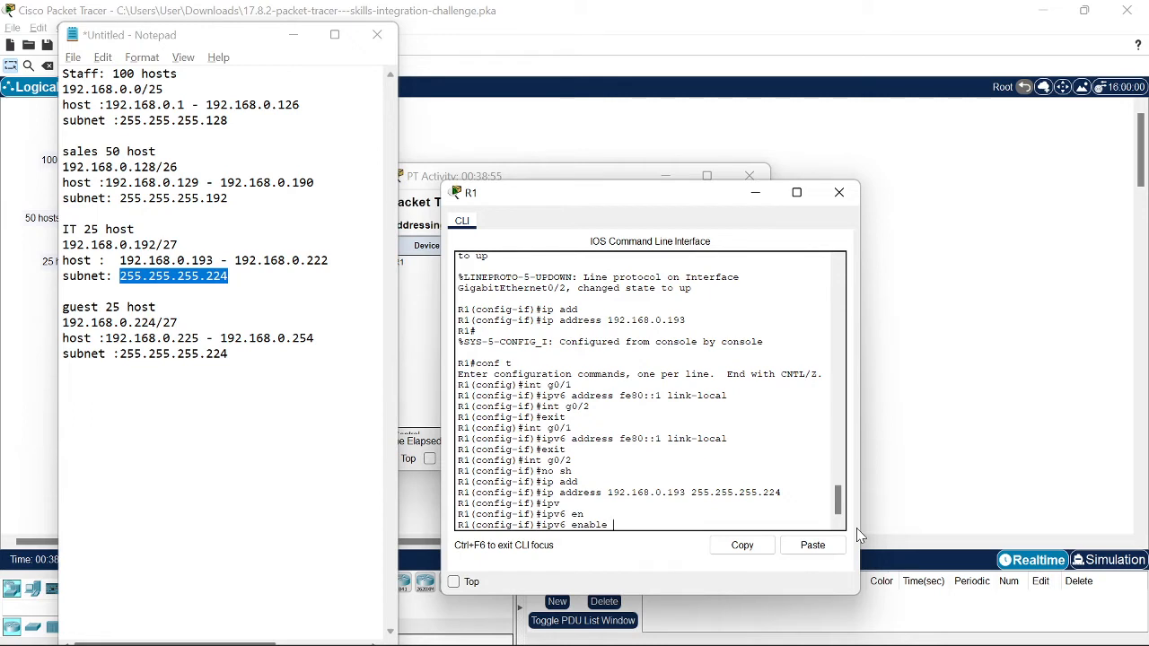
key(Return)
Step: Set G0/2's IPv6 address to 2001:db8:acad:2::1/64, adding the missing colon to the recalled command
text(ipv6 add)
key(Tab)
key(Tab)
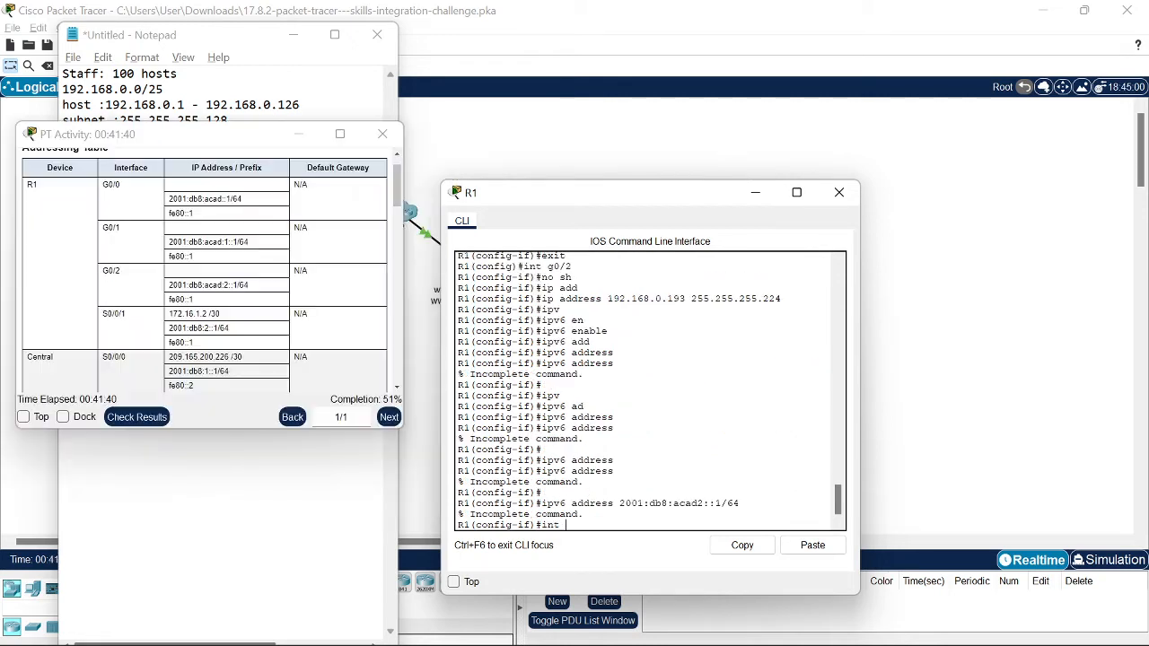
text(g0/2)
key(Return)
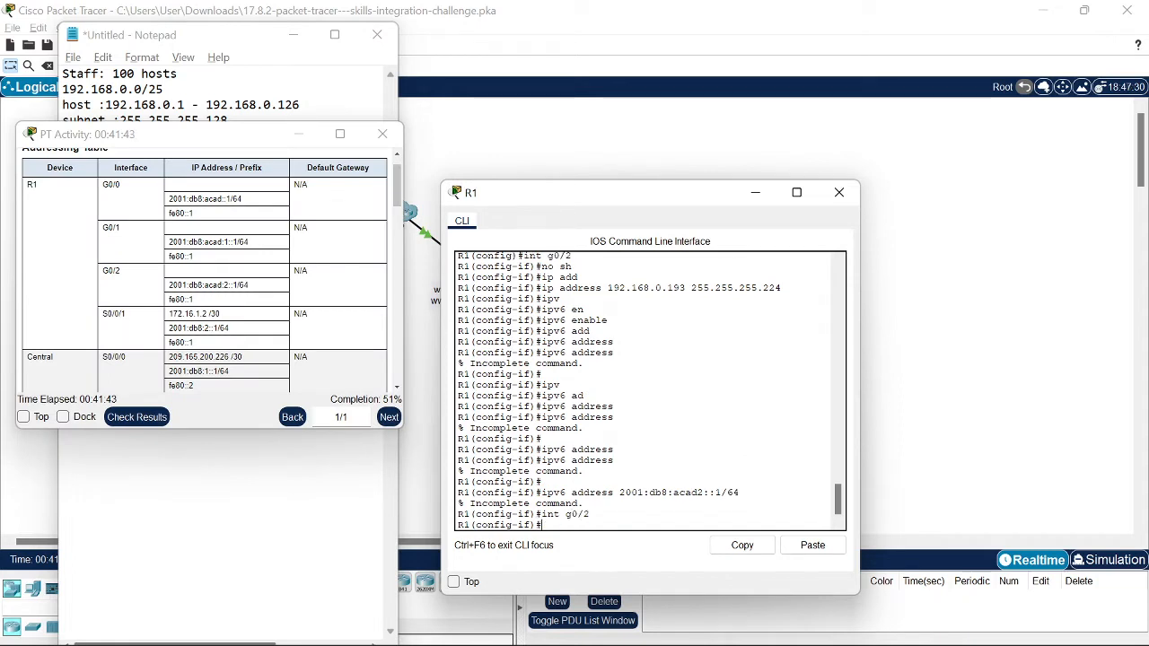
key(Up)
key(Up)
key(Return)
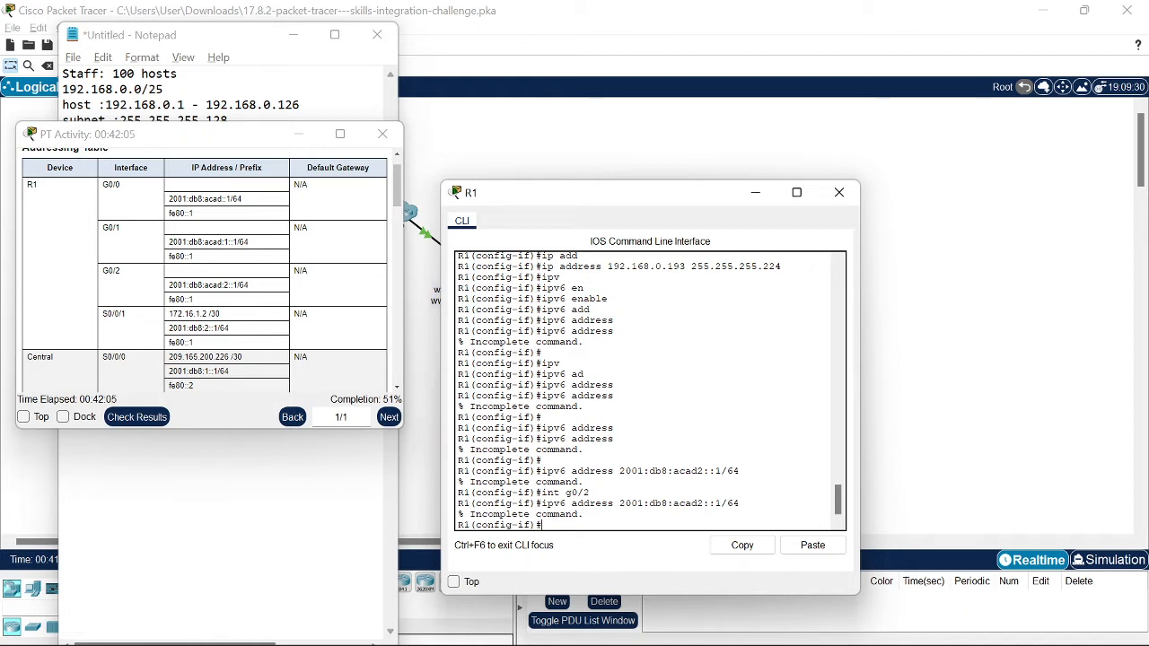
key(Up)
key(Left)
key(Left)
key(Left)
key(Left)
key(Left)
key(Left)
key(Left)
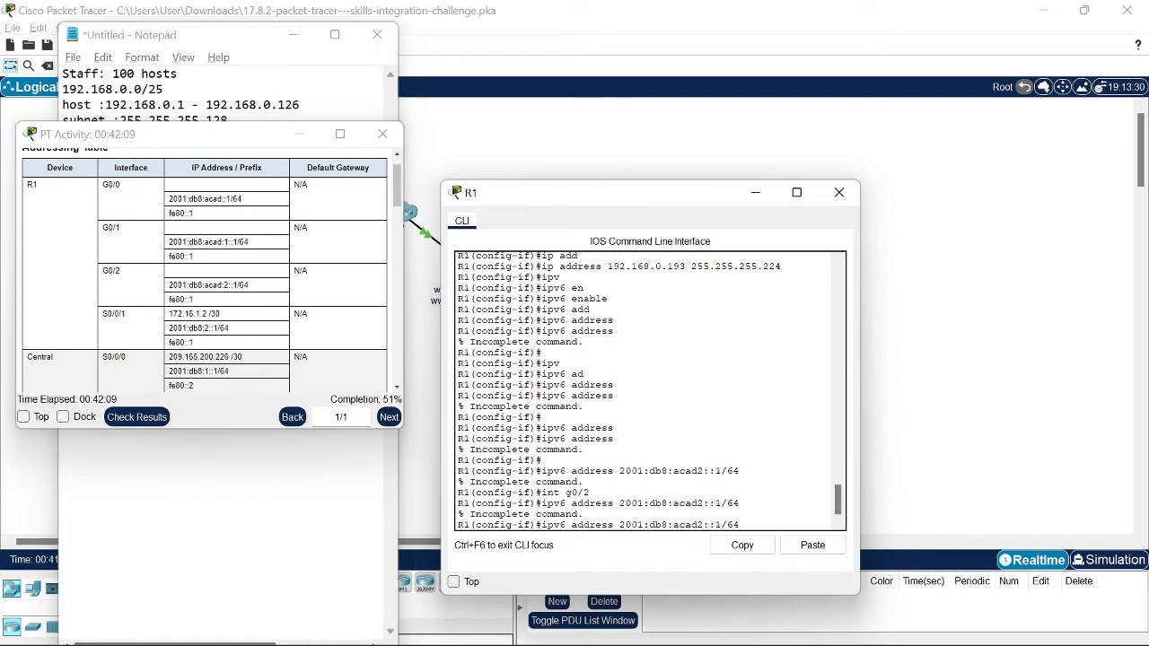
text(:)
key(Return)
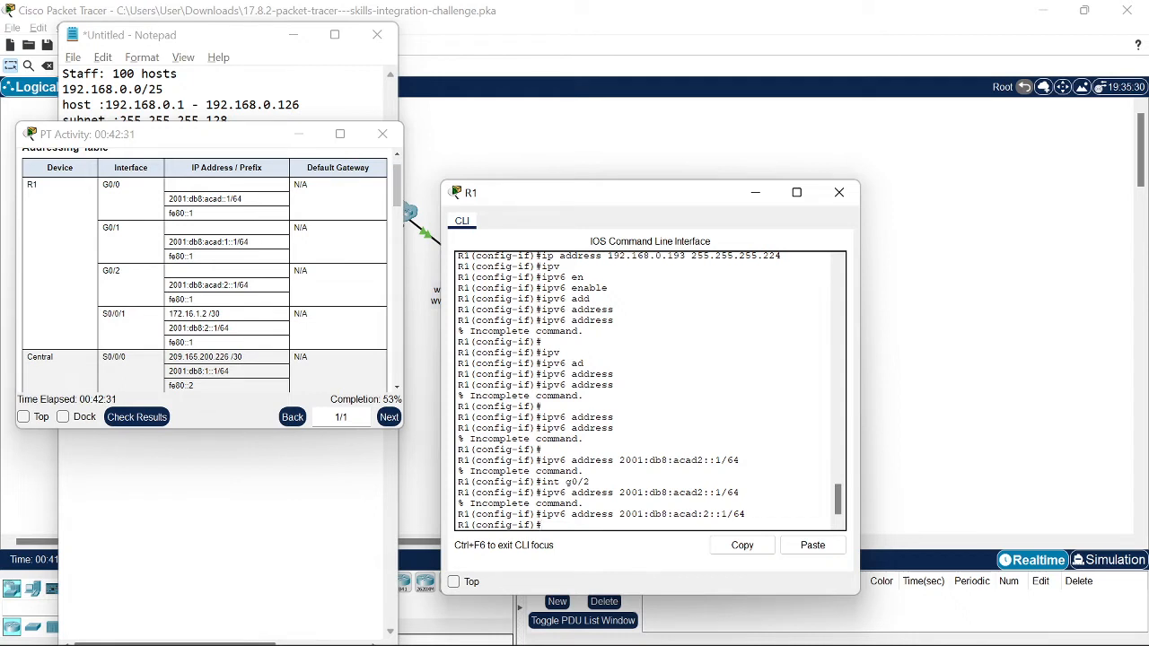
Step: Give G0/2 the link-local address fe80::1
text(pv)
key(Tab)
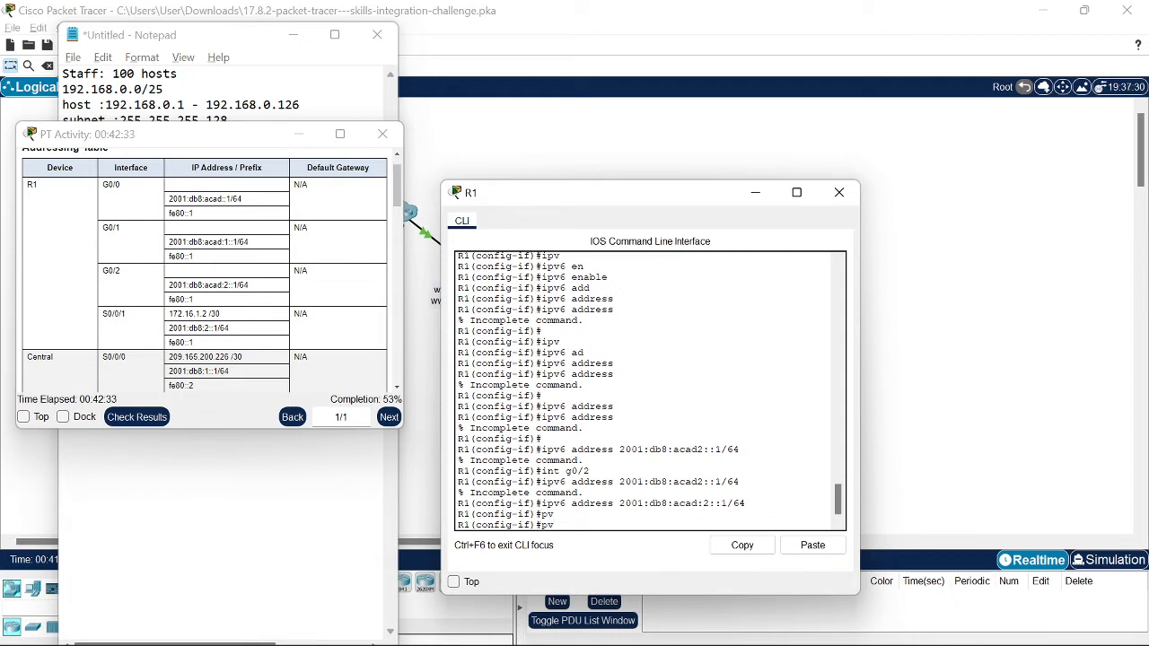
key(BackSpace)
key(BackSpace)
text(ipv)
key(Tab)
text(ad)
key(Tab)
text(fe80::1 l)
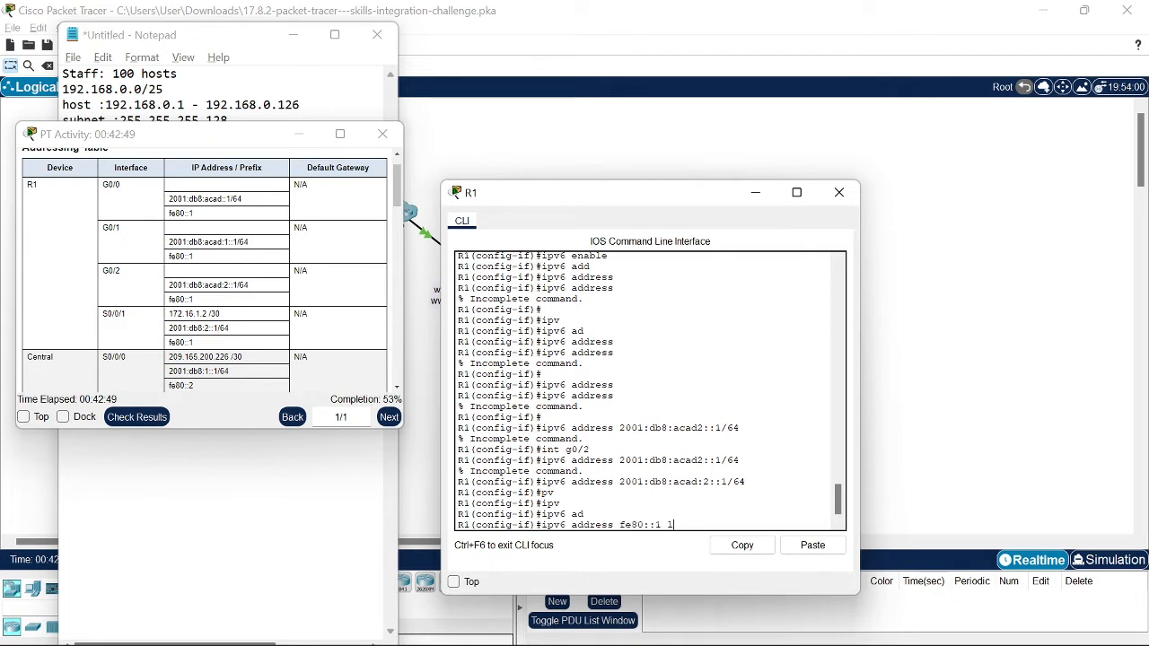
text(ink)
key(Tab)
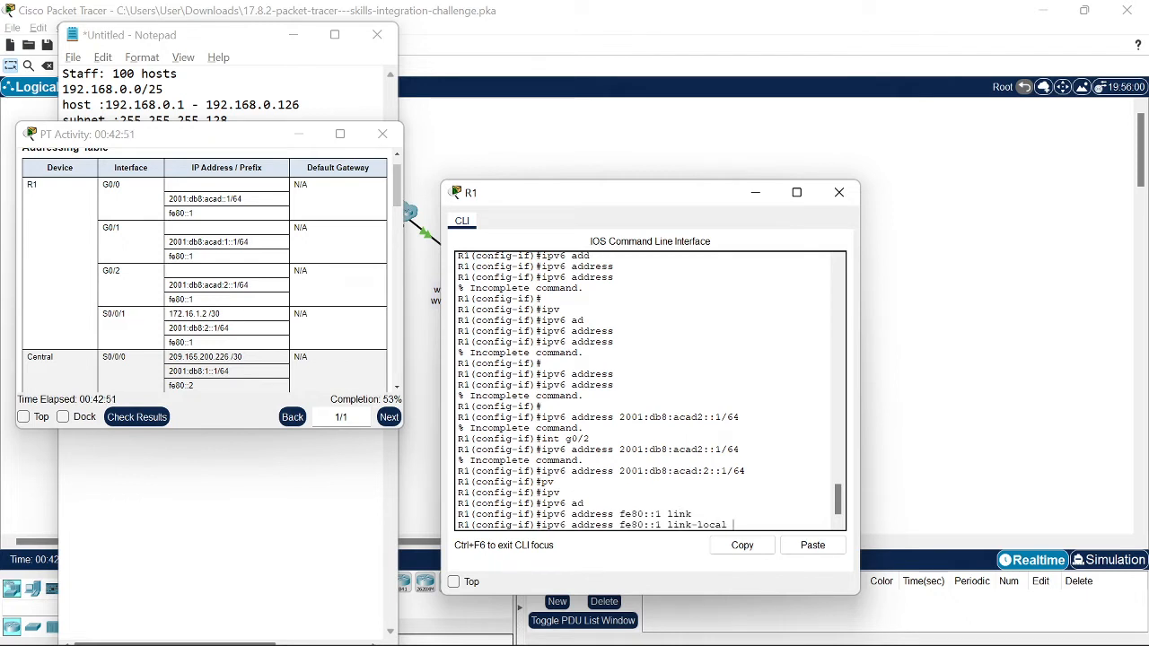
key(Return)
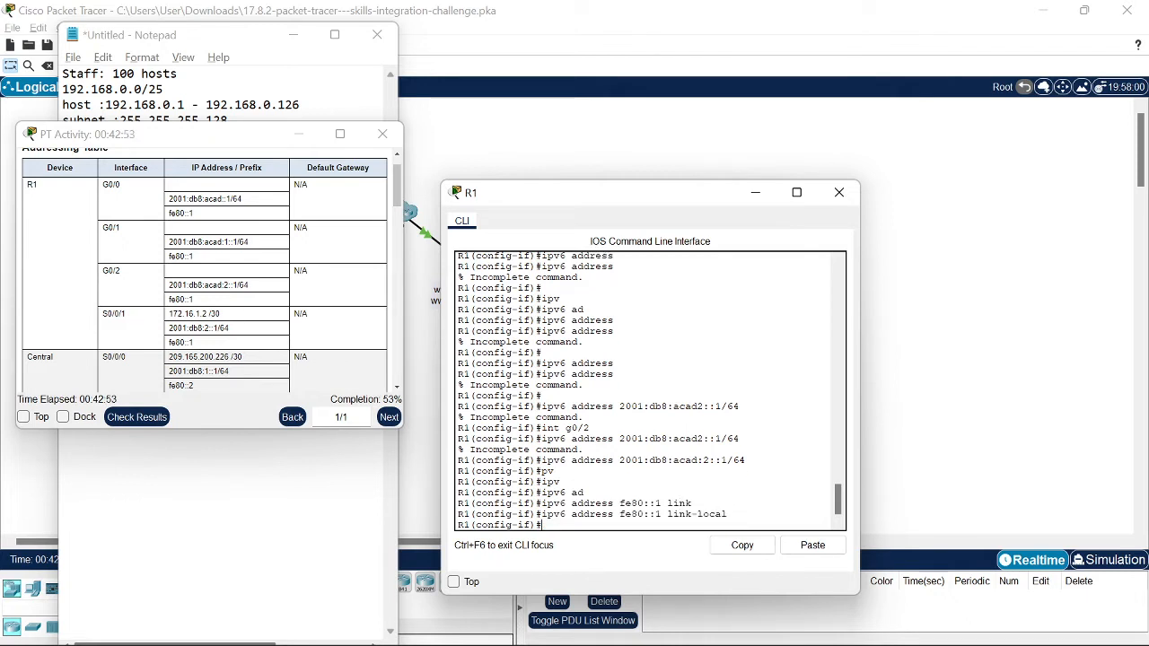
Step: Leave interface configuration and begin the ip domain-name command
text(exit)
key(Return)
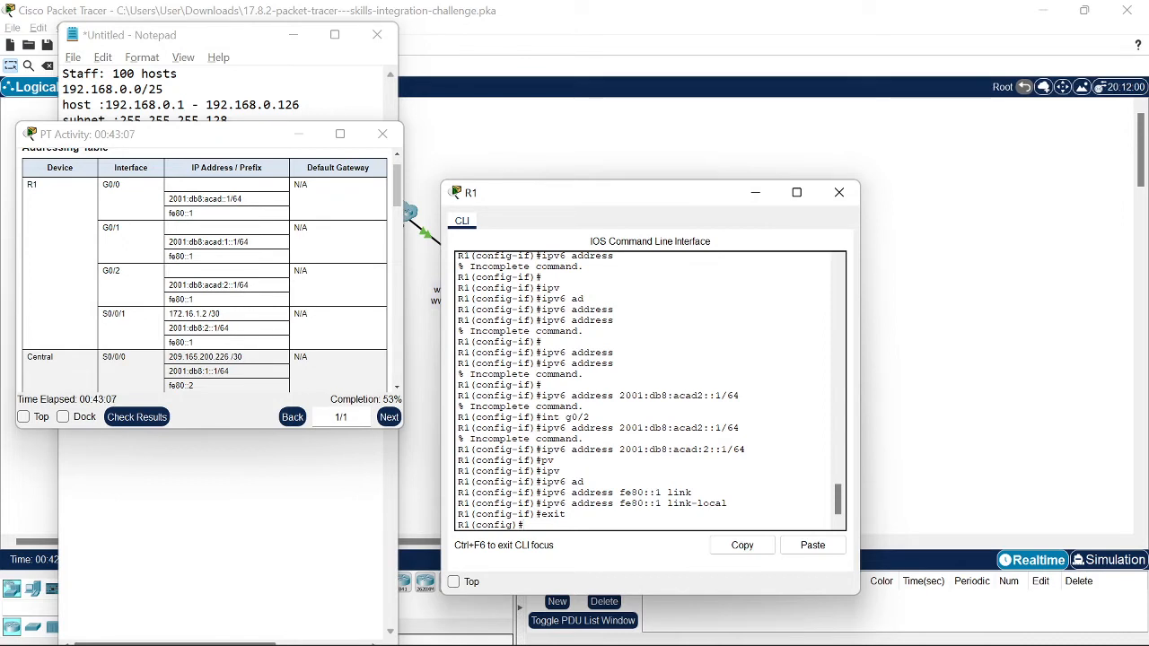
text(ip doma)
key(Tab)
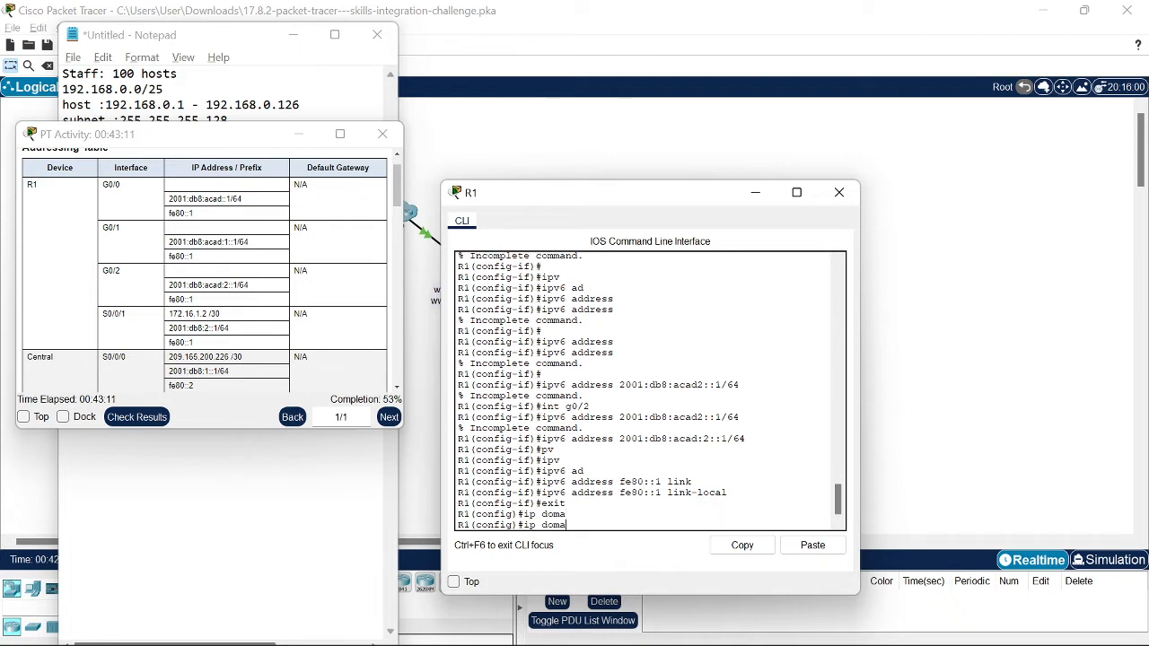
text(in-)
key(Tab)
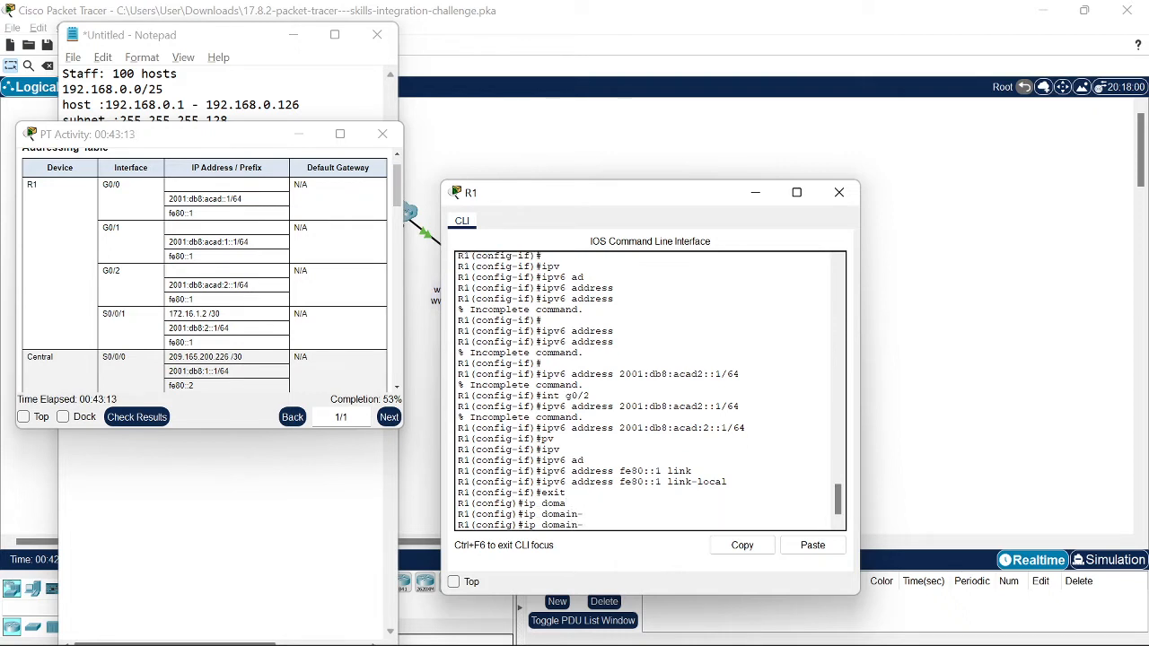
text(na)
key(Tab)
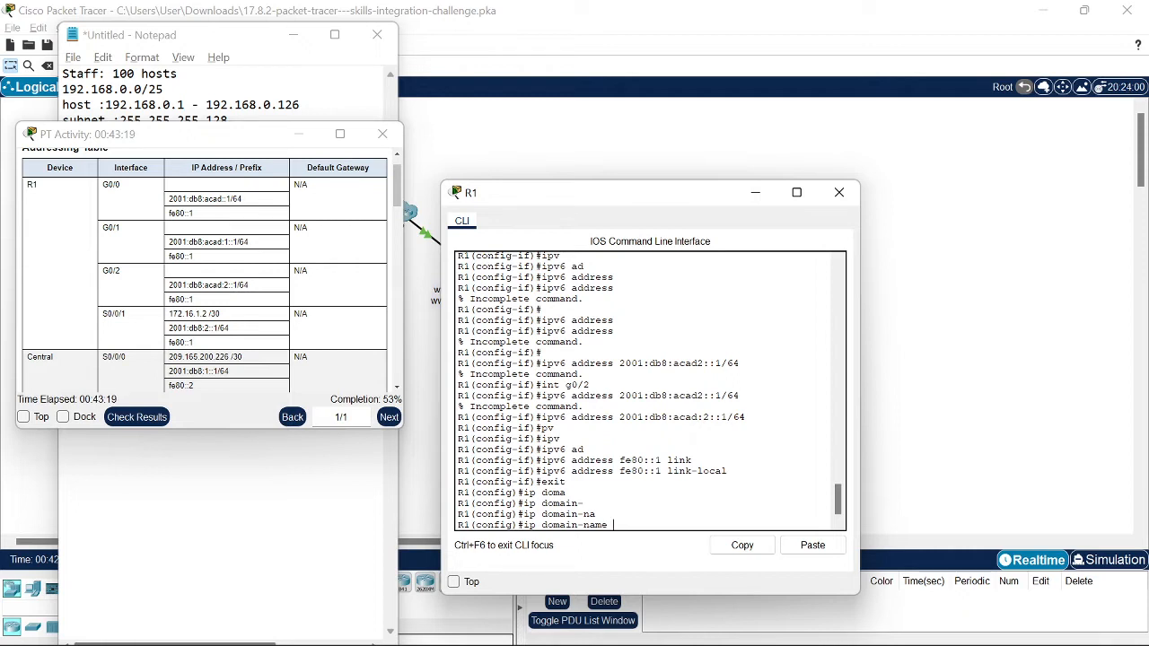
Step: Check the required domain name in the instructions and set it to CCNA-lab.com
click(284, 346)
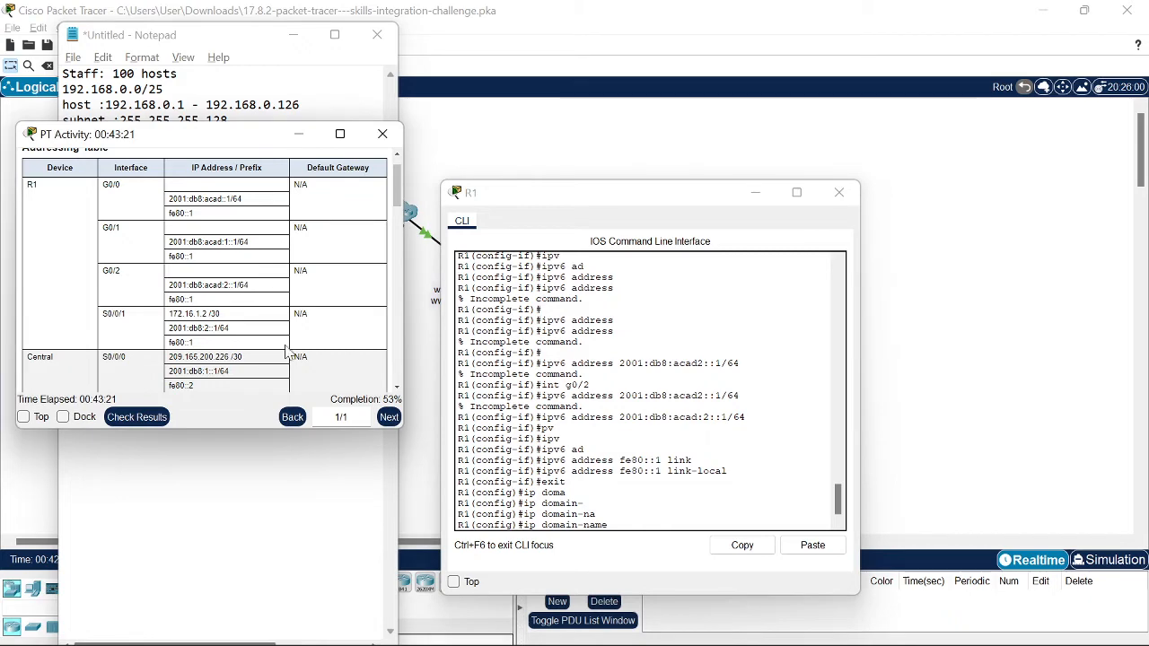
scroll(110, 218, up, 1)
scroll(154, 264, down, 2)
scroll(167, 274, down, 10)
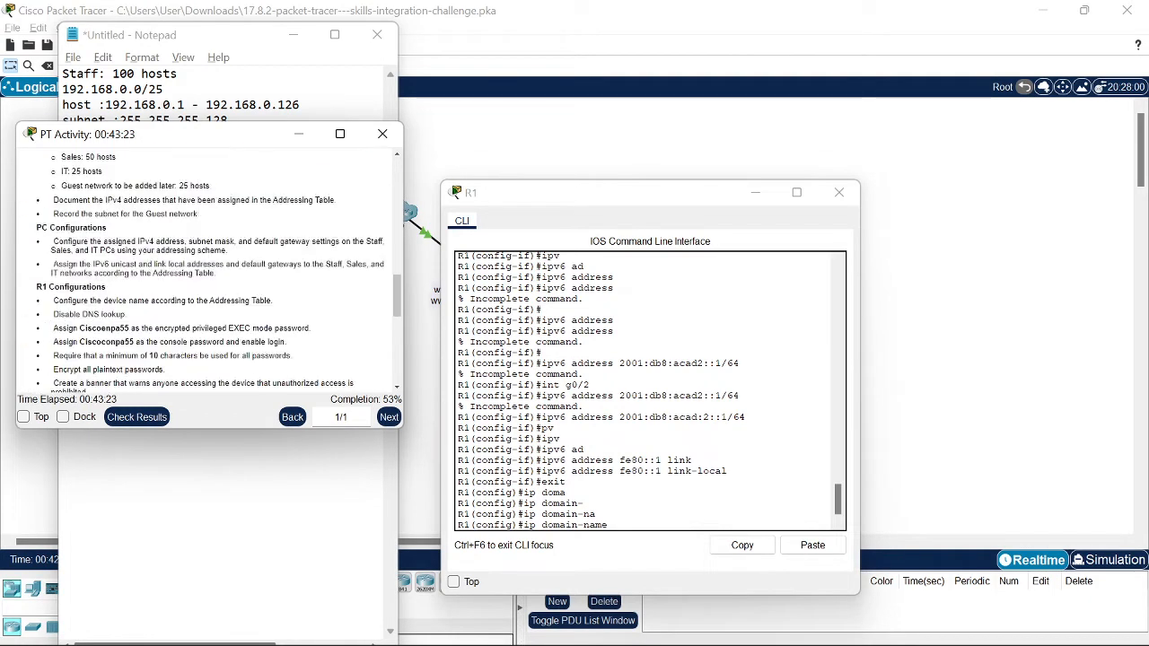
scroll(209, 287, down, 2)
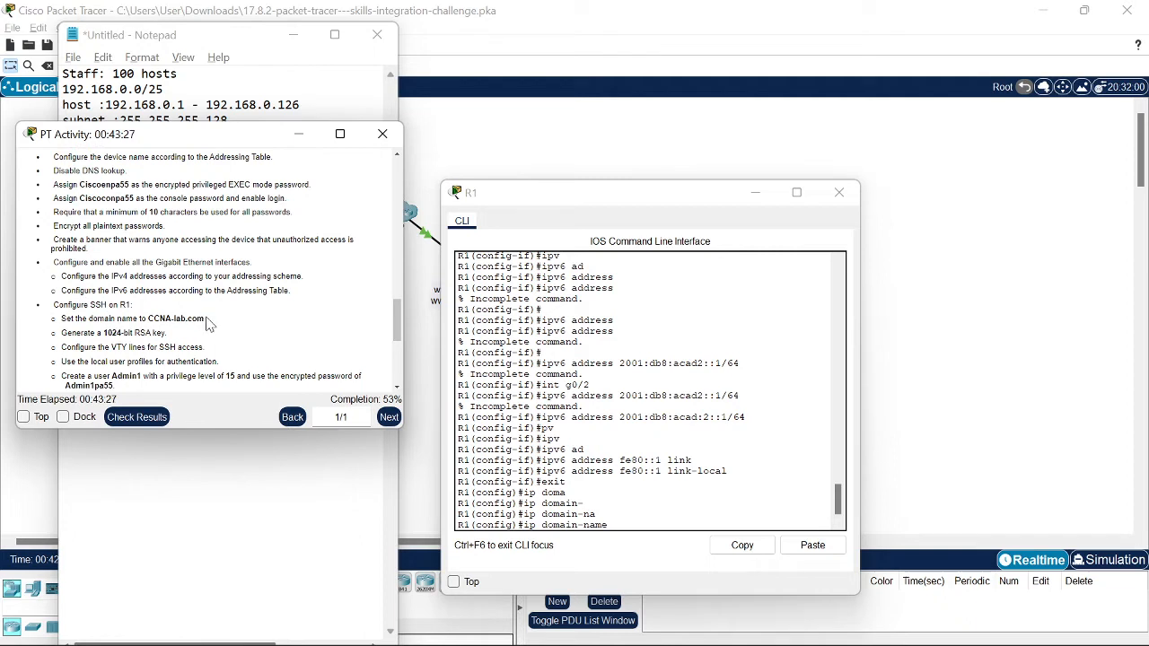
drag(205, 321, 180, 320)
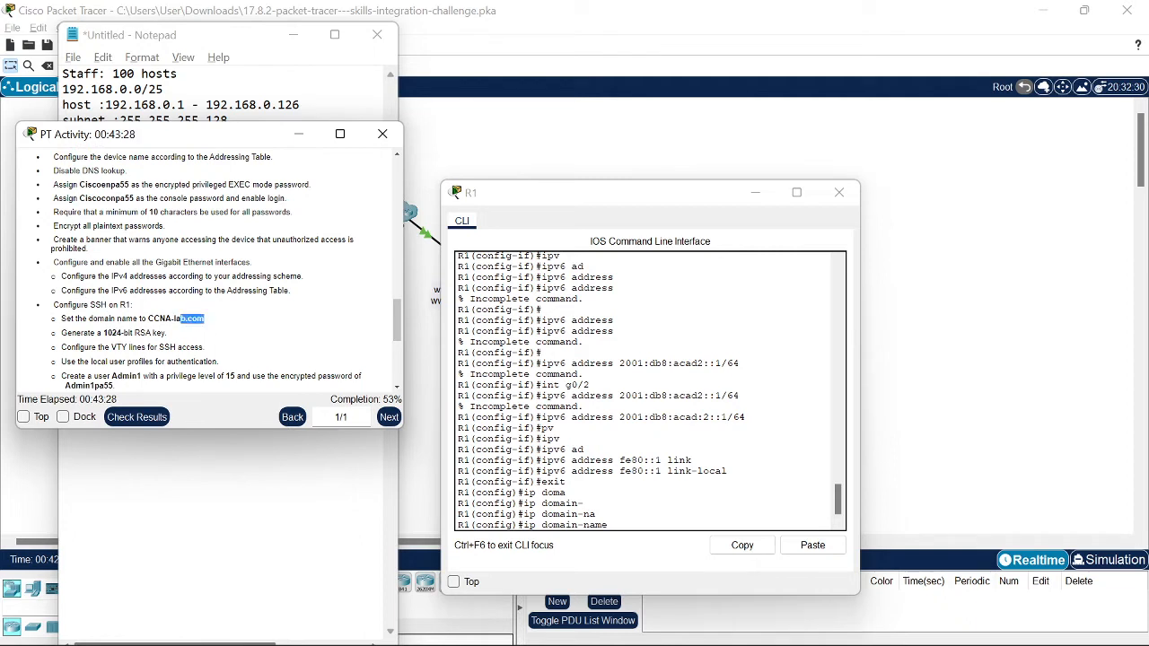
click(617, 537)
text(C)
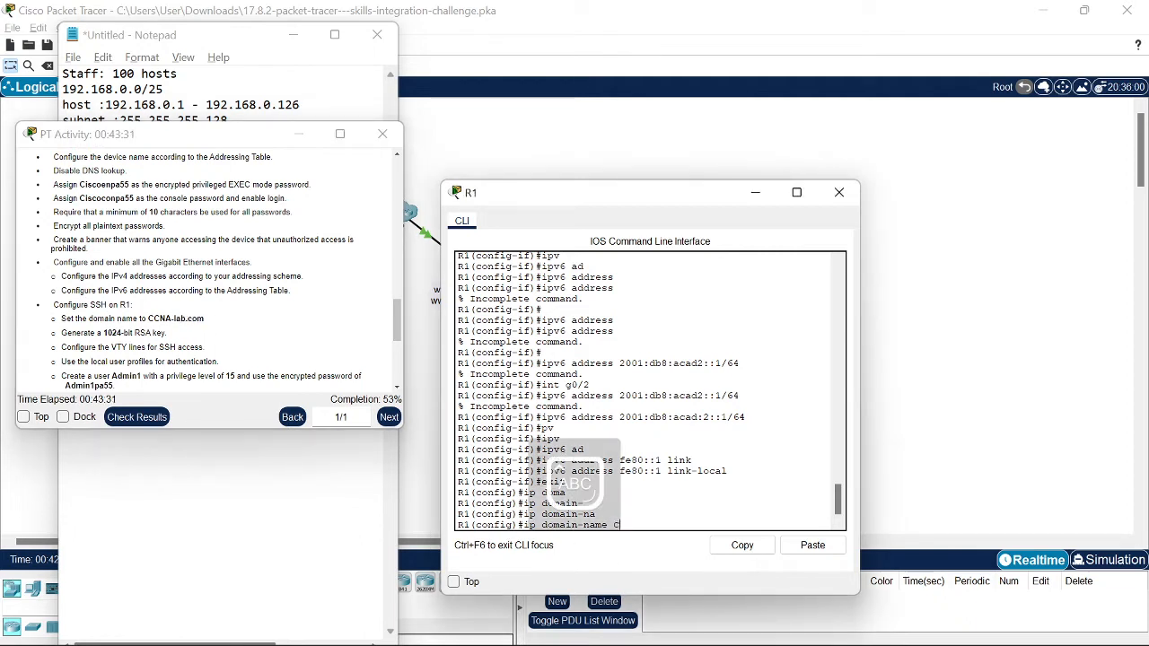
text(CNA-)
key(Caps_Lock)
text(lab.com)
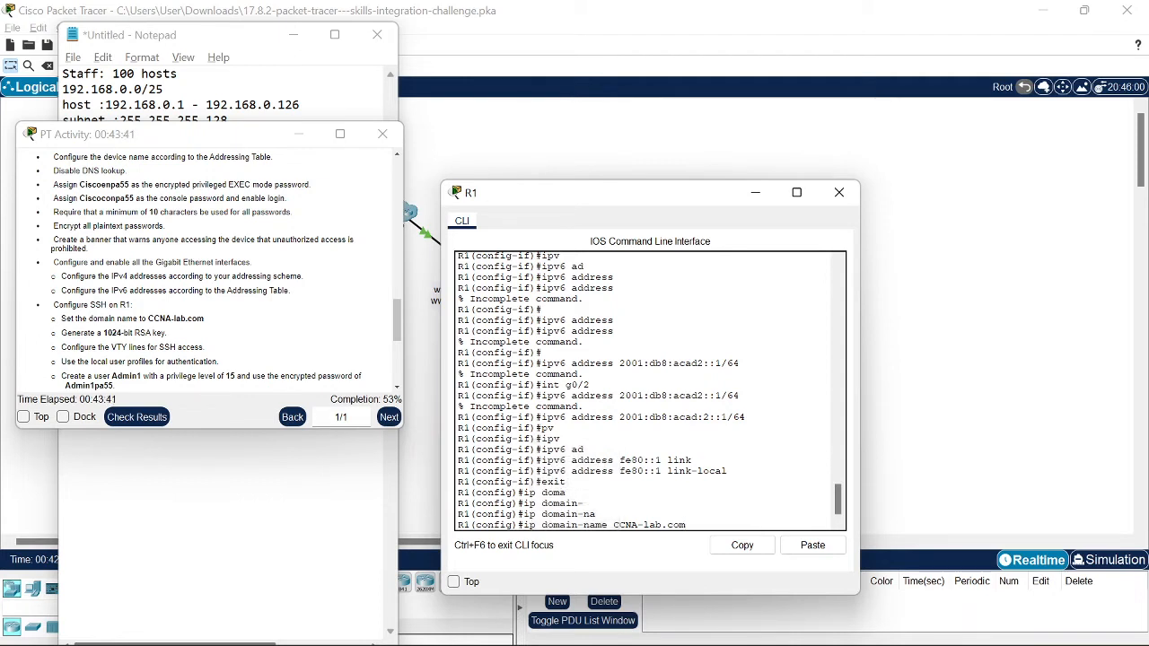
key(Return)
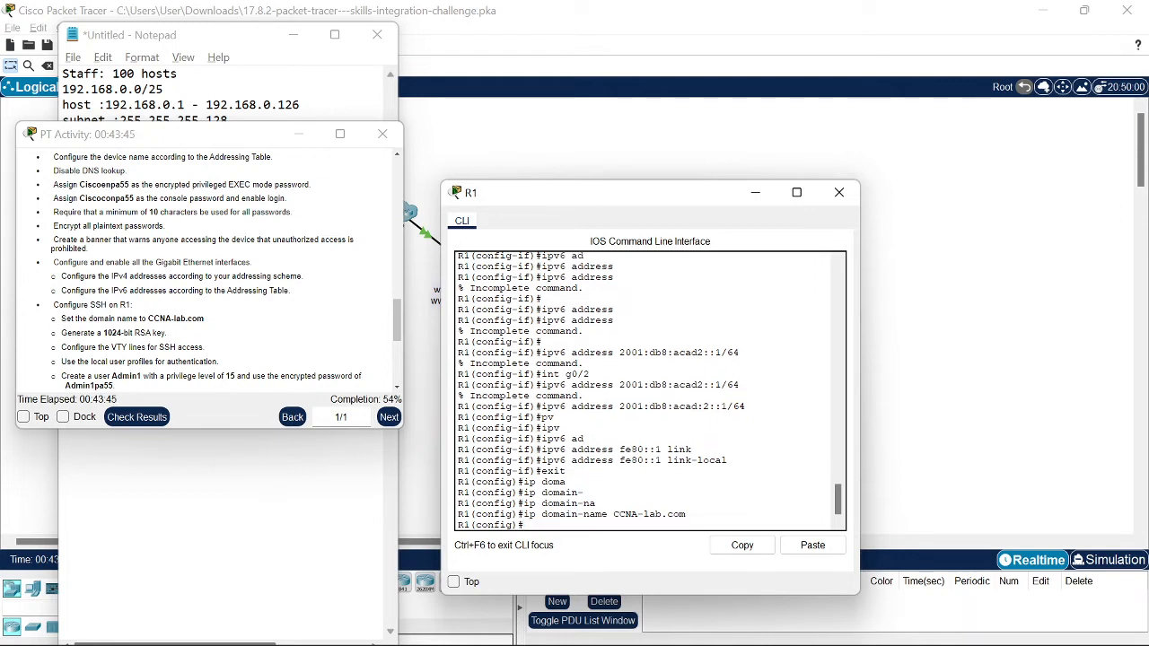
Step: Run crypto key generate rsa on R1 with a 1024-bit modulus
text(cryp)
key(Tab)
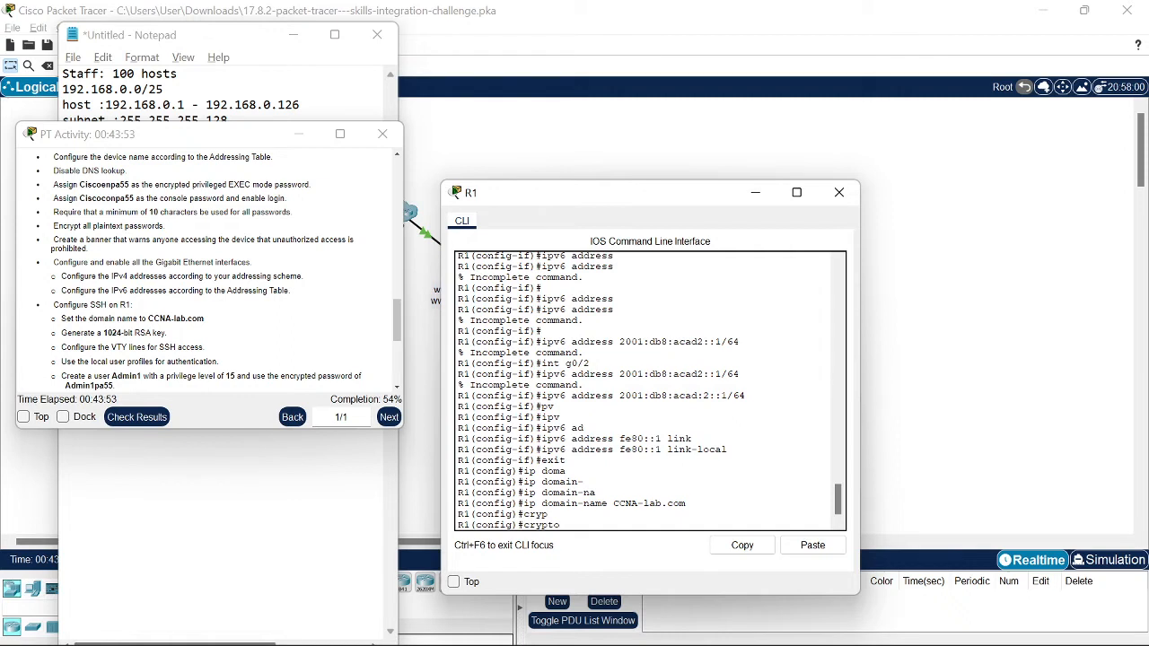
text(key)
key(Tab)
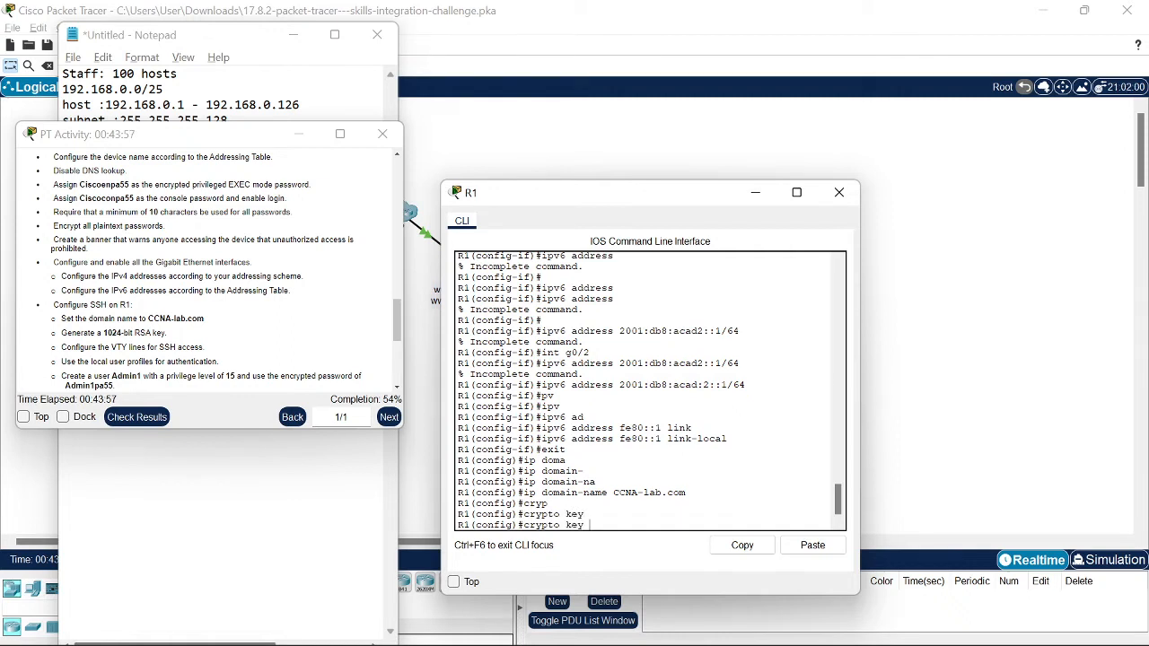
text(ge)
key(Tab)
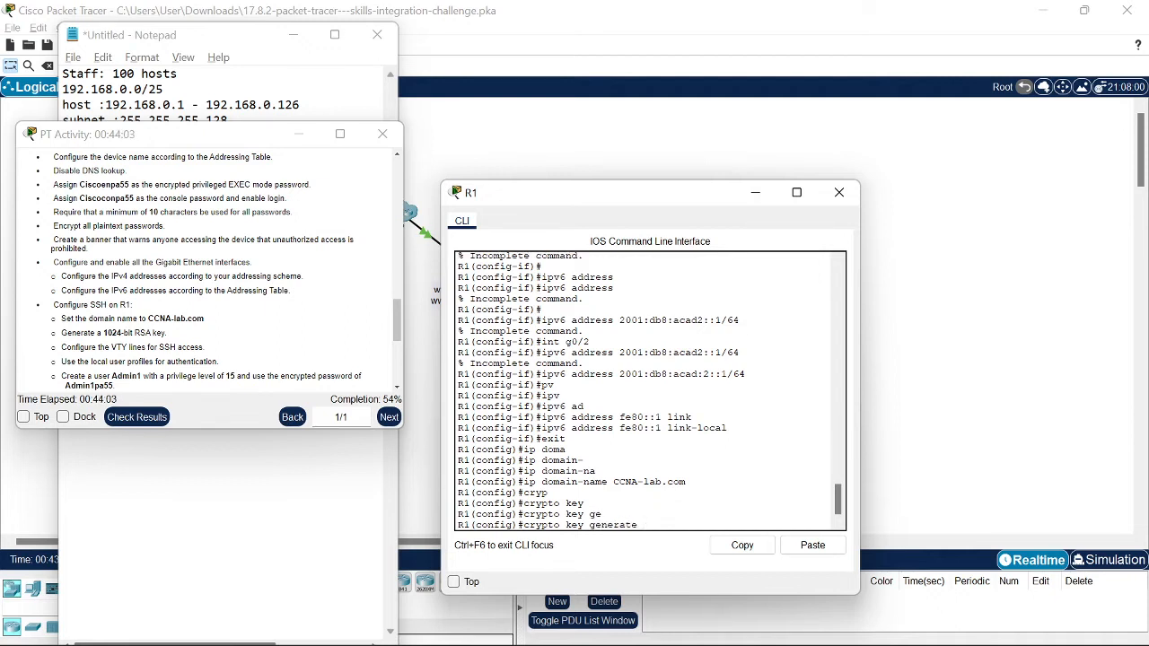
text(r)
key(Tab)
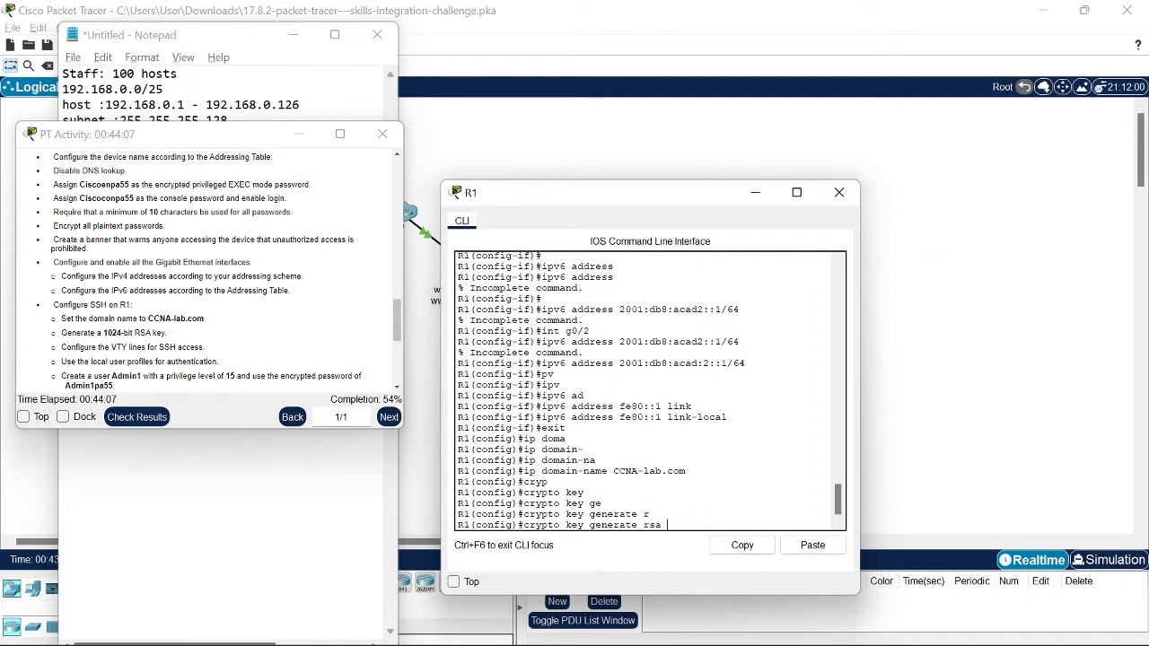
key(Return)
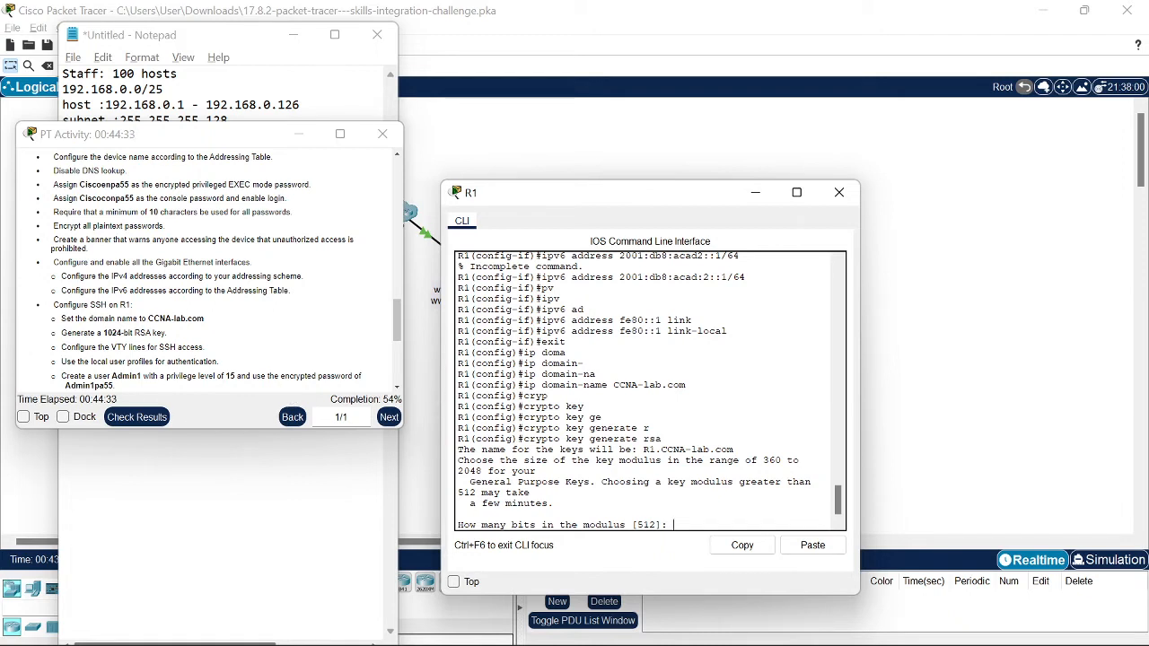
text(1024)
key(Return)
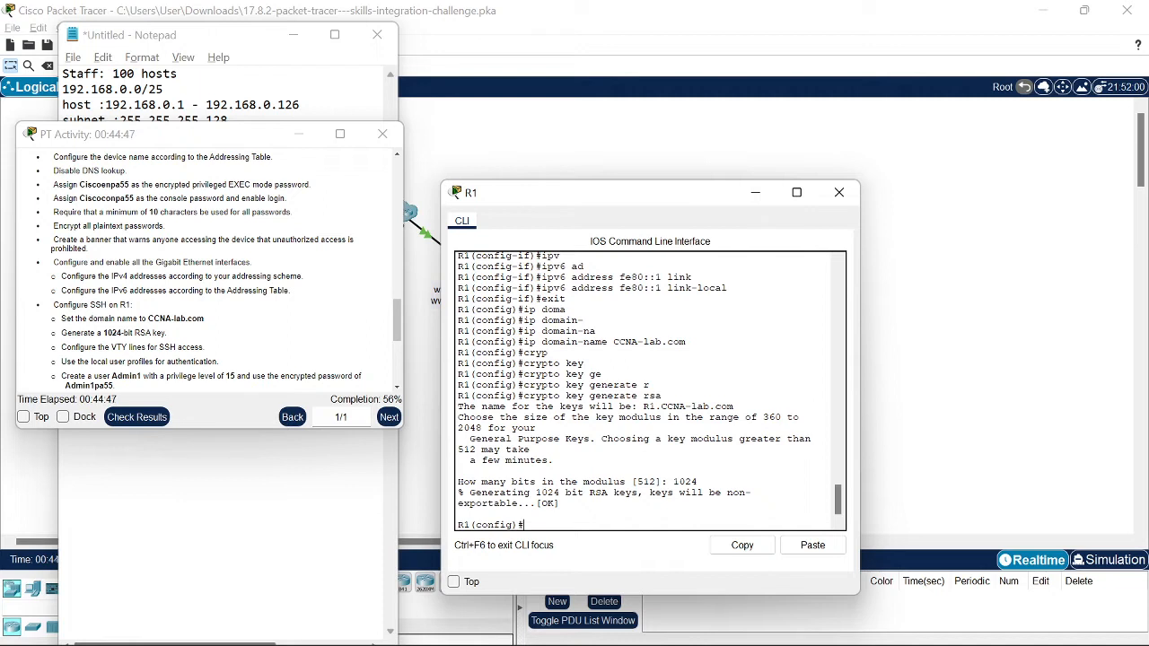
text(line vsy)
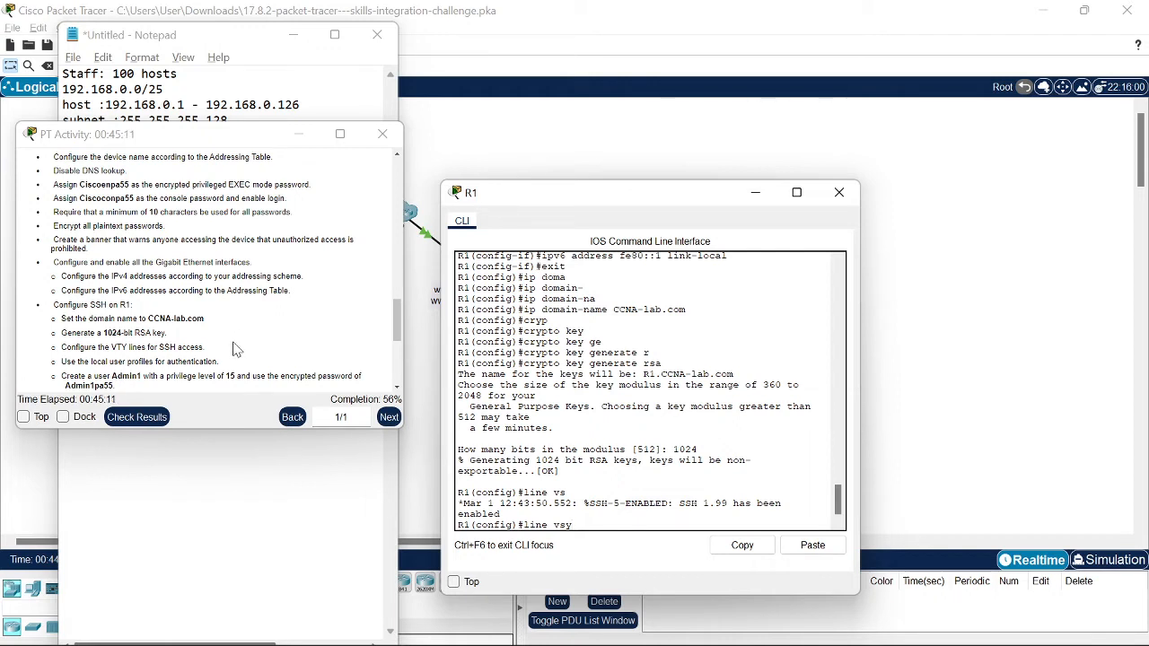
Step: Reopen R1's CLI and submit the mistyped line vsy 0 4 command
text(0)
click(737, 148)
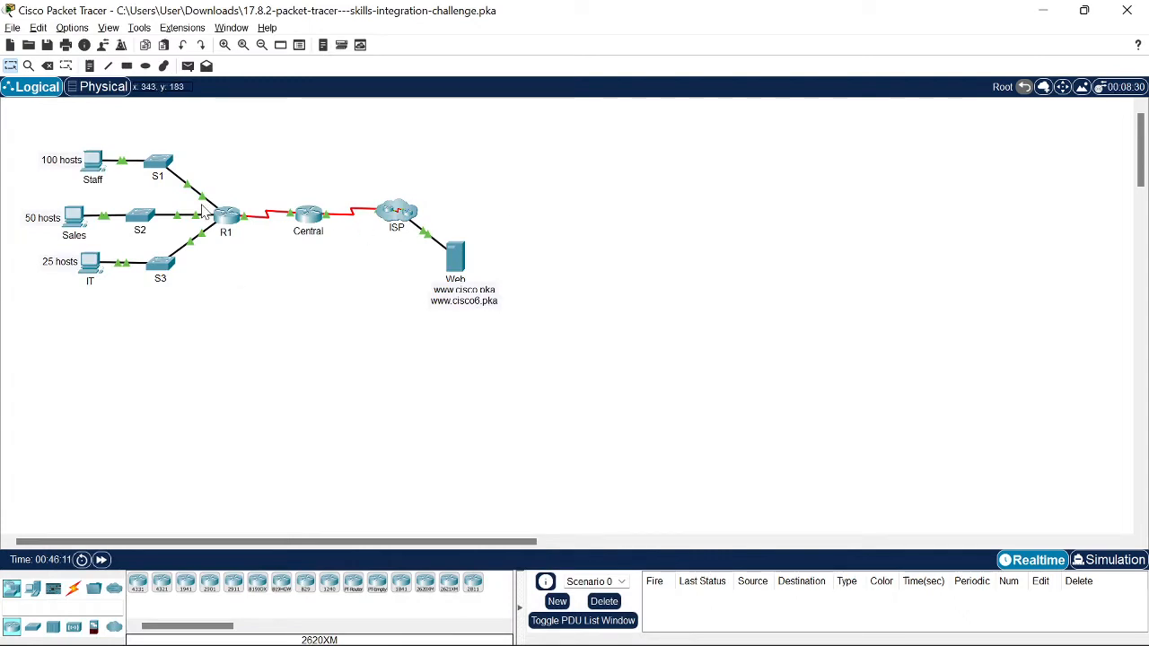
click(237, 220)
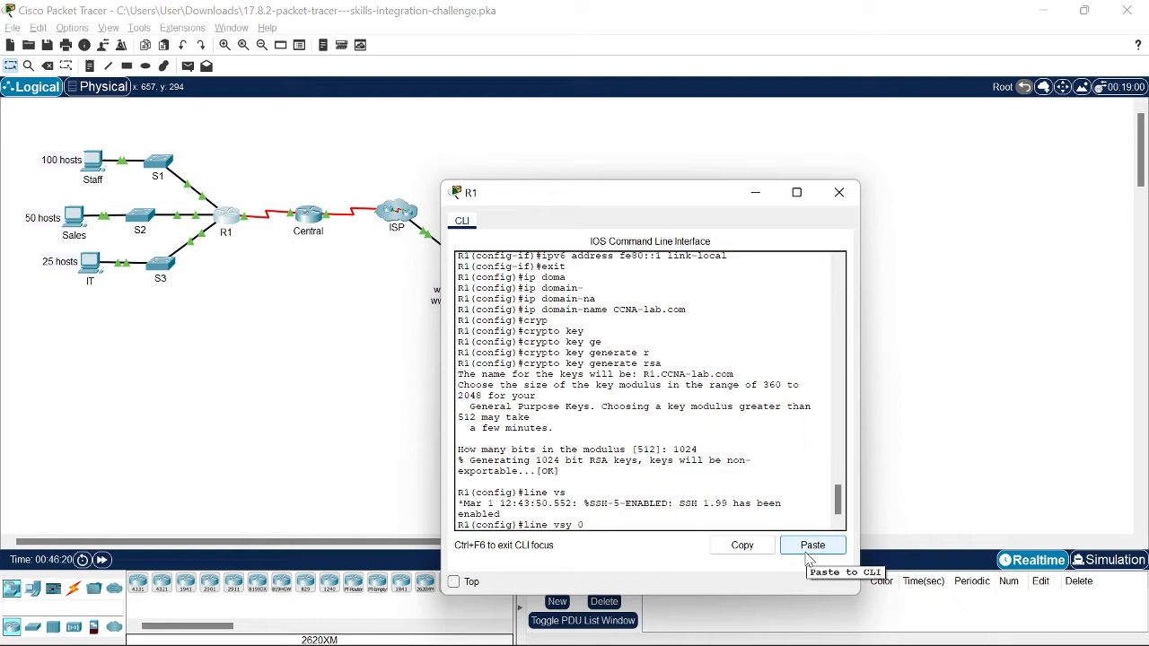
text(4)
key(Return)
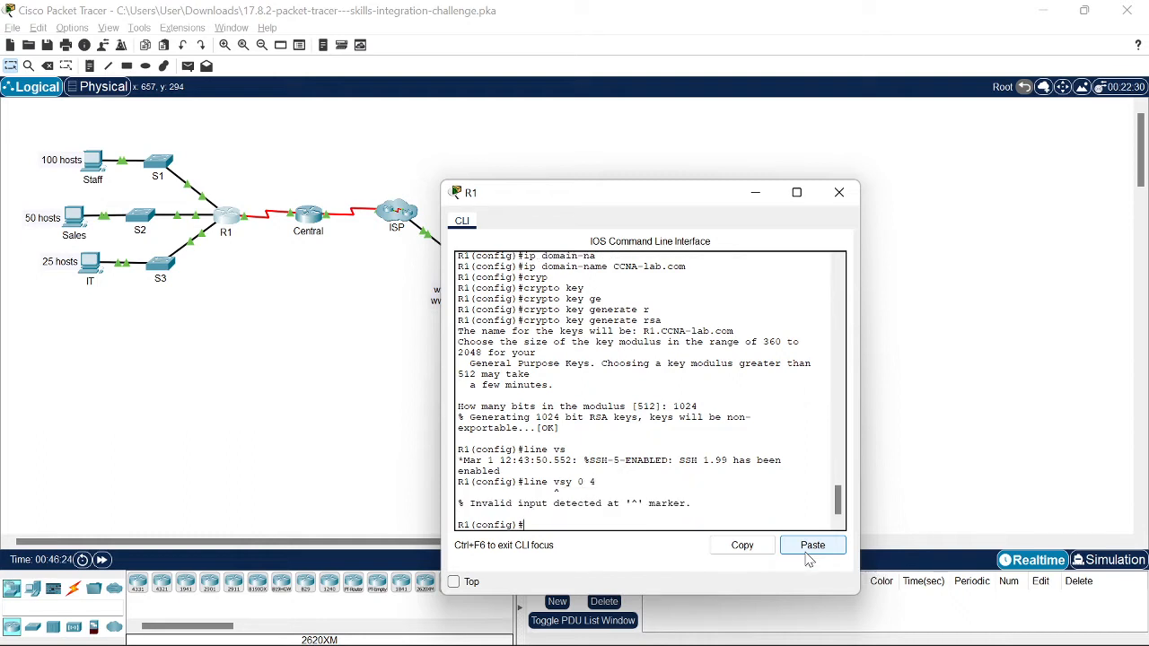
Step: Correct it to line vty 0 4 and type login local
key(Up)
key(BackSpace)
key(BackSpace)
key(BackSpace)
key(BackSpace)
key(BackSpace)
key(BackSpace)
key(Tab)
text(0 )
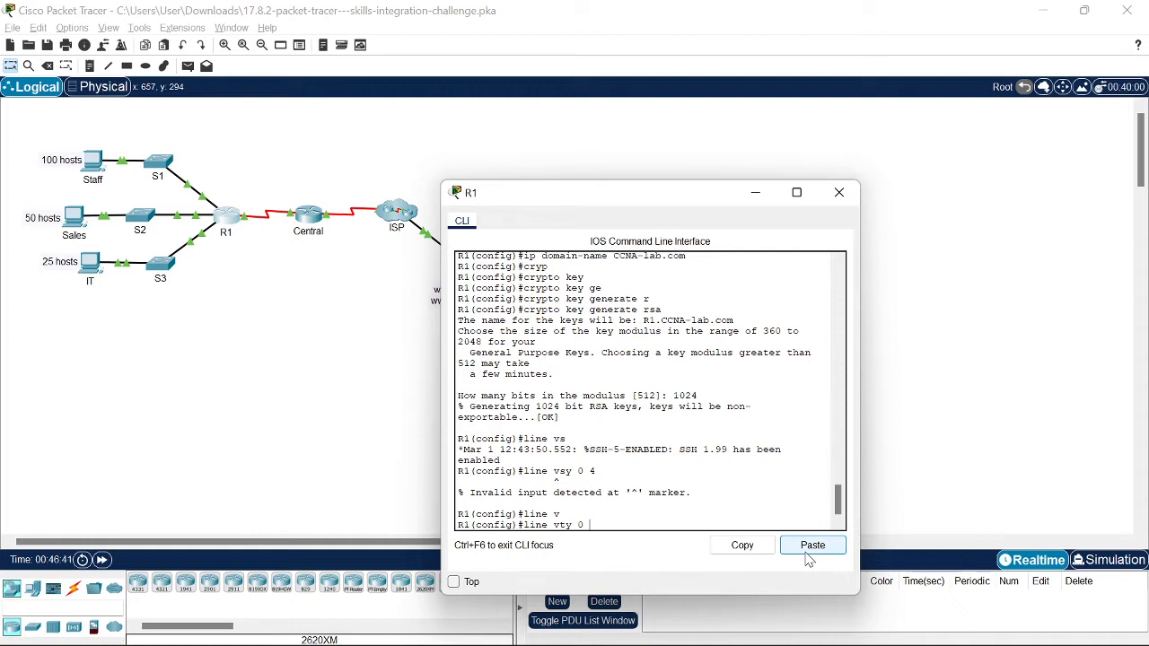
text(4)
key(Return)
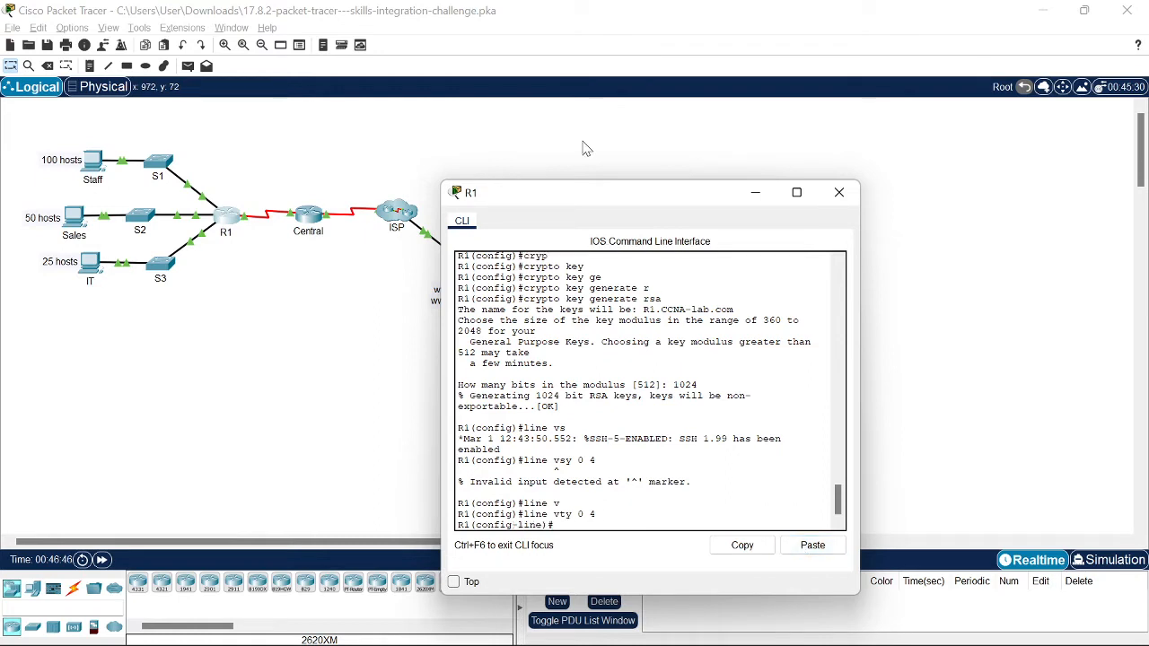
text(login local)
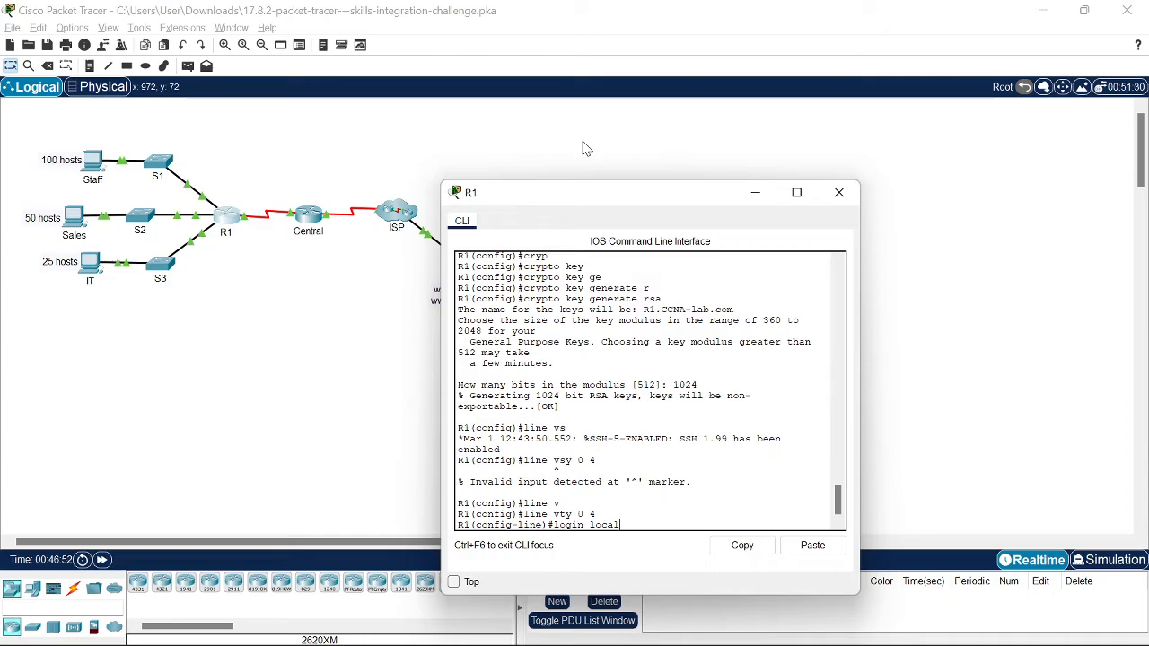
key(super+Tab)
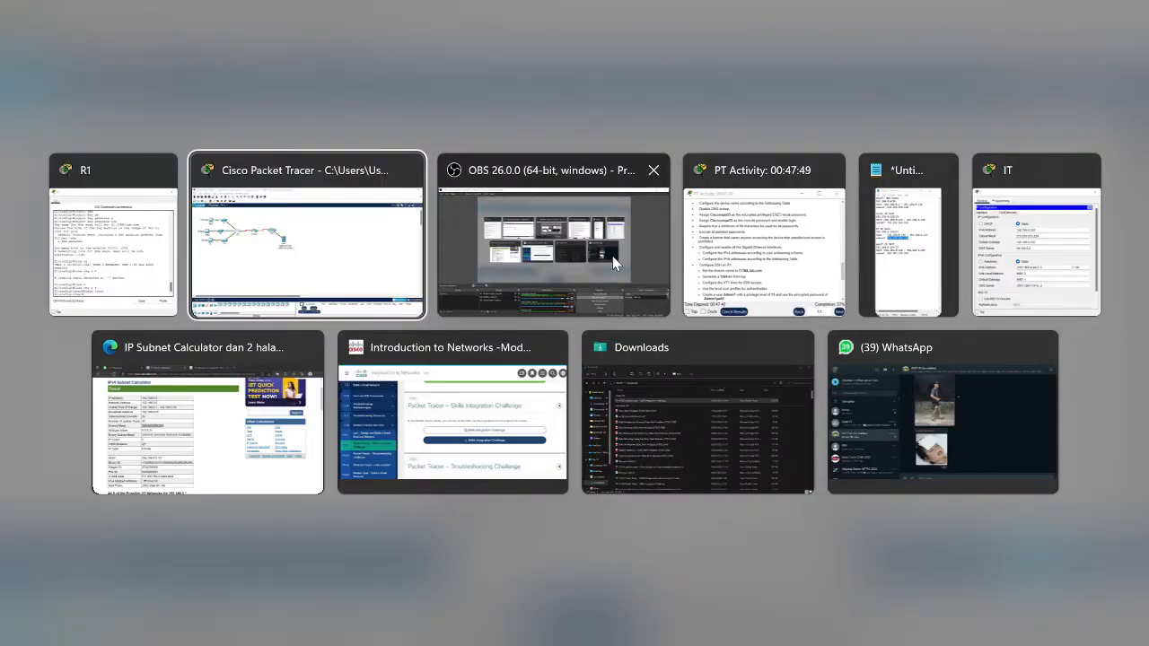
Step: Return to R1's CLI and enter transport input ssh for the VTY lines
click(613, 262)
key(alt+Tab)
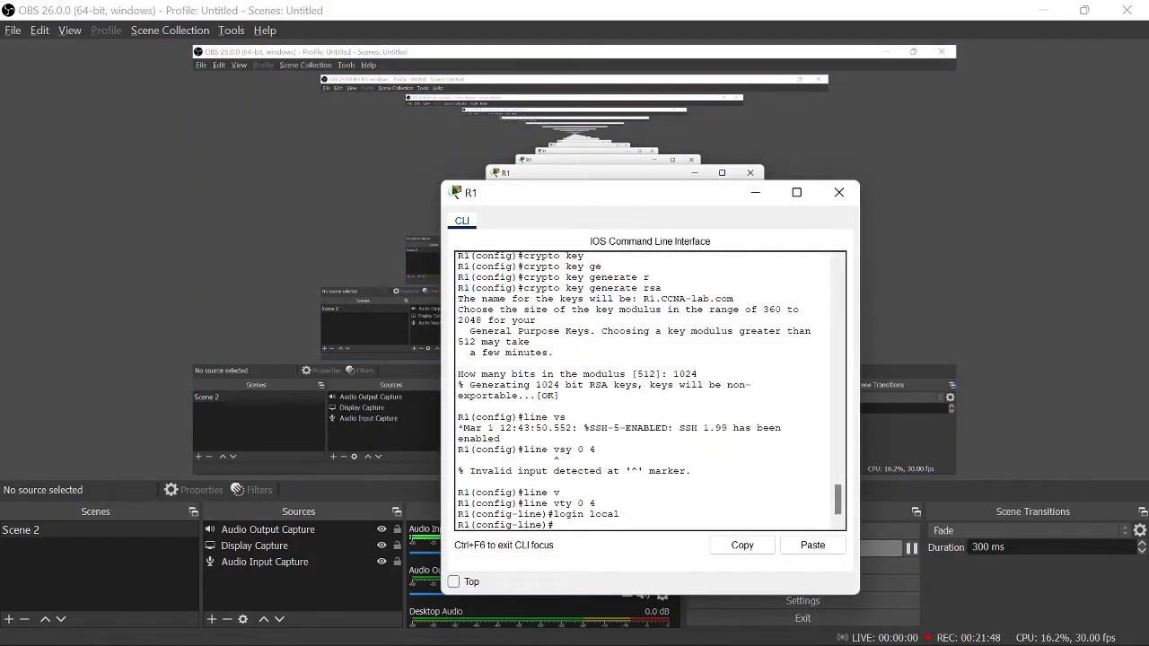
click(1039, 9)
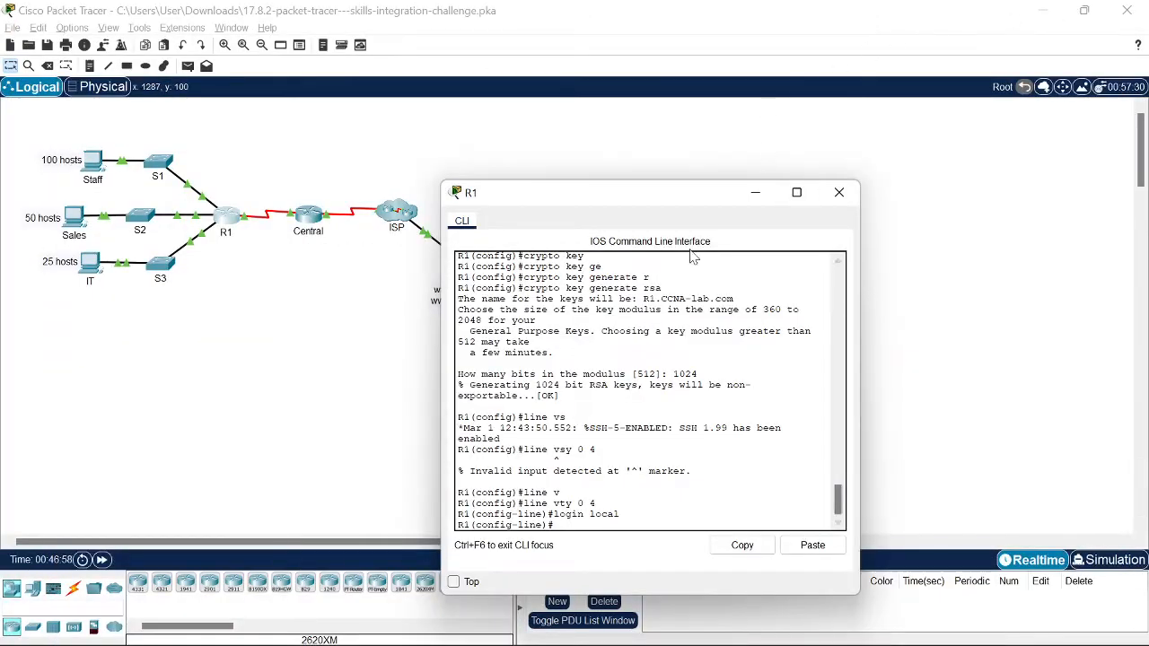
drag(678, 197, 825, 90)
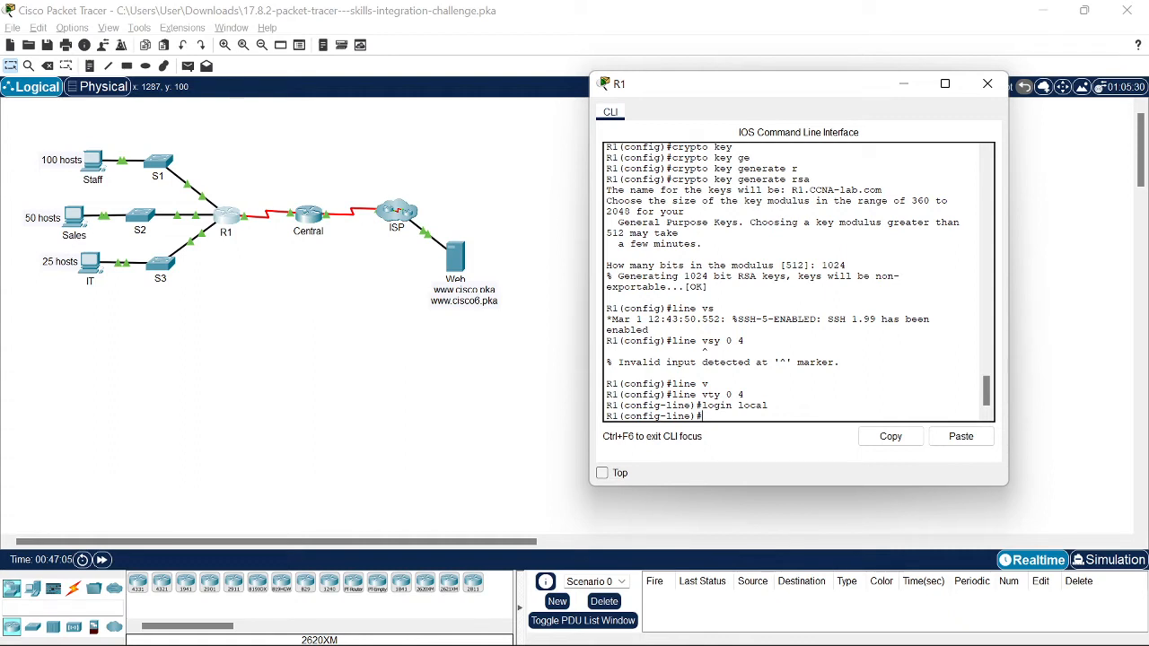
text(trans)
key(Tab)
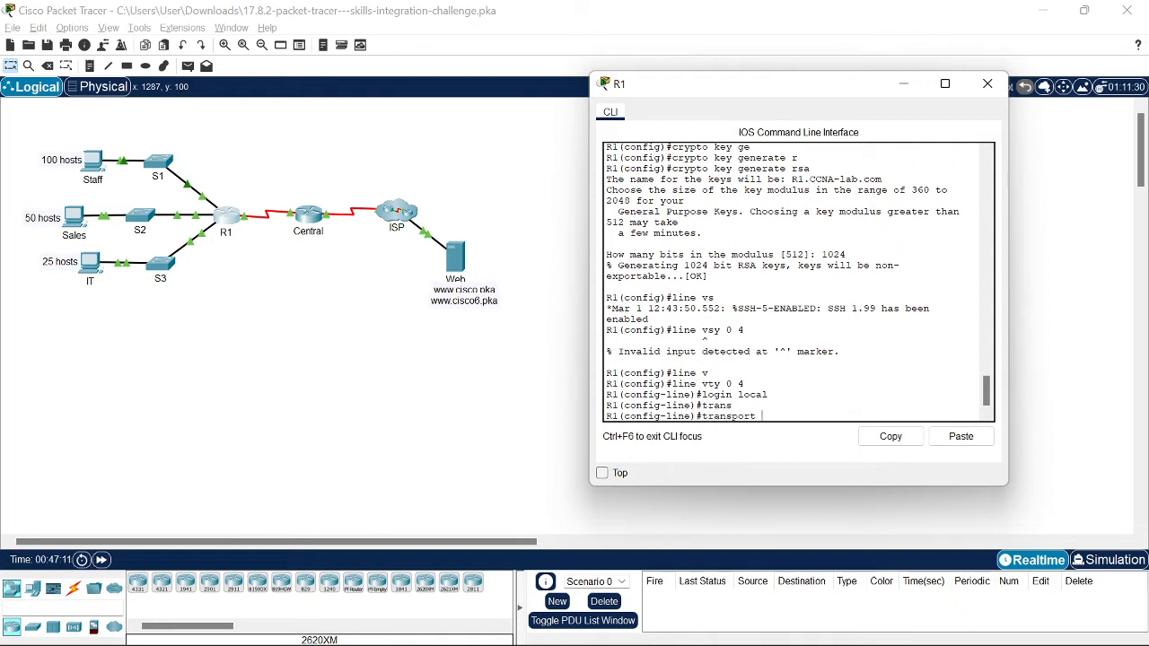
text(in)
key(Tab)
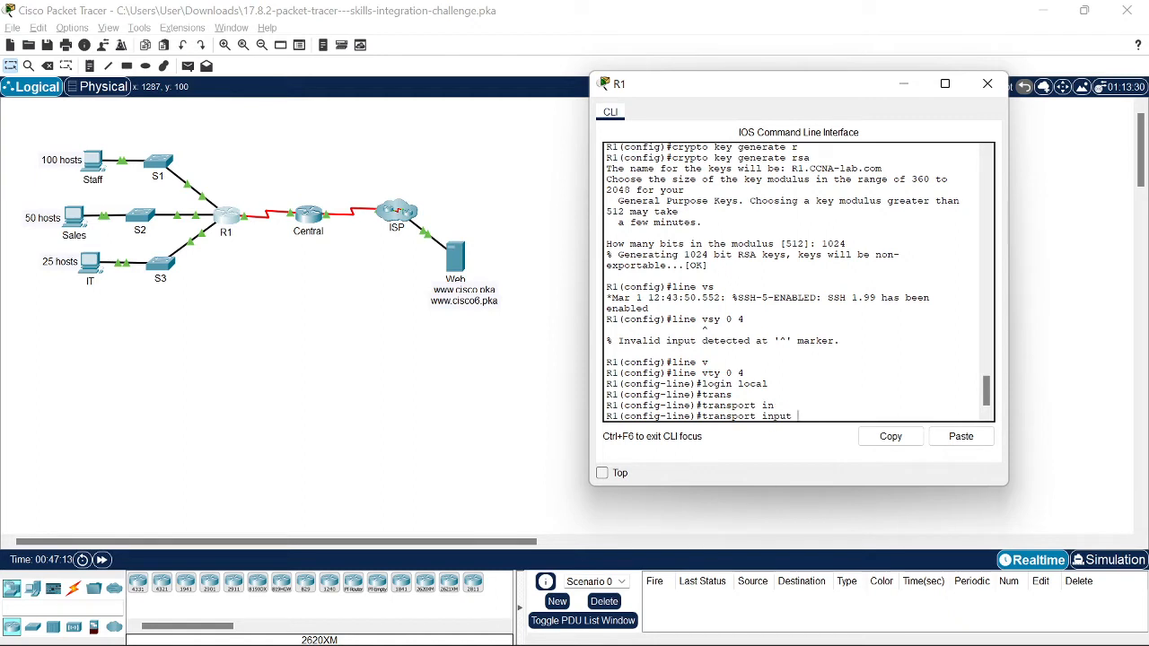
text(s)
key(Tab)
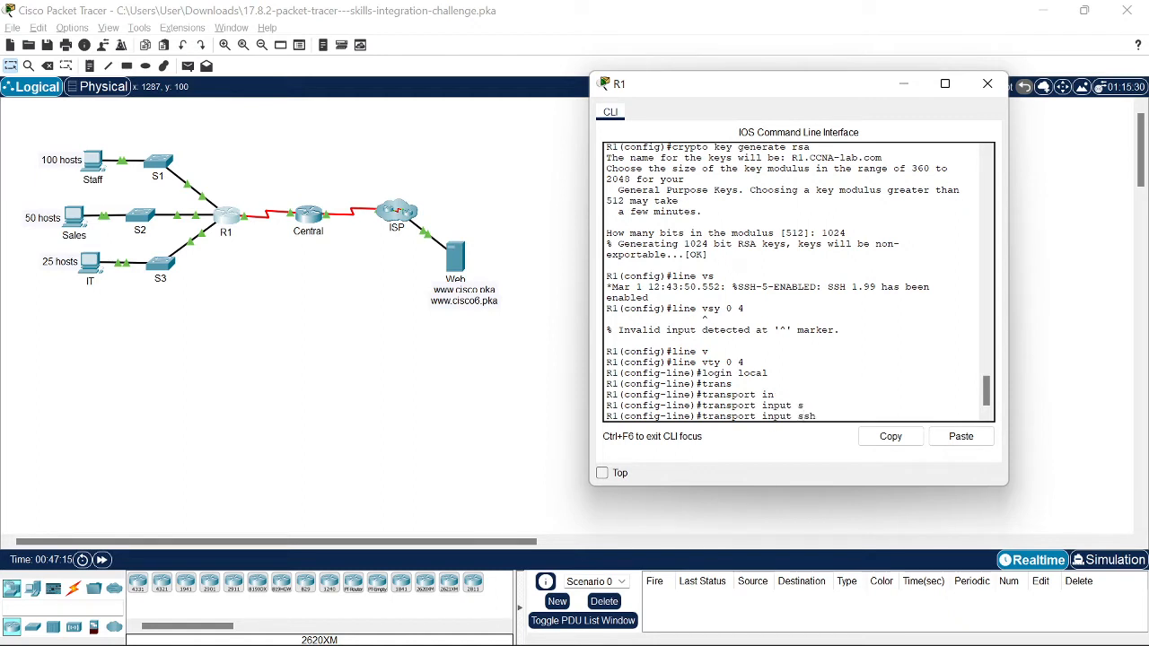
Step: Scroll the activity instructions to the SSH requirements and reposition the window
key(alt+Tab)
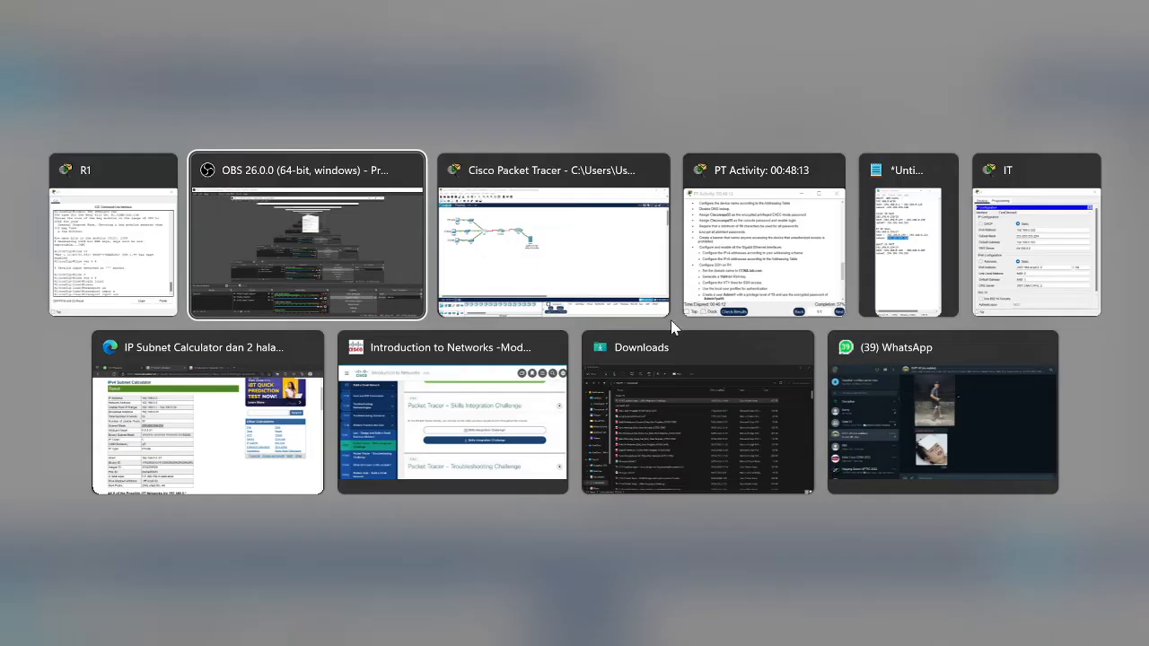
click(765, 261)
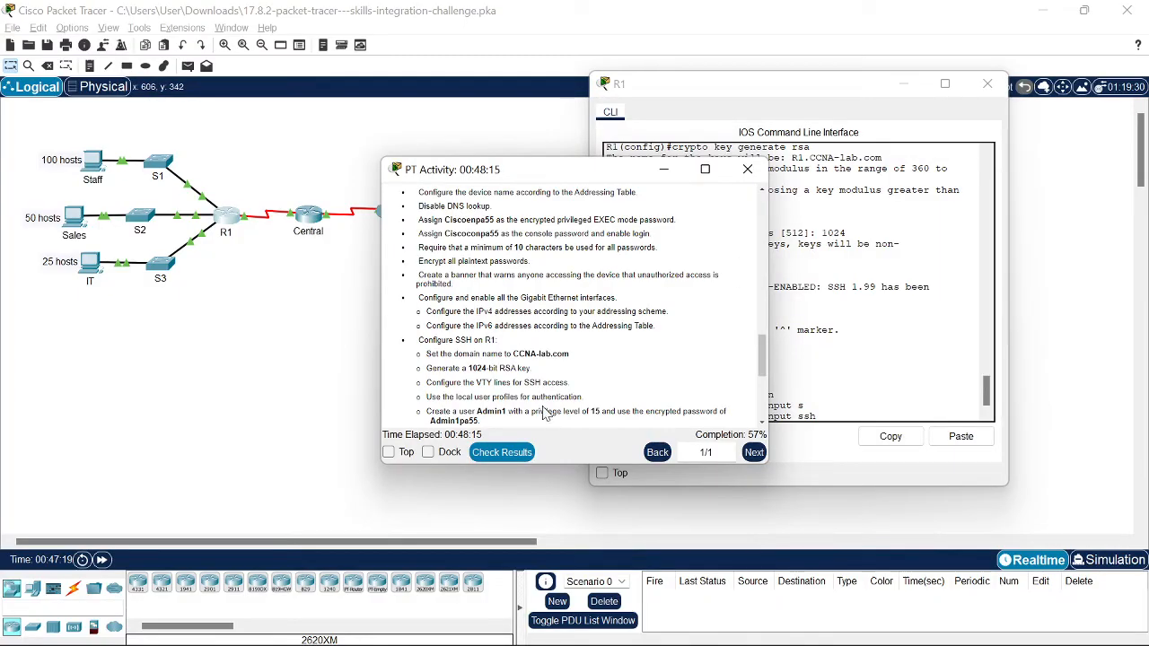
scroll(520, 327, down, 1)
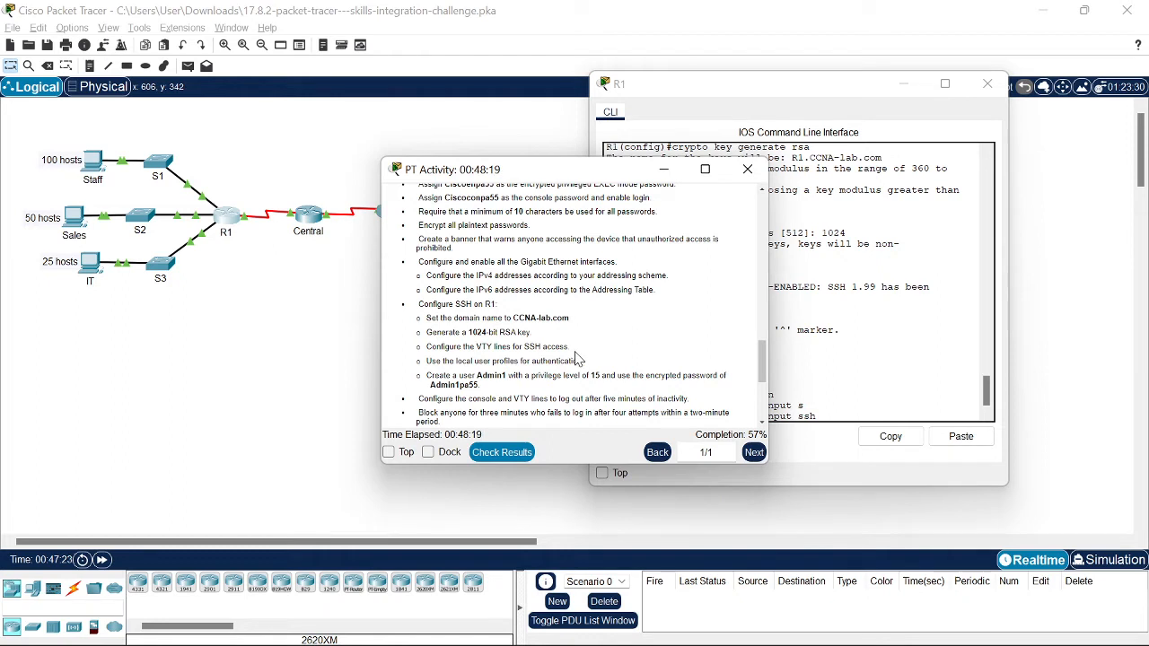
scroll(572, 352, down, 1)
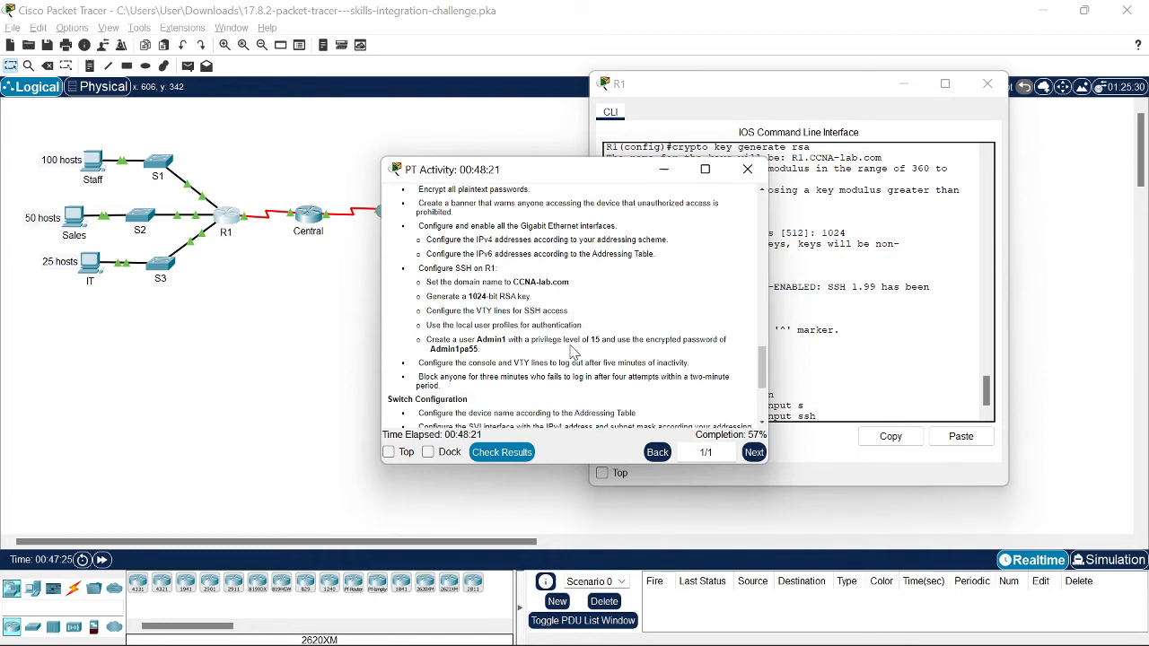
scroll(572, 352, down, 5)
scroll(573, 352, up, 5)
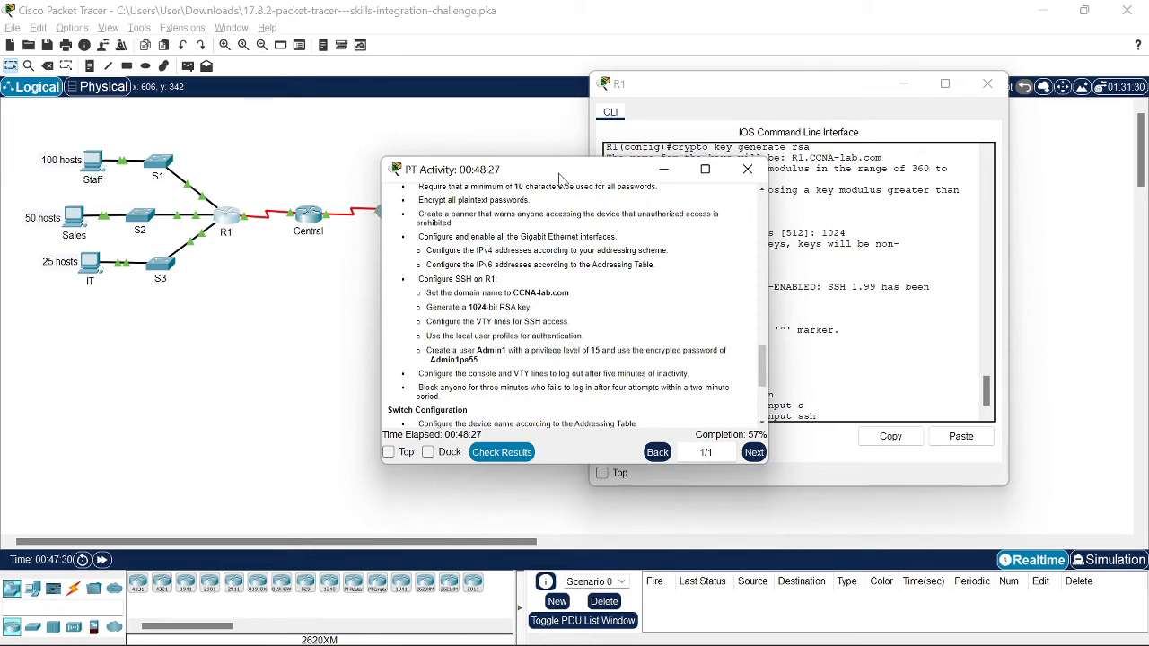
drag(558, 175, 422, 160)
click(837, 409)
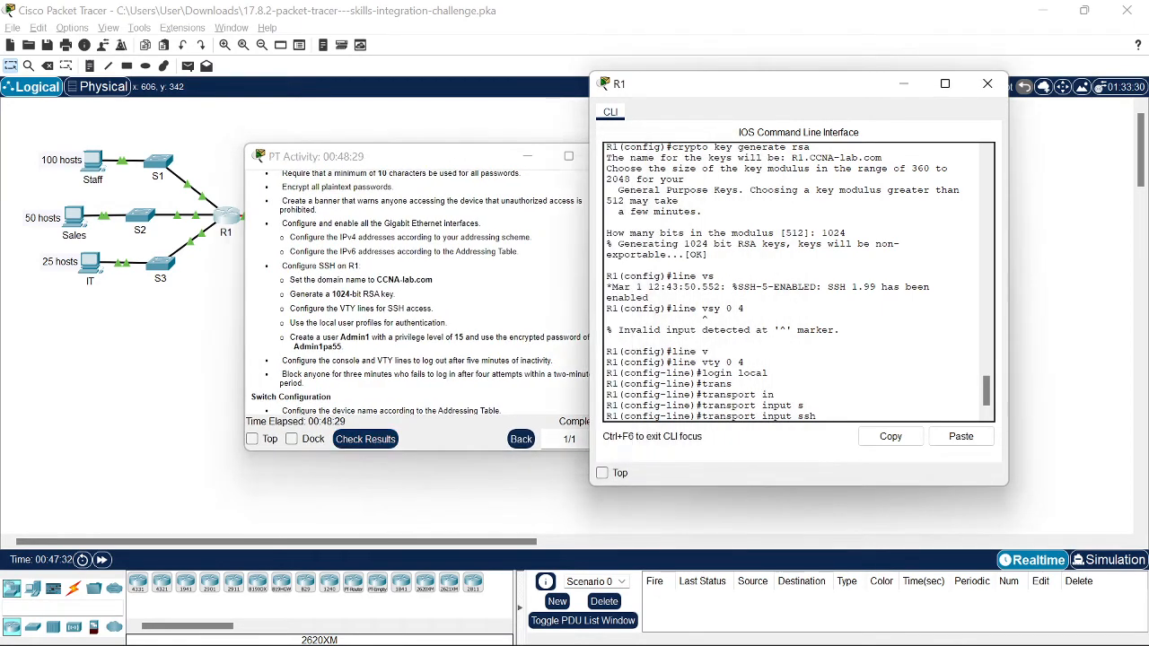
Step: Apply SSH-only transport on R1's VTY lines and leave line configuration
key(Return)
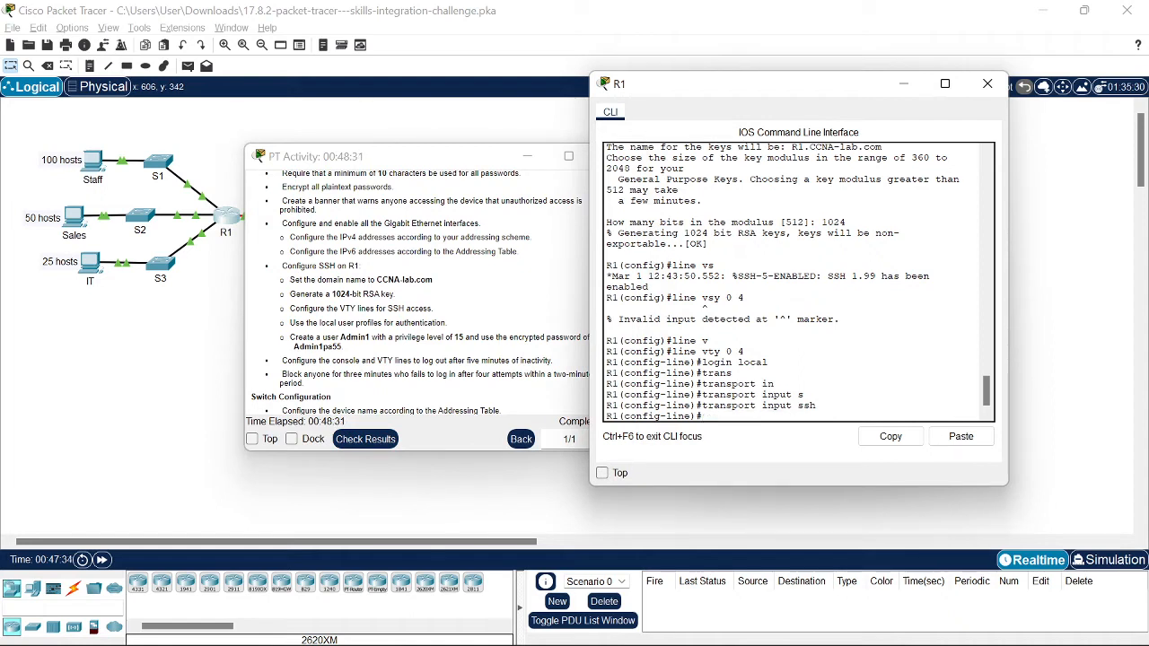
text(exit)
key(Return)
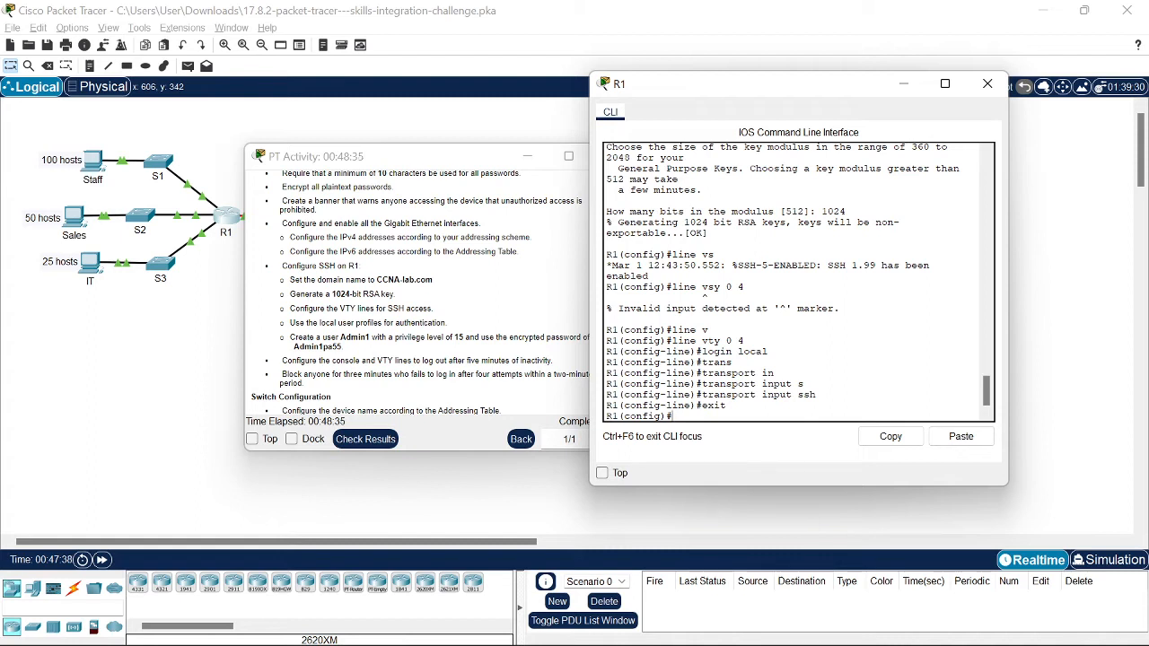
Step: Start R1's local user command with the user name Admin
text(user)
drag(487, 164, 475, 164)
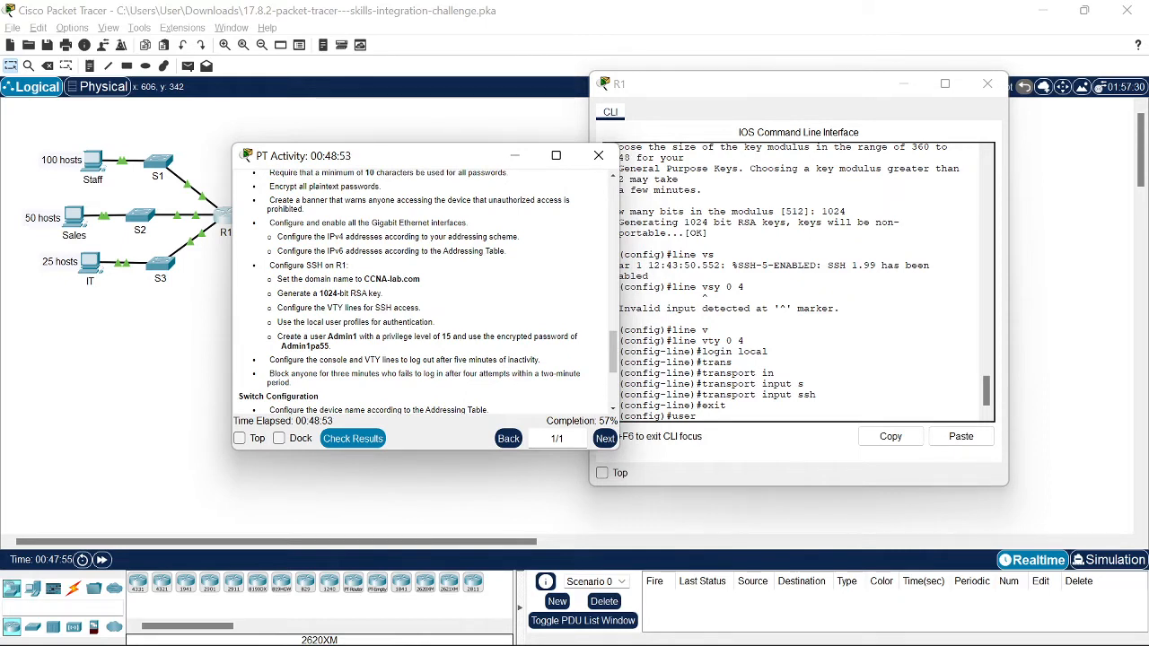
click(705, 416)
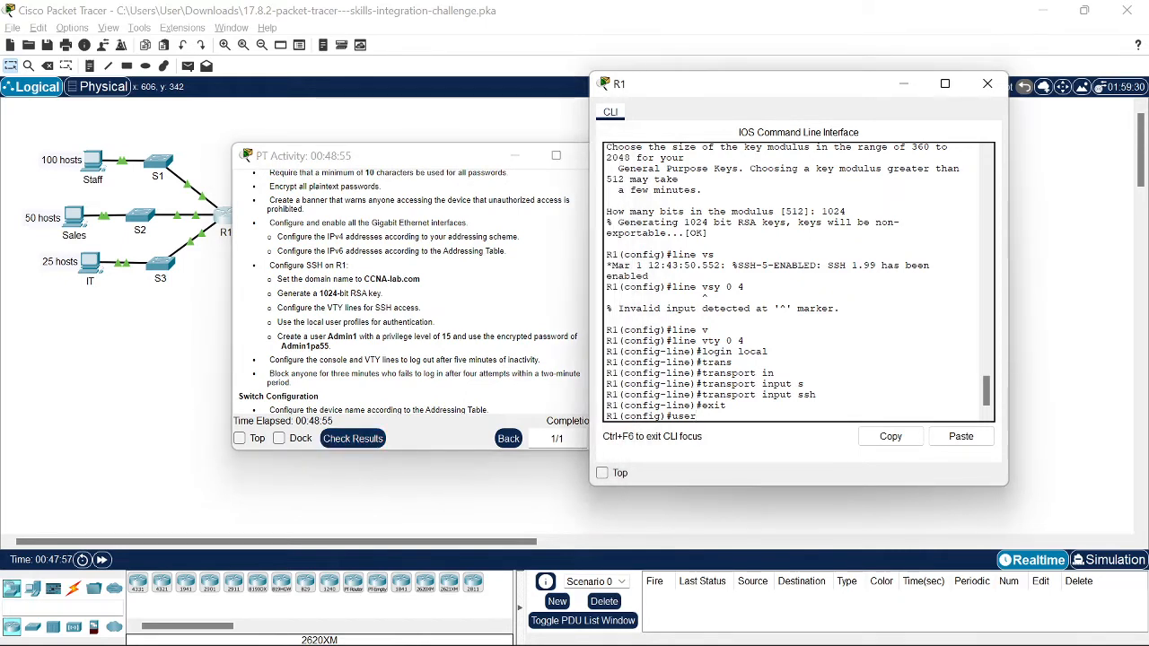
text(na)
key(Tab)
text(admi)
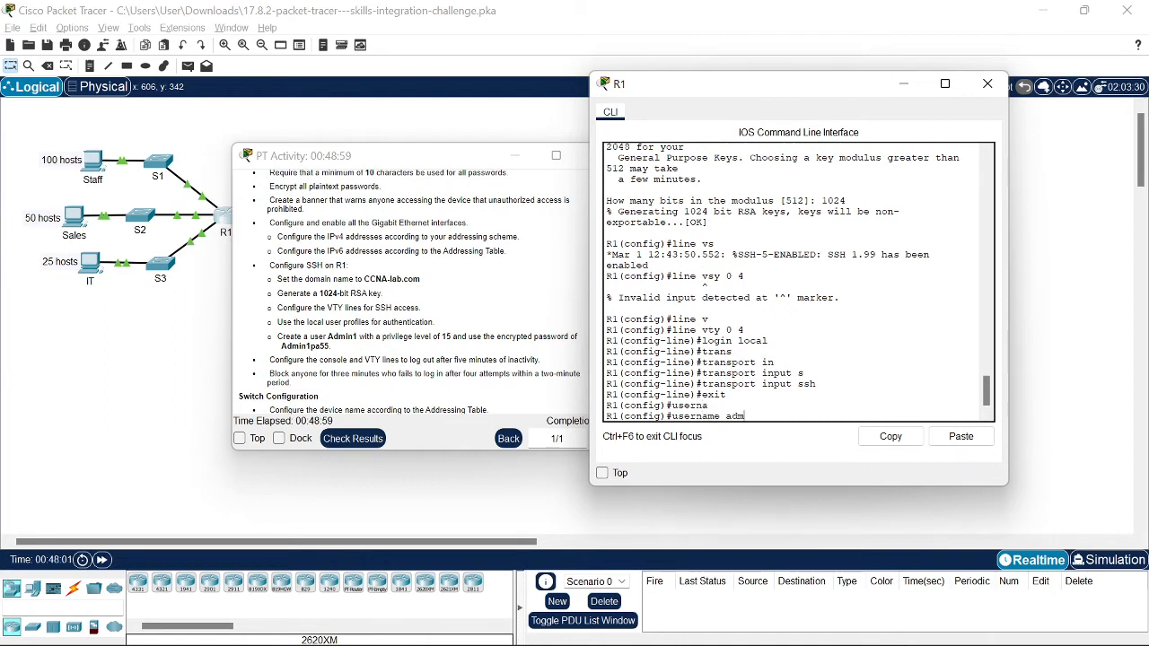
key(Tab)
key(BackSpace)
key(BackSpace)
key(BackSpace)
key(BackSpace)
text(Admin)
key(Tab)
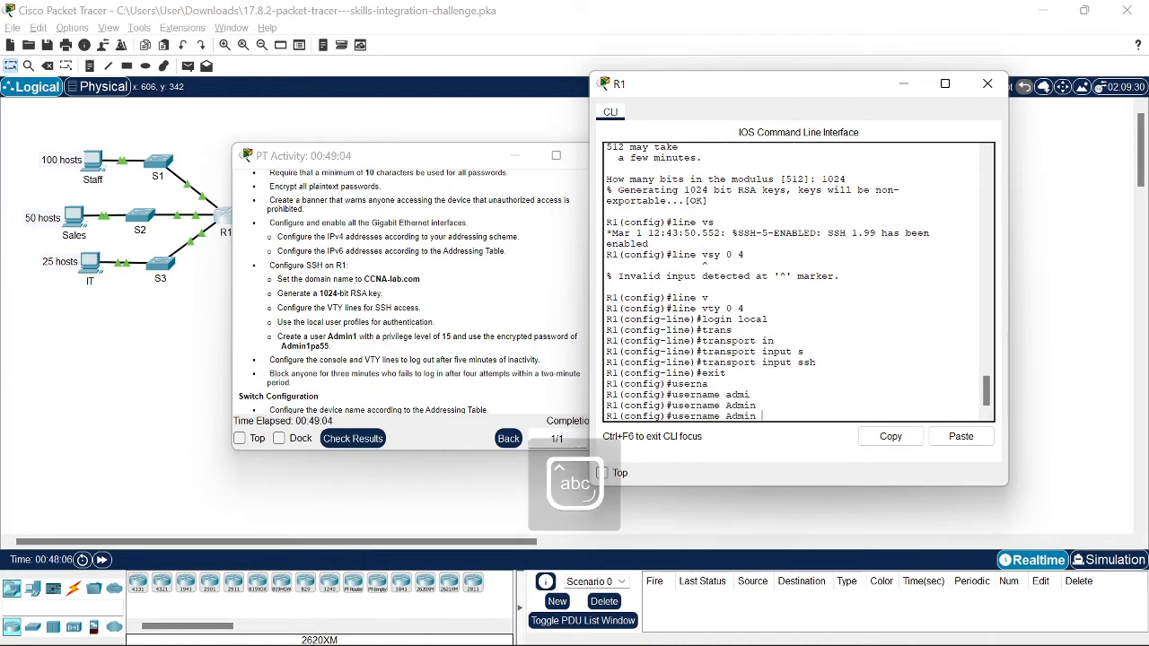
Step: Give Admin privilege level 15 and an encrypted secret password, and create the account
text(pri)
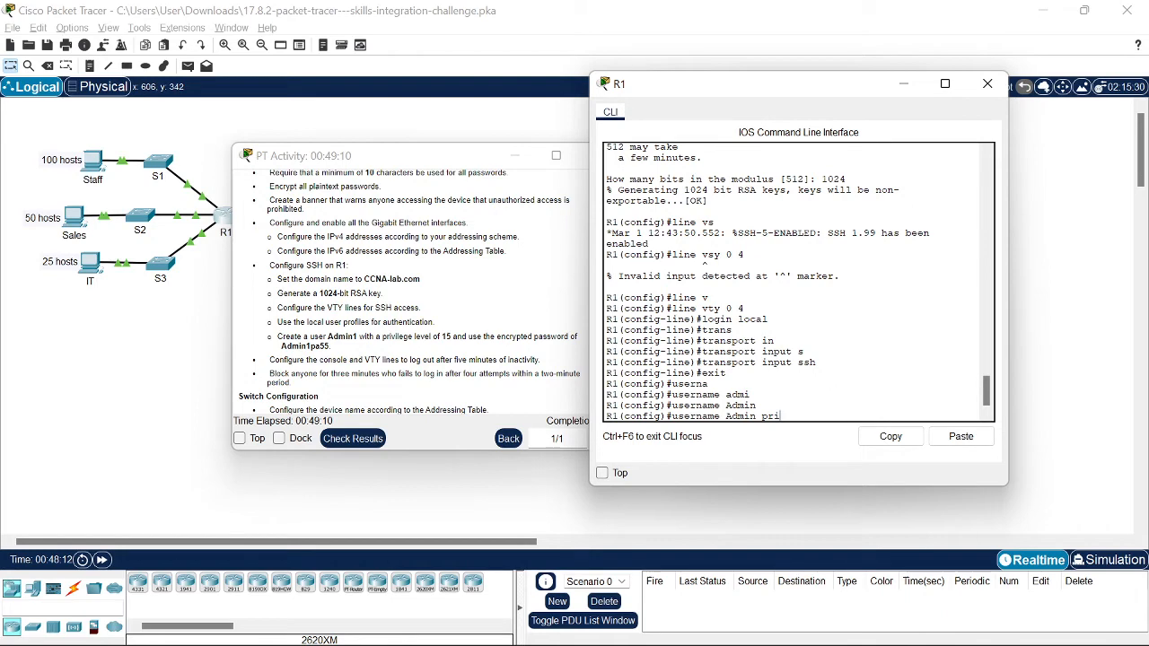
scroll(374, 355, down, 2)
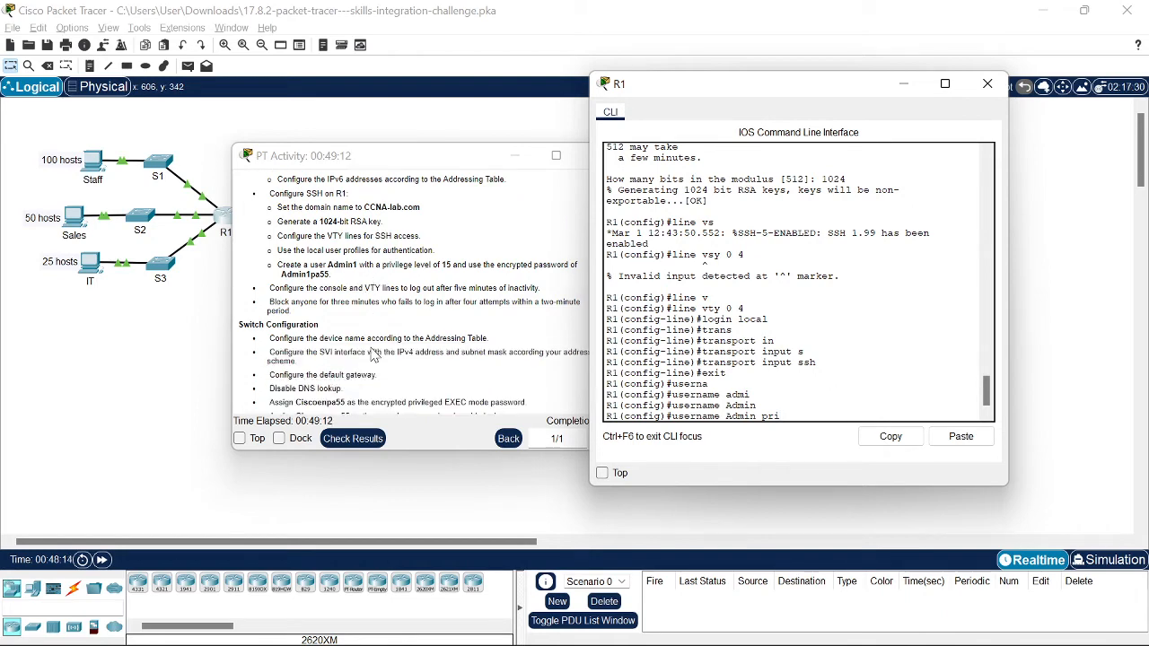
scroll(373, 355, down, 3)
scroll(373, 355, up, 3)
key(Tab)
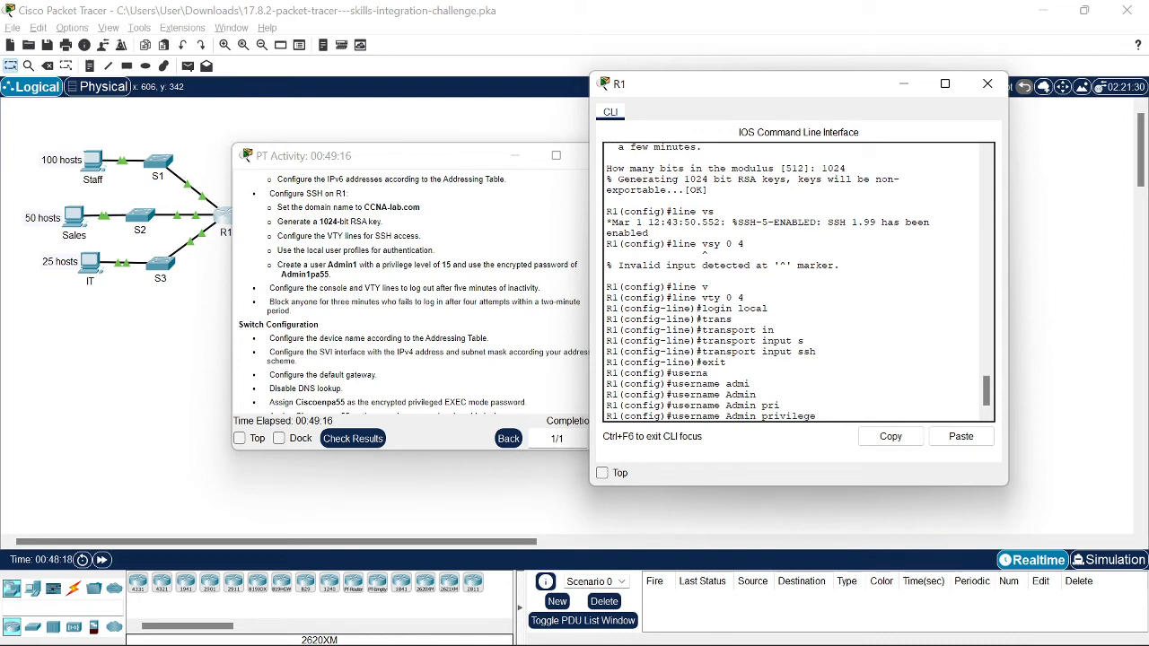
text(15)
text(se)
key(Tab)
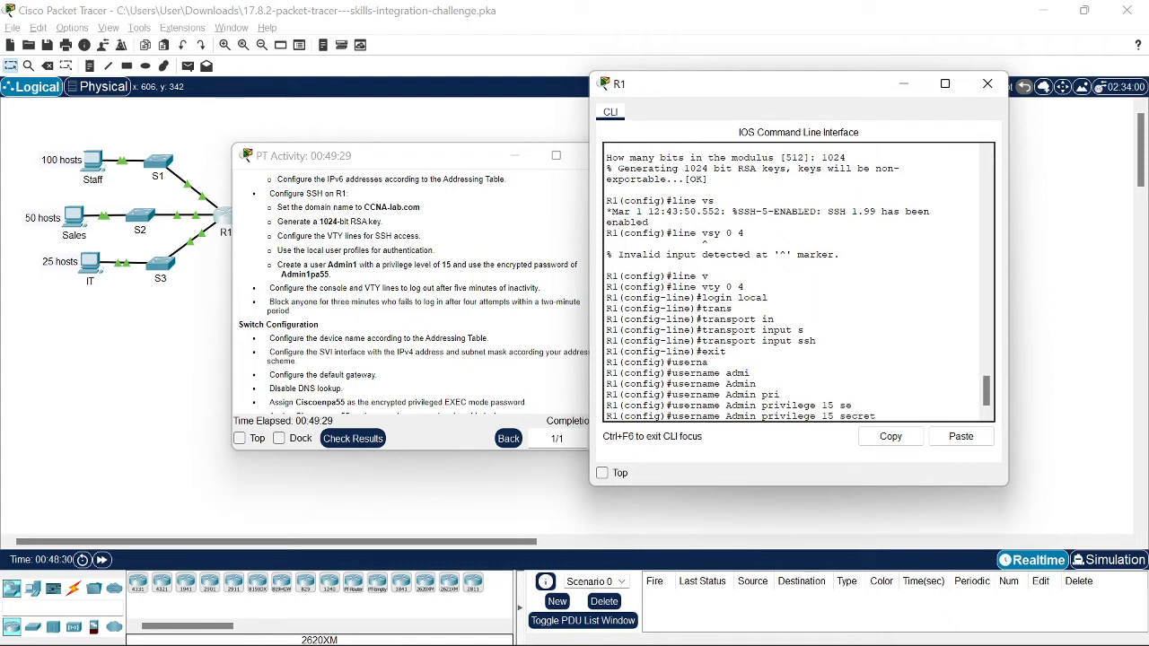
text(A)
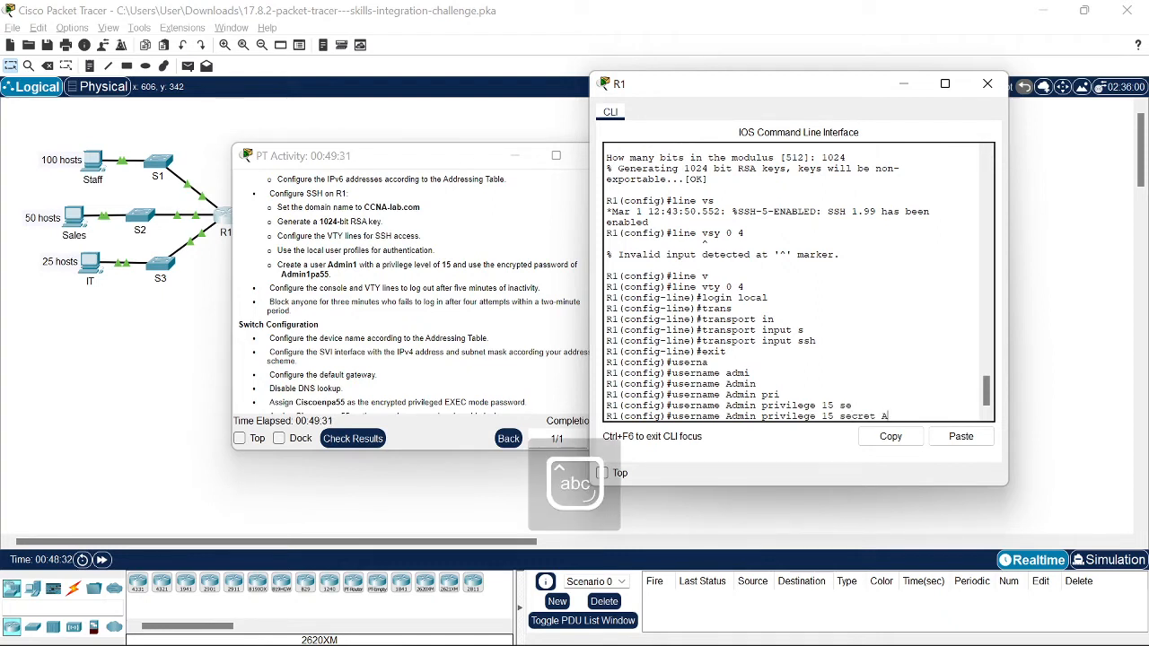
text(dmi)
text(n)
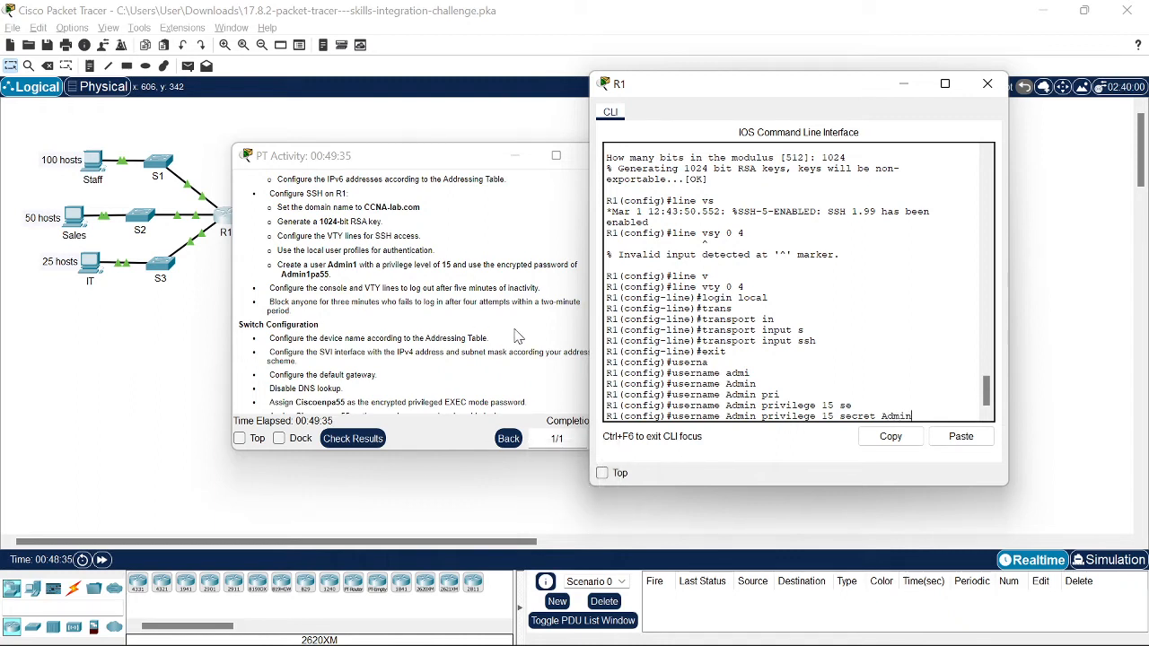
text(1pa55)
key(Return)
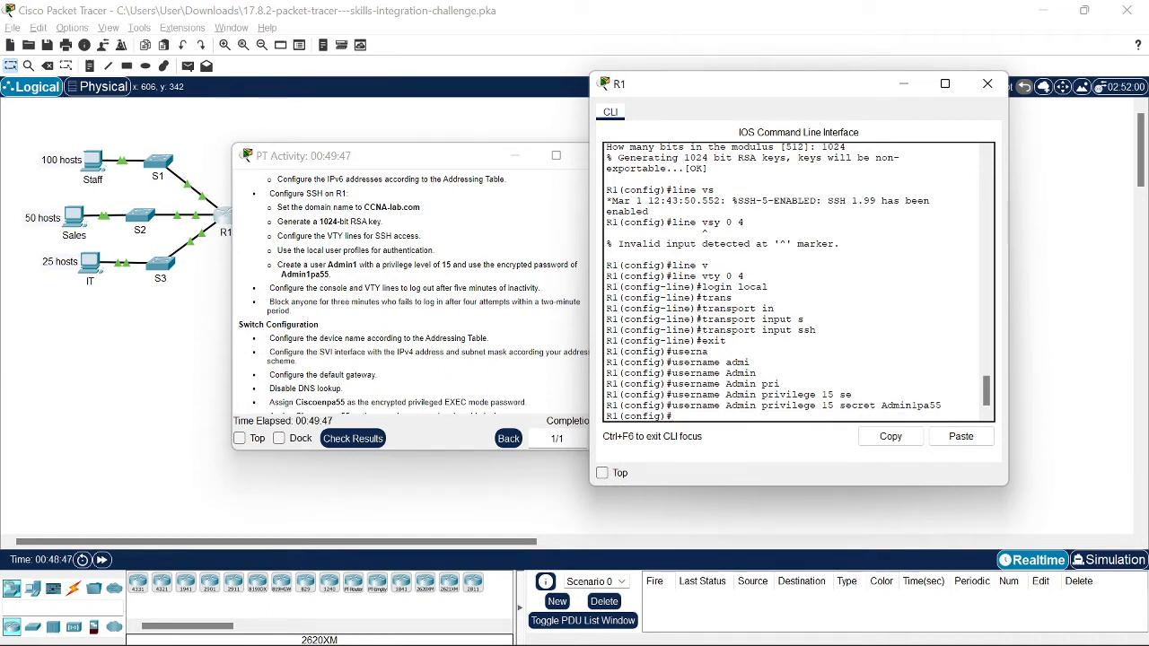
drag(794, 98, 803, 93)
Step: Enter console line 0 on R1 and set a 5-minute idle exec timeout
text(lin)
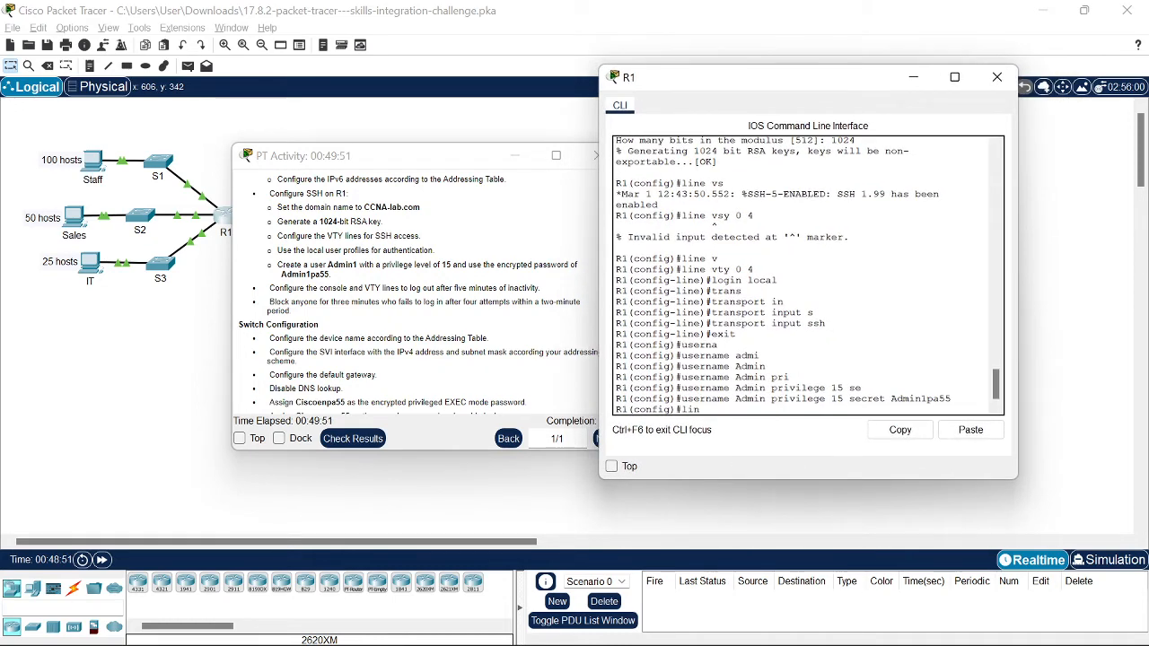
text(e con)
key(Tab)
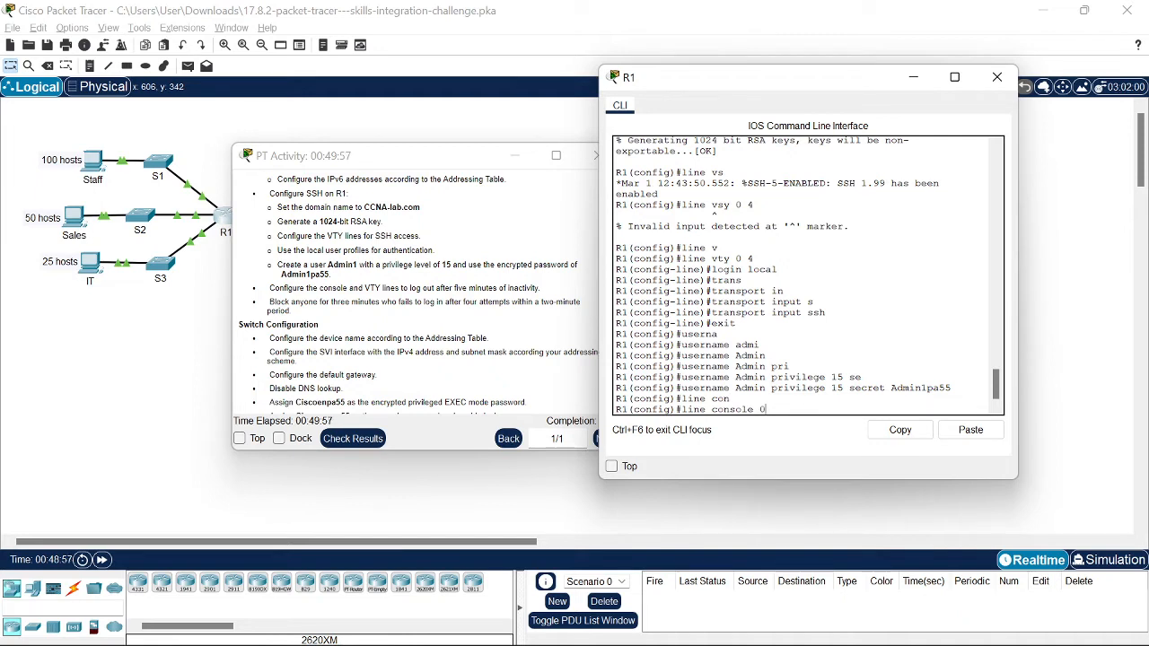
key(Return)
text(ex)
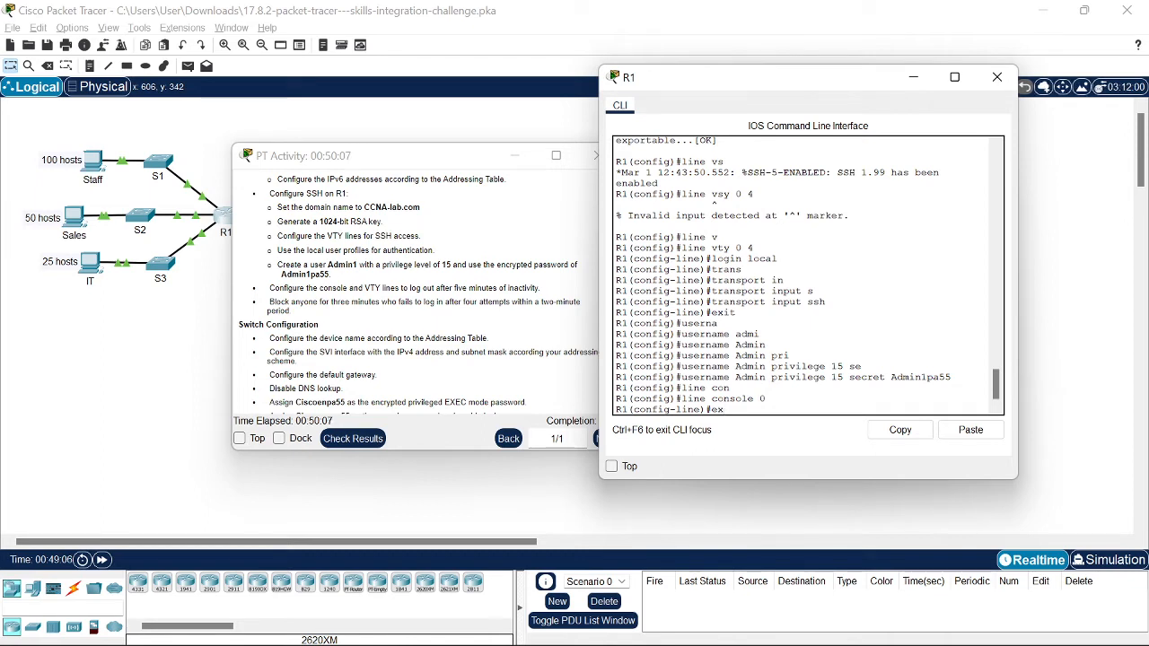
Step: Apply 'login block-for 180 attempts 4 within 120' on R1
text(ex)
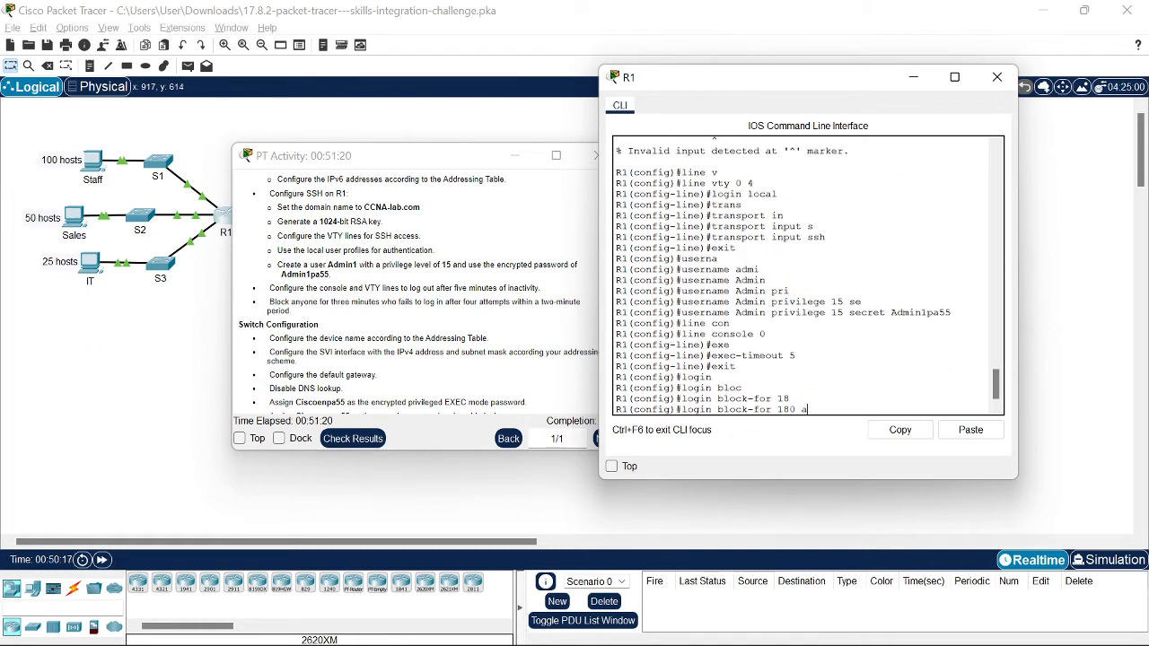
key(Tab)
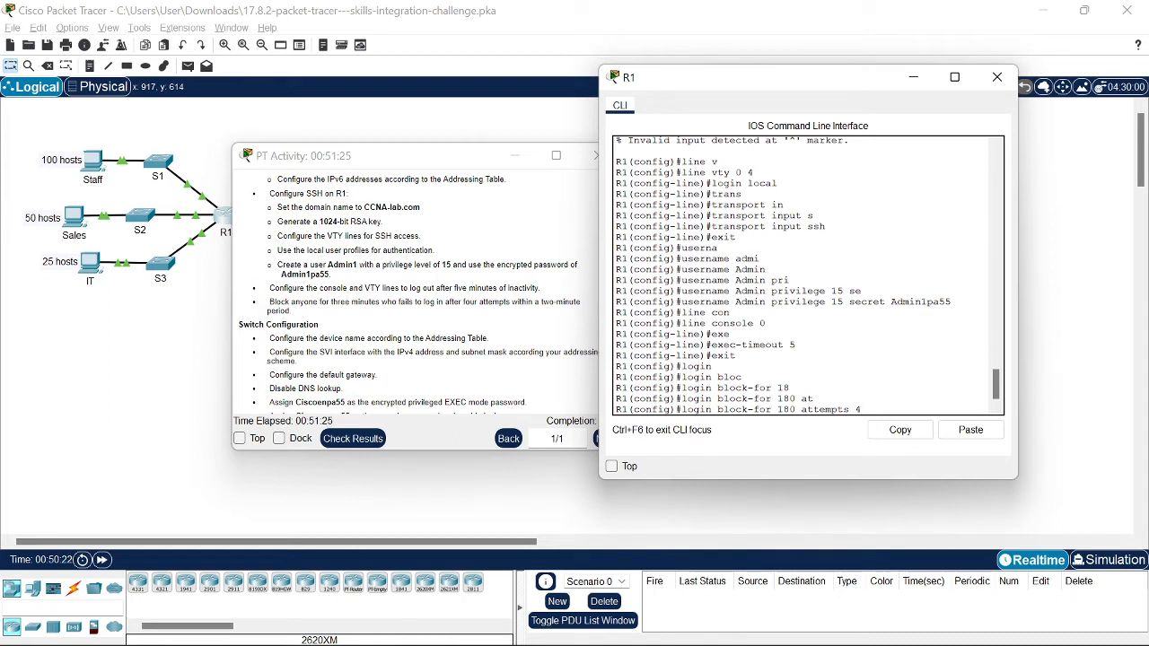
text(w)
key(Tab)
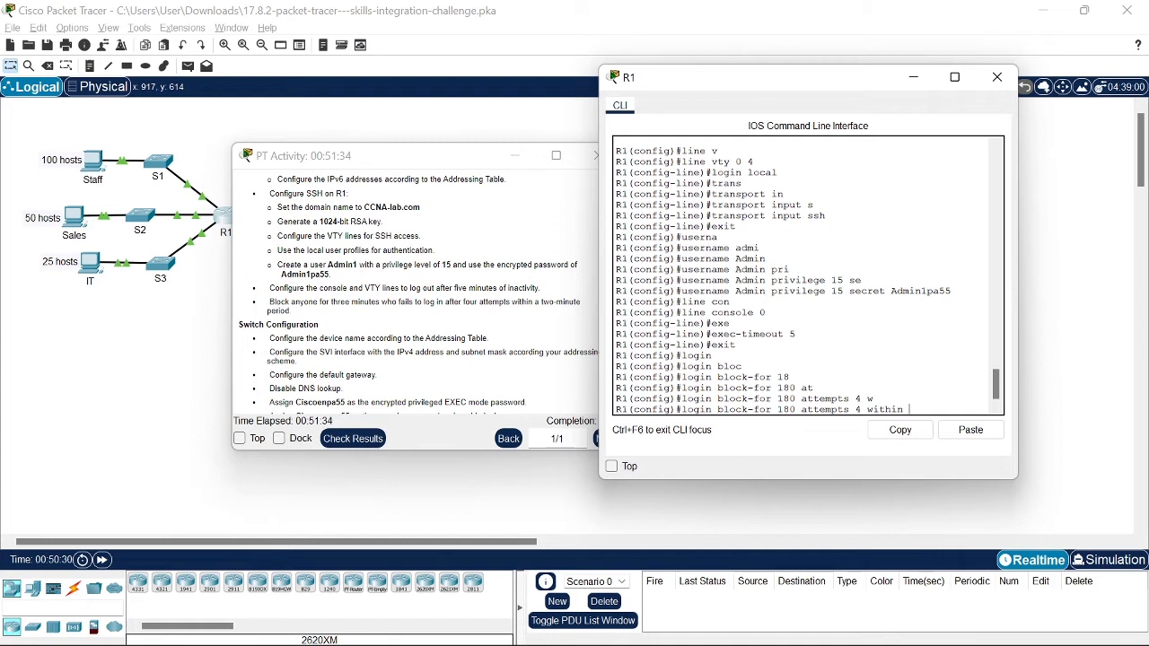
text(120?)
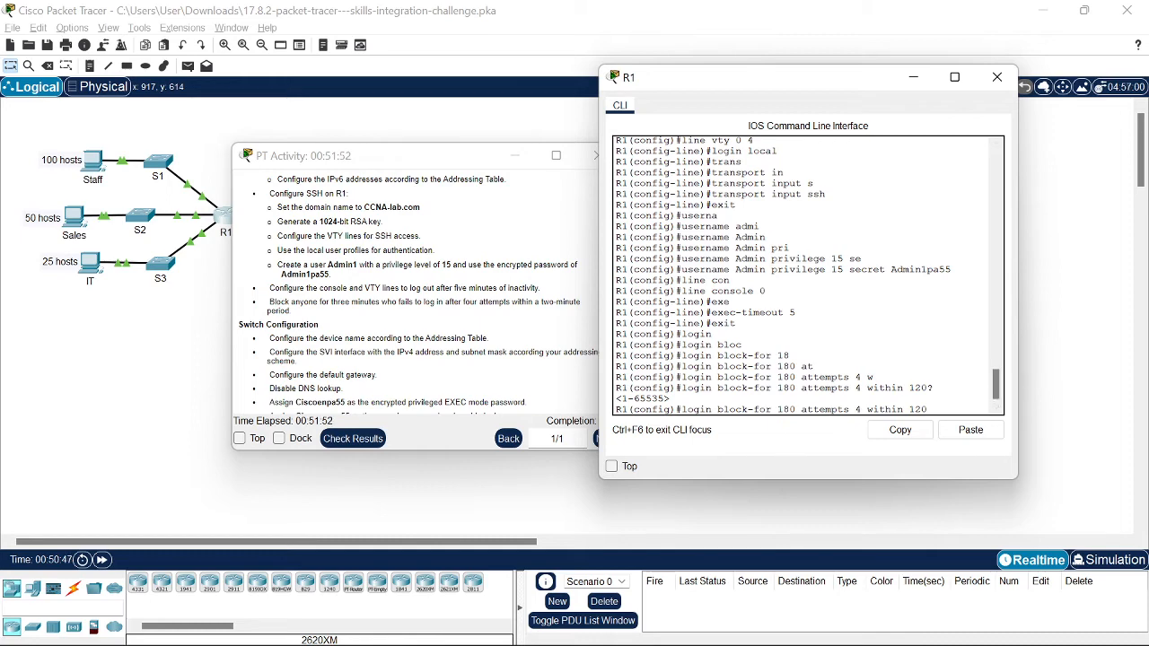
key(Return)
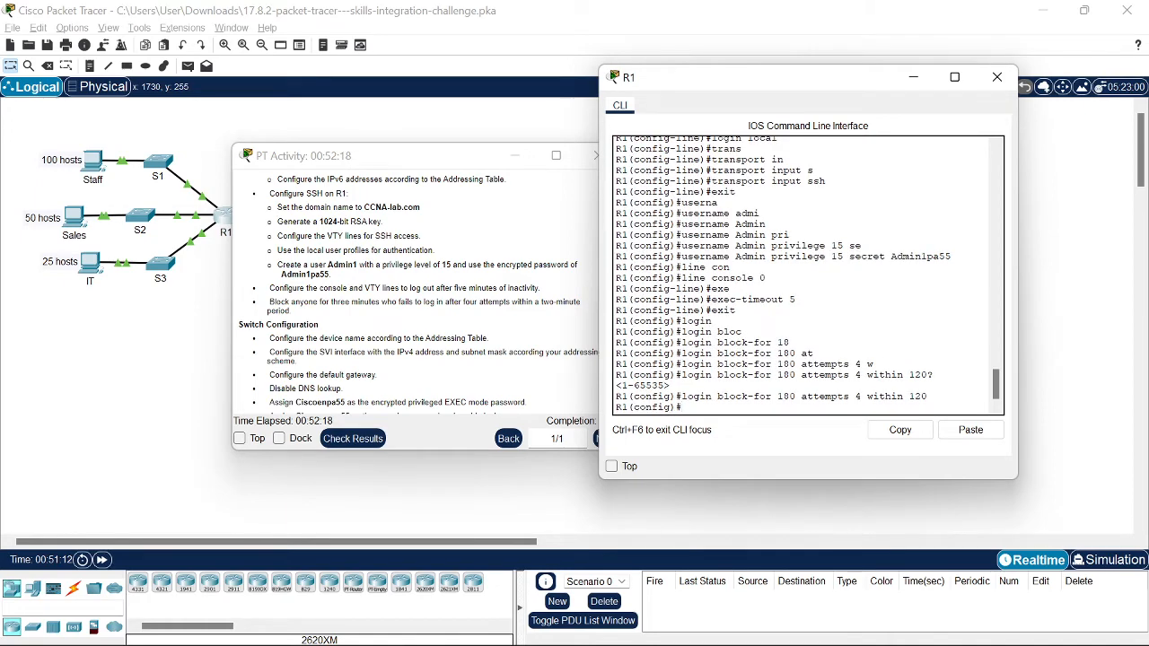
Step: Highlight the two-minute period requirement, minimize R1's console, and drag the instructions right of the topology
scroll(808, 275, up, 4)
scroll(808, 275, down, 4)
drag(541, 303, 291, 311)
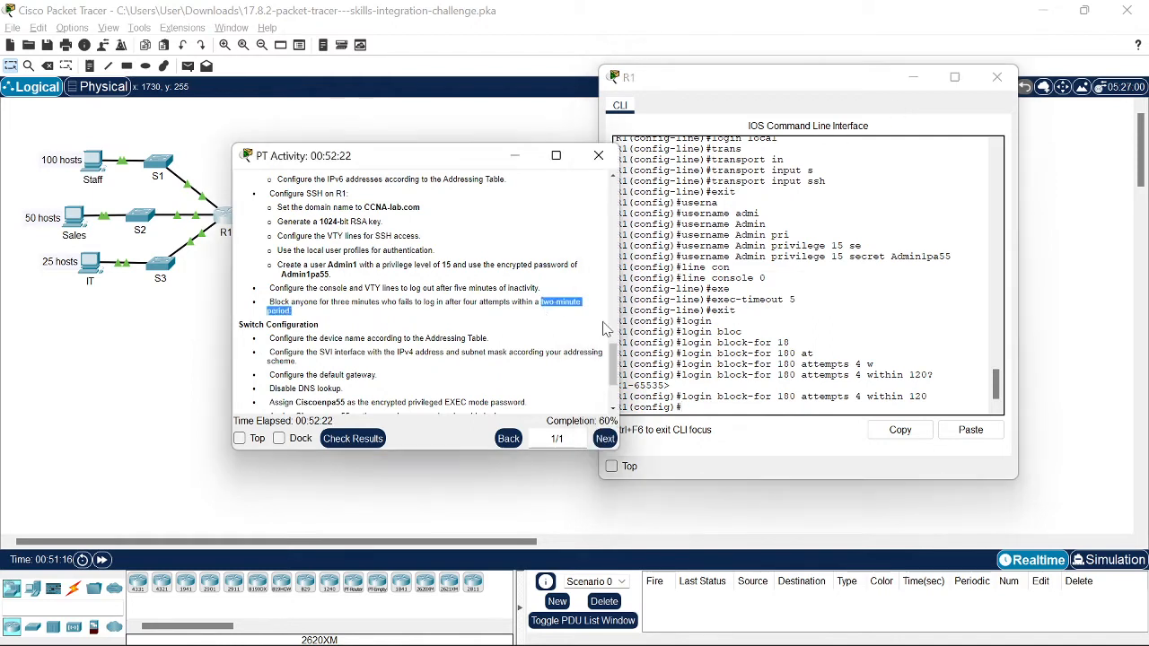
click(808, 341)
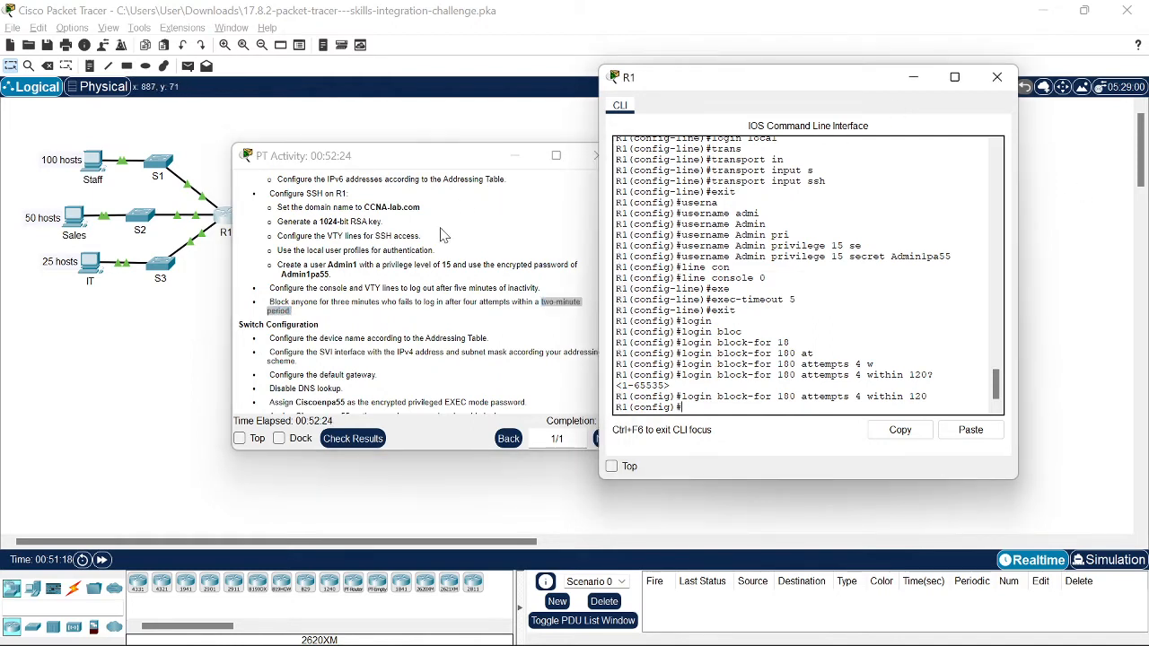
scroll(440, 229, down, 2)
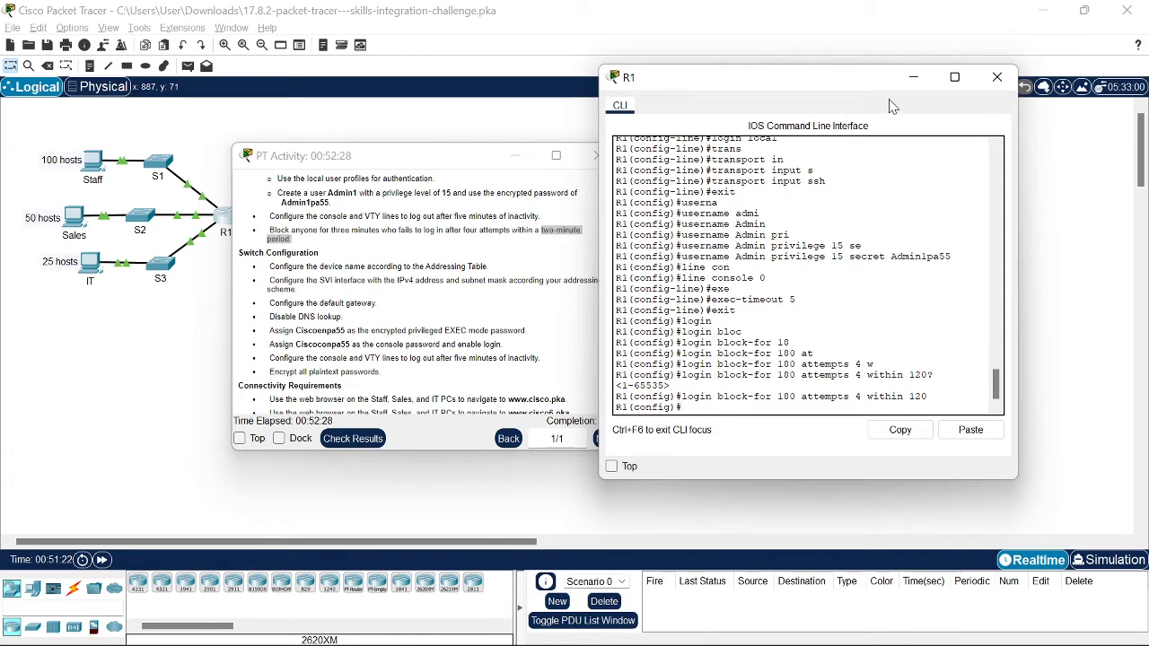
click(912, 77)
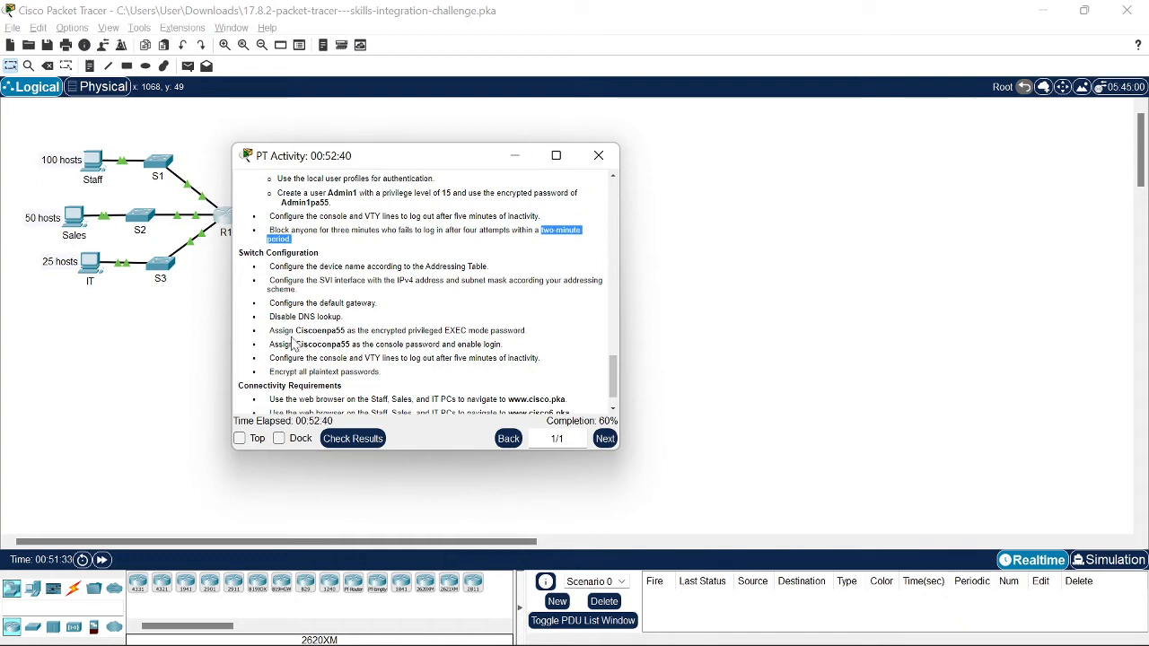
scroll(427, 295, down, 1)
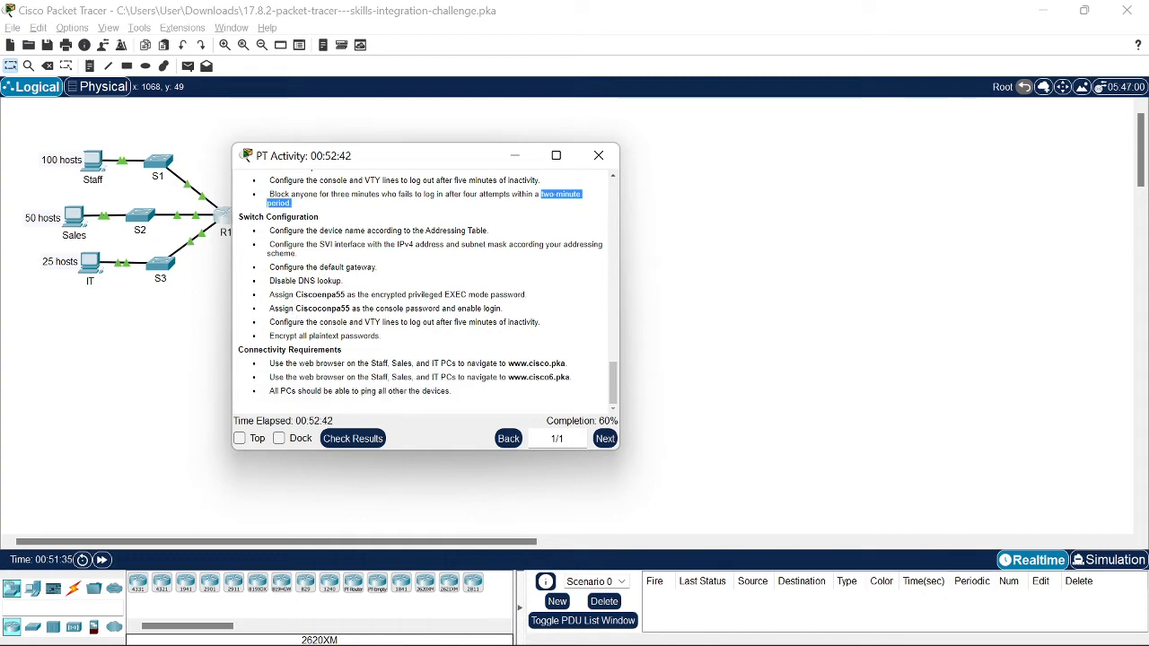
drag(478, 159, 850, 132)
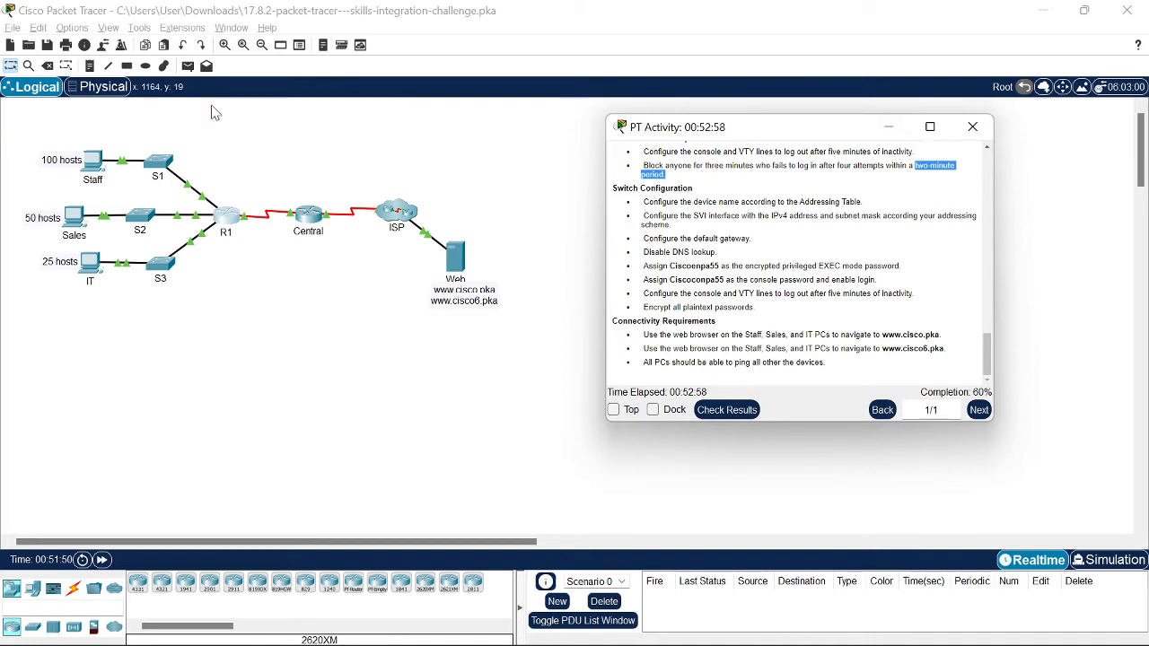
Step: Open S1's CLI and enter privileged, then global configuration mode
click(178, 170)
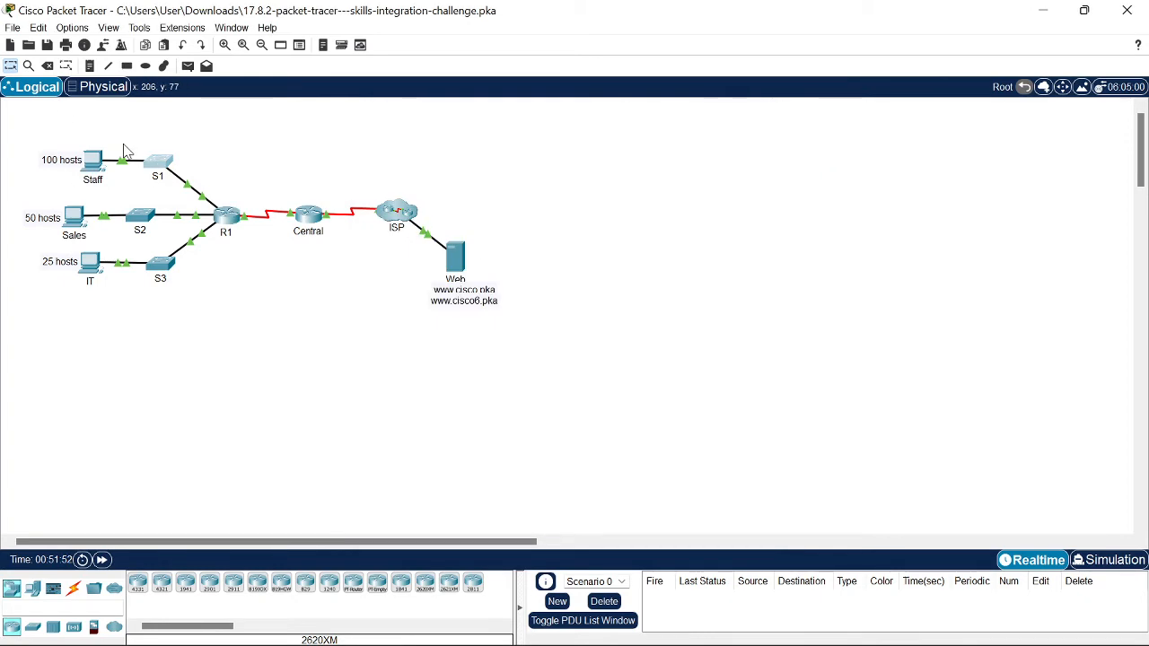
click(162, 167)
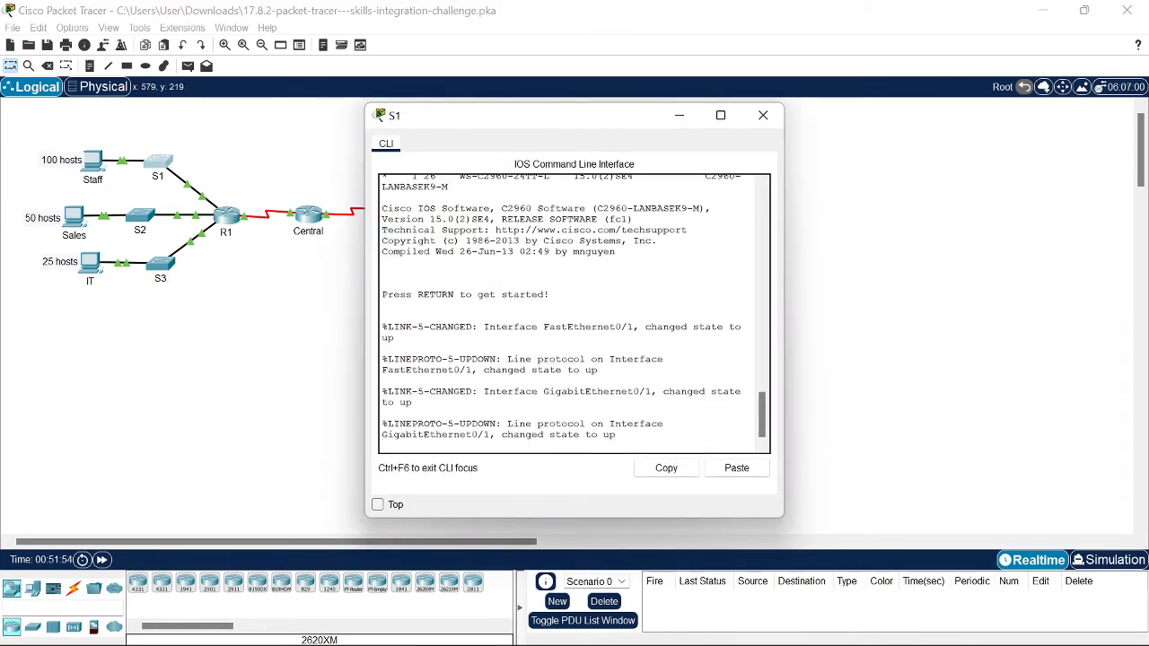
key(Return)
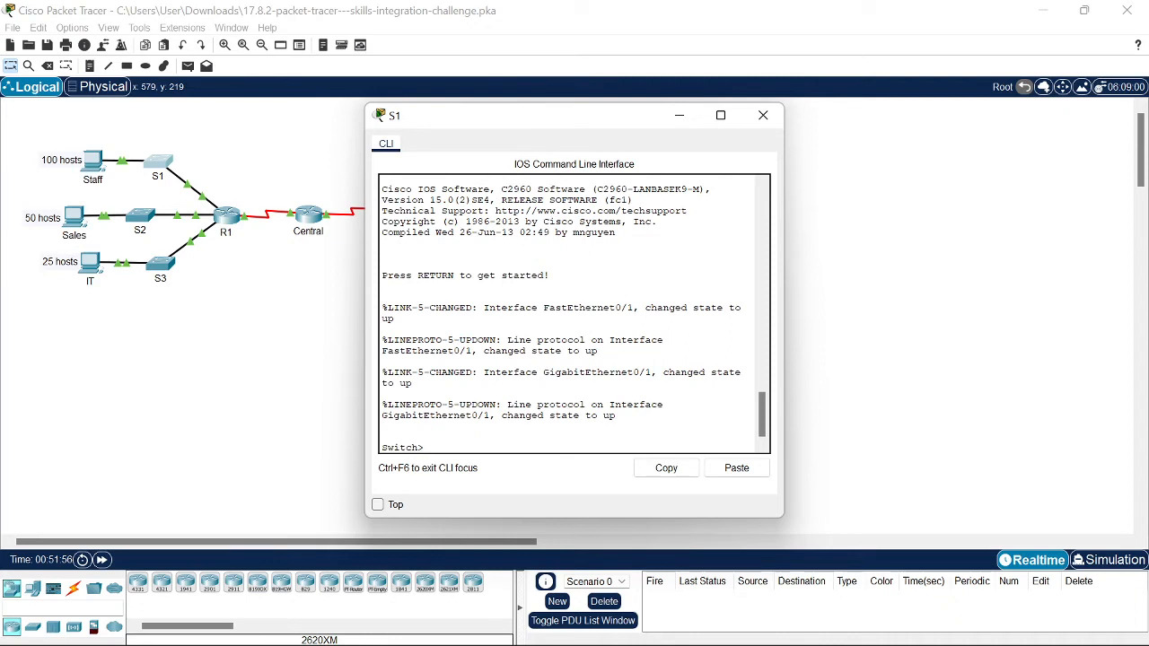
text(en)
key(Return)
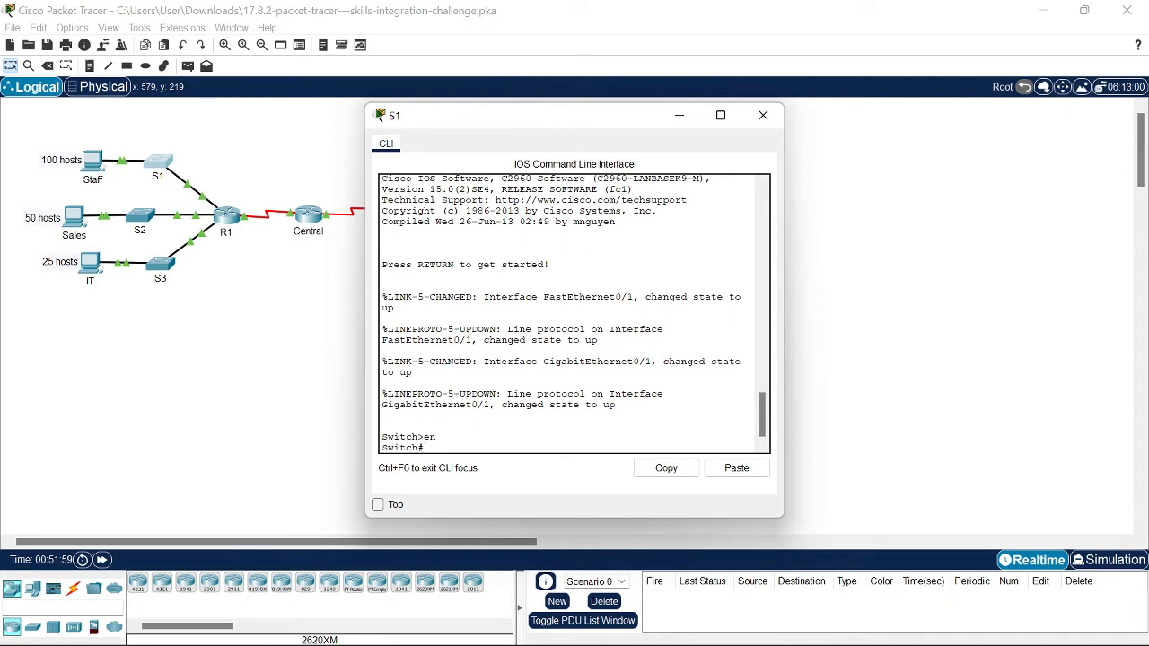
text(ci)
text(nf t)
key(Return)
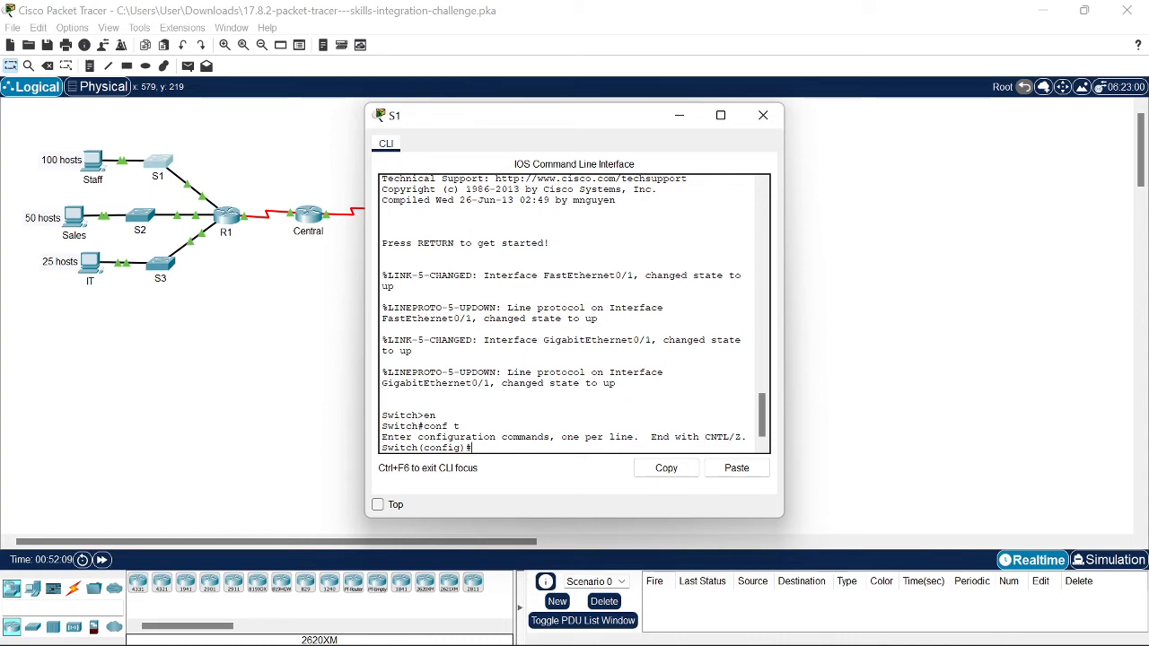
Step: Name the switch S1 and enable its interface Vlan1 with no shutdown
text(hostname S1)
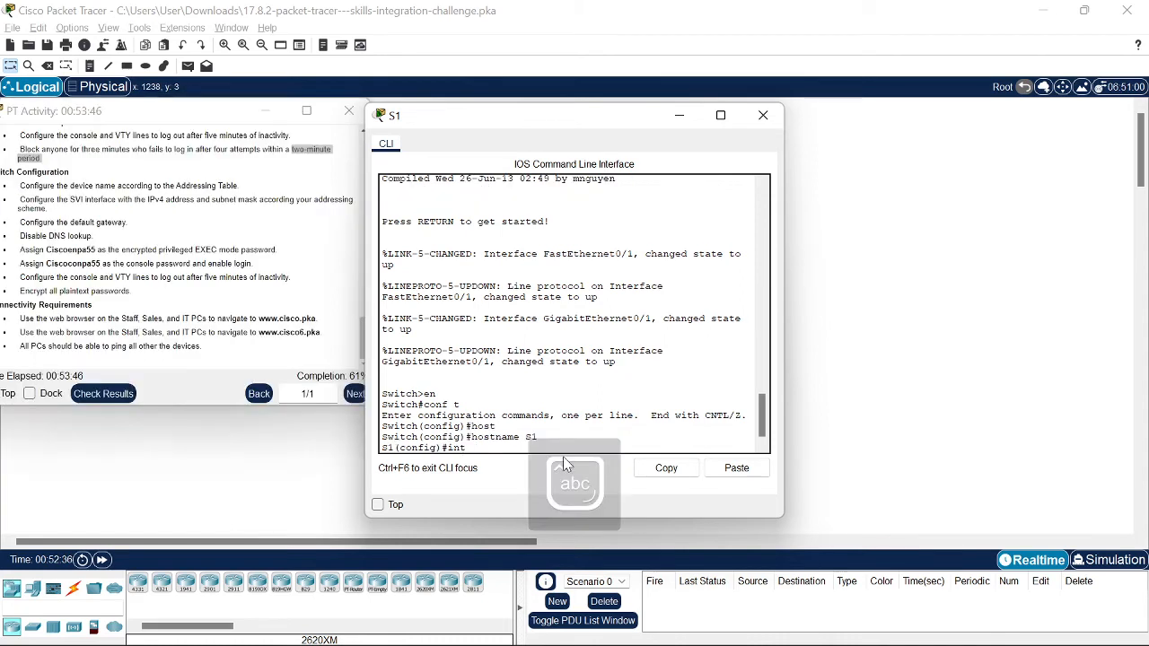
text(vl)
key(Tab)
text(1)
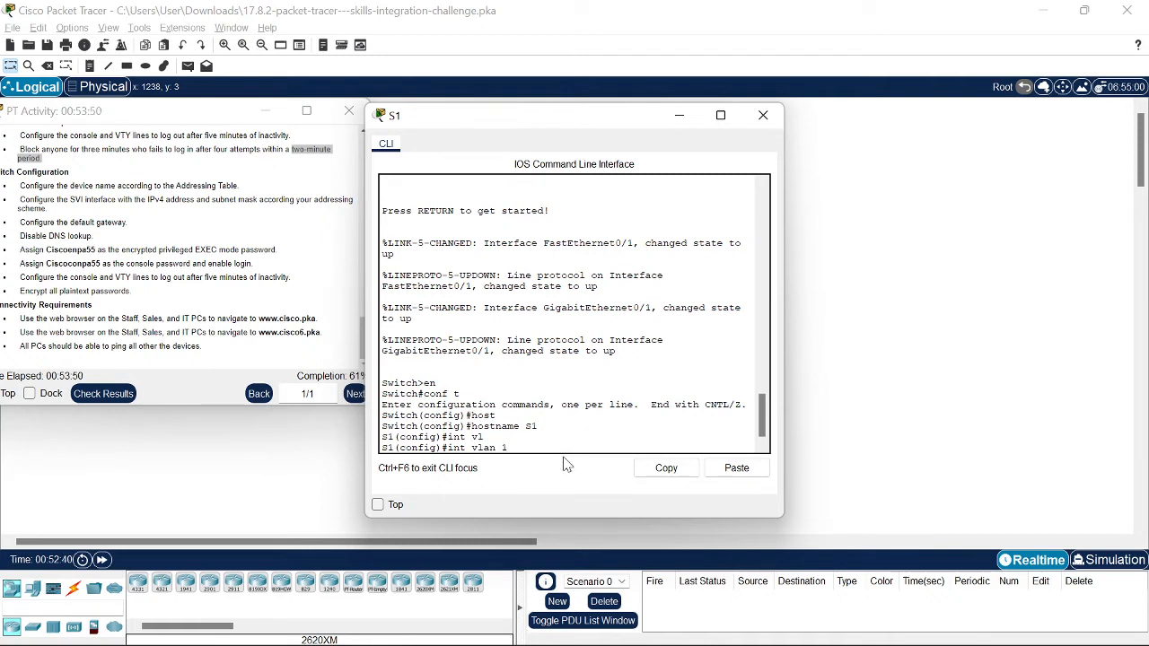
key(Return)
text(no s)
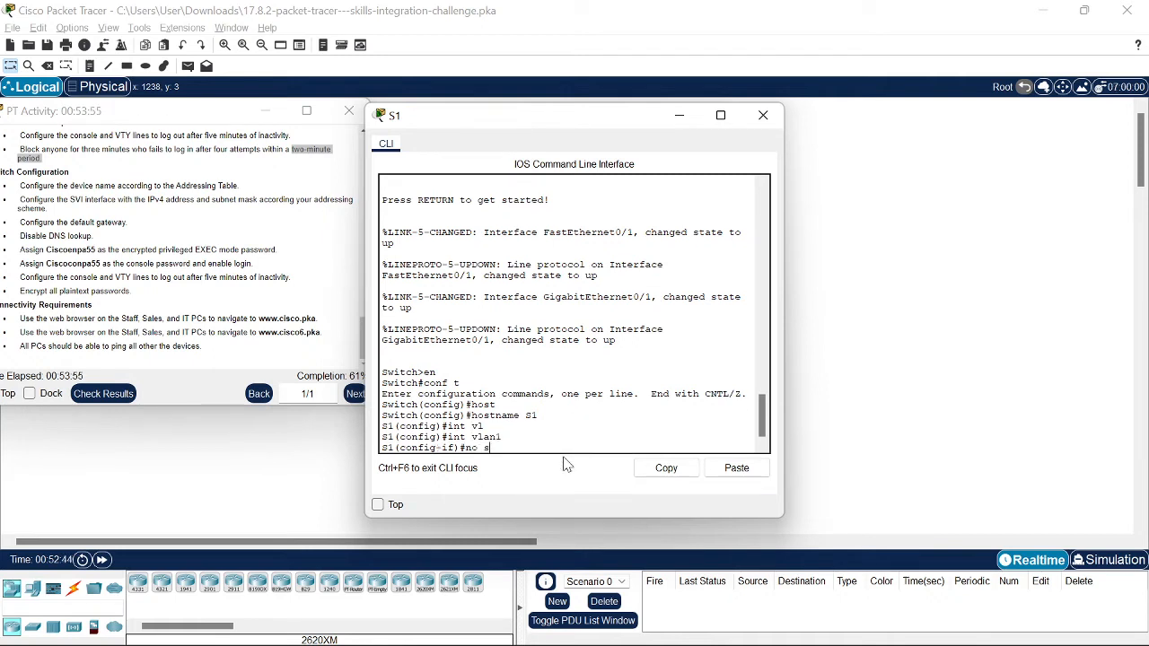
text(h)
key(Return)
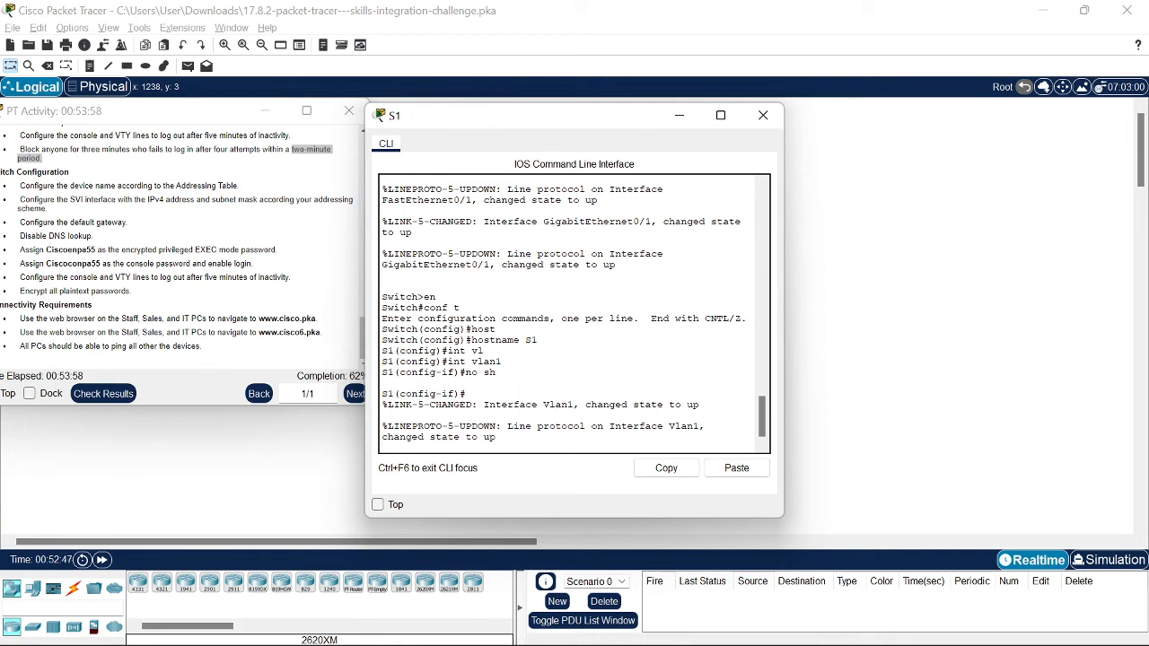
key(Return)
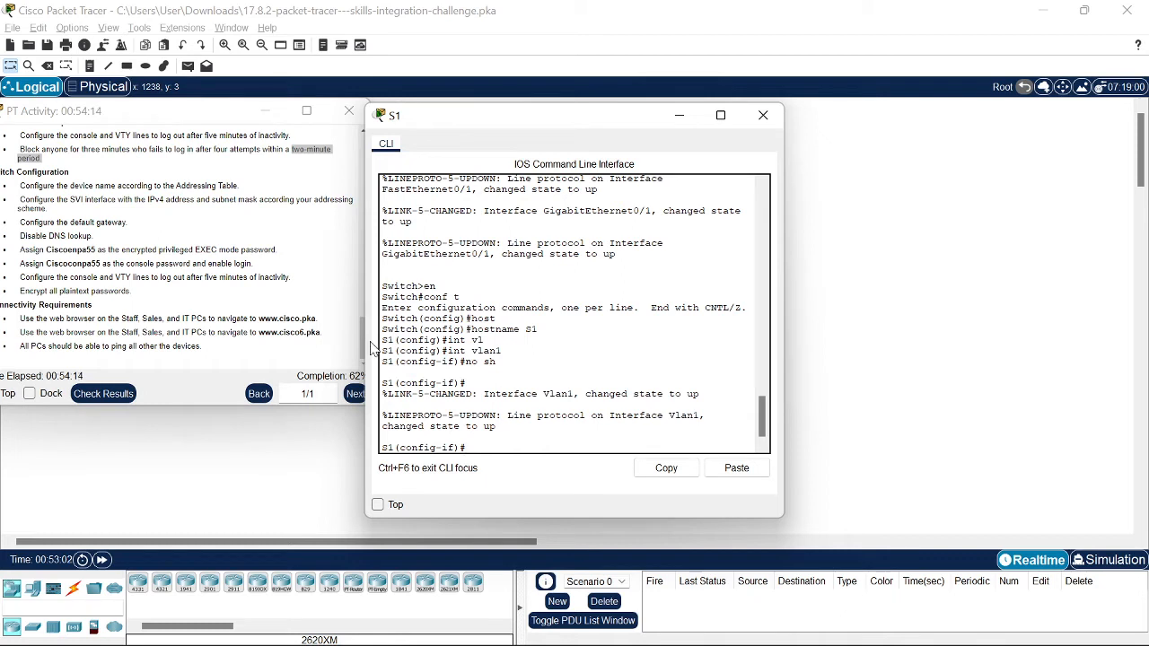
Step: Begin the ip address command on S1's VLAN 1 interface
click(188, 111)
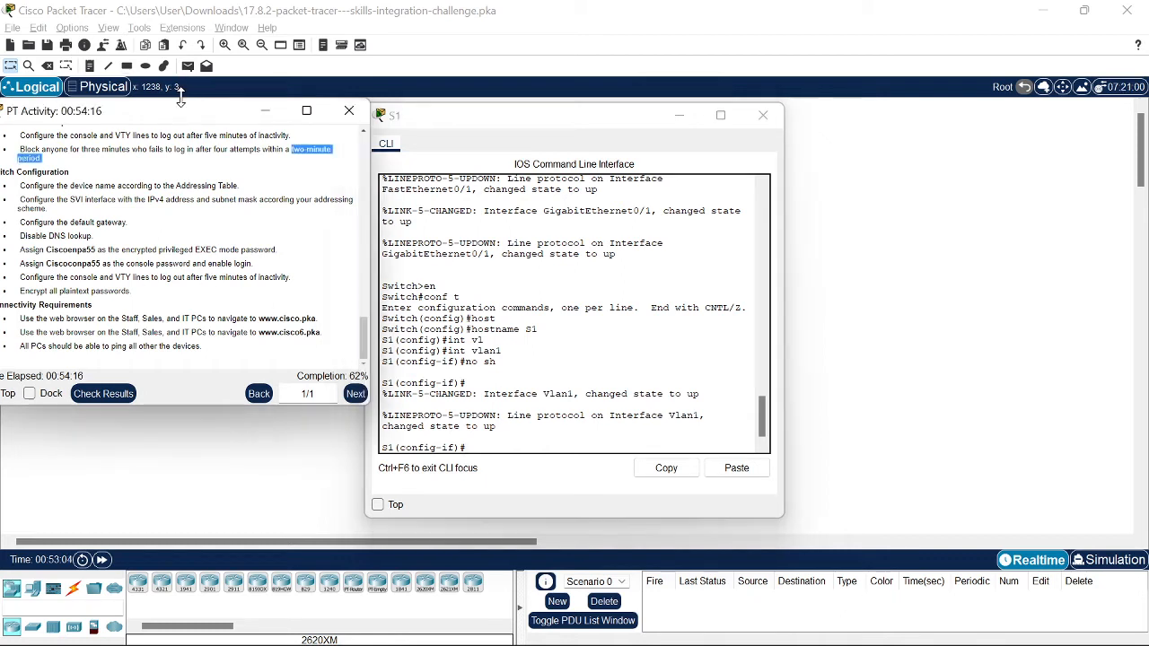
mouse_move(554, 642)
key(alt+Tab)
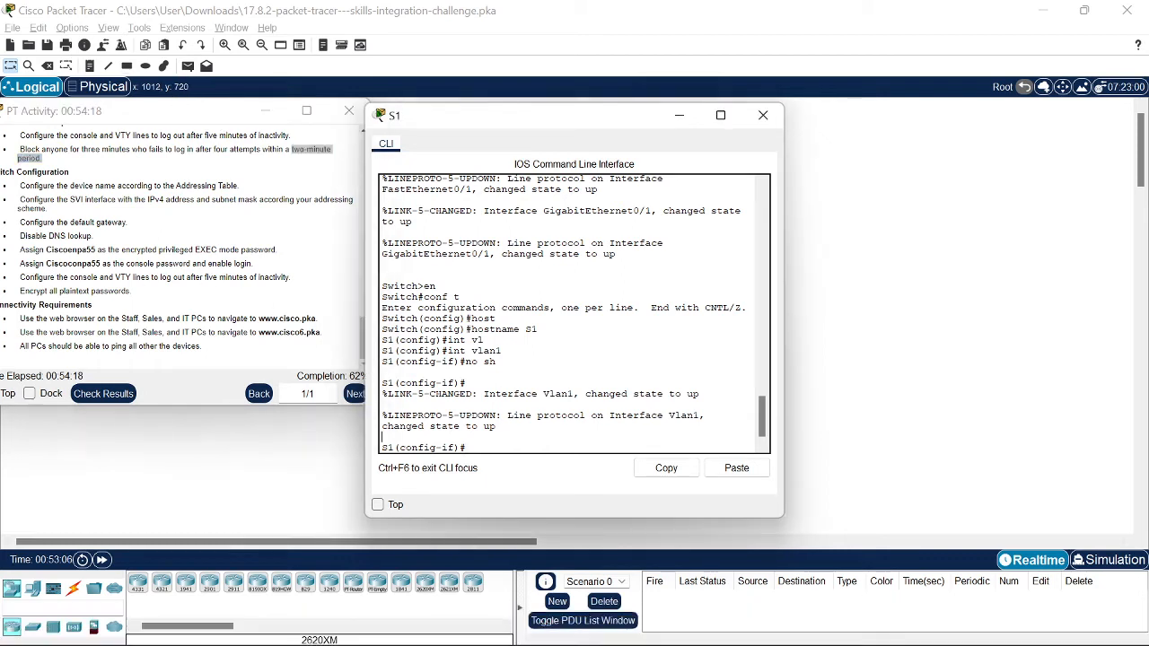
text(ip ad)
key(Tab)
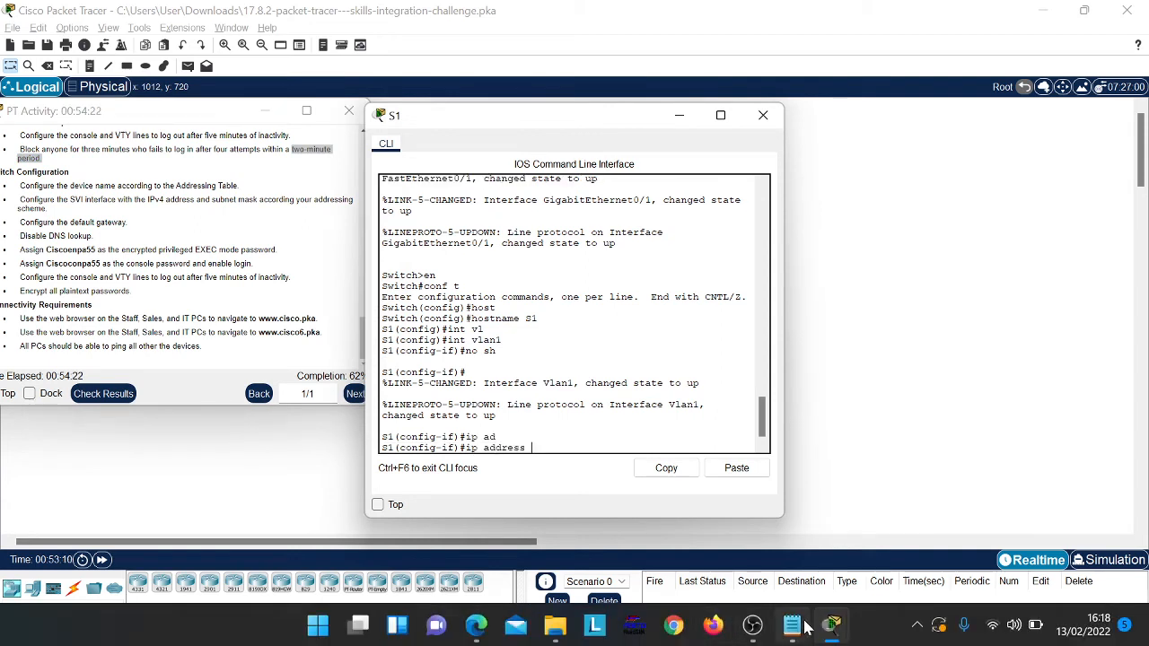
Step: Check the subnet notes in Notepad, move the instructions right, and reopen S1's CLI
click(792, 632)
click(473, 85)
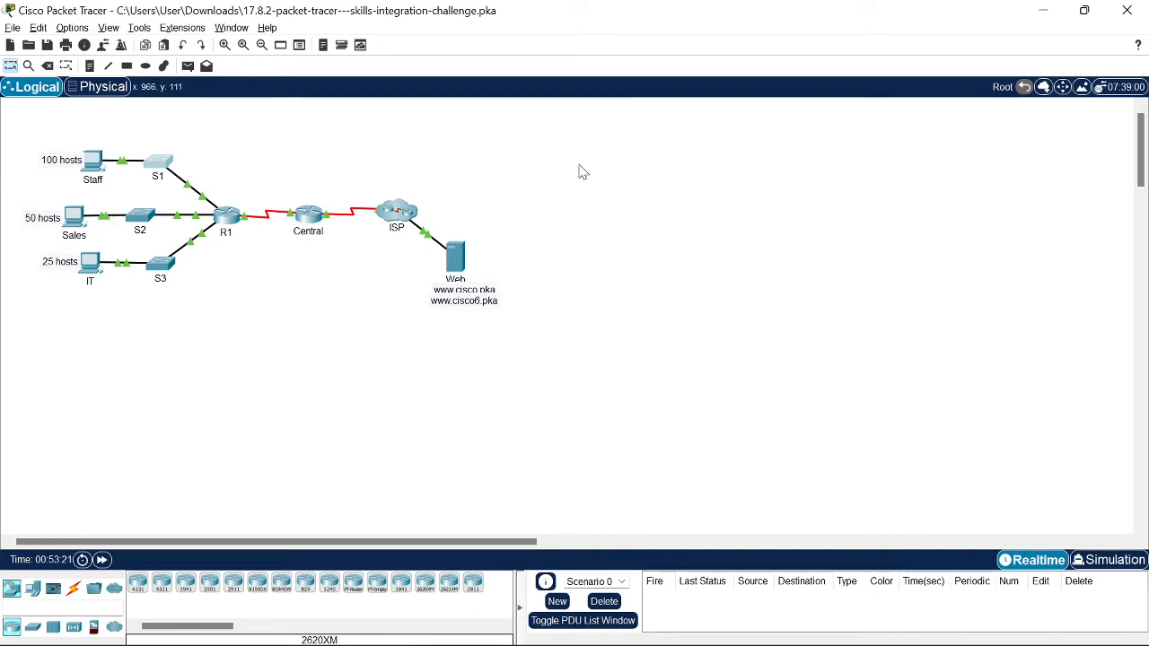
key(alt+Tab)
key(alt+Tab)
key(alt+Tab)
key(Tab)
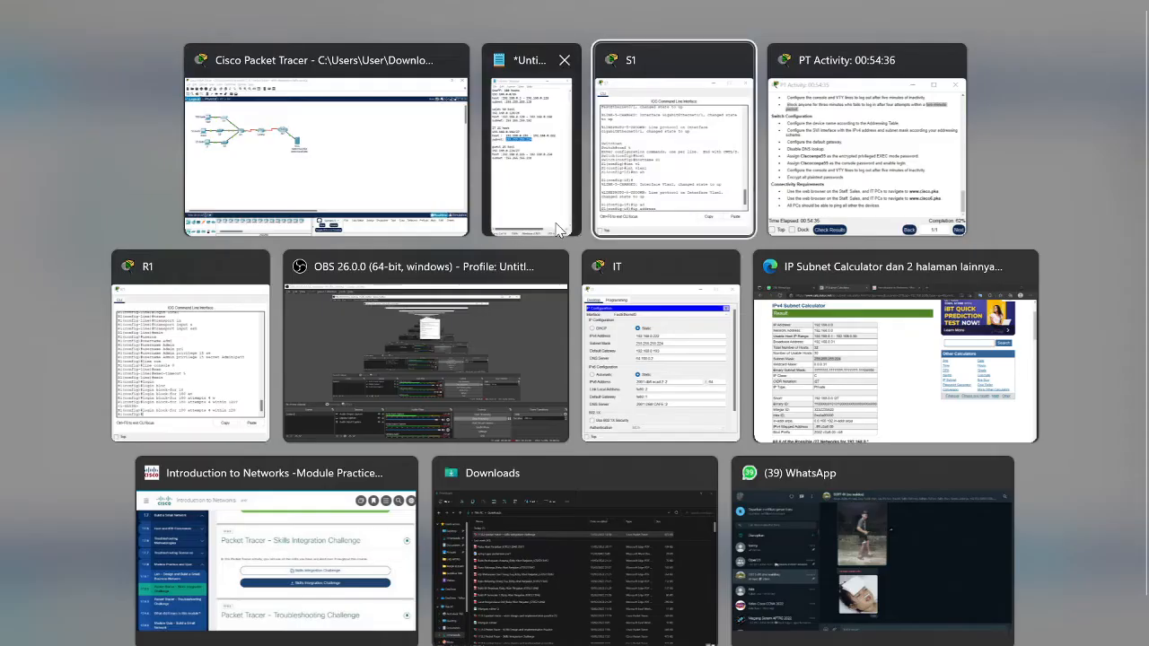
key(alt+Tab)
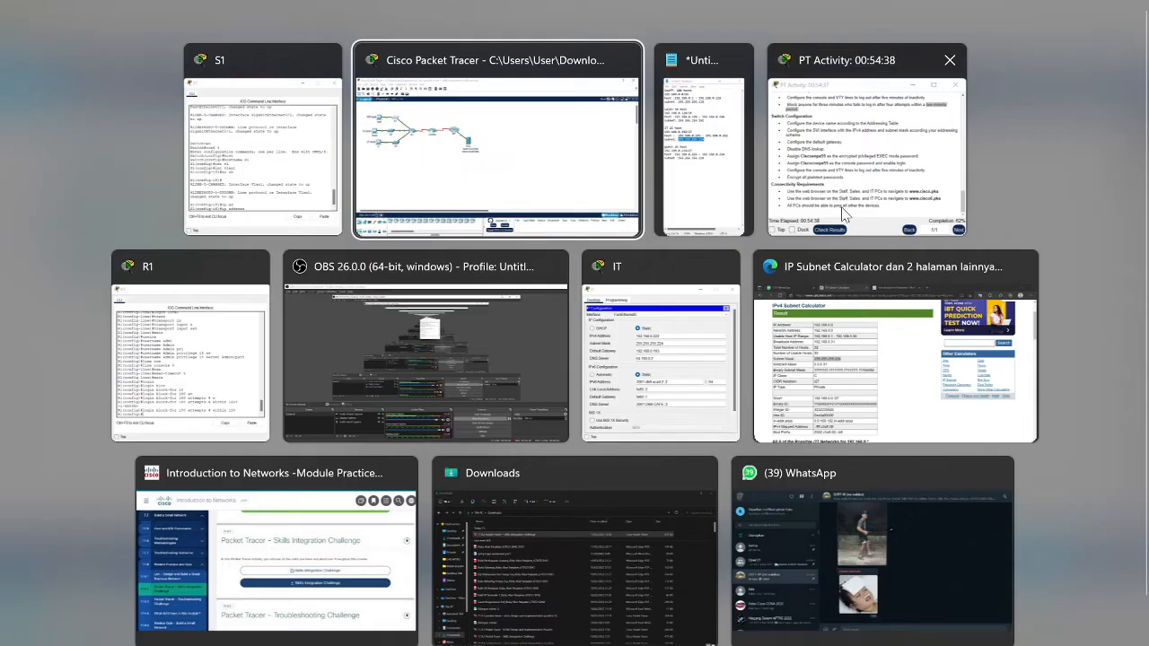
click(844, 213)
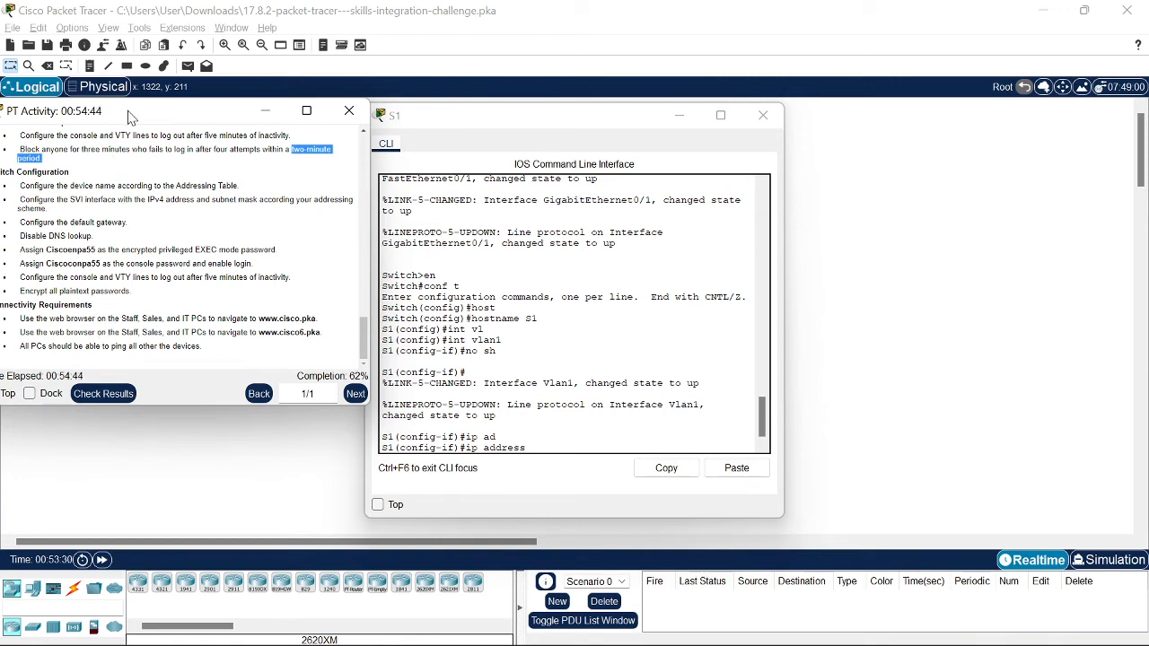
drag(128, 116, 857, 102)
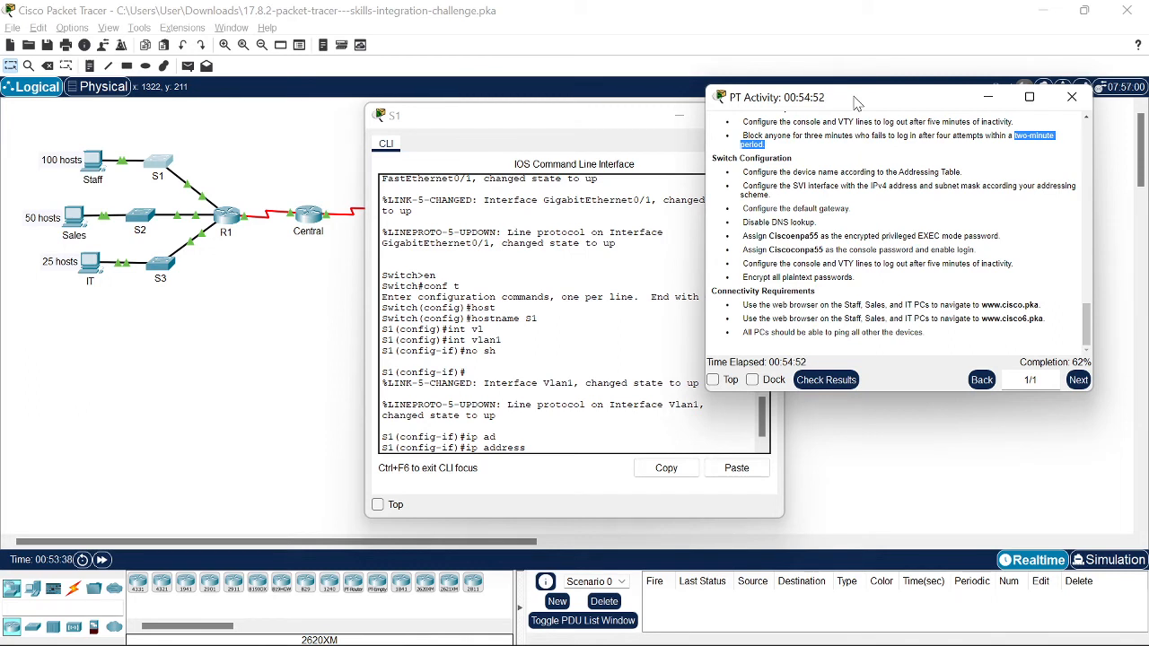
click(240, 316)
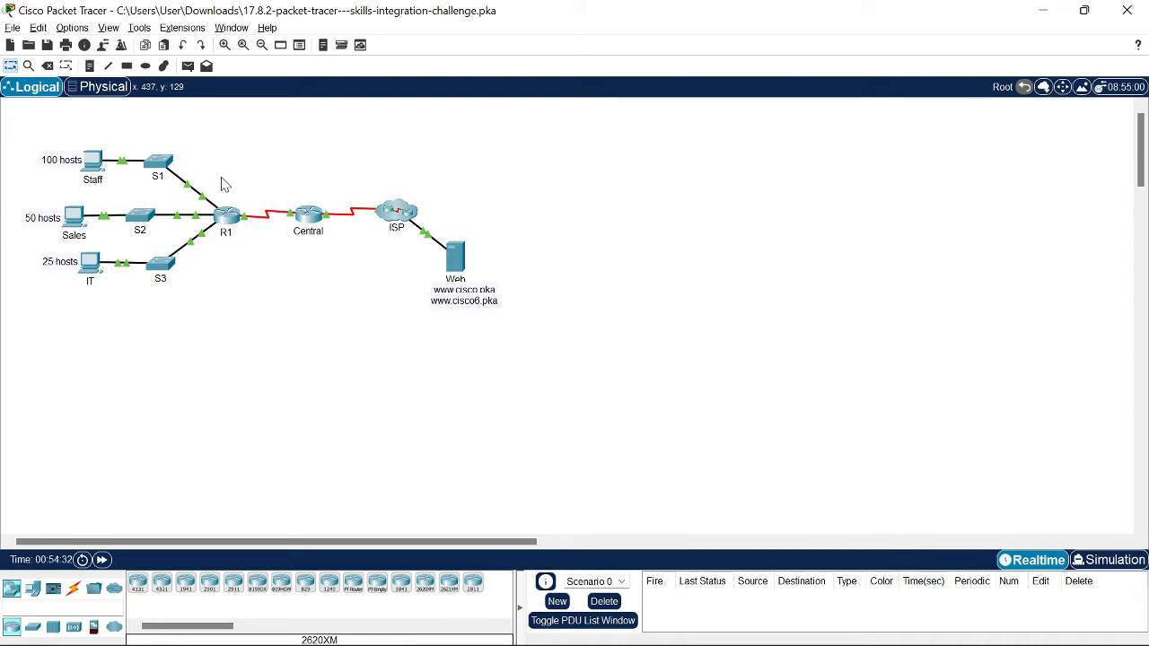
click(167, 167)
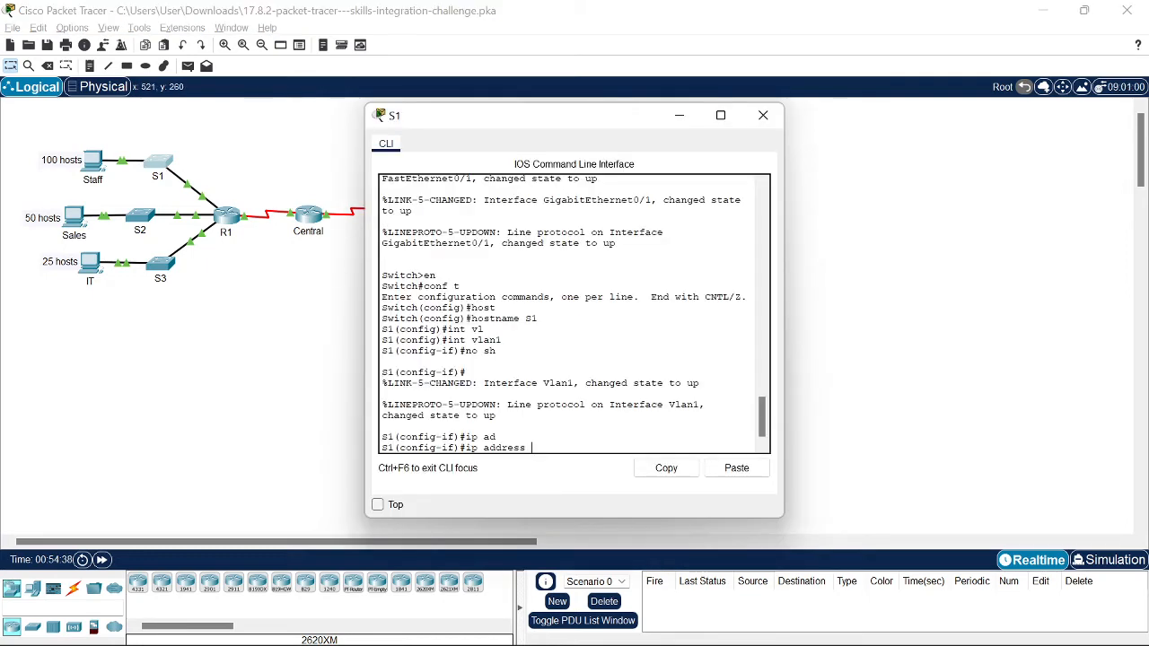
Step: Type address 192.168.0.2 with a partial 255.255.255. mask, then show all open windows
text(192.168)
click(763, 115)
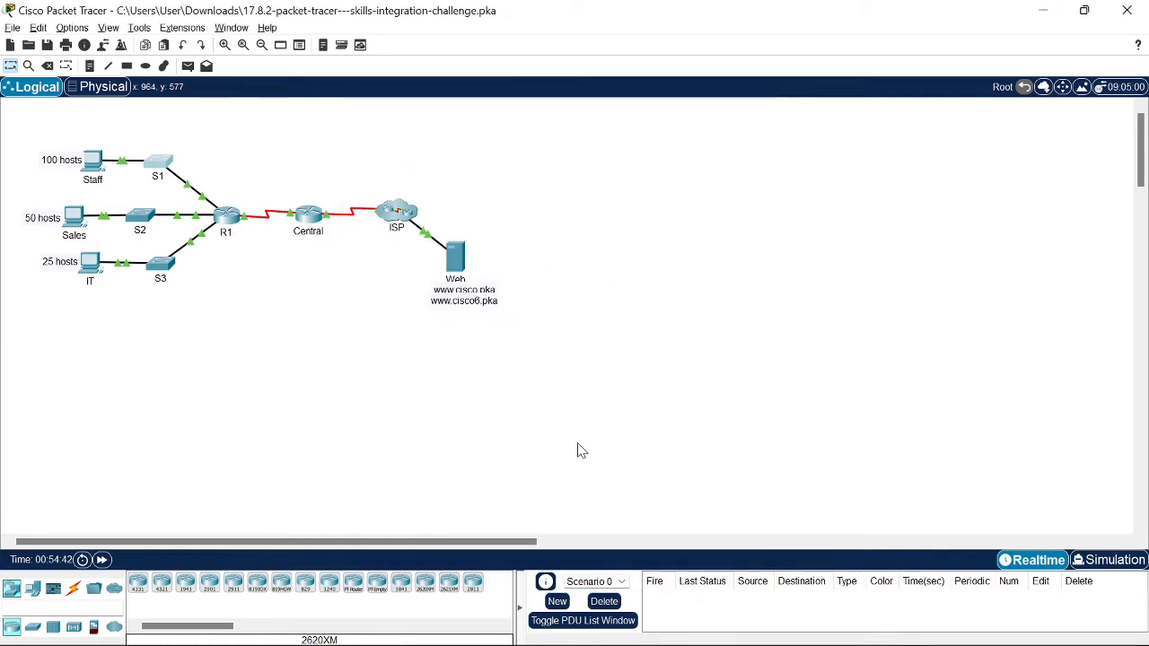
key(alt+Tab)
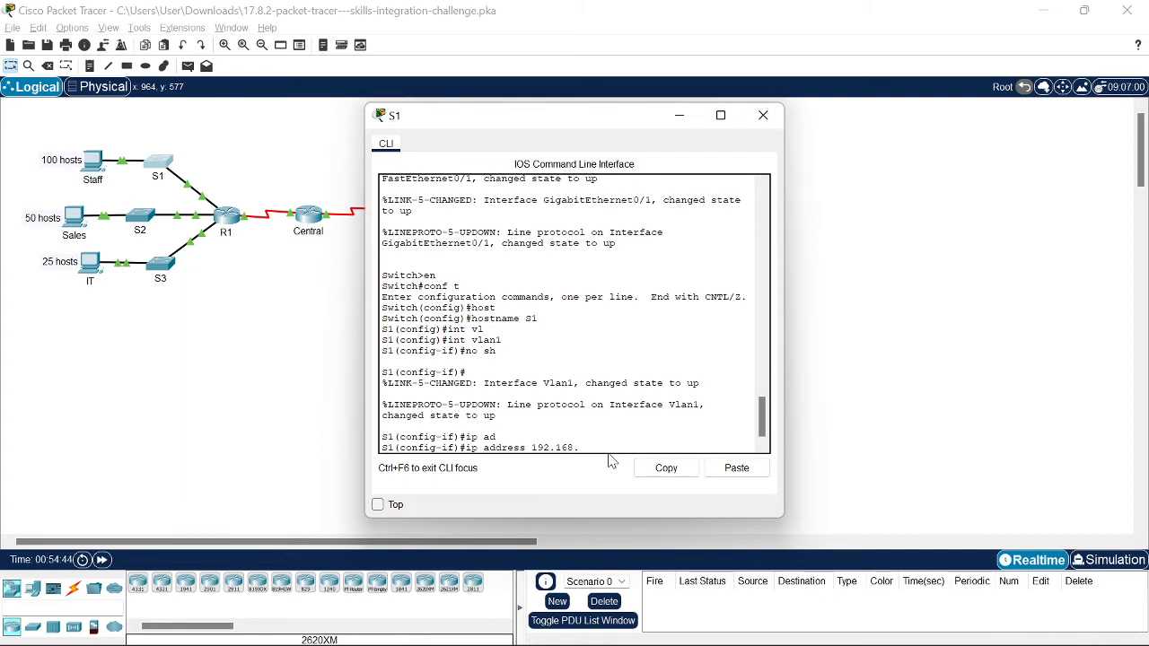
text(0.2)
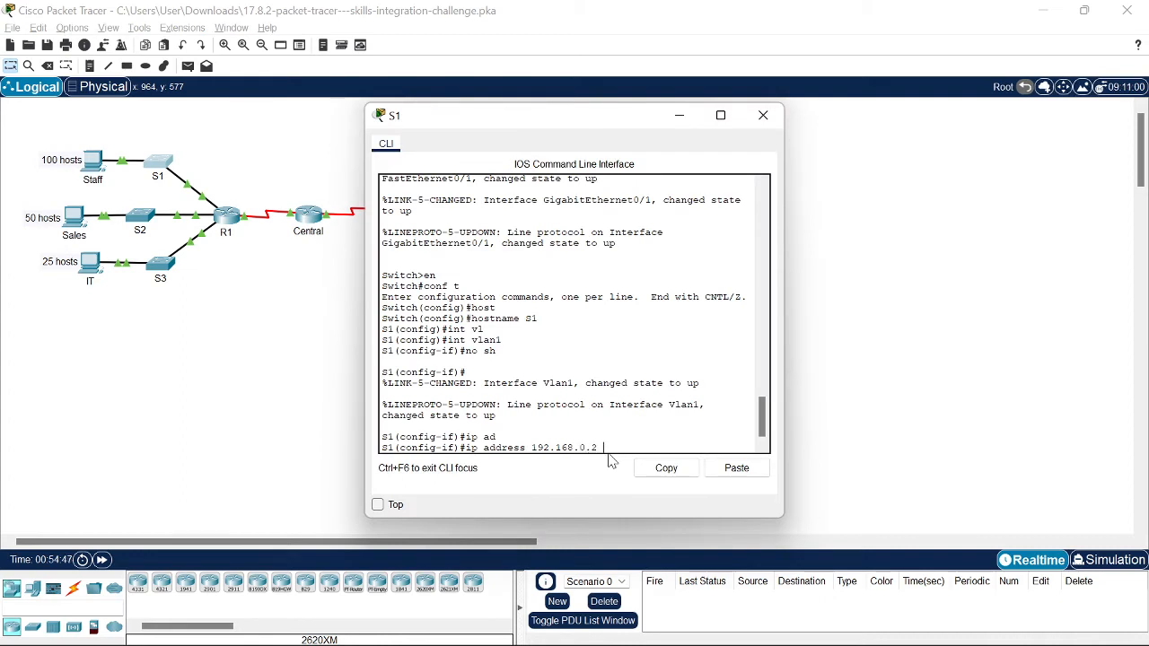
text( 255.255)
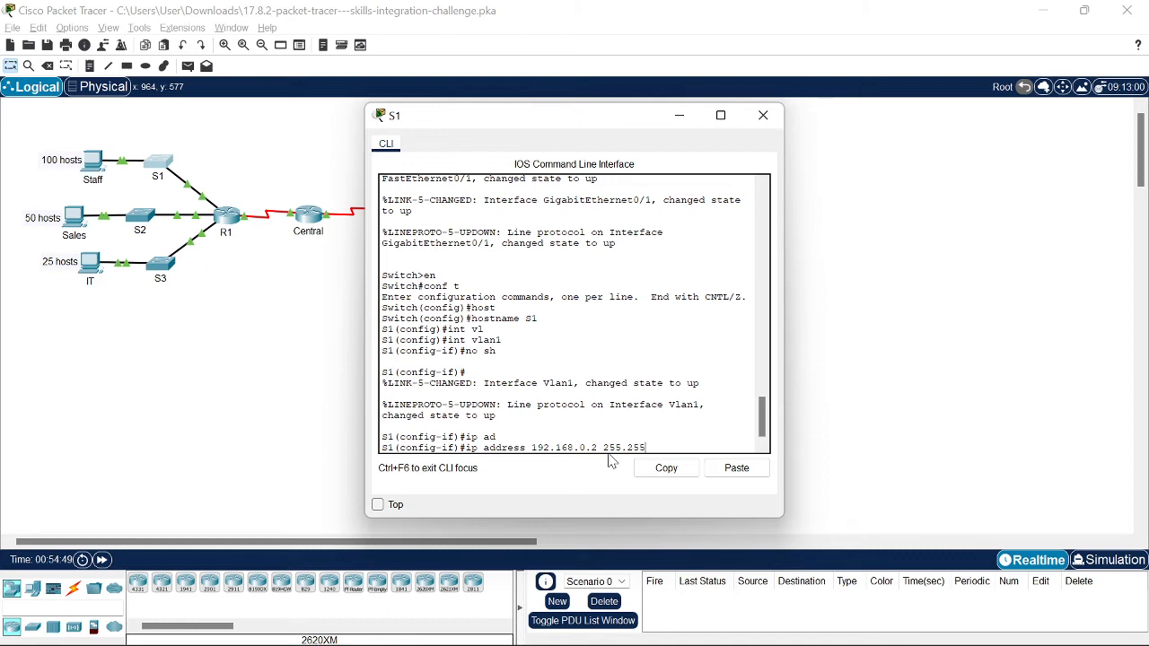
text(.255.1)
key(super+Tab)
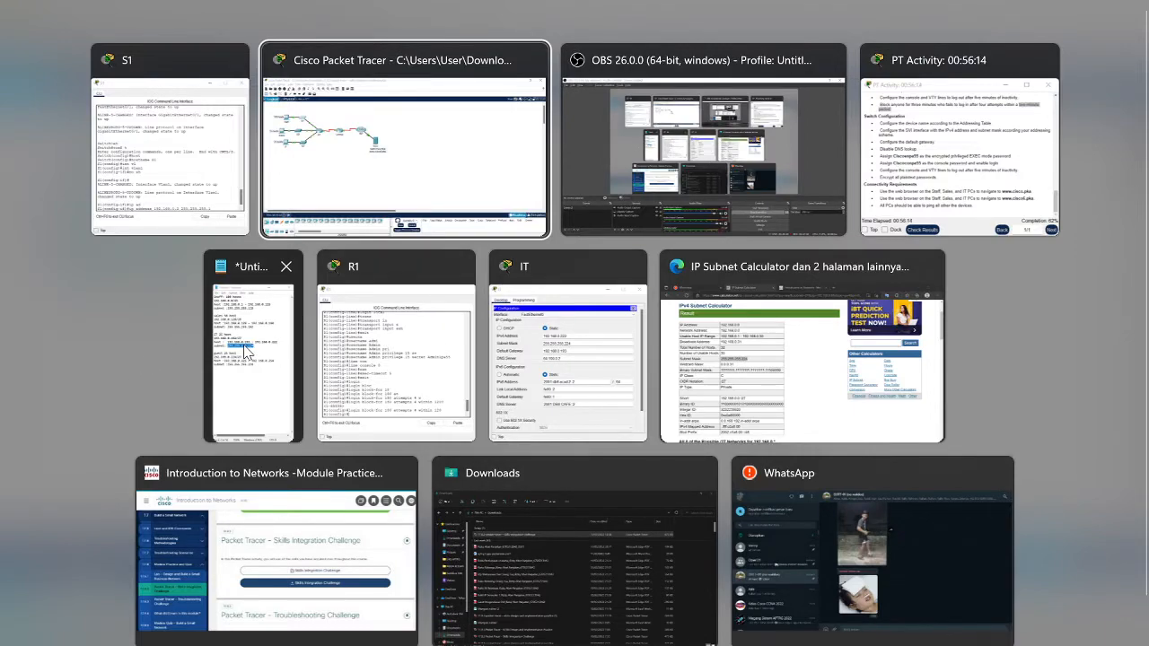
Step: Position the subnet notes beside S1's console and mark the Staff gateway 192.168.0.1
click(247, 352)
drag(201, 41, 155, 108)
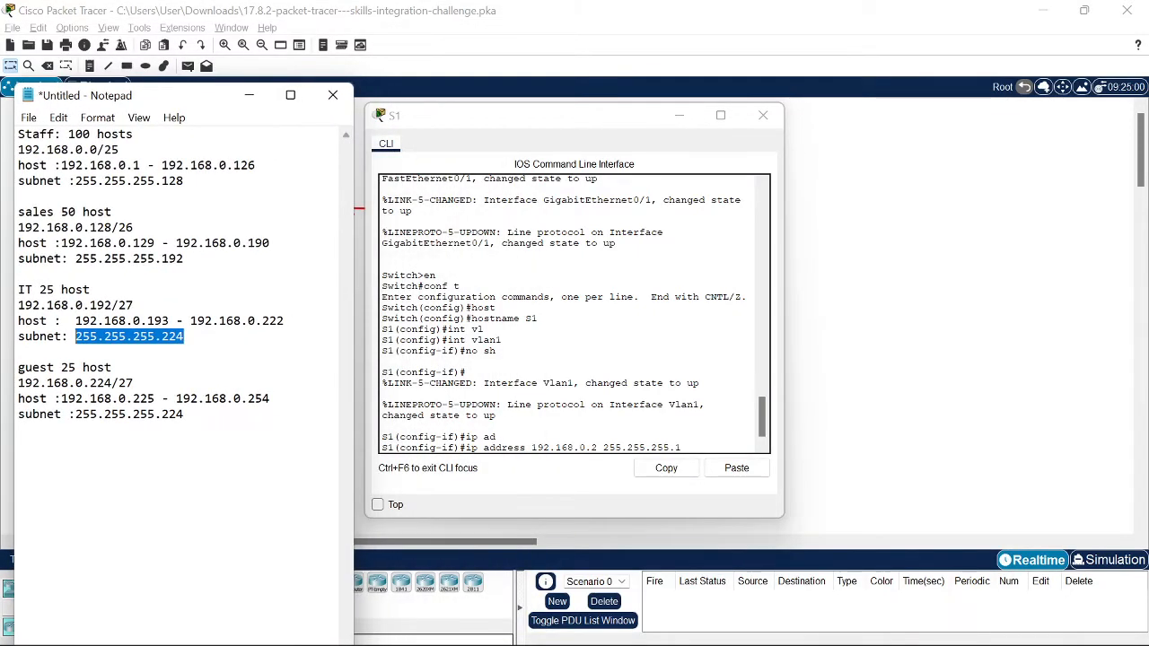
click(139, 165)
double_click(137, 165)
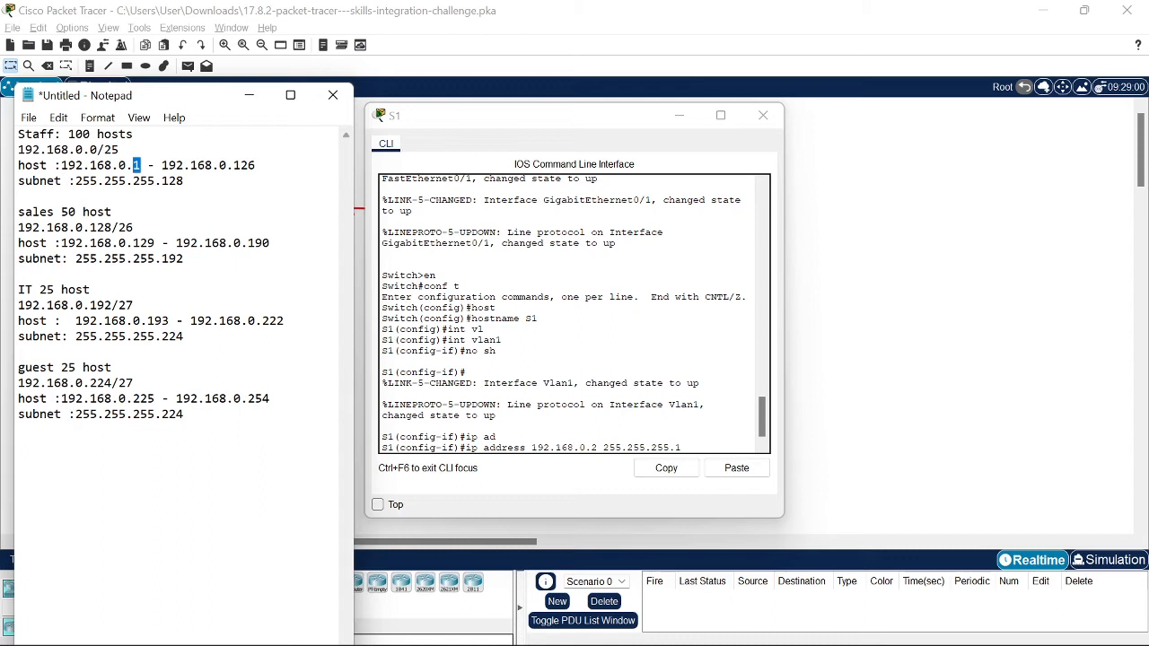
Step: Try 'ip add 192.168.0.2 255.255.255.126' on S1, get a bad-mask error, and return to the topology
key(alt+Tab)
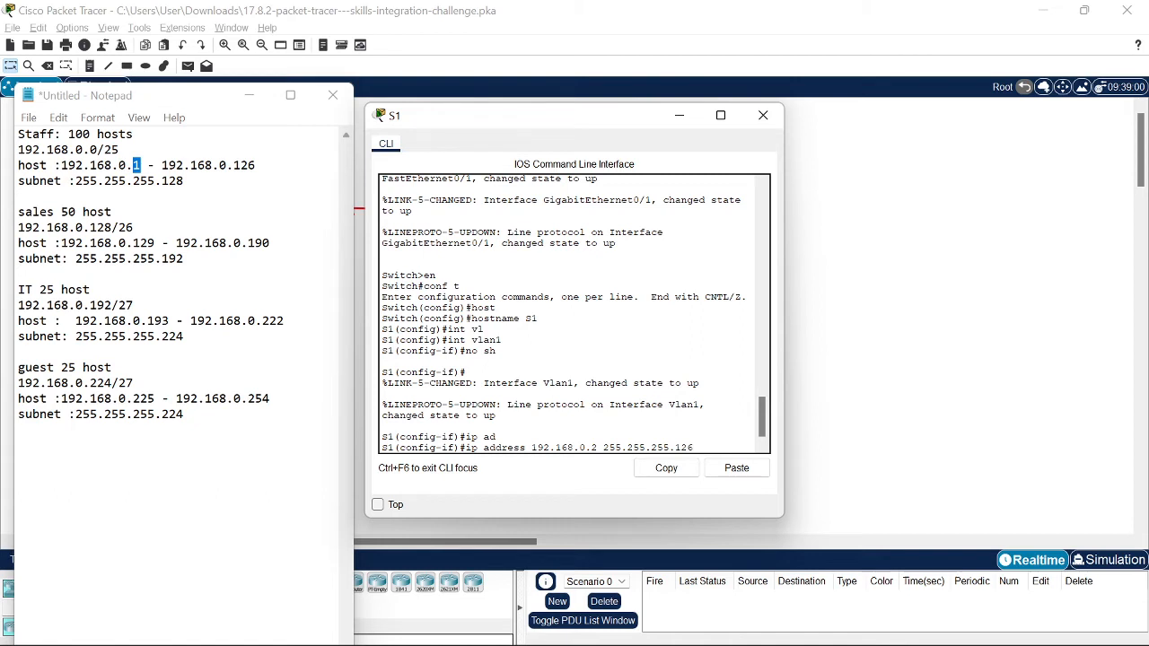
key(Return)
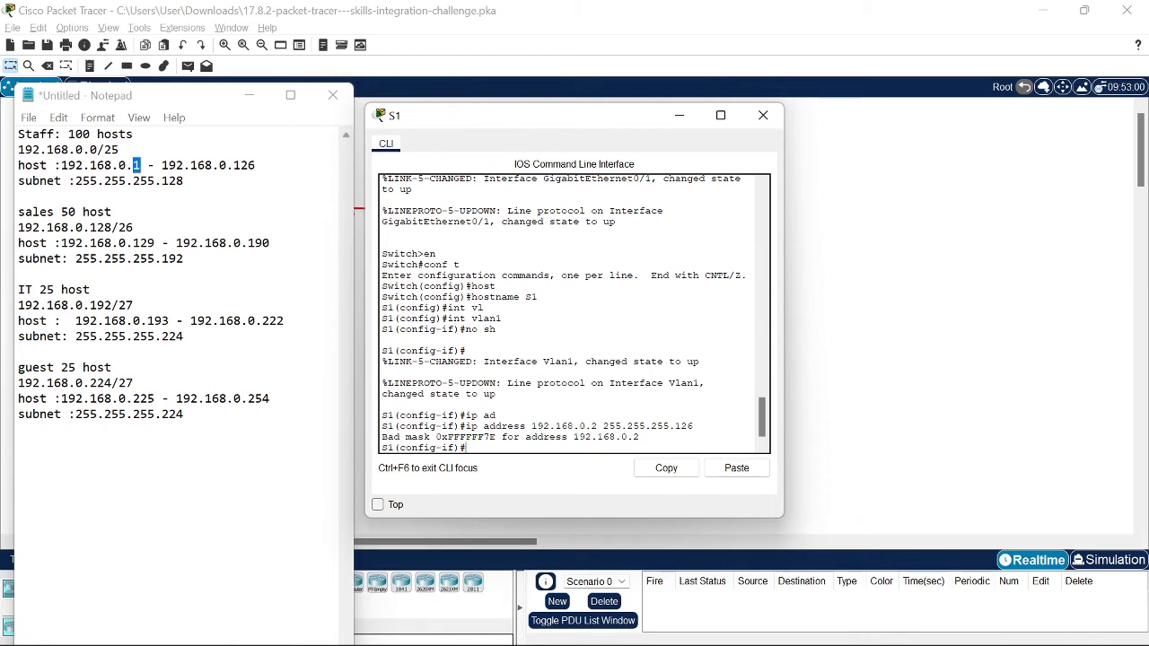
key(Up)
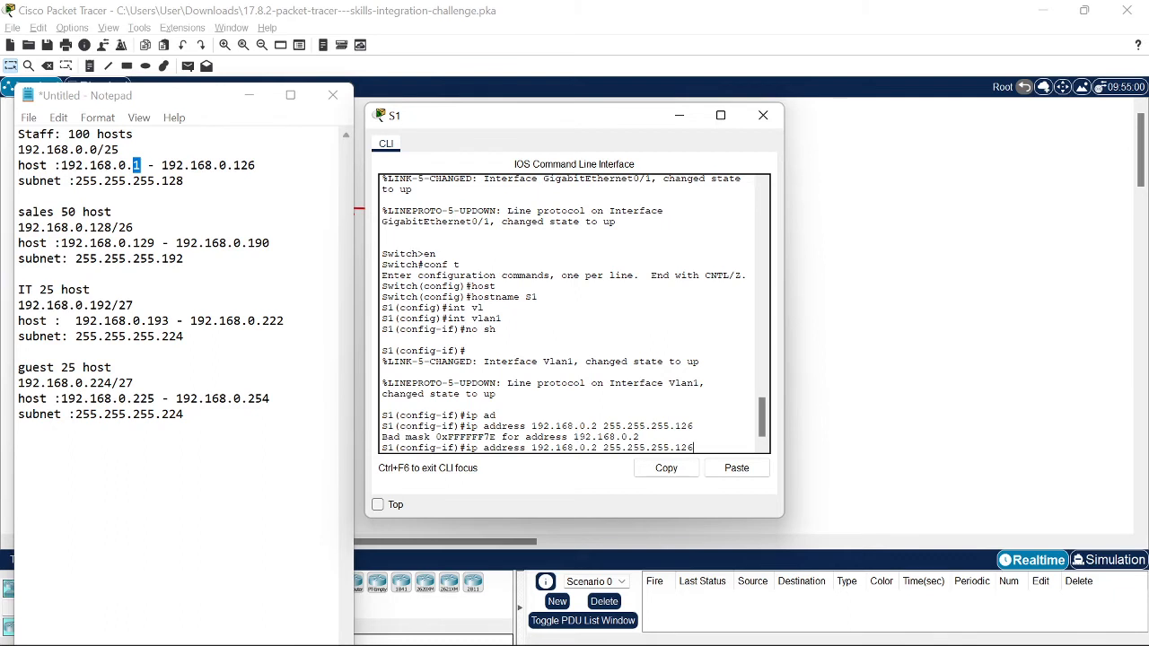
key(Return)
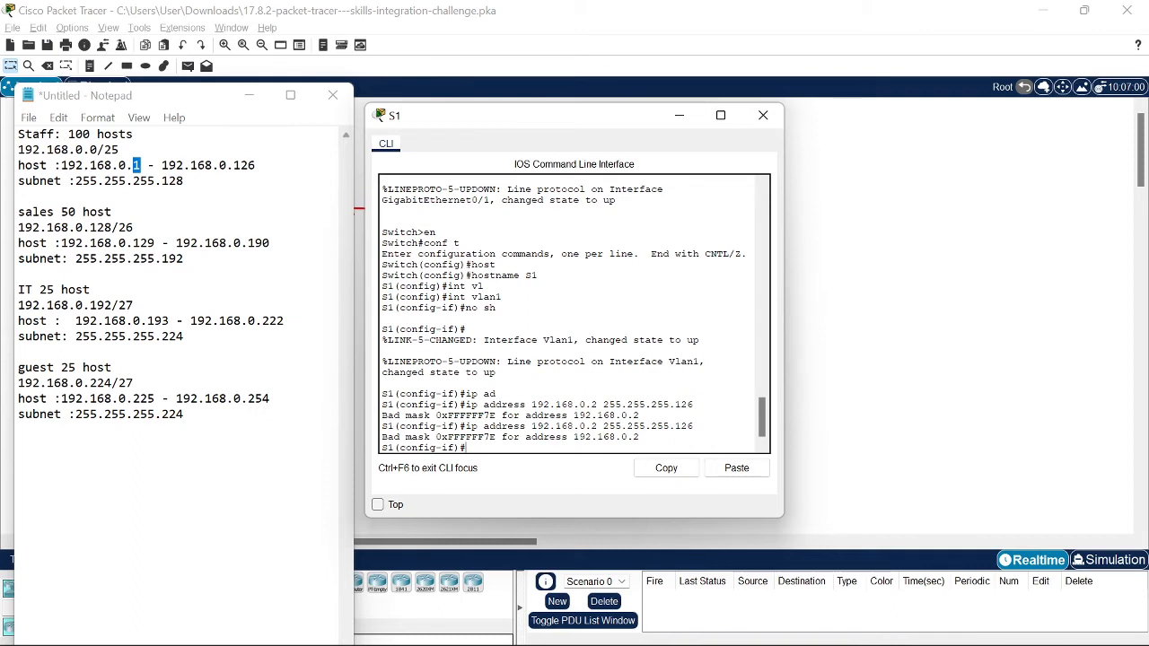
text(ip add)
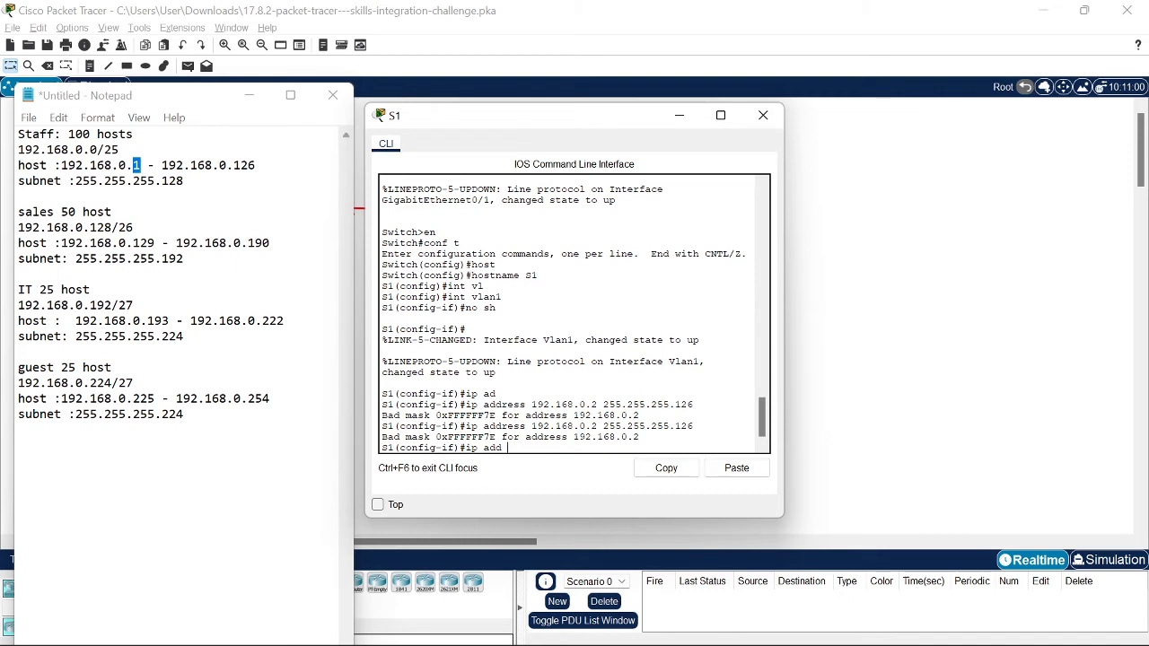
text( 192.)
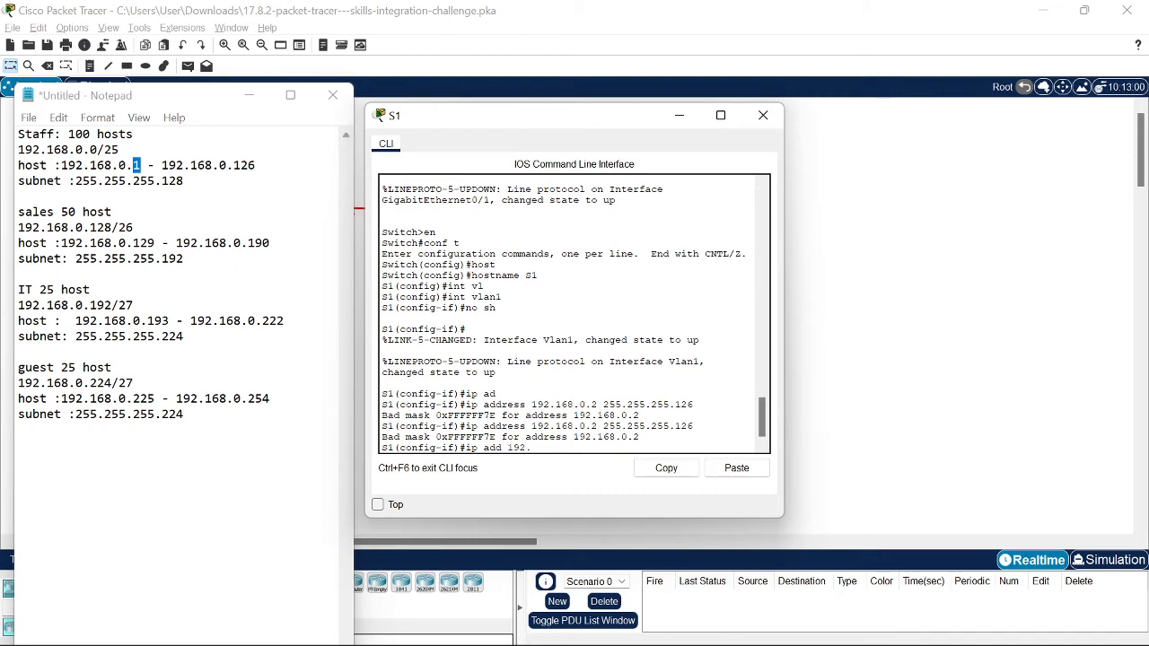
text(168.0.2 255.255.255.126)
key(Return)
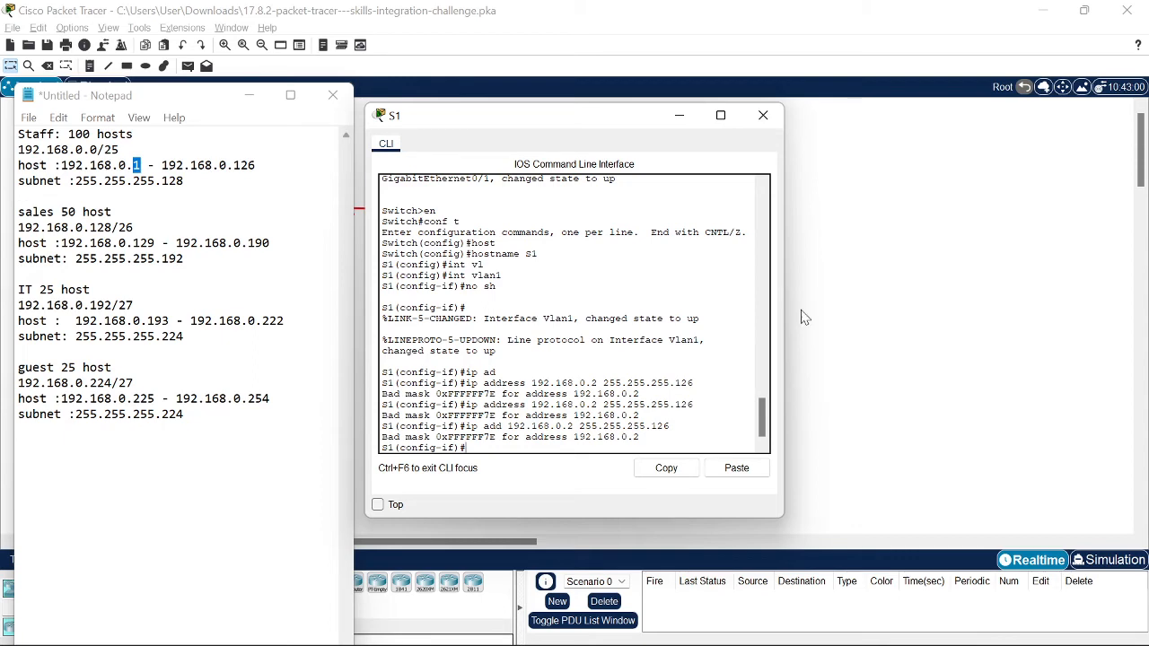
click(949, 338)
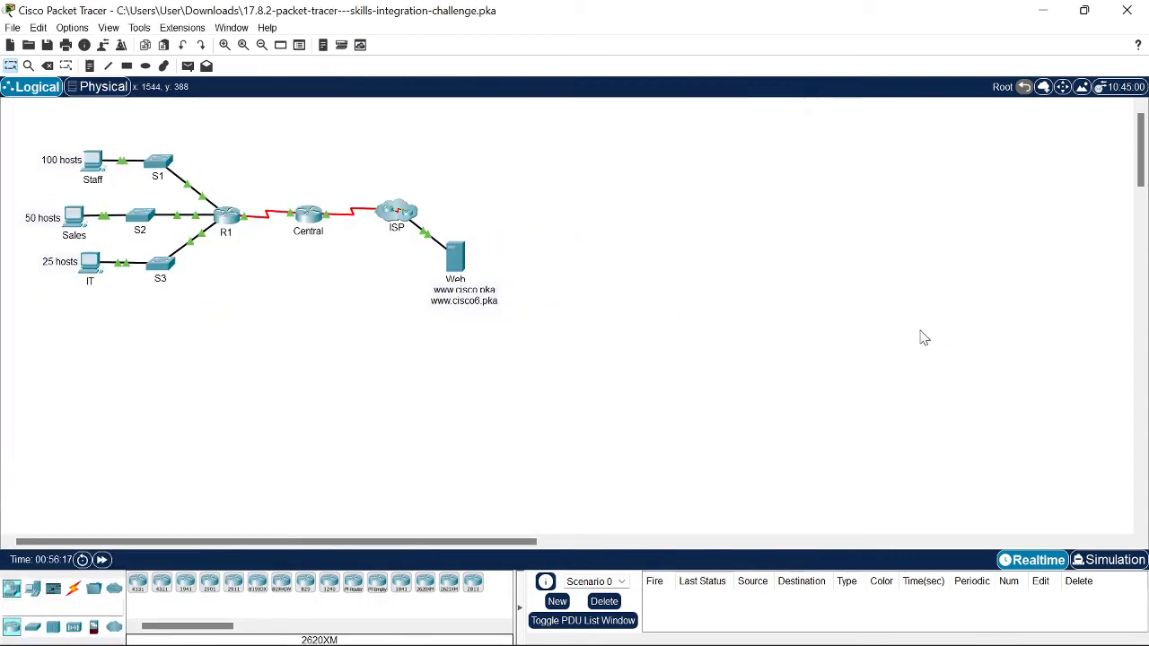
Step: Assign S1's Vlan1 192.168.0.2 with mask 255.255.255.128 and exit the interface
click(159, 166)
click(158, 170)
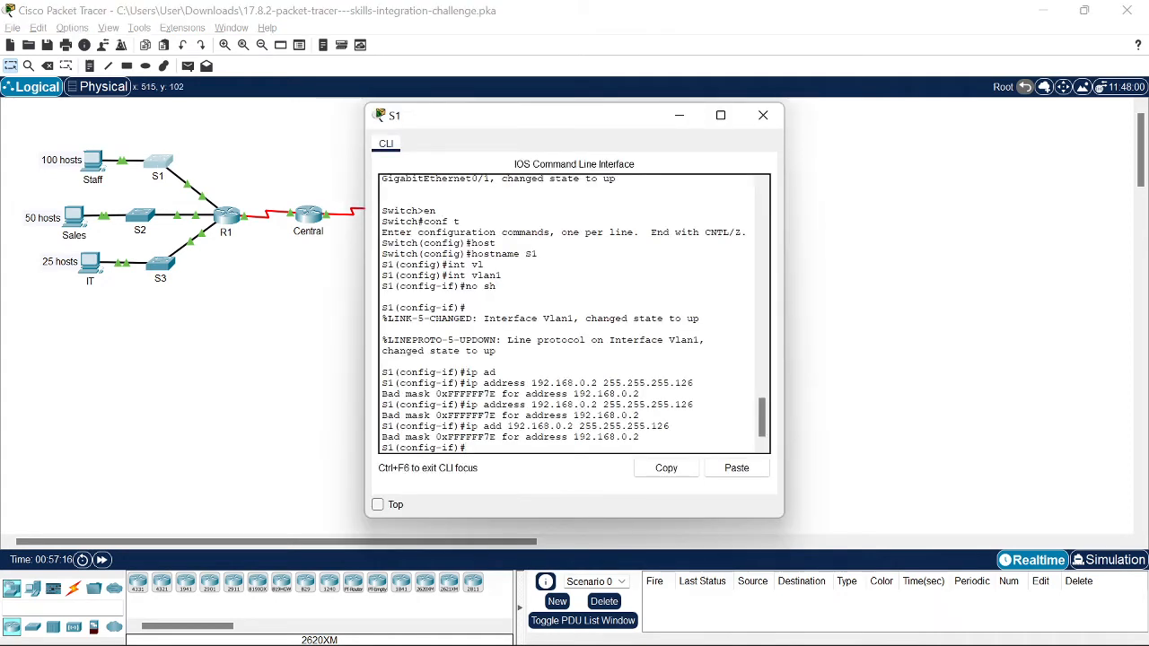
key(Up)
key(BackSpace)
text(8.0.2 255.255.255.128)
key(Return)
text(exit)
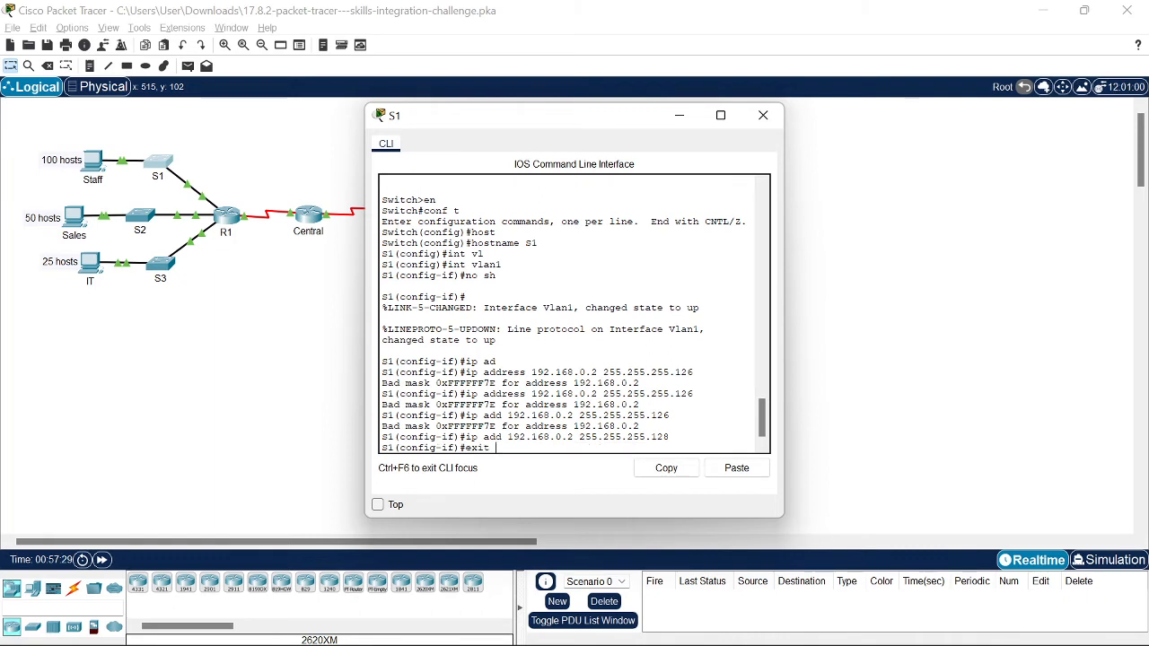
key(Return)
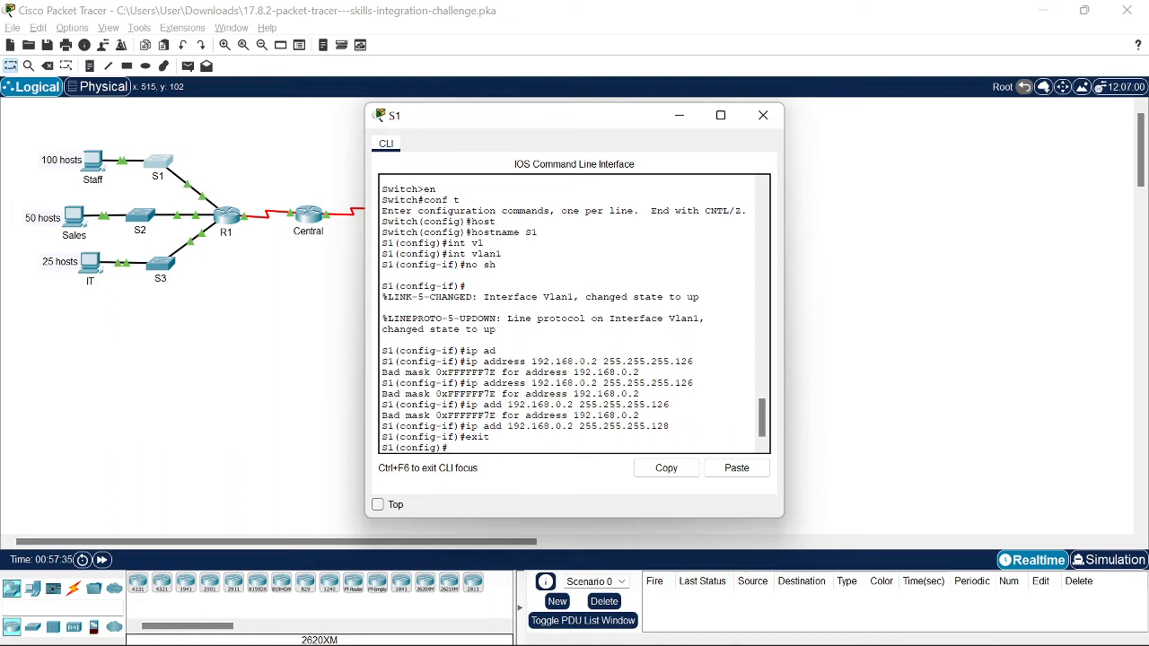
Step: Set S1's default gateway to 192.168.0.1
click(763, 115)
key(alt+Tab)
key(super+Tab)
click(959, 148)
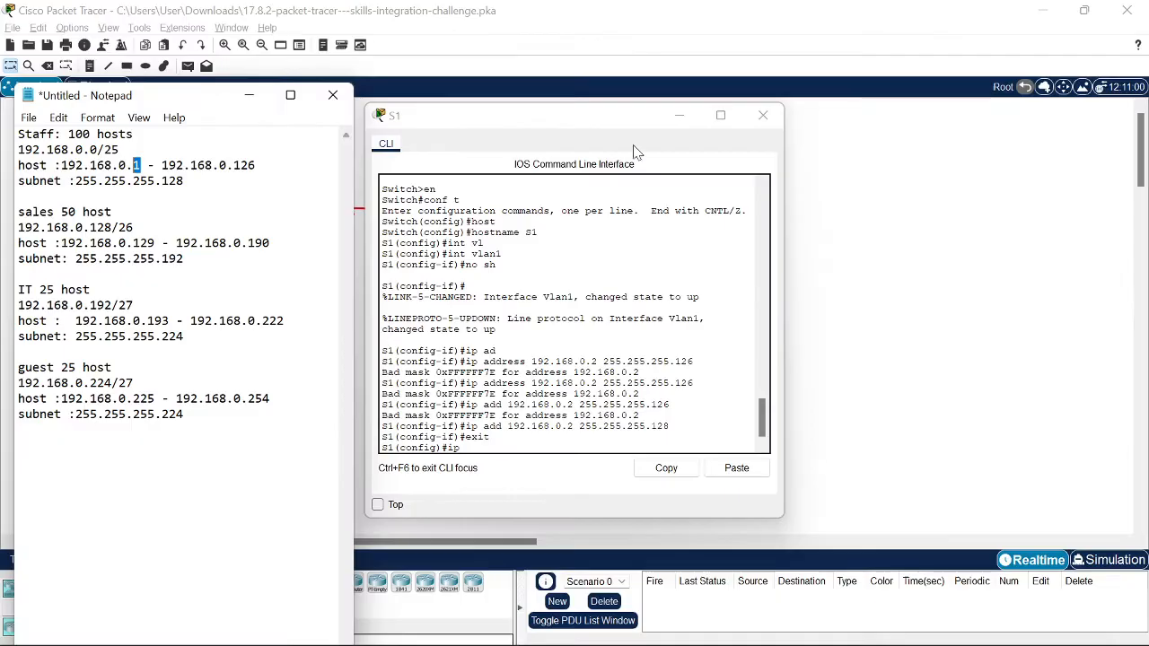
click(473, 462)
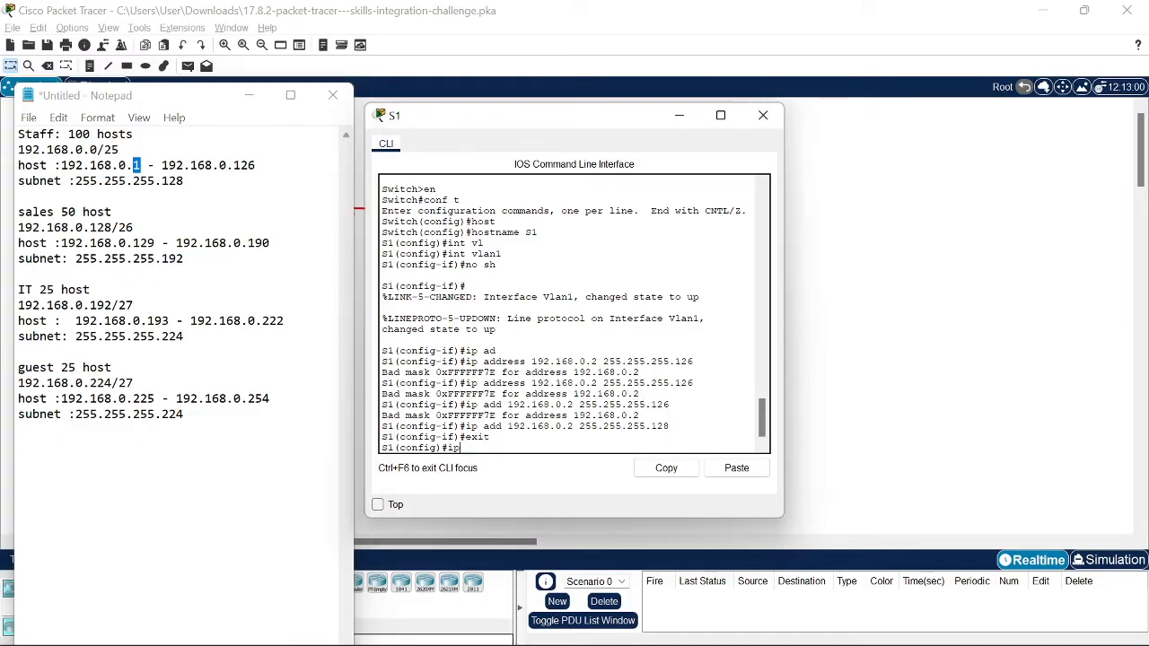
text(de)
key(Tab)
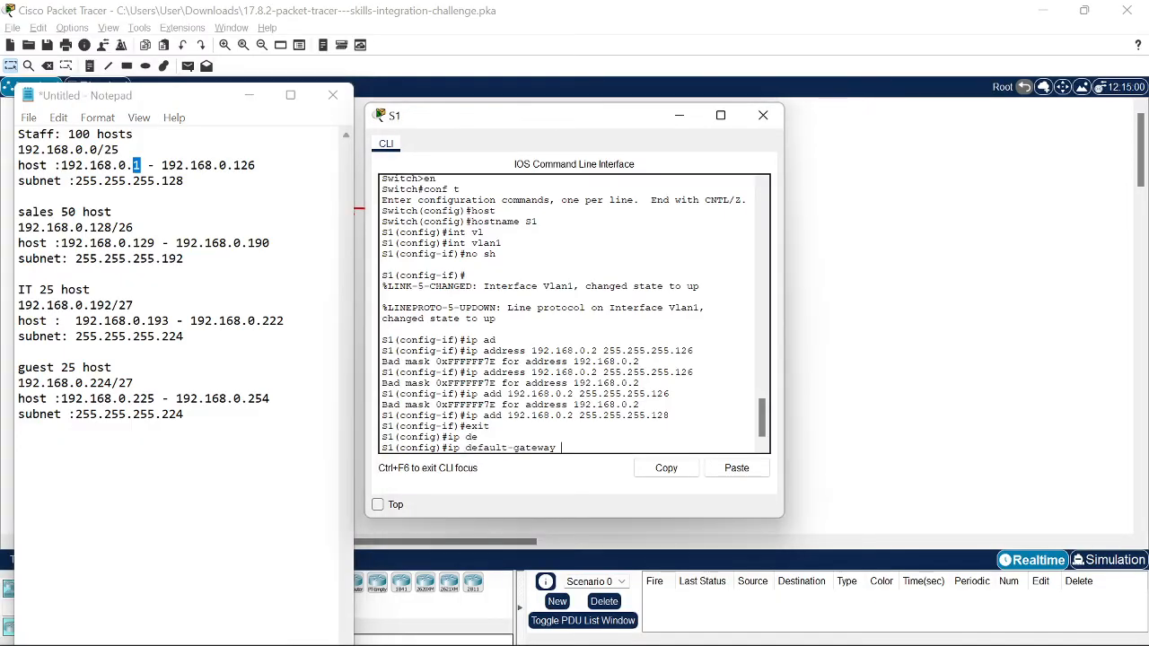
text(192.168.0.1)
key(Return)
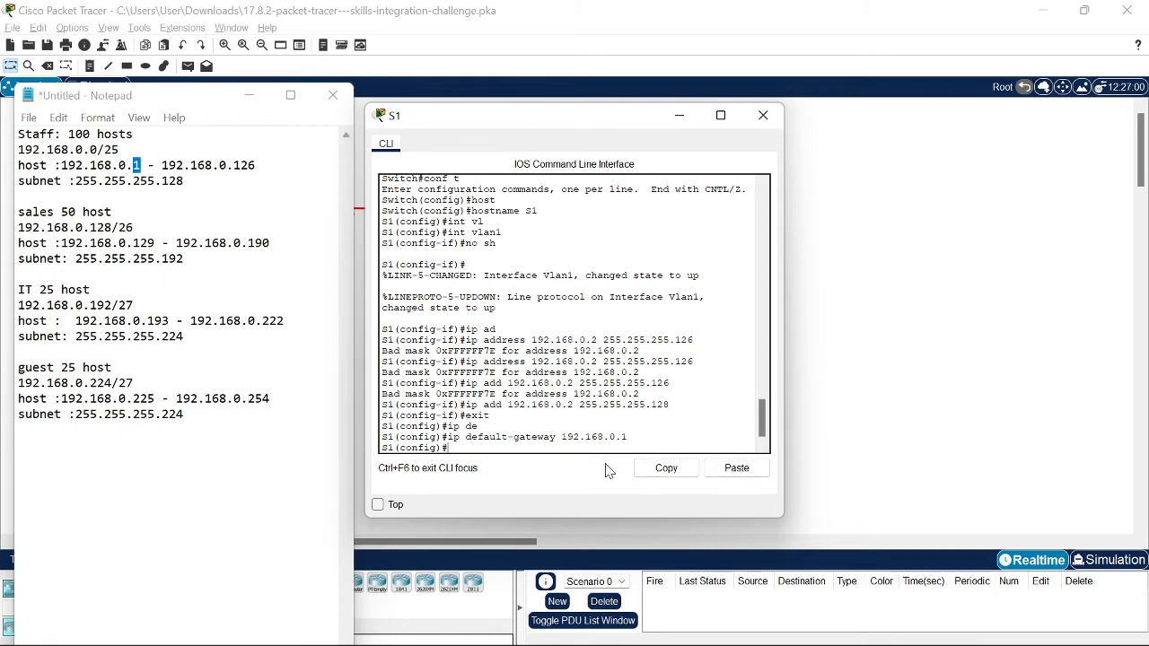
key(alt+Tab)
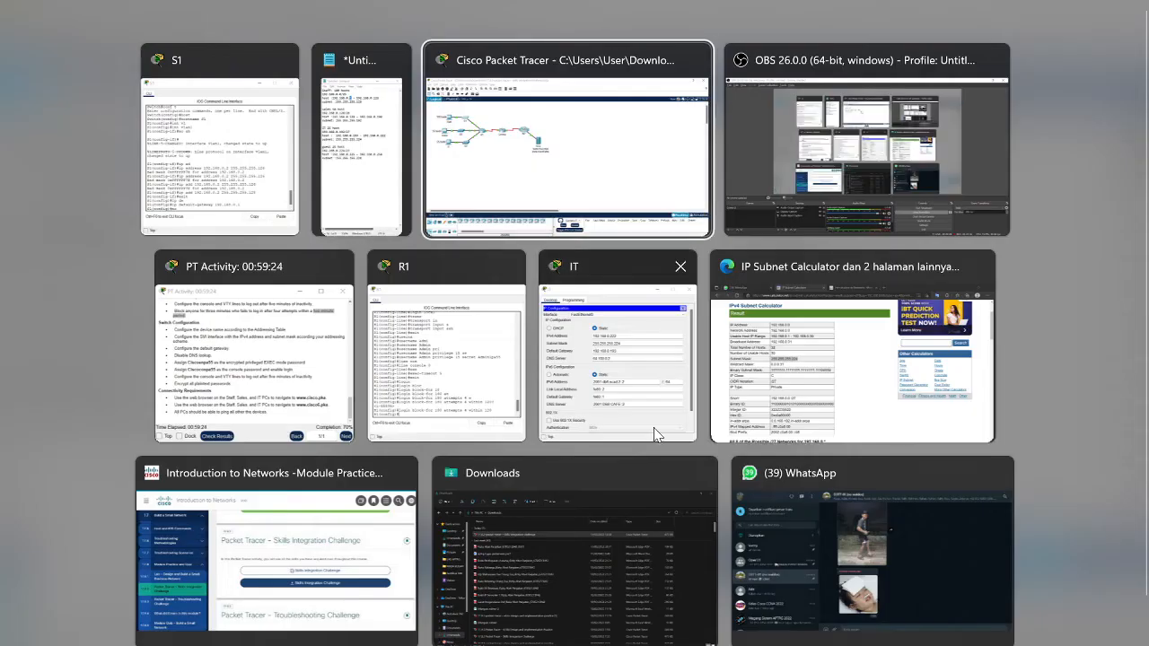
Step: Highlight the Disable DNS lookup requirement and run 'no ip domain-lookup' on S1
click(269, 359)
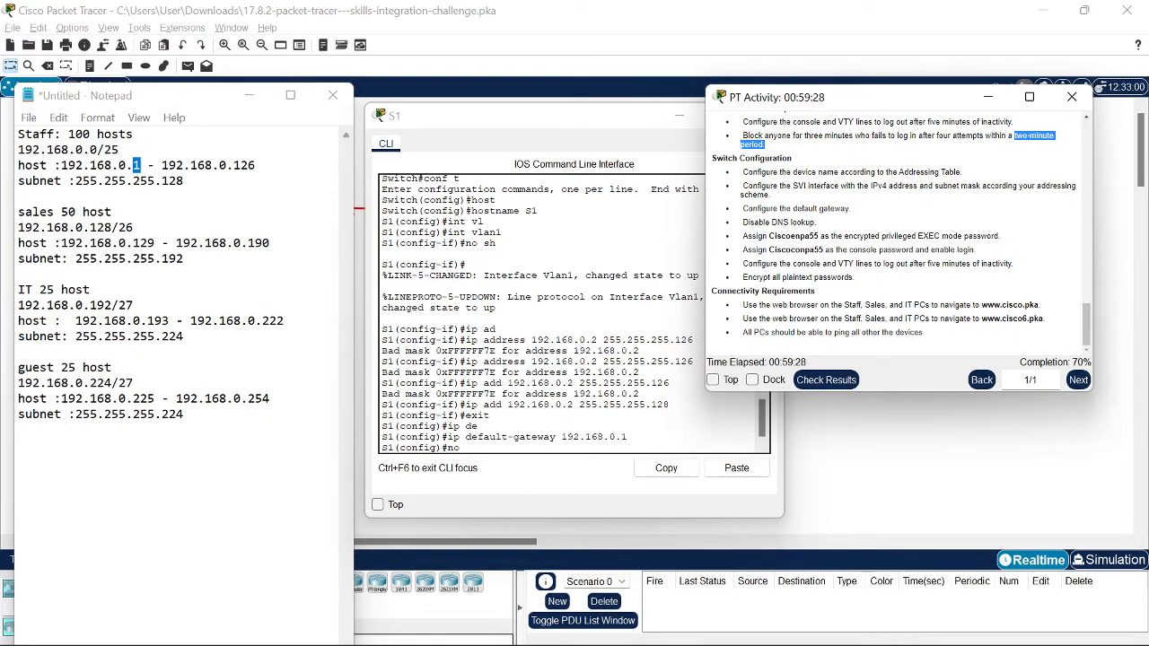
drag(824, 224, 742, 224)
key(alt+Tab)
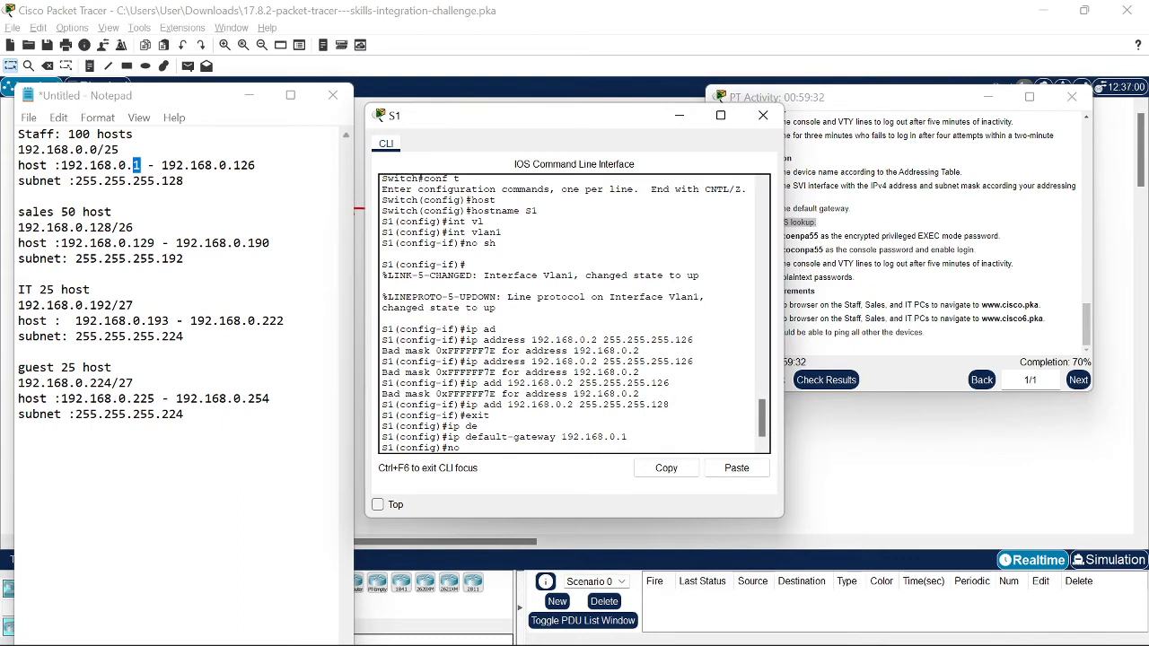
text(ip do)
key(Tab)
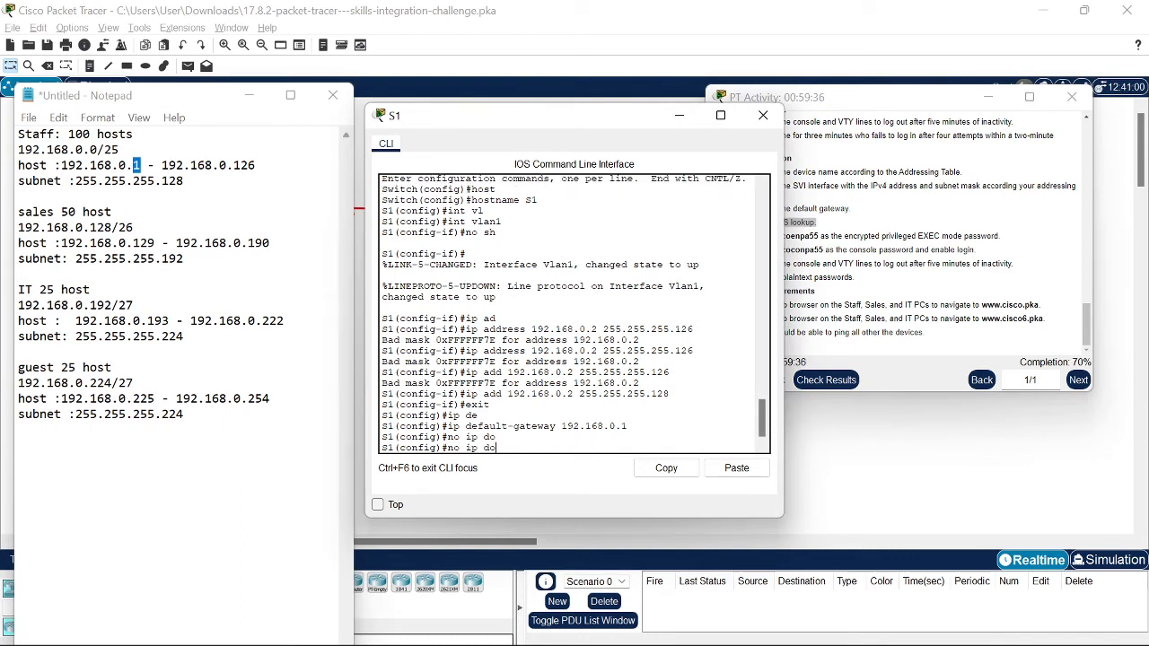
text(mai)
key(Tab)
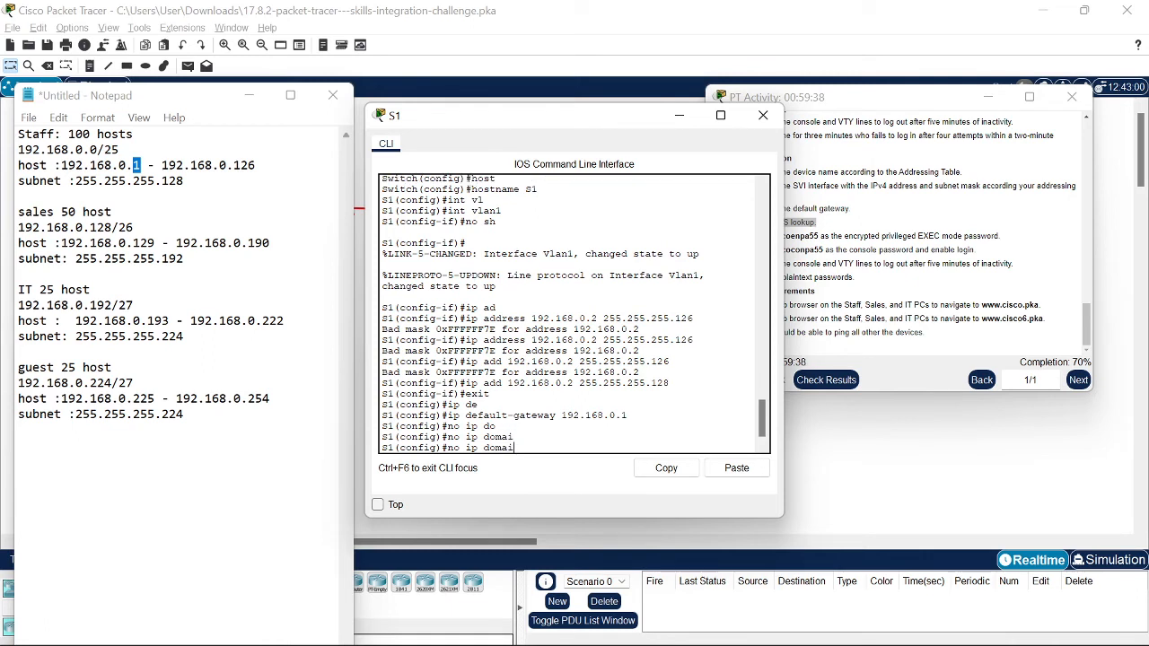
text(n-l)
key(Tab)
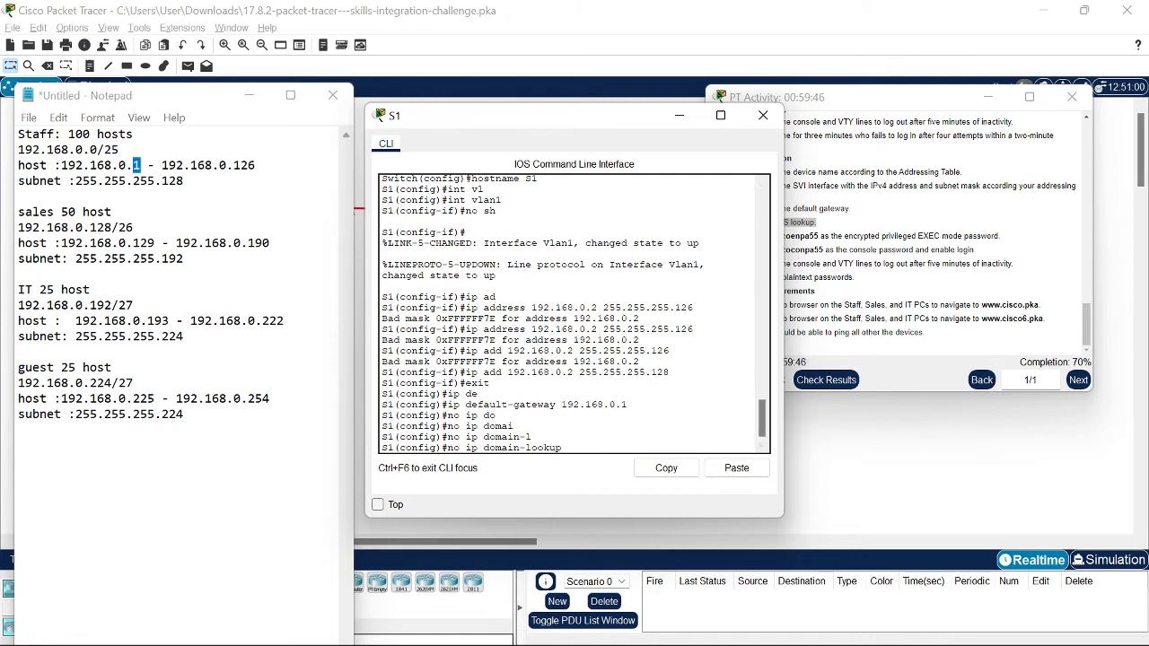
key(Return)
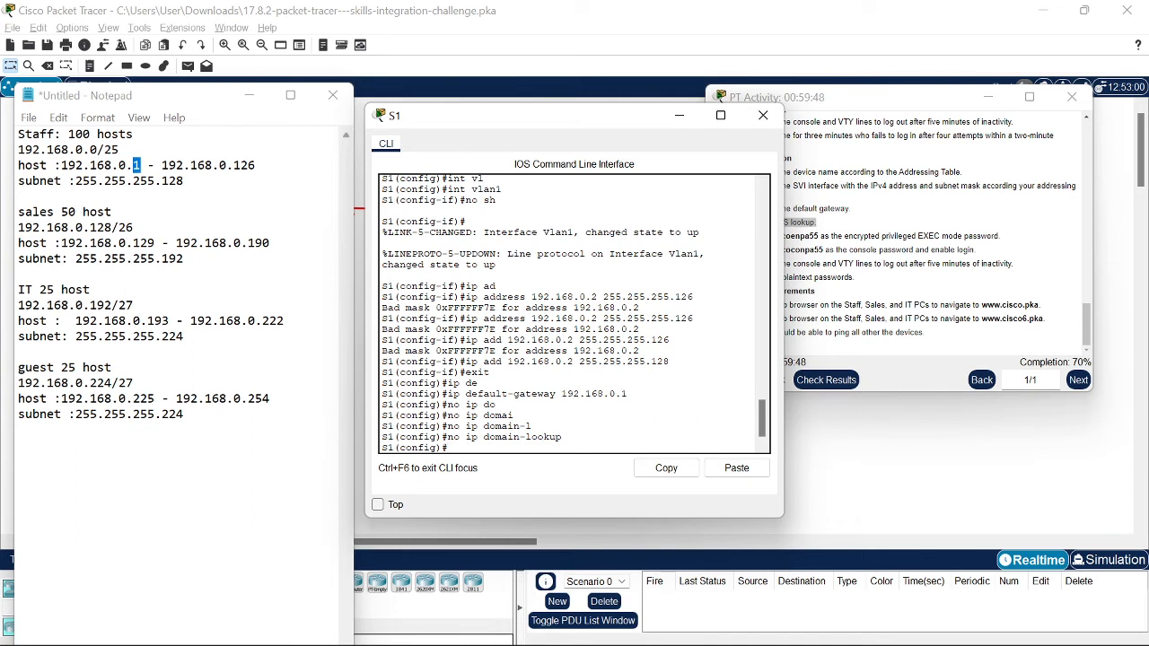
Step: Type 'enable secret' at S1's prompt, with the activity instructions brought forward
text(ena)
key(Tab)
text(se)
key(Tab)
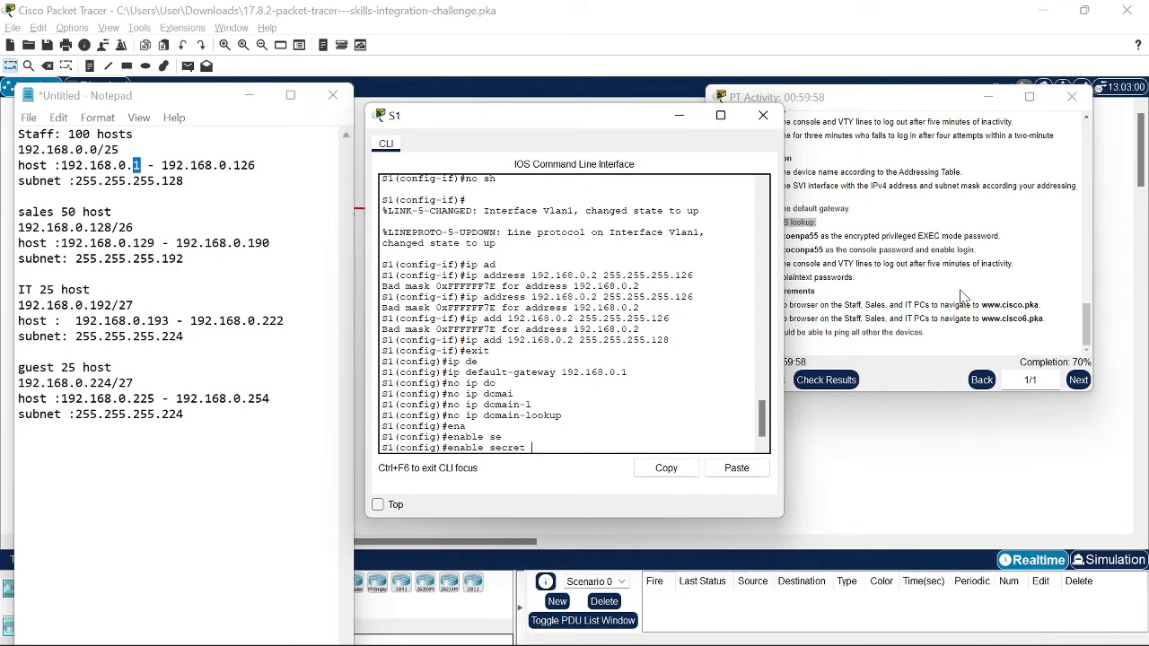
click(893, 280)
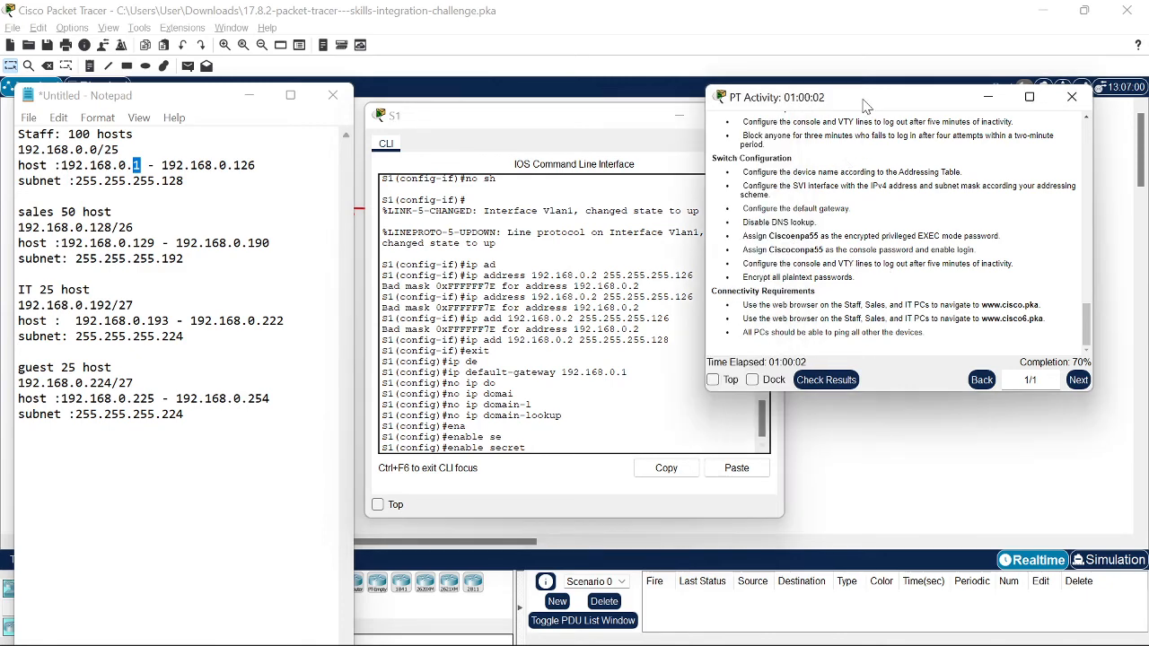
Step: Finish S1's encrypted enable secret and set a password on console line 0
drag(821, 97, 135, 94)
click(542, 464)
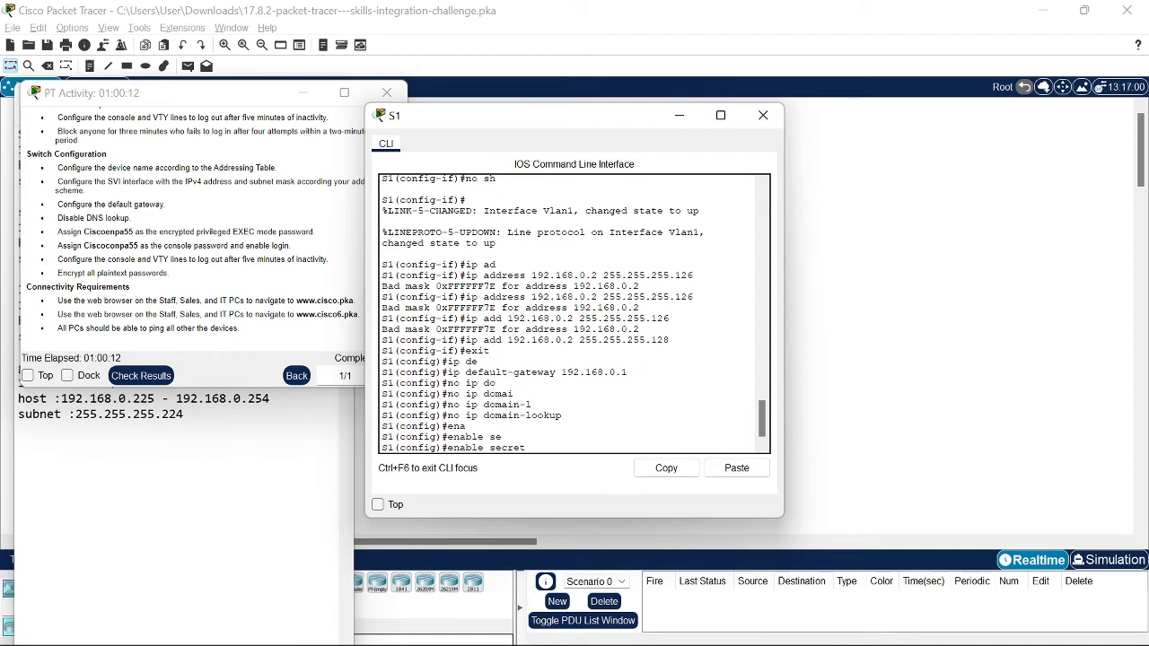
text(cisco)
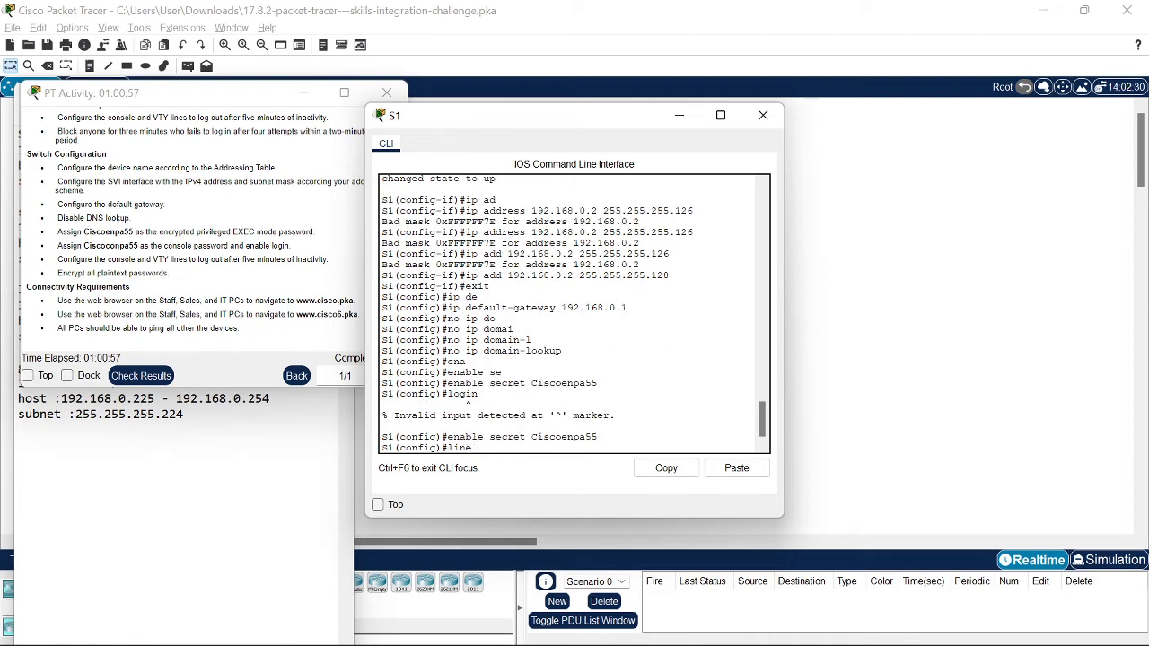
text(cons)
key(Tab)
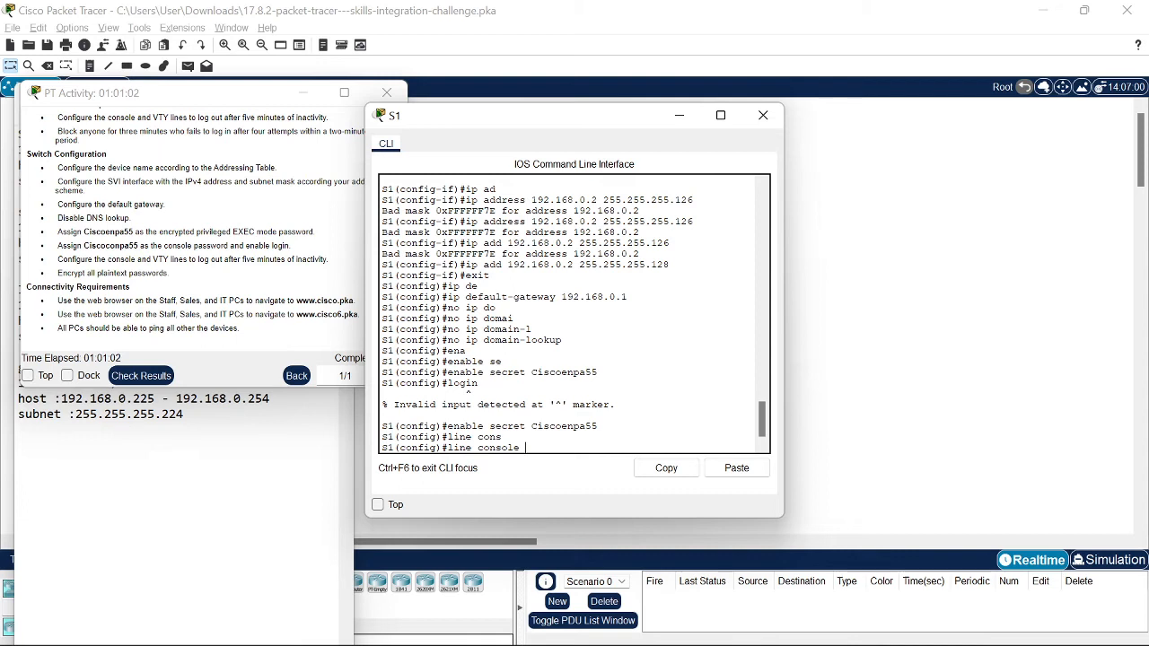
text(0)
key(Return)
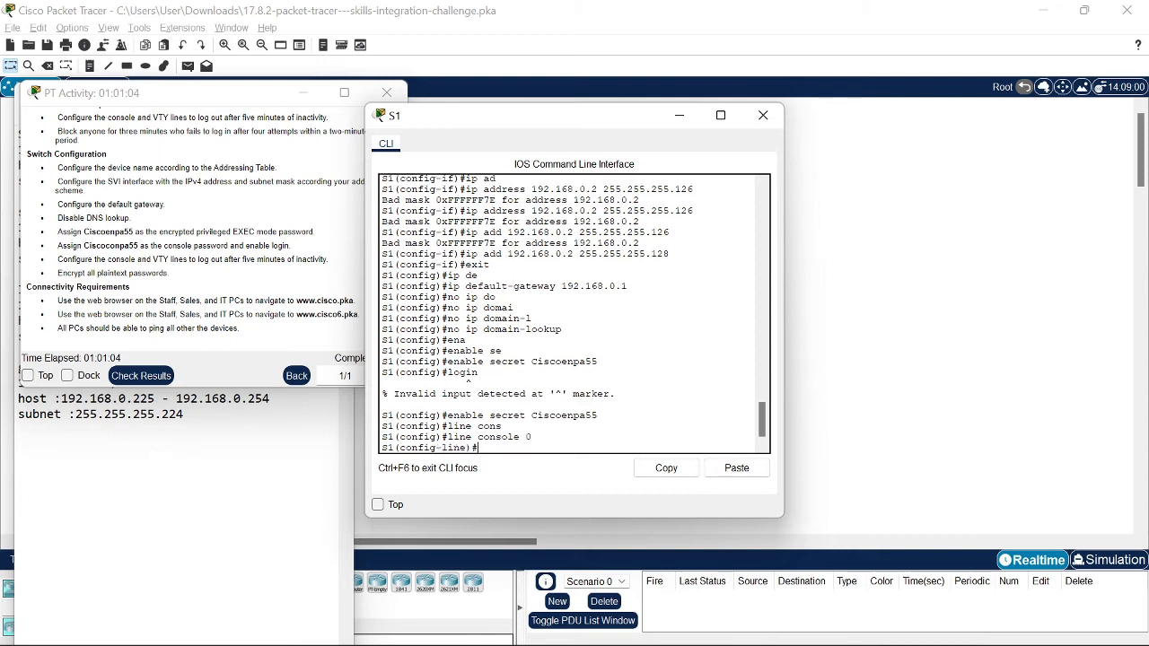
text(pass)
key(Tab)
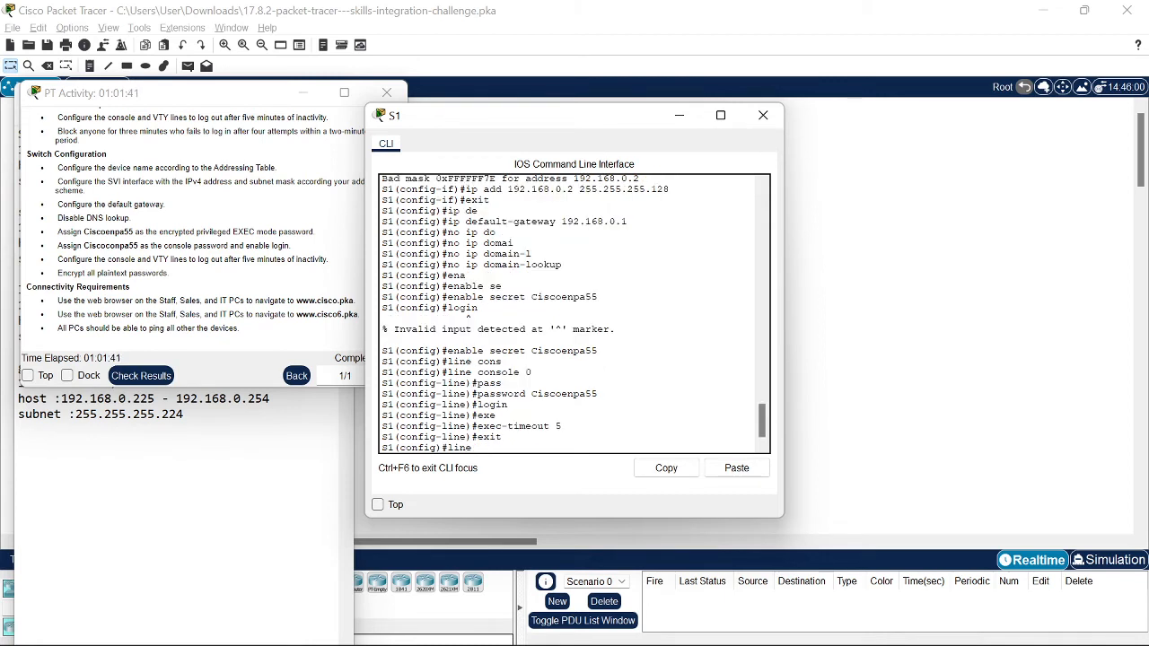
Step: Enter configuration for S1's VTY lines 0 through 4
text(vt)
key(Tab)
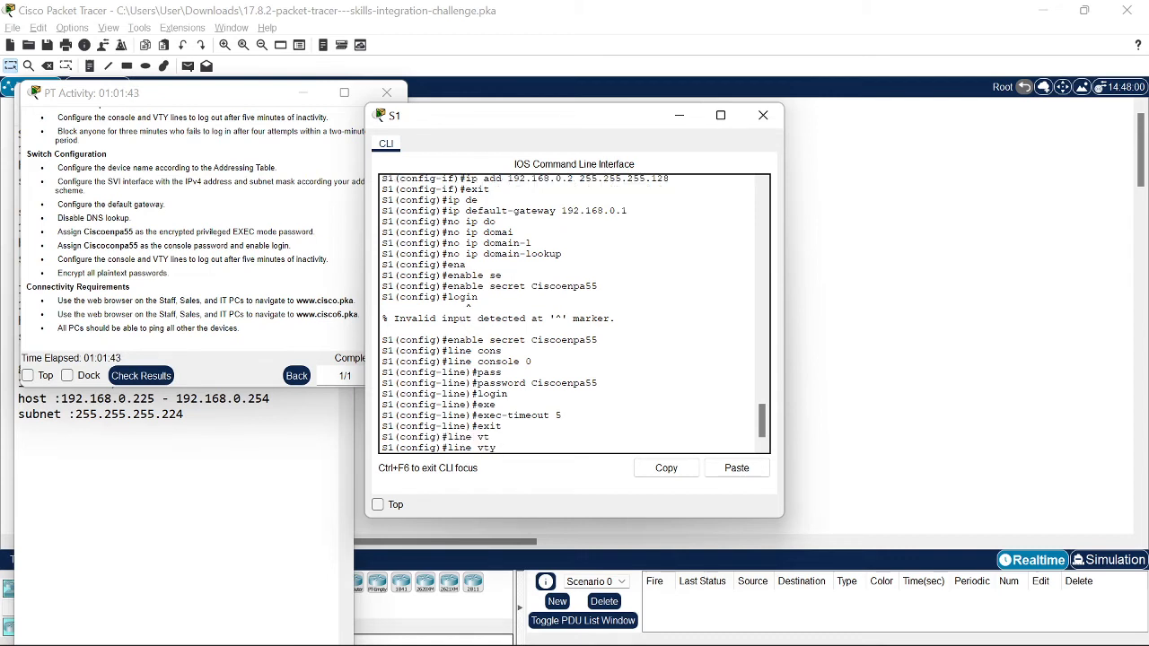
text(0 4)
key(Return)
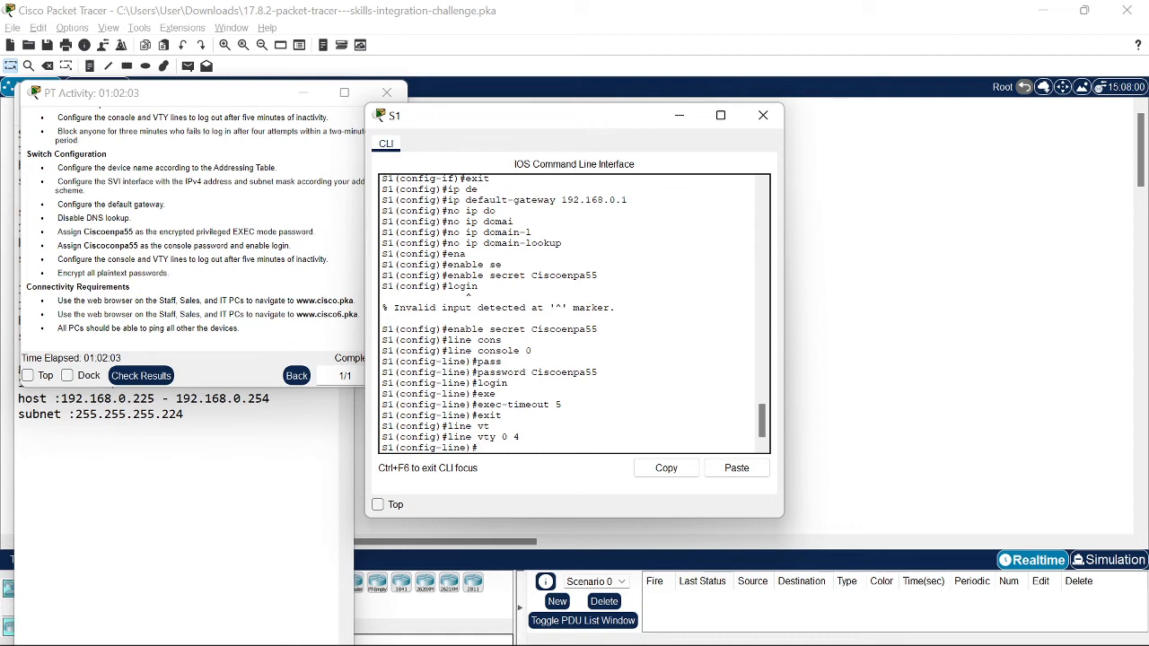
key(alt+Tab)
key(alt+Tab)
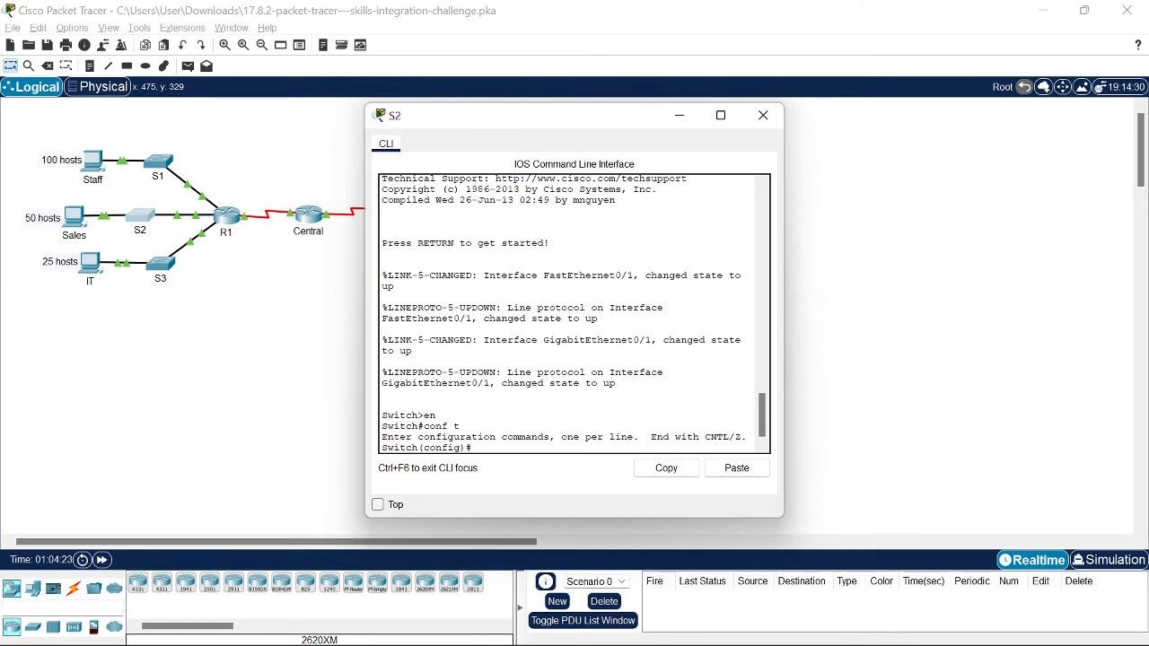
Step: Set the switch hostname to S2 and enable its Vlan1 interface with no shutdown
text(host nam)
key(Tab)
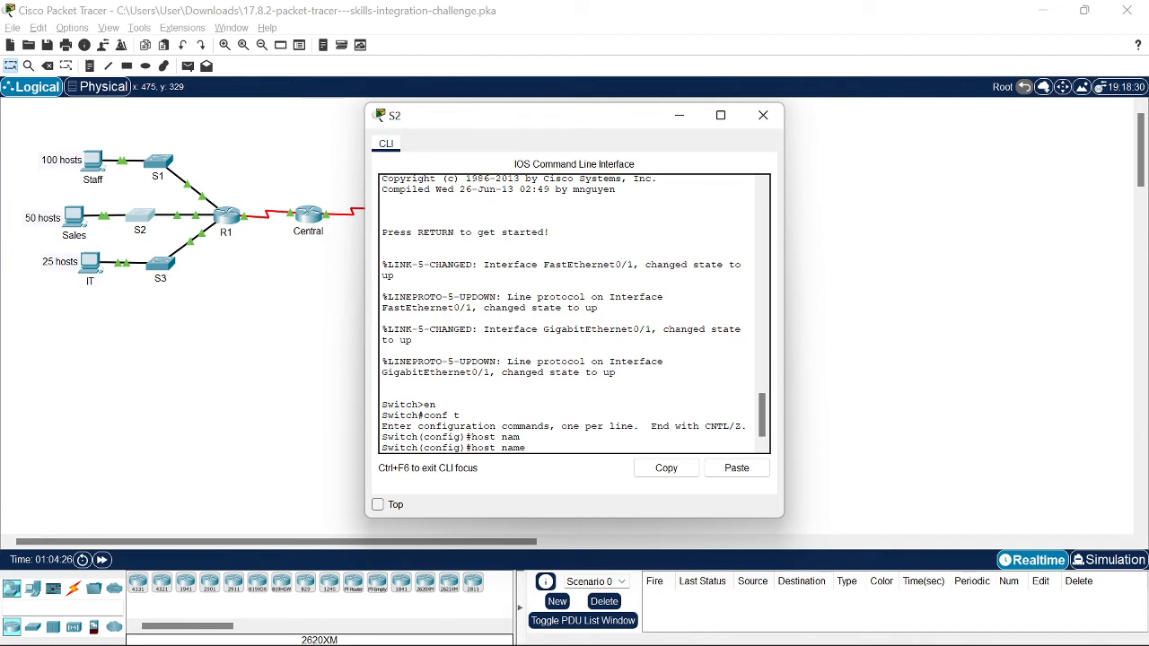
text(e)
key(Tab)
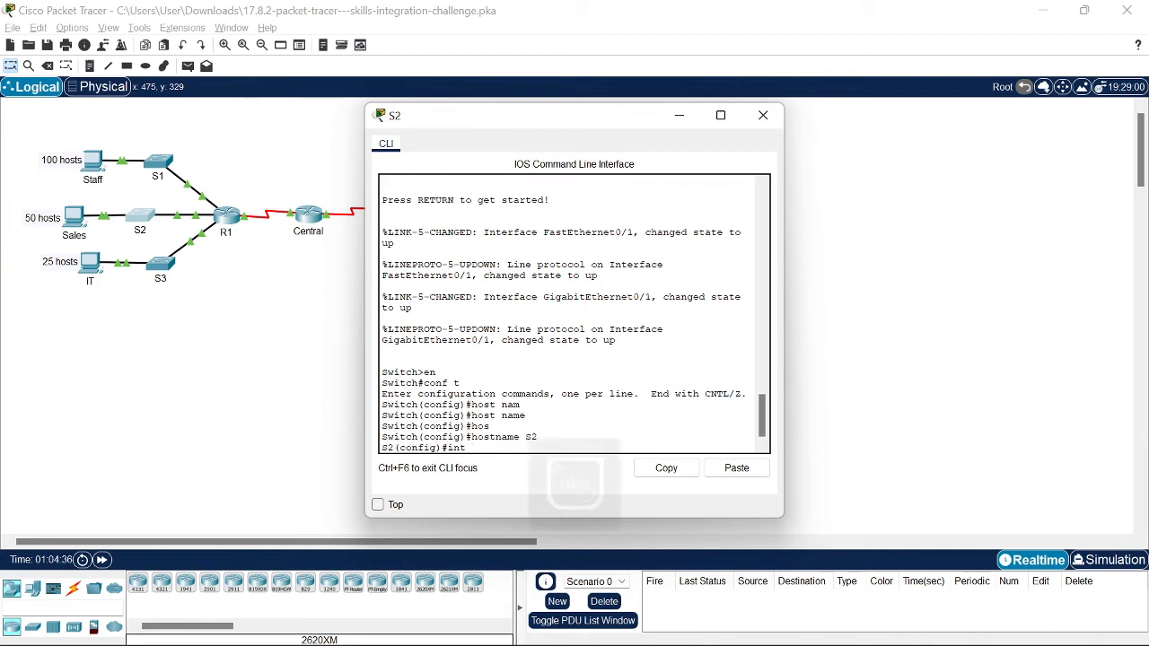
text(lna)
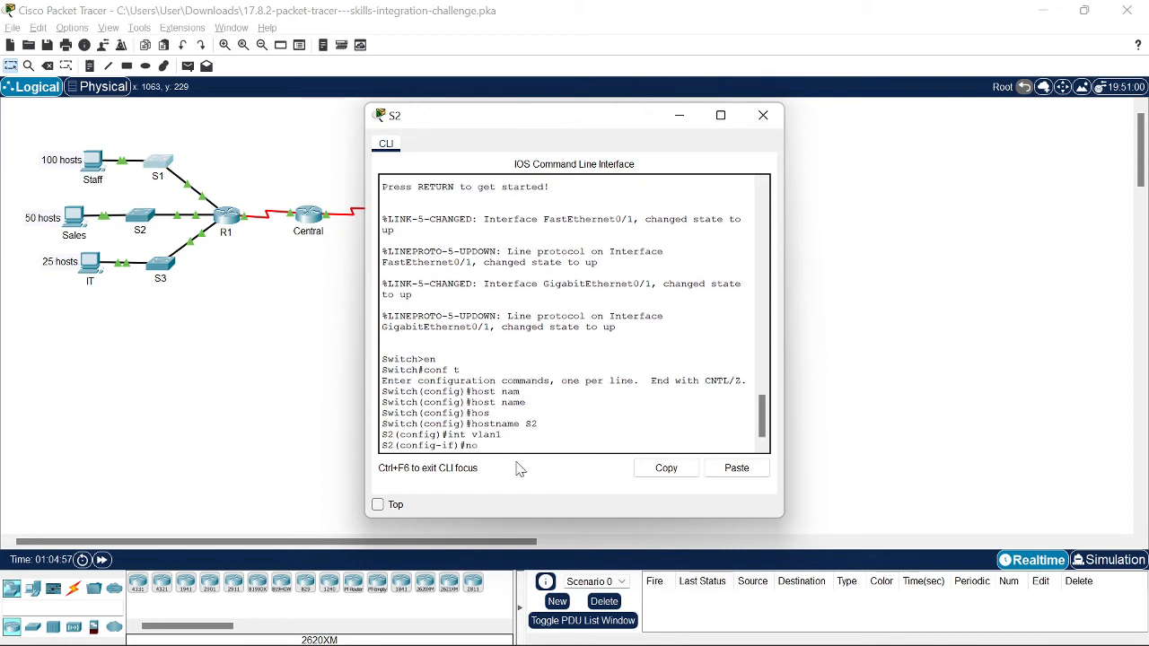
text(h)
key(Return)
key(Return)
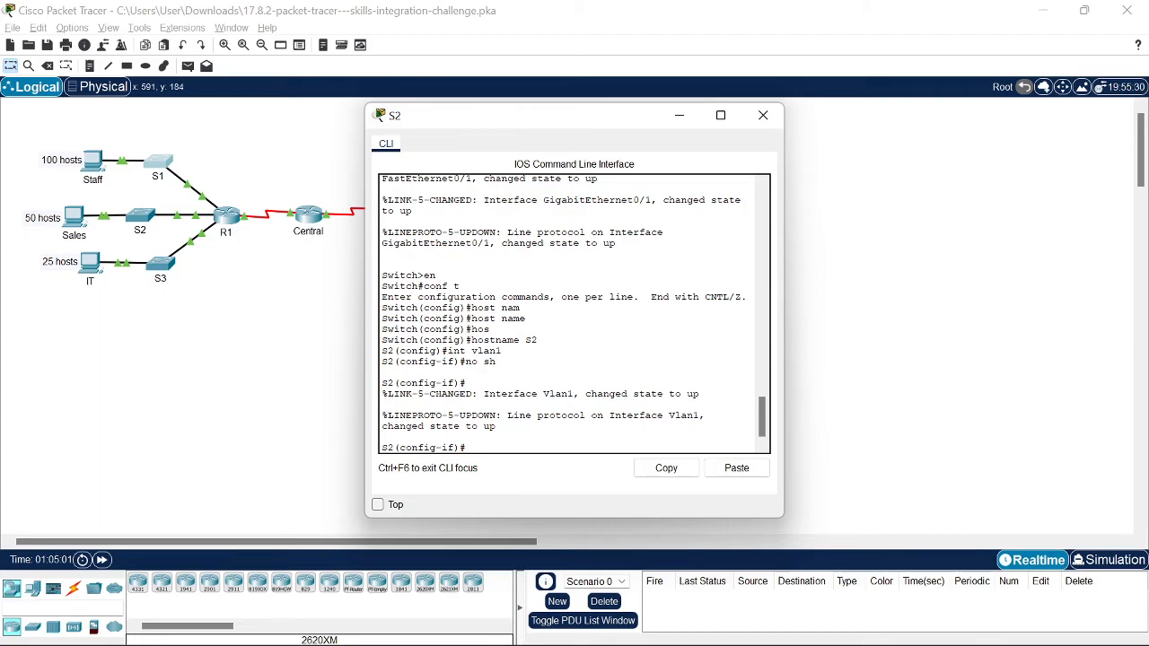
Step: Check the activity instructions, then start entering the Vlan1 IP address 192…
key(alt+Tab)
key(alt+Tab)
key(alt+Tab)
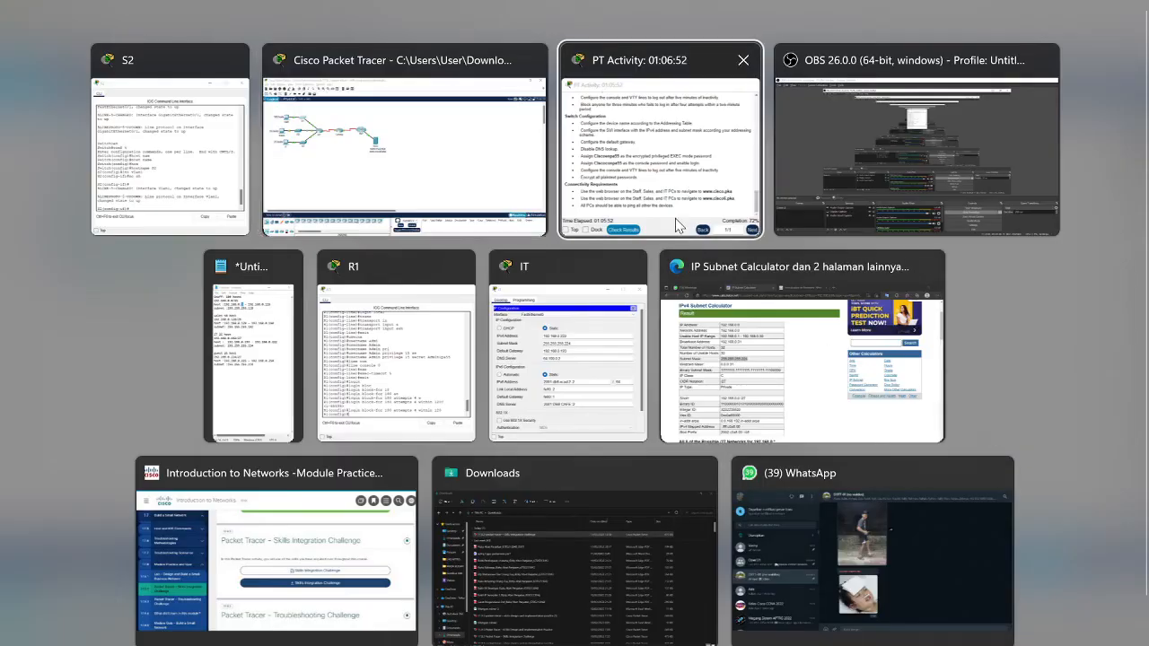
click(677, 226)
key(alt+Tab)
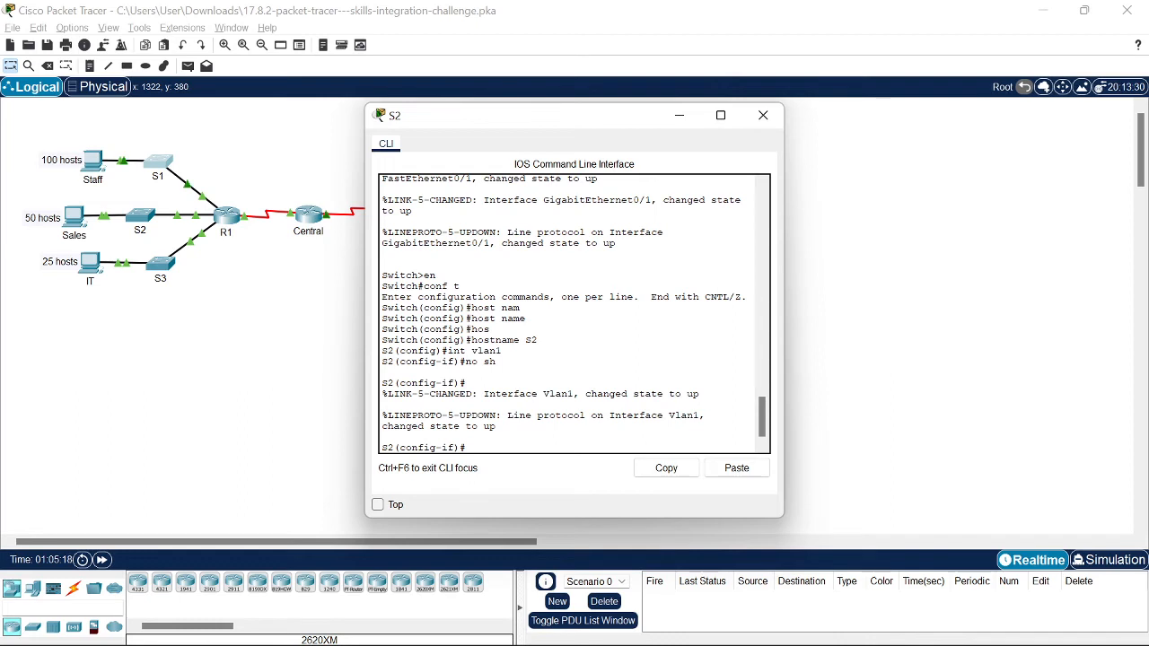
text(ip add 192)
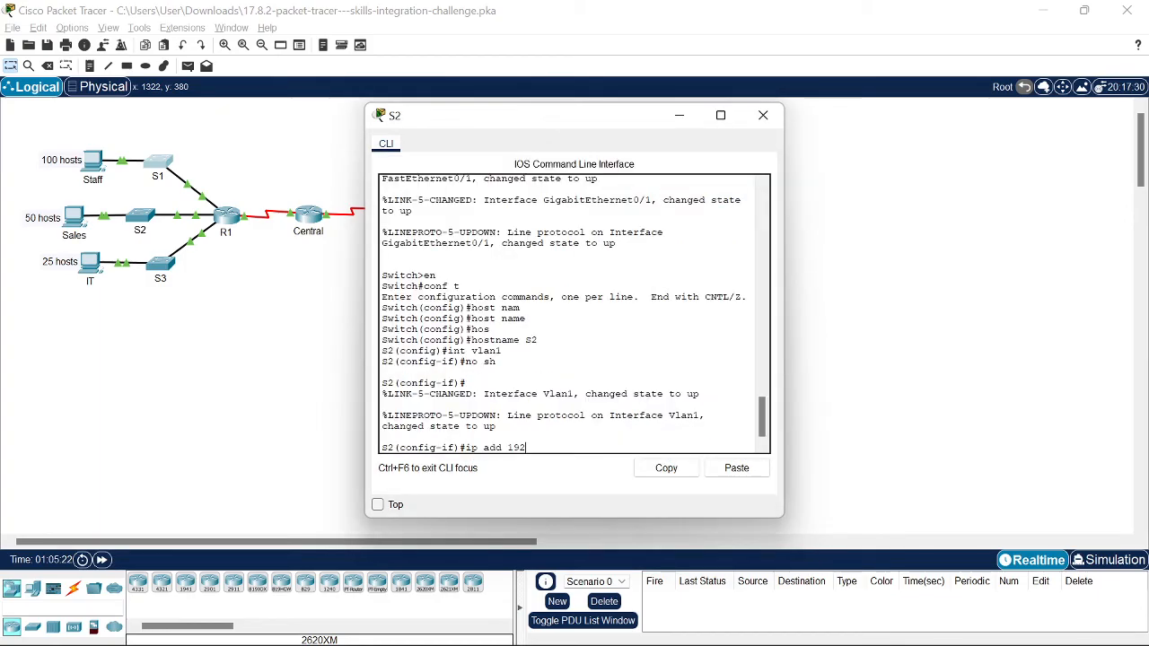
key(super+Tab)
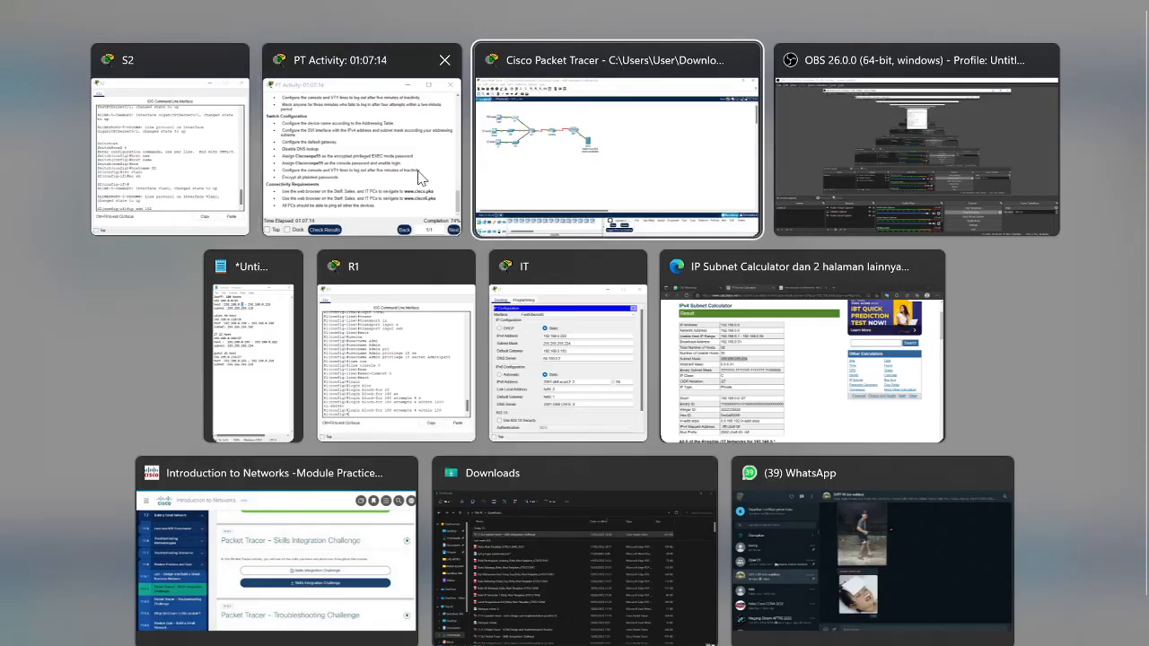
Step: Using the Notepad notes, give Vlan1 the address 192.168.0.190 255.255.255.192 and exit
click(251, 359)
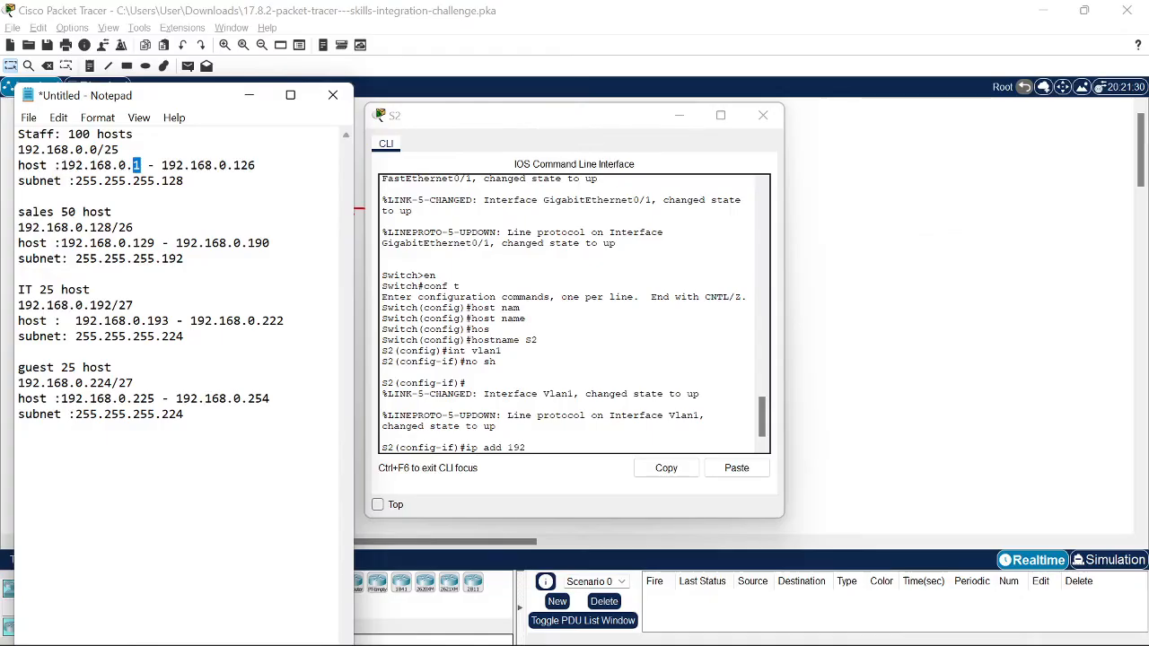
click(526, 446)
text(.168)
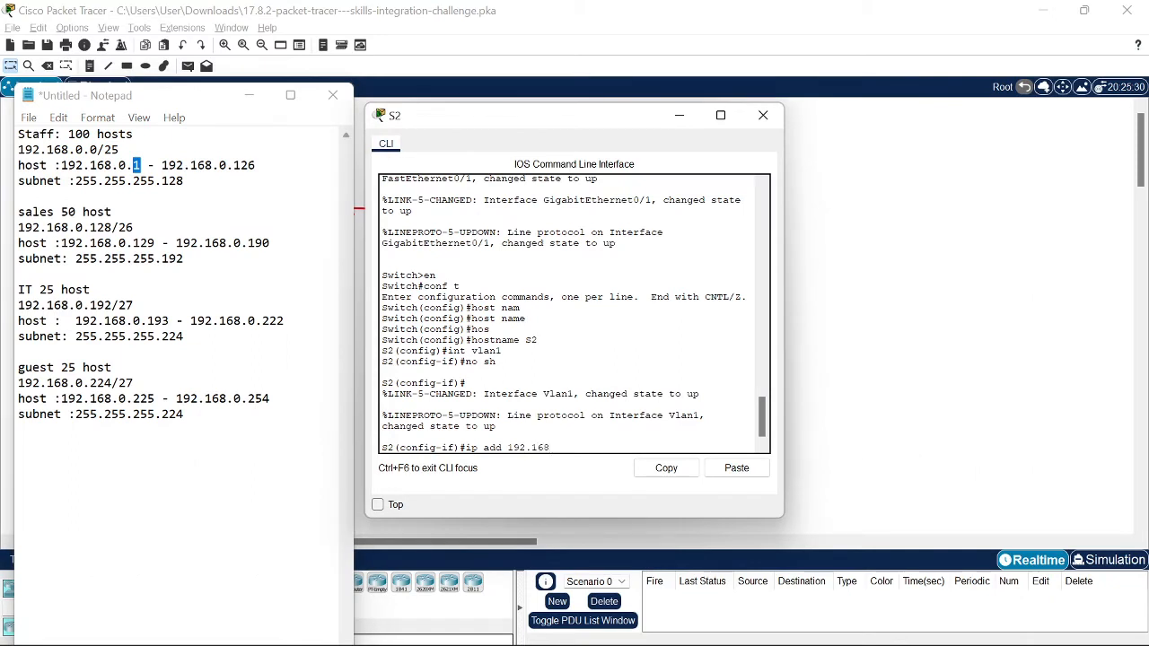
text(.0)
text(.190)
text(255.255.255.192)
key(Return)
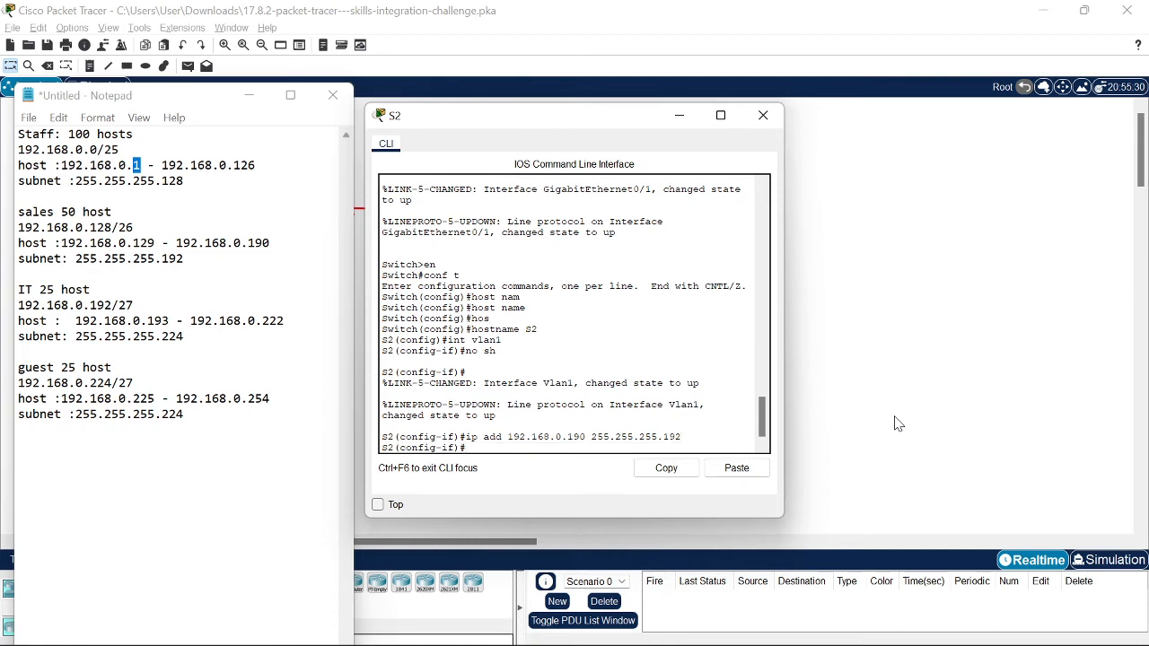
text(exit)
key(Return)
Step: Set S2's default gateway to 192.168.0.129 and begin an ip domain command
text(ip def)
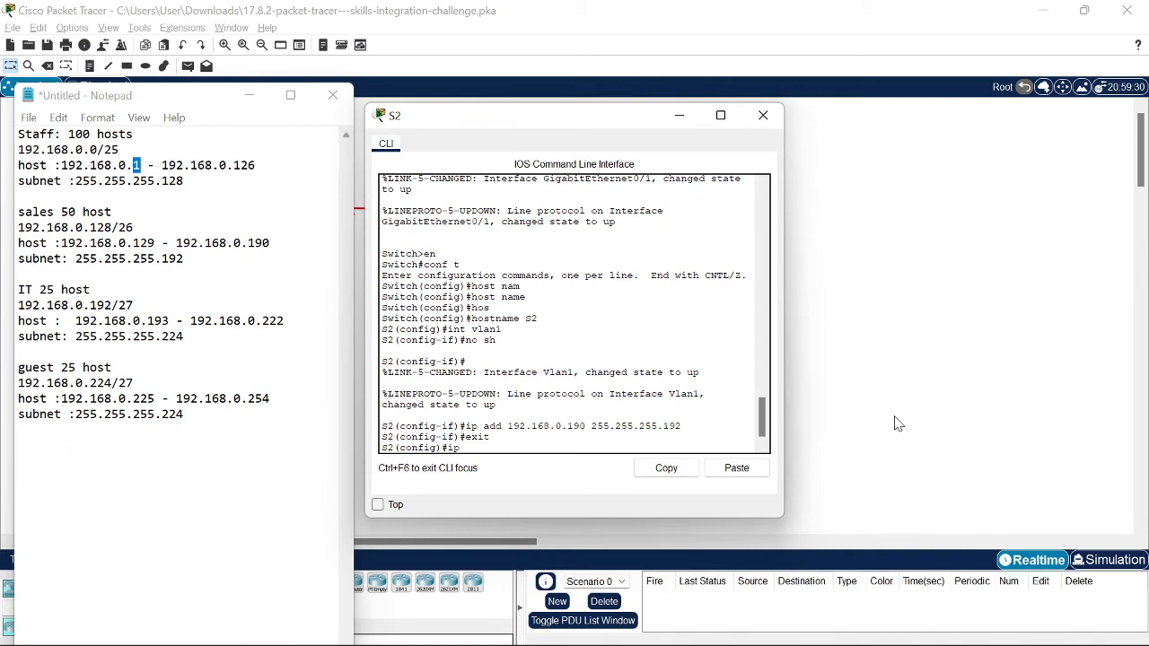
key(Tab)
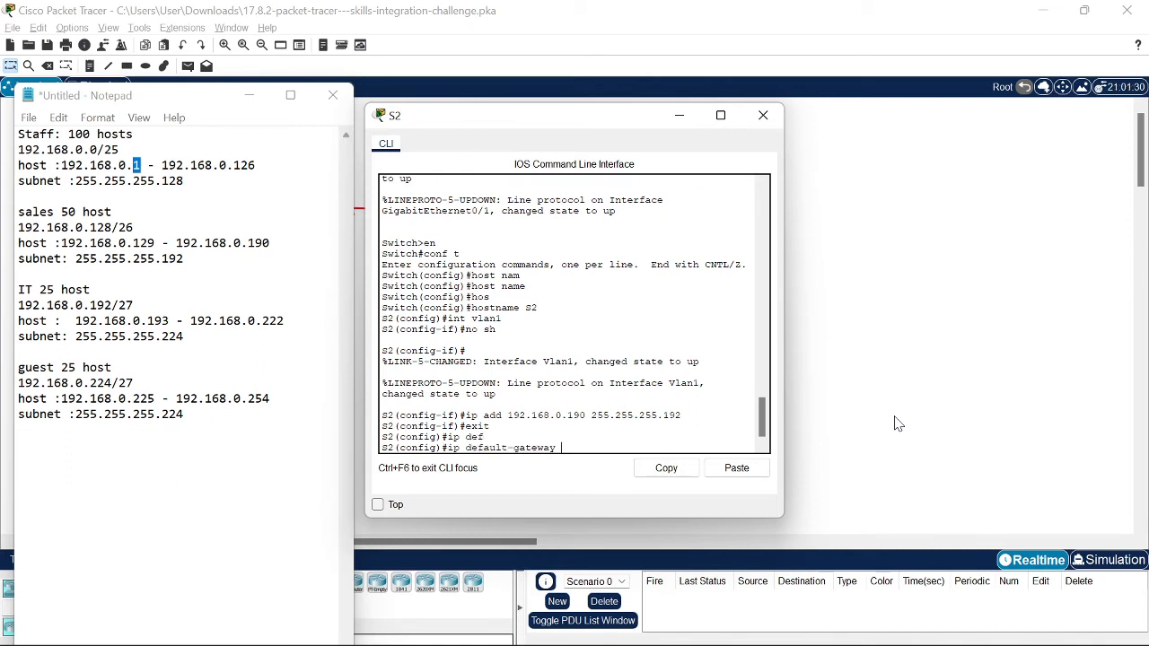
text(192.168.0.129)
key(Return)
text(ip do)
key(Tab)
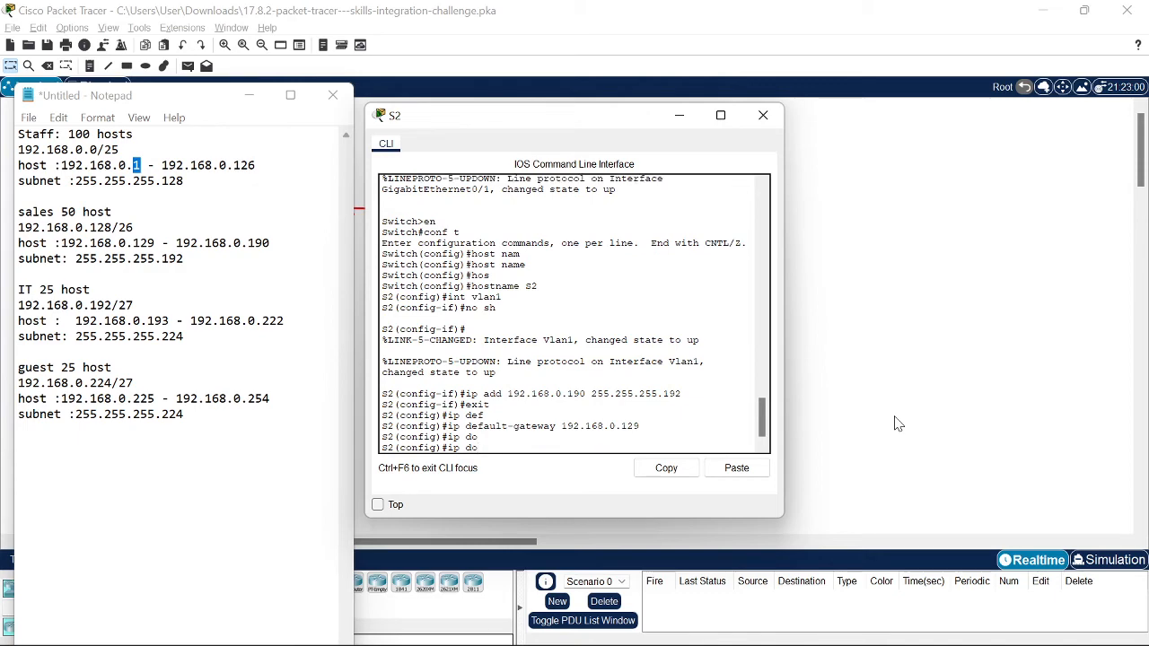
text(main)
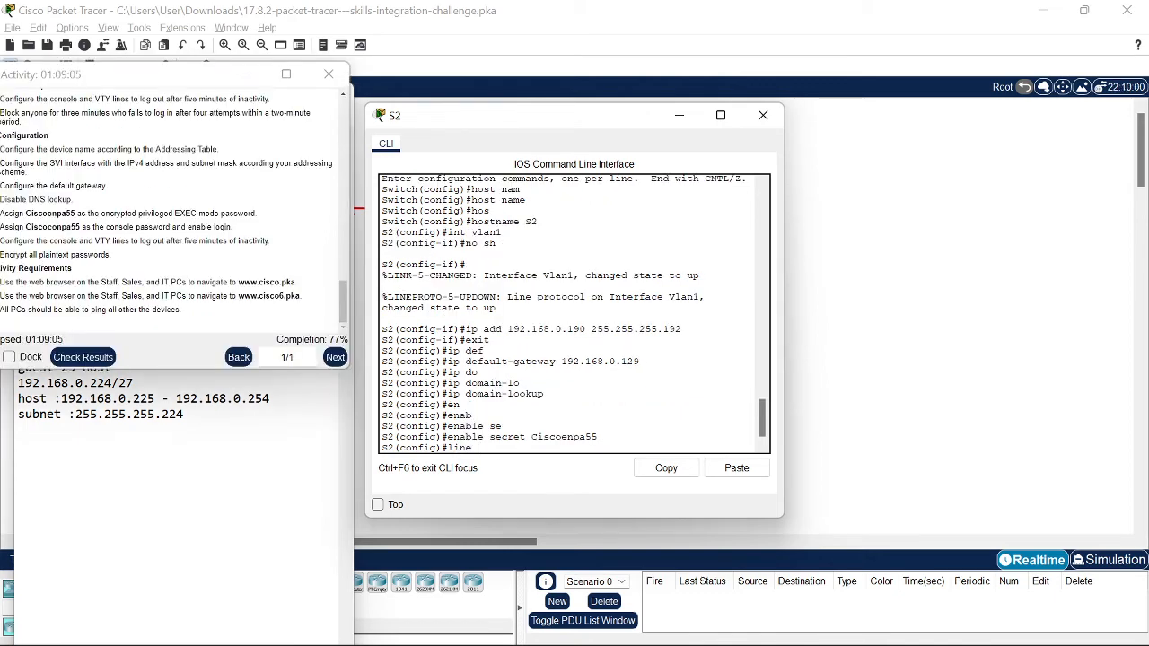
text(cos)
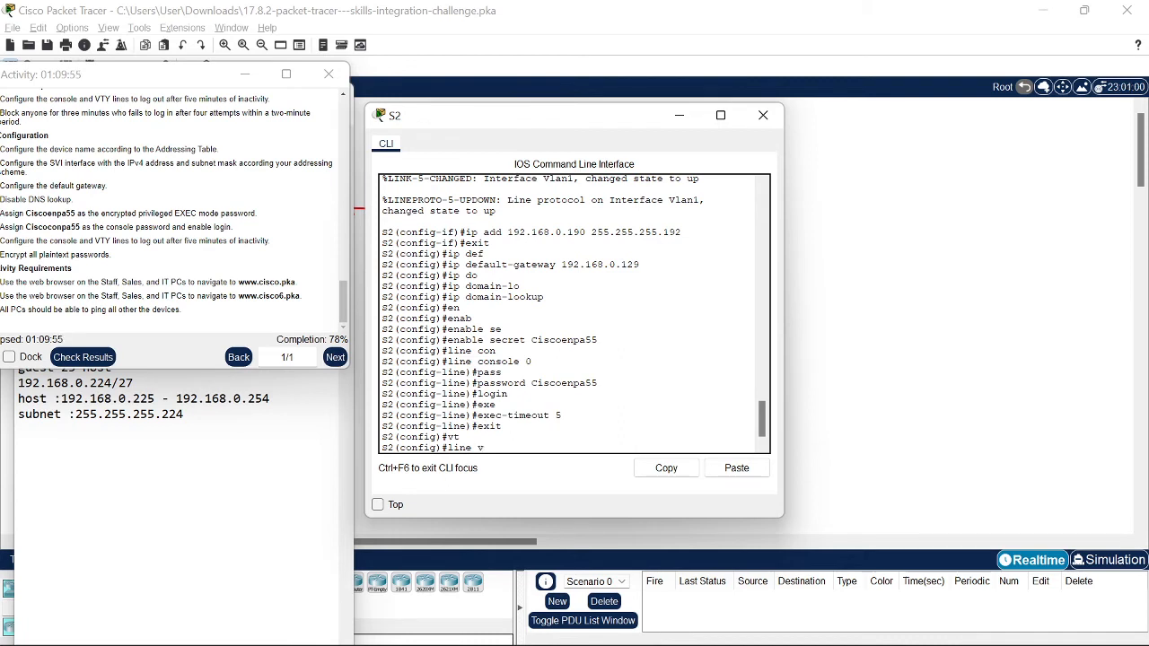
Step: Give VTY lines 0 4 a 5-minute exec-timeout, then exit line configuration
key(Tab)
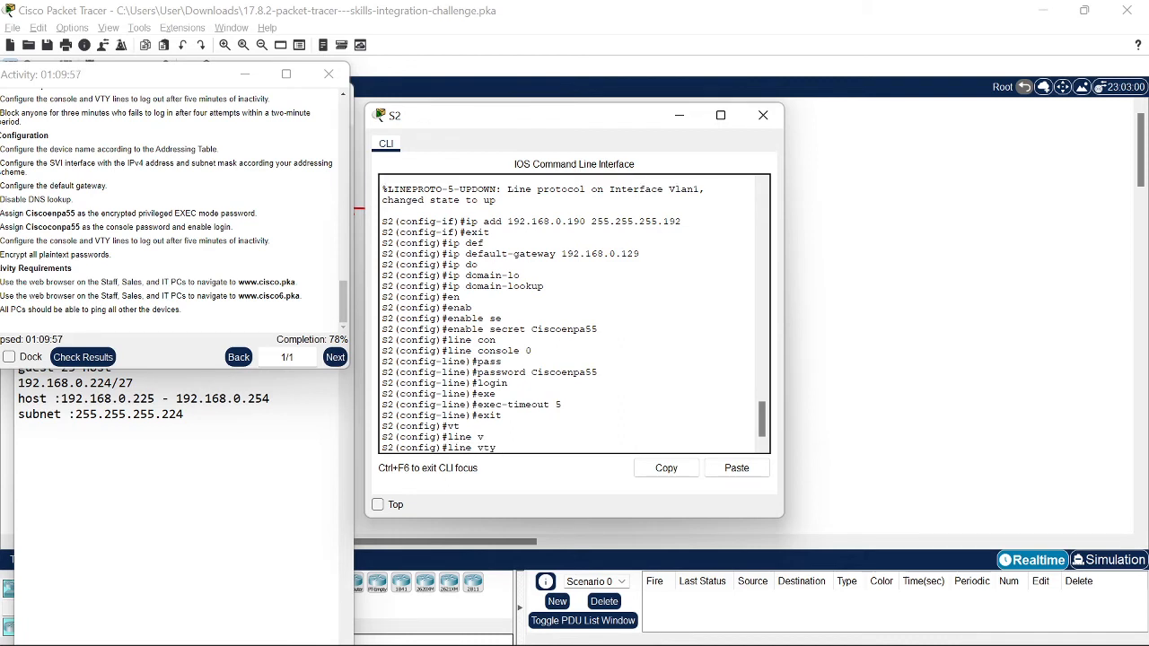
text(0 4)
key(Return)
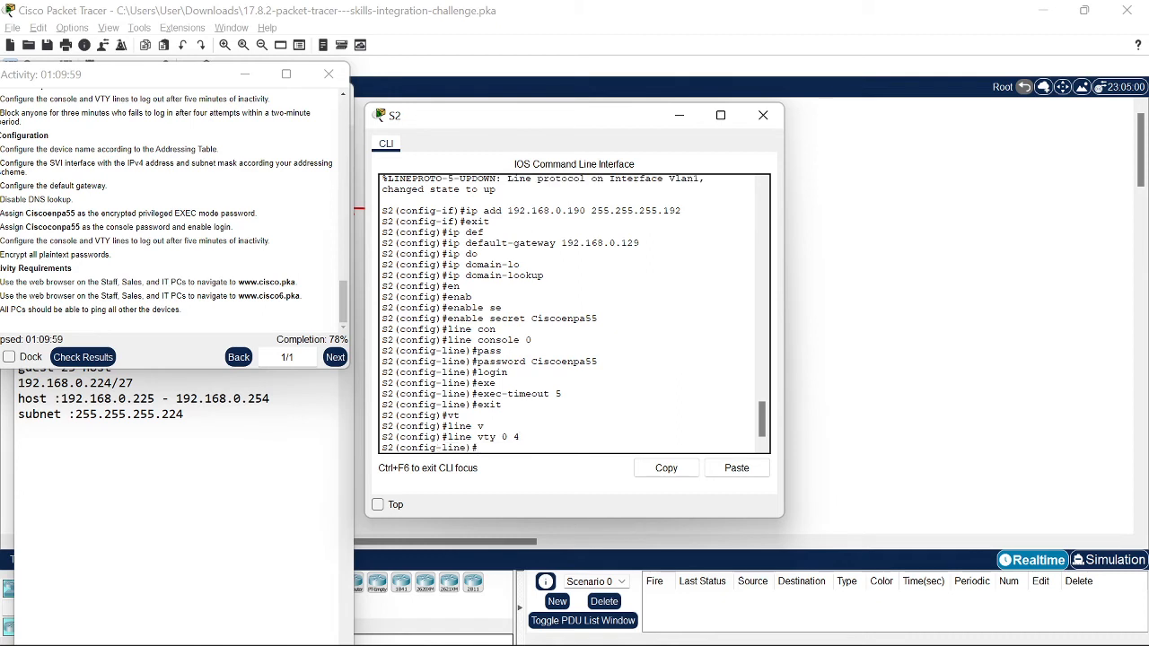
text(exe)
key(Tab)
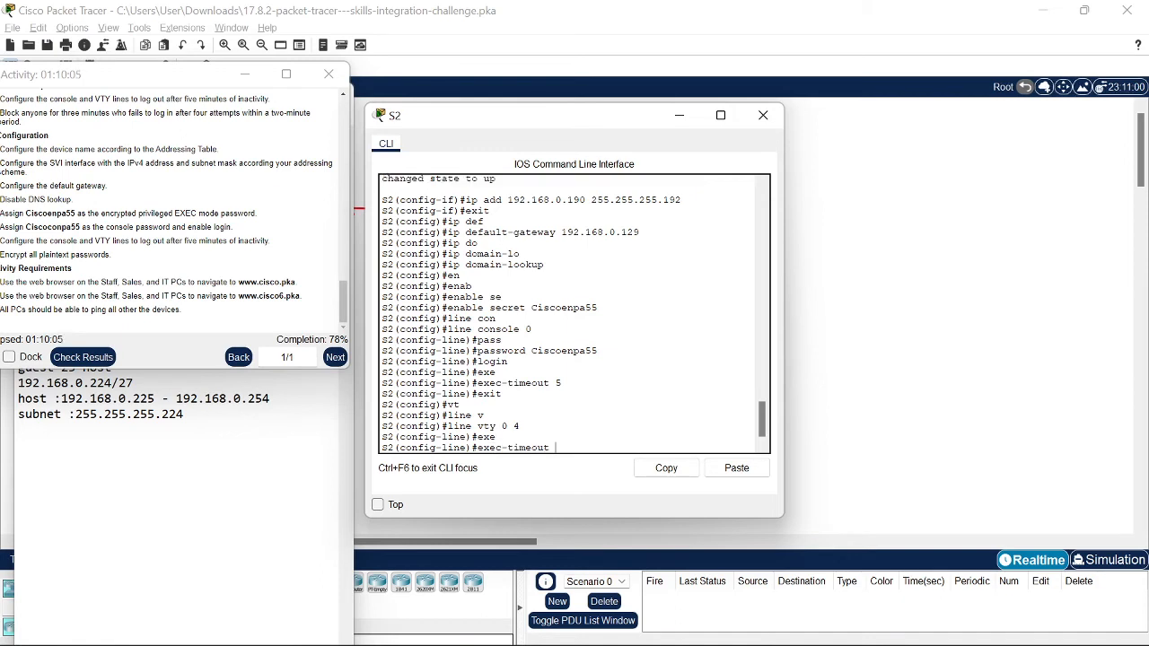
text(5)
key(Return)
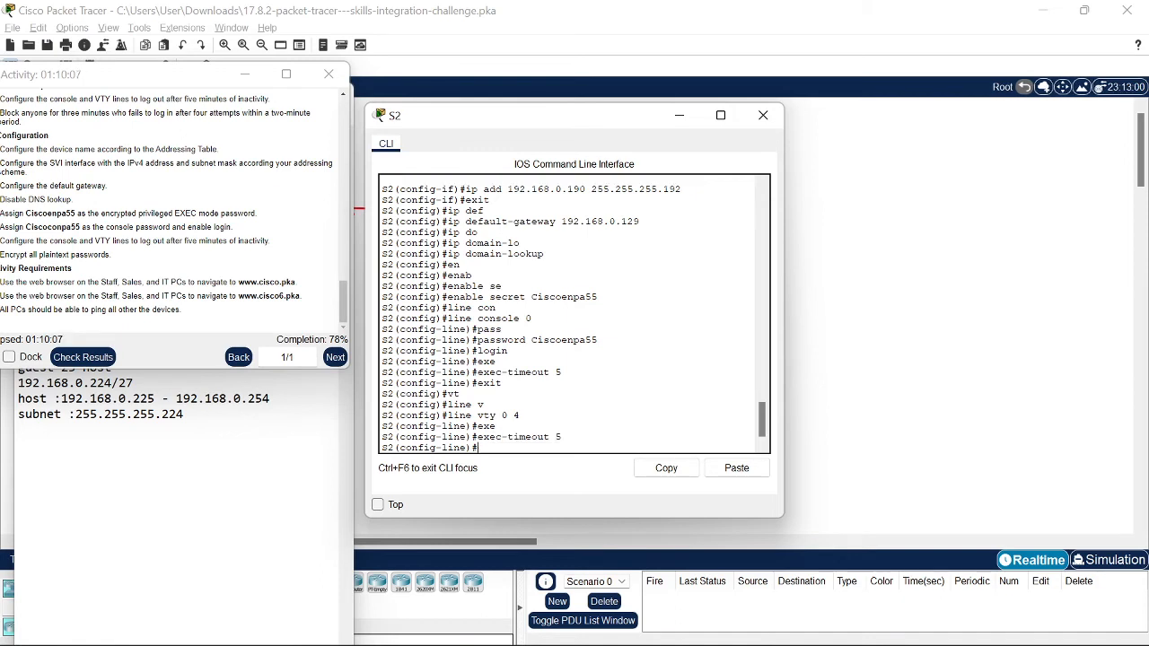
text(exit)
key(Return)
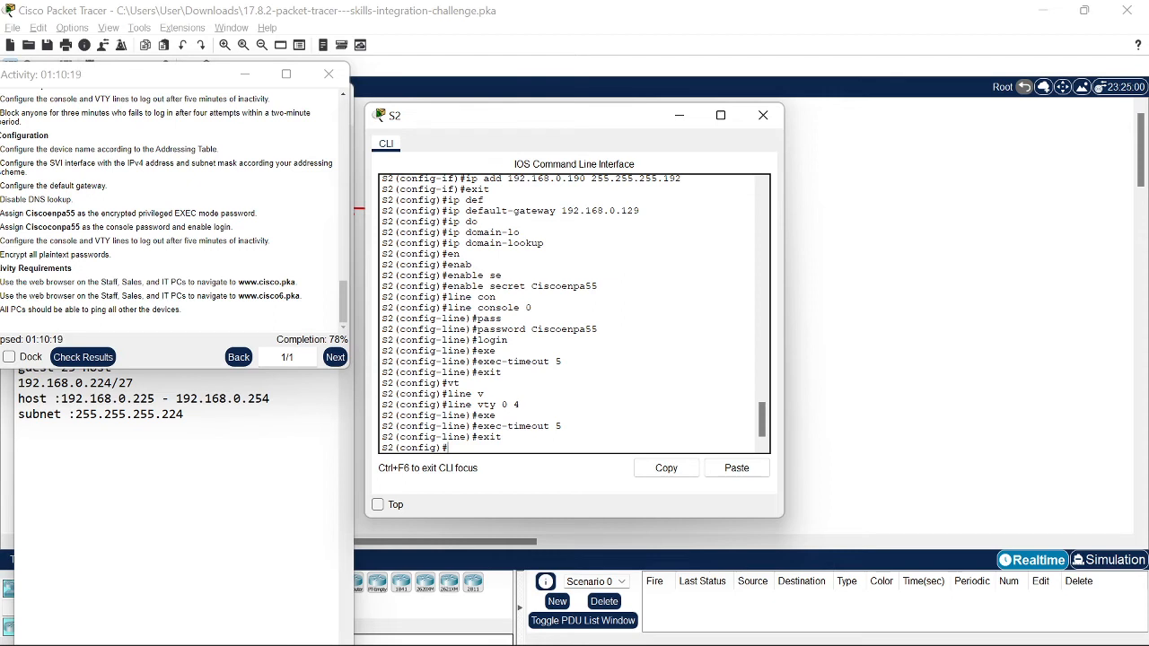
Step: Enable service password-encryption on S2
scroll(575, 314, up, 1)
scroll(574, 314, down, 1)
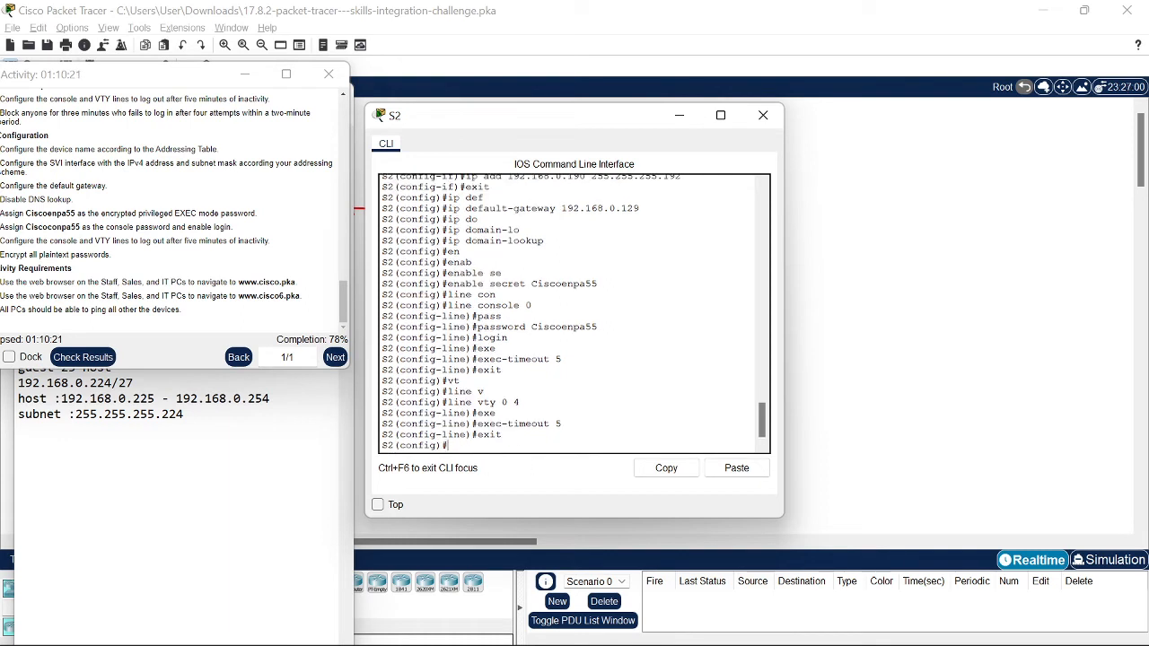
text(ser)
key(Tab)
text(pas)
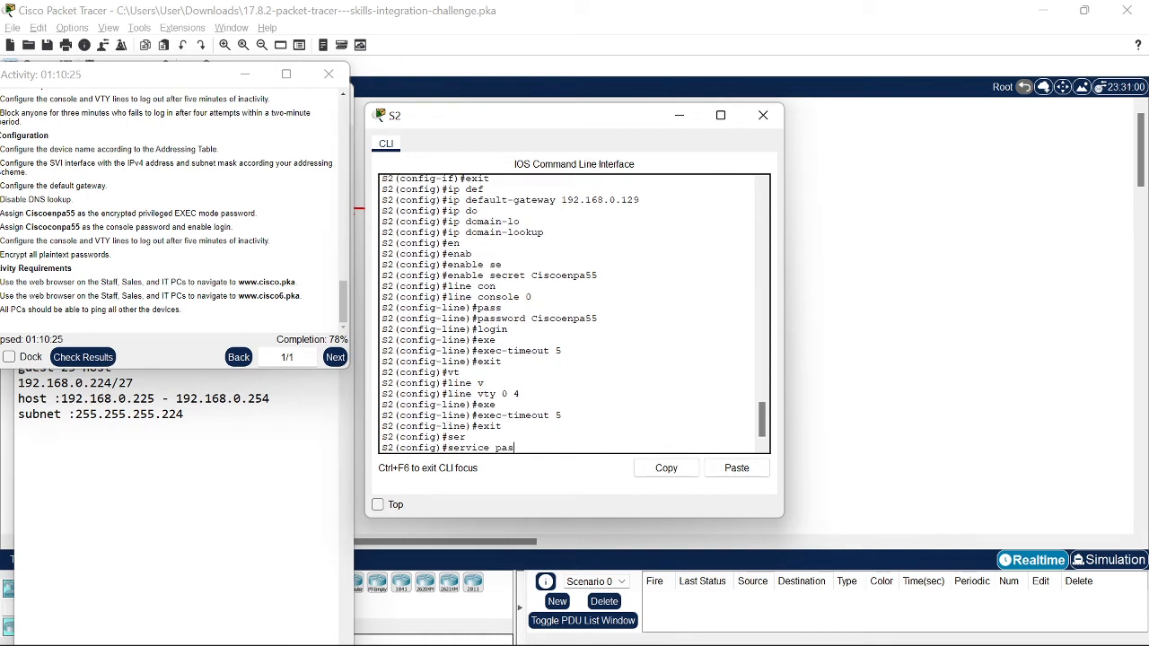
key(Tab)
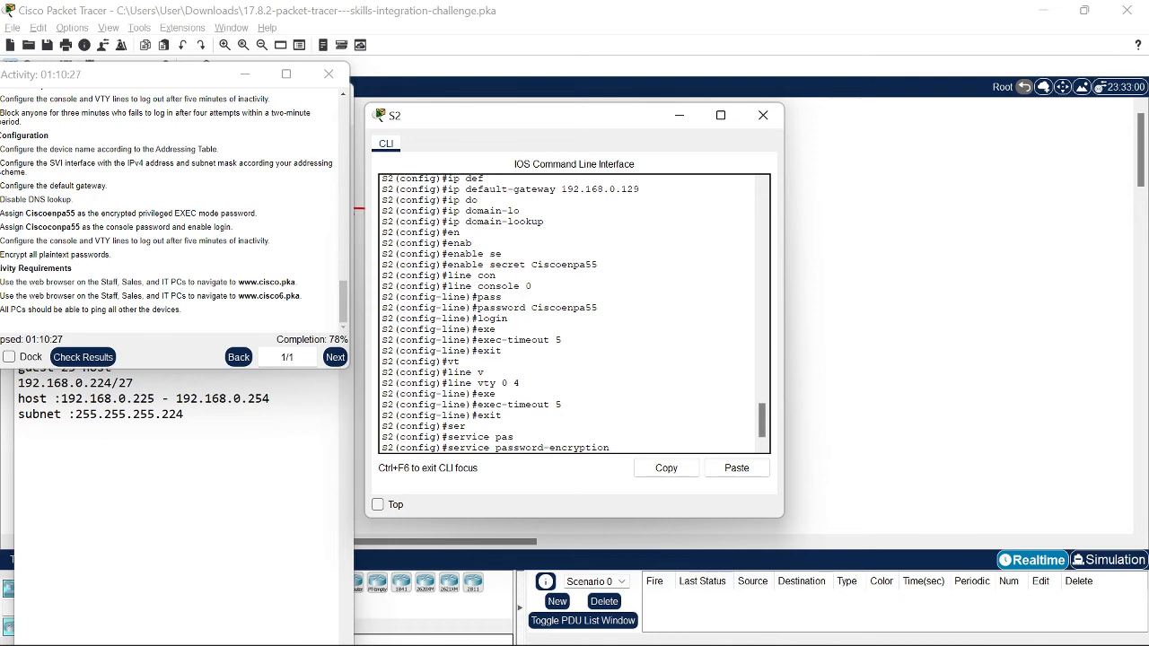
key(Return)
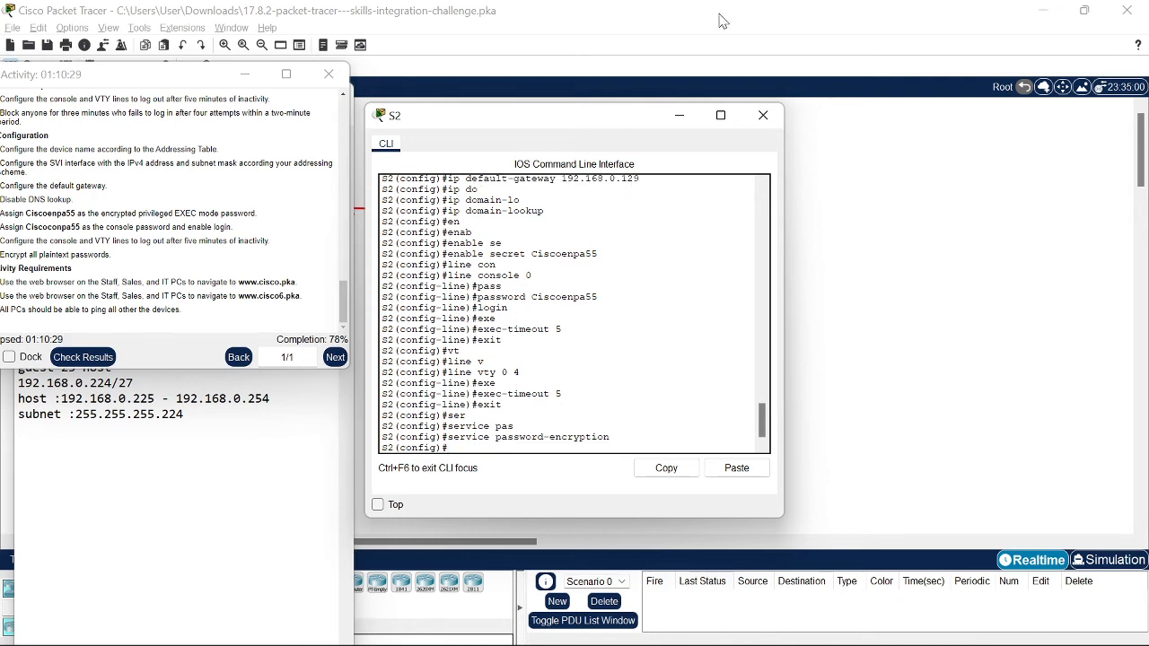
Step: Close S2's CLI and open the Assessment Items view in Activity Results
click(763, 117)
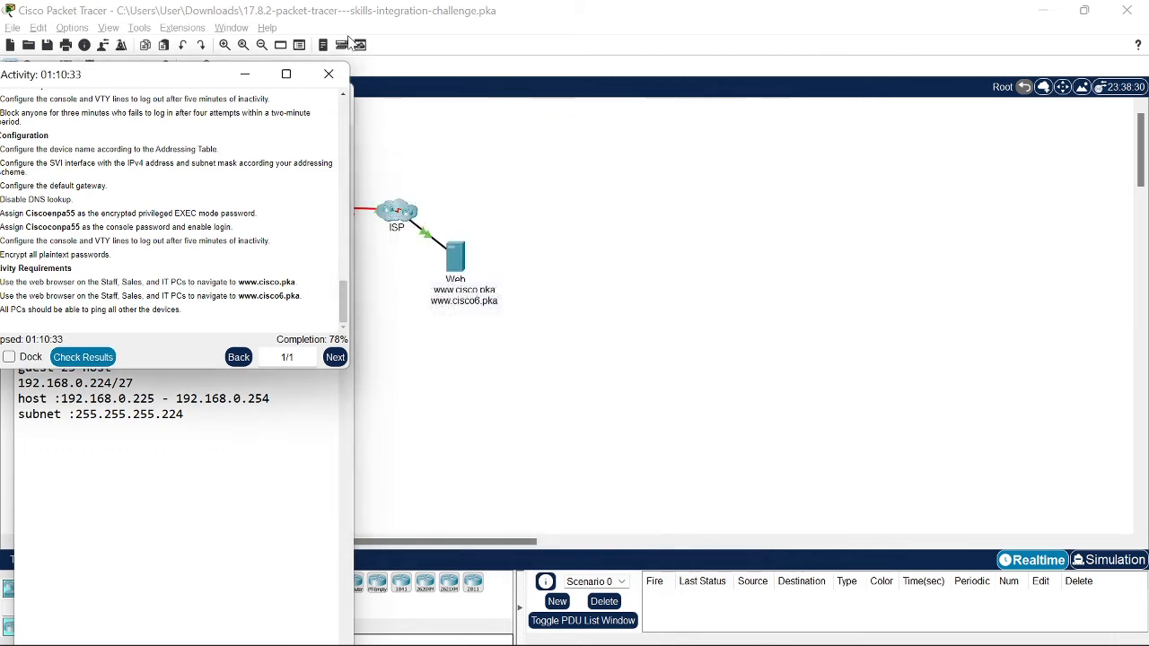
drag(242, 76, 673, 122)
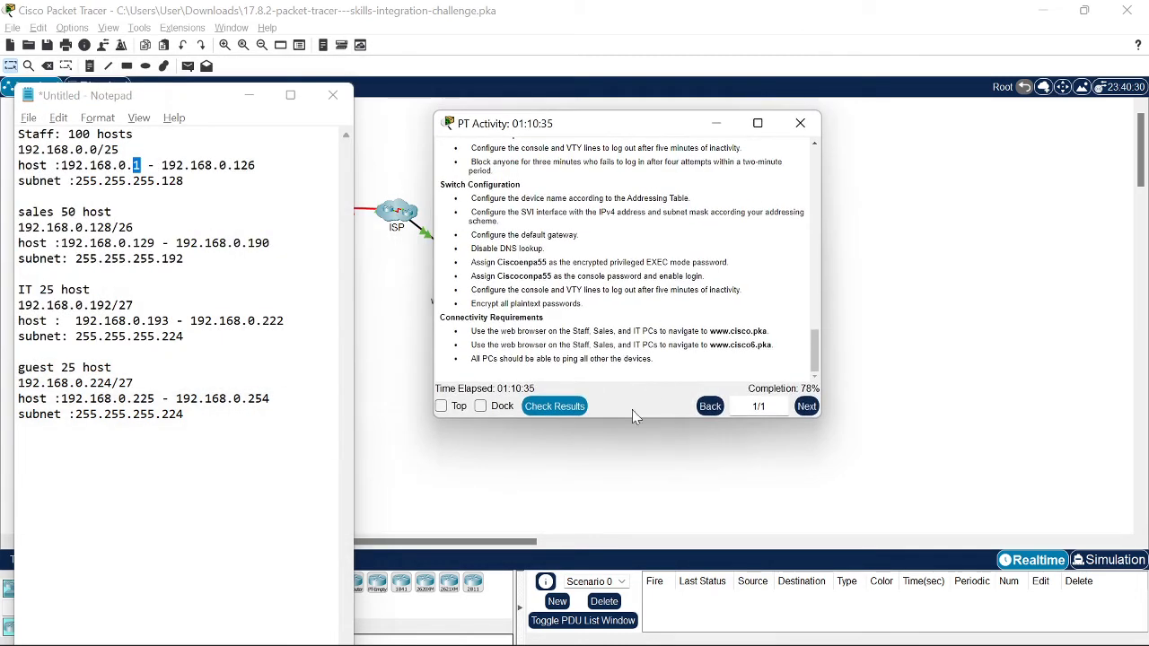
click(556, 409)
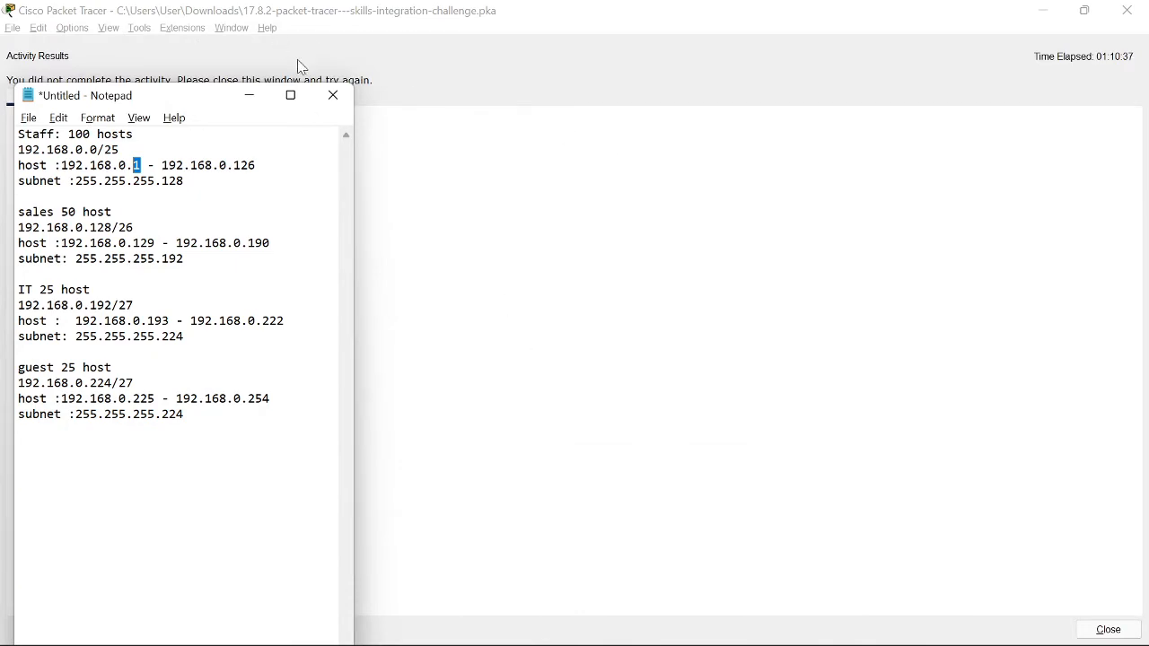
click(250, 96)
click(137, 100)
Step: Review the itemised results, checking the VTY timeout and GigabitEthernet0/0 IP Address items
scroll(250, 261, down, 9)
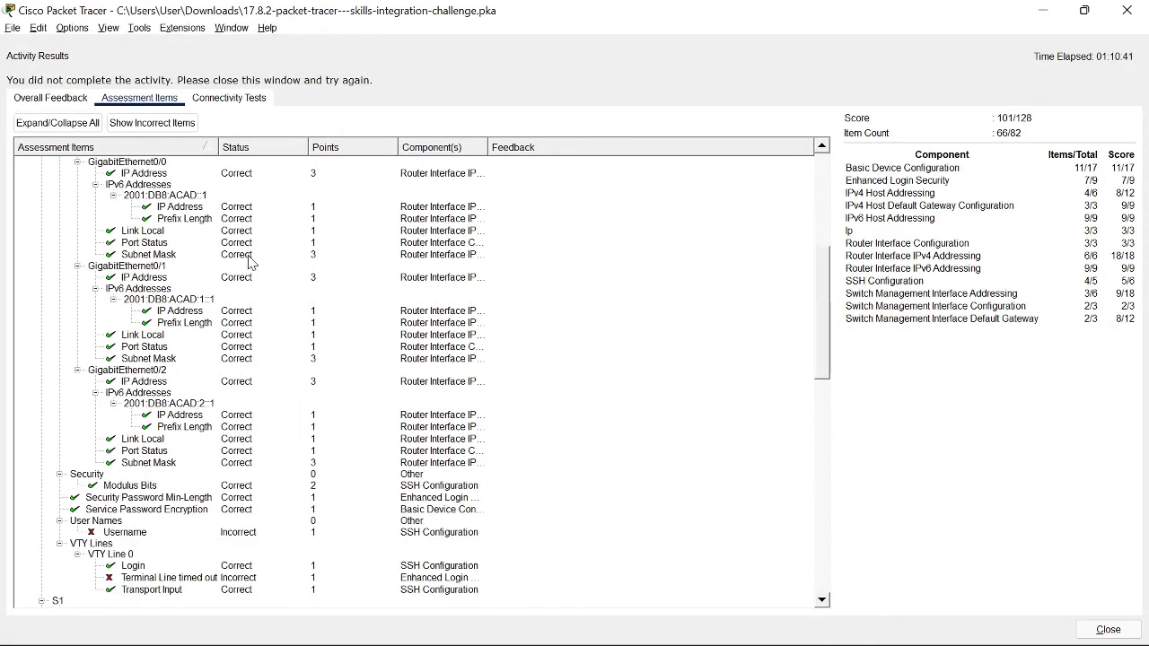
click(113, 404)
scroll(161, 411, down, 9)
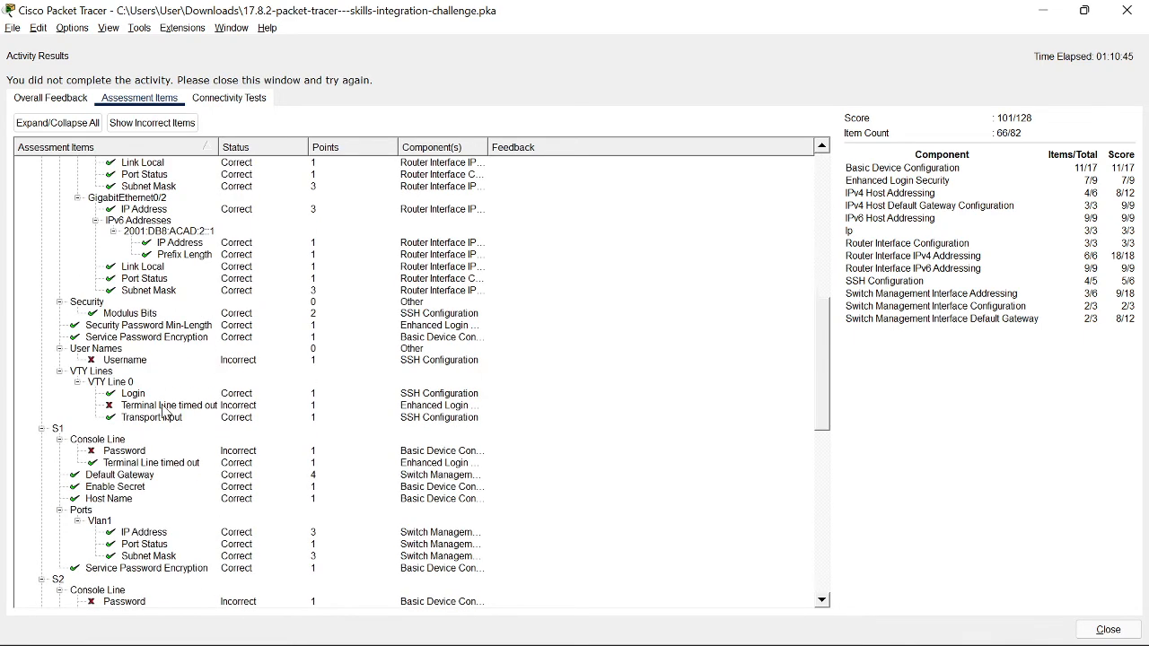
scroll(164, 411, down, 10)
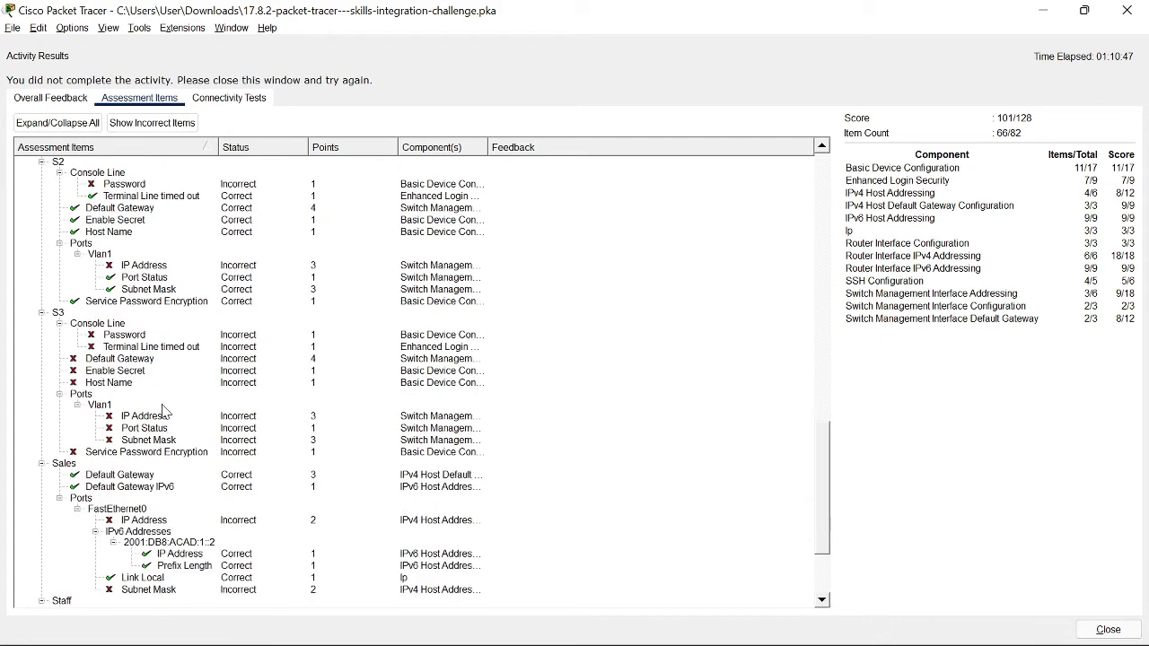
scroll(164, 410, up, 12)
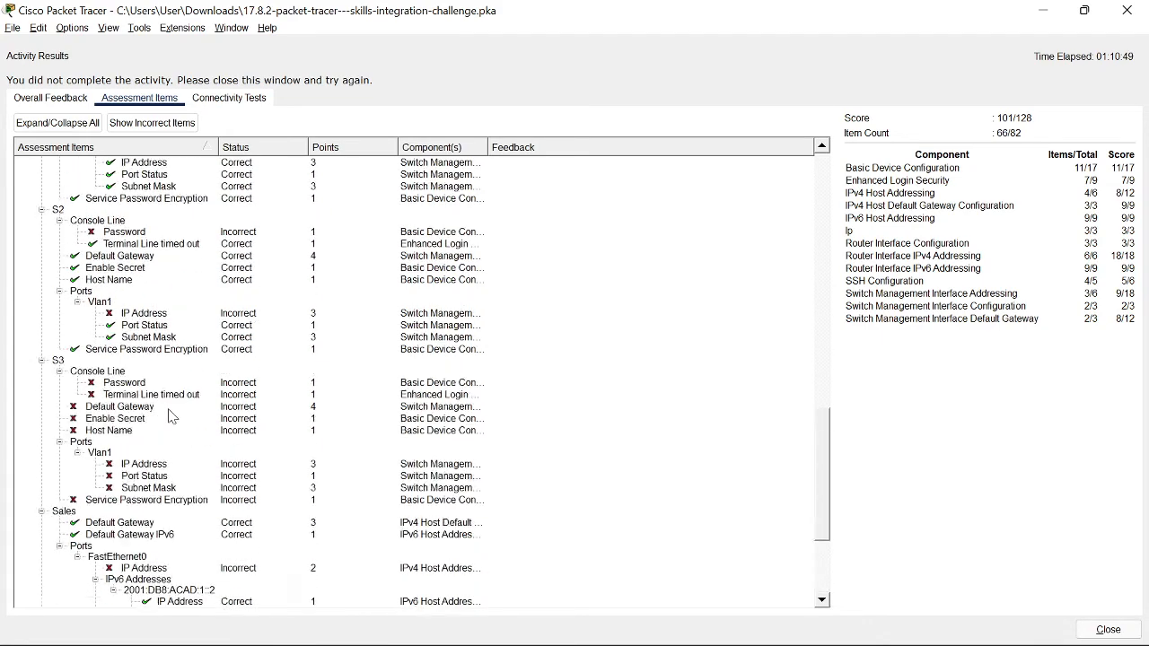
scroll(173, 415, up, 7)
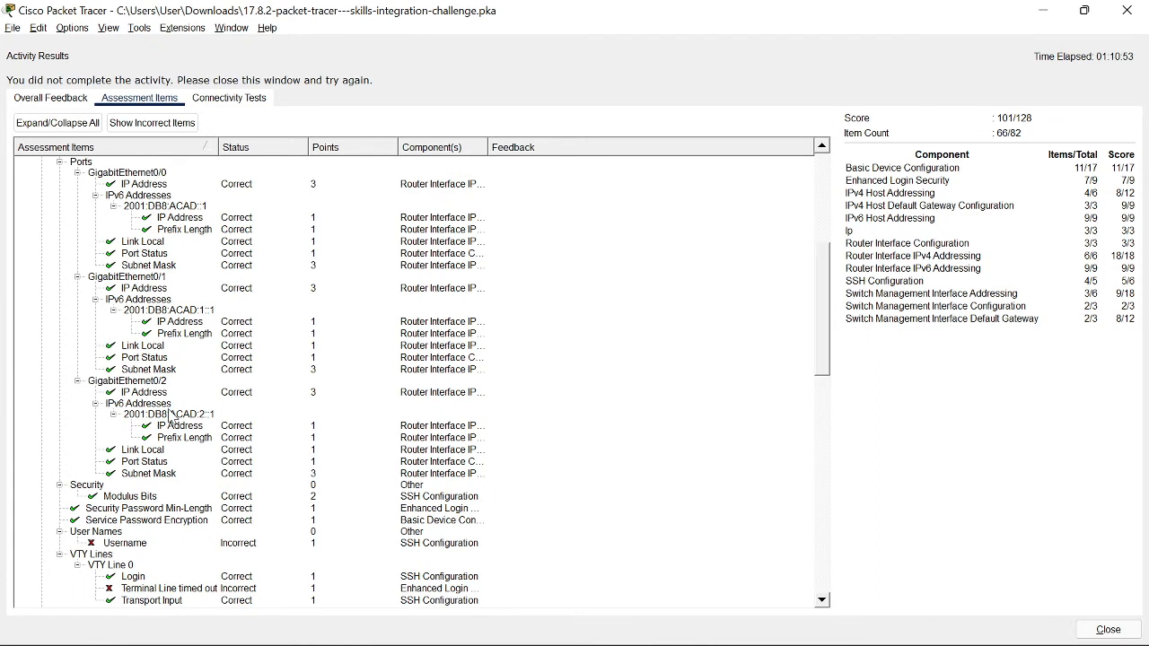
scroll(169, 417, down, 1)
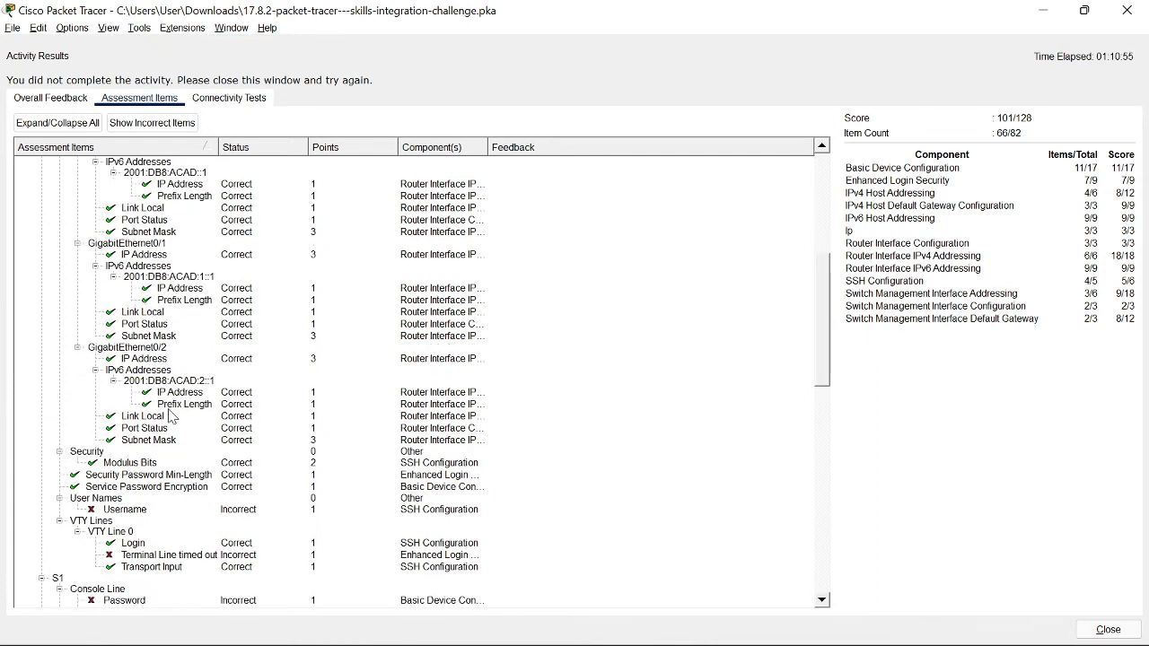
click(373, 545)
scroll(373, 545, up, 10)
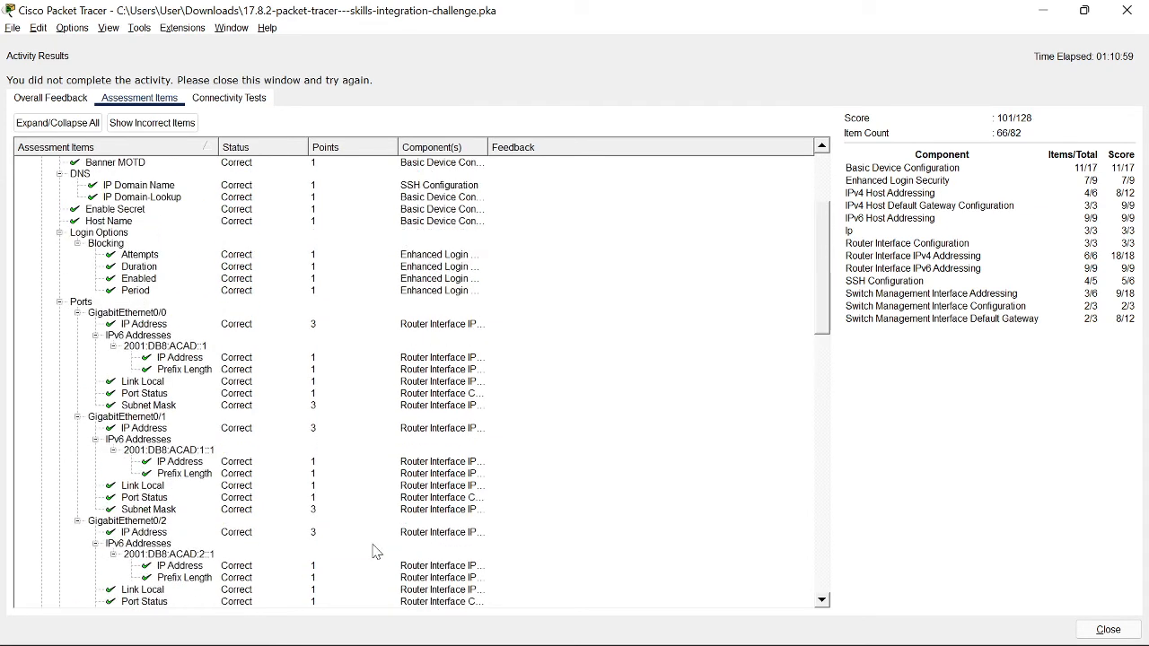
click(254, 485)
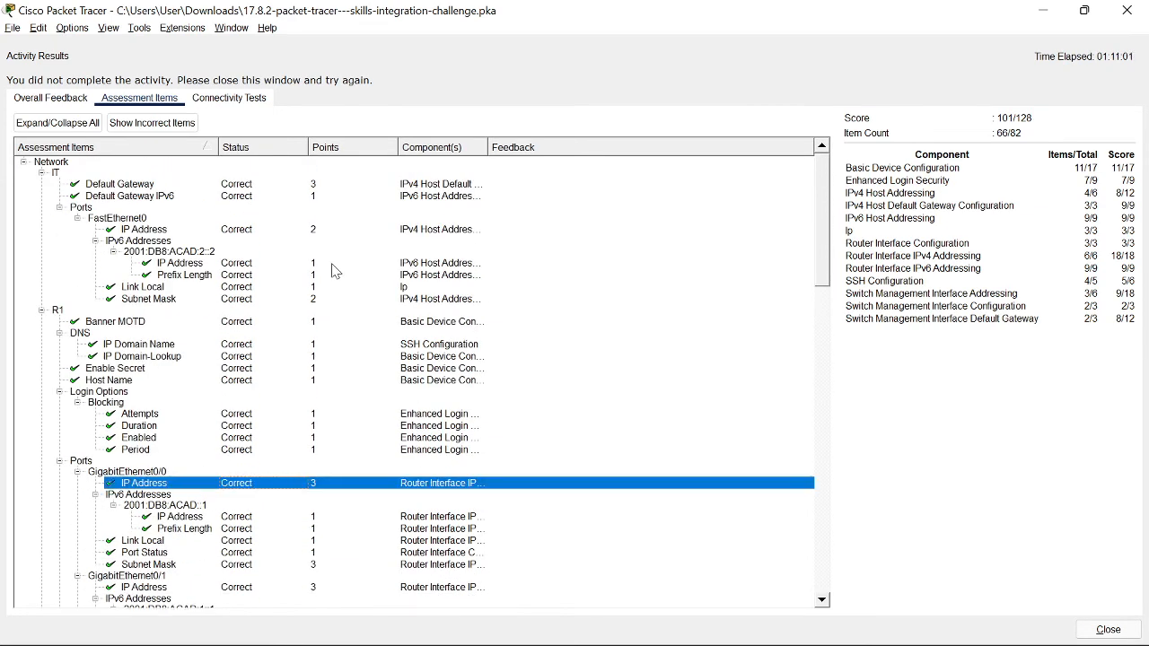
Step: Return to the Packet Tracer workspace and close Activity Results
key(alt+Tab)
key(alt+Tab)
key(alt+Tab)
key(alt+Tab)
key(alt+Tab)
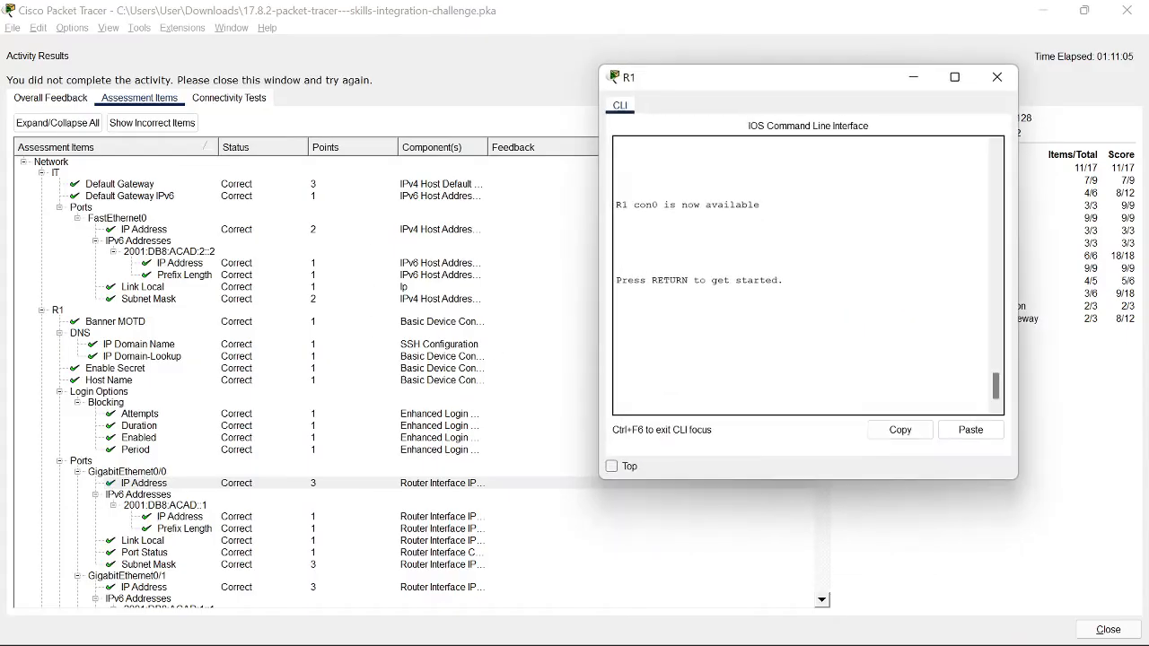
key(alt+Tab)
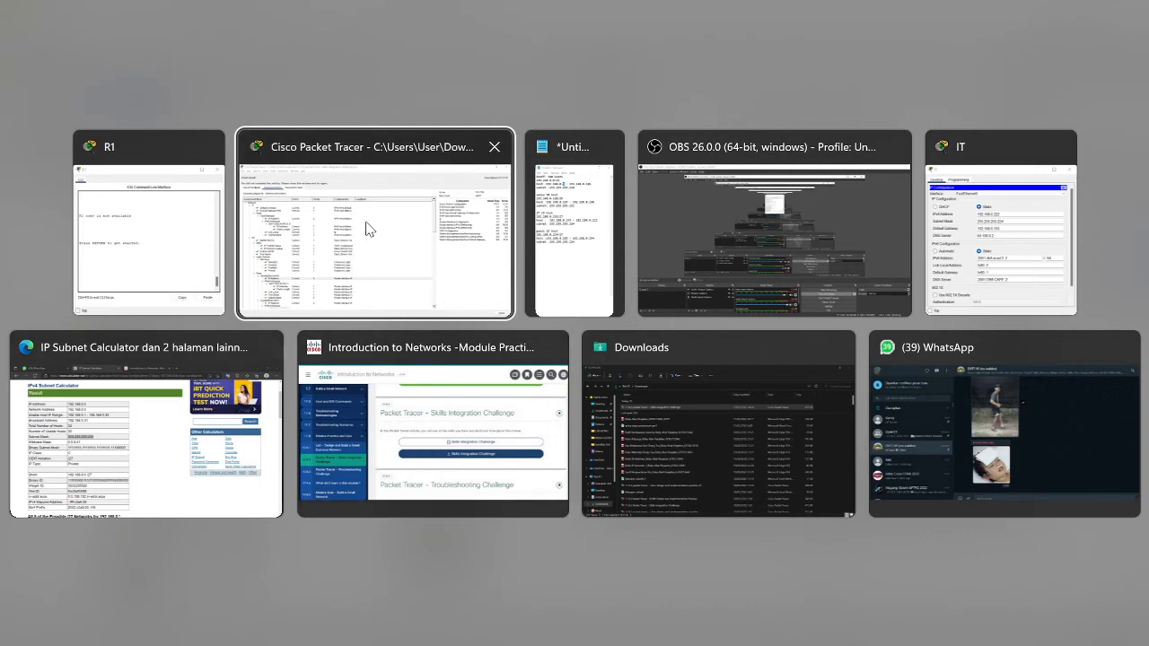
click(477, 261)
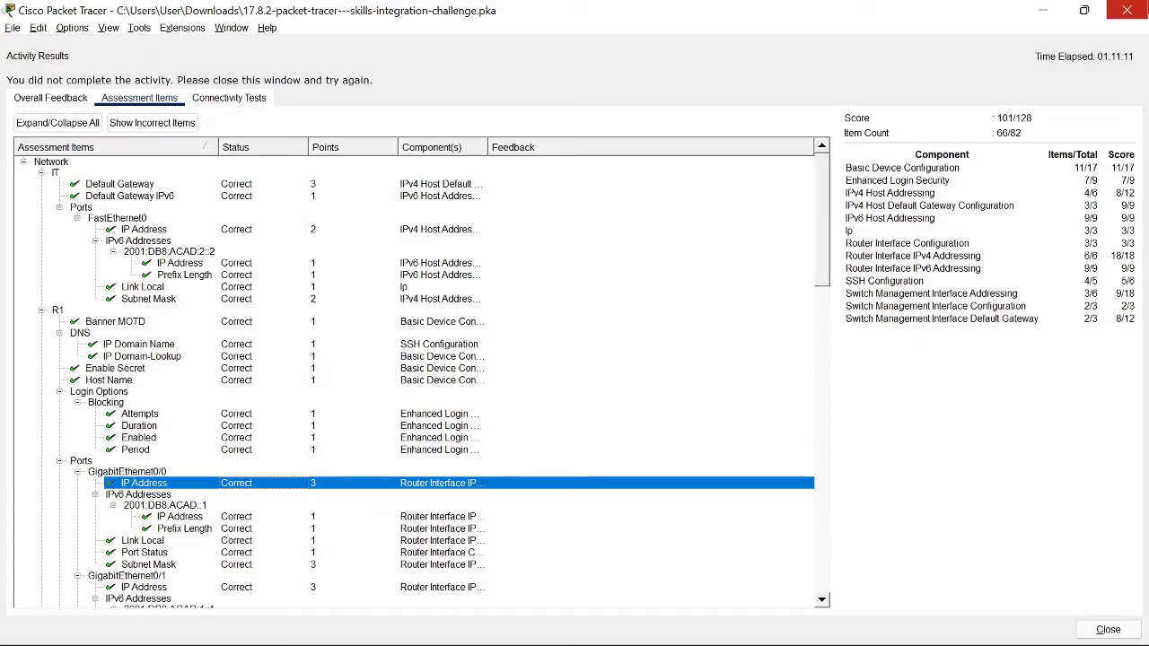
click(1127, 10)
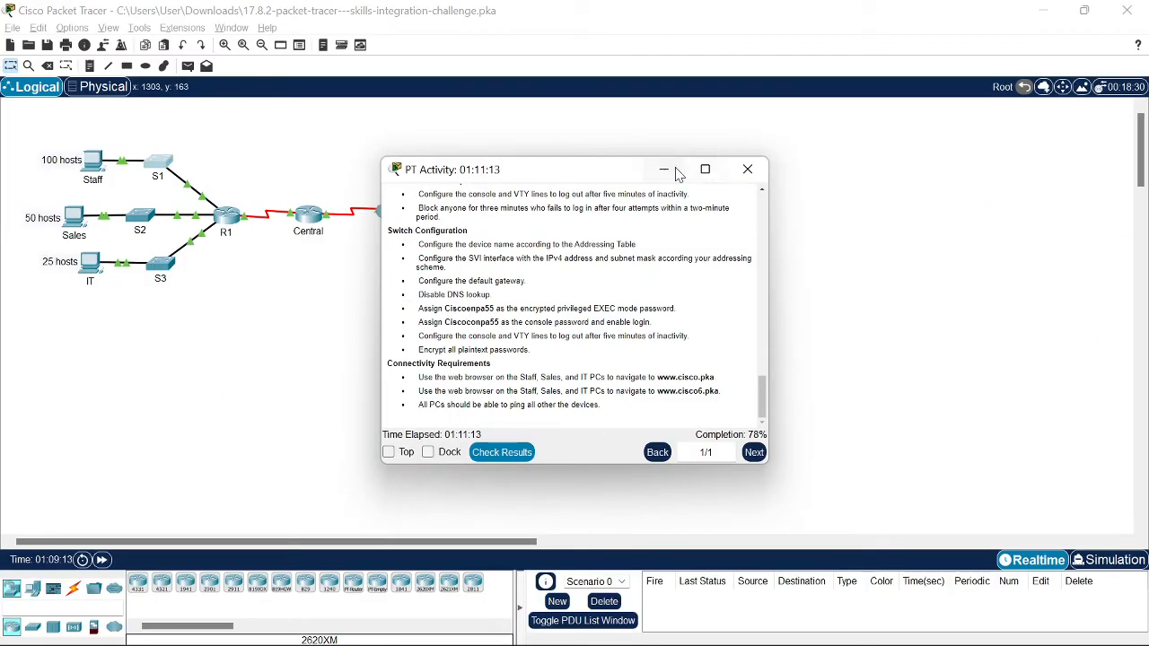
Step: Open switch S3's CLI and enter privileged and global configuration mode
click(747, 169)
click(166, 269)
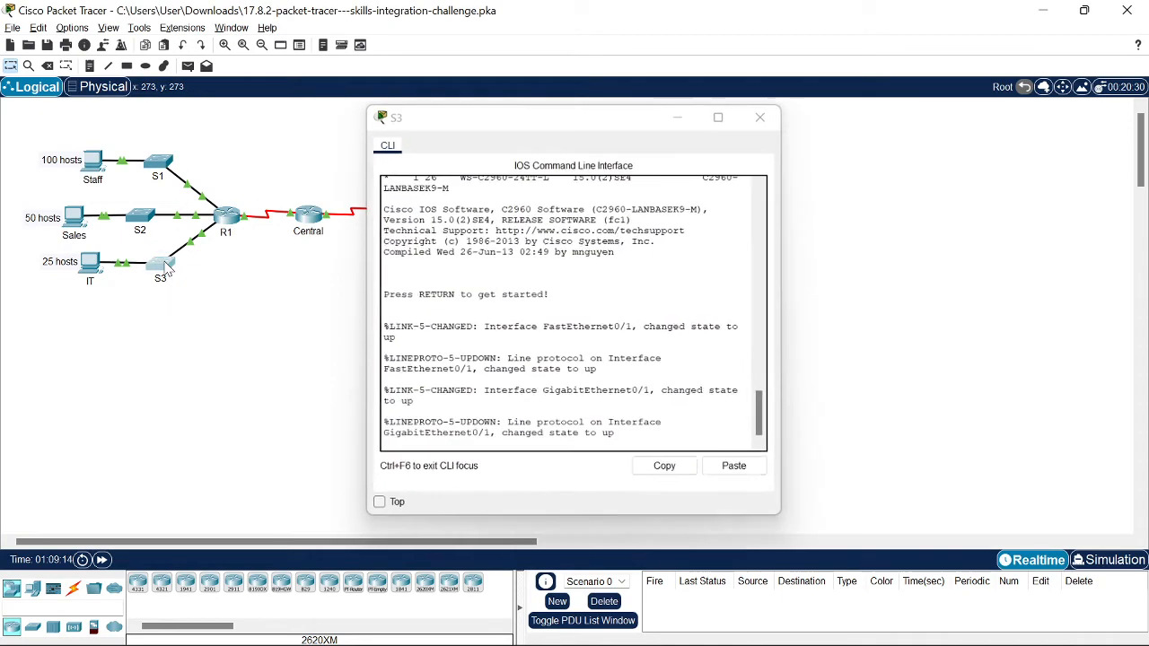
click(783, 118)
click(167, 274)
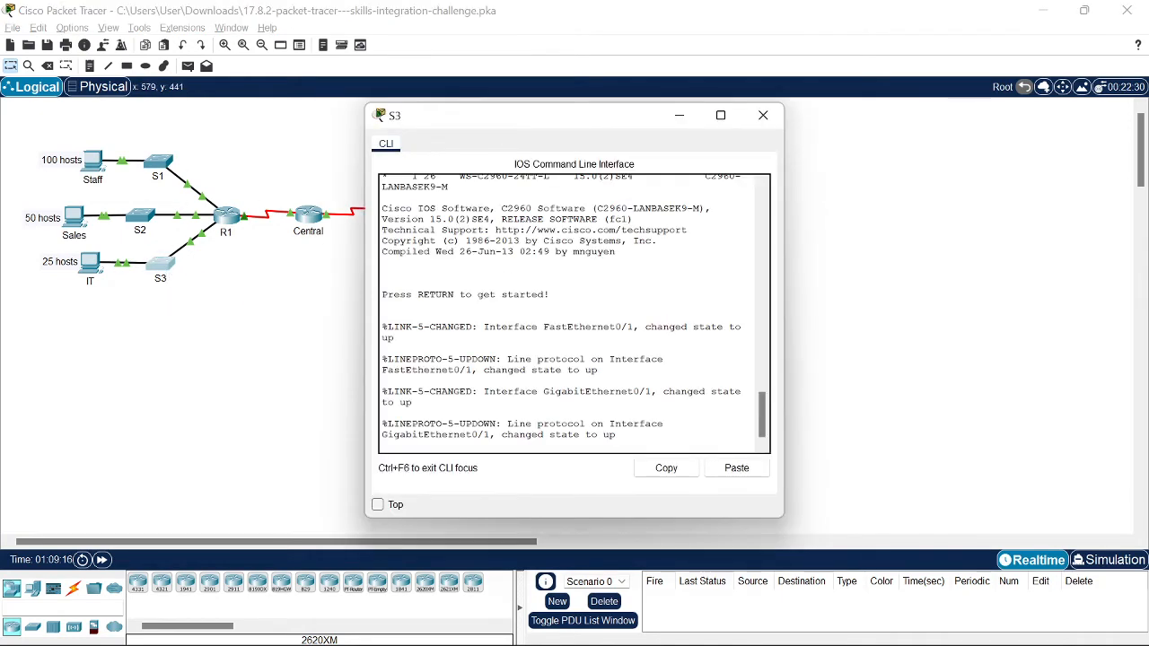
key(Return)
text(ena)
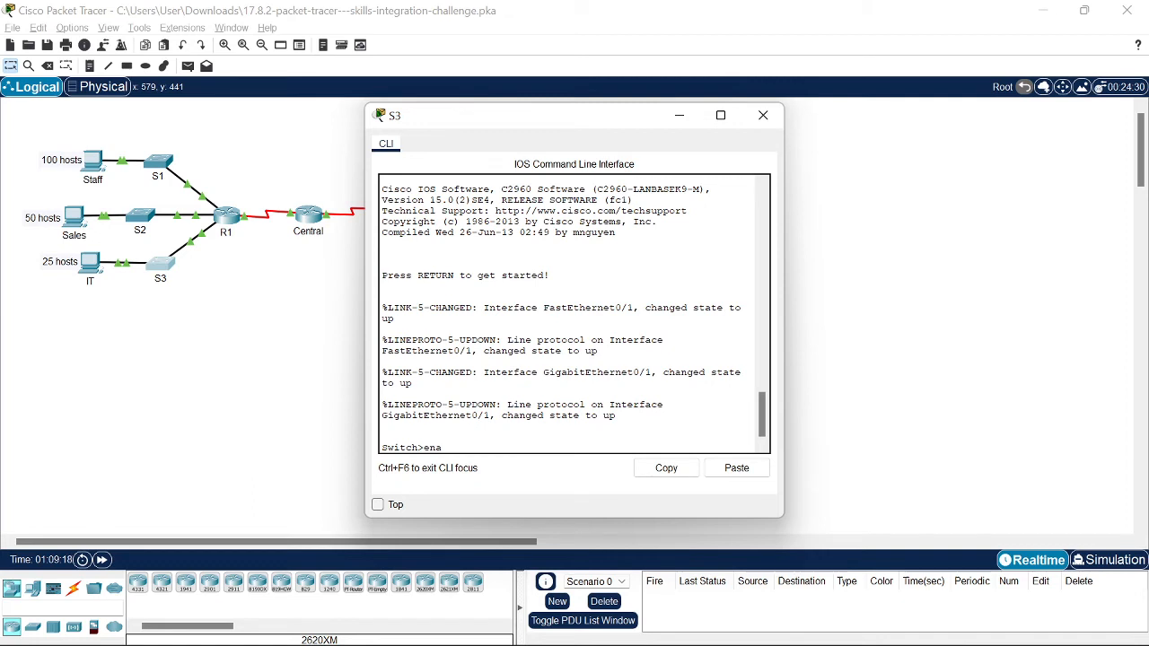
key(Tab)
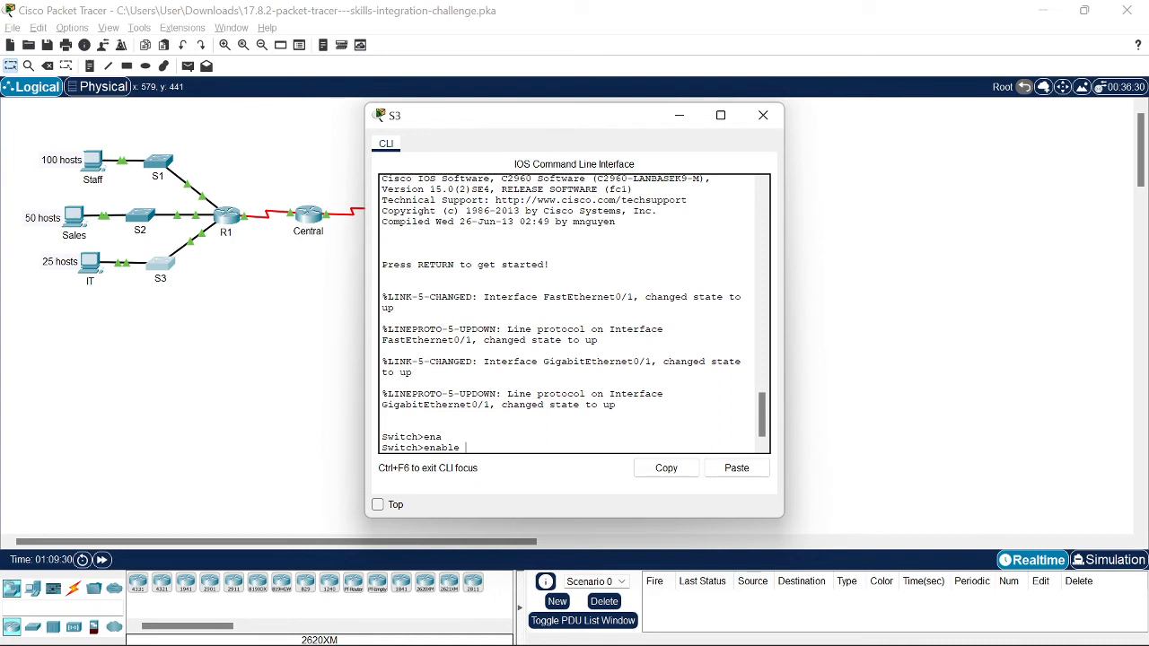
key(Return)
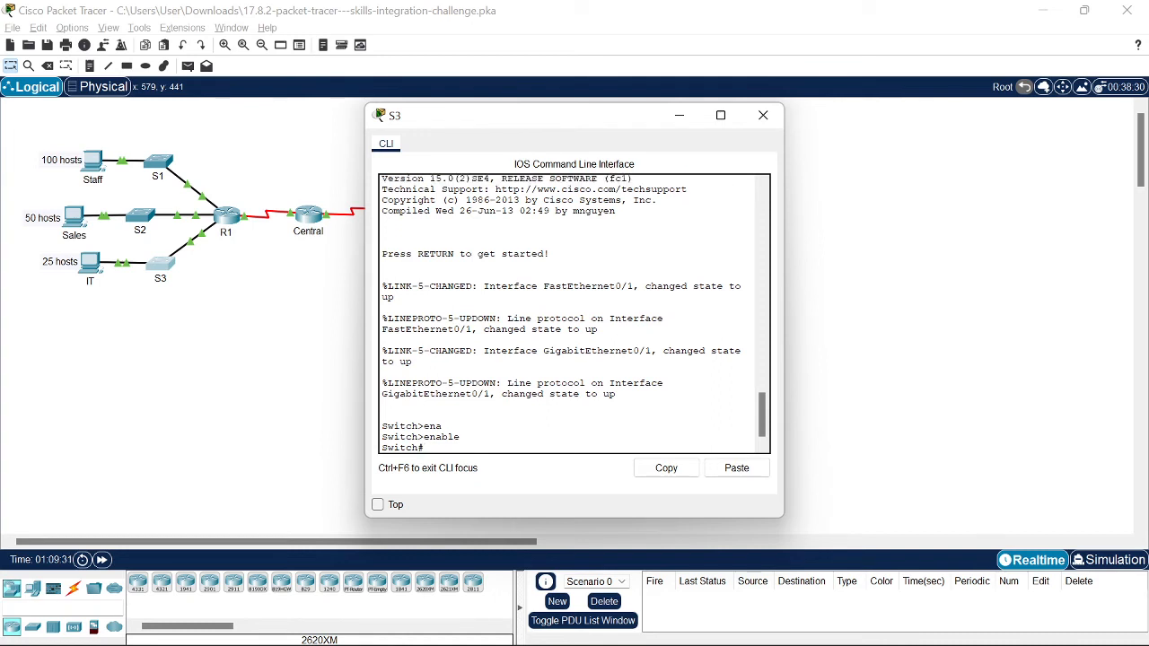
text(conf t)
key(Return)
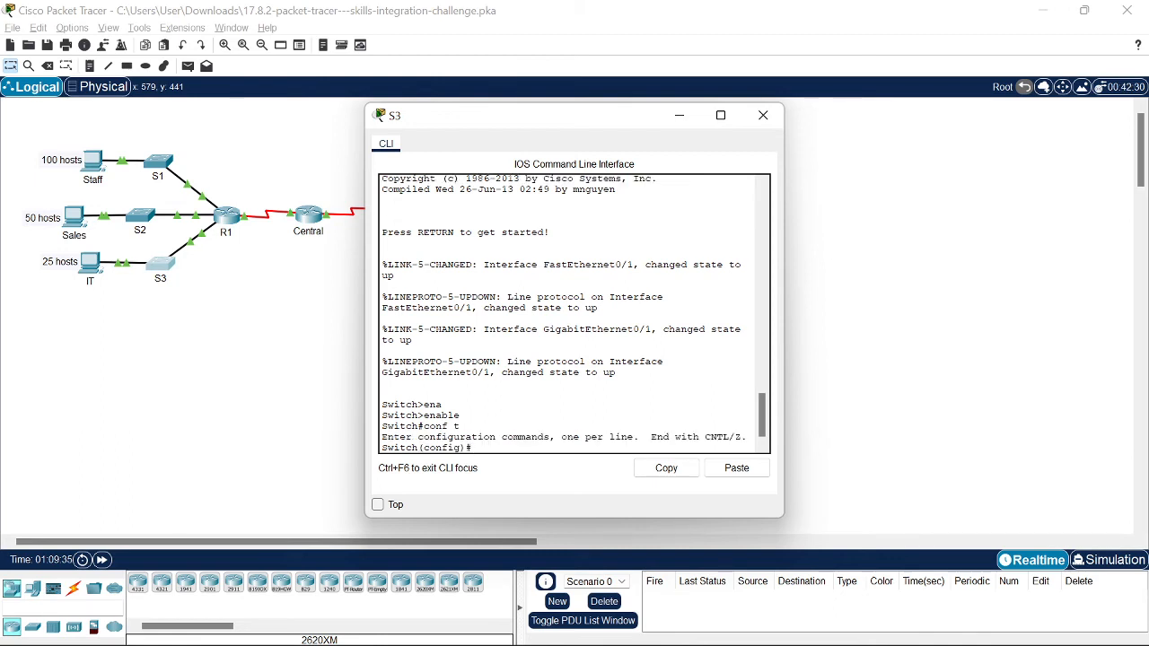
Step: Set S3's hostname to S3 and enable its Vlan1 interface with no shutdown
text(hos)
key(Tab)
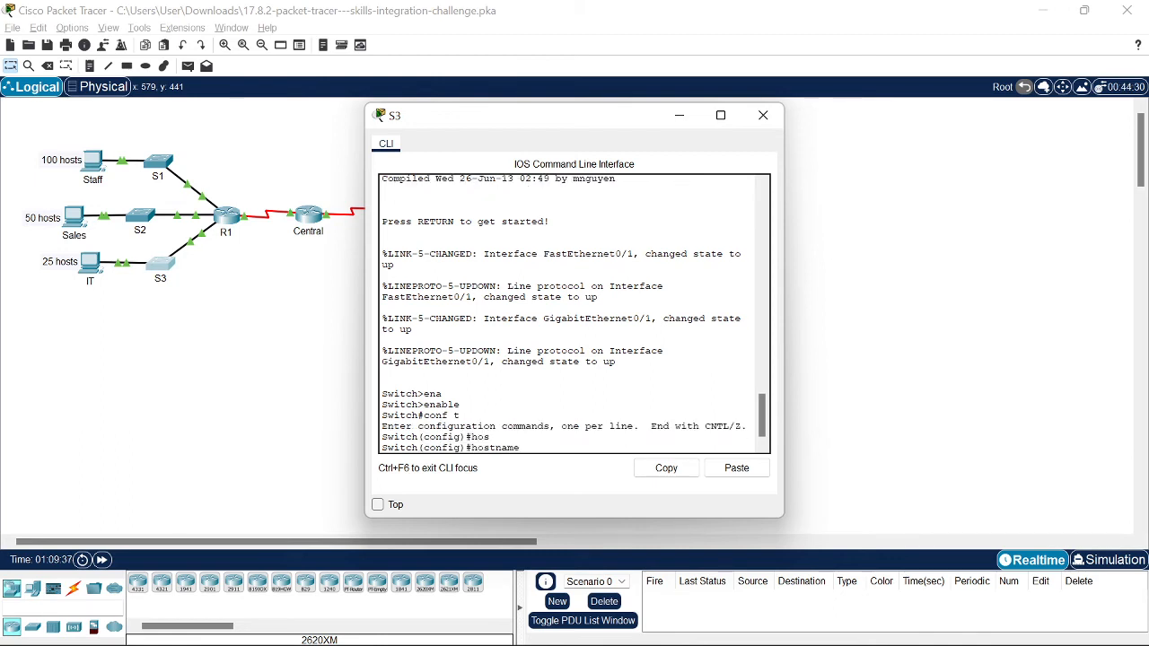
text(S3)
key(Return)
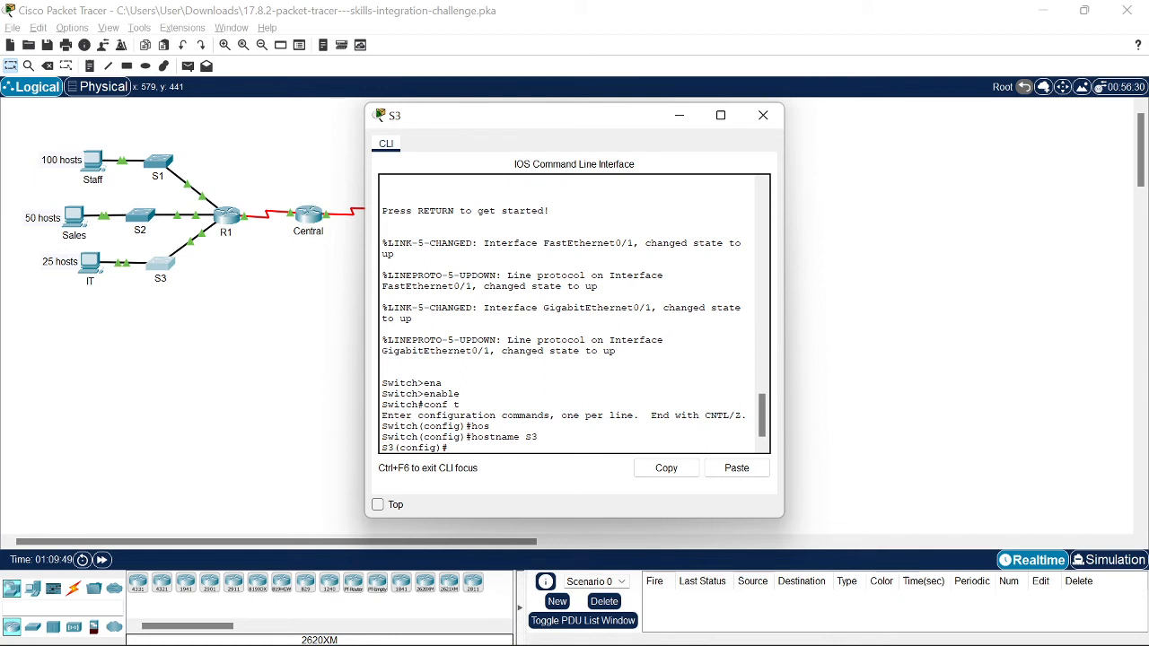
text(int v1)
key(Tab)
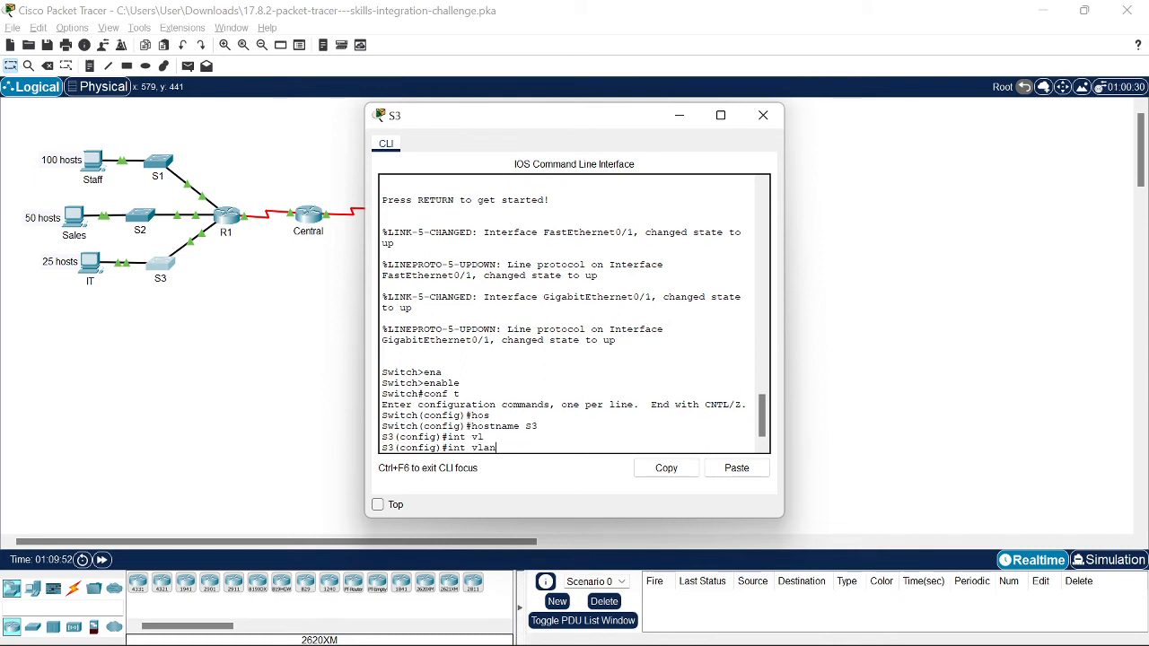
text(1)
key(Return)
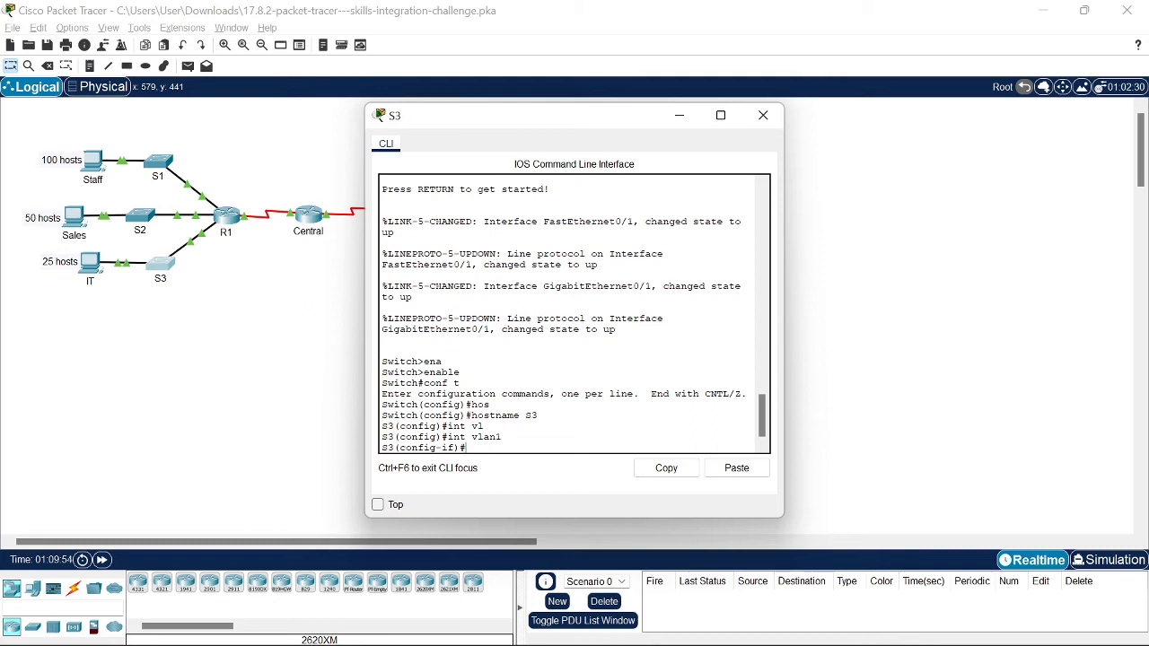
text(no sh)
key(Return)
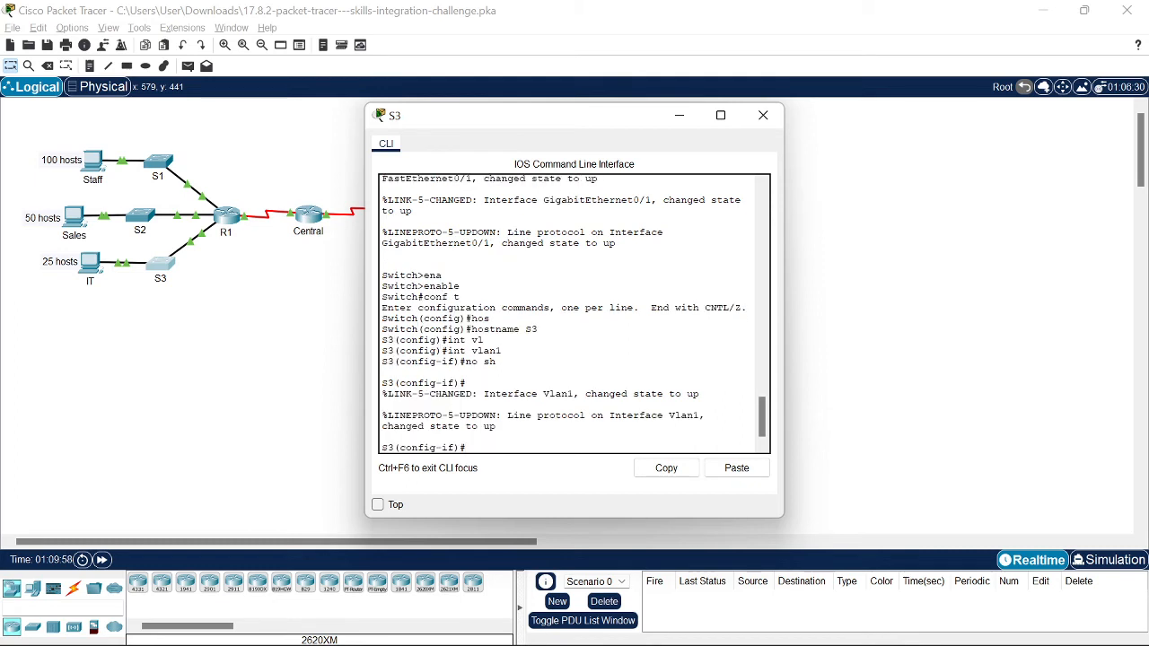
Step: Begin the Vlan1 ip address command and bring the subnet notes to the front
text(ip ad)
key(Tab)
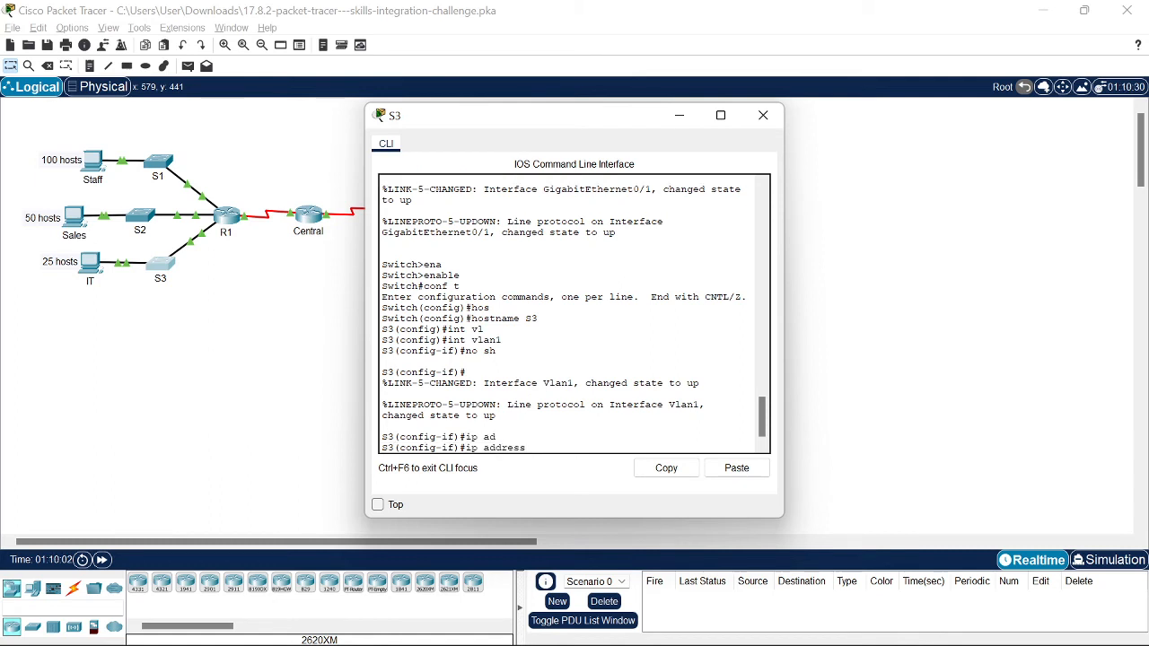
key(alt+Tab)
key(alt+Tab)
key(alt+Tab)
key(Tab)
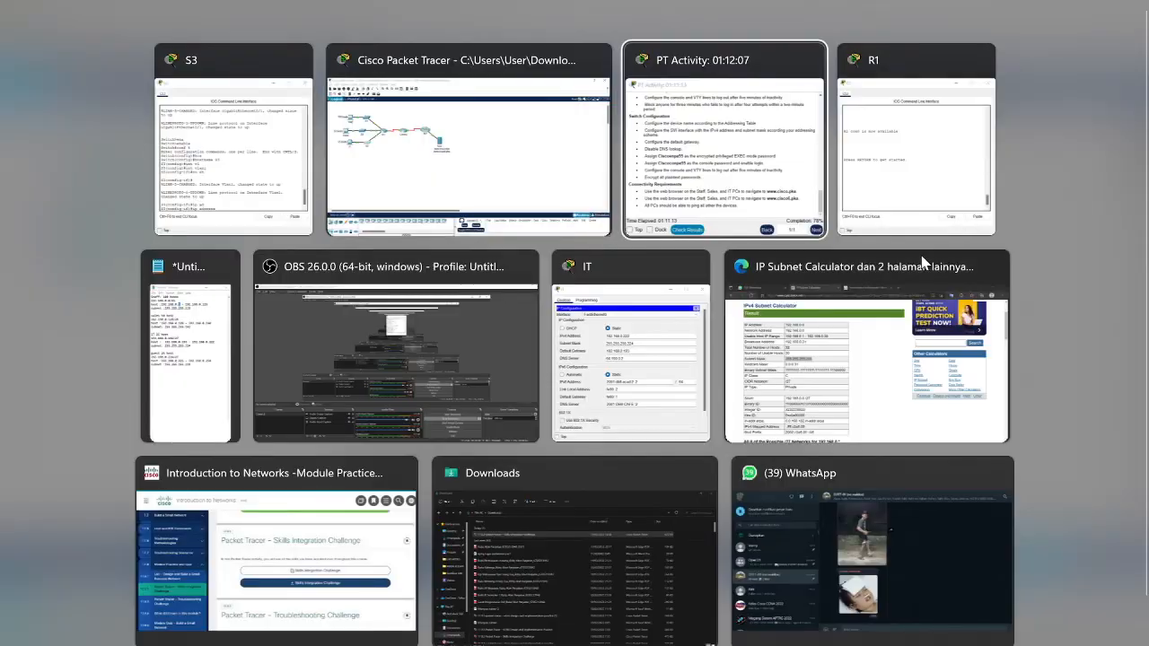
click(206, 359)
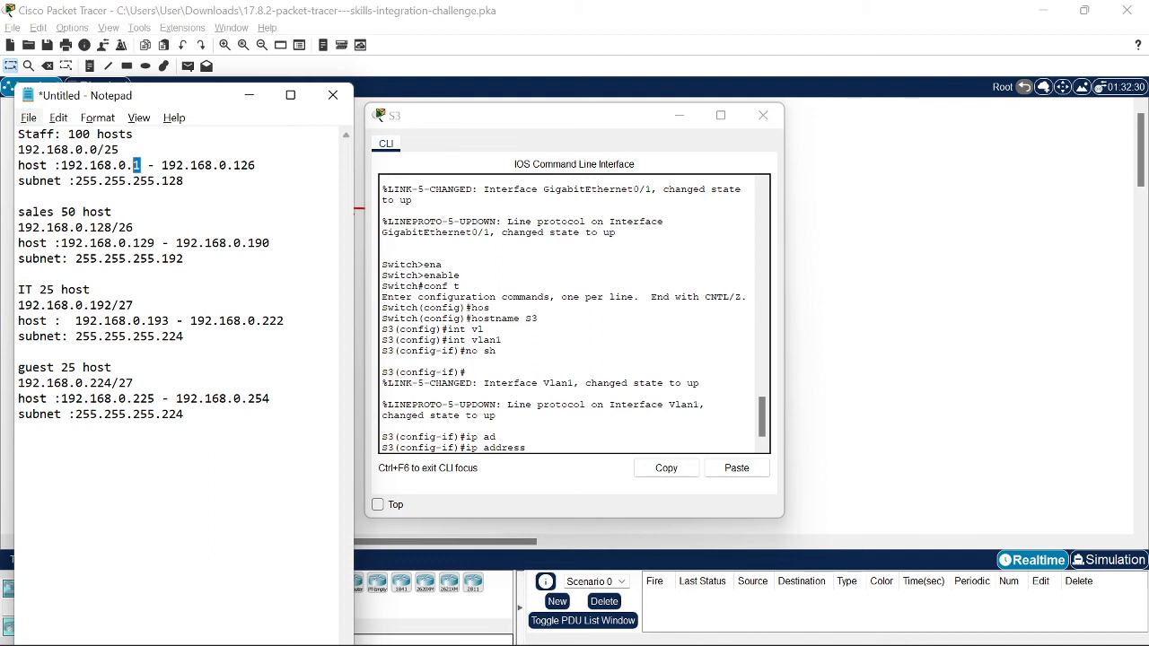
Step: Close S3's CLI and open switch S2's CLI to review its existing configuration
click(887, 406)
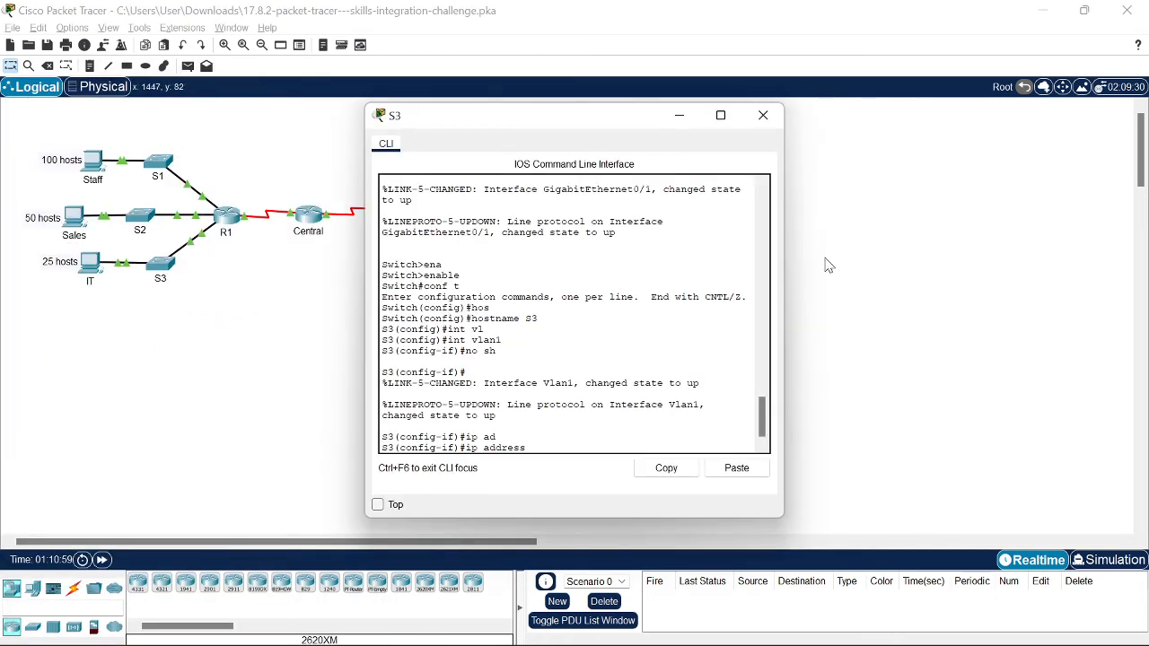
click(759, 628)
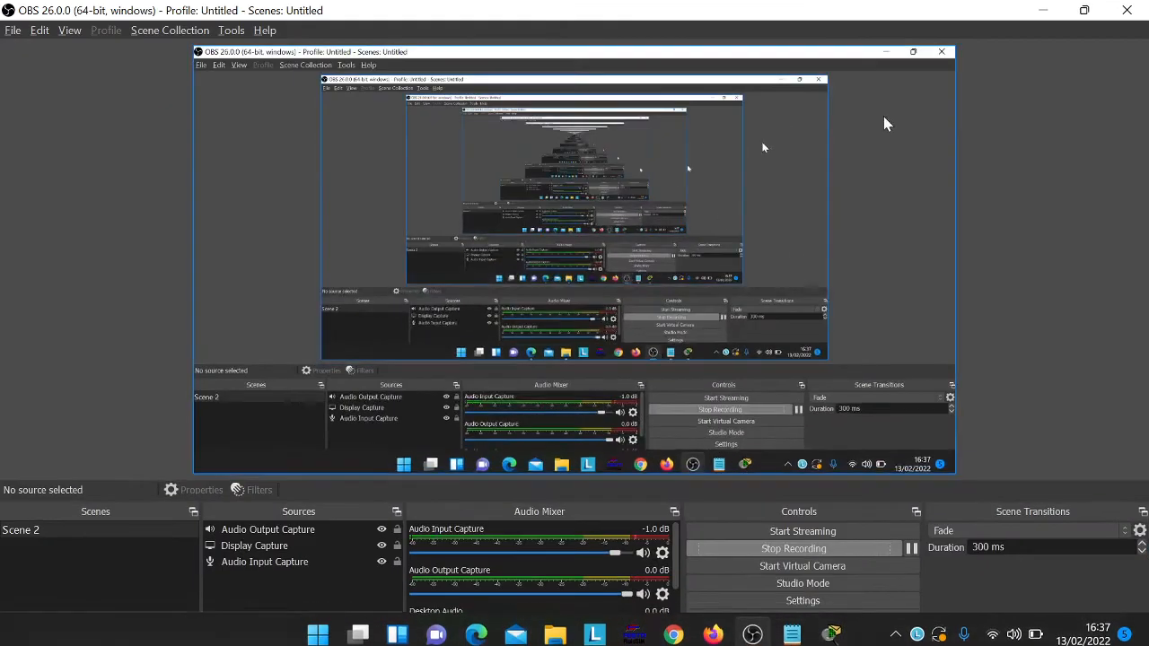
click(1042, 10)
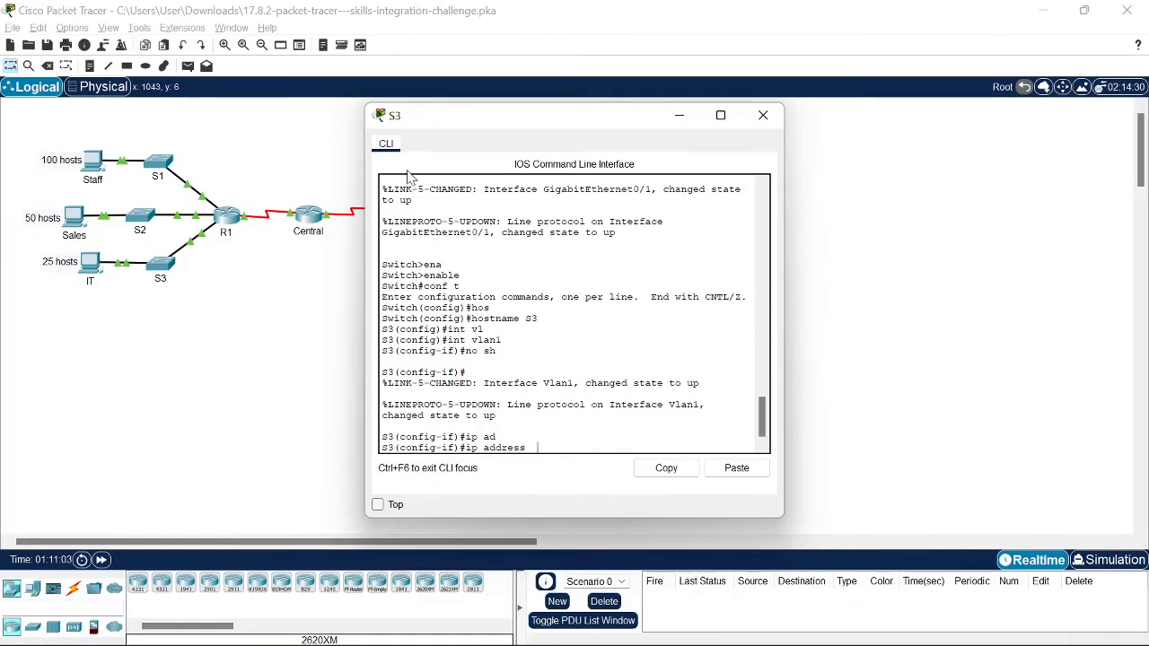
click(140, 223)
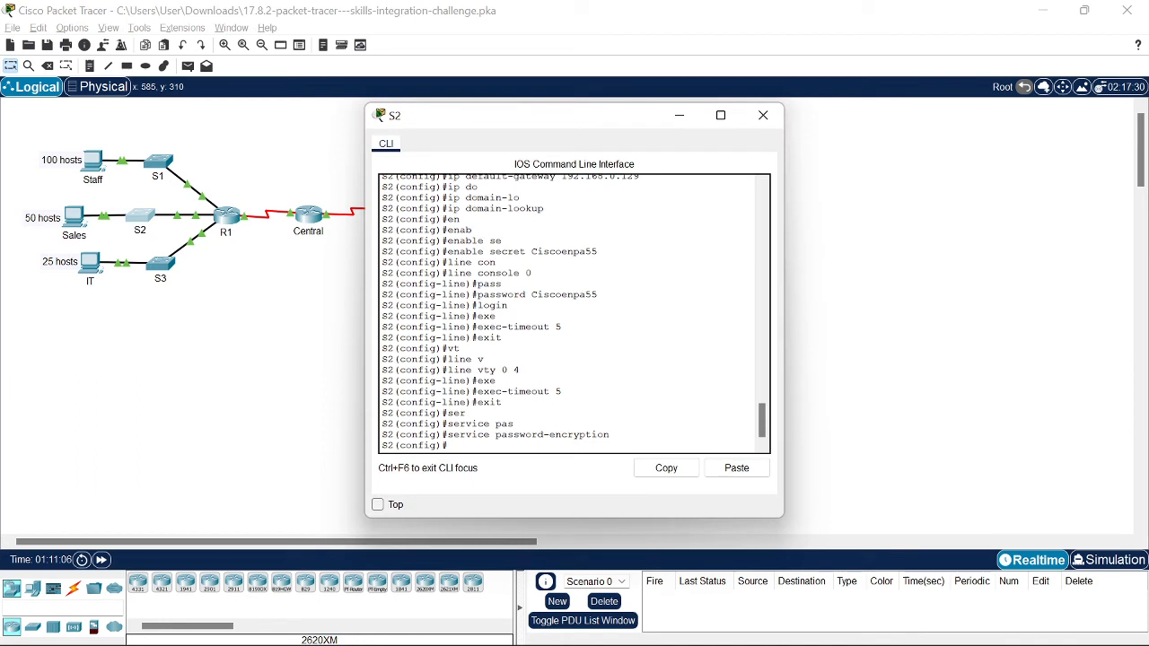
Step: Enter S2's interface vlan1 and bring it up with no shutdown
scroll(539, 314, up, 3)
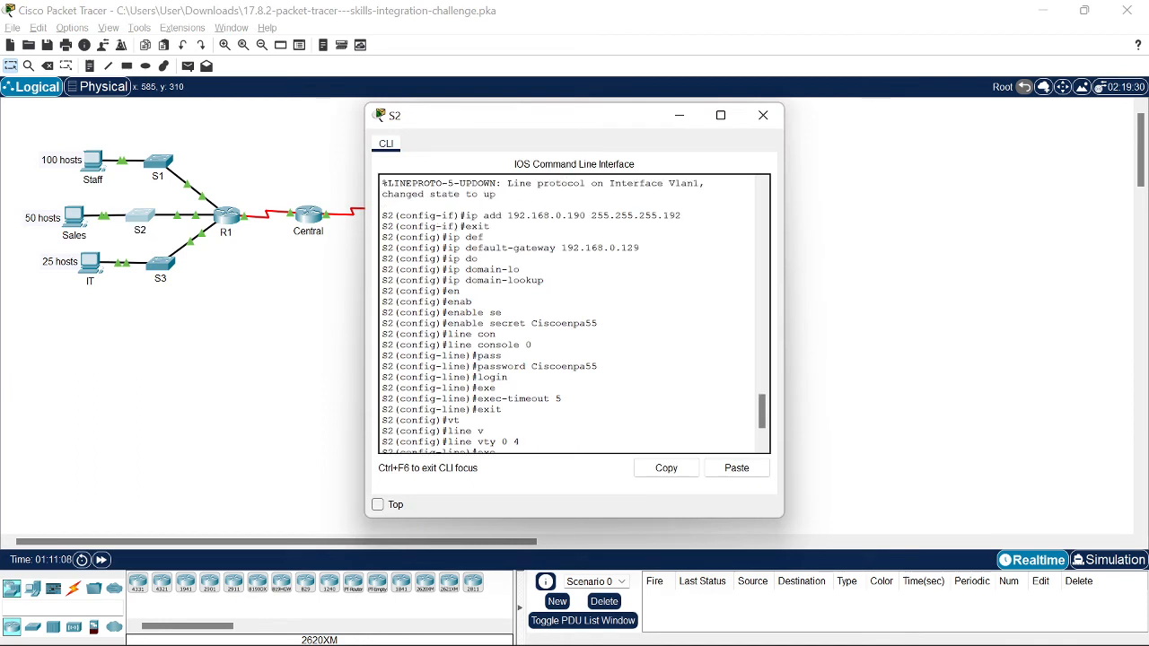
scroll(575, 314, down, 5)
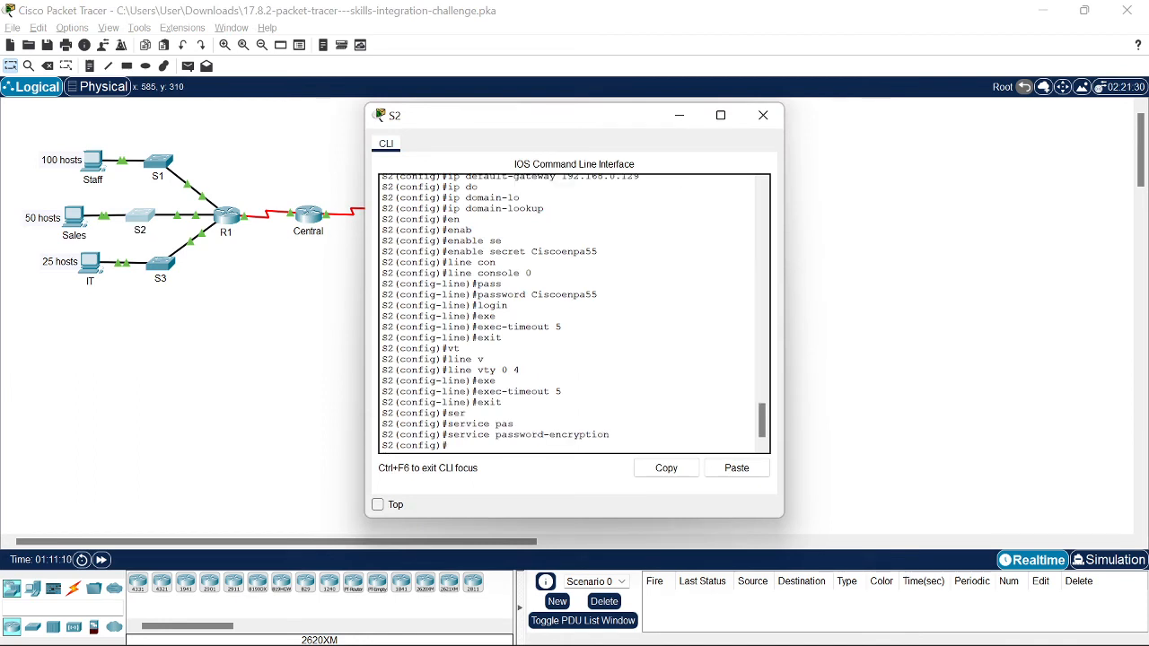
text(exit)
key(Up)
key(Up)
key(Up)
key(Up)
key(Up)
key(Up)
key(Up)
key(Up)
key(Up)
key(Up)
key(Up)
key(Up)
key(Up)
key(Up)
key(Up)
key(Up)
key(Up)
key(Up)
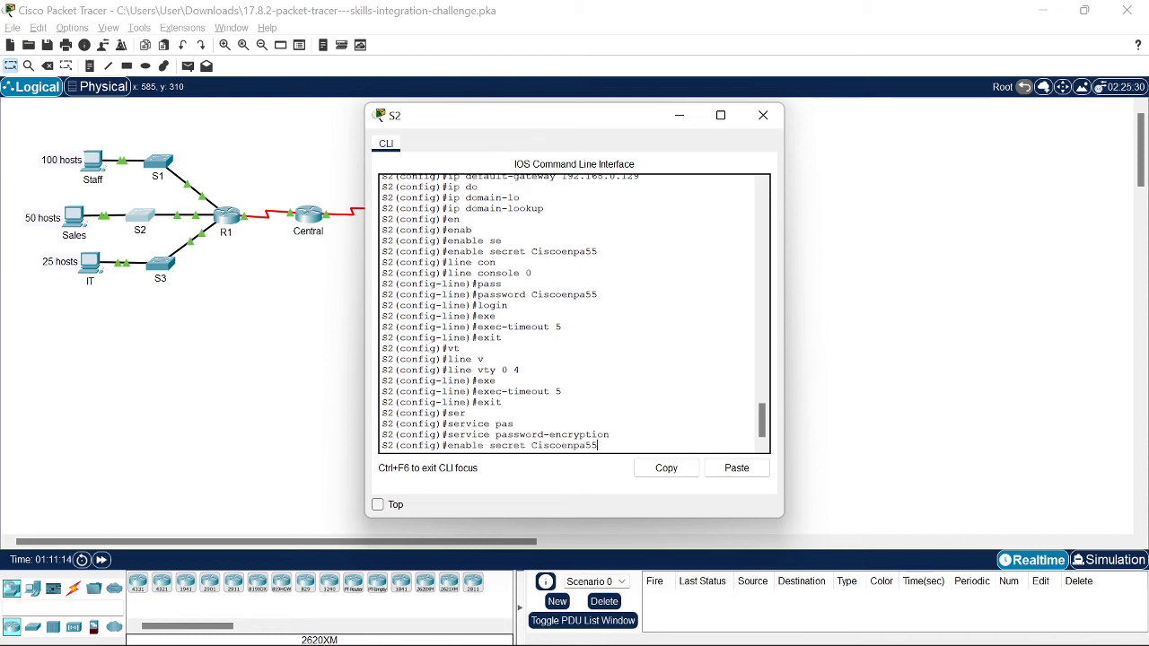
key(Down)
key(Down)
key(Down)
key(Down)
key(Down)
key(Down)
key(Down)
key(Down)
key(Down)
key(Down)
key(Down)
key(Down)
key(Down)
key(Down)
key(Down)
key(Down)
key(Down)
key(Down)
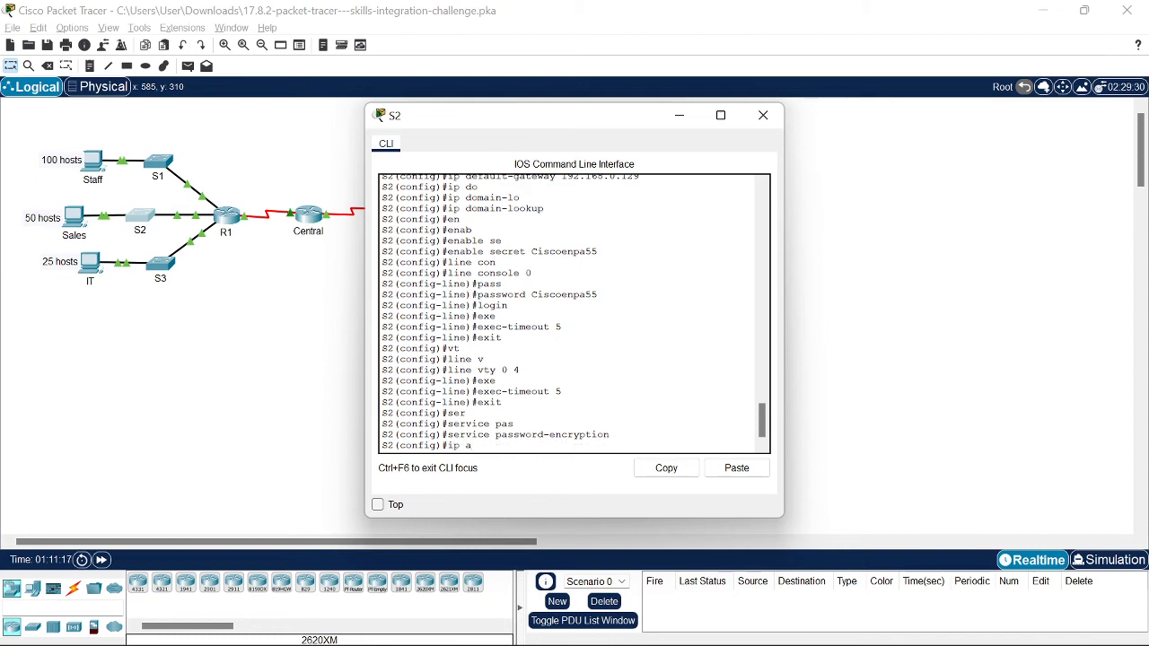
text(int vlan1)
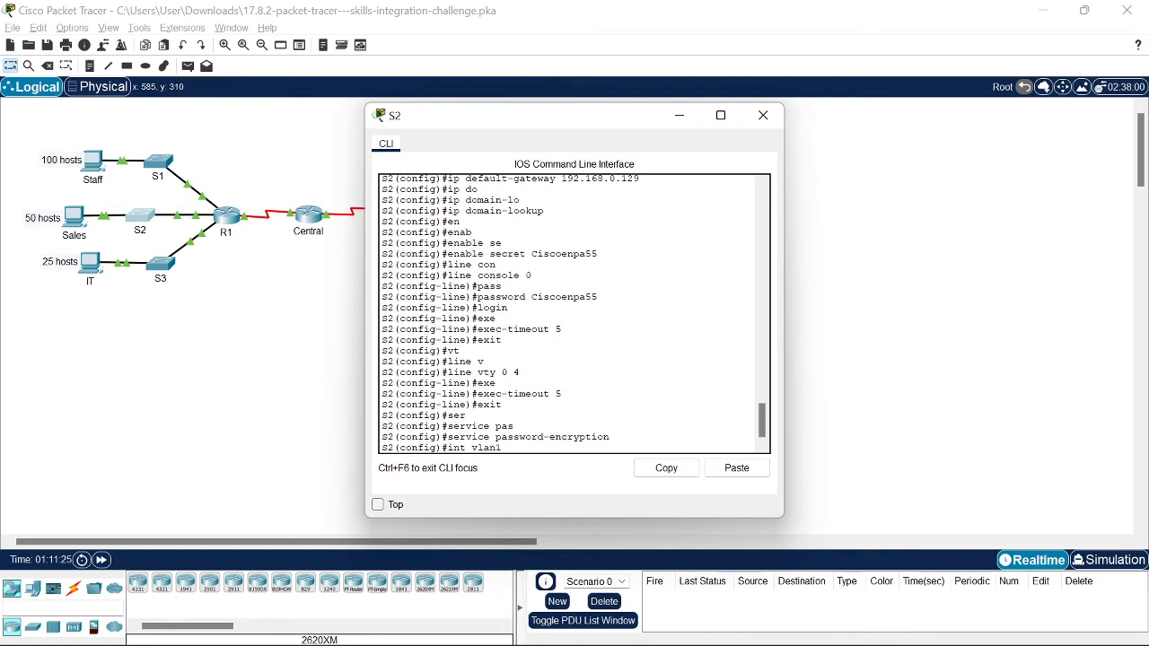
key(Return)
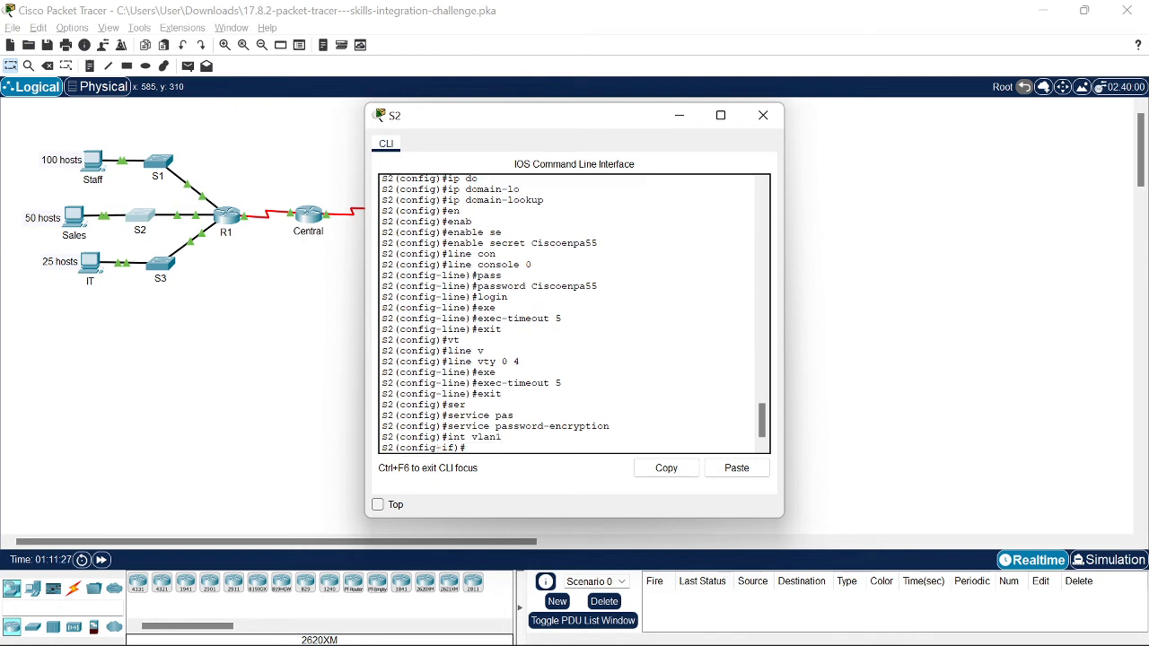
text(no sh)
key(Return)
Step: Give S2's VLAN 1 address 192.168.0.130 255.255.255.192 and close S2's window
scroll(573, 314, up, 5)
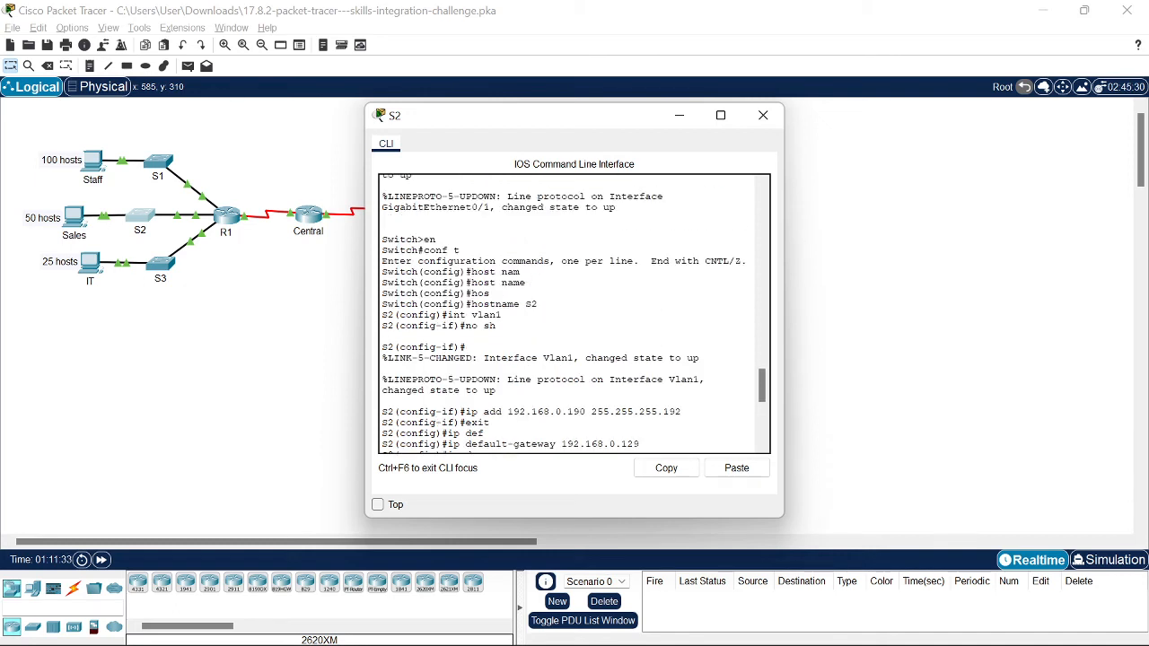
scroll(572, 314, down, 8)
text(ip)
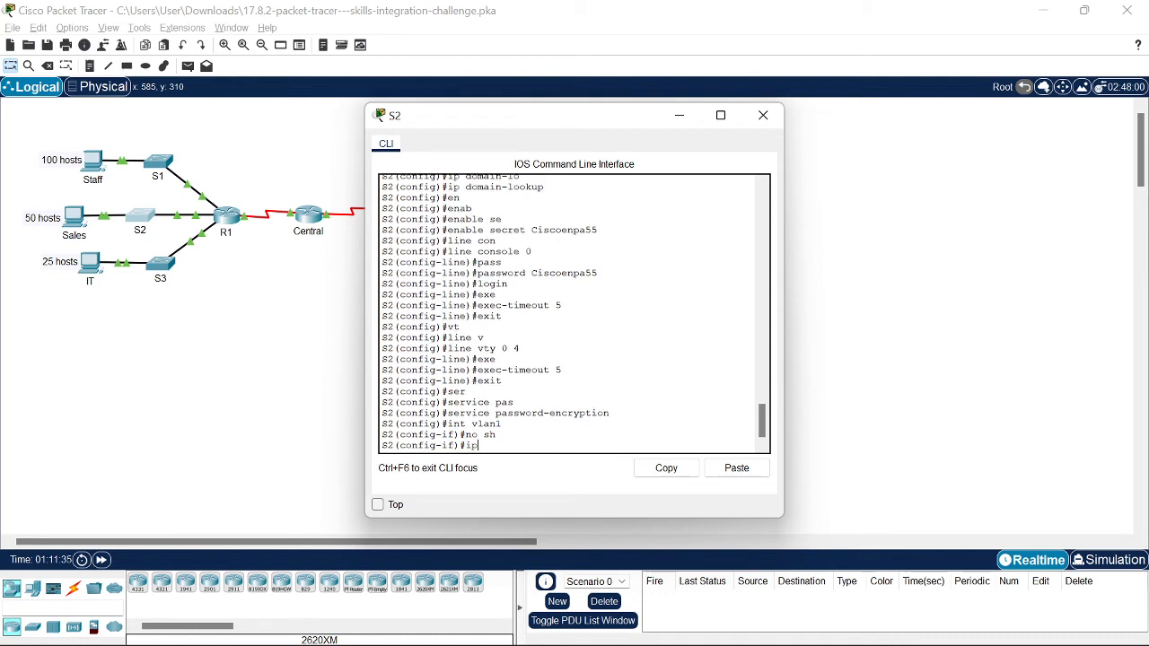
text( add 192.168.01)
key(BackSpace)
text(.130)
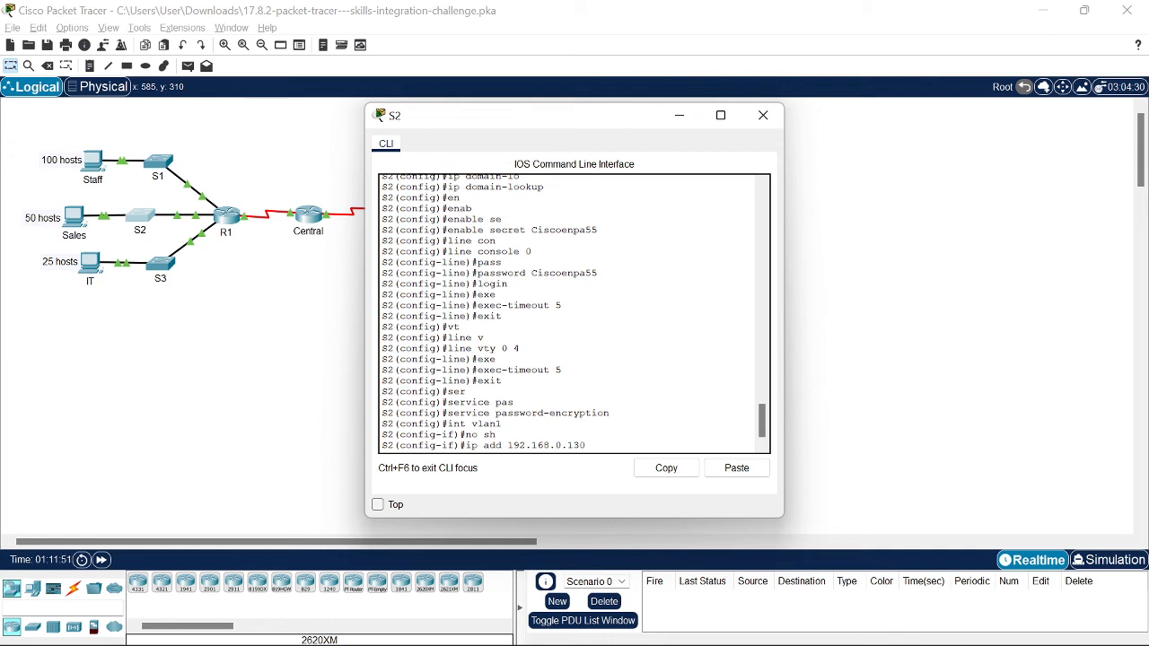
text( 255.255.255.255)
text(.192)
key(Return)
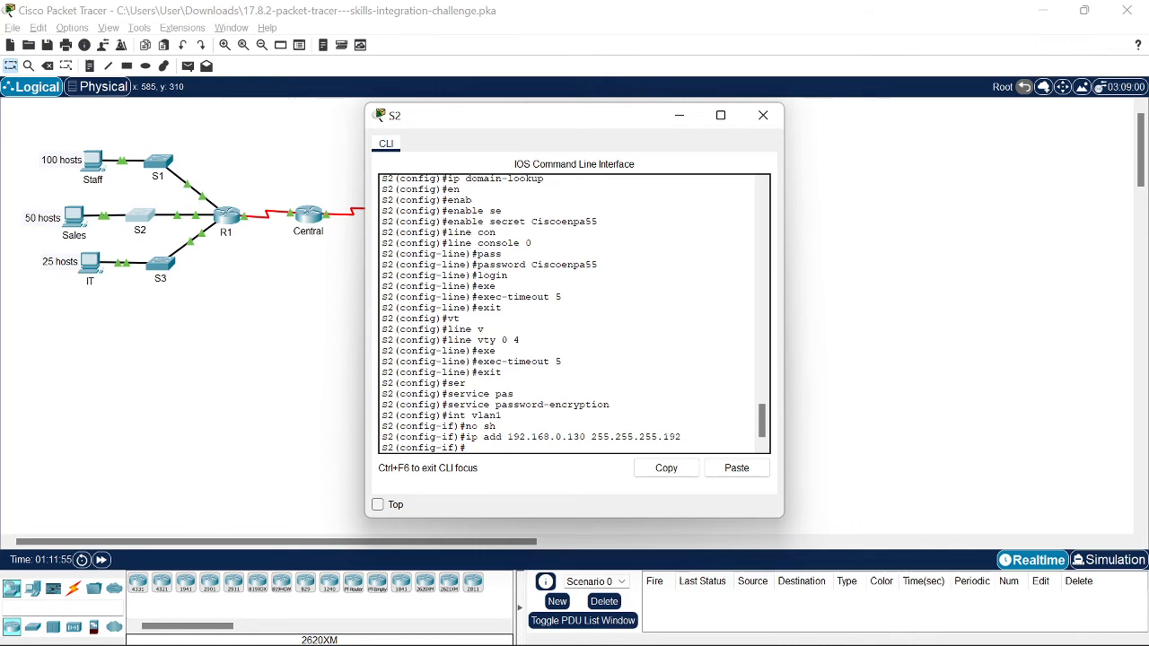
scroll(574, 315, up, 8)
scroll(574, 314, down, 3)
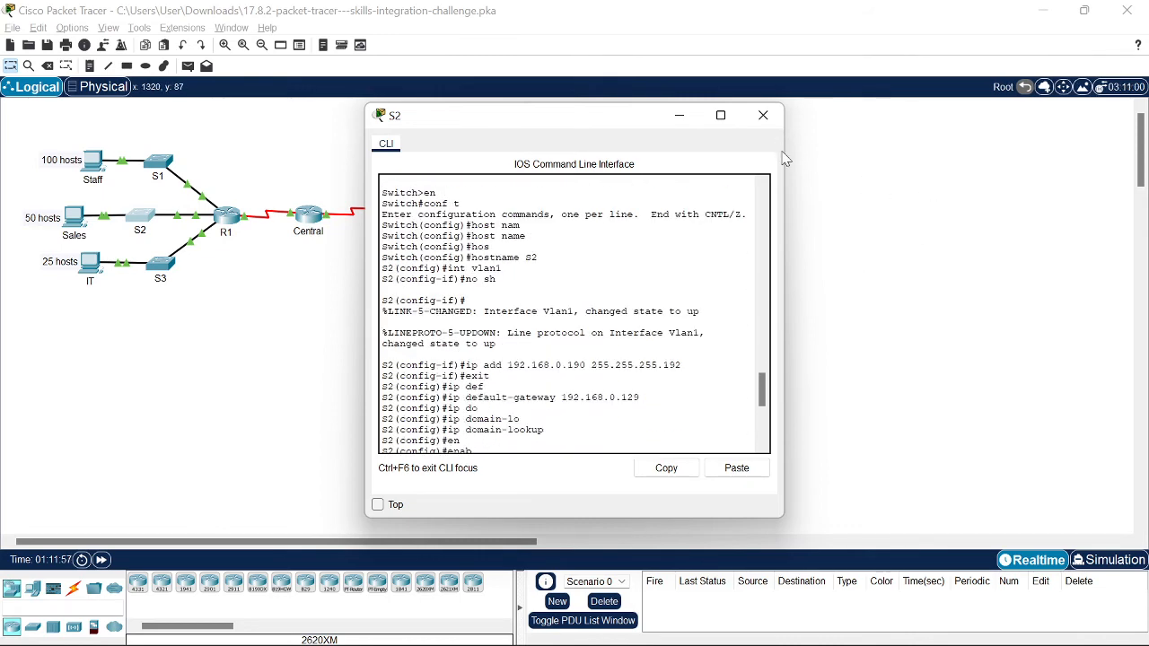
click(763, 115)
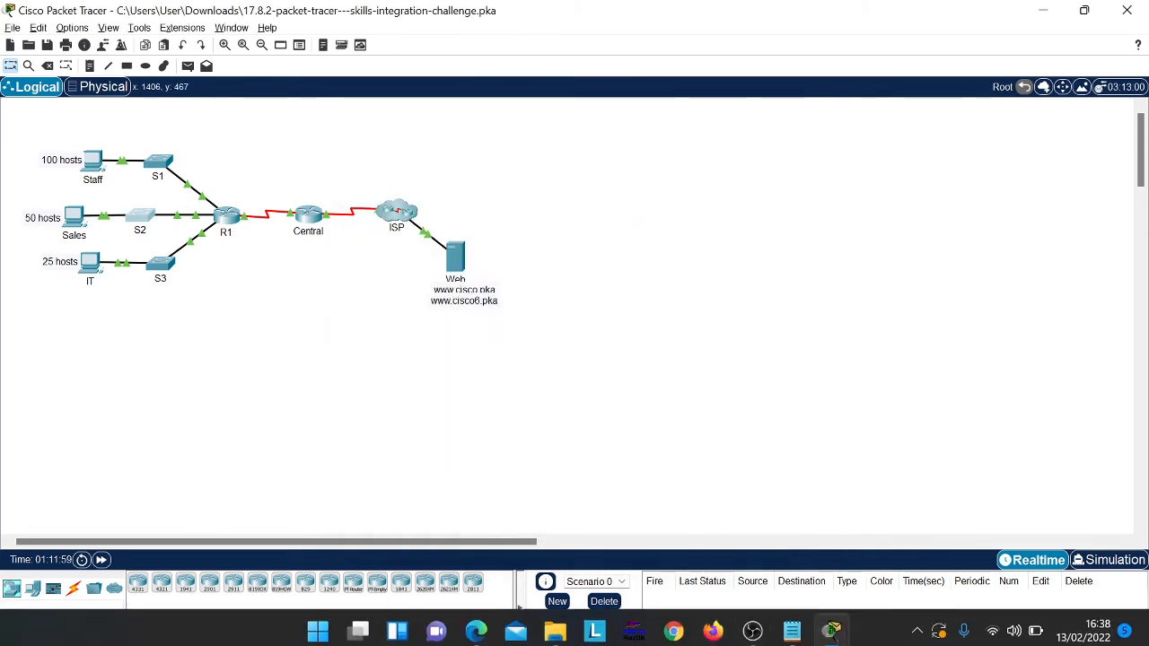
Step: Read the PT Activity's Switch Configuration requirements, then reopen S3's CLI
mouse_move(828, 632)
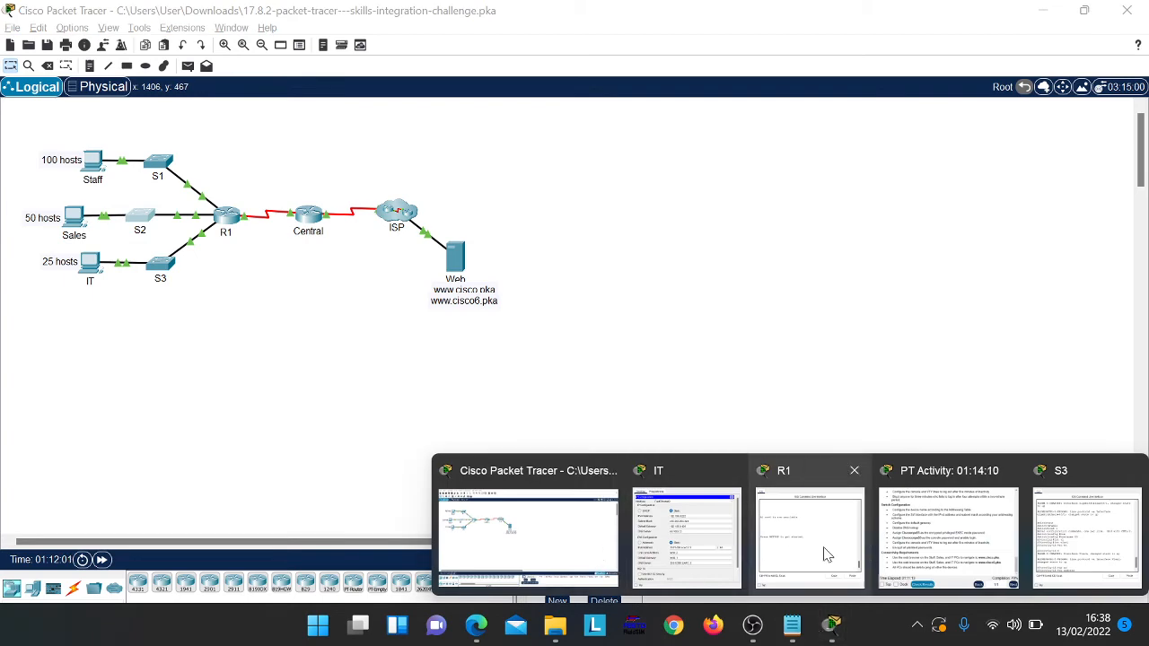
click(956, 569)
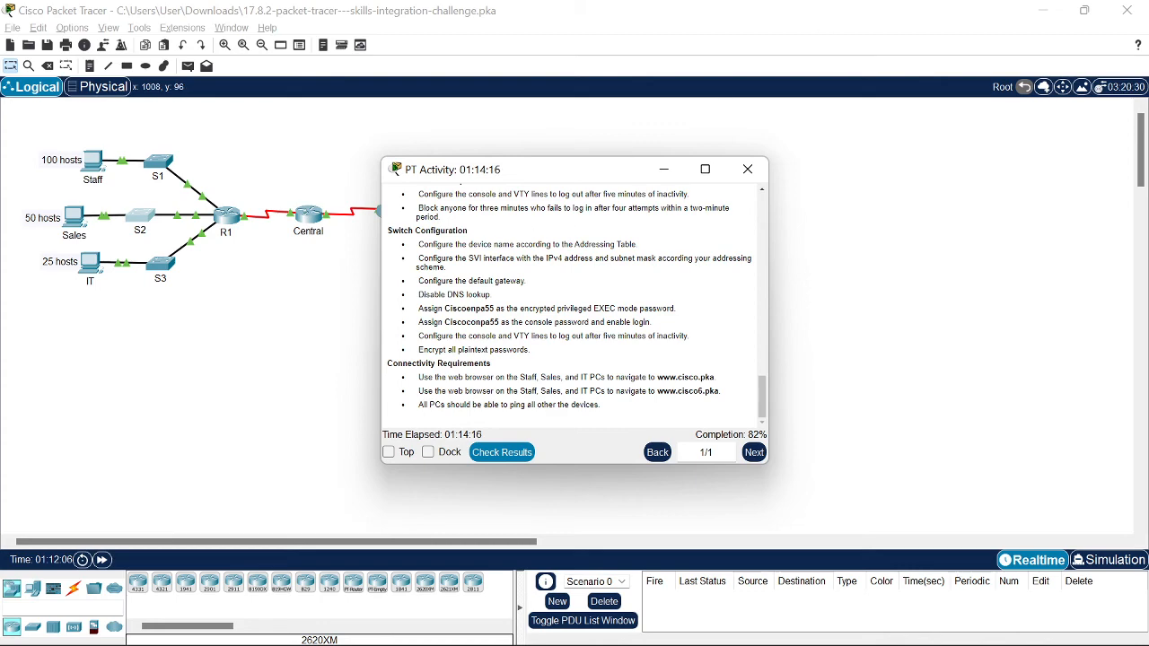
click(662, 170)
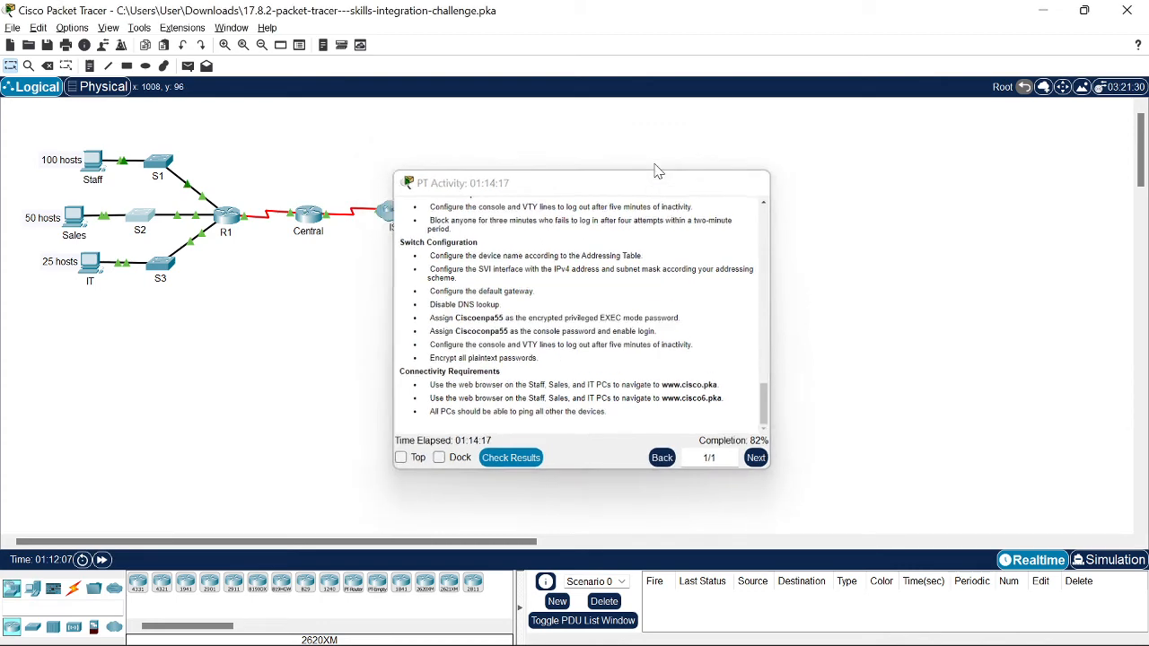
click(158, 261)
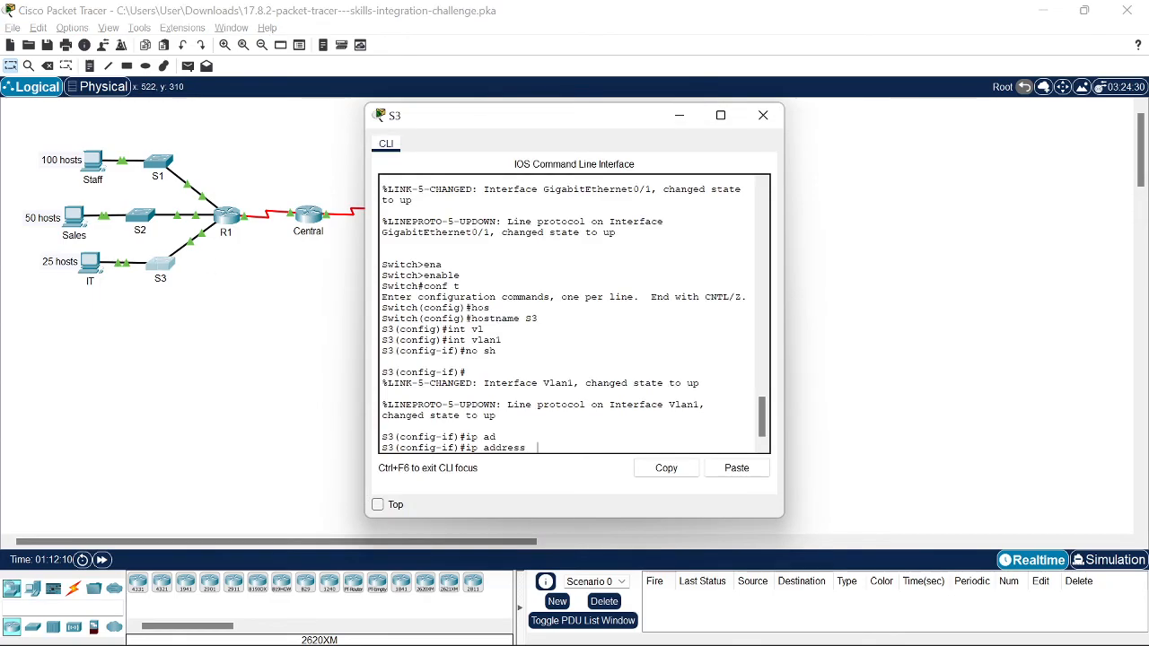
Step: Check the addressing notes and assign S3's VLAN 1 address 192.168.0.194 255.255.255.224
key(super+Tab)
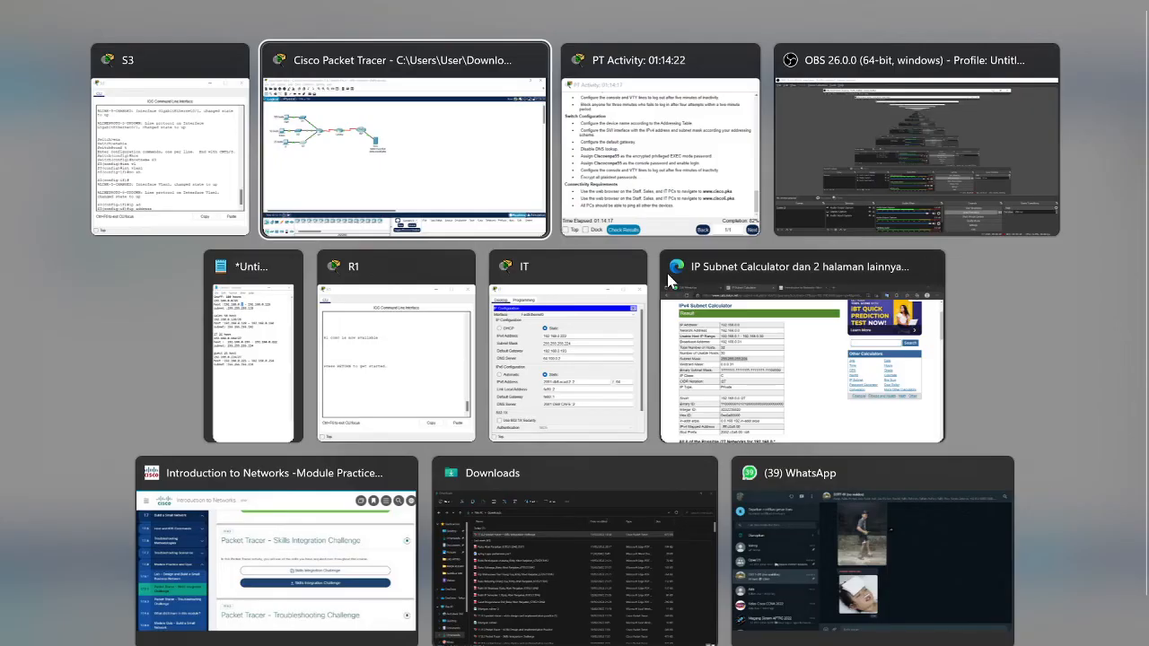
click(269, 377)
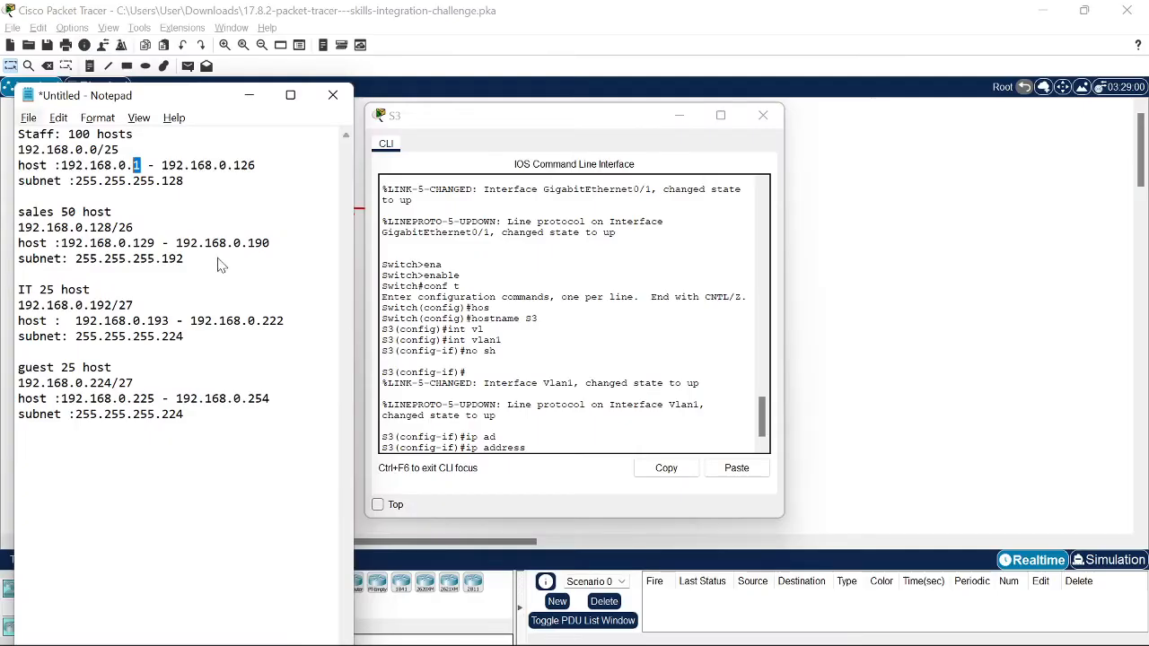
click(113, 293)
click(571, 417)
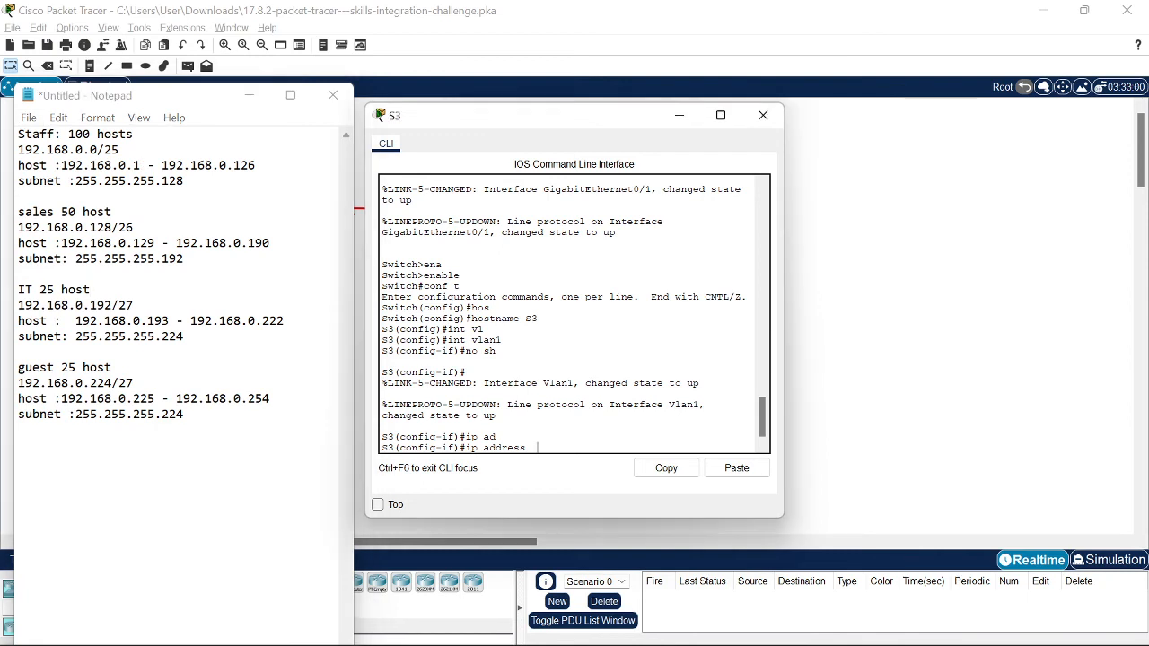
text(194)
text(68.)
key(Right)
text(0/194 2)
text(55.255.255.)
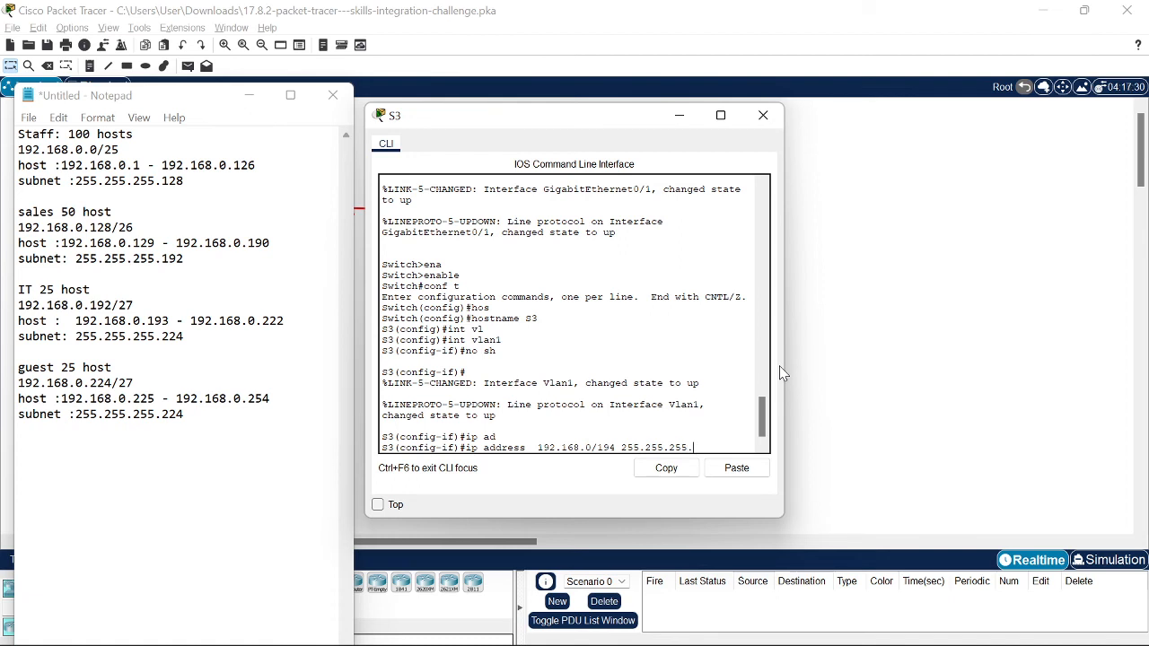
text(224)
key(Return)
Step: Set S3's ip default-gateway to 192.168.0.193
text(ip def)
key(Tab)
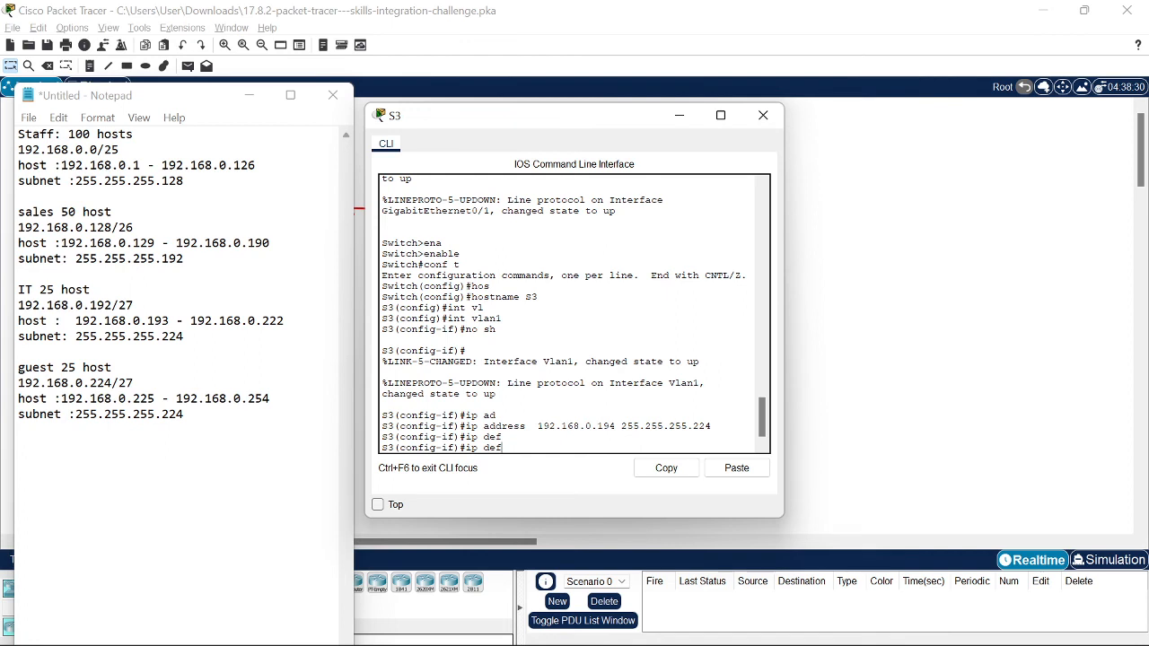
text(a)
key(Tab)
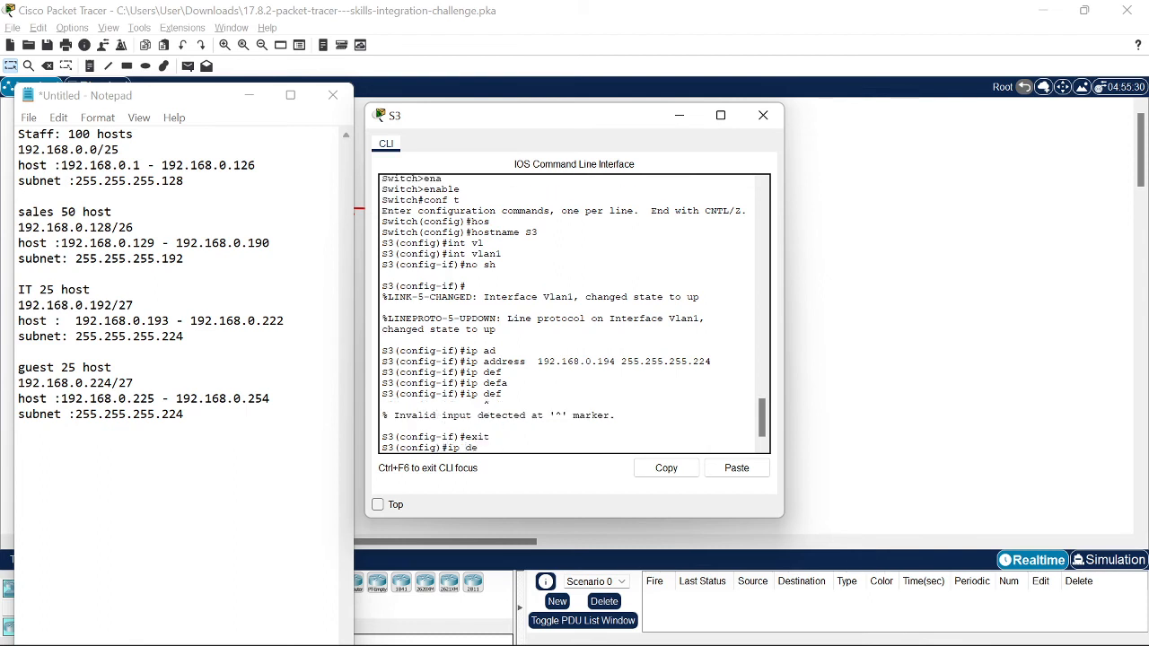
key(Tab)
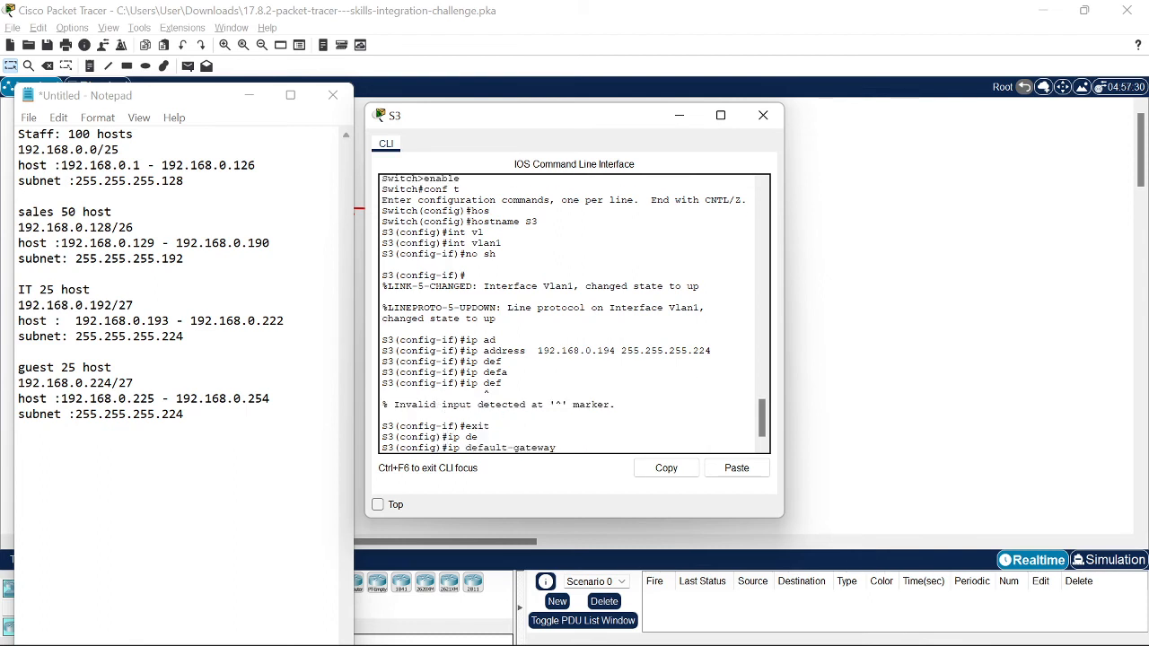
text(192.168.0.193)
key(Return)
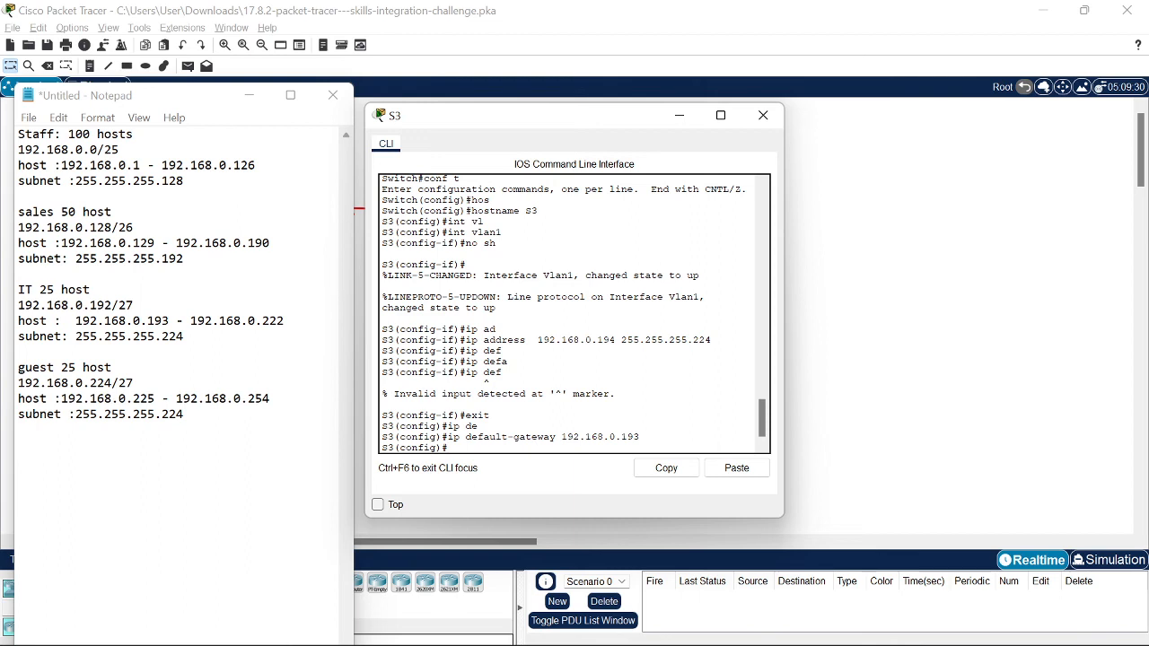
Step: Enable ip domain-lookup and set S3's enable secret password
text(ip domai)
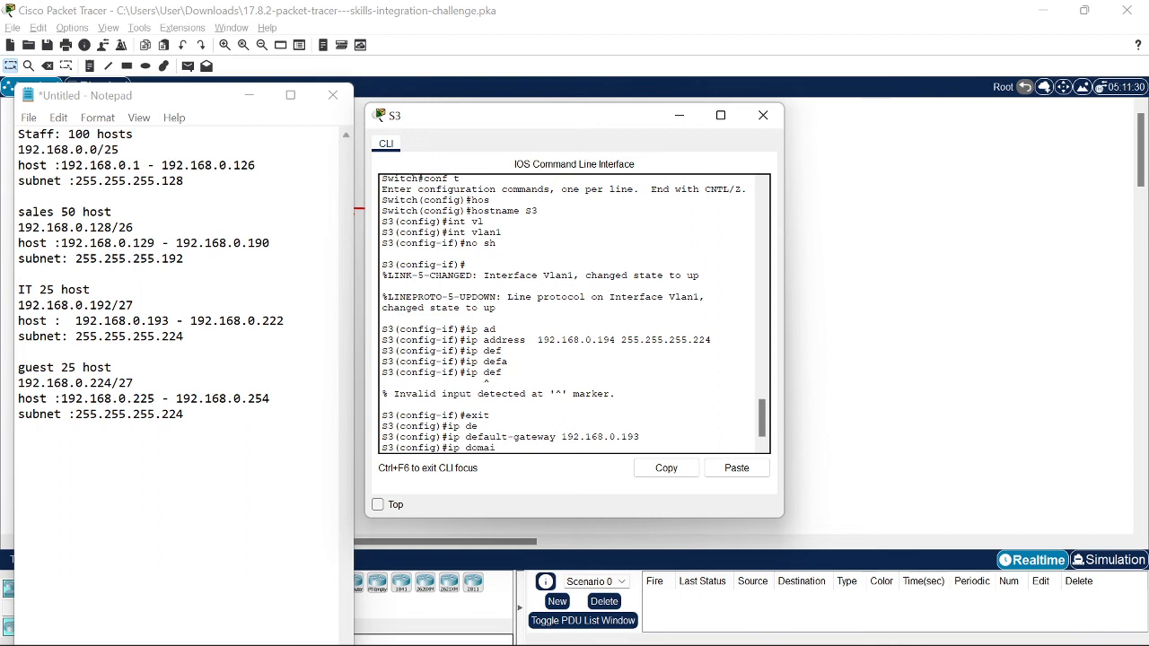
text(n-l)
key(Tab)
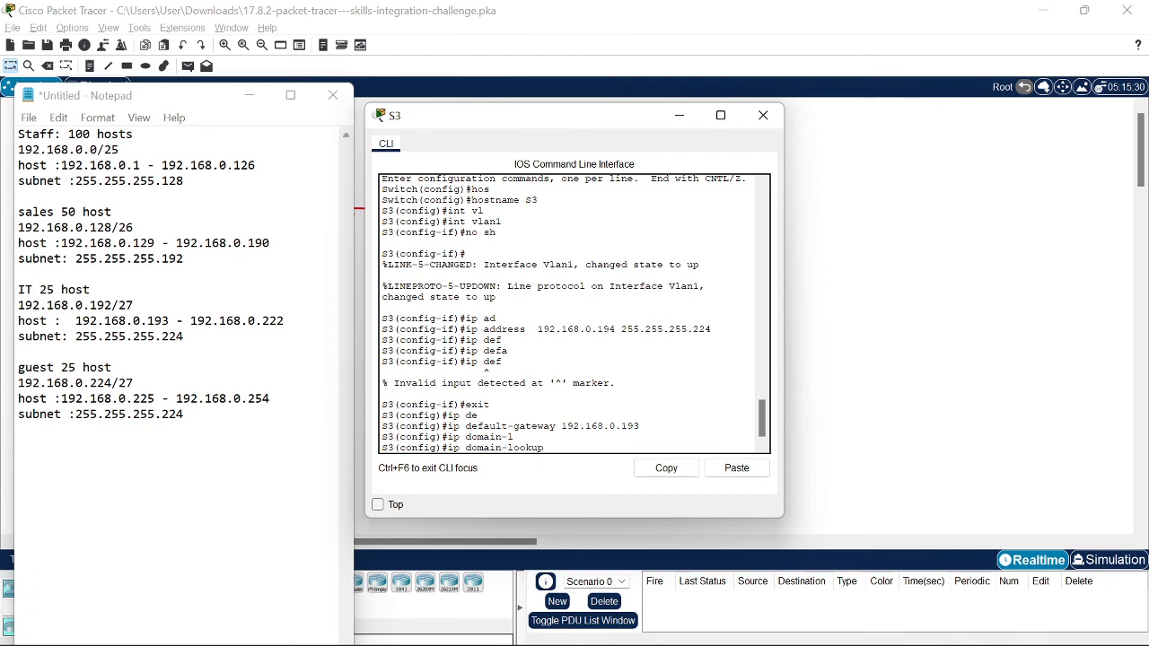
key(Return)
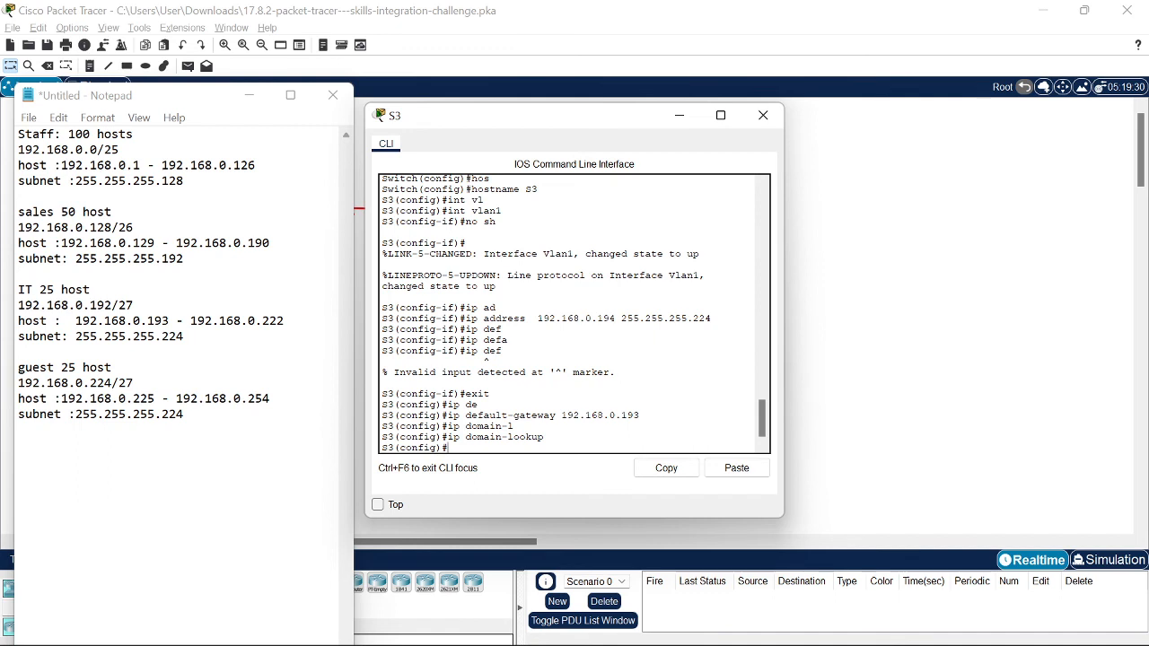
text(enable)
key(Tab)
text(se)
key(Tab)
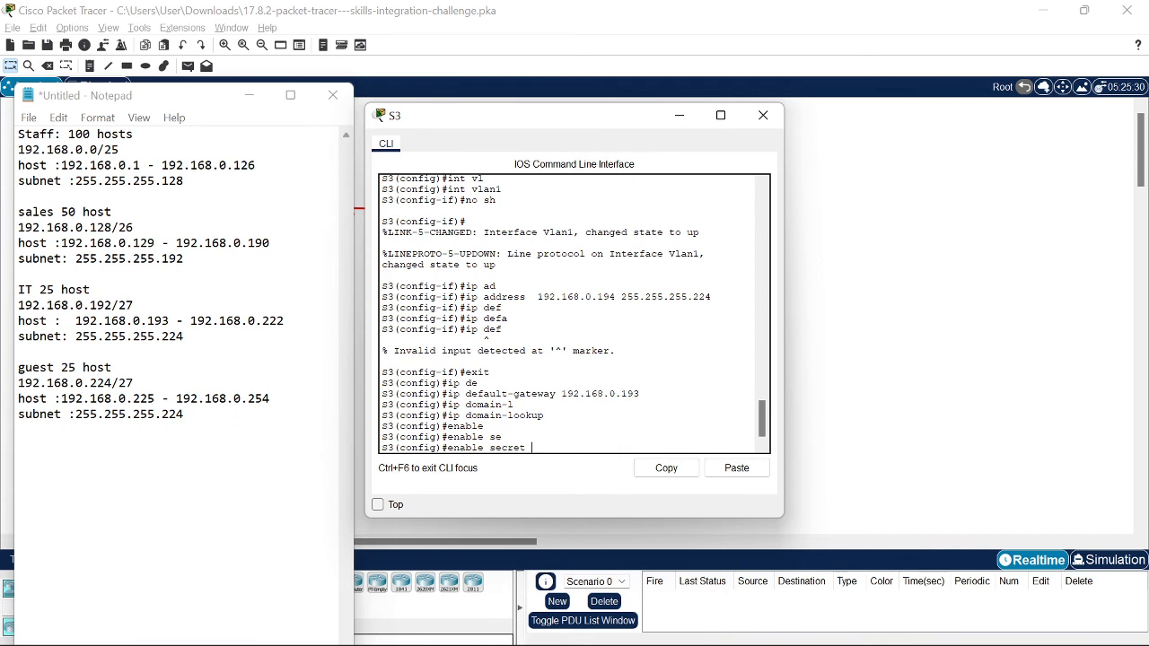
text(Ciscoenp)
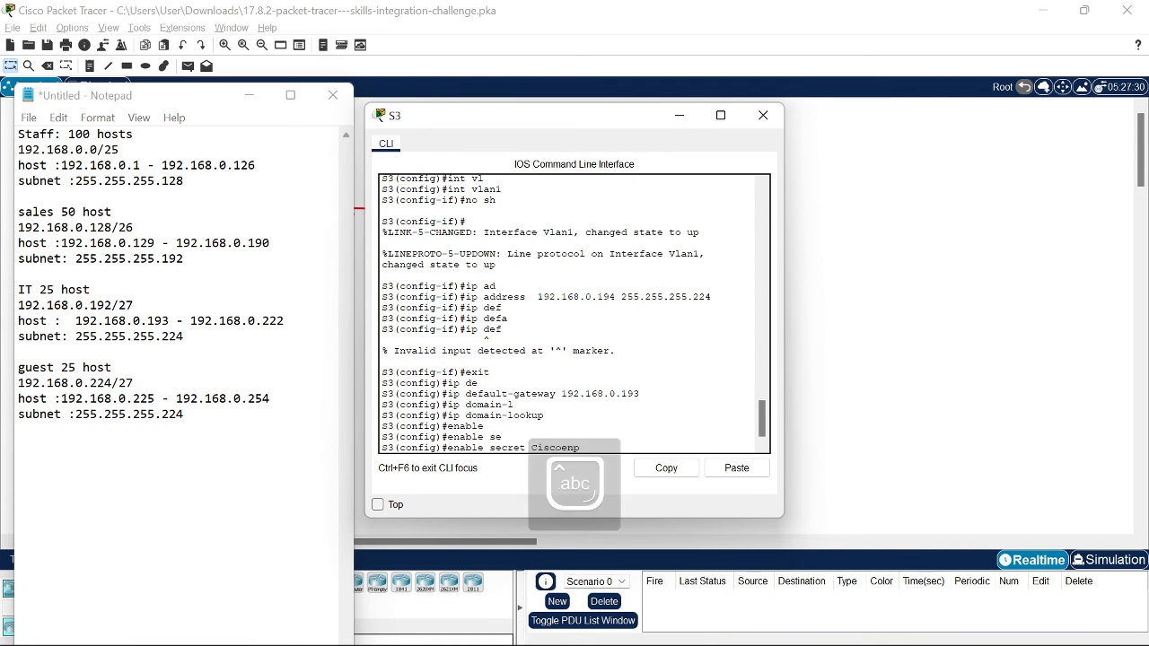
text(a55)
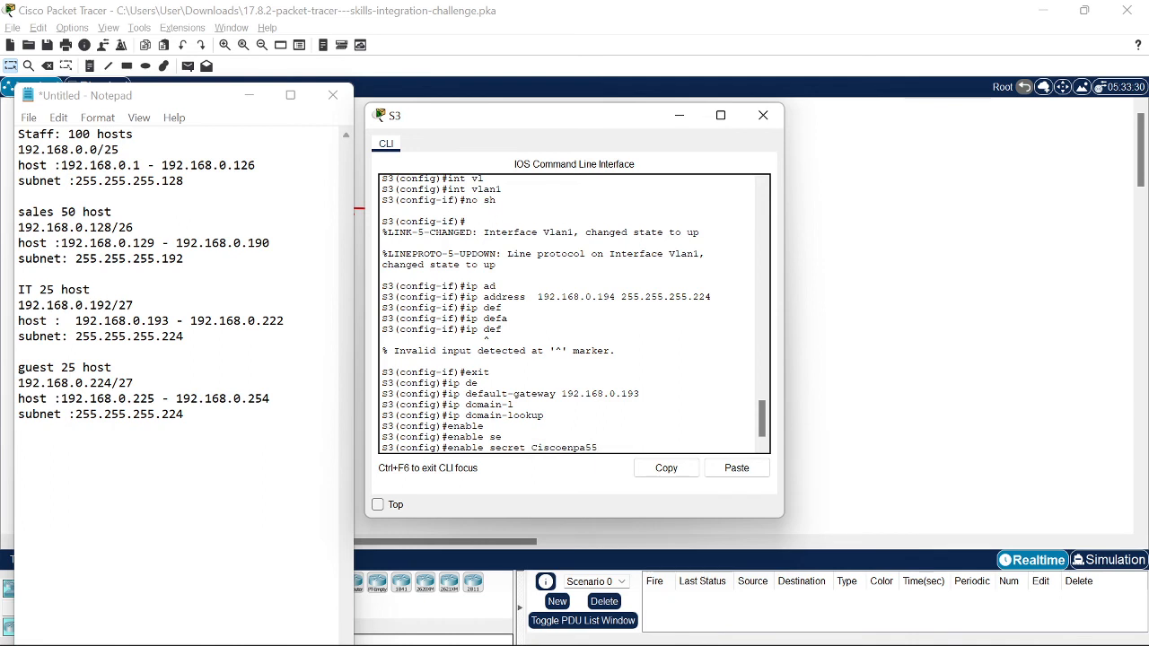
key(Return)
Step: Configure S3's console line 0 with a password
text(line con)
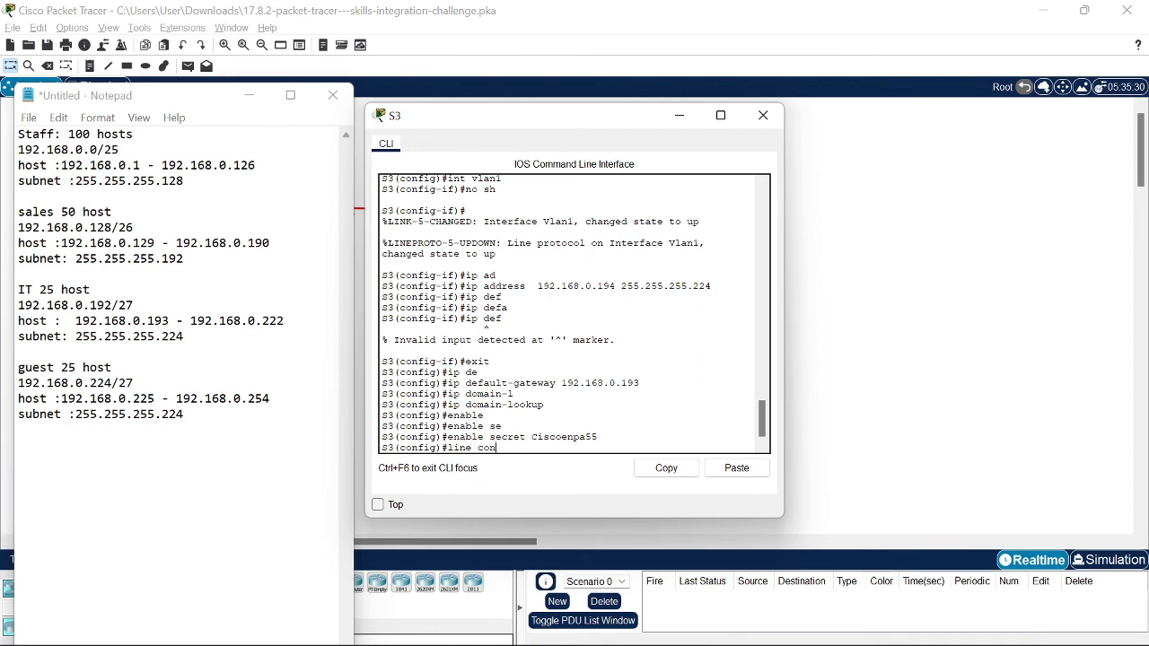
key(Tab)
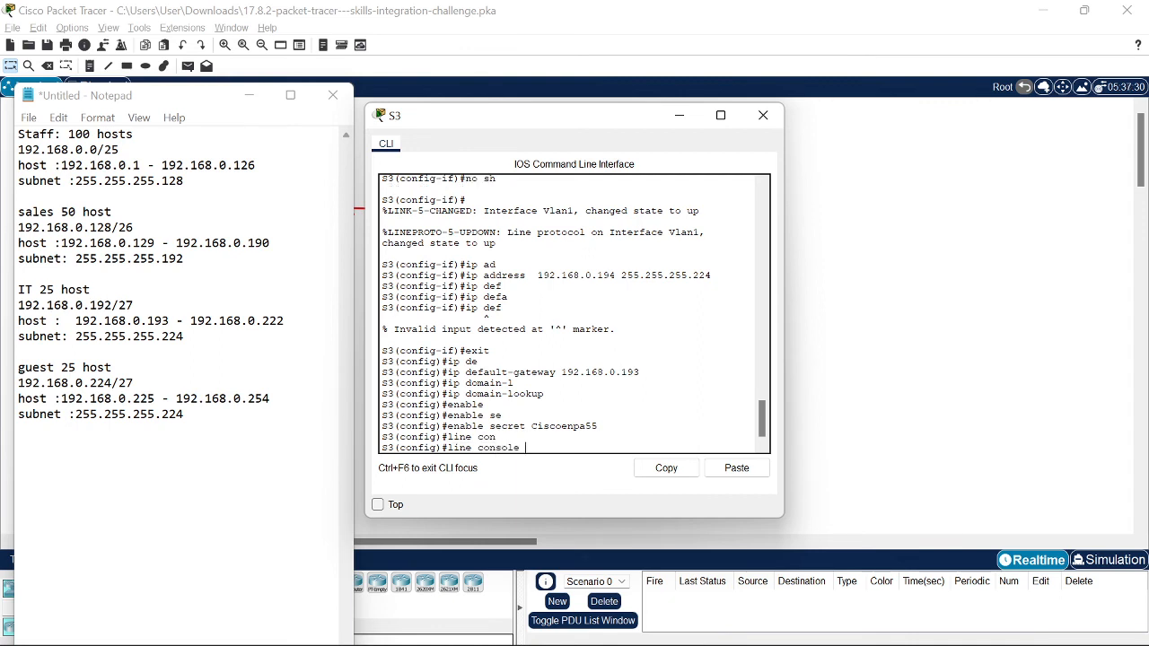
text(0)
key(Return)
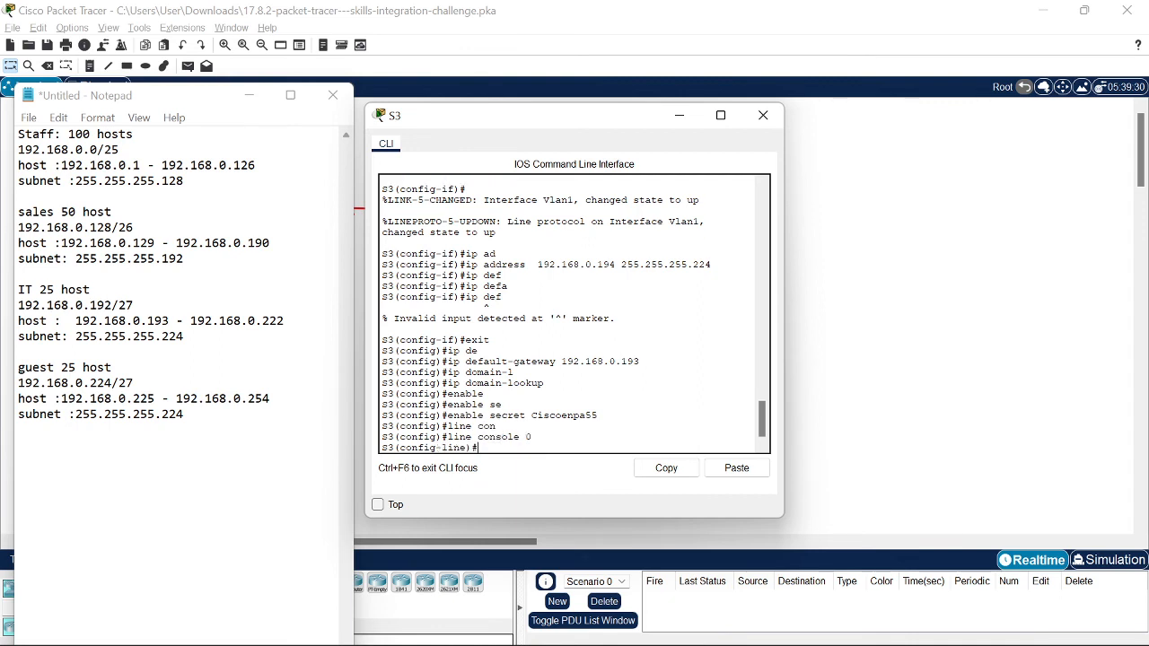
text(pass)
key(Tab)
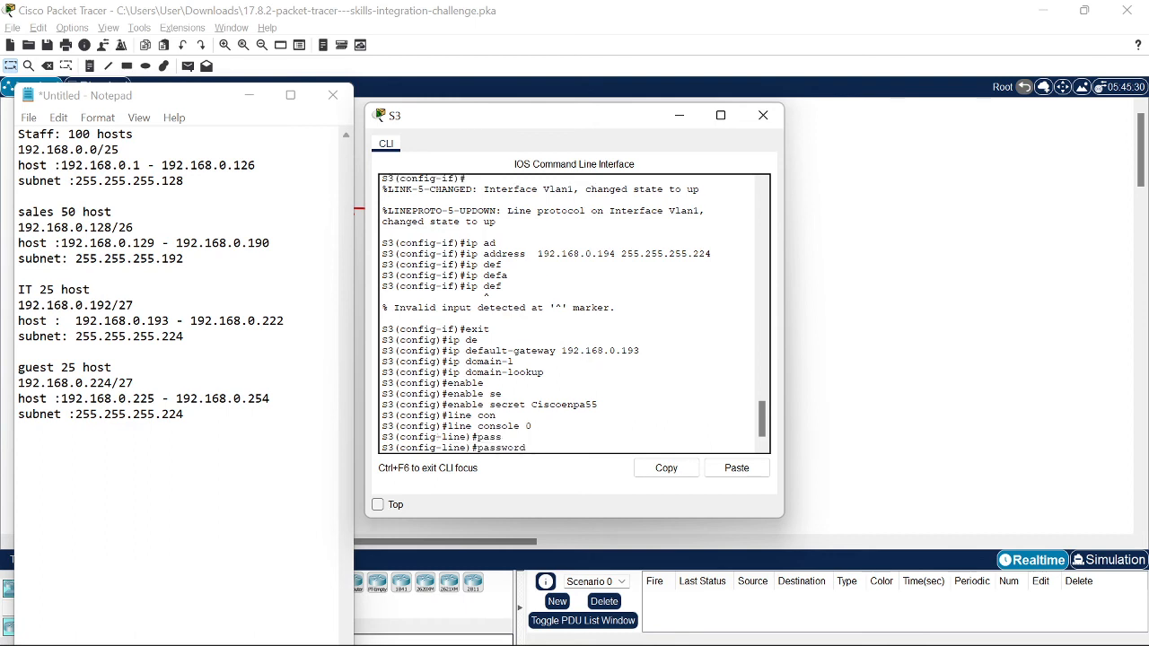
text(cinsco)
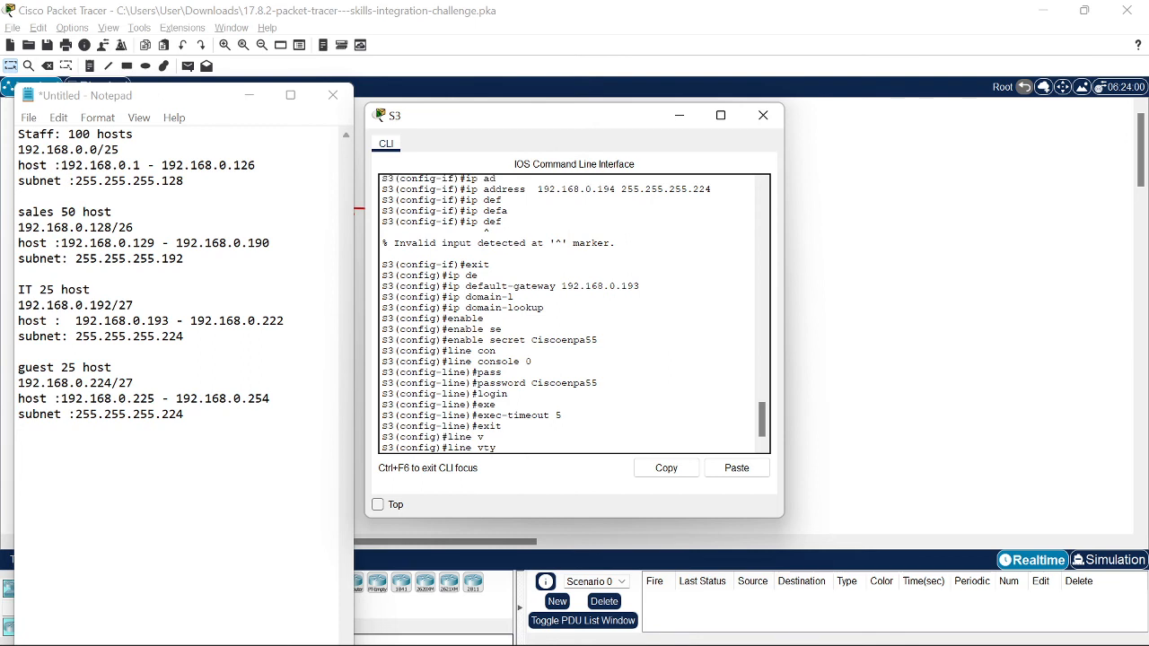
Step: Set exec-timeout 5 on S3's VTY lines 0 4
text(0 4)
key(Return)
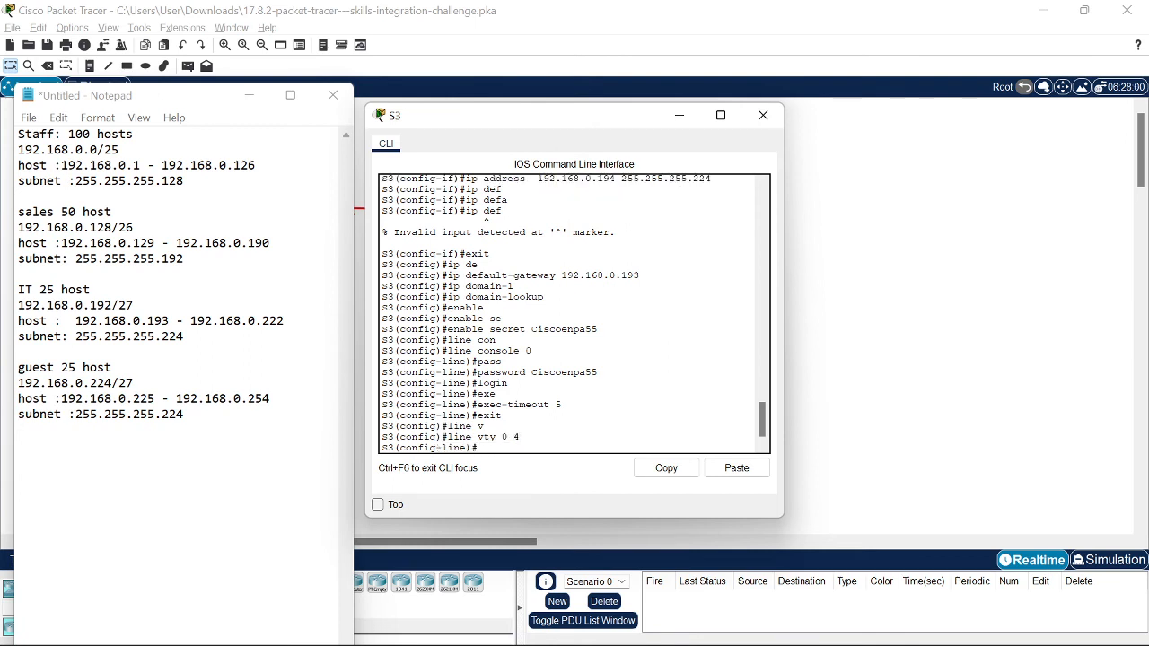
text(exe)
key(Tab)
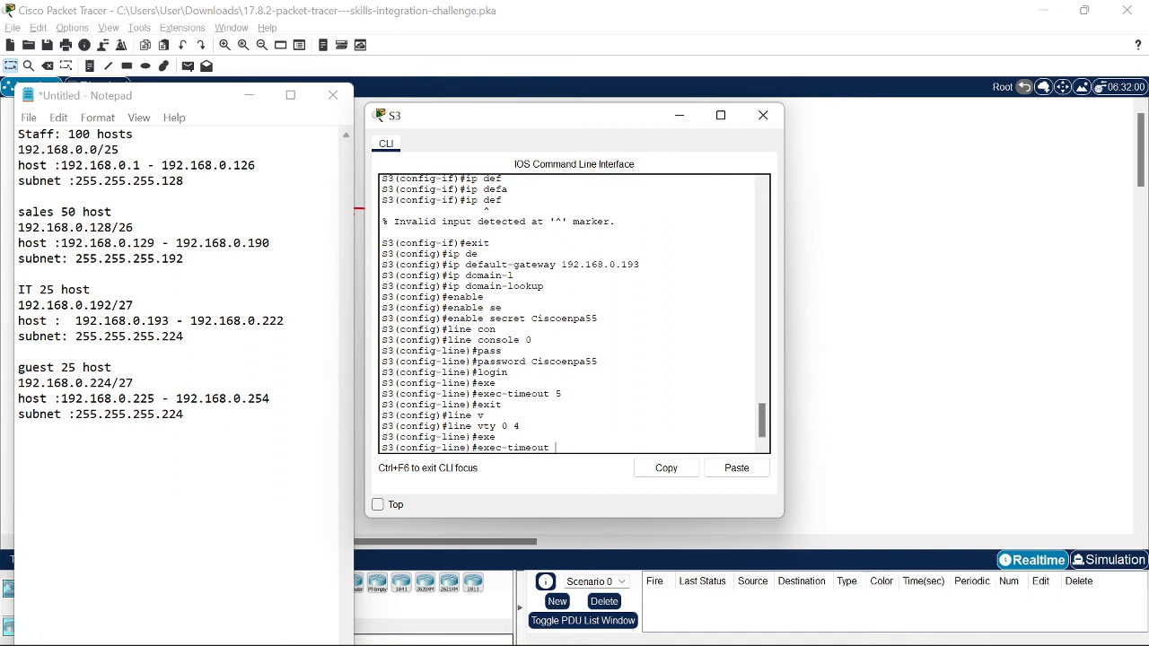
text(5)
key(Return)
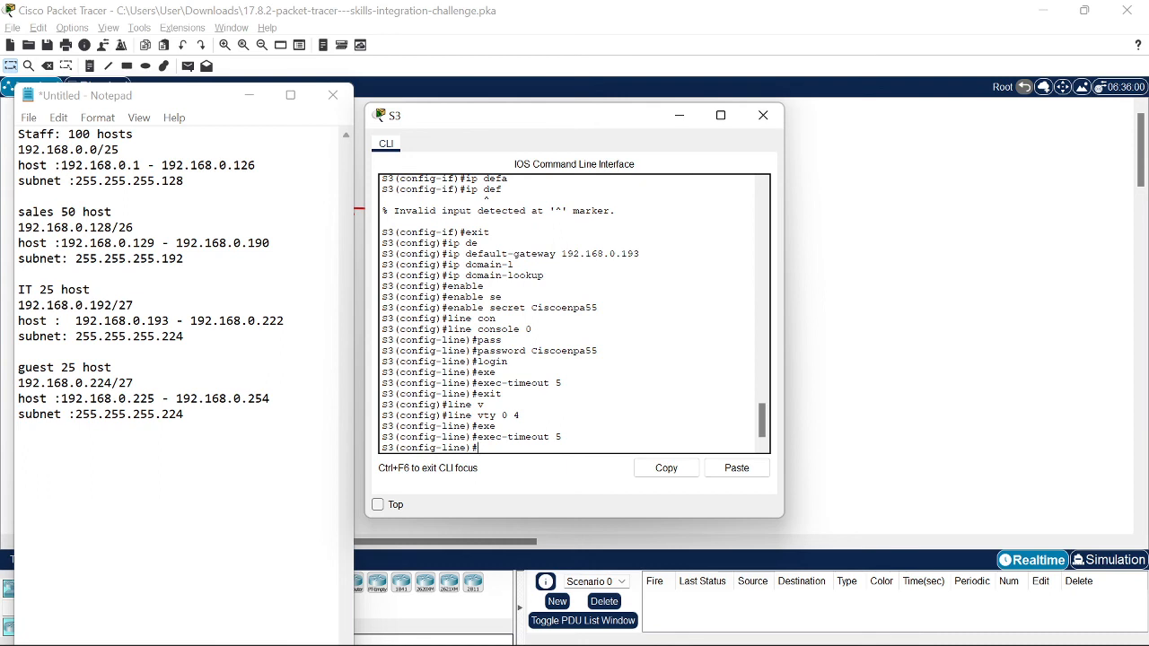
Step: Start the service password-encryption command on S3
text(serv)
key(Tab)
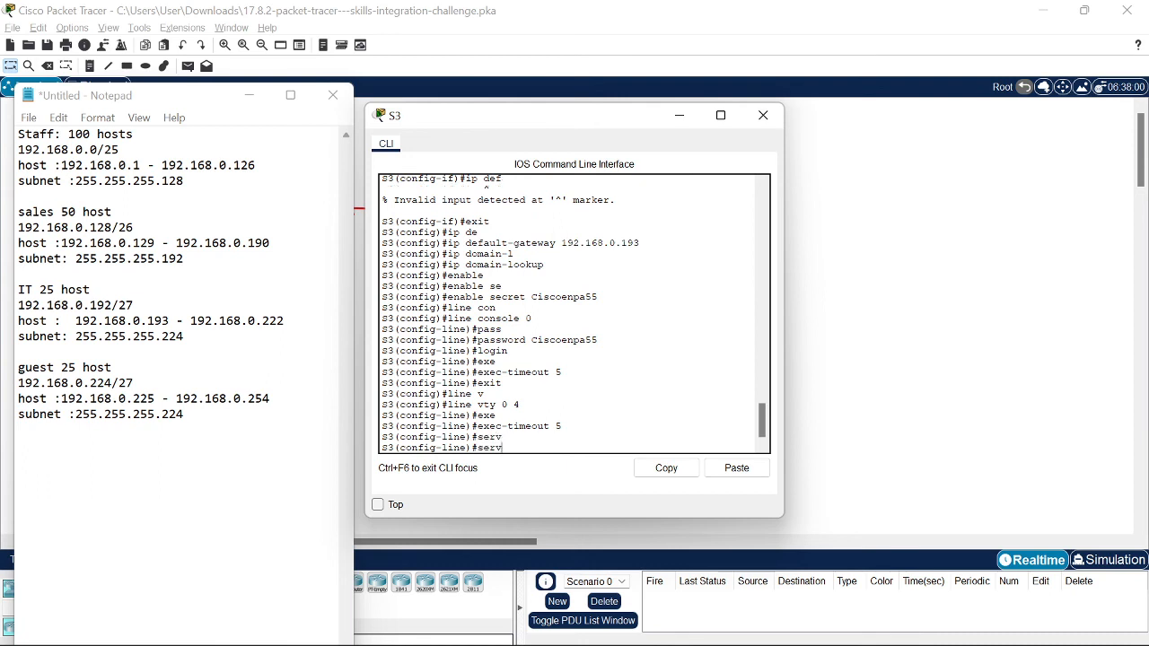
text(ice)
key(Tab)
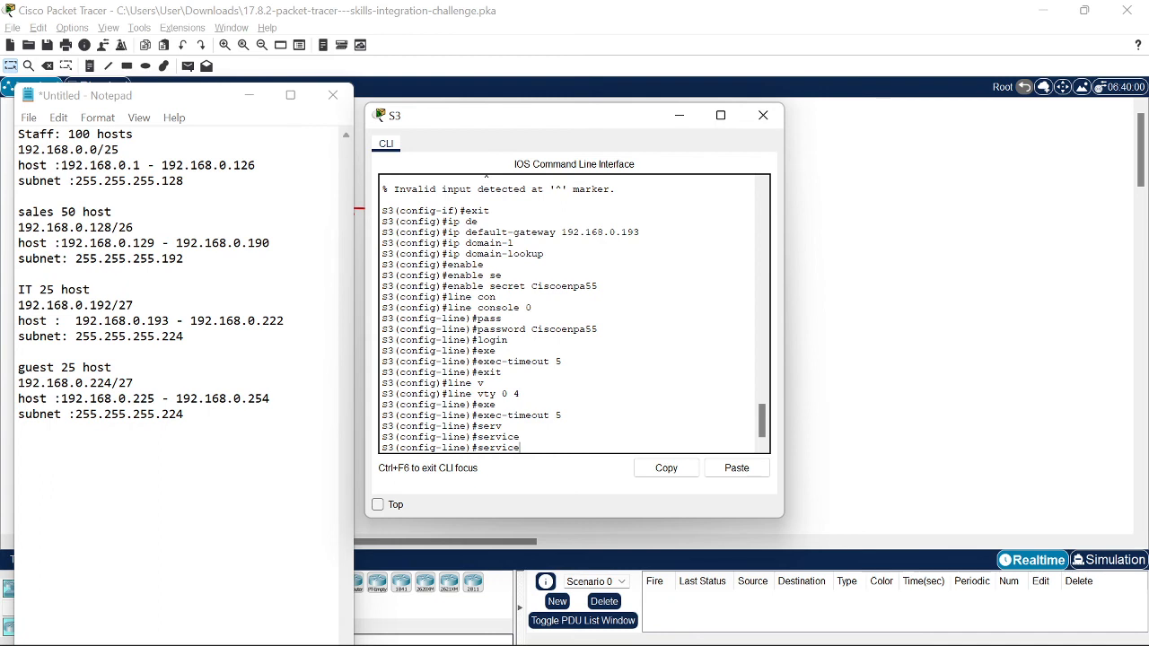
text(pass)
key(Tab)
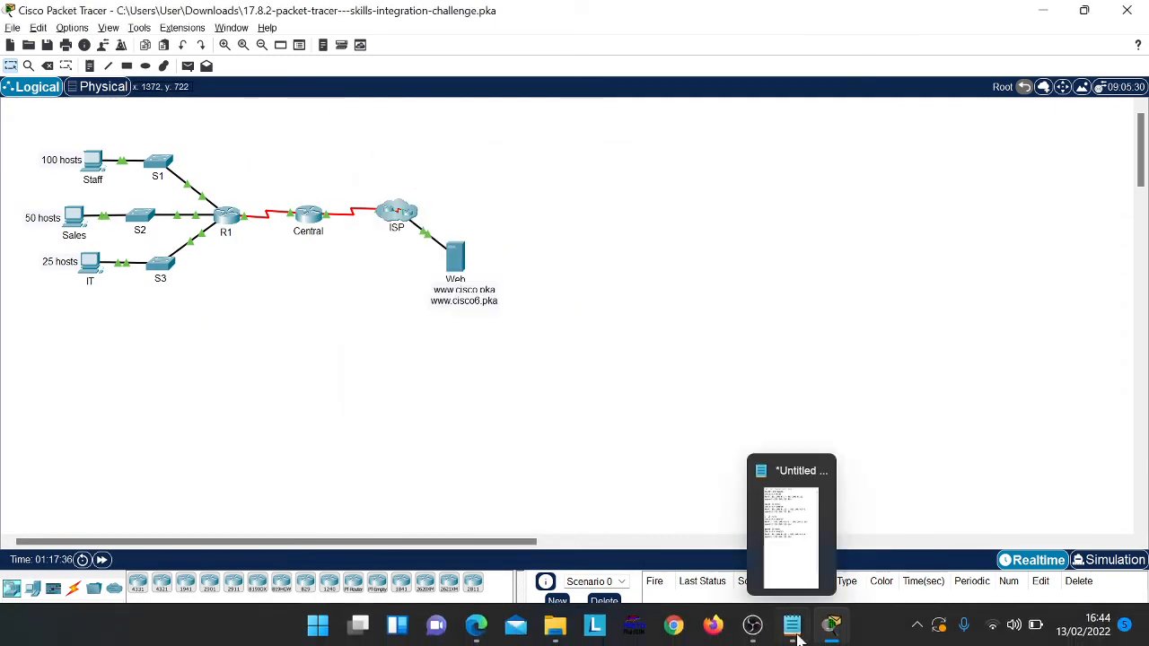
click(758, 627)
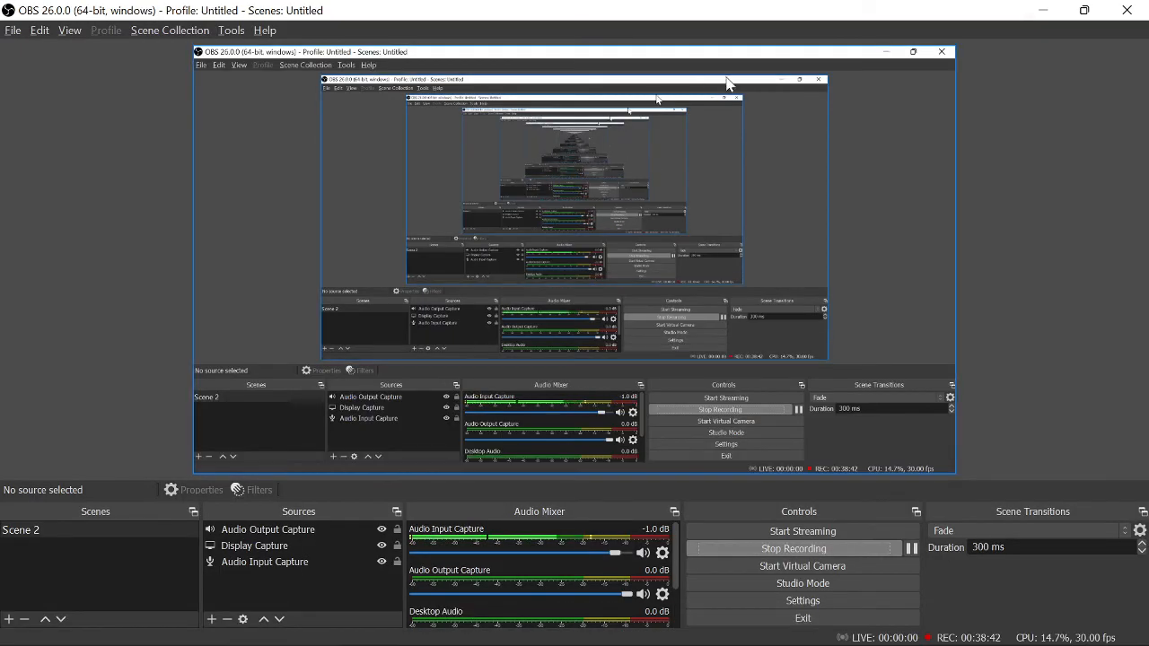
click(1042, 9)
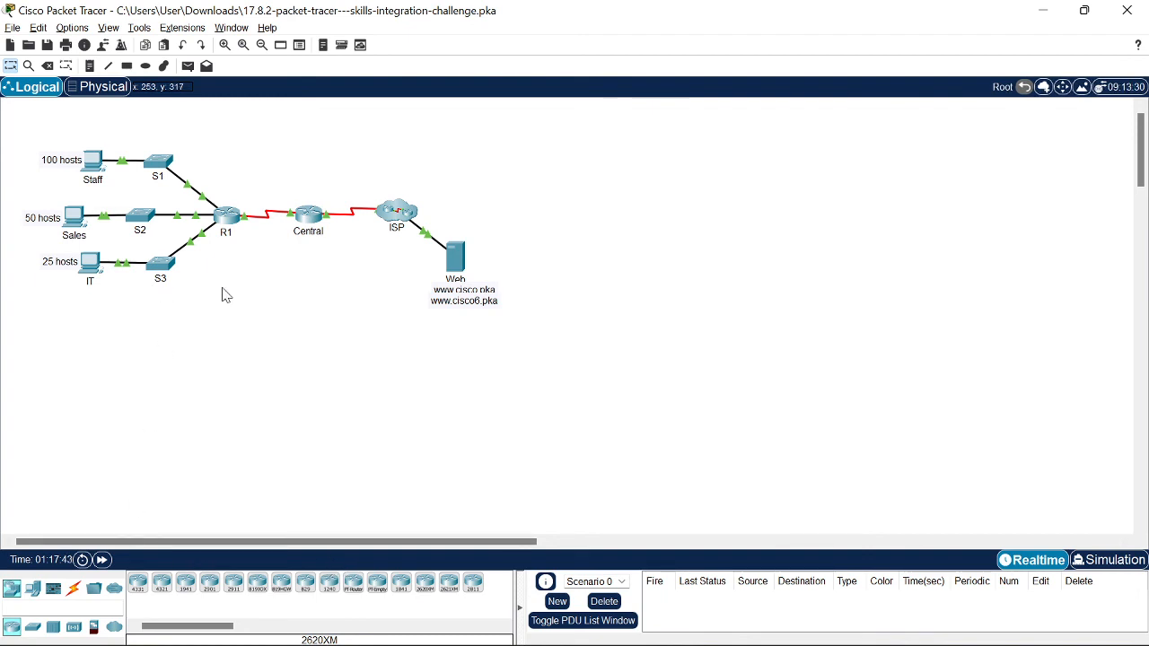
click(454, 255)
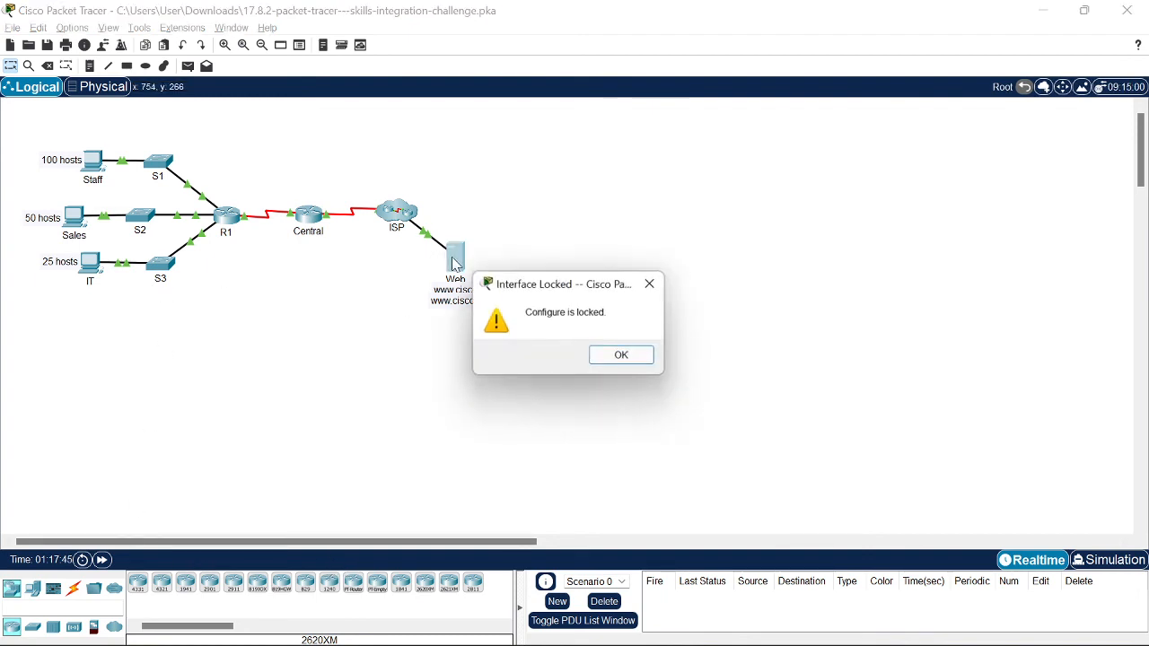
click(653, 285)
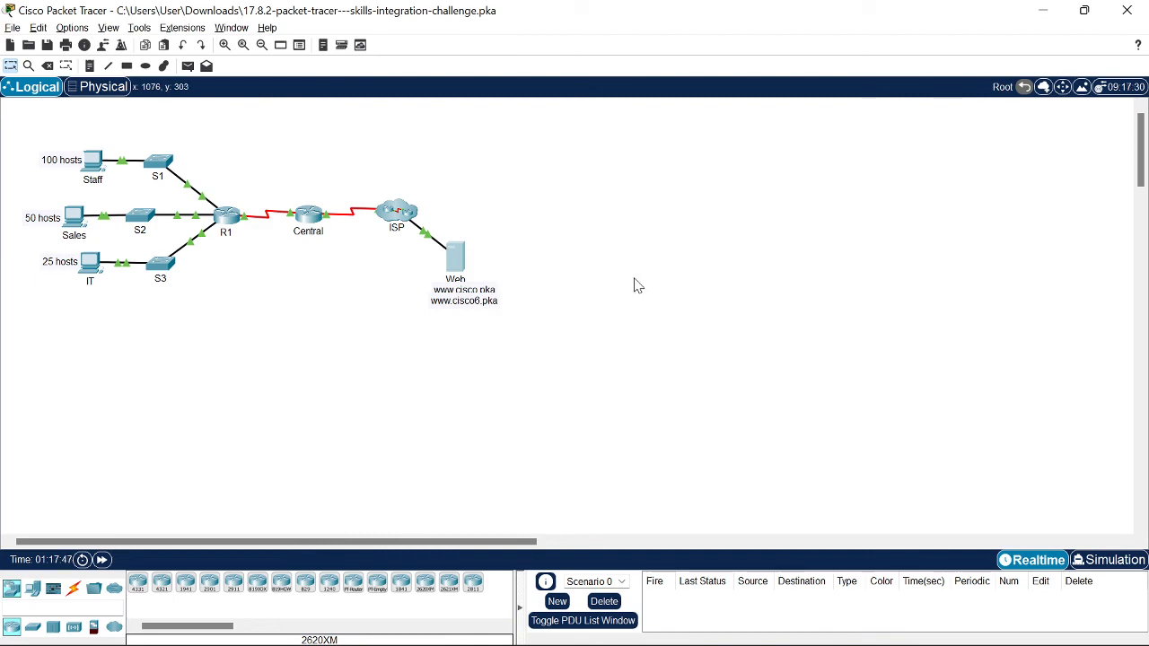
click(93, 165)
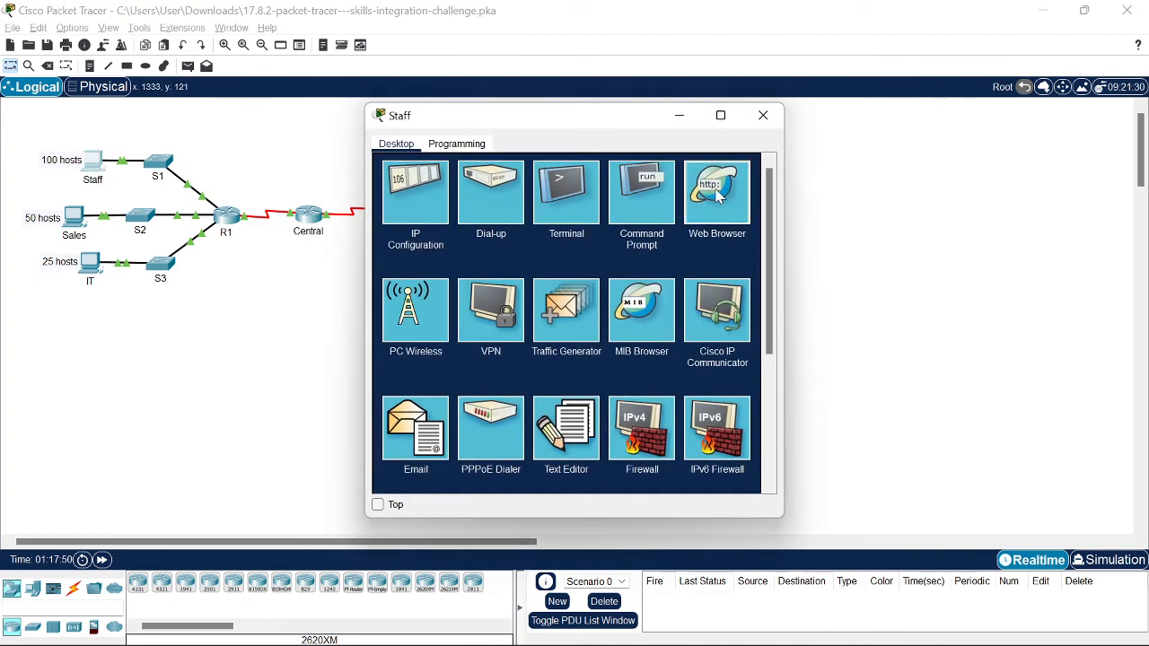
click(761, 117)
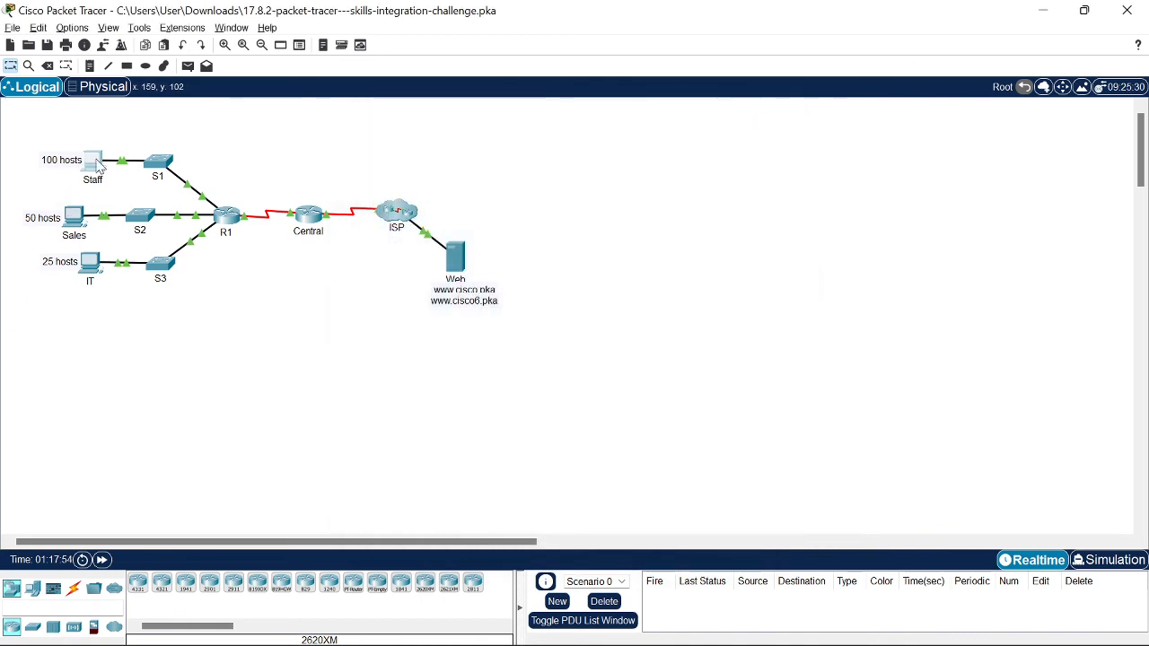
double_click(485, 289)
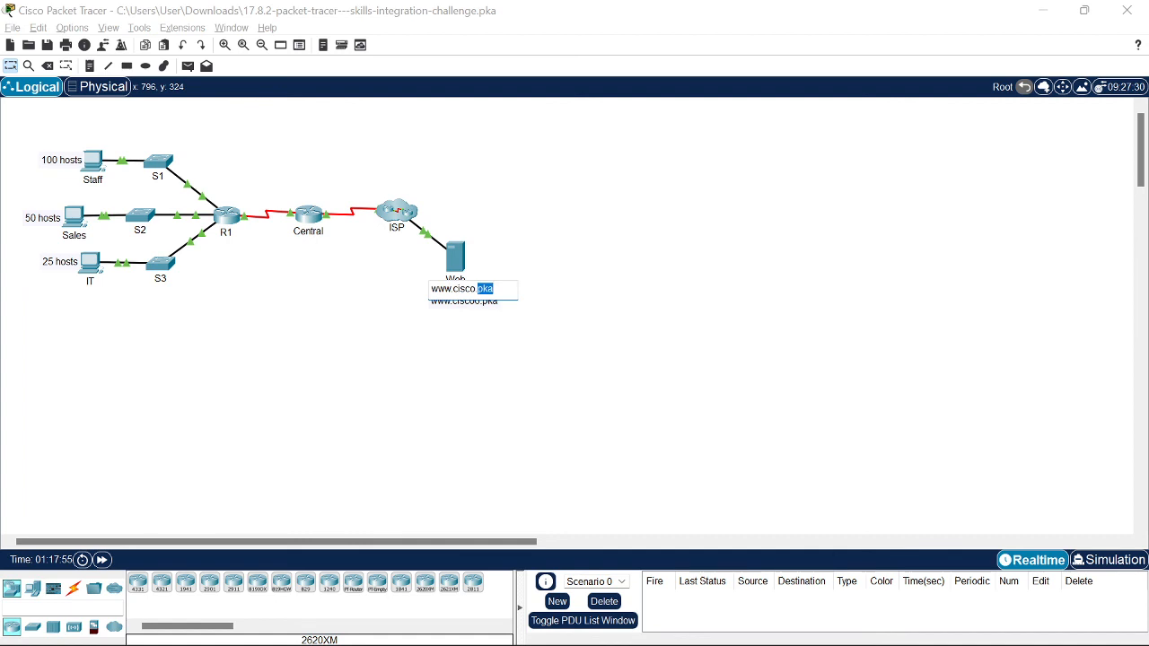
key(ctrl+a)
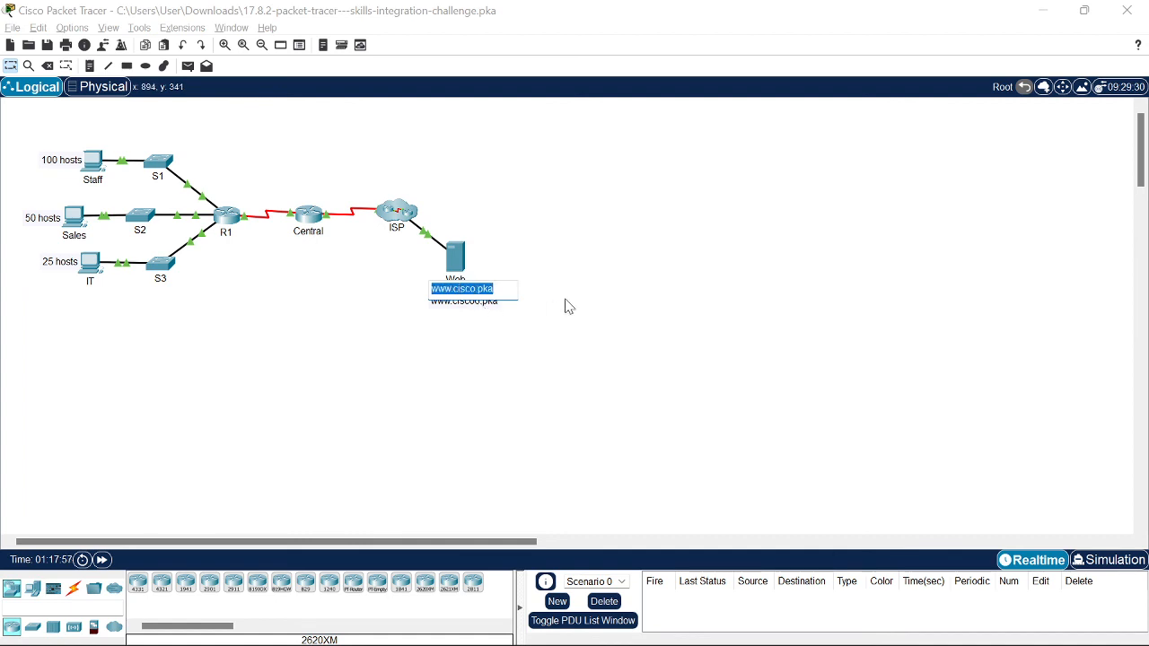
click(566, 306)
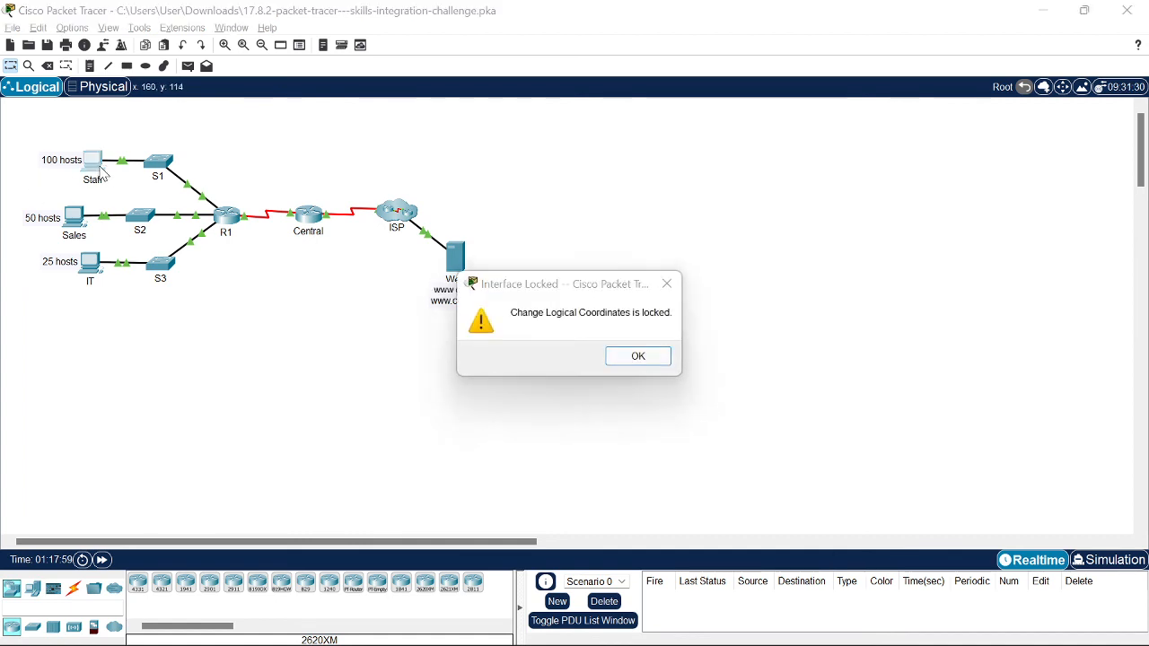
key(Return)
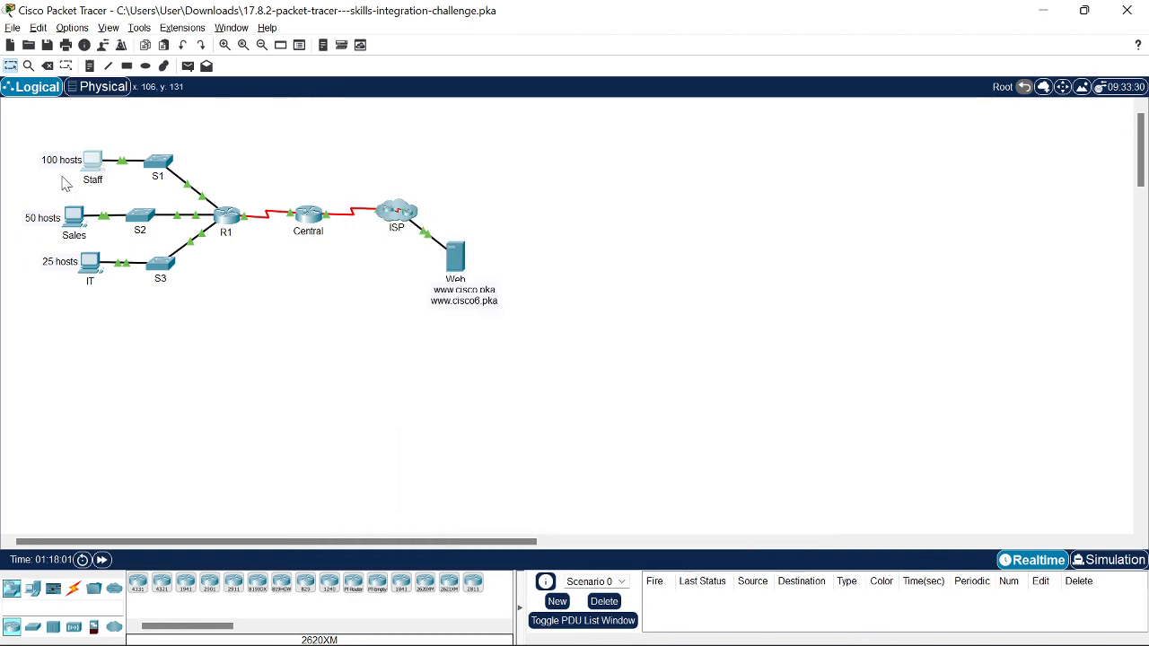
click(94, 162)
click(669, 193)
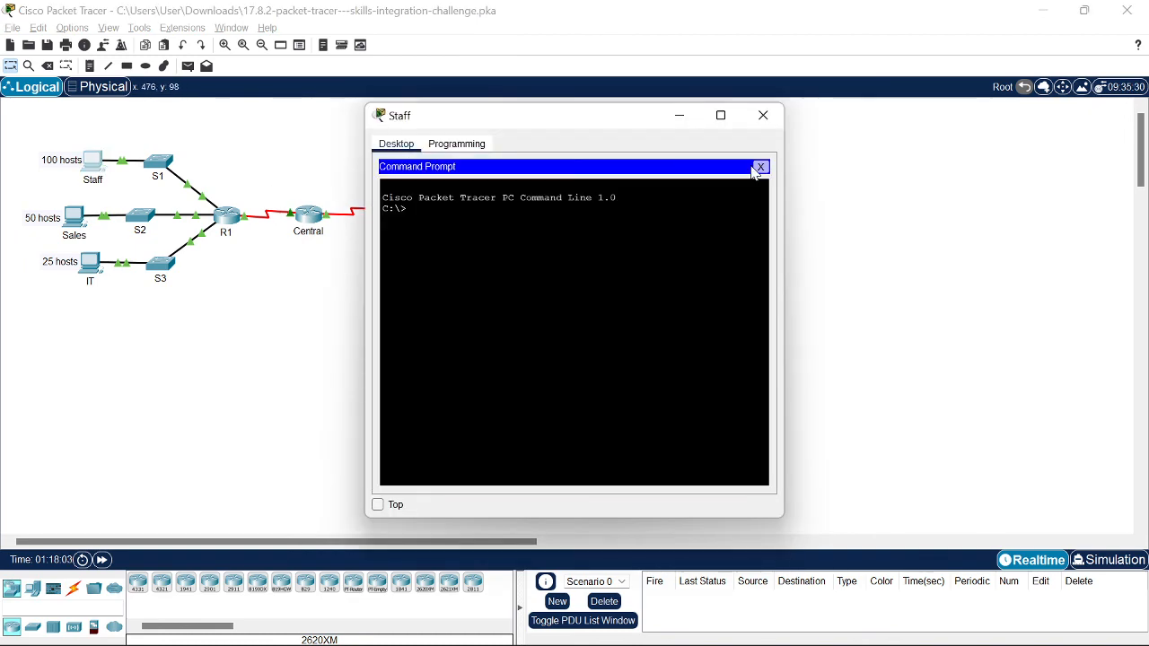
click(761, 167)
click(718, 205)
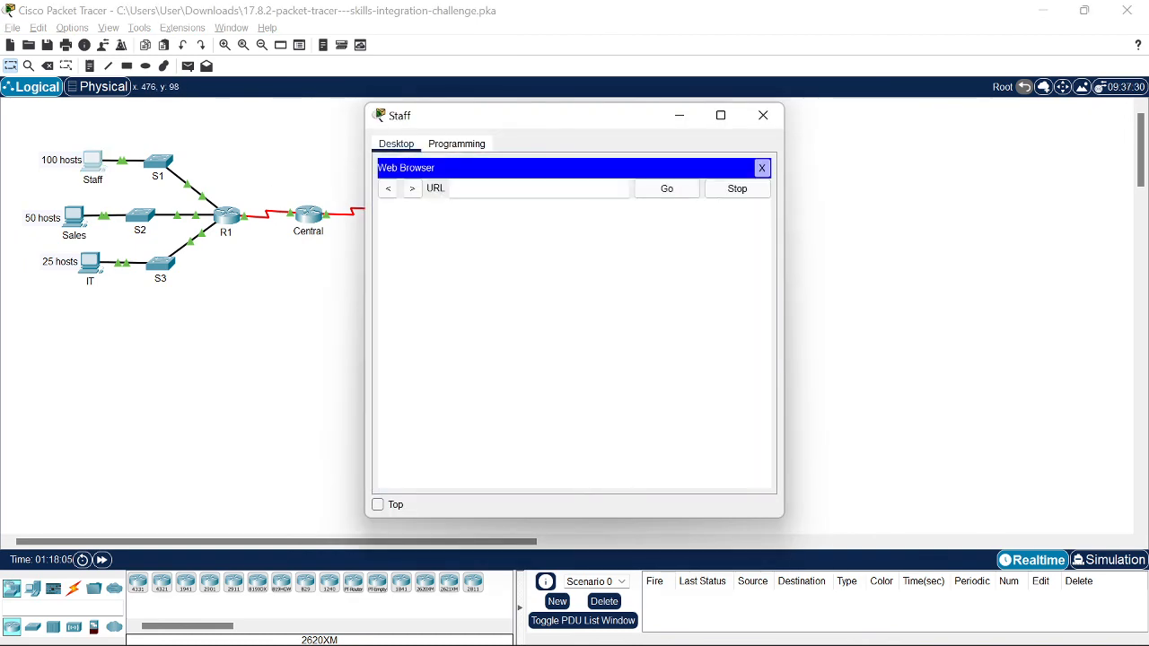
text(http://www.cisco.pka)
click(671, 192)
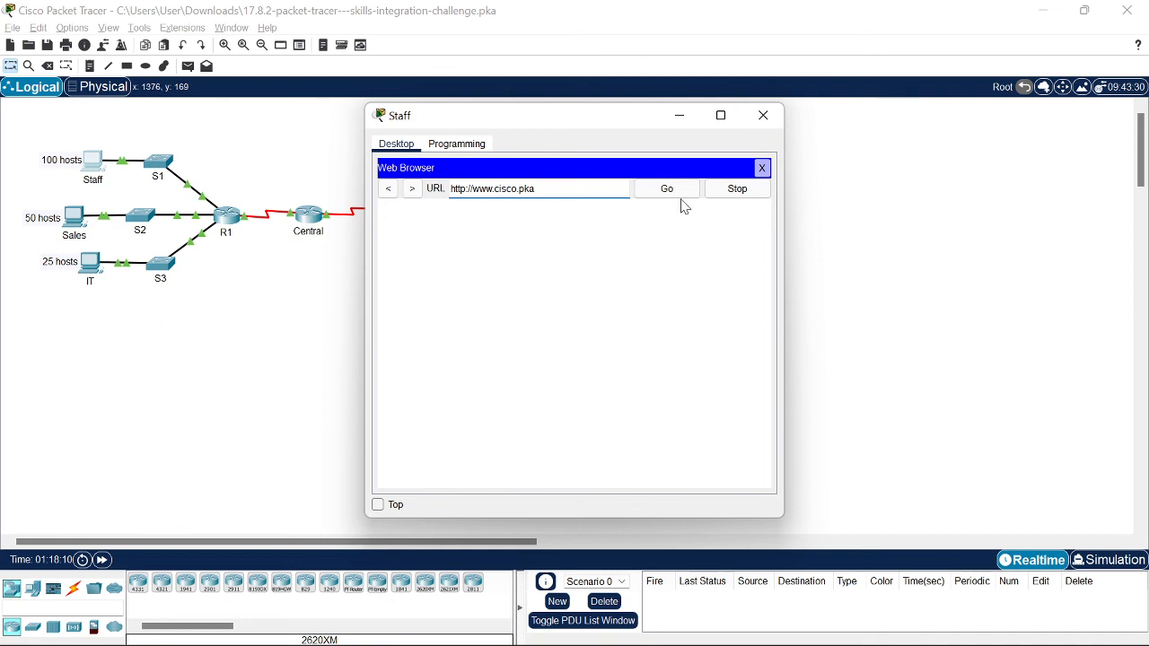
click(673, 195)
click(673, 196)
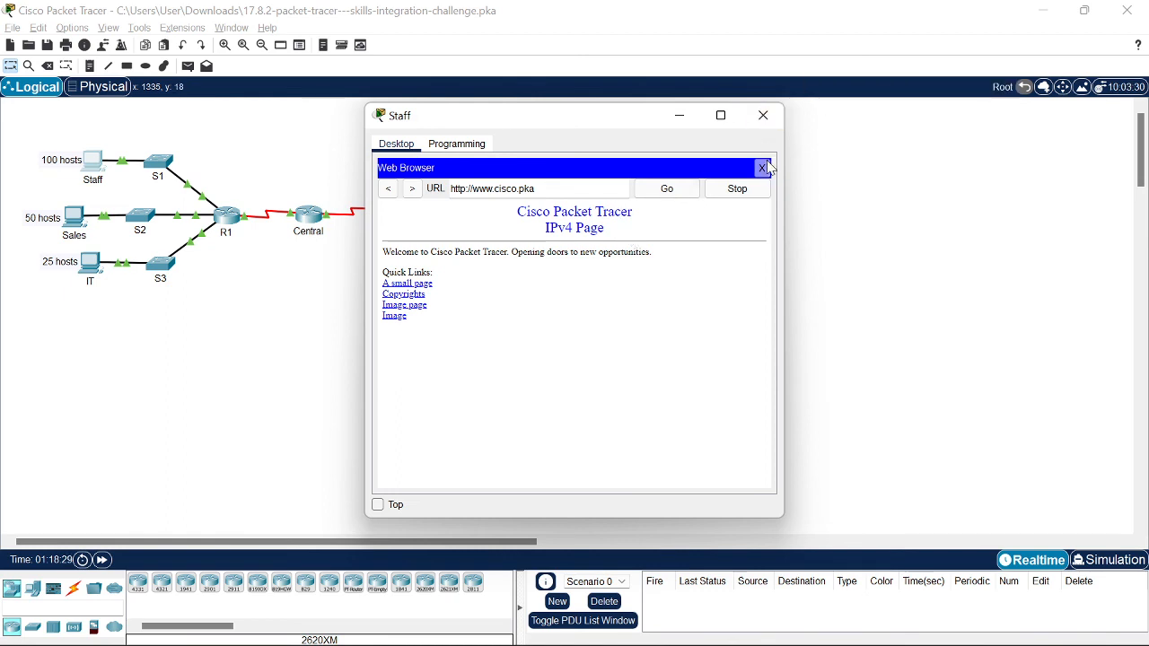
click(761, 168)
click(761, 116)
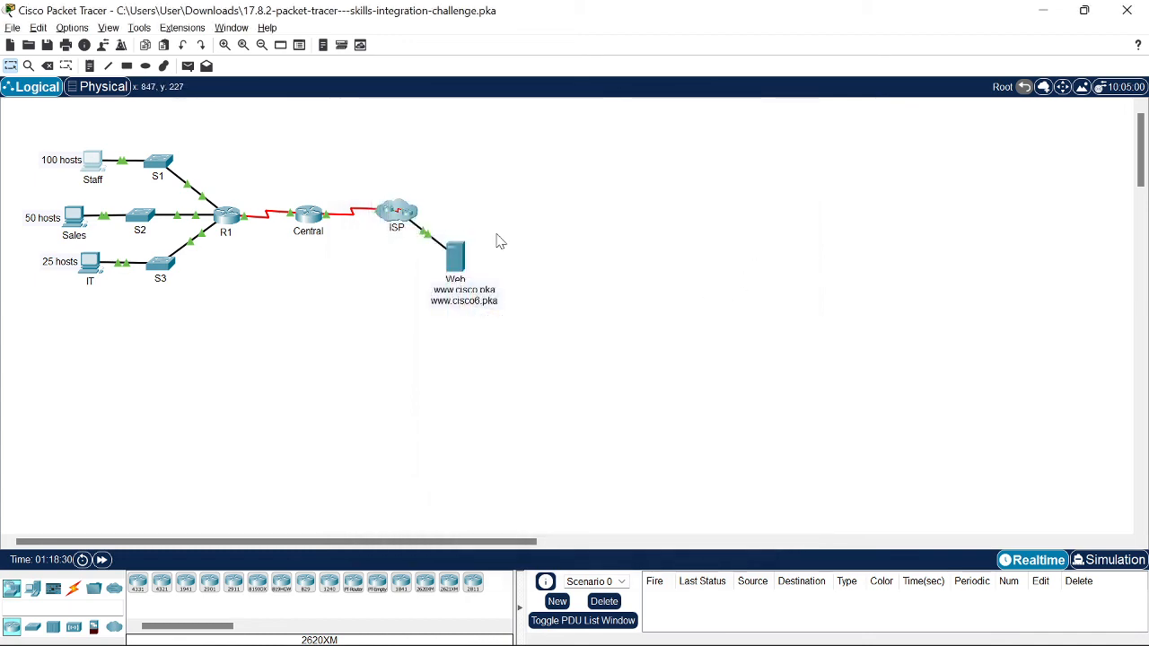
Step: Close the activity instructions and try the Web server's settings, dismissing the locked-configuration warning
double_click(485, 289)
click(539, 326)
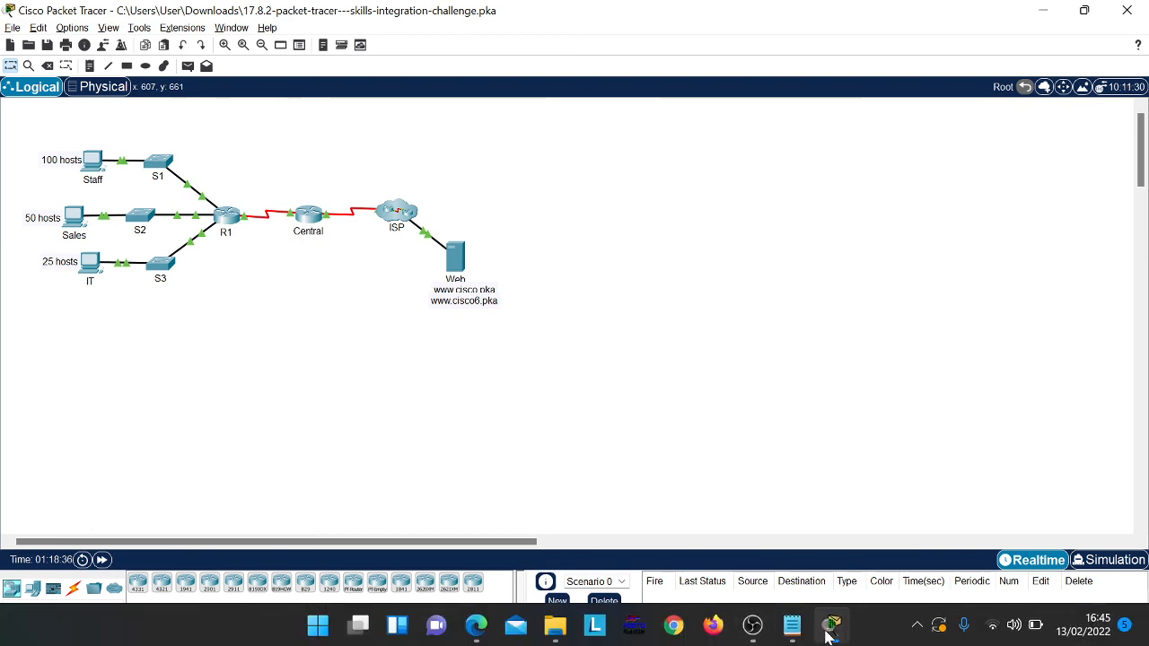
mouse_move(831, 626)
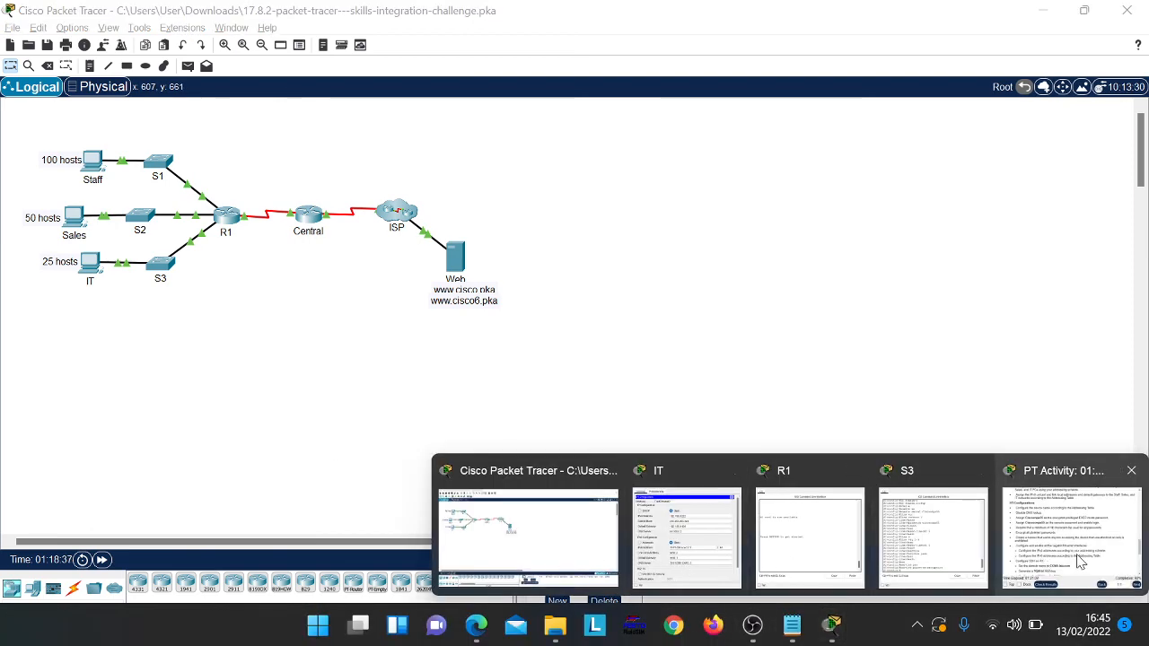
click(1077, 561)
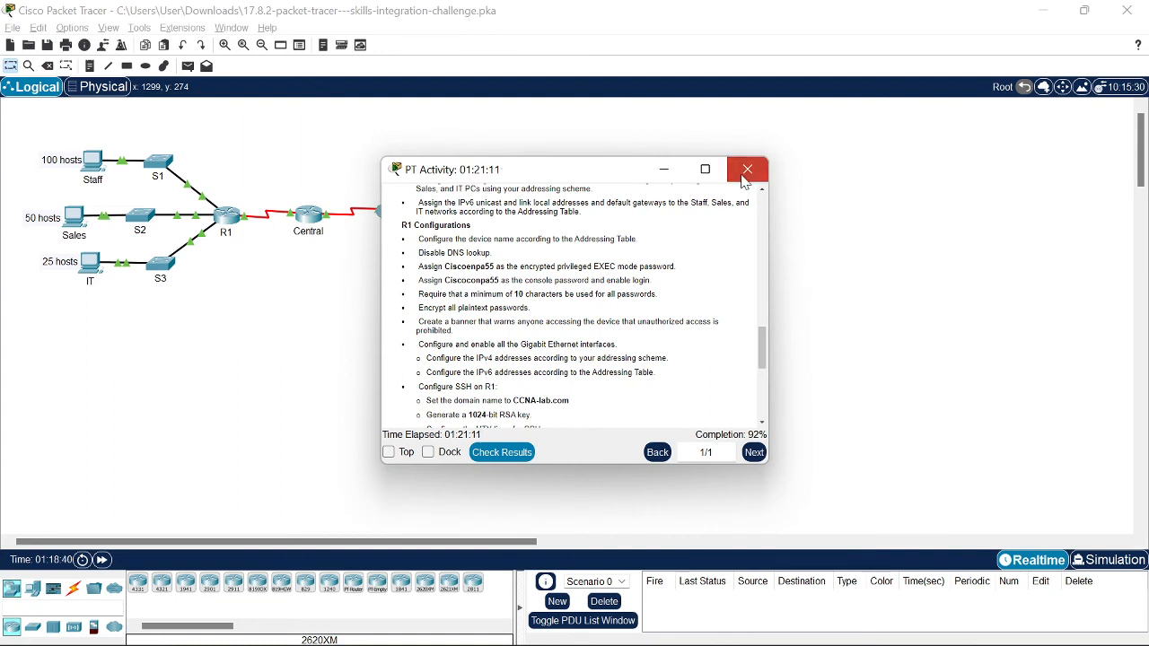
click(747, 168)
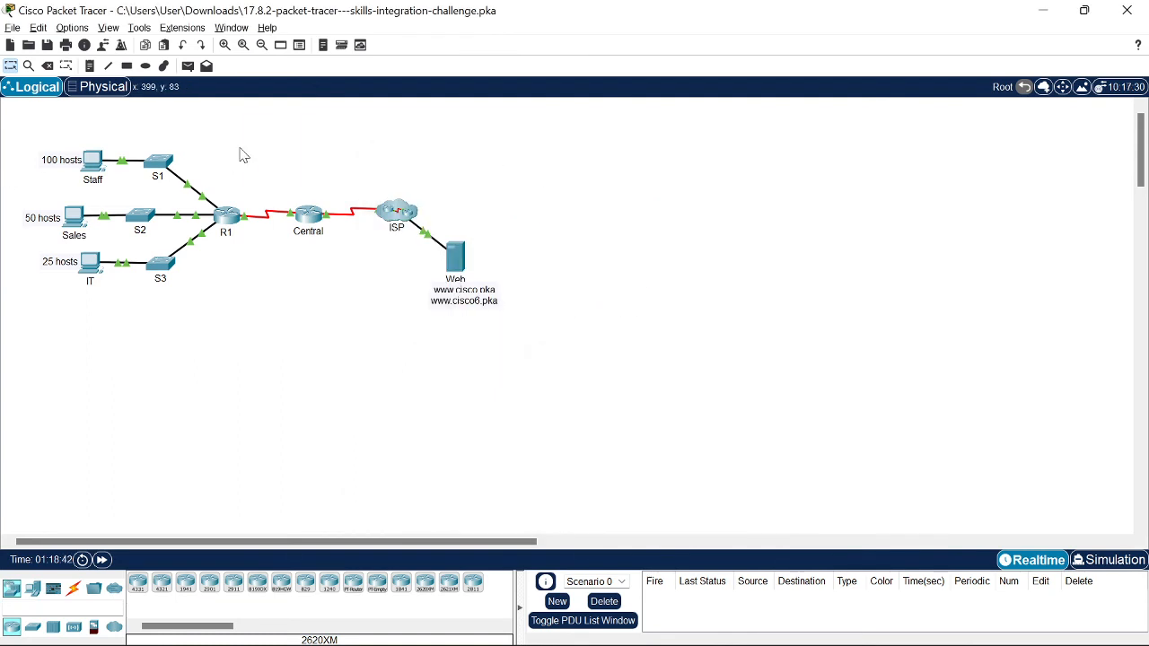
click(455, 258)
key(Return)
Step: Check Staff's web browser, then add a simple test PDU from Staff to Sales
click(98, 162)
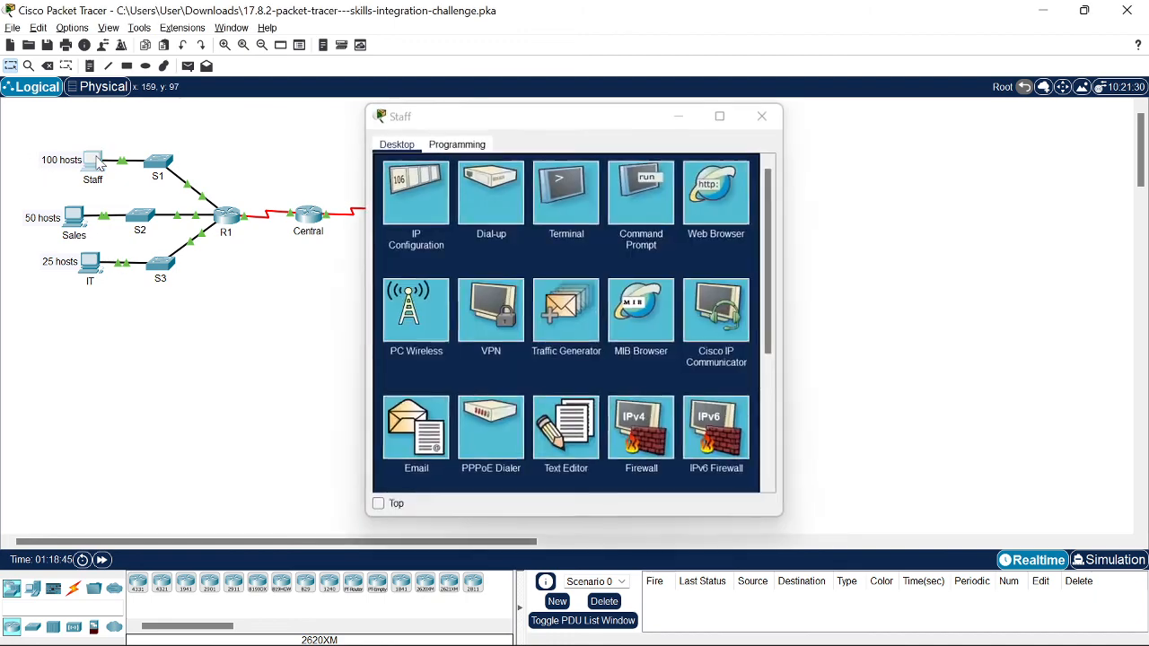
click(104, 164)
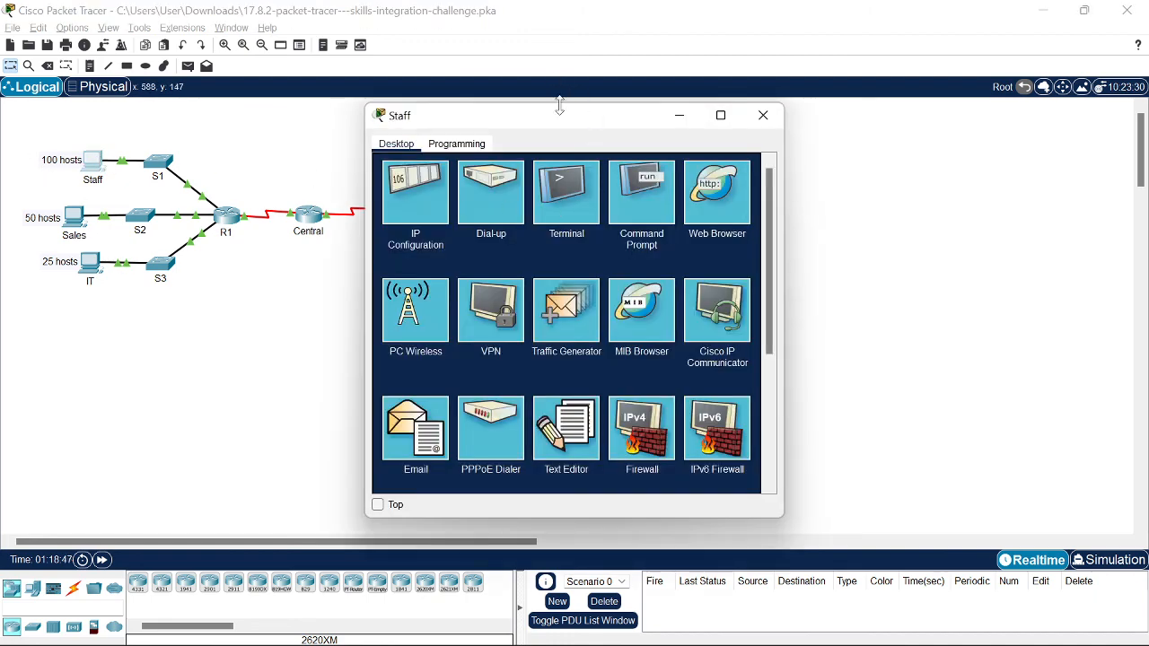
drag(629, 126, 602, 123)
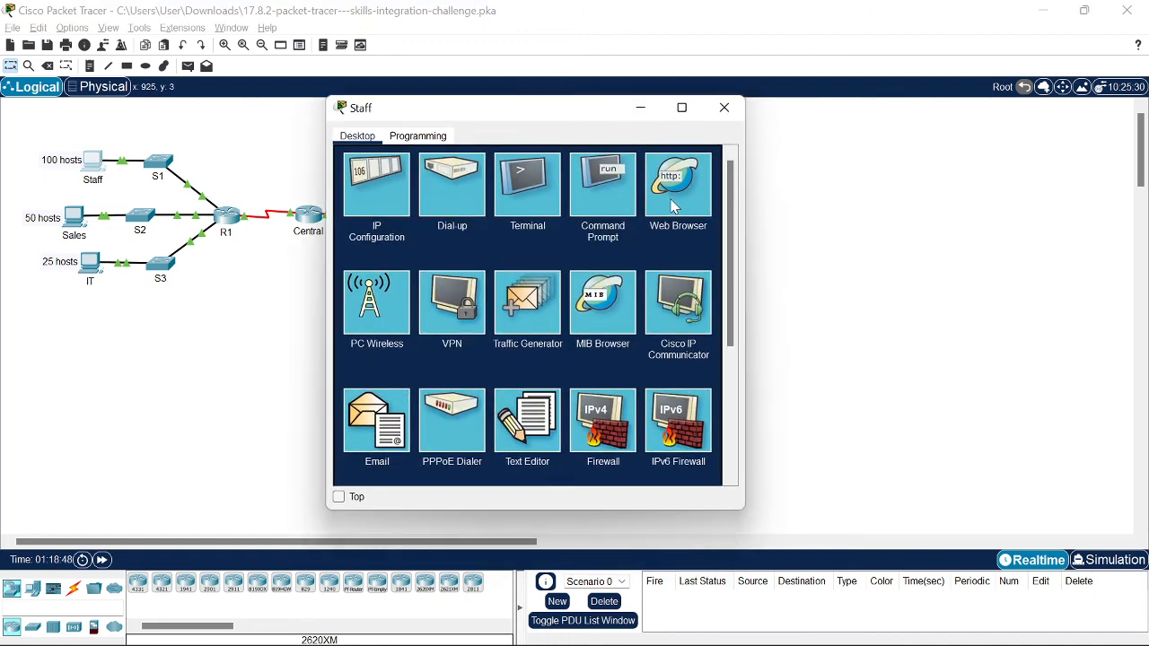
click(676, 202)
click(723, 161)
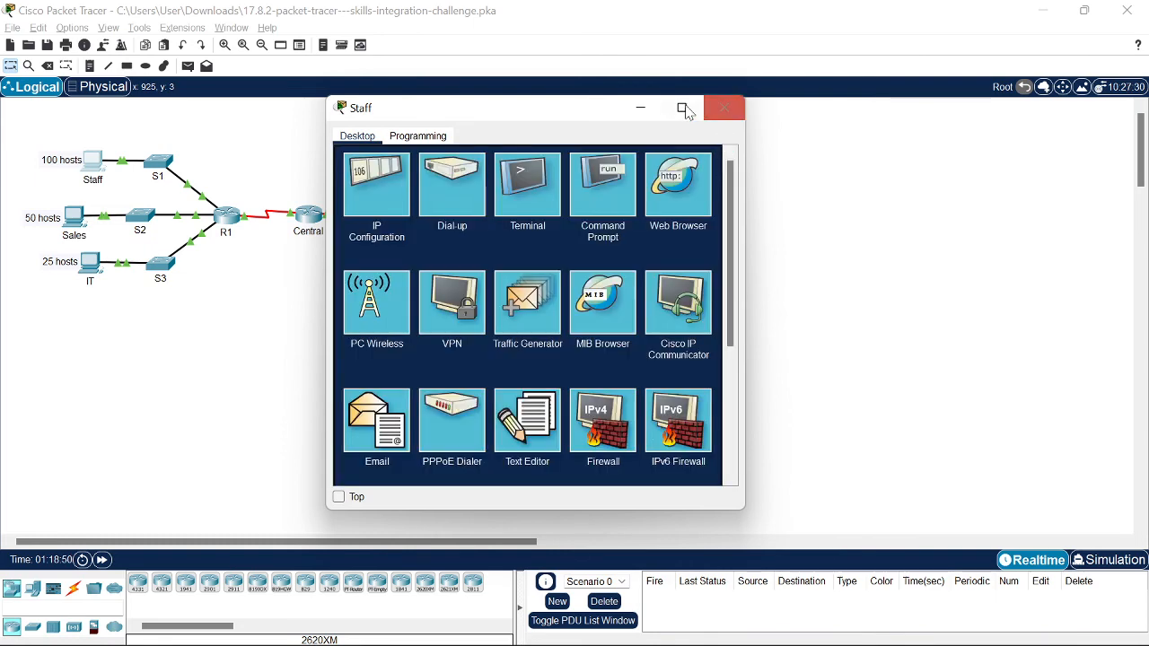
click(641, 107)
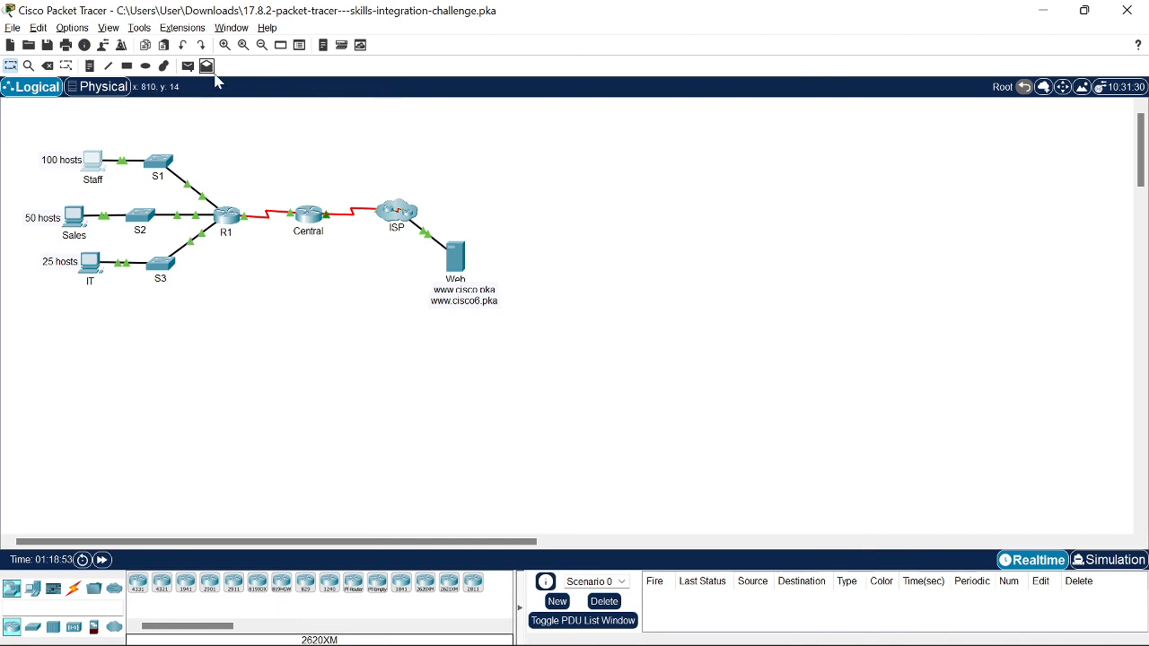
click(187, 66)
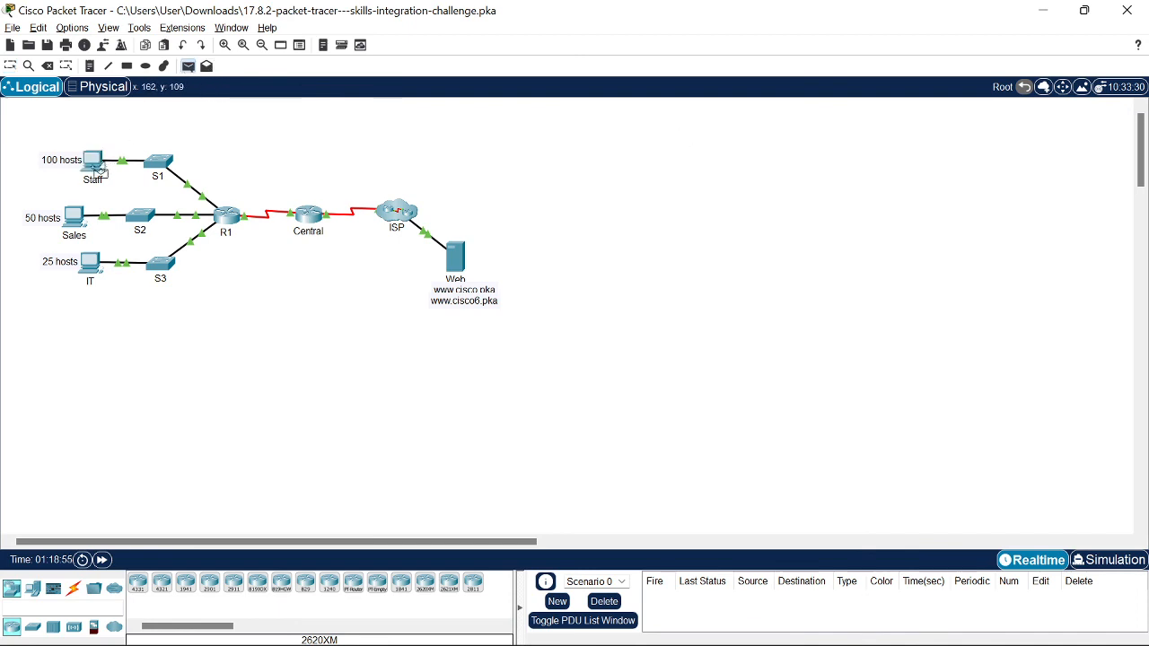
click(78, 217)
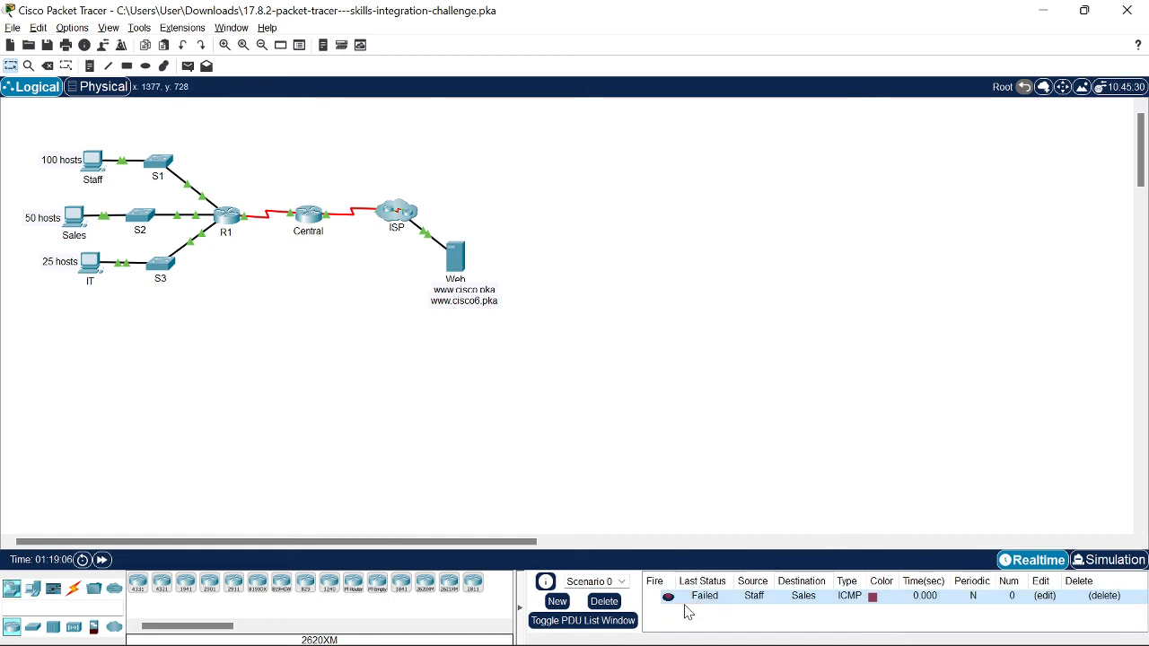
Step: Delete the failed PDU and rerun ping 192.168.0.193 from Staff's command prompt, getting 0% loss
click(604, 602)
click(89, 163)
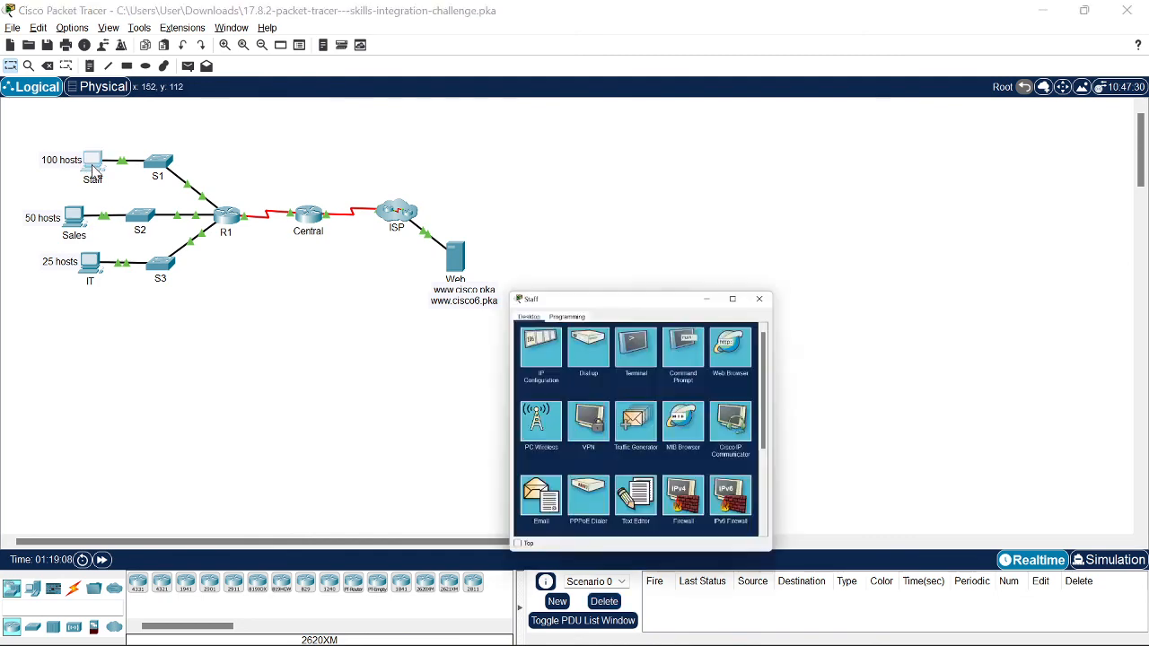
click(499, 190)
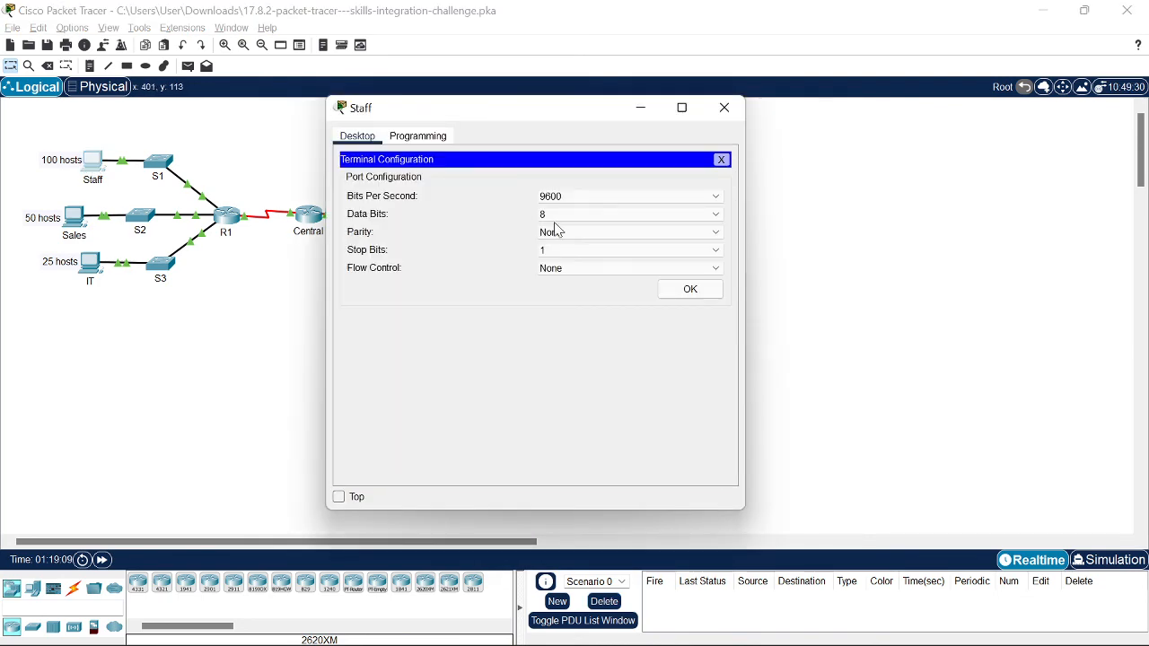
click(721, 162)
click(615, 186)
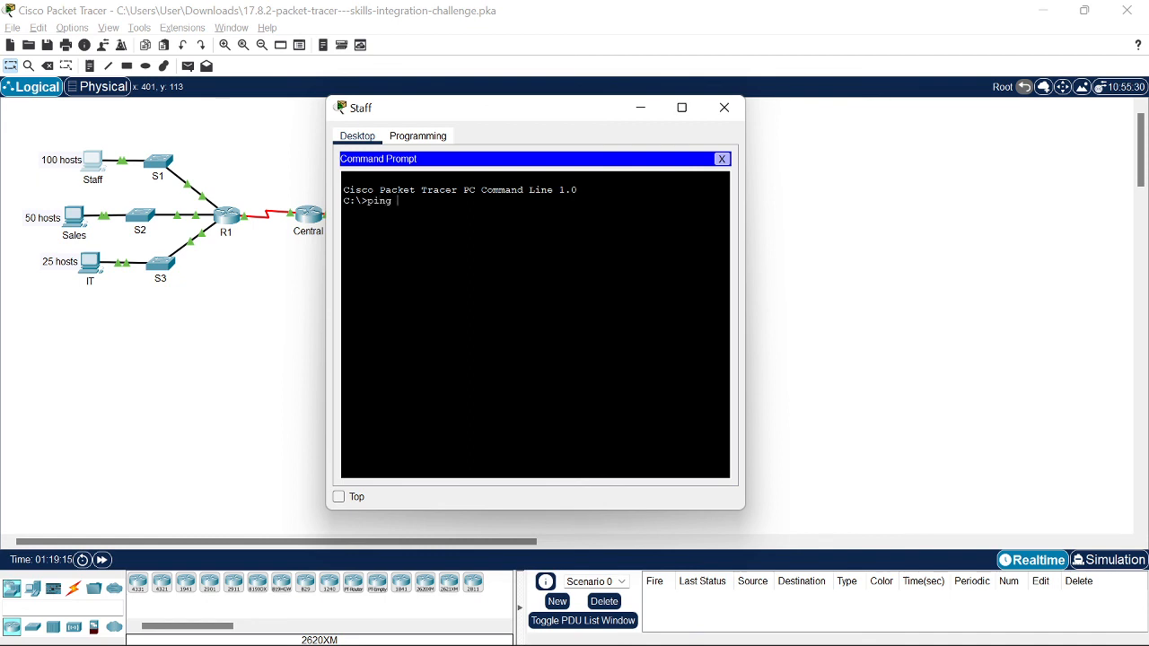
key(alt+Tab)
key(alt+Tab)
key(alt+Tab)
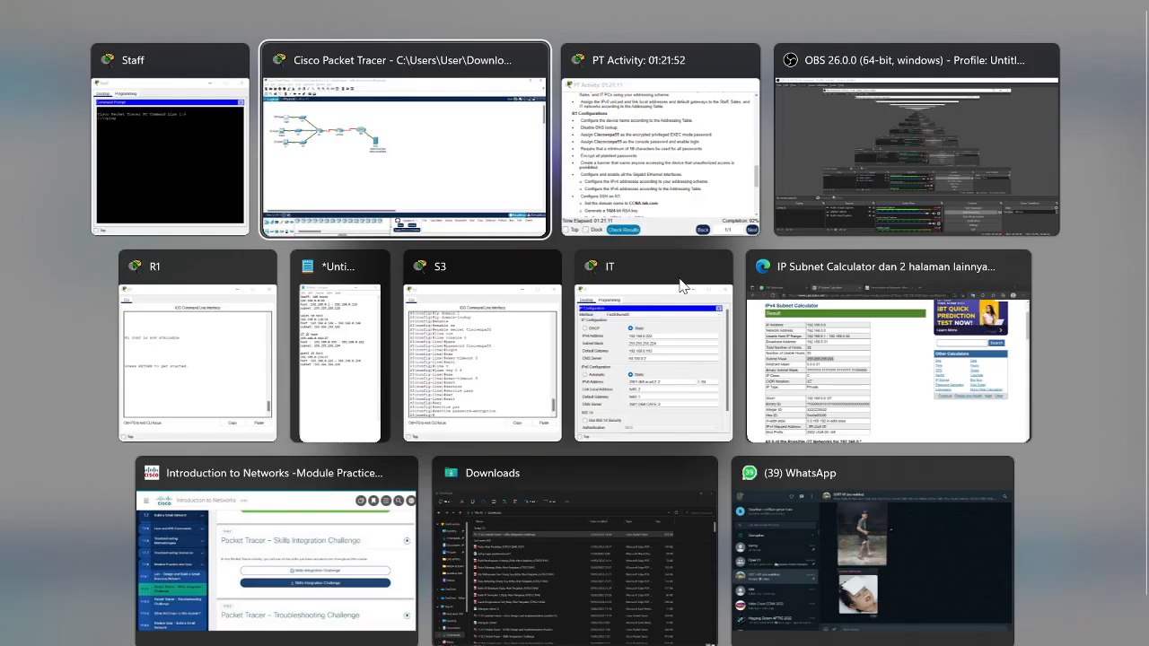
click(334, 165)
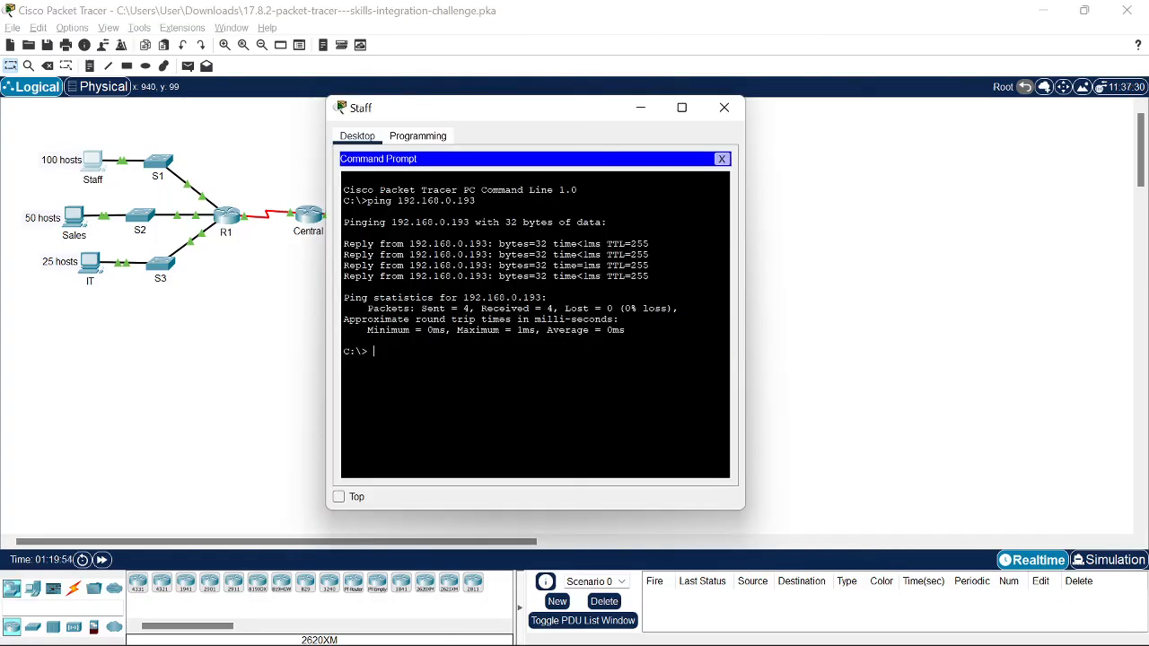
key(Up)
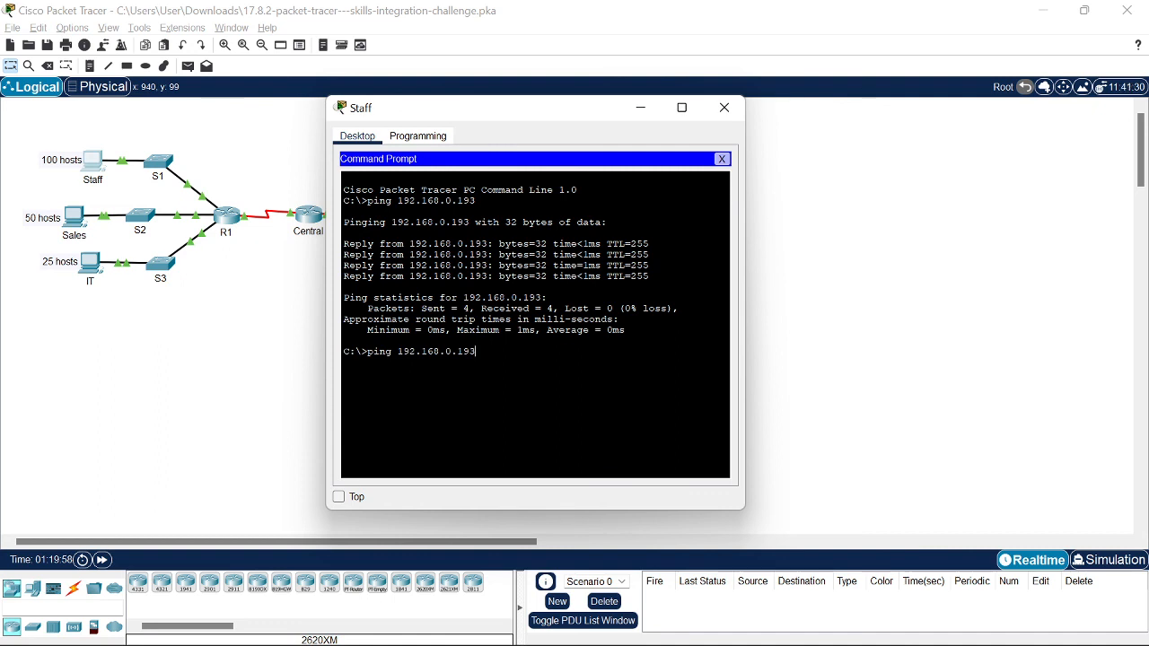
key(Return)
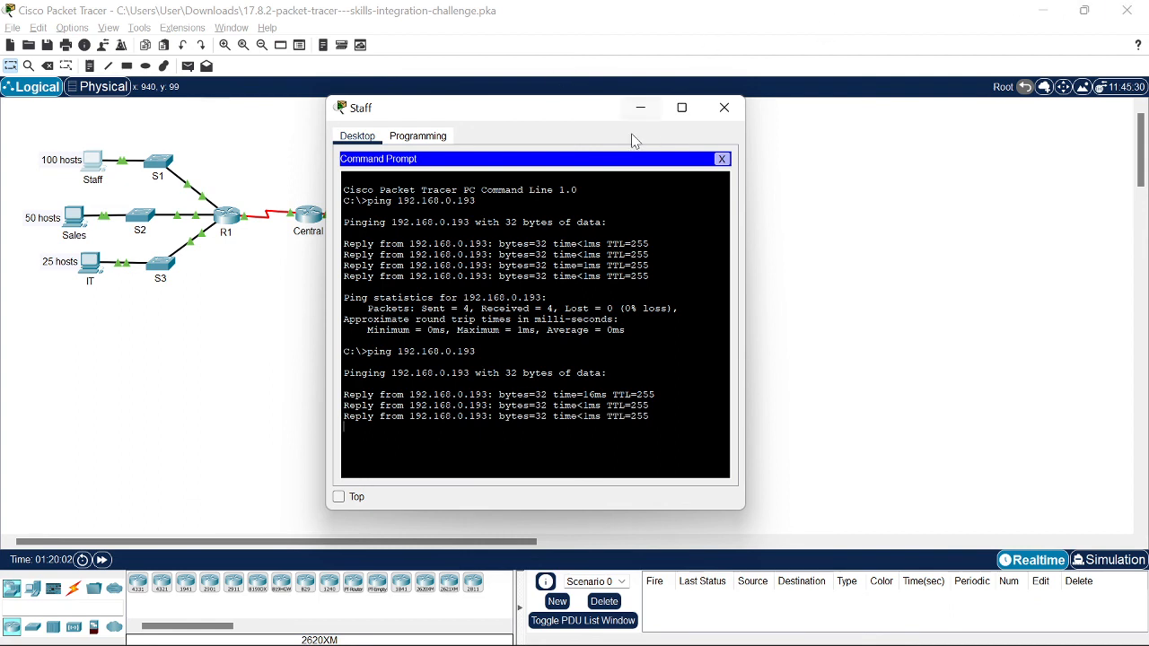
click(721, 159)
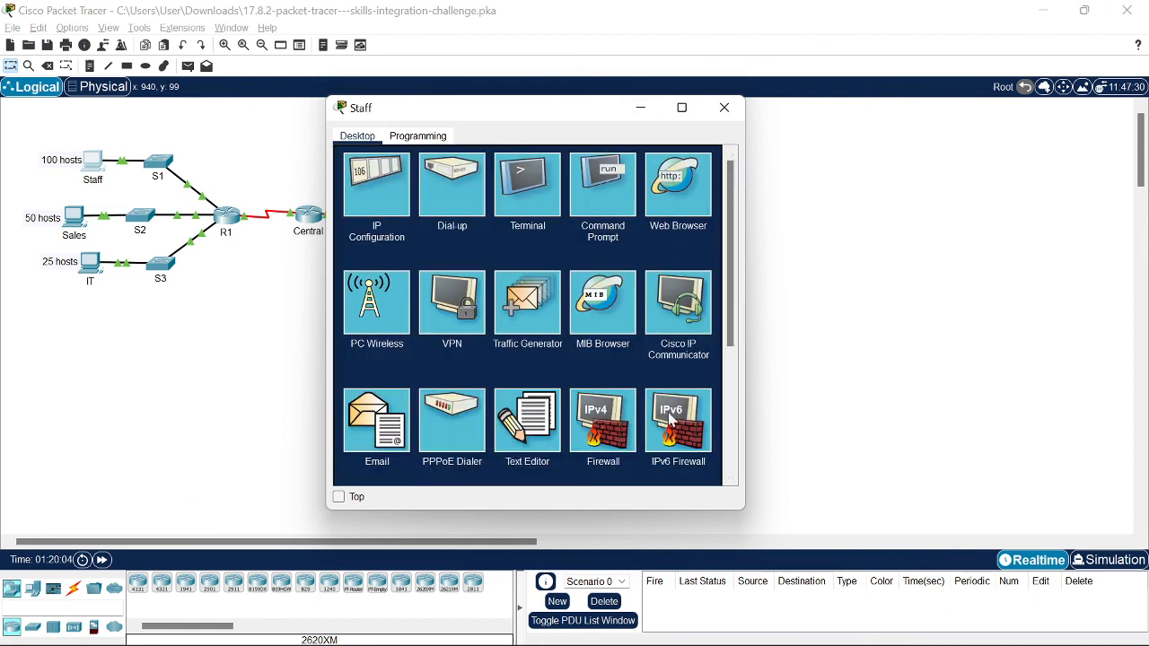
click(722, 109)
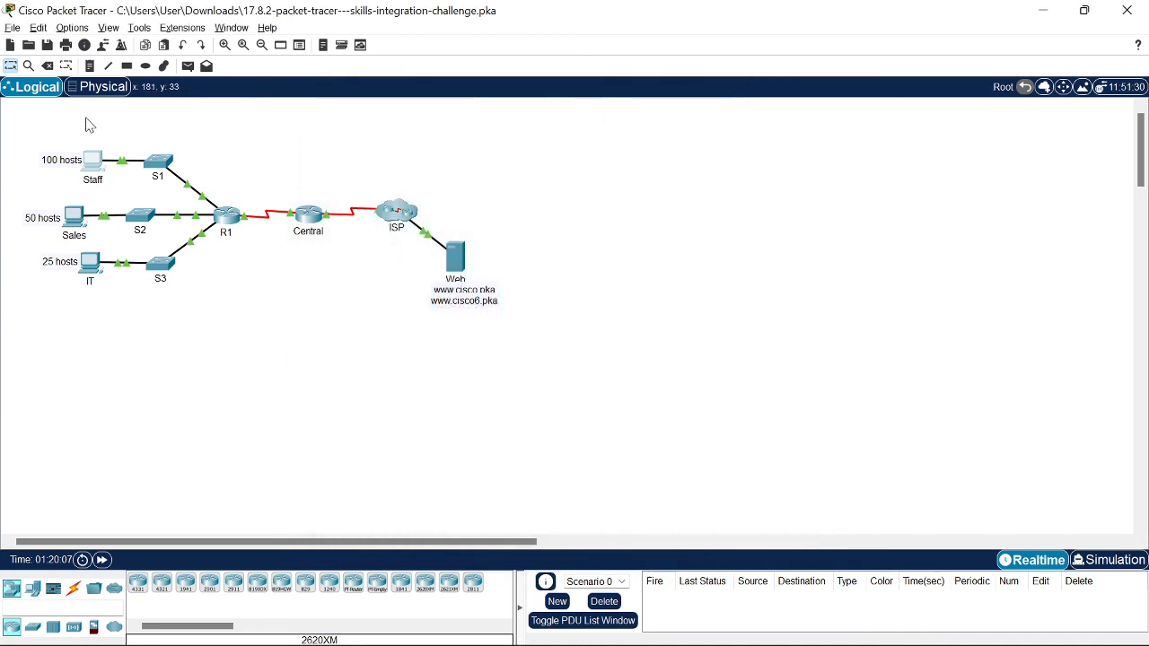
Step: Open and close Staff's terminal settings and window, then bring OBS Studio to the front
drag(11, 114, 36, 130)
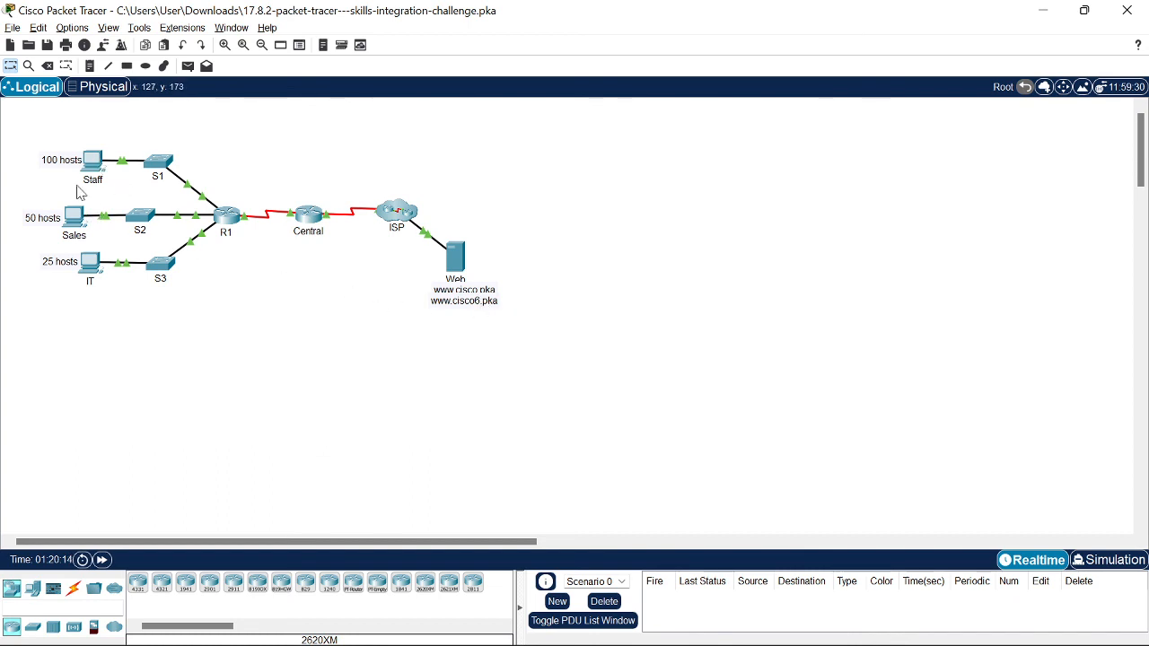
click(92, 161)
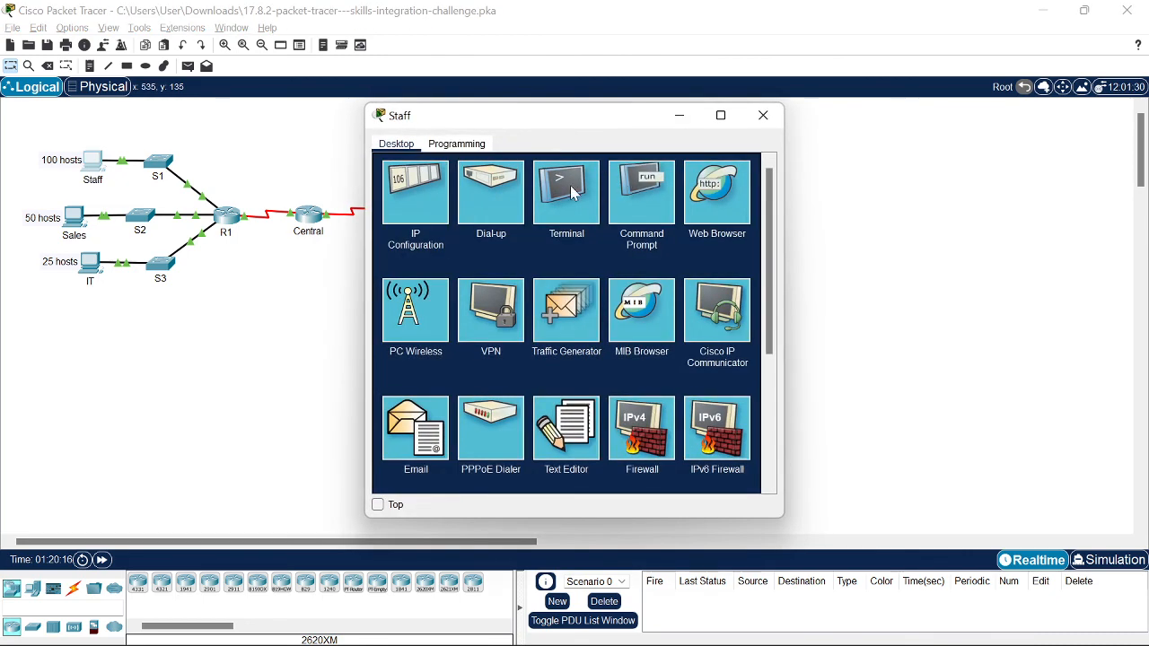
click(570, 193)
click(762, 163)
click(759, 115)
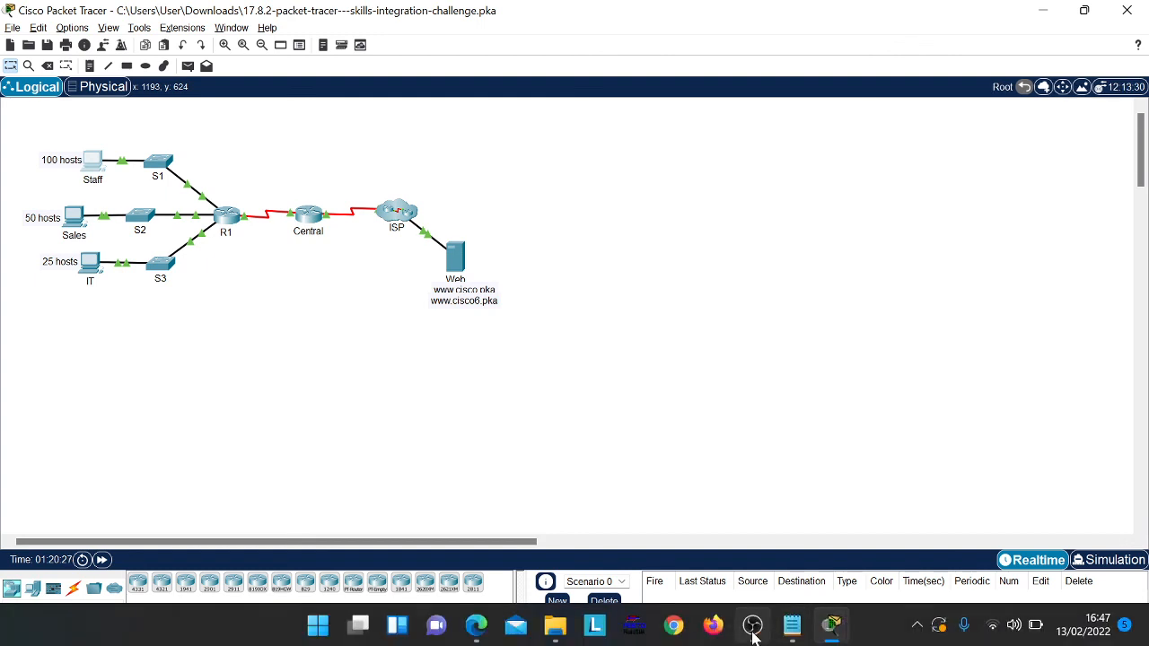
mouse_move(754, 636)
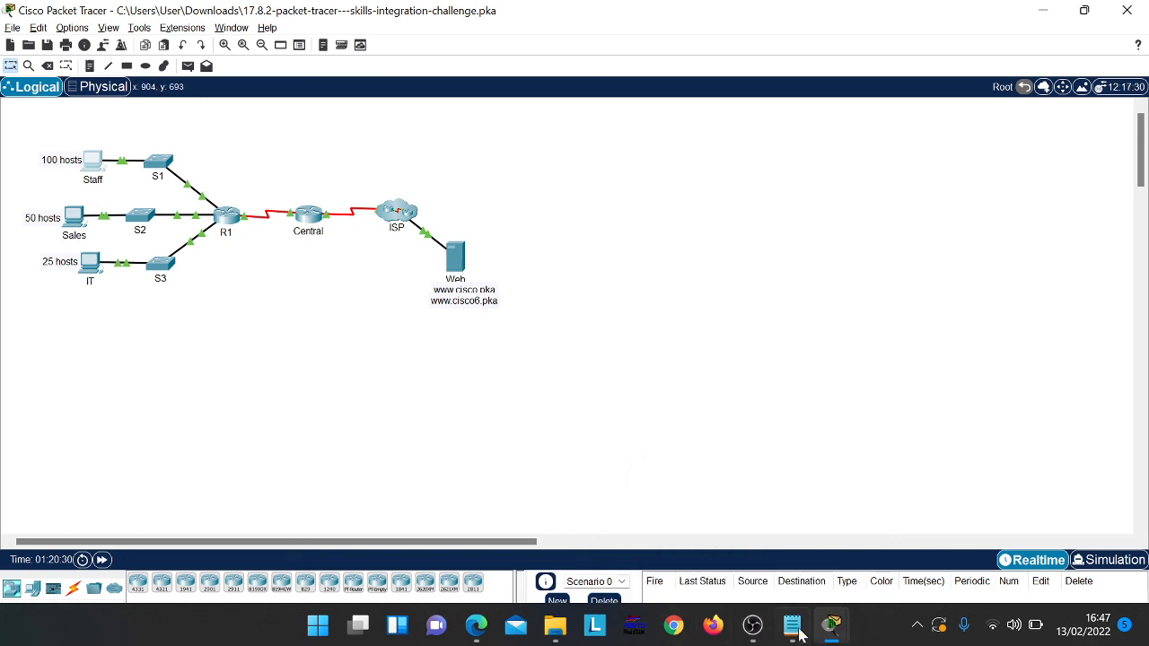
click(756, 629)
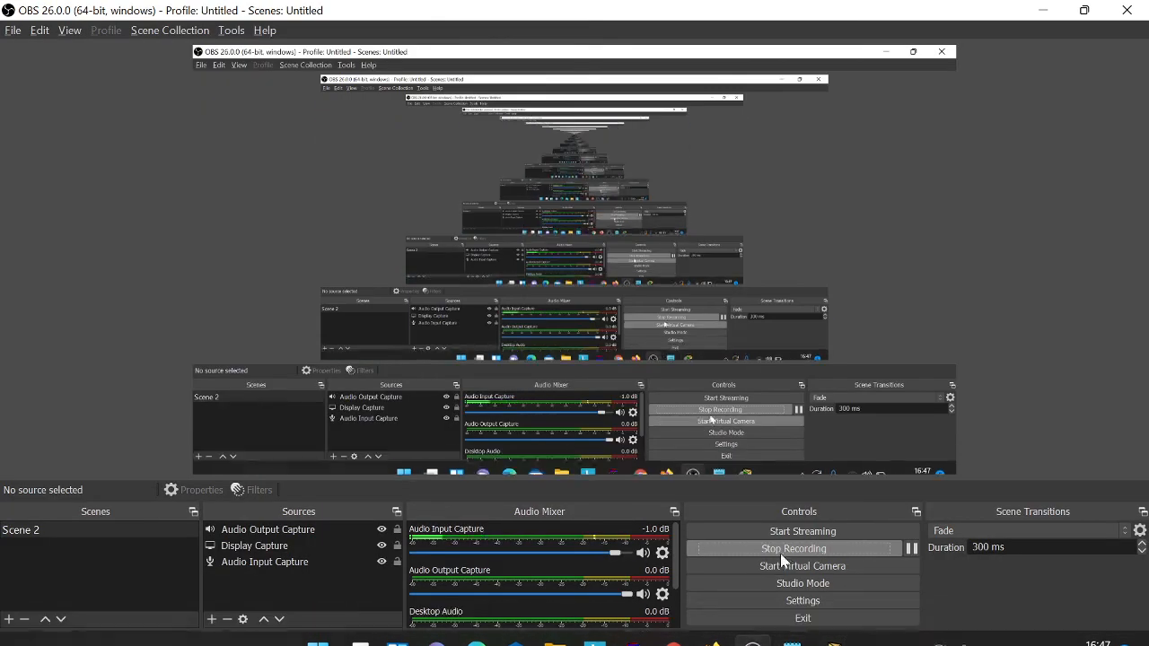